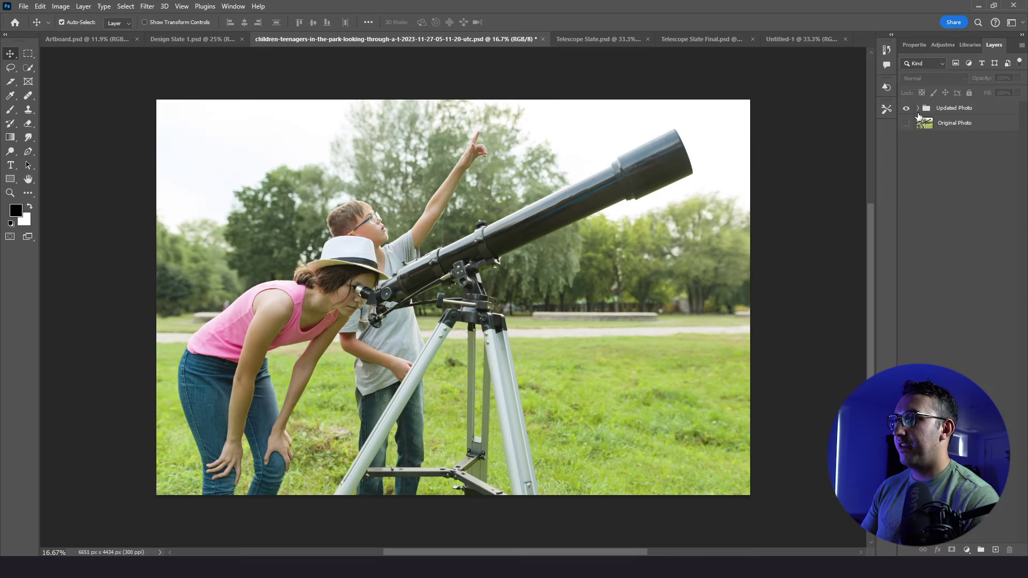
# Duplicate the Original Photo layer and leave only the copy visible, hiding the Updated Photo group and the original
pyautogui.click(906, 109)
pyautogui.click(906, 124)
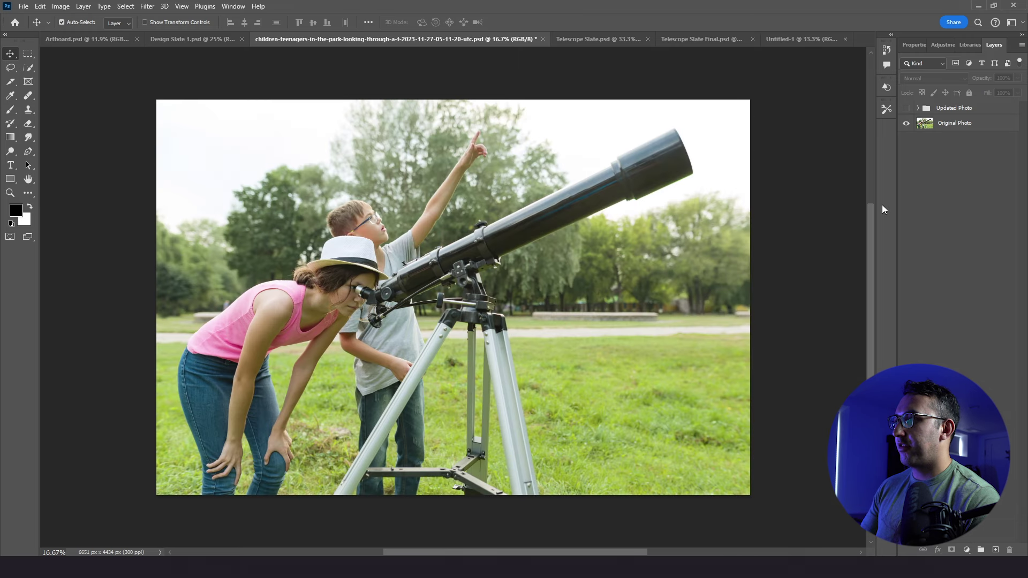
pyautogui.click(962, 124)
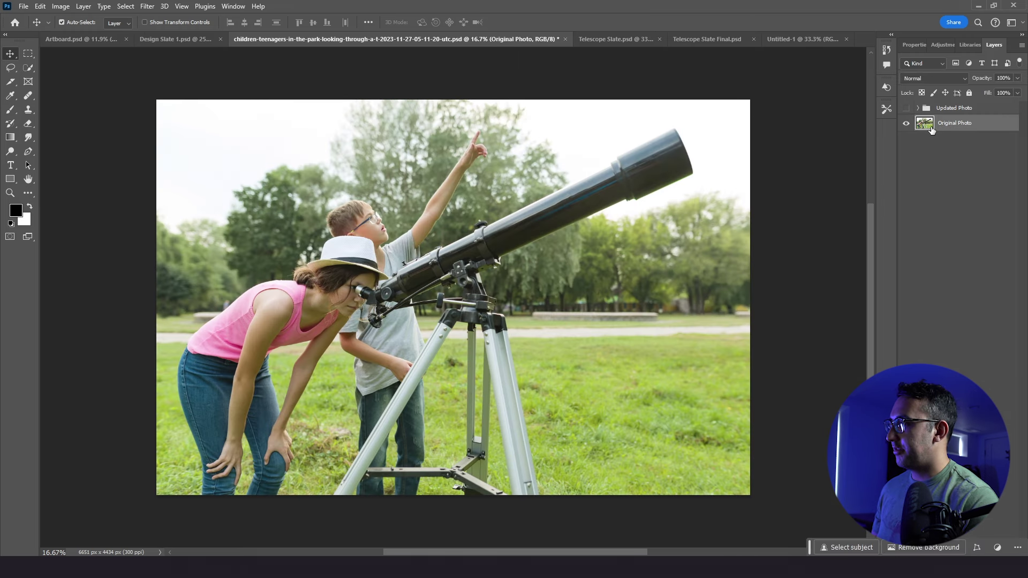
pyautogui.rightClick(931, 130)
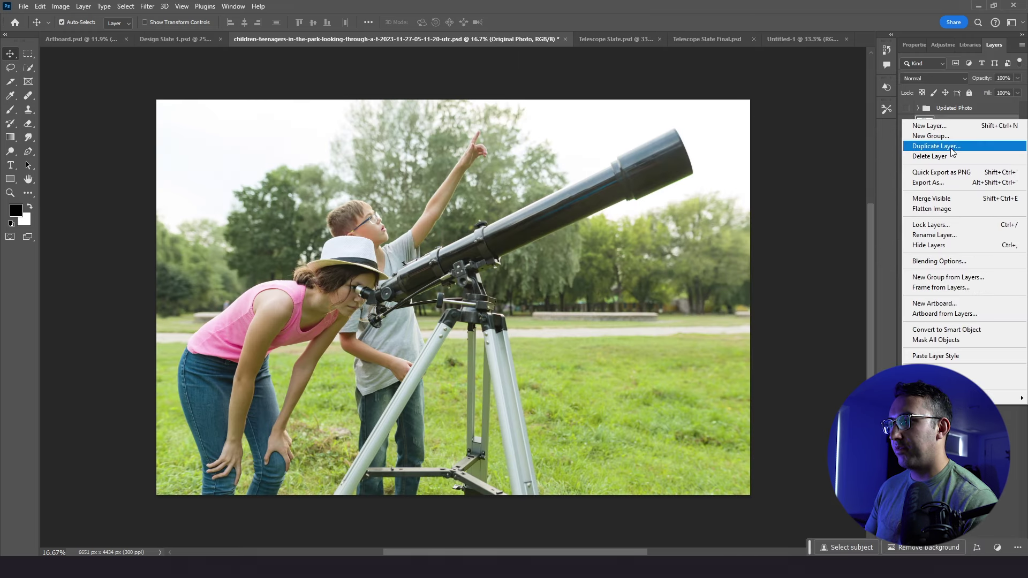
pyautogui.click(935, 142)
pyautogui.click(1000, 135)
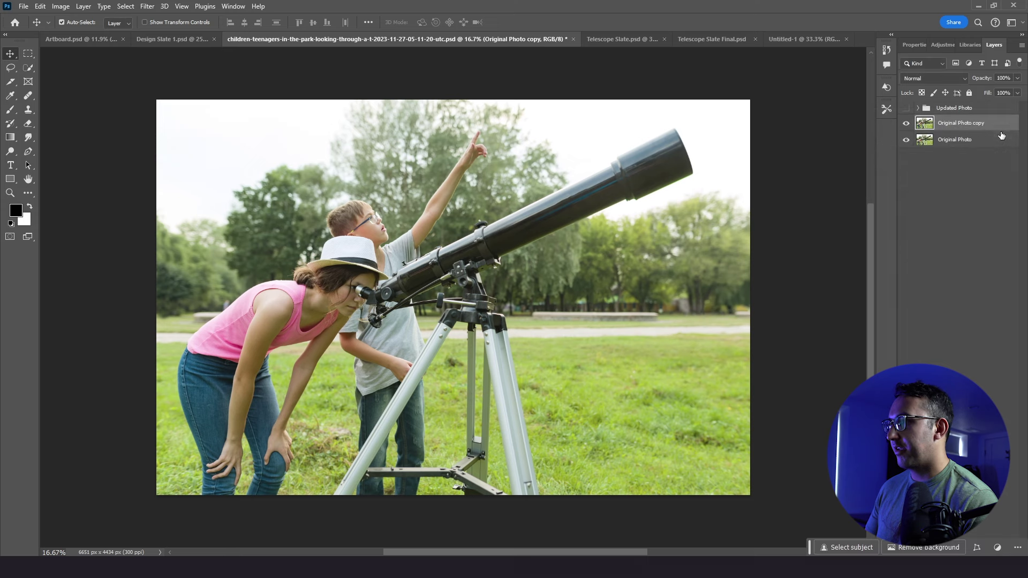
pyautogui.click(906, 139)
# Move the contextual task bar onto the photo and make a rough selection of the two people and the telescope
pyautogui.press('m')
pyautogui.moveTo(810, 548); pyautogui.dragTo(513, 438)
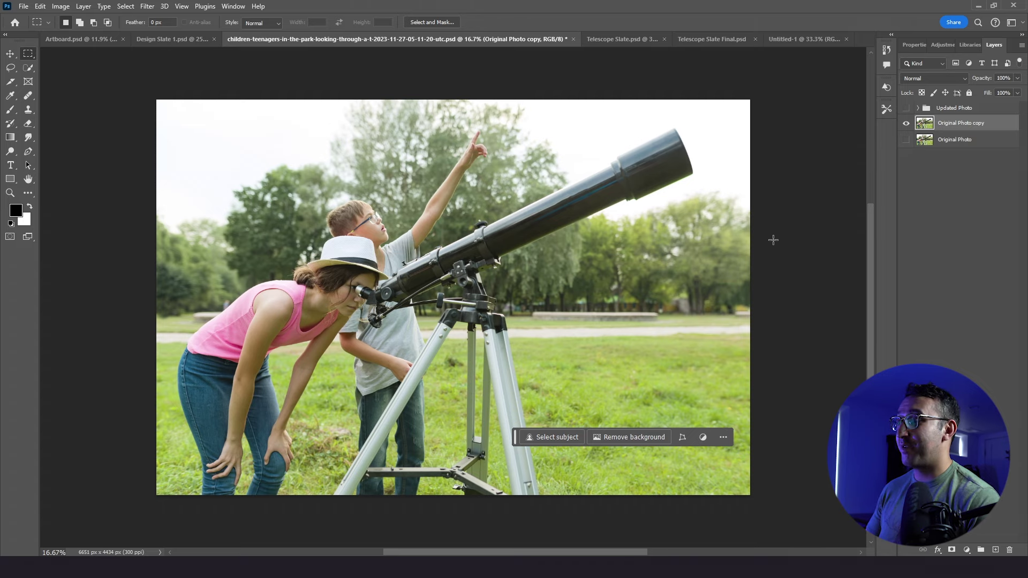
pyautogui.press('l')
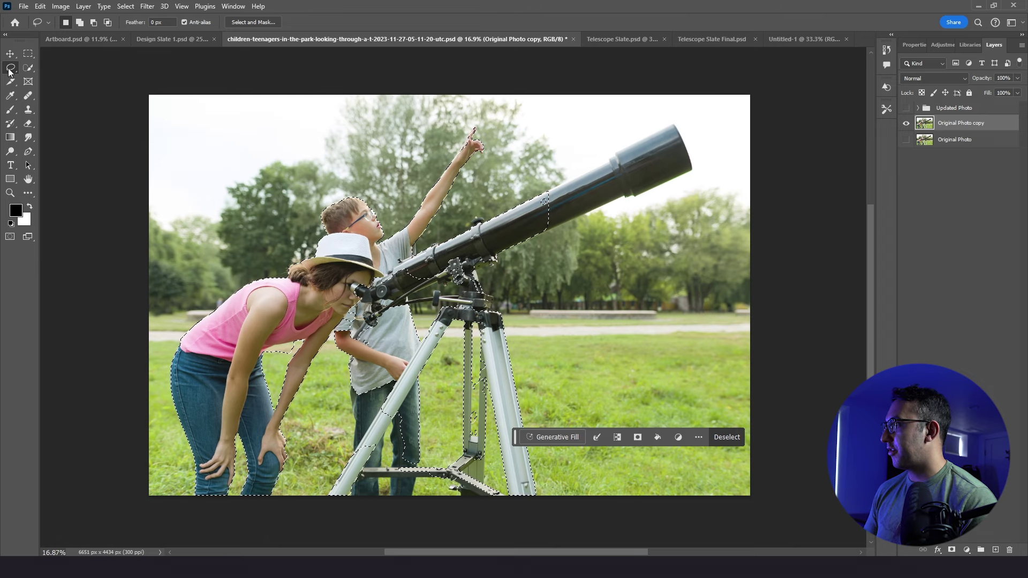
# Extend the selection along the rest of the telescope barrel with the Quick Selection tool
pyautogui.click(28, 69)
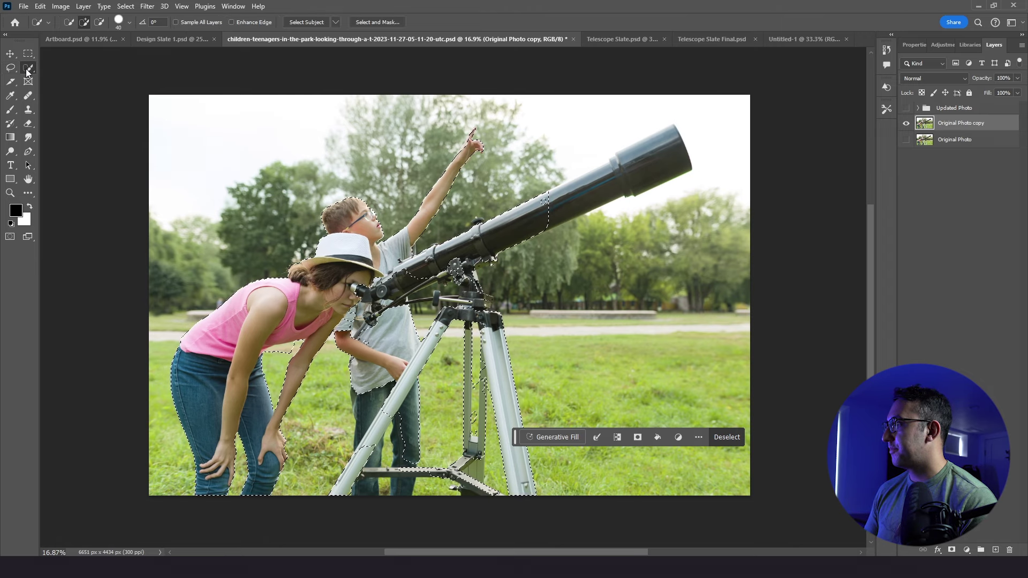
pyautogui.scroll(1, 535, 197)
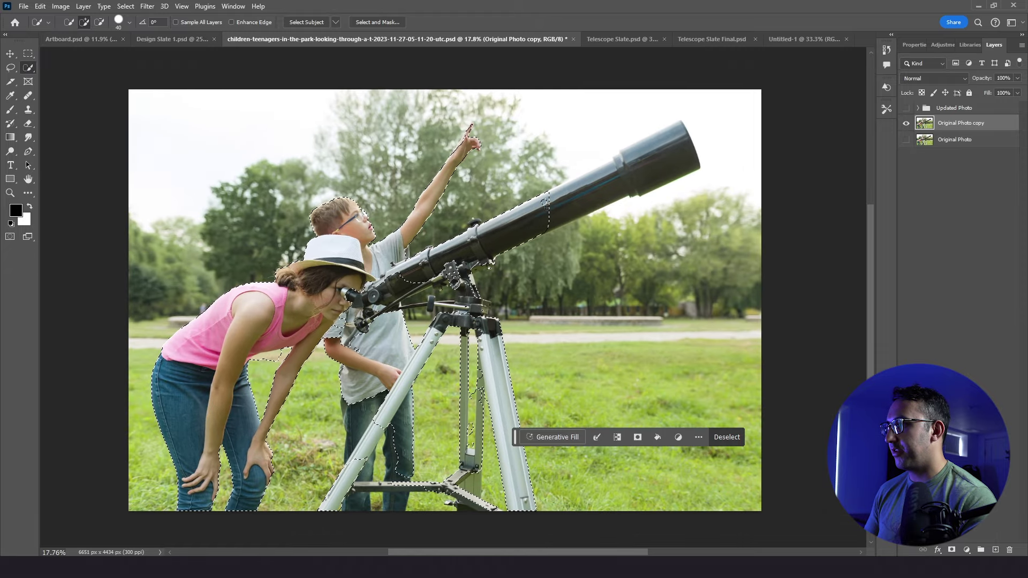
pyautogui.scroll(10, 546, 212)
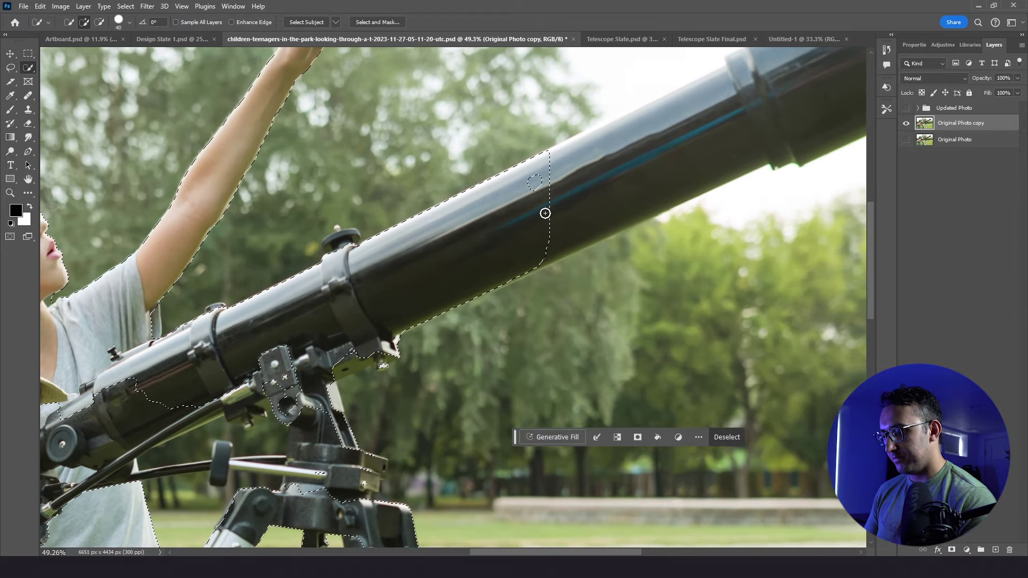
pyautogui.moveTo(545, 213)
pyautogui.mouseDown()
pyautogui.moveTo(412, 270)
pyautogui.moveTo(382, 294)
pyautogui.moveTo(507, 220)
pyautogui.moveTo(383, 256)
pyautogui.moveTo(515, 214)
pyautogui.moveTo(501, 263)
pyautogui.moveTo(685, 99)
pyautogui.moveTo(640, 108)
pyautogui.mouseUp()
pyautogui.moveTo(482, 227)
pyautogui.mouseDown()
pyautogui.moveTo(447, 218)
pyautogui.moveTo(480, 193)
pyautogui.moveTo(450, 214)
pyautogui.mouseUp()
pyautogui.moveTo(436, 259)
pyautogui.mouseDown()
pyautogui.moveTo(523, 218)
pyautogui.moveTo(617, 332)
pyautogui.moveTo(638, 377)
pyautogui.mouseUp()
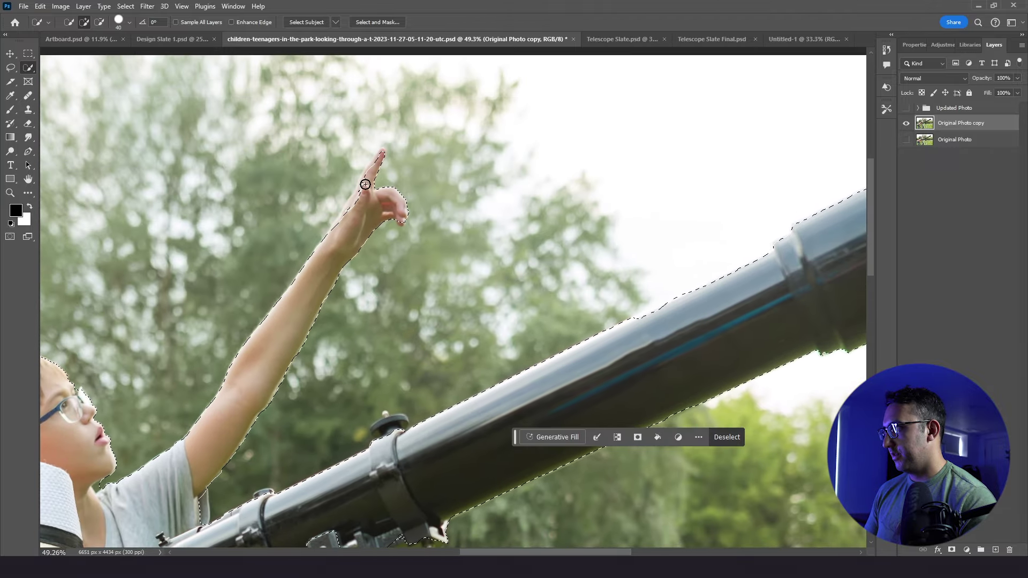
# Refine the selection around the boy's pointing finger, subtracting the excess background beside his hand
pyautogui.moveTo(364, 175); pyautogui.dragTo(409, 165)
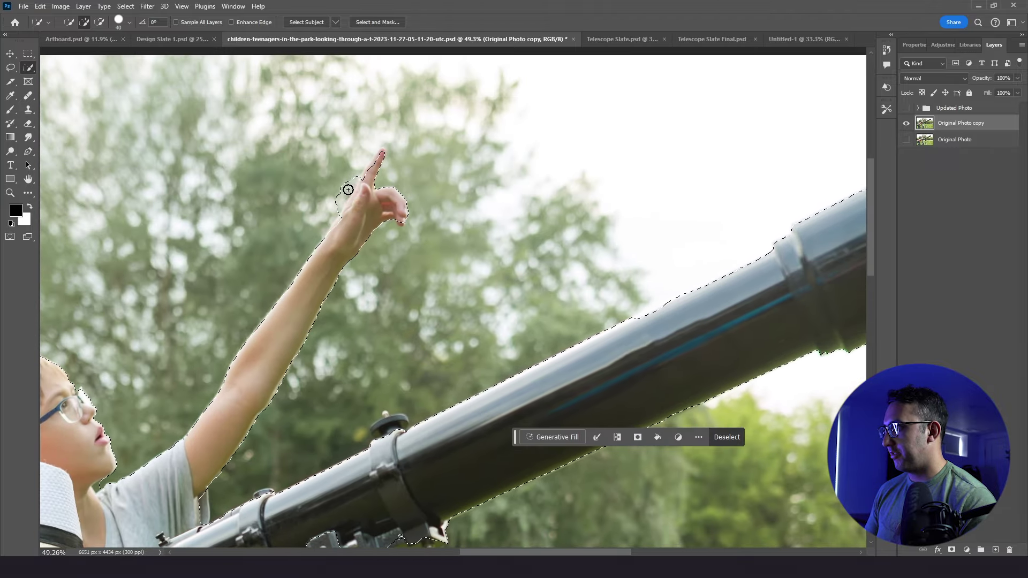
pyautogui.press('alt')
pyautogui.moveTo(336, 189); pyautogui.dragTo(351, 170)
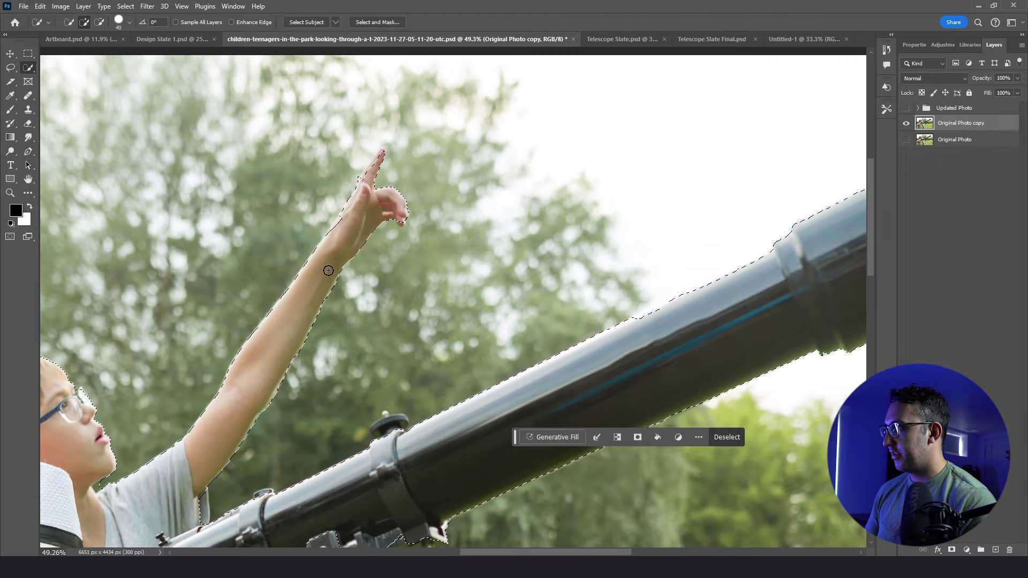
# Add unselected parts around the bracket beneath the telescope tube to the selection with the Lasso tool
pyautogui.press('space')
pyautogui.moveTo(316, 276); pyautogui.dragTo(392, 165)
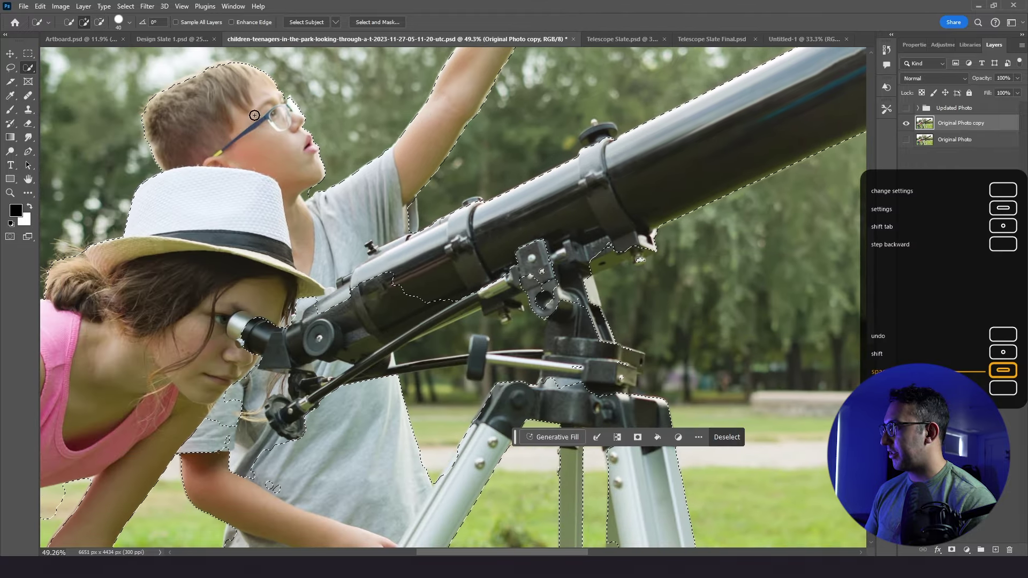
pyautogui.click(11, 67)
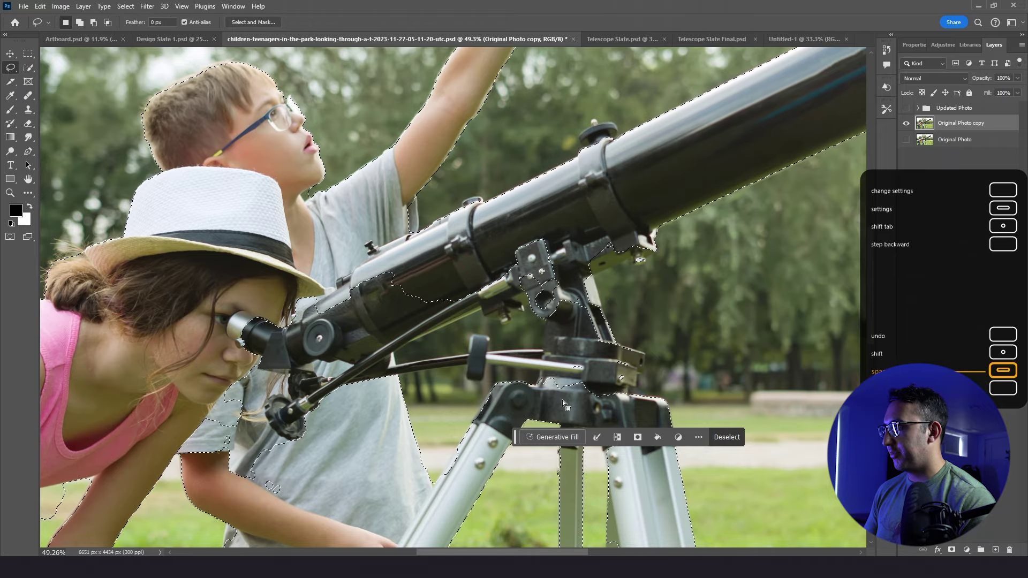
pyautogui.scroll(5, 502, 313)
pyautogui.scroll(2, 502, 312)
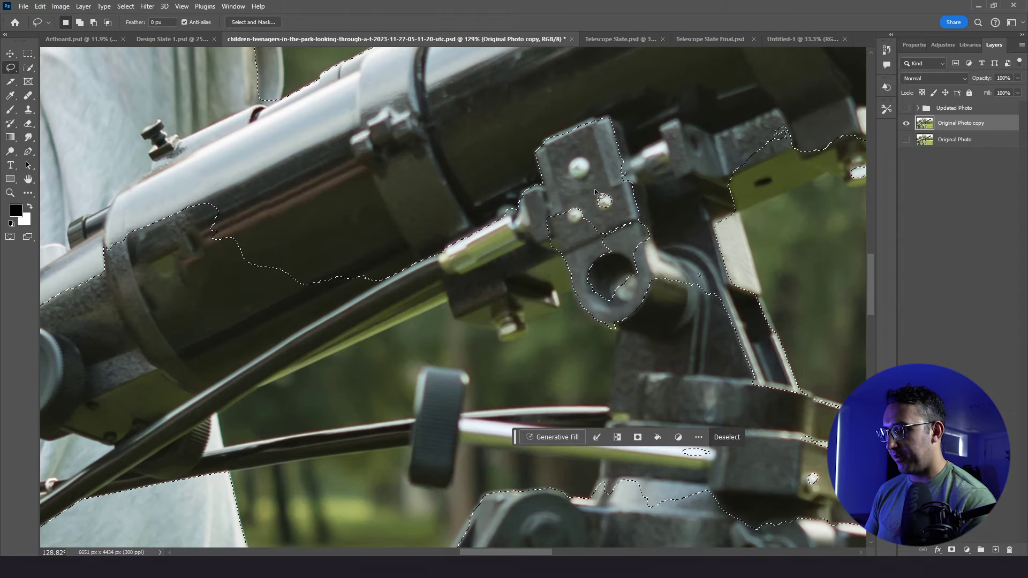
pyautogui.scroll(3, 605, 160)
pyautogui.press('shift')
pyautogui.moveTo(401, 265)
pyautogui.mouseDown()
pyautogui.moveTo(422, 348)
pyautogui.moveTo(478, 380)
pyautogui.moveTo(503, 380)
pyautogui.moveTo(565, 333)
pyautogui.moveTo(558, 279)
pyautogui.mouseUp()
pyautogui.moveTo(576, 189)
pyautogui.mouseDown()
pyautogui.moveTo(394, 264)
pyautogui.moveTo(542, 284)
pyautogui.moveTo(589, 161)
pyautogui.moveTo(638, 92)
pyautogui.moveTo(552, 266)
pyautogui.moveTo(668, 229)
pyautogui.mouseUp()
pyautogui.press('alt')
pyautogui.scroll(-10, 652, 244)
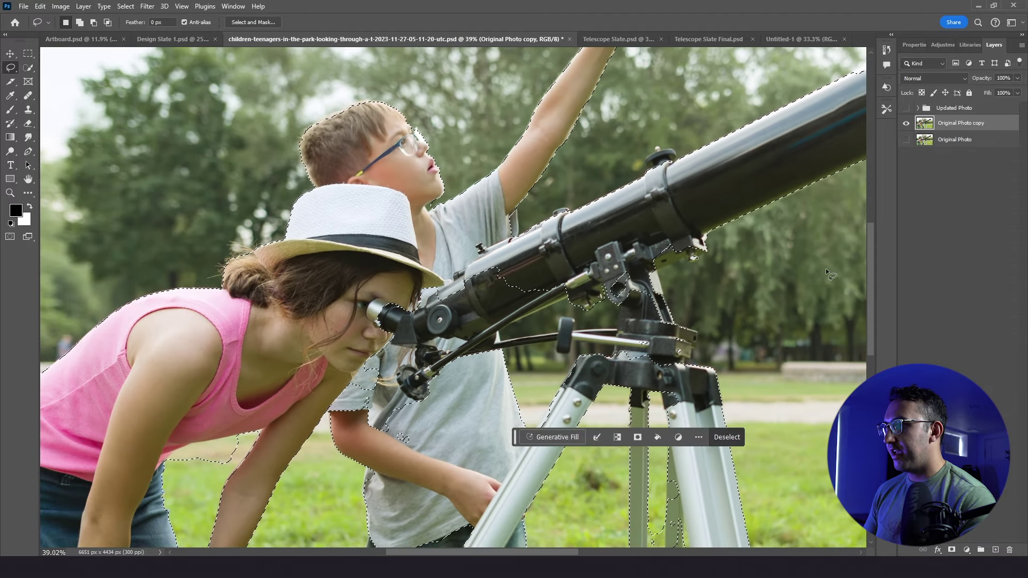
# Correct the selection edge between the boy's shirt and the front tripod leg with the Lasso tool, undoing the last stroke
pyautogui.moveTo(870, 289); pyautogui.dragTo(872, 370)
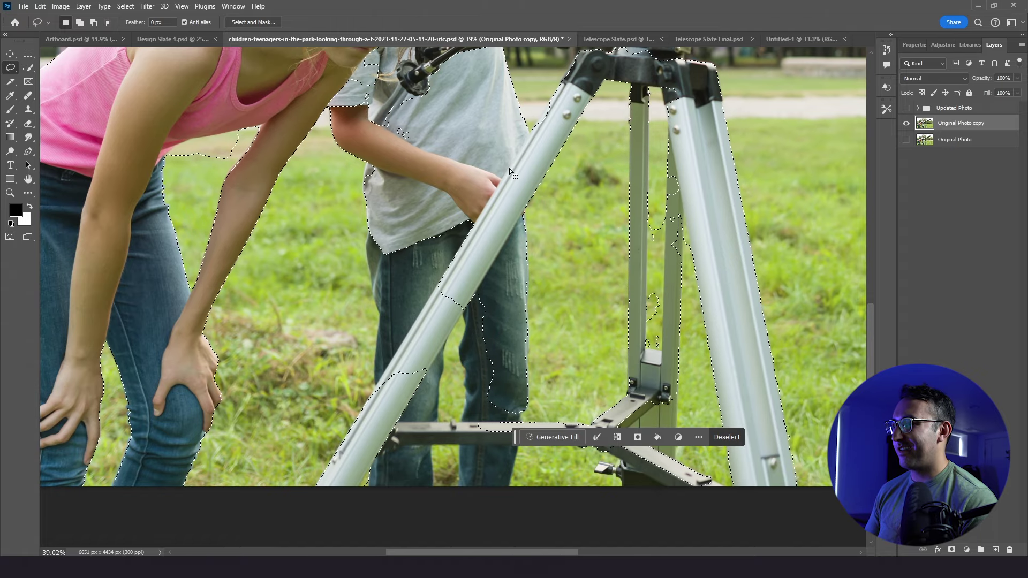
pyautogui.scroll(3, 509, 168)
pyautogui.scroll(1, 515, 169)
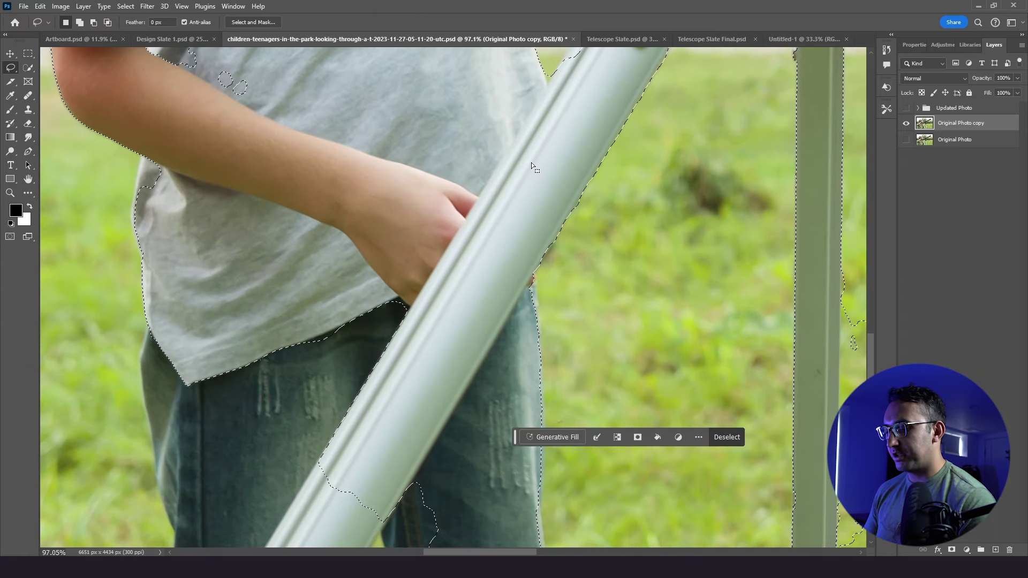
pyautogui.moveTo(582, 184); pyautogui.dragTo(517, 300)
pyautogui.scroll(3, 508, 243)
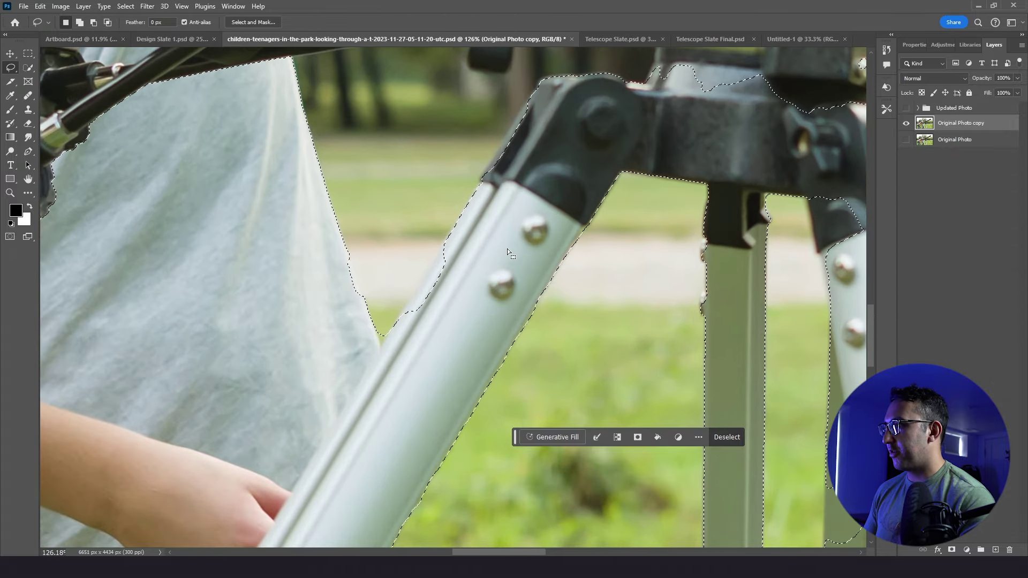
pyautogui.moveTo(394, 235)
pyautogui.mouseDown()
pyautogui.moveTo(405, 235)
pyautogui.moveTo(372, 285)
pyautogui.moveTo(340, 397)
pyautogui.moveTo(316, 407)
pyautogui.mouseUp()
pyautogui.moveTo(234, 260); pyautogui.dragTo(274, 366)
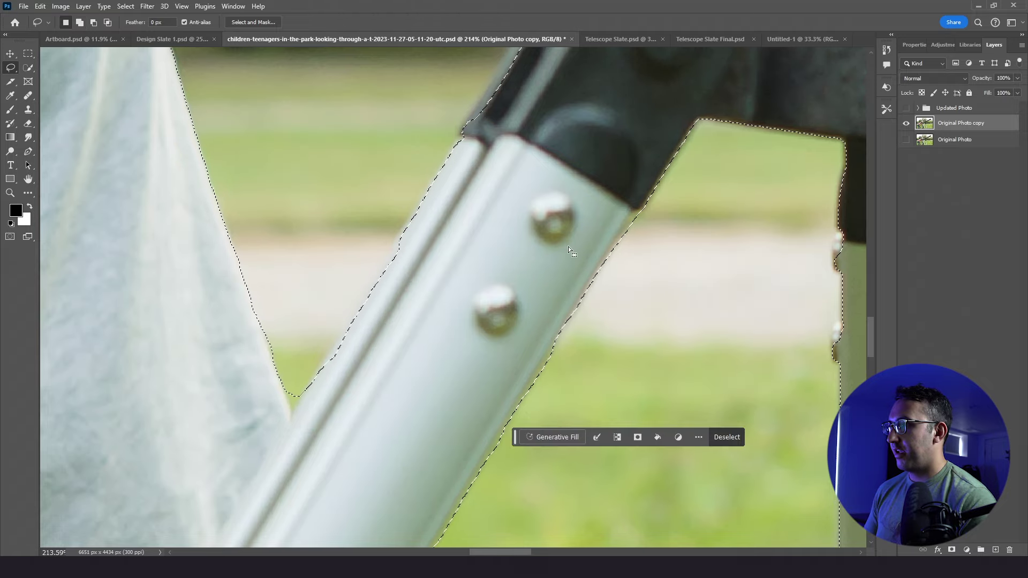
pyautogui.hotkey('ctrl', 'z')
# Add the metal handle rod and the tripod head's pivot blocks to the selection using the Lasso and Quick Selection tools
pyautogui.moveTo(840, 248)
pyautogui.mouseDown()
pyautogui.moveTo(837, 235)
pyautogui.moveTo(827, 284)
pyautogui.moveTo(839, 278)
pyautogui.moveTo(714, 391)
pyautogui.moveTo(586, 541)
pyautogui.mouseUp()
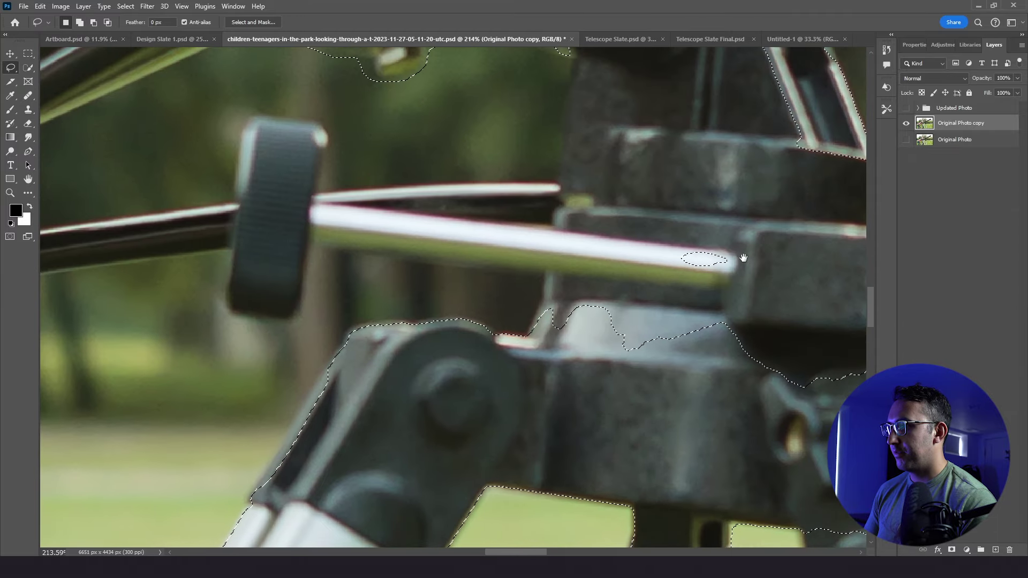
pyautogui.moveTo(557, 186)
pyautogui.mouseDown()
pyautogui.moveTo(361, 189)
pyautogui.moveTo(313, 236)
pyautogui.moveTo(452, 249)
pyautogui.moveTo(543, 321)
pyautogui.moveTo(741, 220)
pyautogui.moveTo(715, 182)
pyautogui.mouseUp()
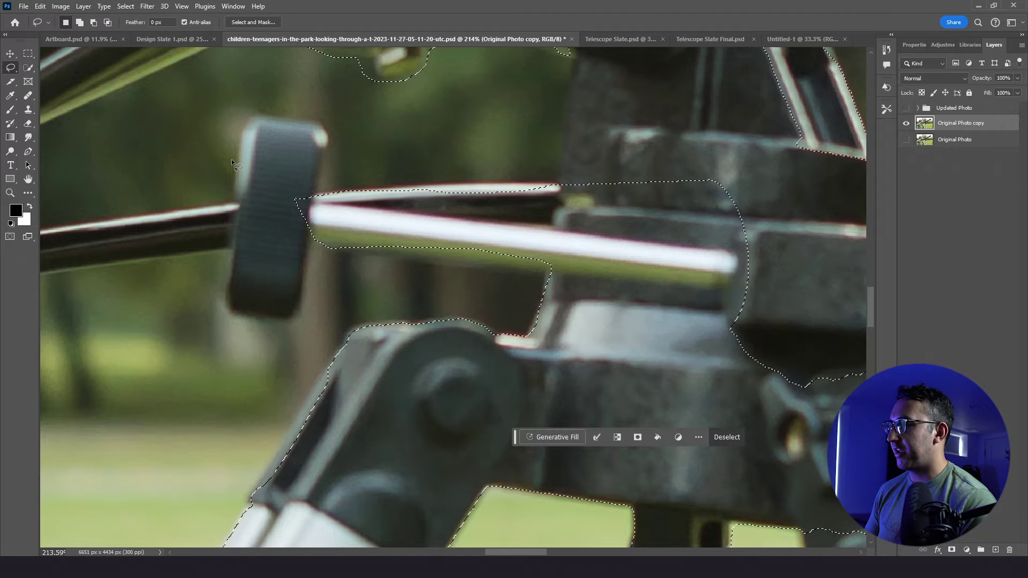
pyautogui.click(28, 68)
pyautogui.click(677, 179)
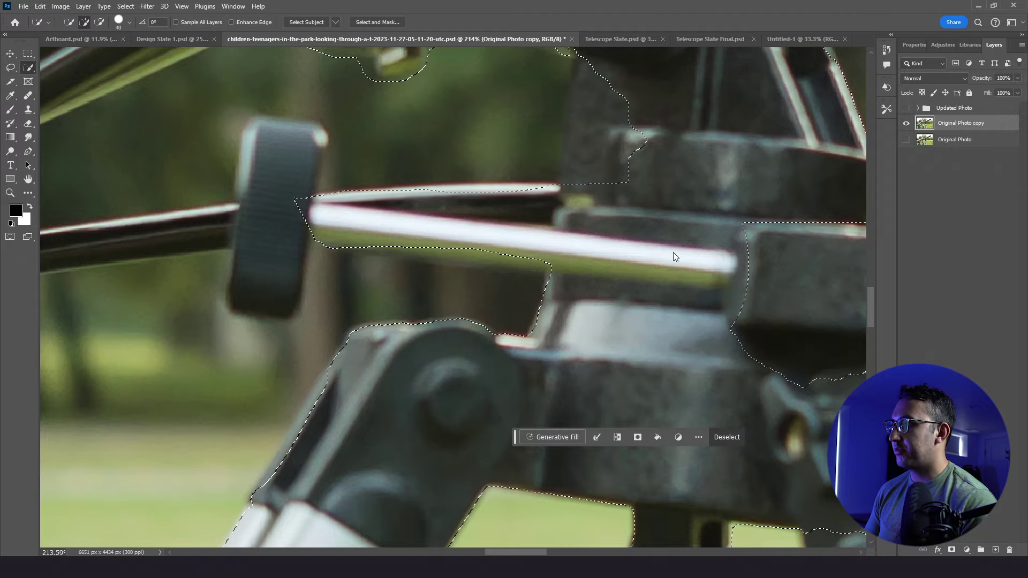
pyautogui.moveTo(736, 229)
pyautogui.mouseDown()
pyautogui.moveTo(560, 152)
pyautogui.moveTo(479, 153)
pyautogui.mouseUp()
pyautogui.moveTo(585, 298); pyautogui.dragTo(611, 362)
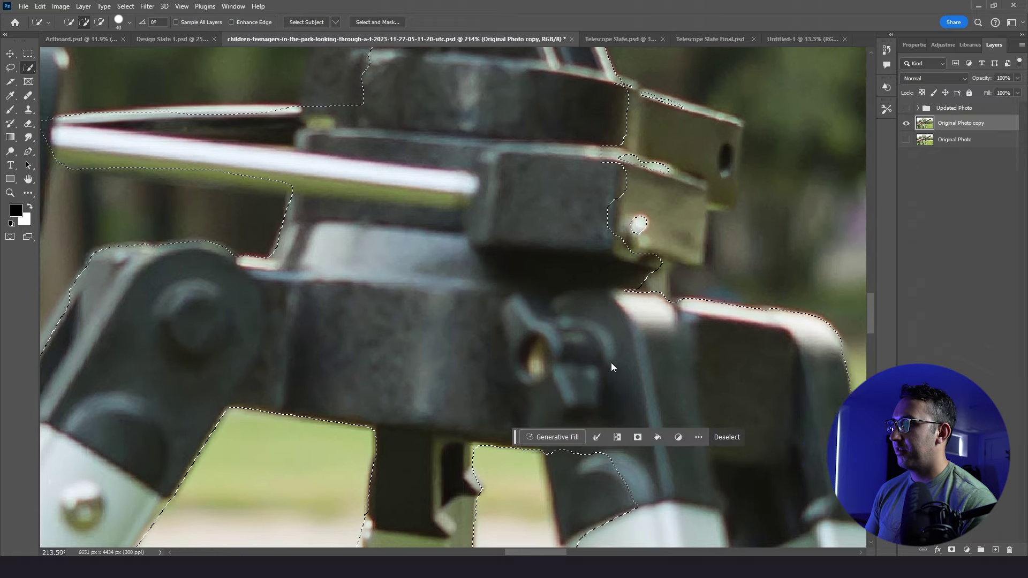
pyautogui.moveTo(670, 207); pyautogui.dragTo(693, 173)
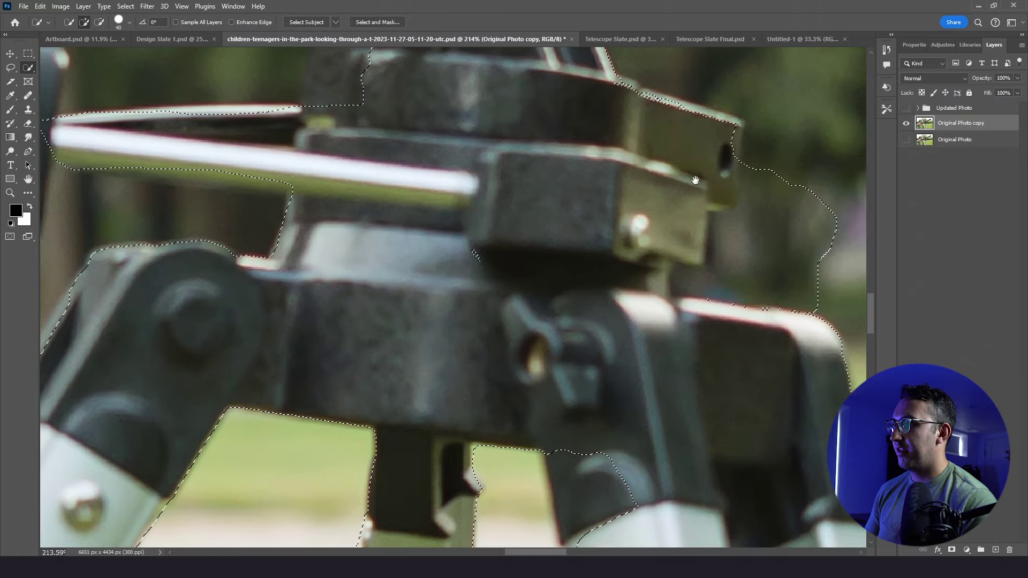
# Subtract the background spill beside the tripod head from the selection with the Lasso tool
pyautogui.moveTo(695, 171); pyautogui.dragTo(512, 115)
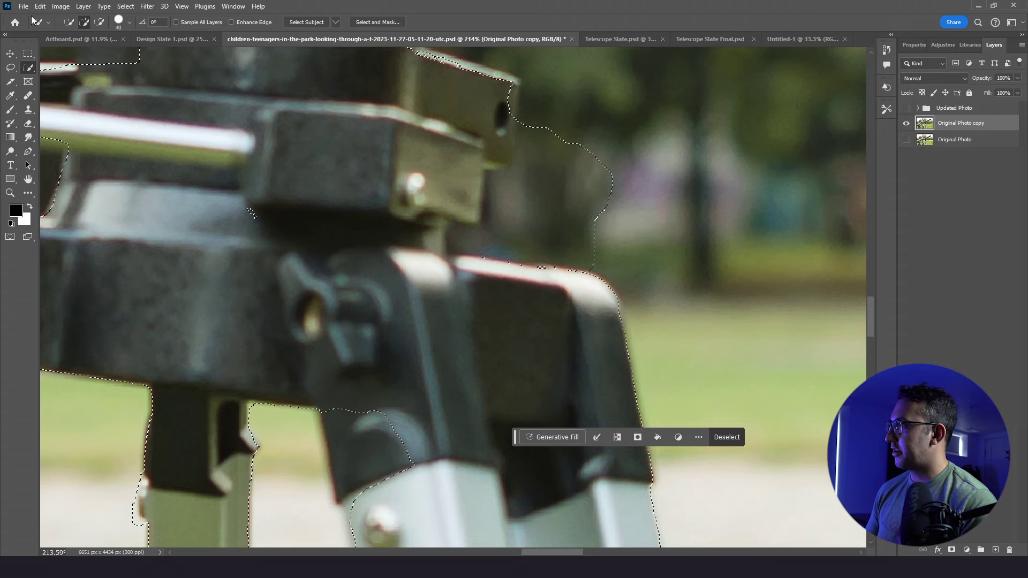
pyautogui.click(11, 68)
pyautogui.press('alt')
pyautogui.moveTo(518, 118)
pyautogui.mouseDown()
pyautogui.moveTo(512, 174)
pyautogui.moveTo(480, 175)
pyautogui.moveTo(480, 217)
pyautogui.moveTo(444, 239)
pyautogui.moveTo(454, 261)
pyautogui.moveTo(583, 275)
pyautogui.moveTo(624, 171)
pyautogui.mouseUp()
pyautogui.scroll(-1, 271, 245)
pyautogui.scroll(-5, 272, 245)
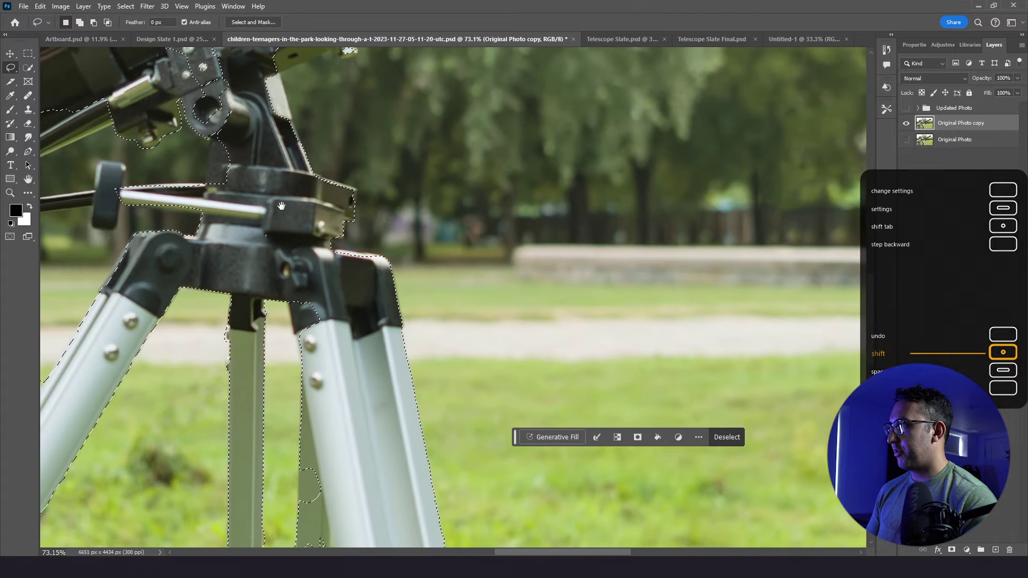
pyautogui.hscroll(-8, 501, 222)
pyautogui.scroll(-5, 500, 221)
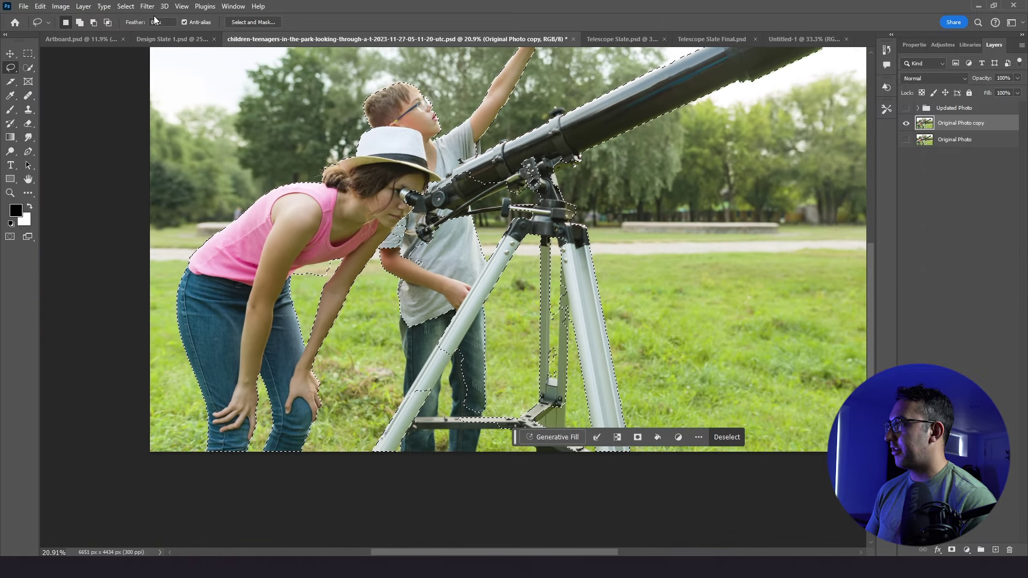
# Check how the cut-out people and telescope are used in Design Slate 1.psd, and return to the park photo document
pyautogui.click(173, 39)
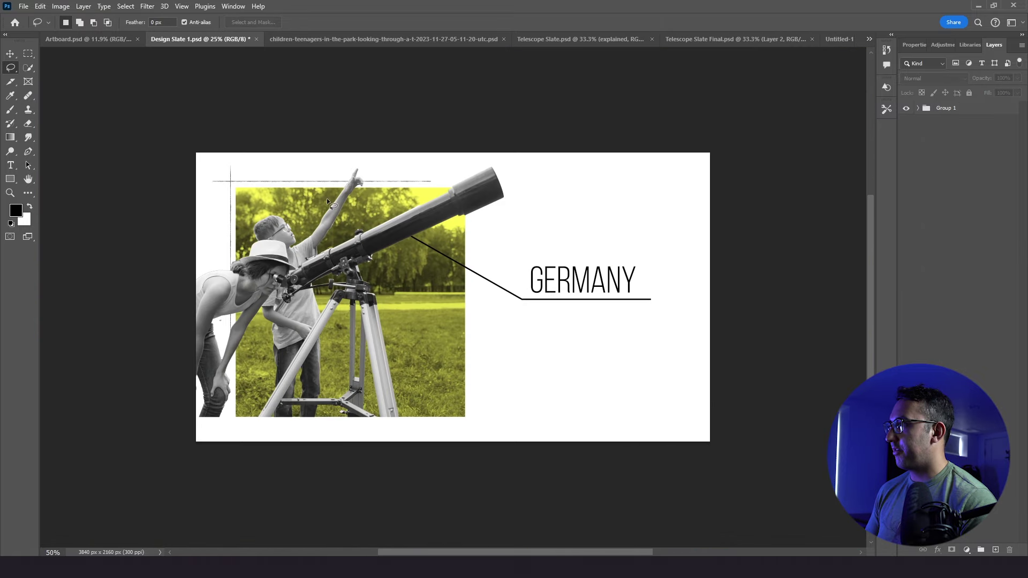
pyautogui.click(338, 40)
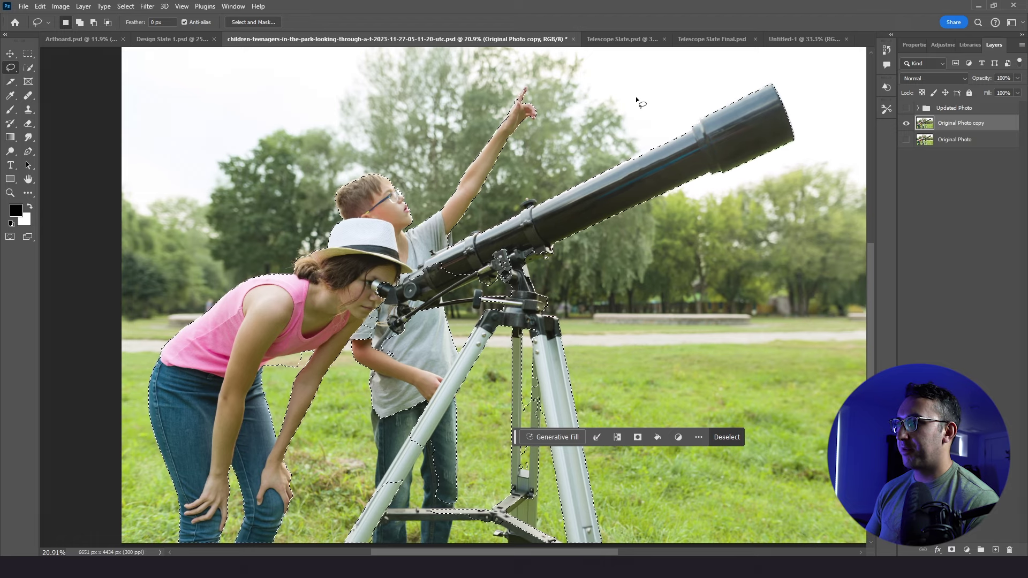
# Feather the selection by 1.5 pixels and apply it as a layer mask on the Original Photo copy layer
pyautogui.press('v')
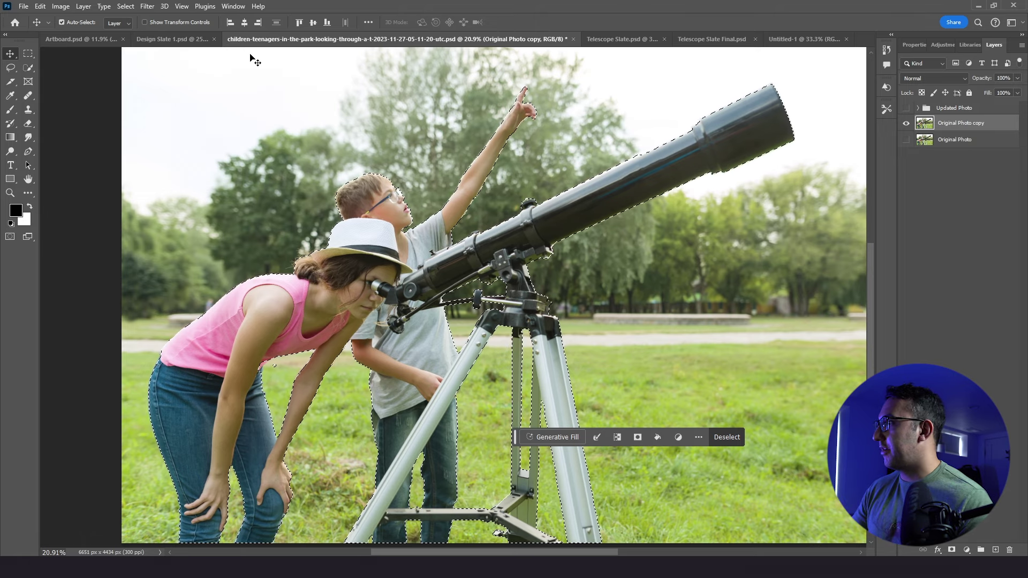
pyautogui.click(125, 6)
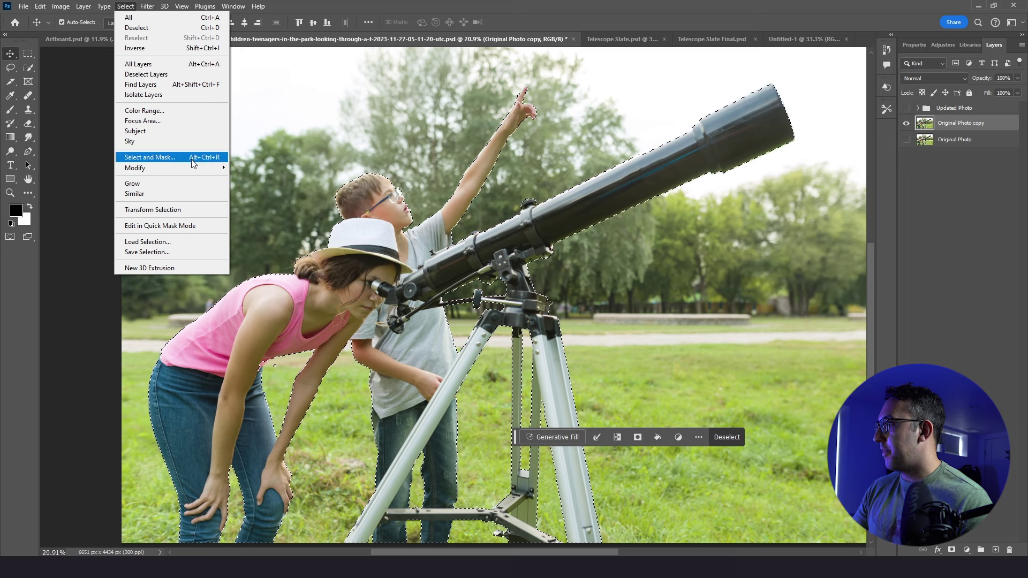
pyautogui.moveTo(206, 167)
pyautogui.click(256, 208)
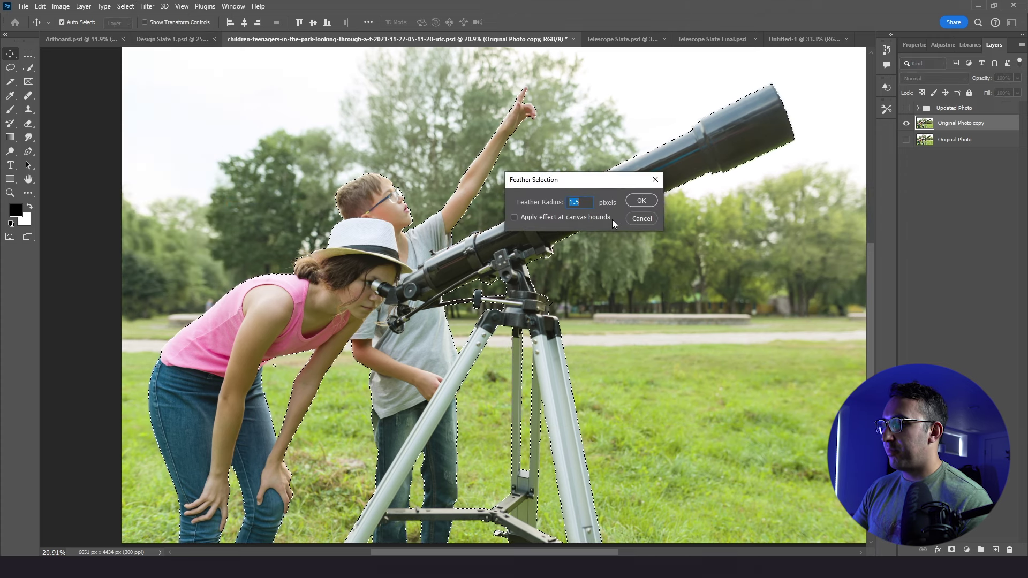
pyautogui.press('Return')
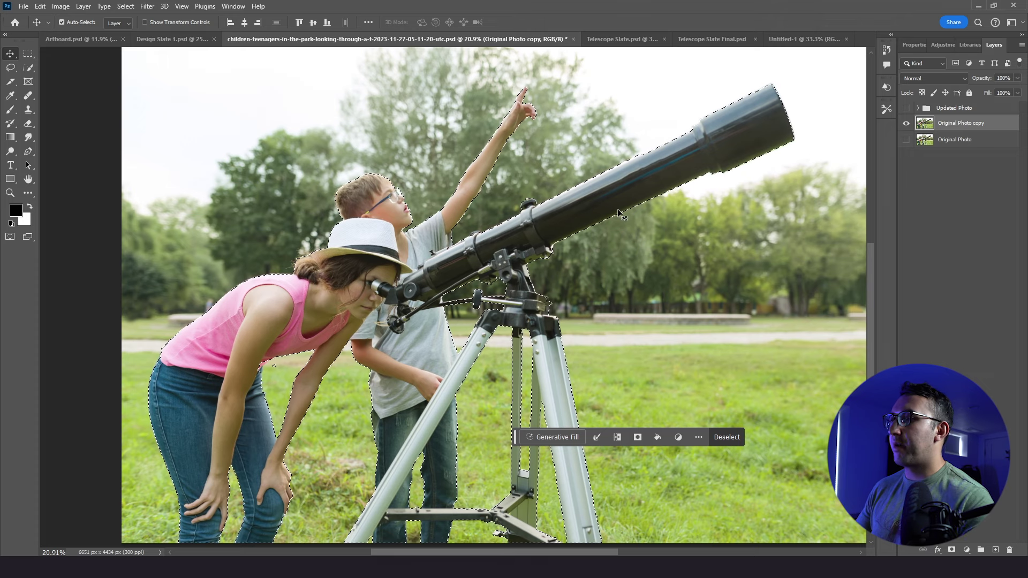
pyautogui.click(951, 550)
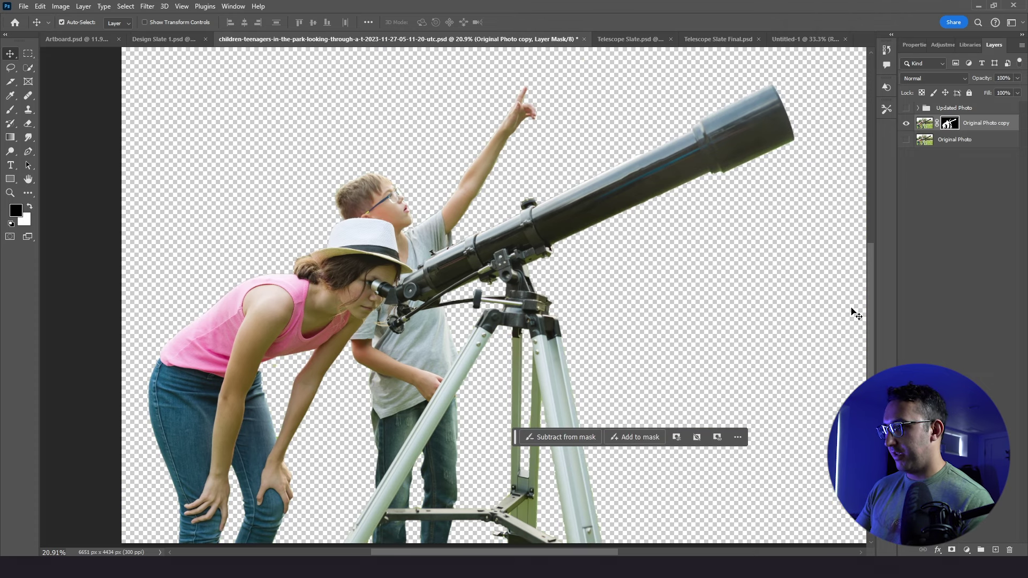
# Duplicate the Original Photo layer and leave only the duplicate showing, with the masked copy hidden
pyautogui.hotkey('ctrl', '-')
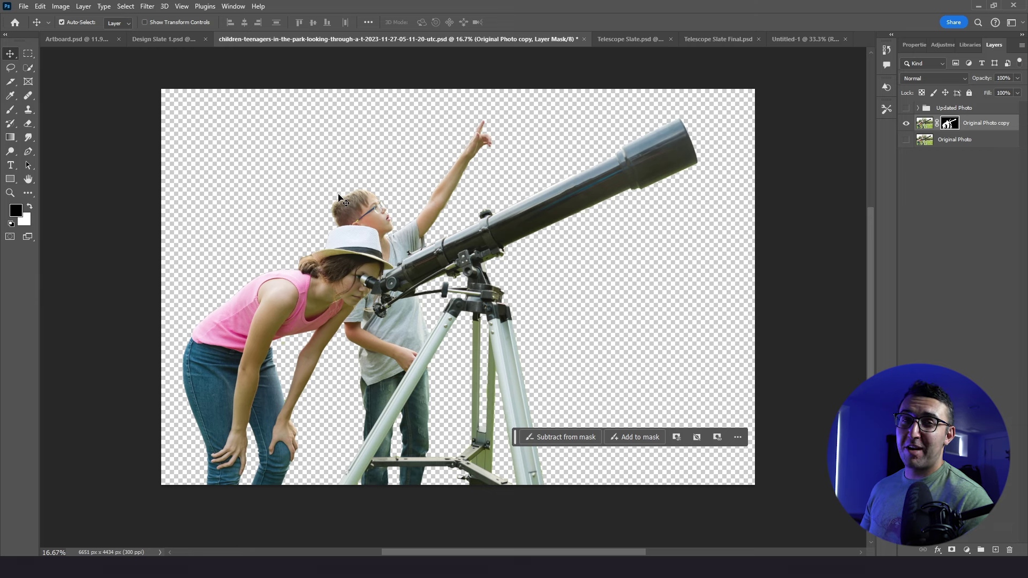
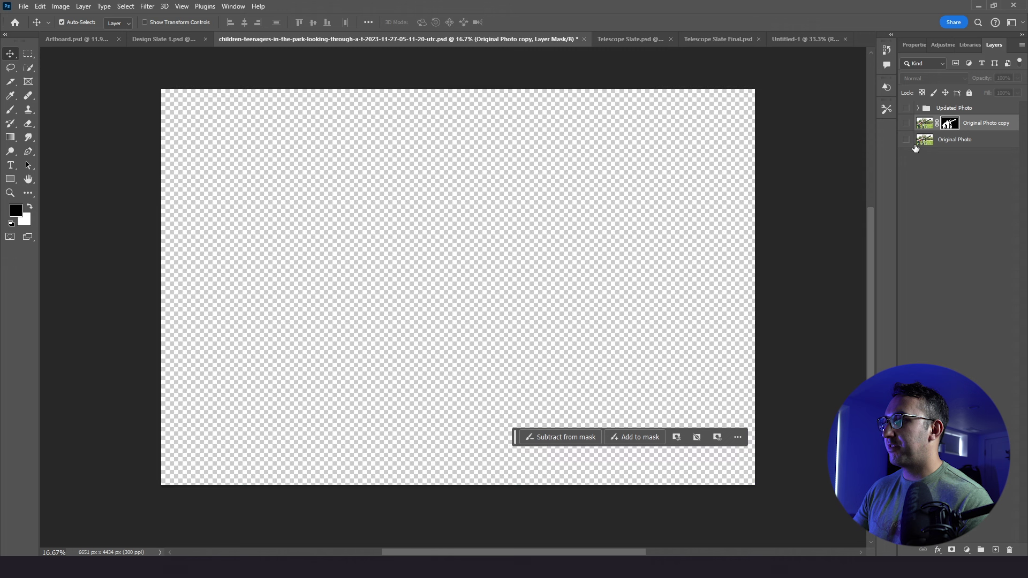
pyautogui.click(907, 141)
pyautogui.click(913, 141)
pyautogui.hotkey('ctrl', 'j')
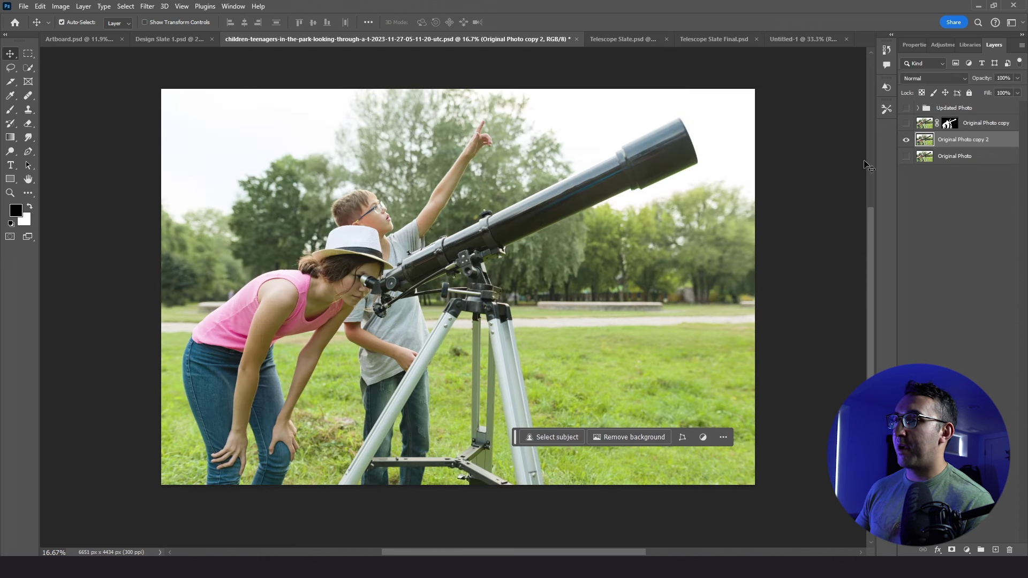
# Load the Original Photo copy layer's mask as a selection and expand it by 10 pixels
pyautogui.click(948, 124)
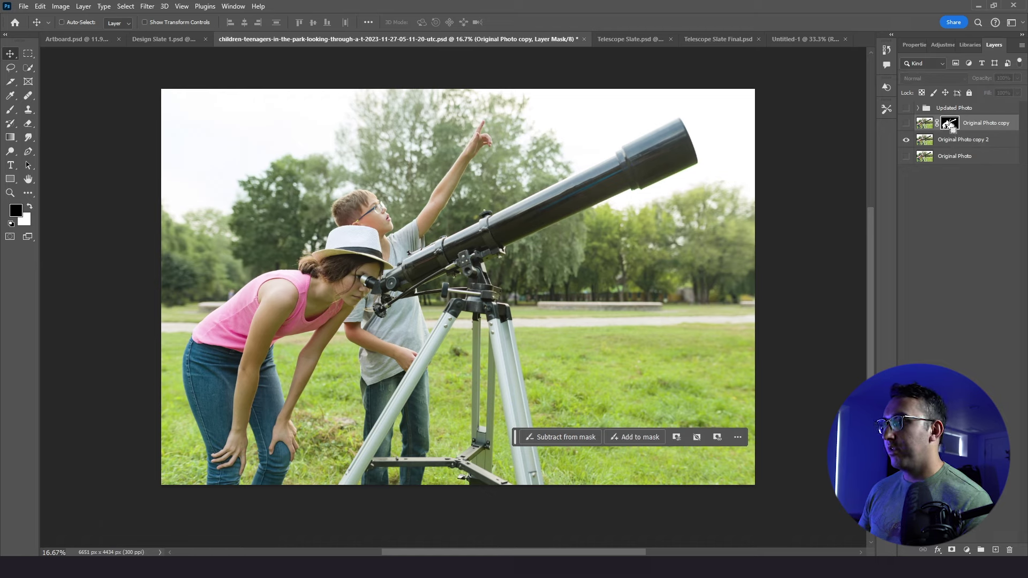
pyautogui.keyDown('ctrl'); pyautogui.click(950, 125); pyautogui.keyUp('ctrl')
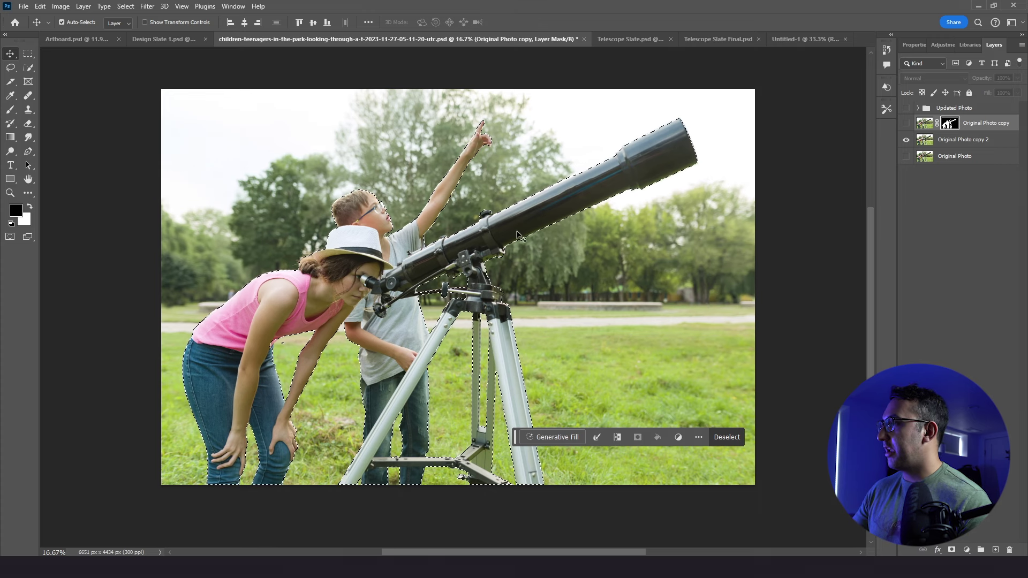
pyautogui.click(126, 6)
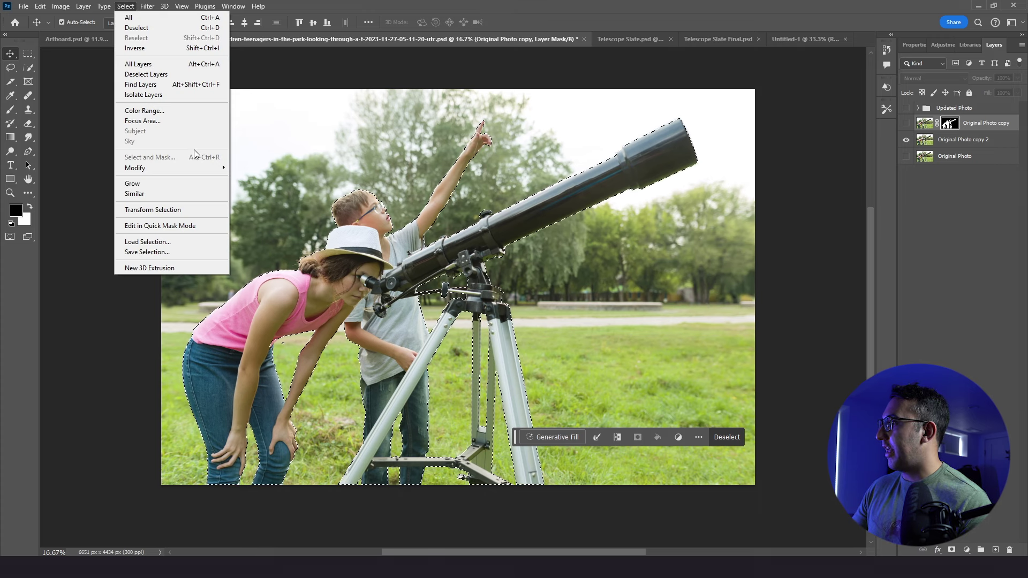
pyautogui.moveTo(203, 169)
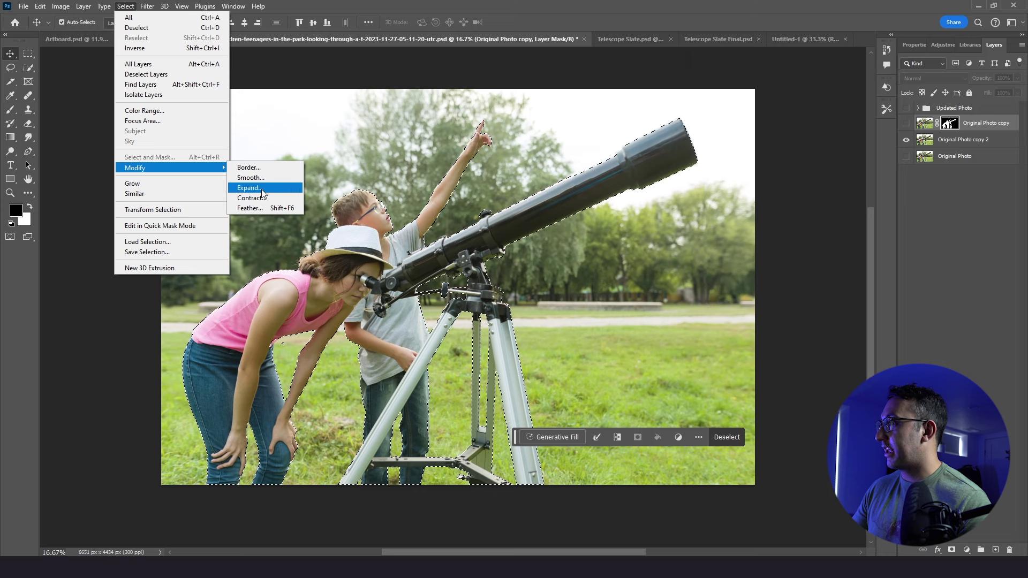
pyautogui.click(261, 188)
pyautogui.moveTo(938, 199); pyautogui.dragTo(789, 213)
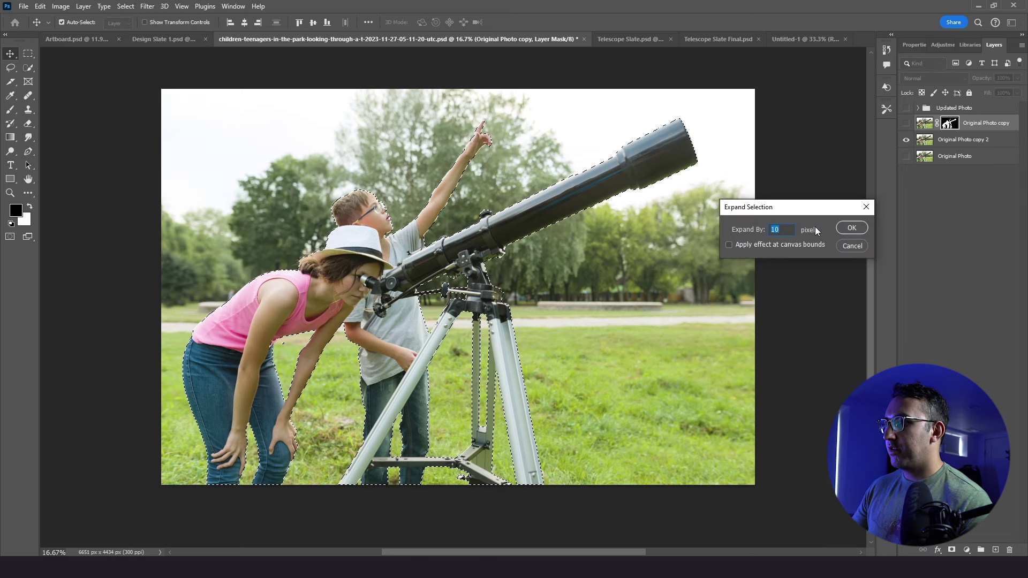
pyautogui.click(848, 228)
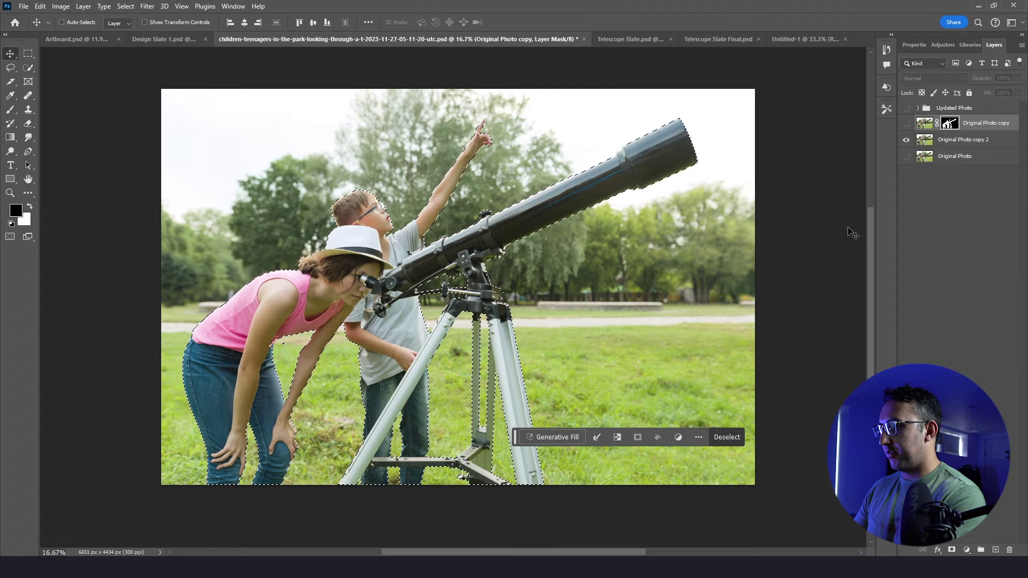
# Expand the selection around the people and telescope by another 10 pixels
pyautogui.hotkey('ctrl', '+')
pyautogui.hotkey('ctrl', '+')
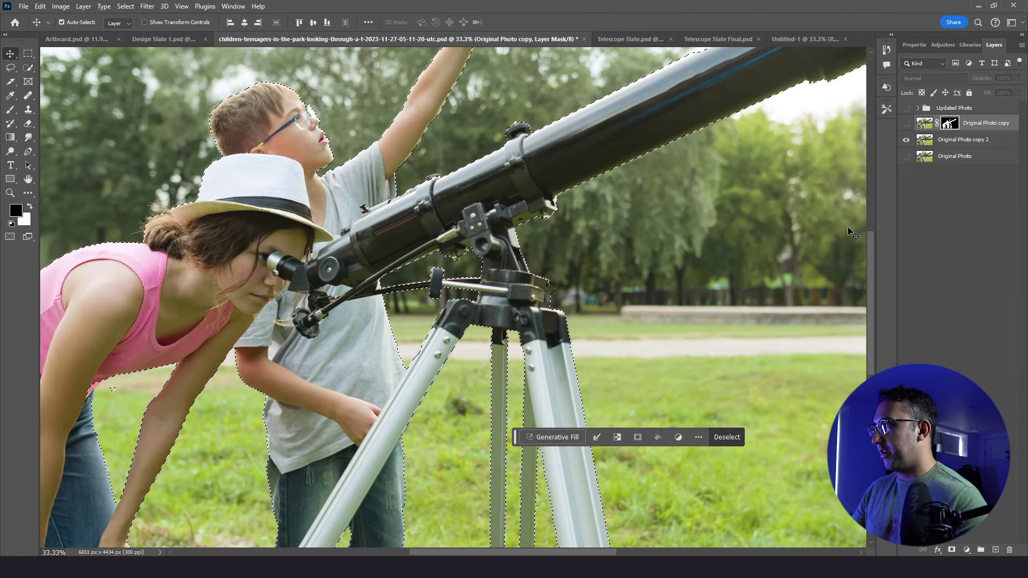
pyautogui.click(118, 6)
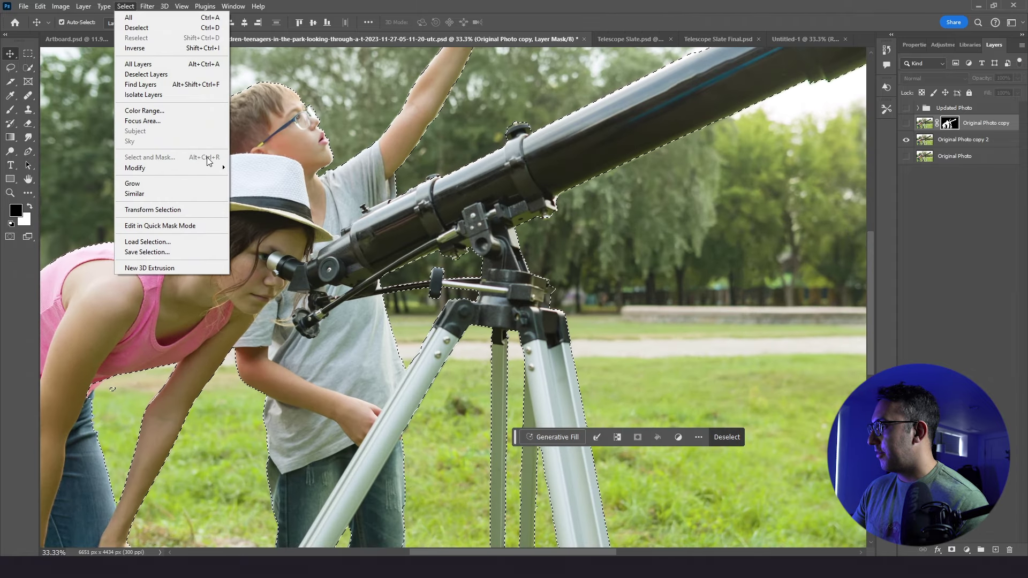
pyautogui.moveTo(210, 167)
pyautogui.click(252, 189)
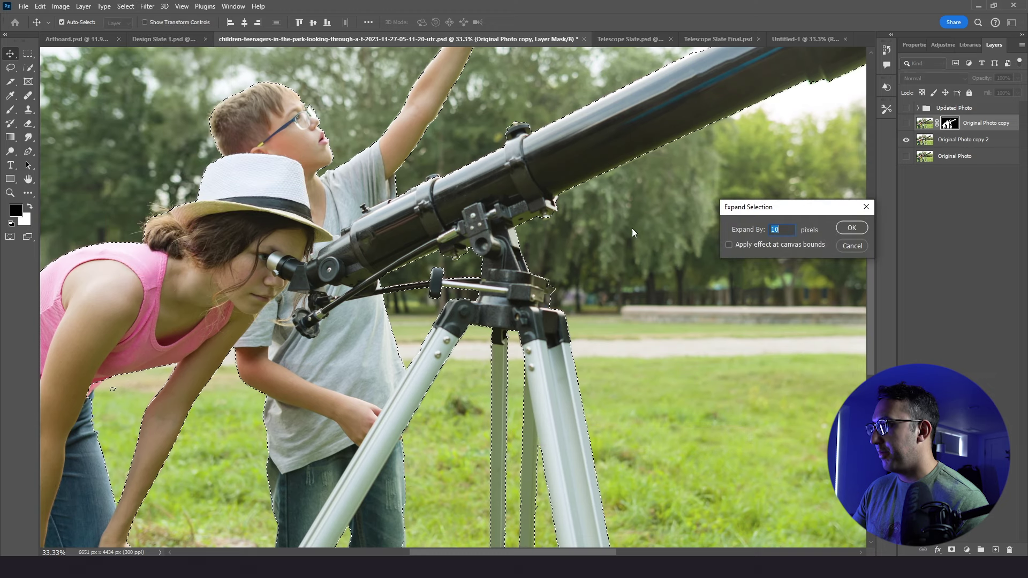
pyautogui.click(849, 230)
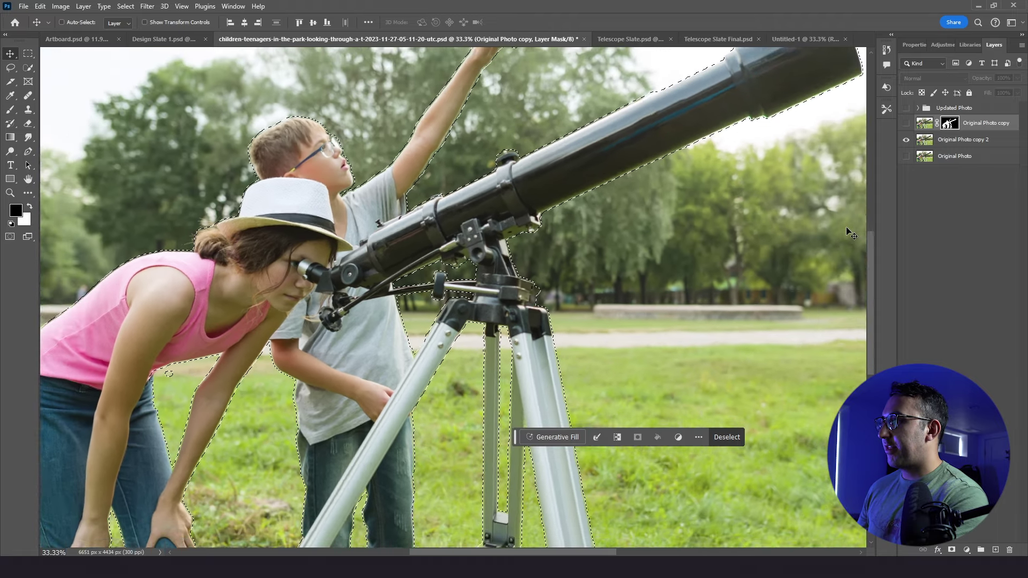
# Run Generative Fill on the selection in the Original Photo copy 2 layer with the prompt "remove people"
pyautogui.hotkey('ctrl', '-')
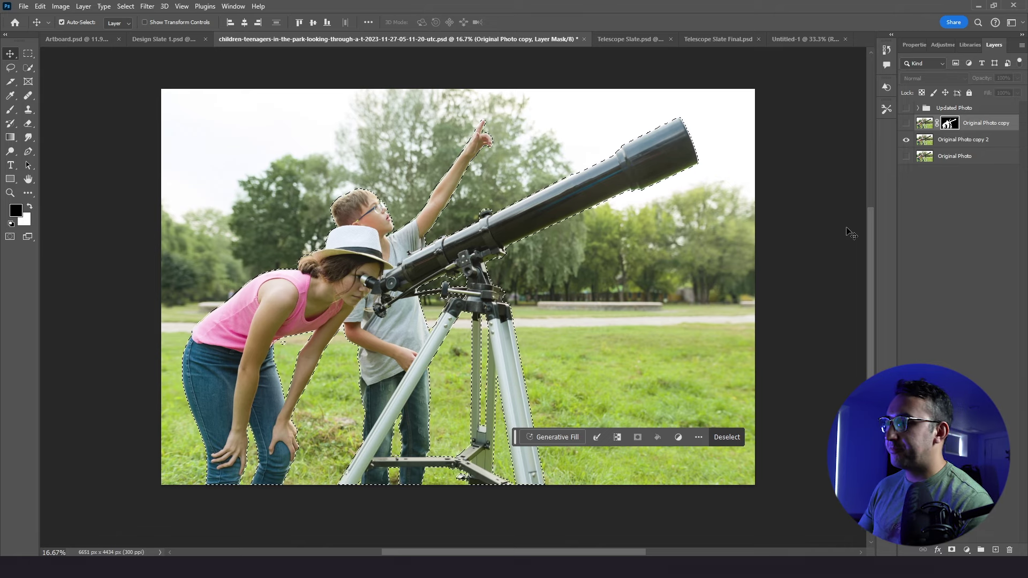
pyautogui.click(951, 144)
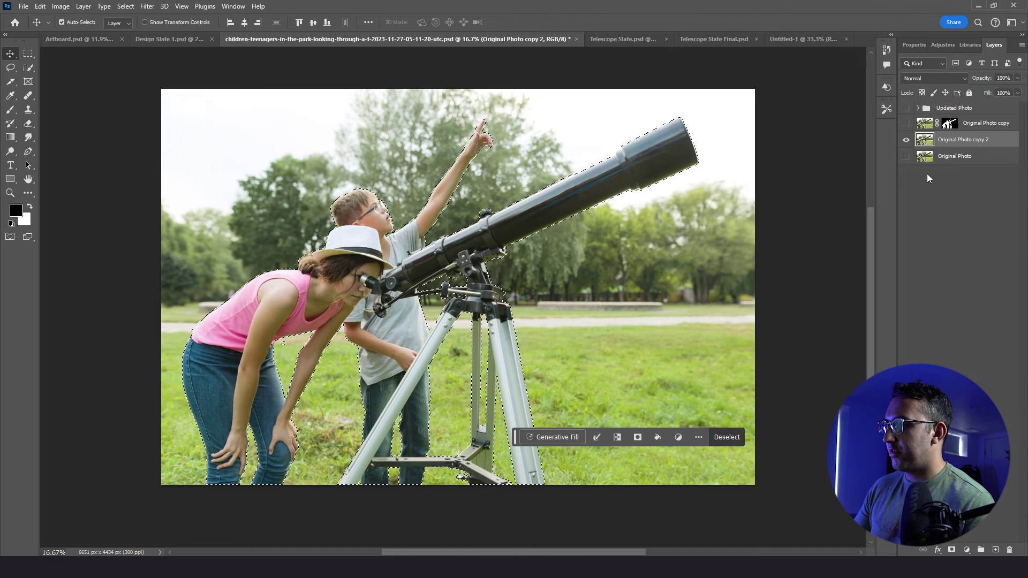
pyautogui.click(557, 438)
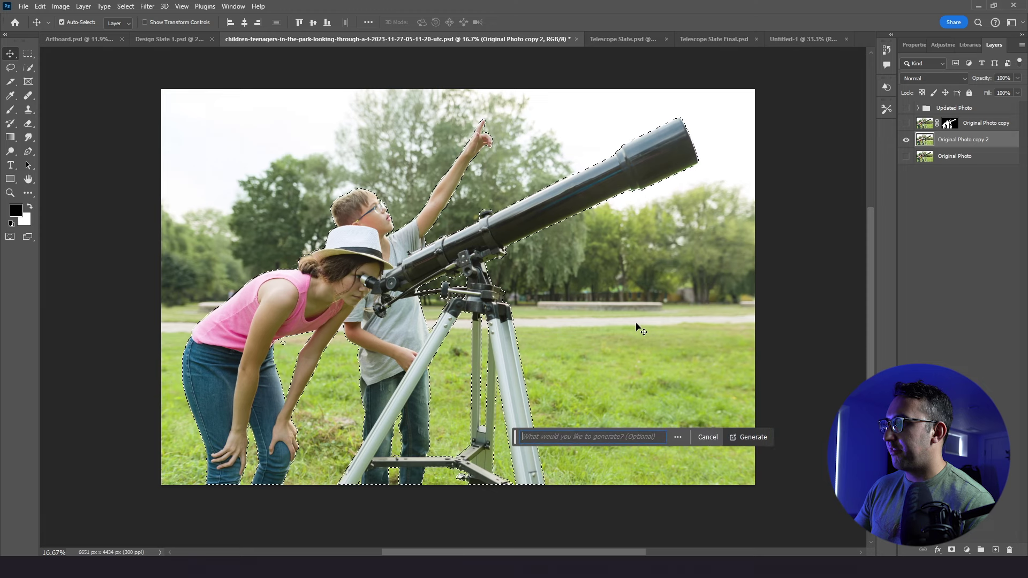
pyautogui.write('remove people')
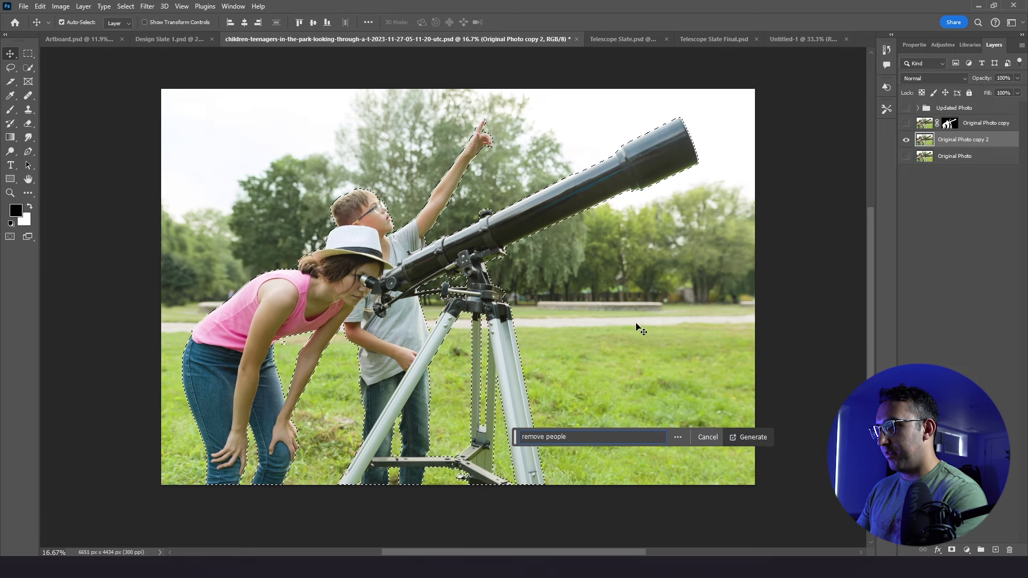
pyautogui.press('Return')
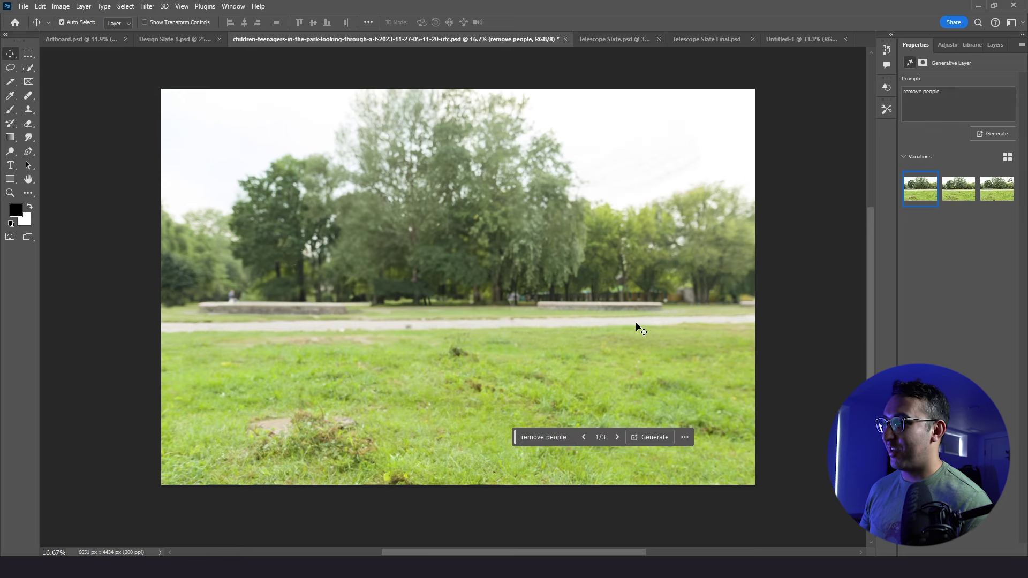
# Compare the three generated background variations and return to the first one
pyautogui.click(618, 438)
pyautogui.click(617, 438)
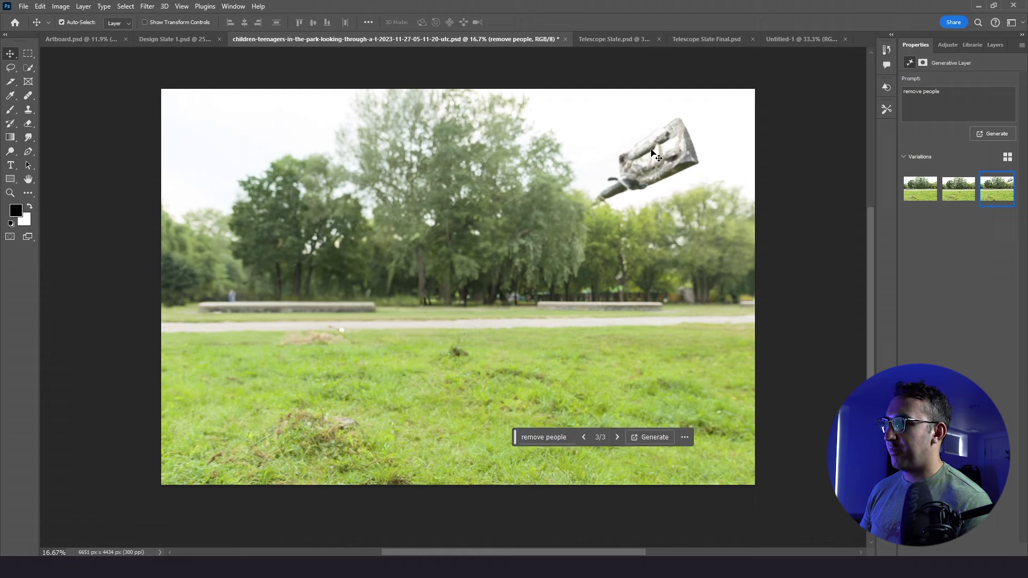
pyautogui.click(585, 436)
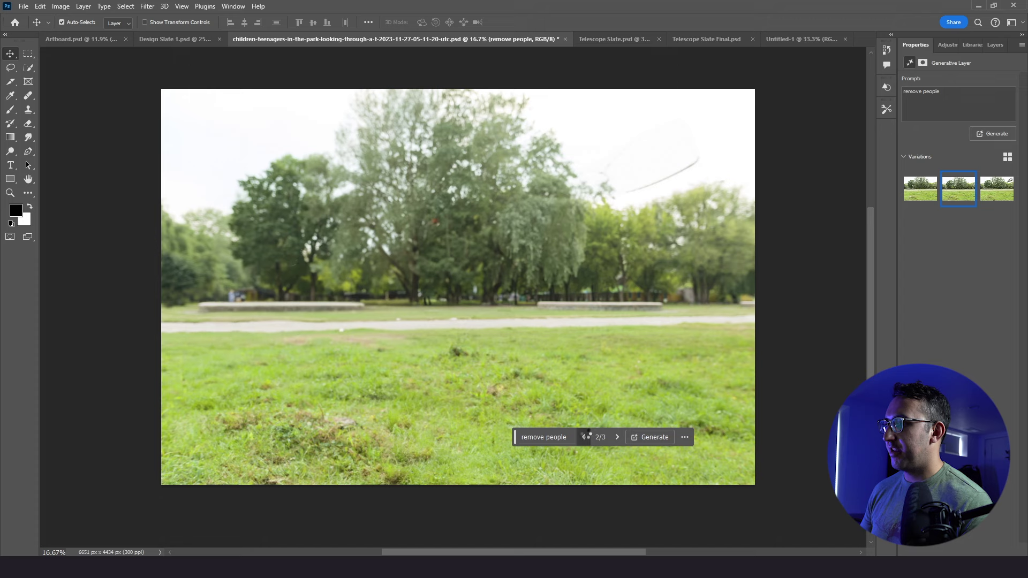
pyautogui.click(585, 436)
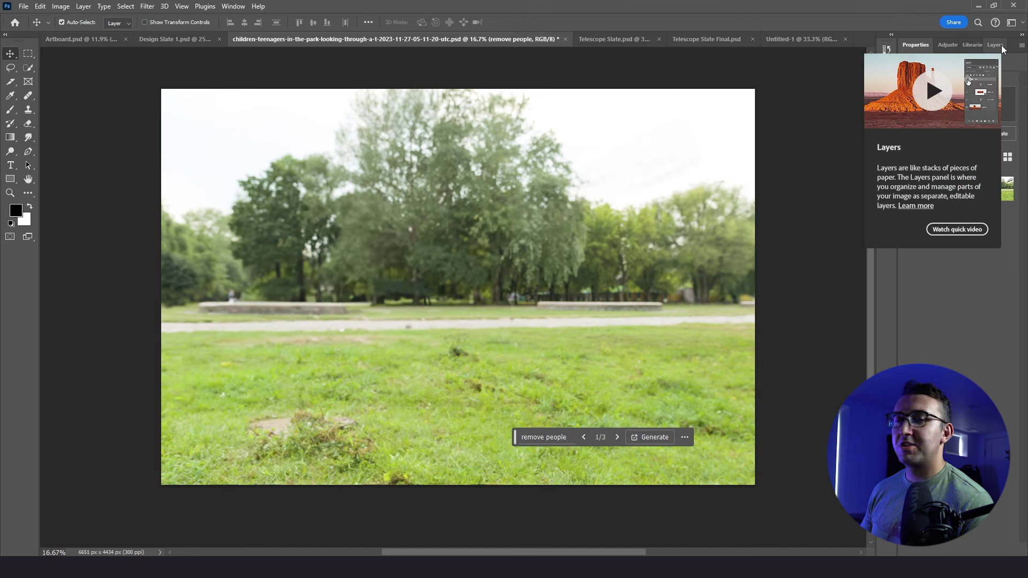
pyautogui.click(615, 438)
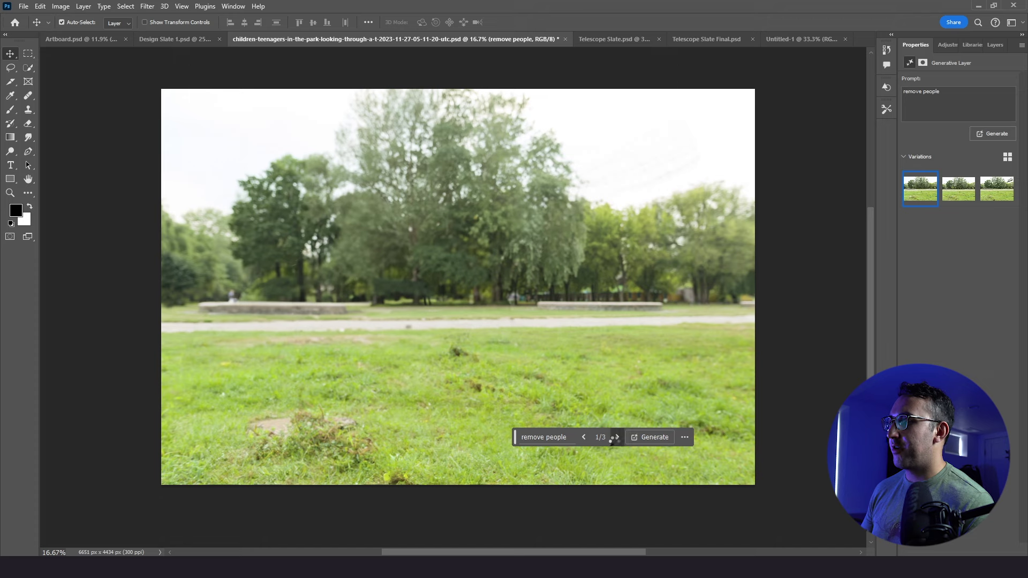
pyautogui.click(616, 438)
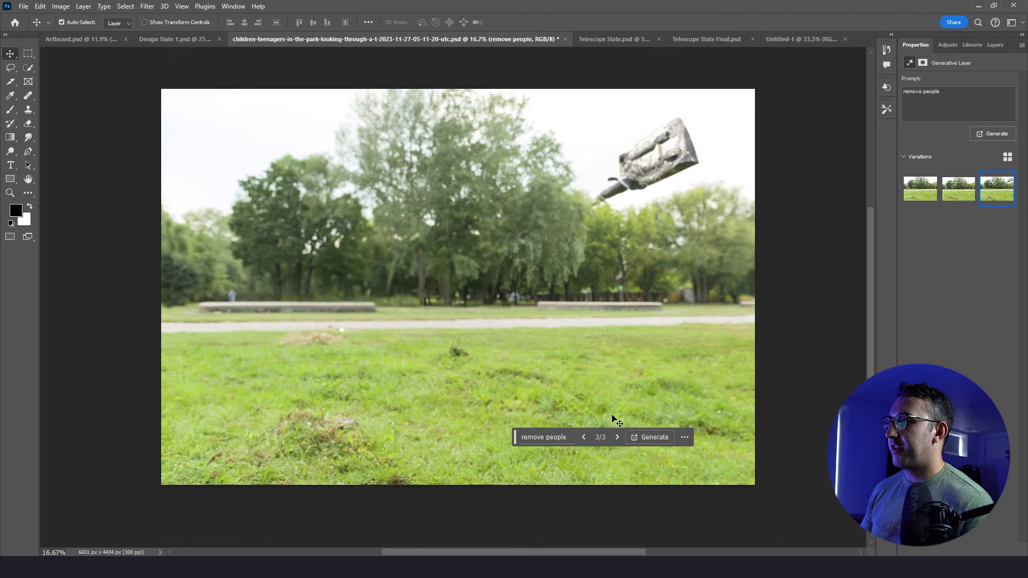
pyautogui.click(584, 438)
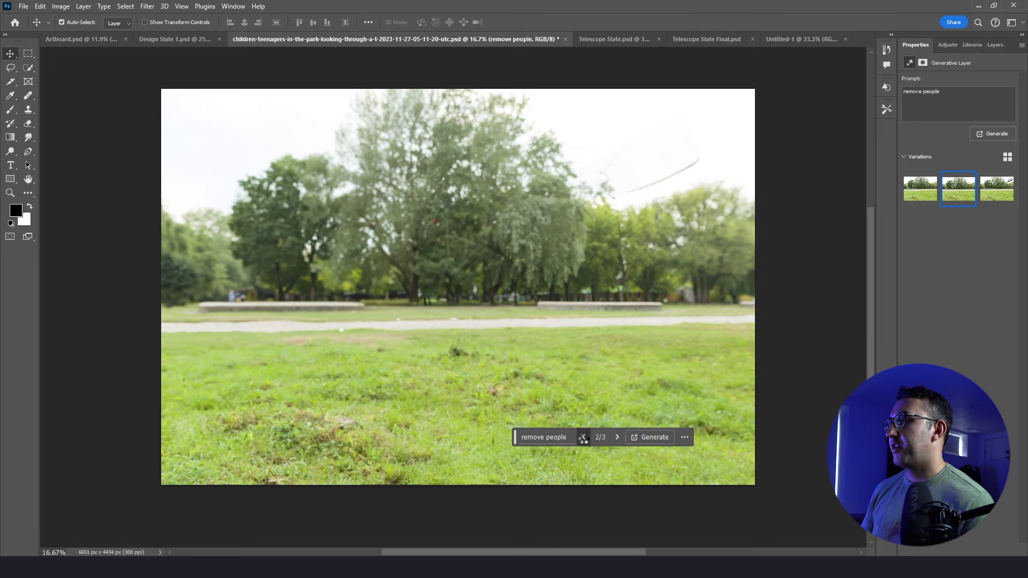
pyautogui.click(584, 437)
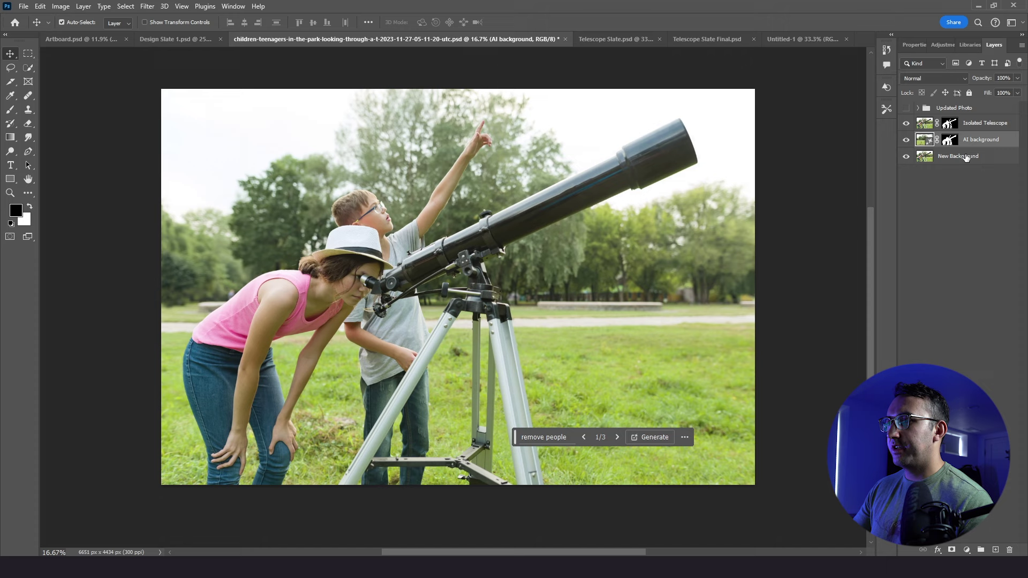
# Merge the AI background and New Background layers, and hide the Isolated Telescope layer
pyautogui.keyDown('shift'); pyautogui.click(966, 156); pyautogui.keyUp('shift')
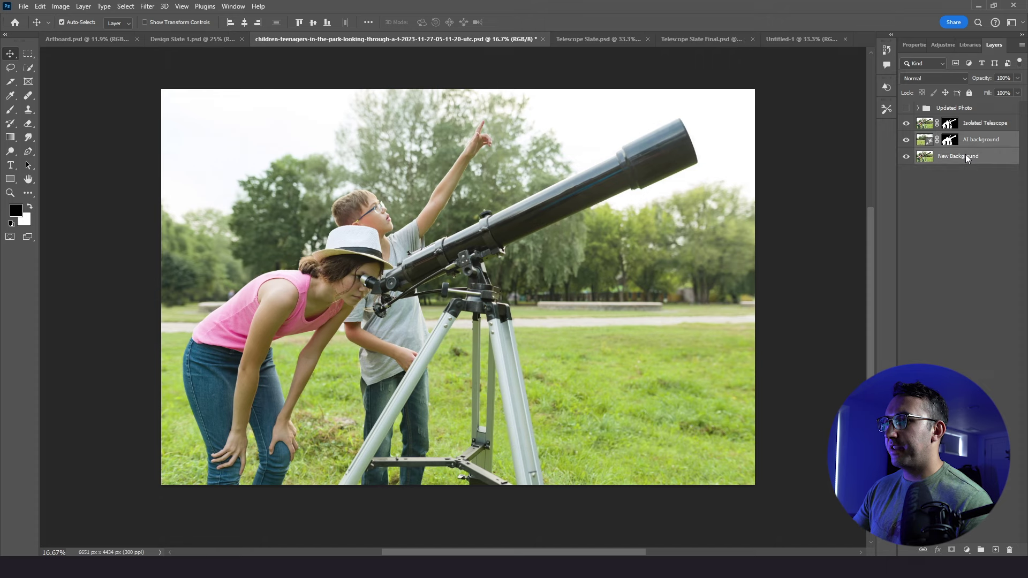
pyautogui.rightClick(966, 156)
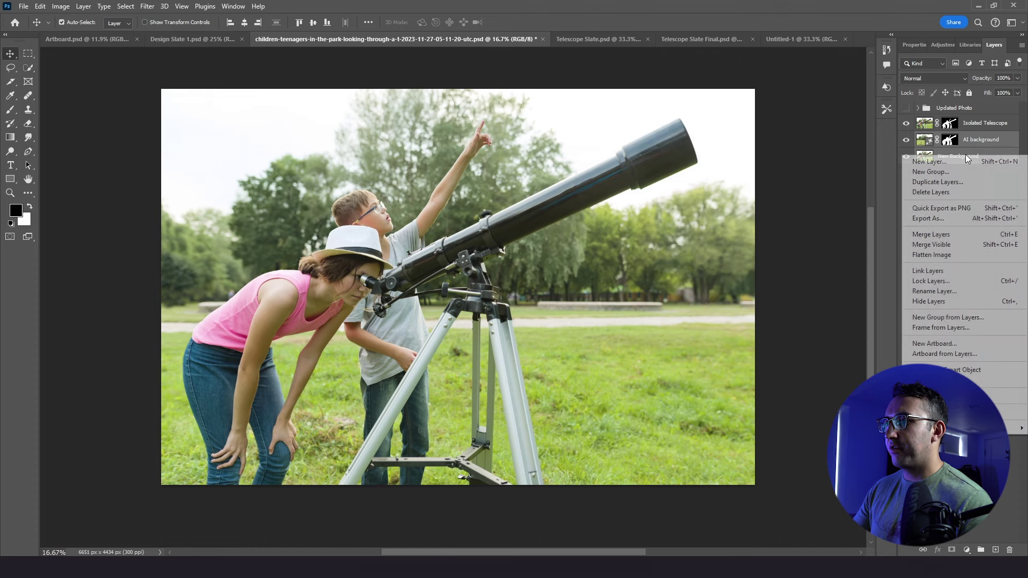
pyautogui.click(934, 234)
pyautogui.click(906, 123)
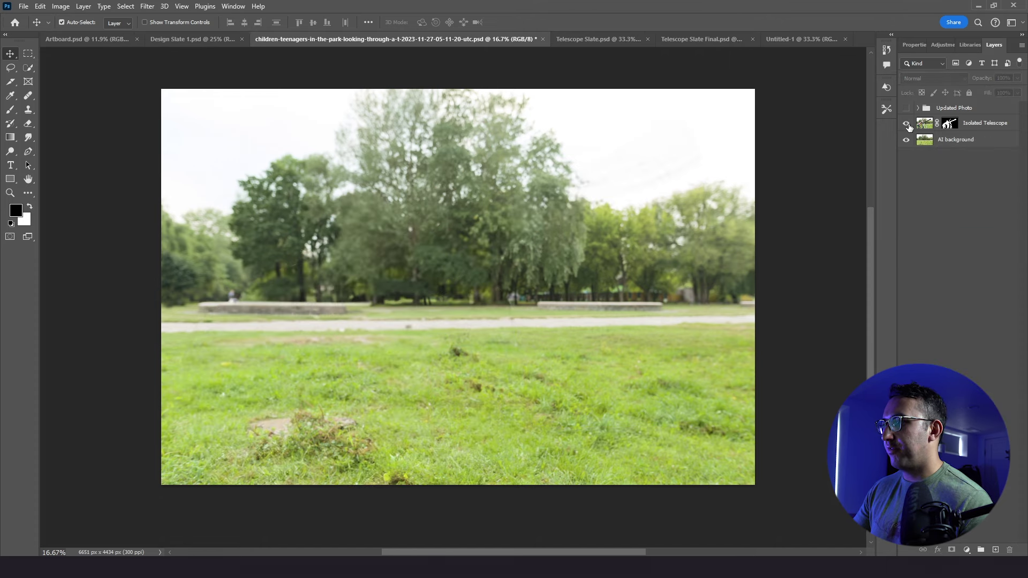
pyautogui.click(907, 123)
pyautogui.click(906, 124)
# Move the AI background layer straight down by about a fifth of the canvas height using Free Transform
pyautogui.click(962, 148)
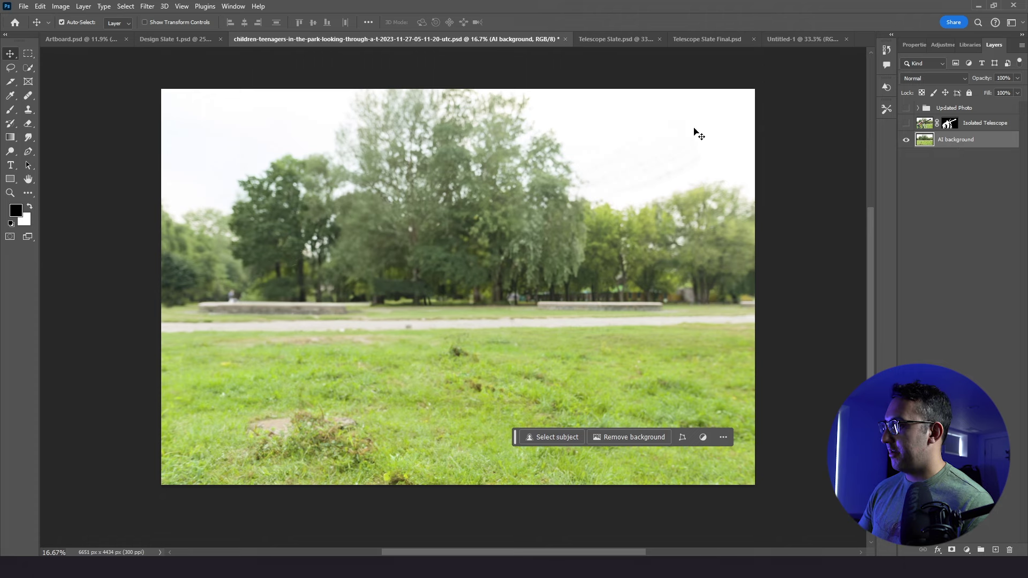
pyautogui.hotkey('ctrl', 't')
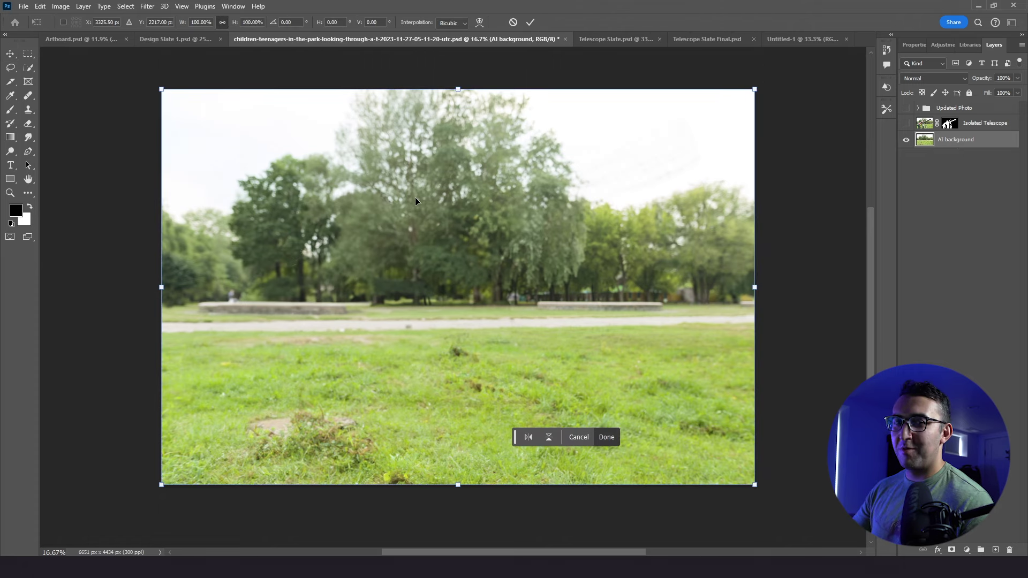
pyautogui.moveTo(409, 198); pyautogui.dragTo(410, 272)
pyautogui.press('Return')
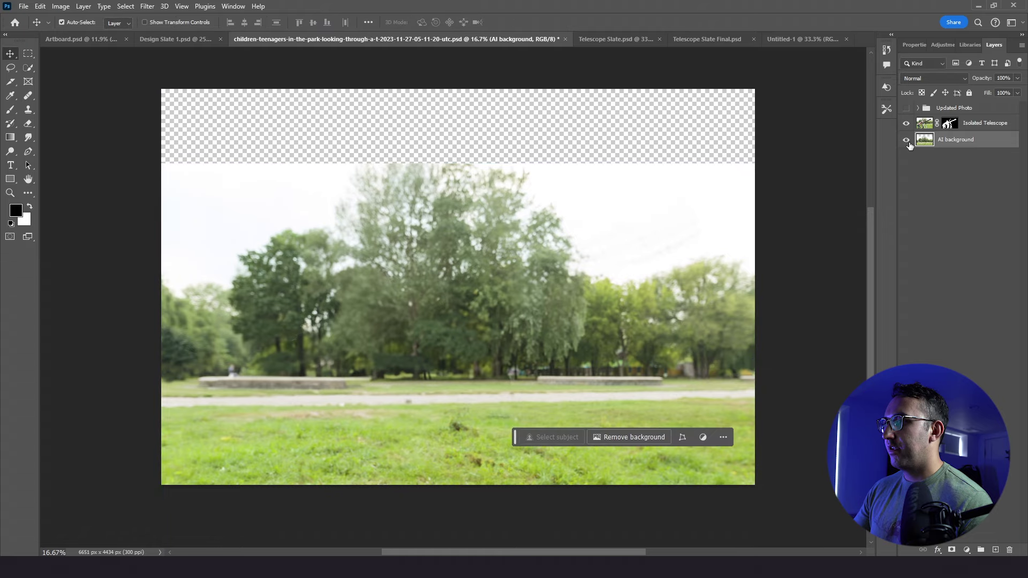
# Show the Isolated Telescope layer and shift the cut-out slightly over the background
pyautogui.click(906, 124)
pyautogui.click(950, 124)
pyautogui.moveTo(510, 225); pyautogui.dragTo(490, 239)
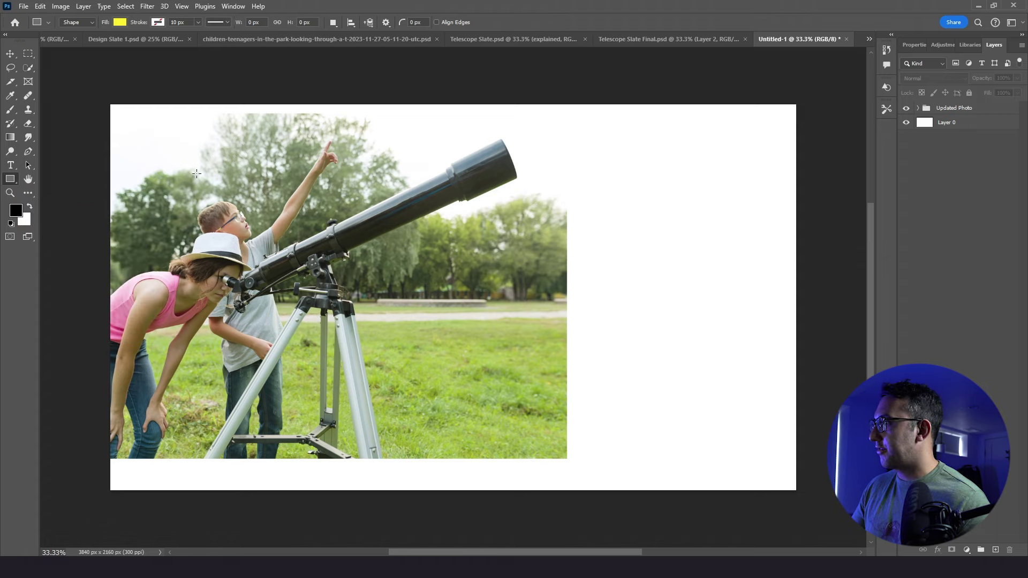
# Draw a yellow square about 1560 px wide over the people and telescope in the Untitled-1 document, and display its layers
pyautogui.moveTo(183, 153); pyautogui.dragTo(478, 237)
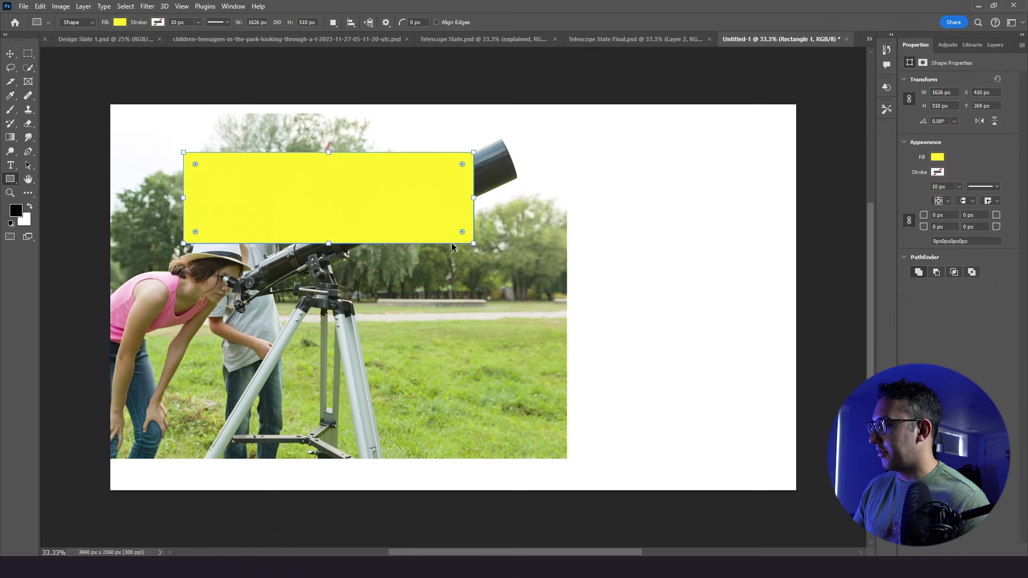
pyautogui.hotkey('ctrl', 'z')
pyautogui.moveTo(177, 148); pyautogui.dragTo(588, 428)
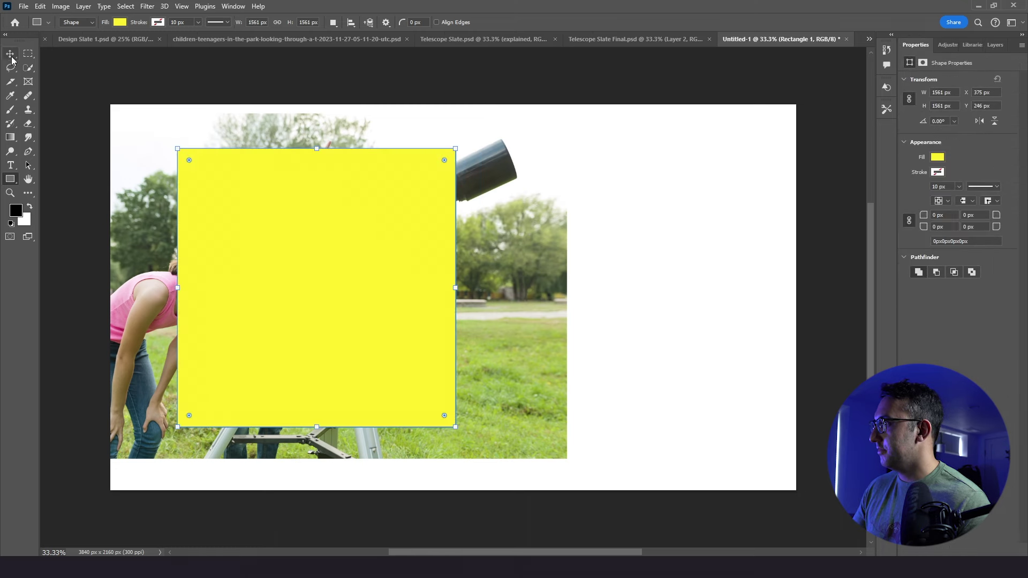
pyautogui.press('v')
pyautogui.click(995, 45)
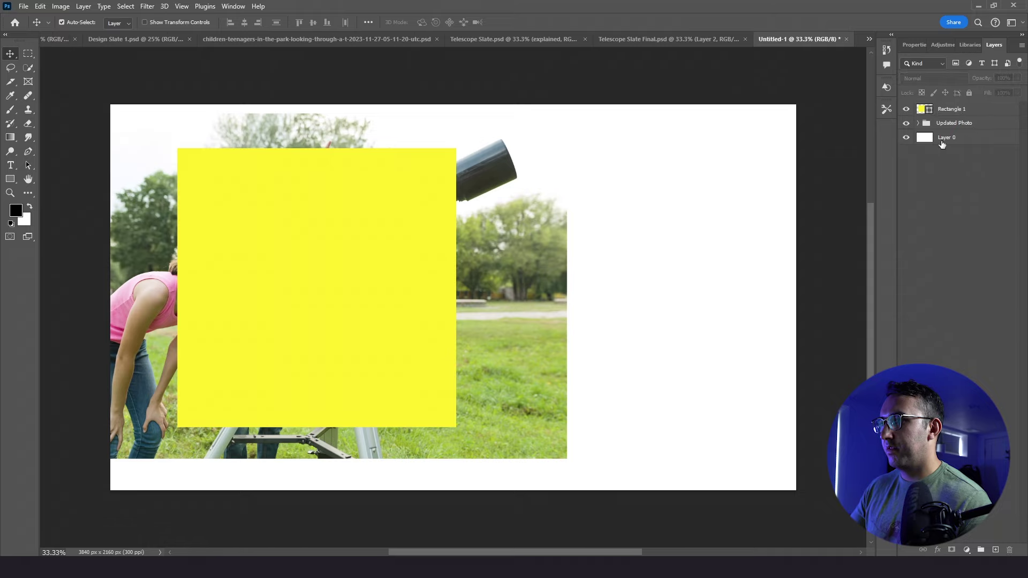
# Rename the yellow square's layer as Mask and expand the Updated Photo group
pyautogui.doubleClick(942, 108)
pyautogui.write('Mask')
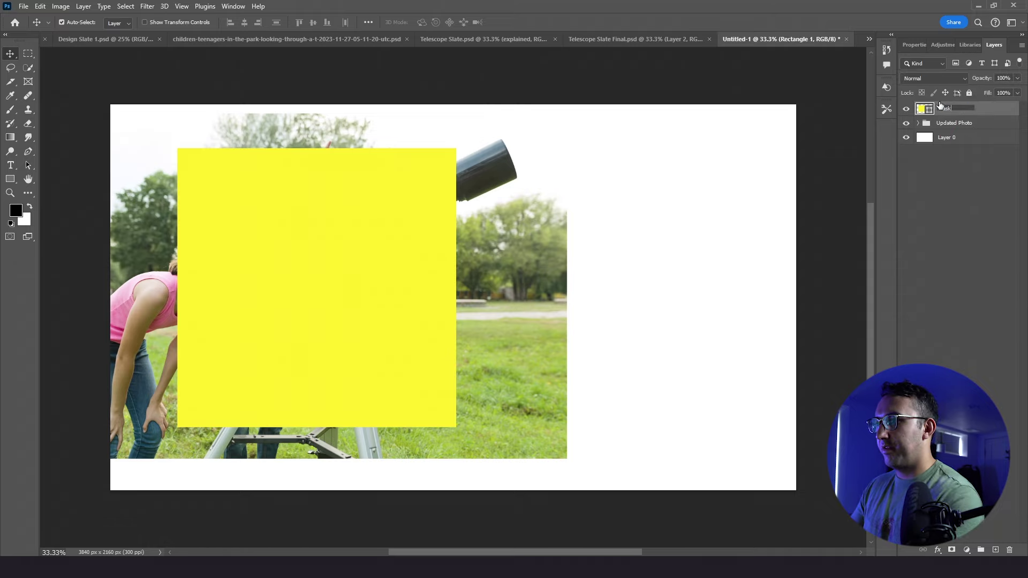
pyautogui.click(986, 187)
pyautogui.click(917, 123)
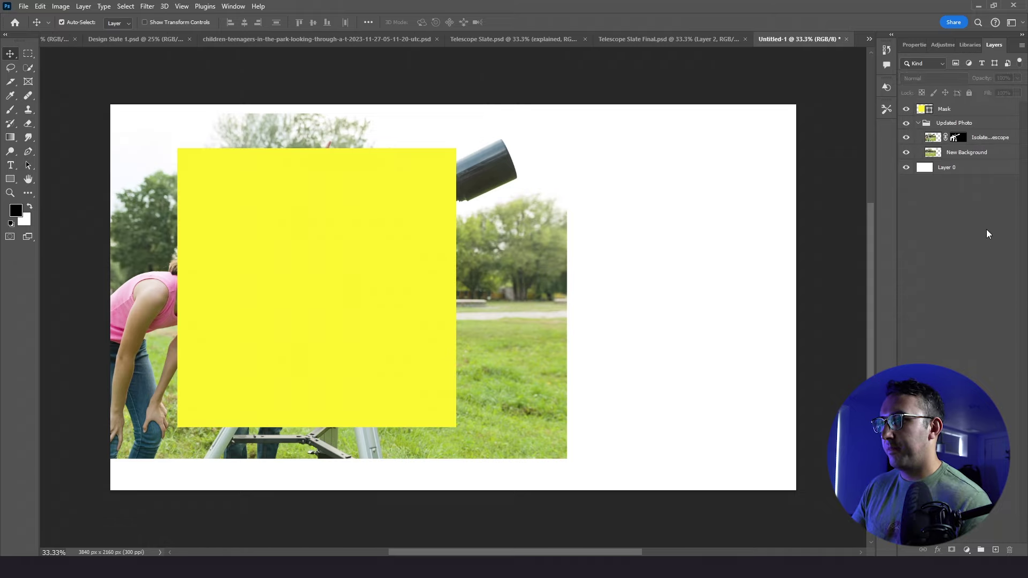
# Lower the Mask square's opacity to 34% and use Free Transform to fit its base to the photo's lower edge behind the telescope's tripod
pyautogui.moveTo(371, 217); pyautogui.dragTo(368, 226)
pyautogui.moveTo(984, 79); pyautogui.dragTo(947, 82)
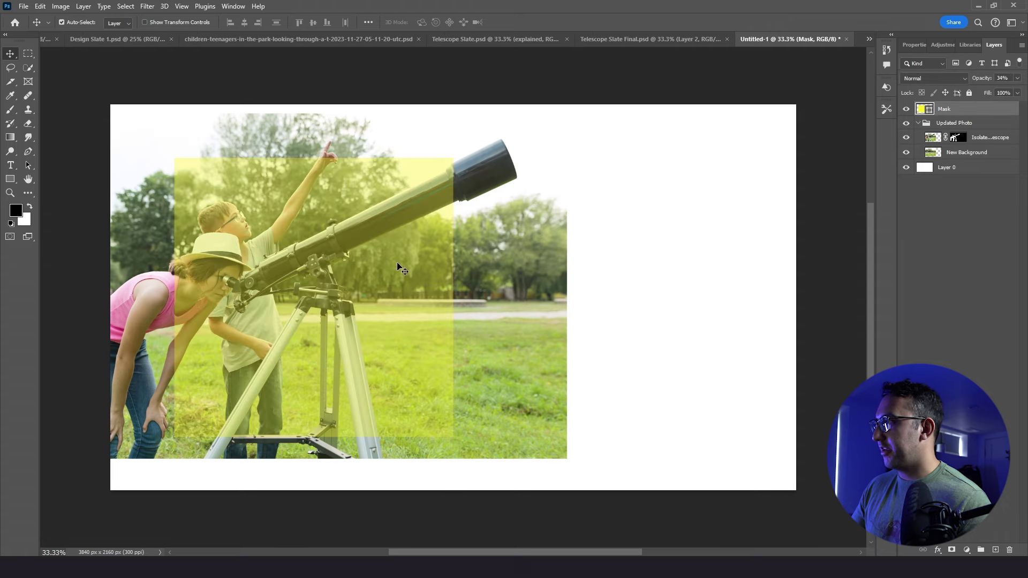
pyautogui.moveTo(320, 244); pyautogui.dragTo(309, 261)
pyautogui.hotkey('ctrl', 't')
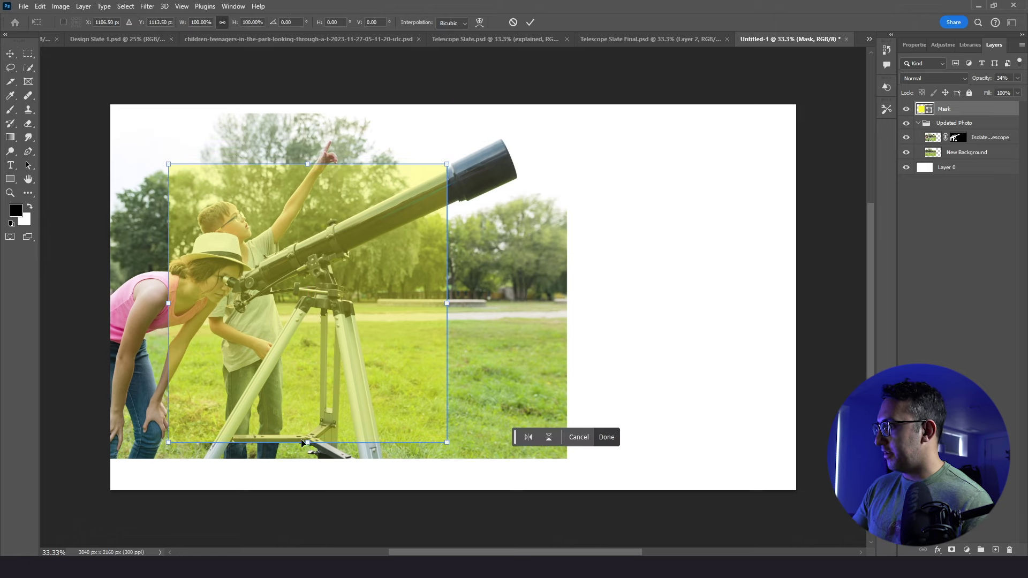
pyautogui.moveTo(307, 442); pyautogui.dragTo(309, 458)
pyautogui.moveTo(309, 422); pyautogui.dragTo(296, 423)
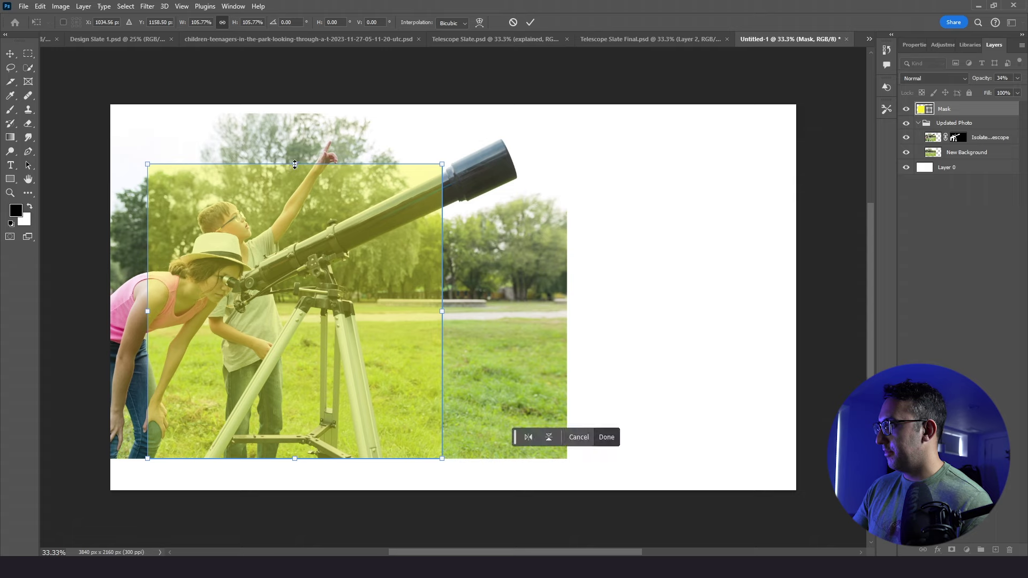
pyautogui.moveTo(295, 164); pyautogui.dragTo(298, 207)
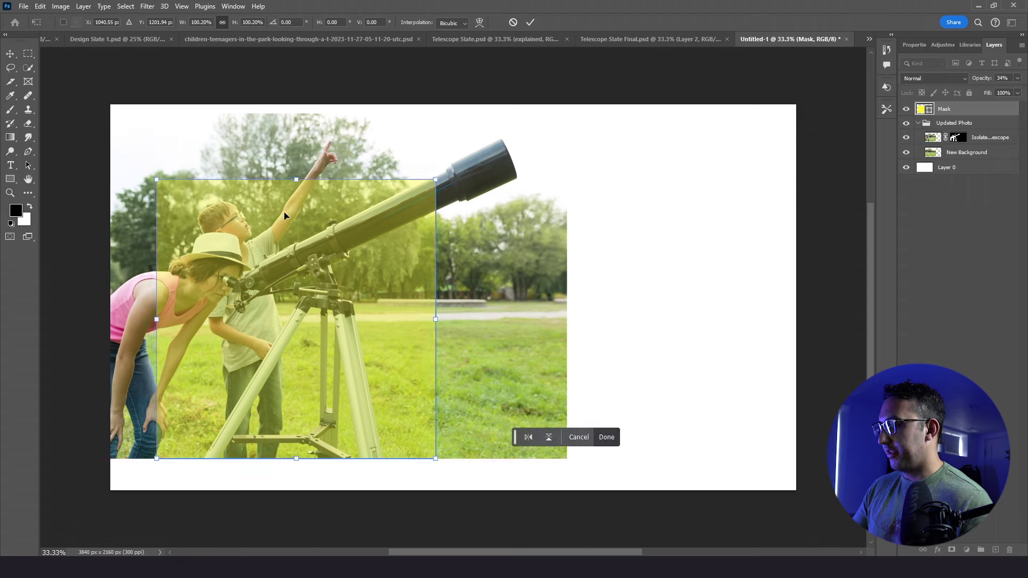
pyautogui.press('Return')
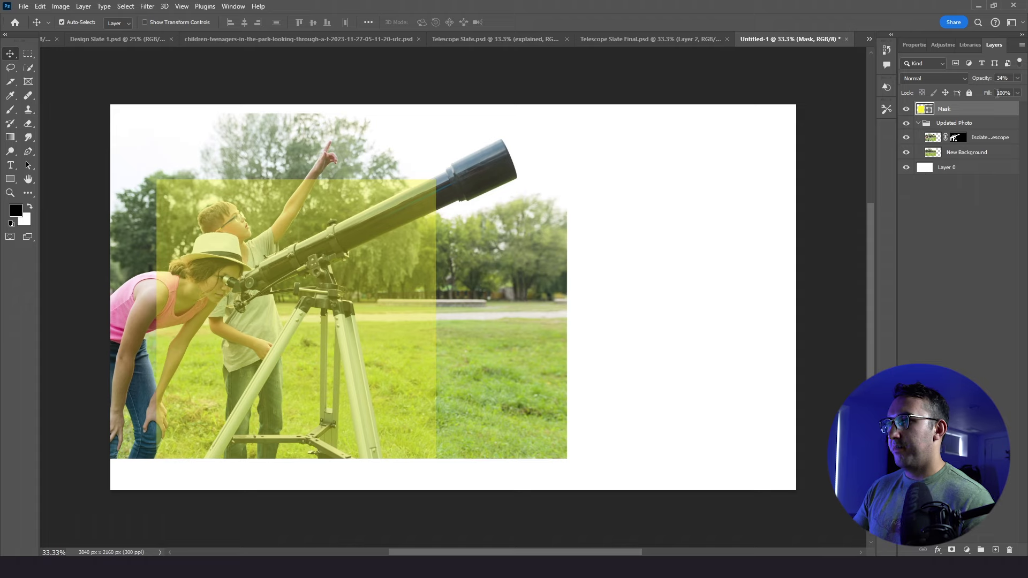
# Set the Mask layer's opacity to 100%
pyautogui.click(1002, 78)
pyautogui.write('100')
pyautogui.press('Return')
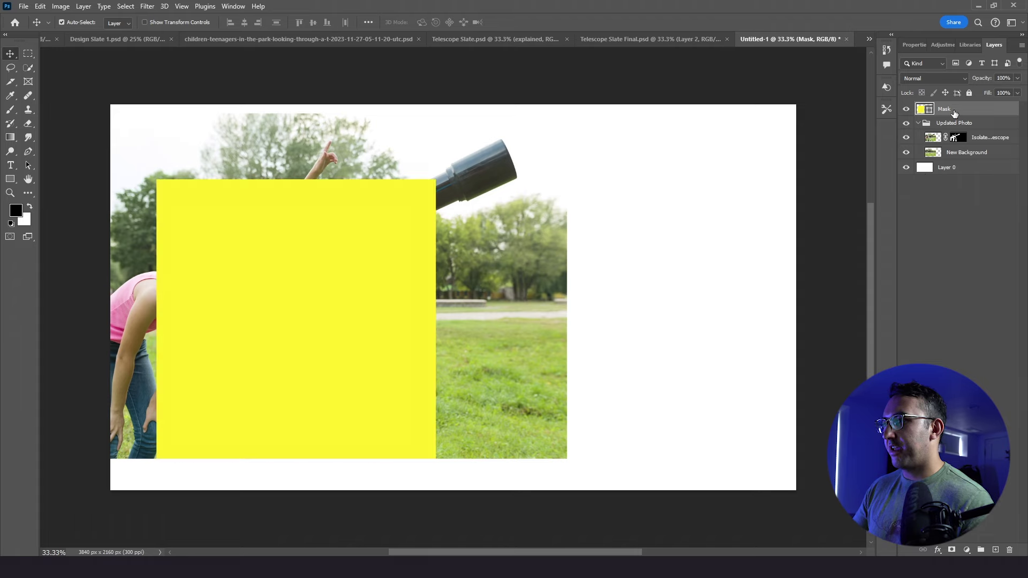
# Move the Mask layer beneath New Background inside the Updated Photo group and clip New Background to it
pyautogui.moveTo(955, 115); pyautogui.dragTo(952, 145)
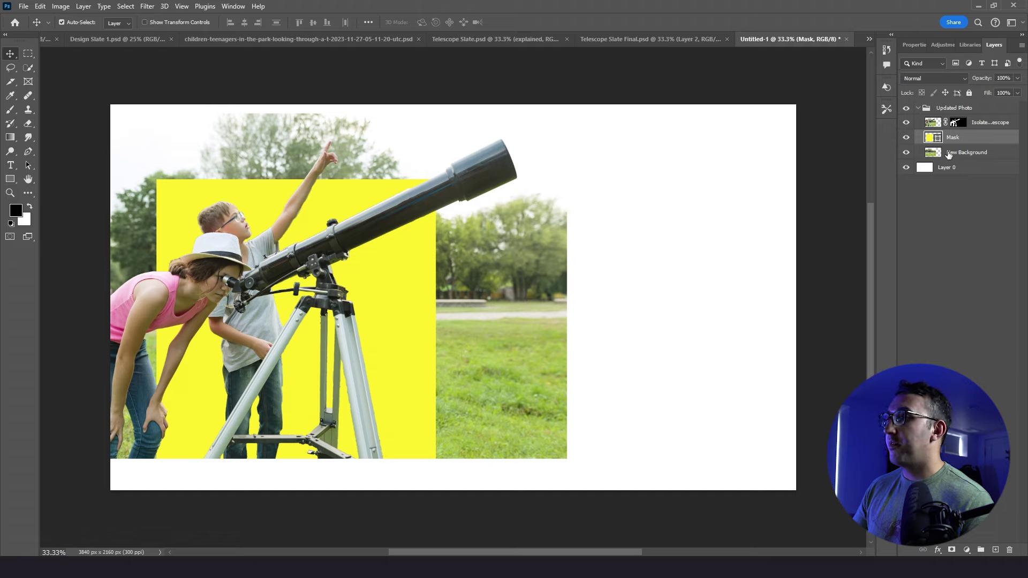
pyautogui.moveTo(960, 145); pyautogui.dragTo(966, 156)
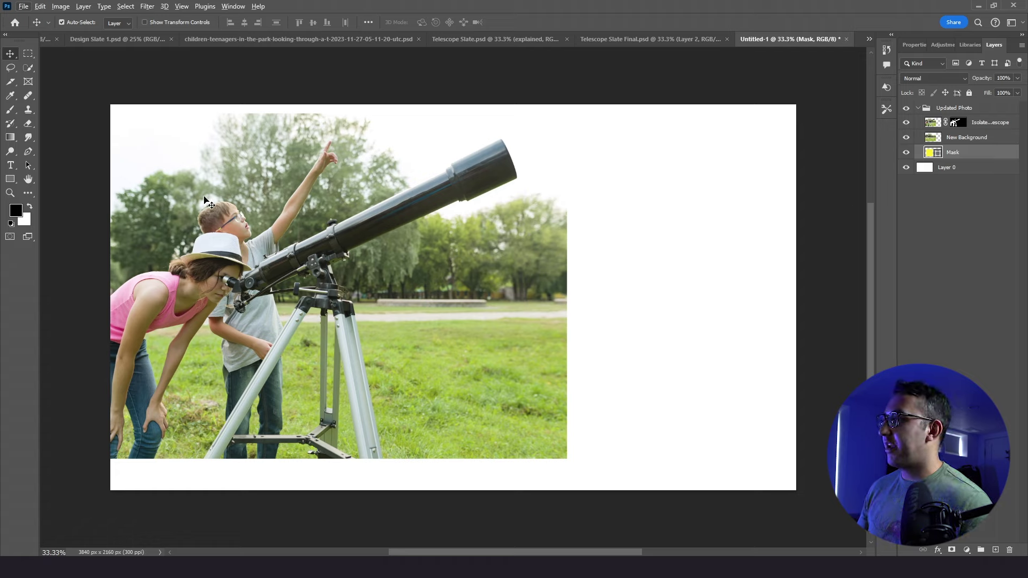
pyautogui.click(906, 138)
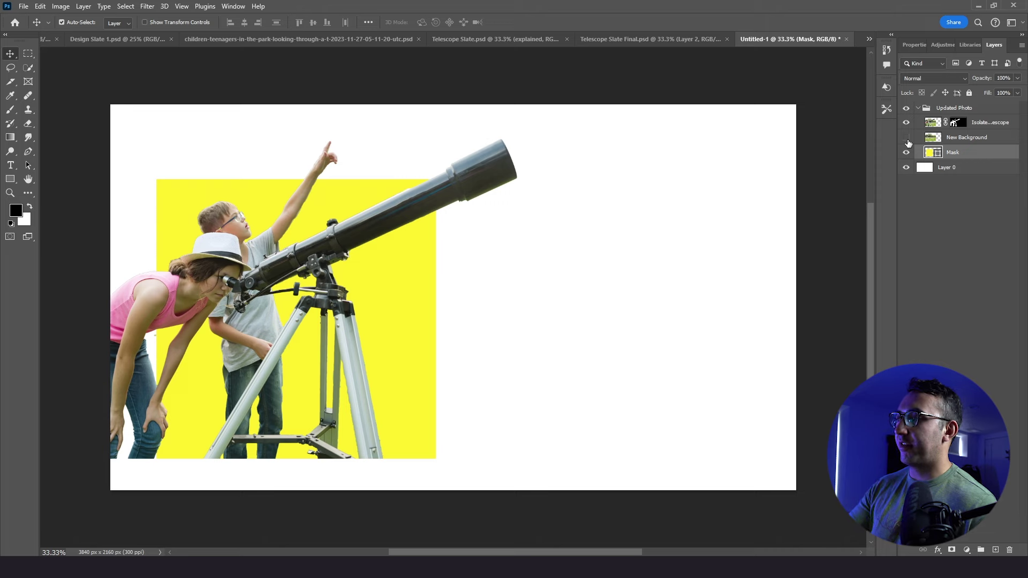
pyautogui.click(906, 138)
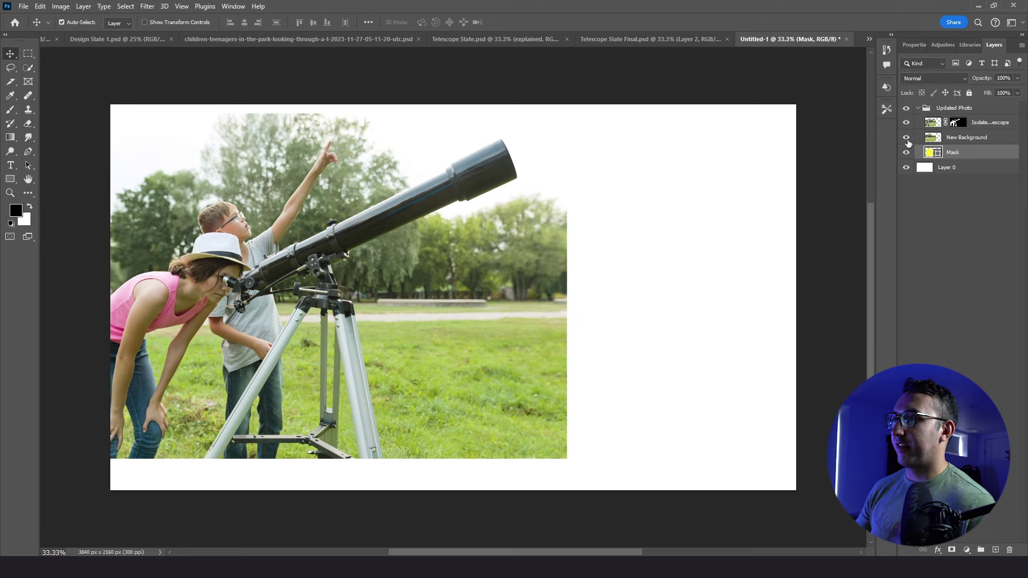
pyautogui.keyDown('alt'); pyautogui.click(976, 145); pyautogui.keyUp('alt')
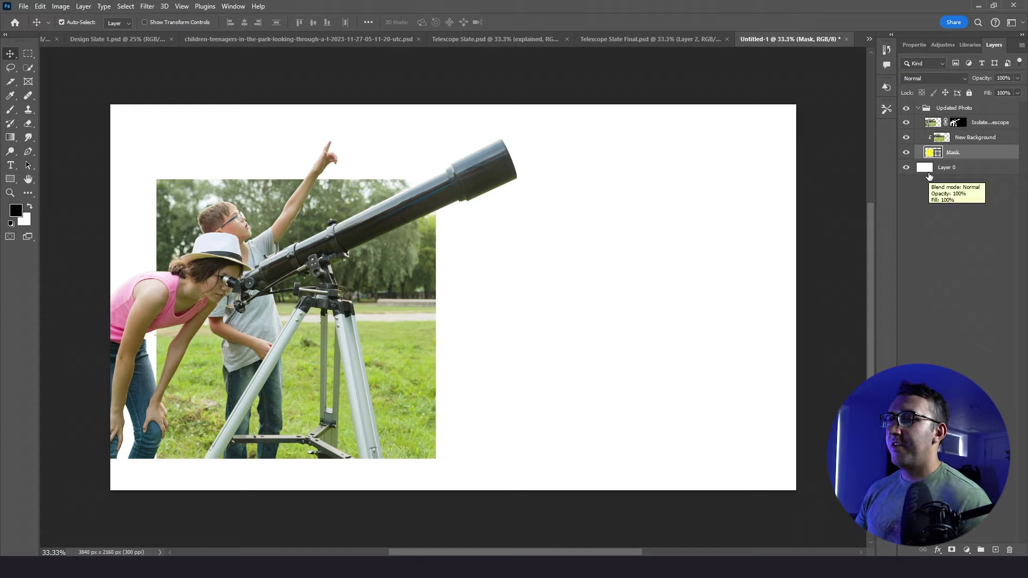
# Duplicate the Mask layer as Mask copy, place it between the Isolated Telescope and New Background layers, and hide it
pyautogui.rightClick(969, 152)
pyautogui.click(946, 137)
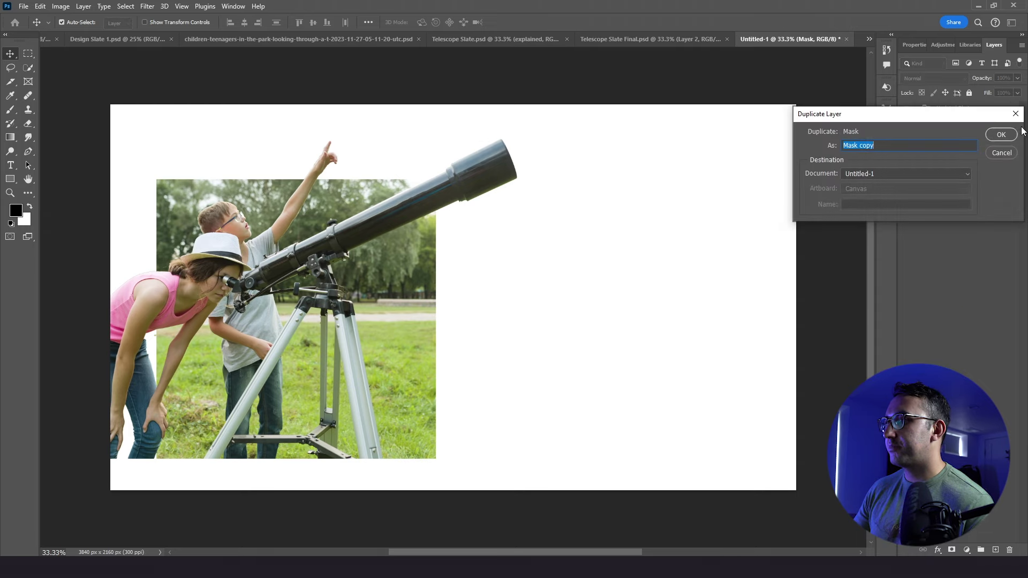
pyautogui.click(1003, 134)
pyautogui.hotkey('ctrl', ']')
pyautogui.hotkey('ctrl', ']')
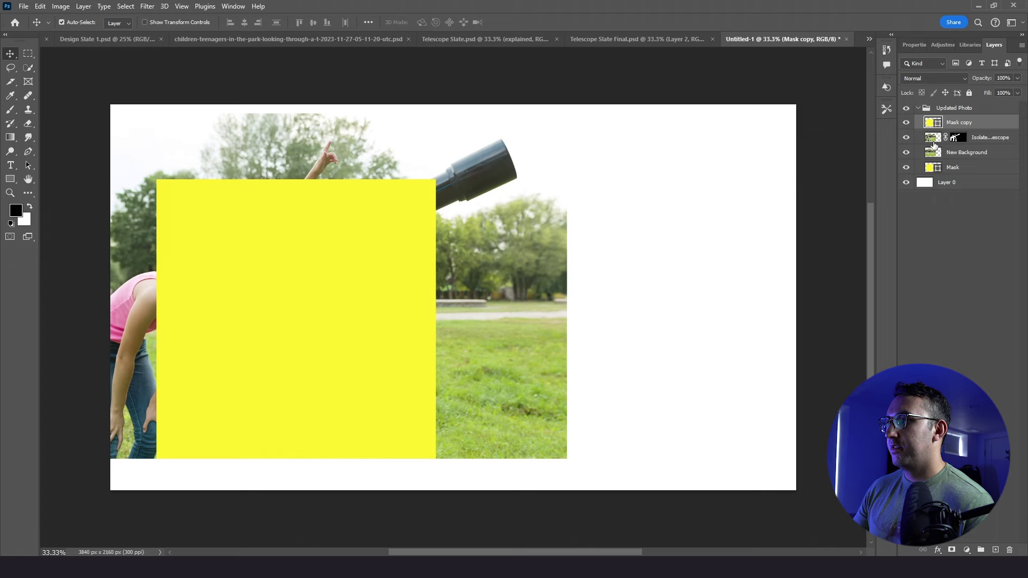
pyautogui.moveTo(965, 138); pyautogui.dragTo(961, 118)
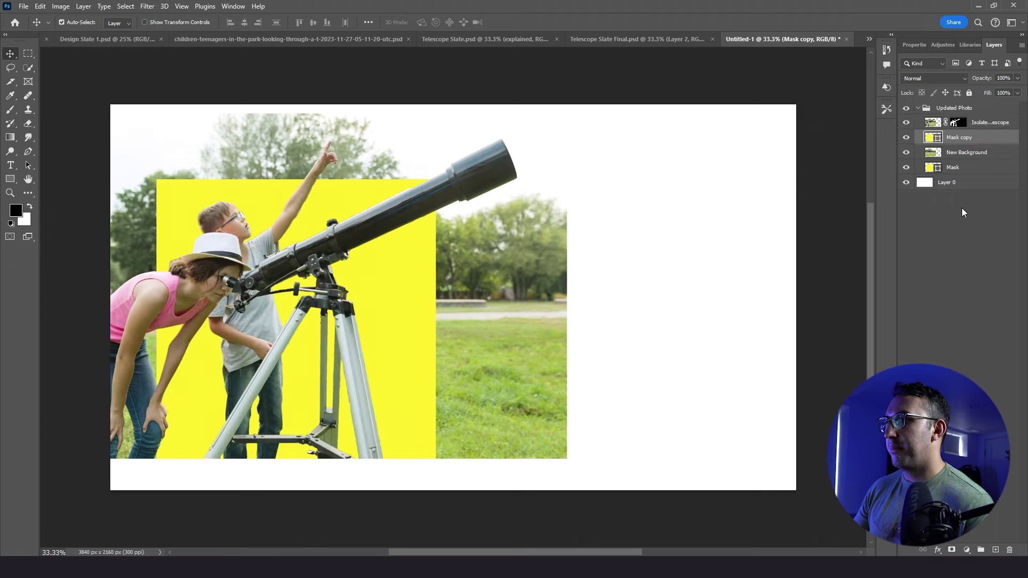
pyautogui.click(906, 137)
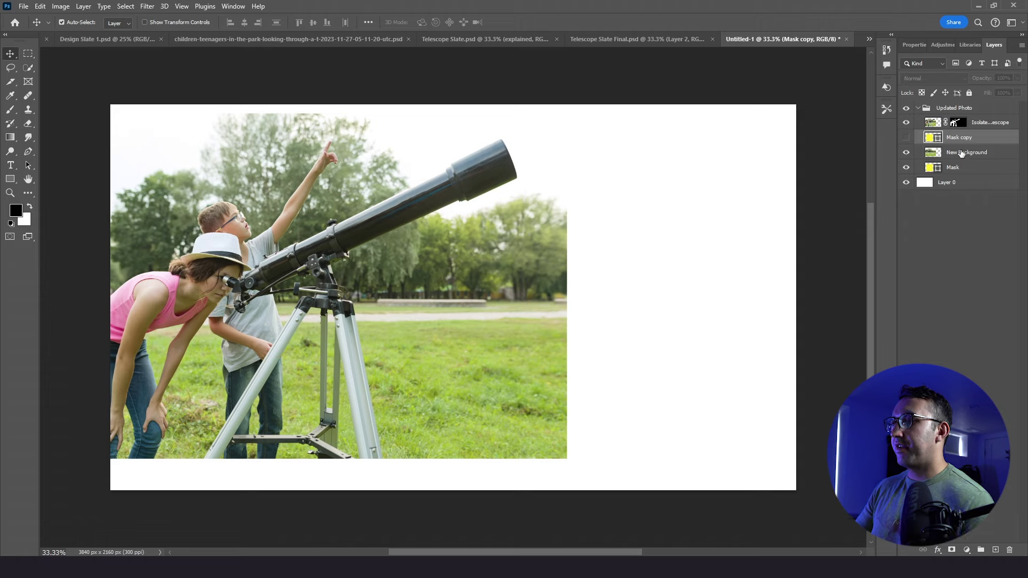
# Convert the Isolated Telescope layer to black and white with the Default preset
pyautogui.click(992, 125)
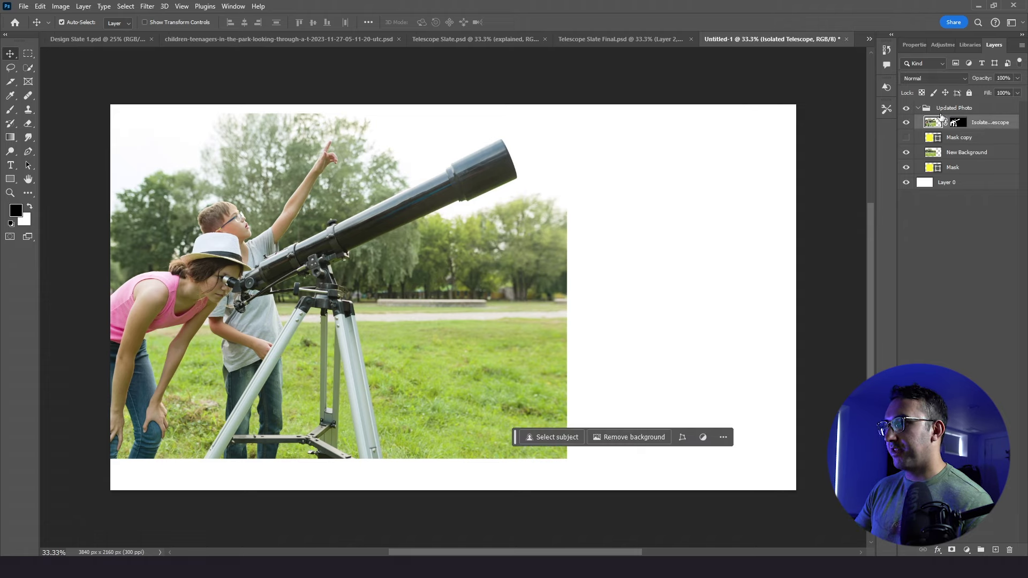
pyautogui.click(60, 7)
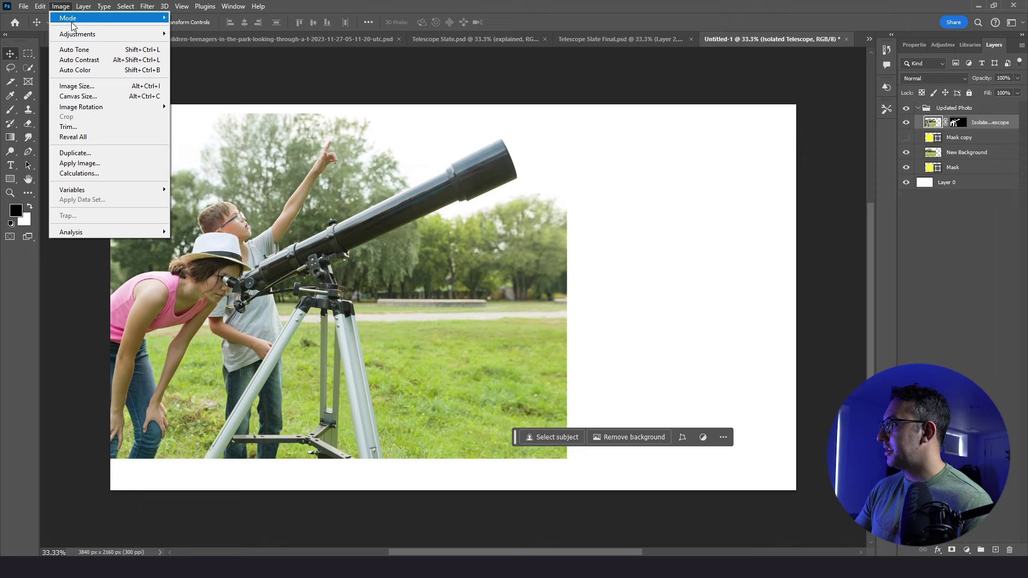
pyautogui.moveTo(78, 34)
pyautogui.click(249, 109)
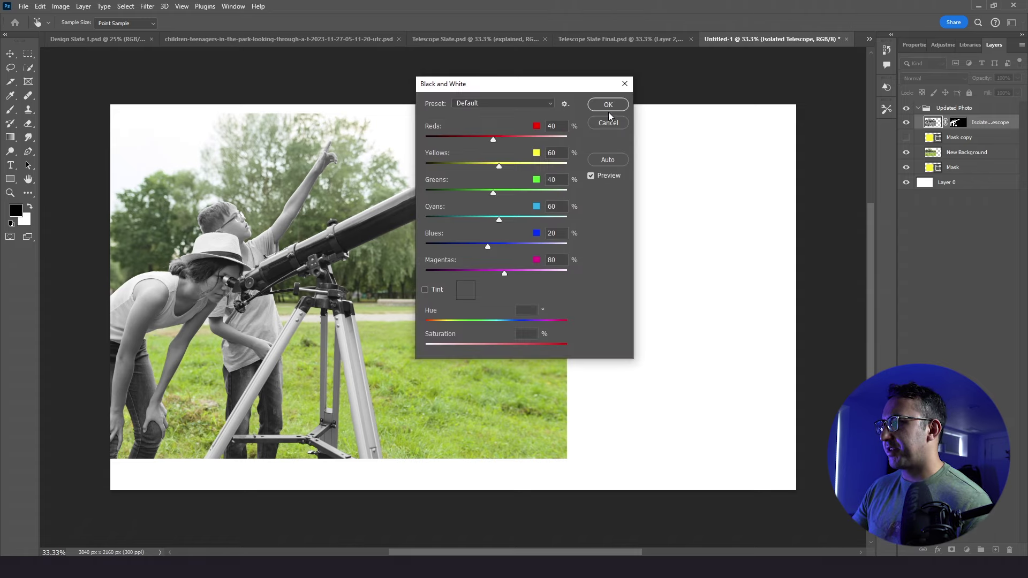
pyautogui.click(608, 106)
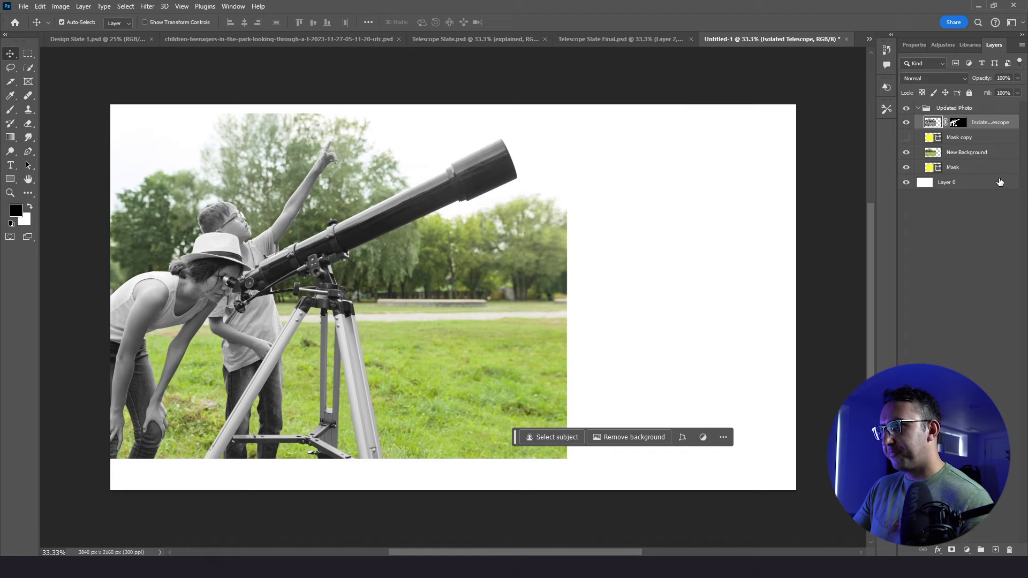
# Apply the Black and White adjustment with the Default preset to the New Background layer
pyautogui.click(959, 155)
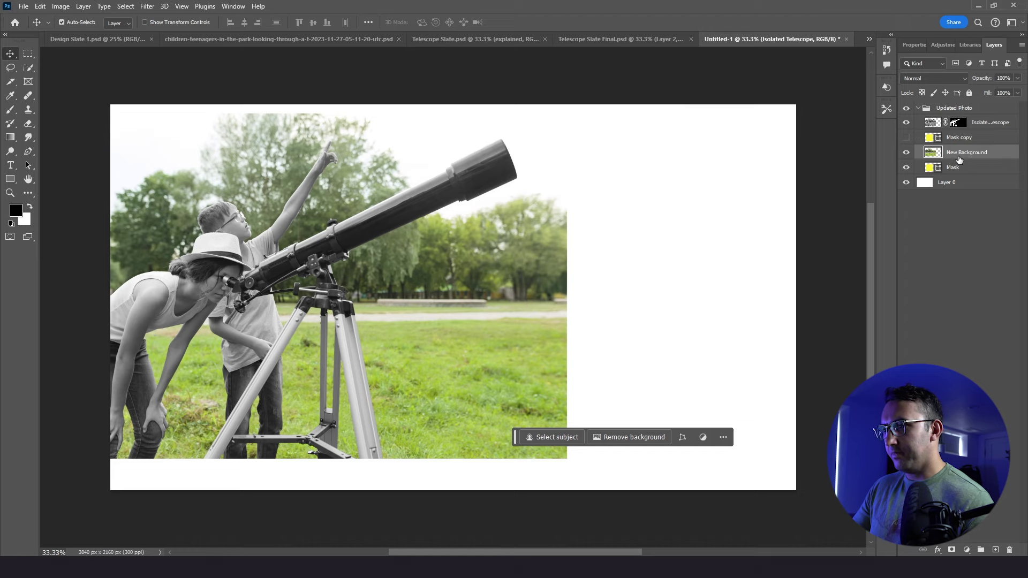
pyautogui.click(61, 6)
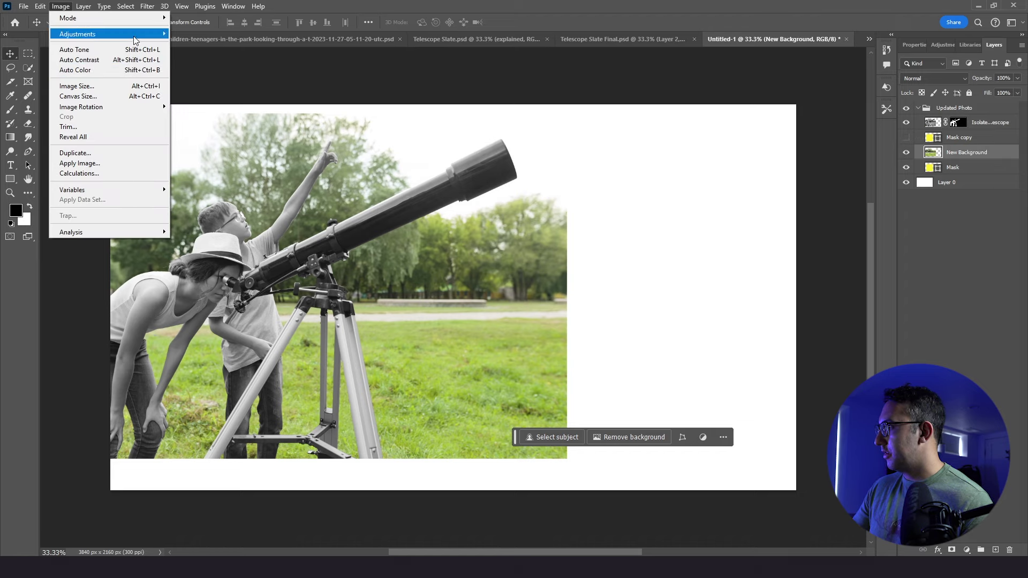
pyautogui.moveTo(135, 36)
pyautogui.click(239, 111)
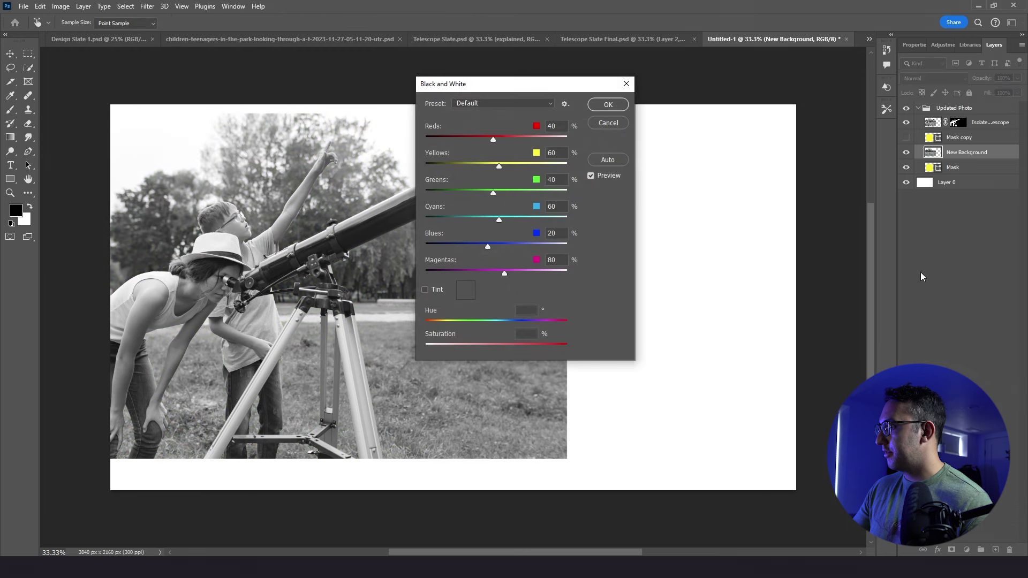
pyautogui.click(601, 107)
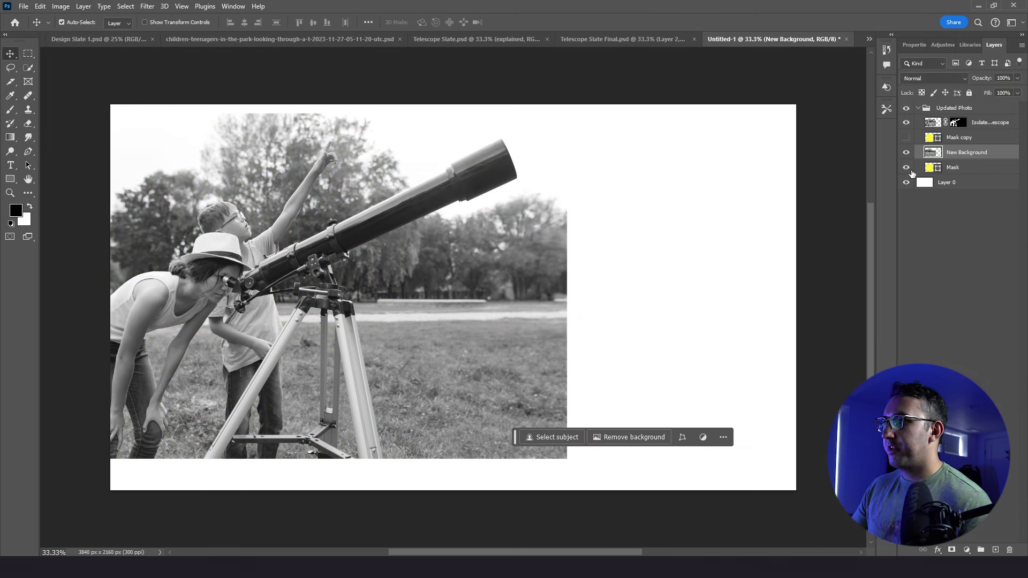
# Clip the New Background layer to the Mask layer again
pyautogui.click(959, 169)
pyautogui.moveTo(983, 157); pyautogui.dragTo(979, 156)
pyautogui.keyDown('alt'); pyautogui.click(980, 156); pyautogui.keyUp('alt')
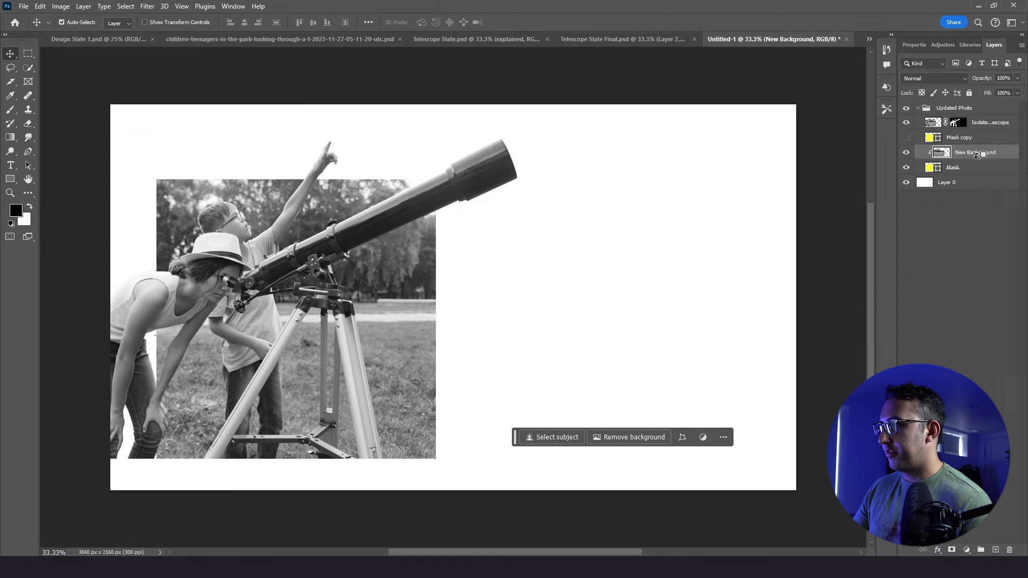
# Show the Mask copy layer and set its blend mode to Multiply
pyautogui.click(906, 138)
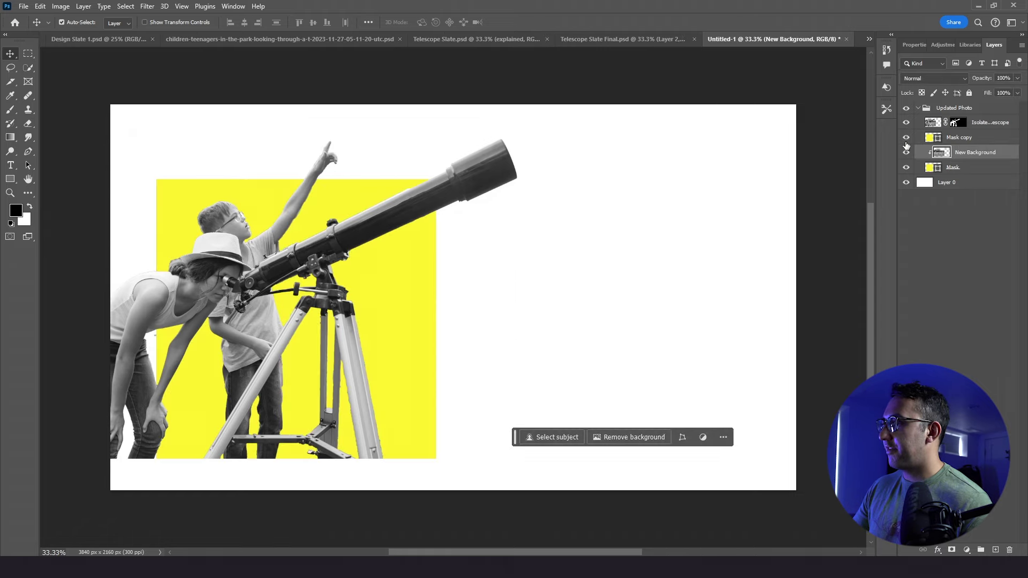
pyautogui.click(971, 137)
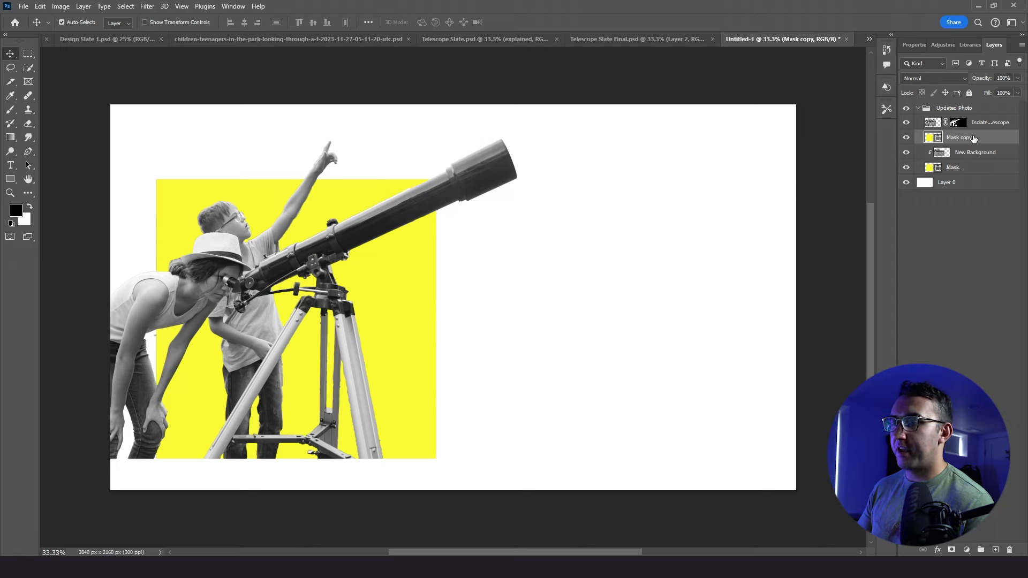
pyautogui.click(939, 78)
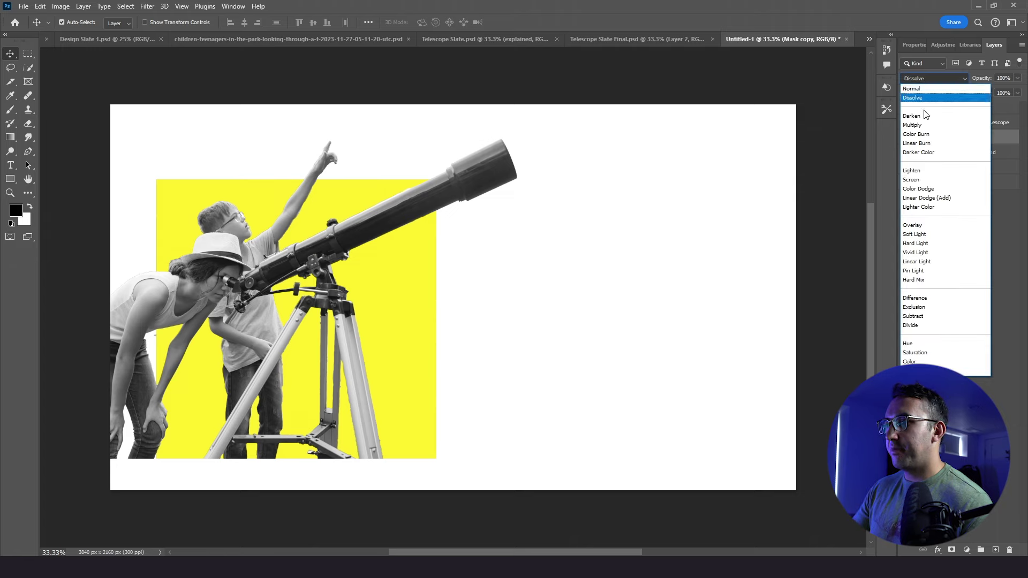
pyautogui.click(912, 125)
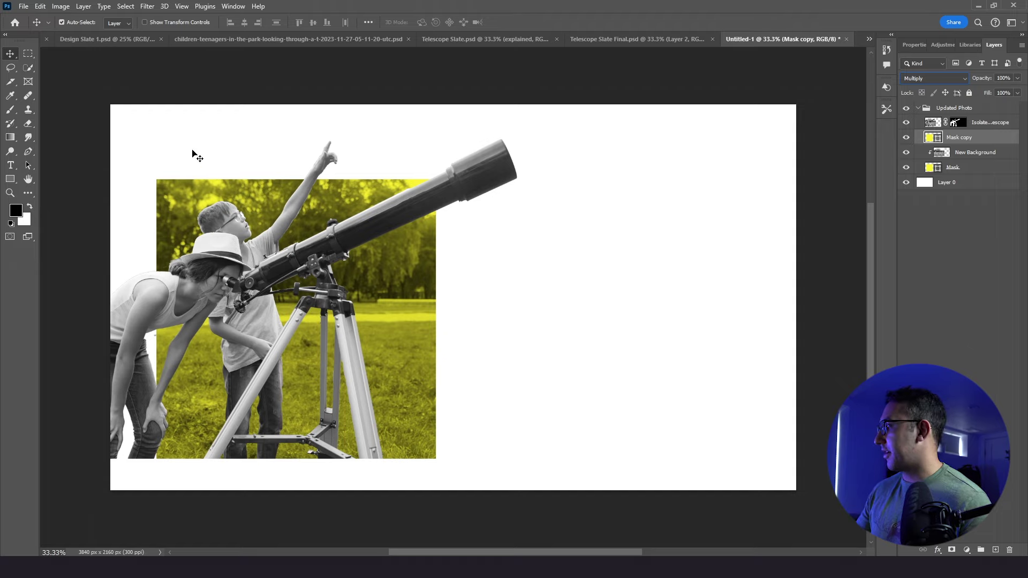
# Add a new layer above Isolated Telescope and paint a straight black horizontal line just above the square with the 80 px Kyle's Dry Media brush
pyautogui.click(991, 551)
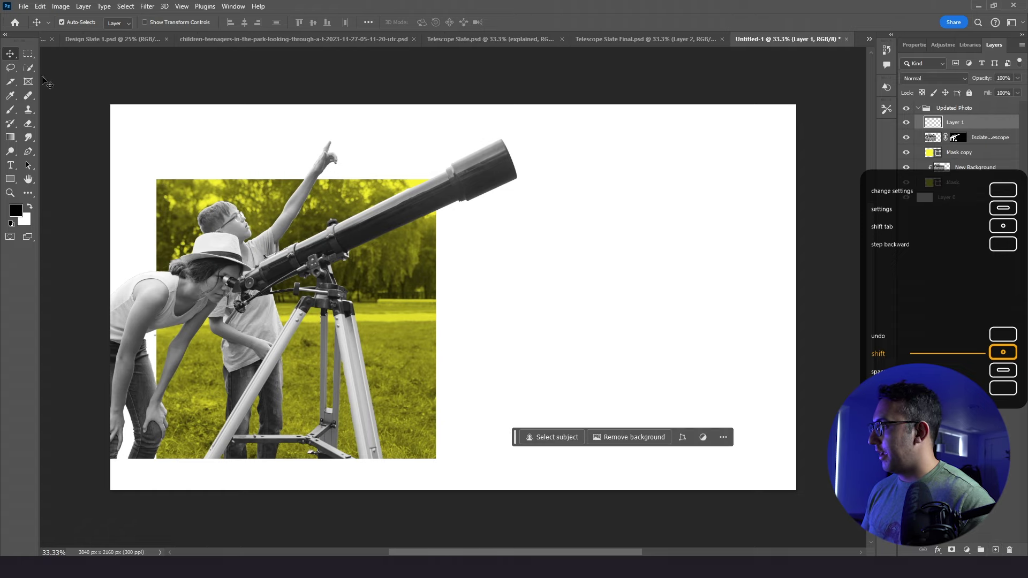
pyautogui.click(10, 110)
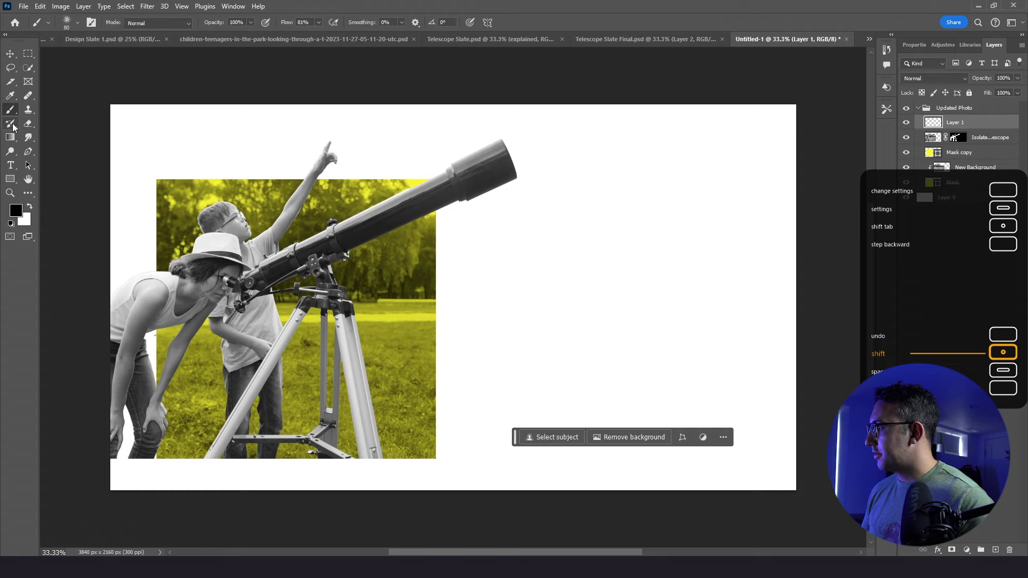
pyautogui.click(67, 22)
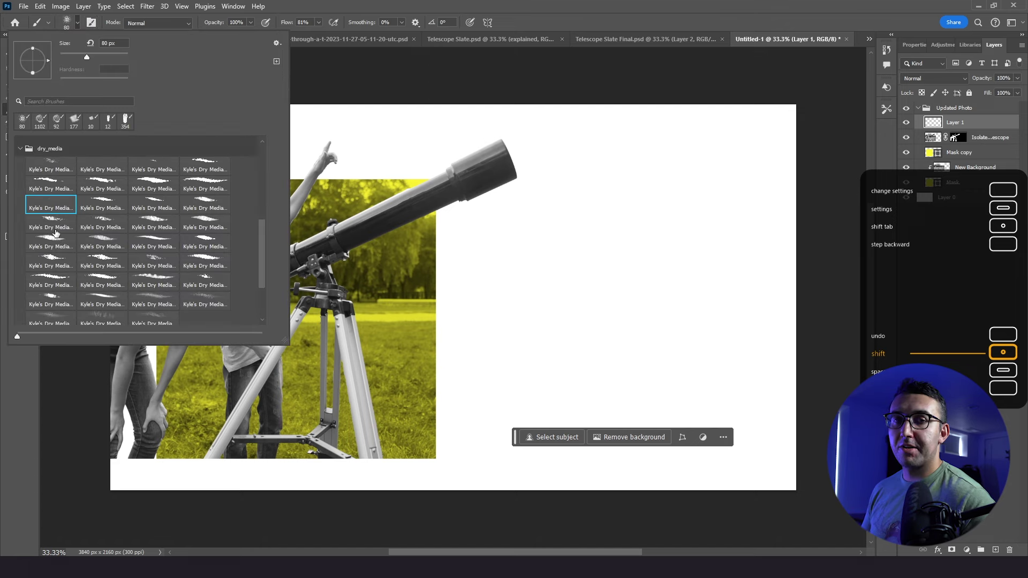
pyautogui.click(329, 77)
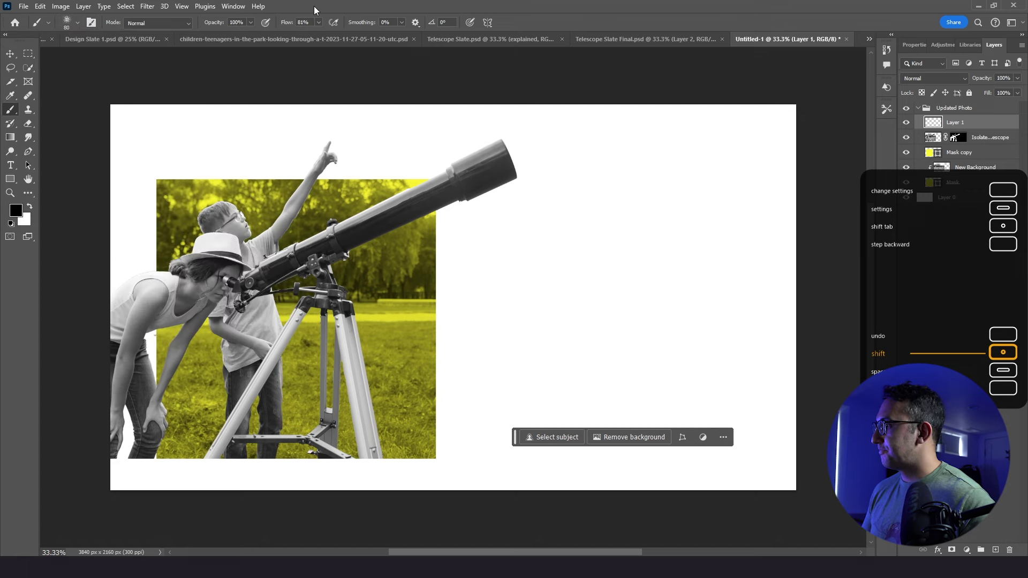
pyautogui.moveTo(122, 168); pyautogui.dragTo(465, 169)
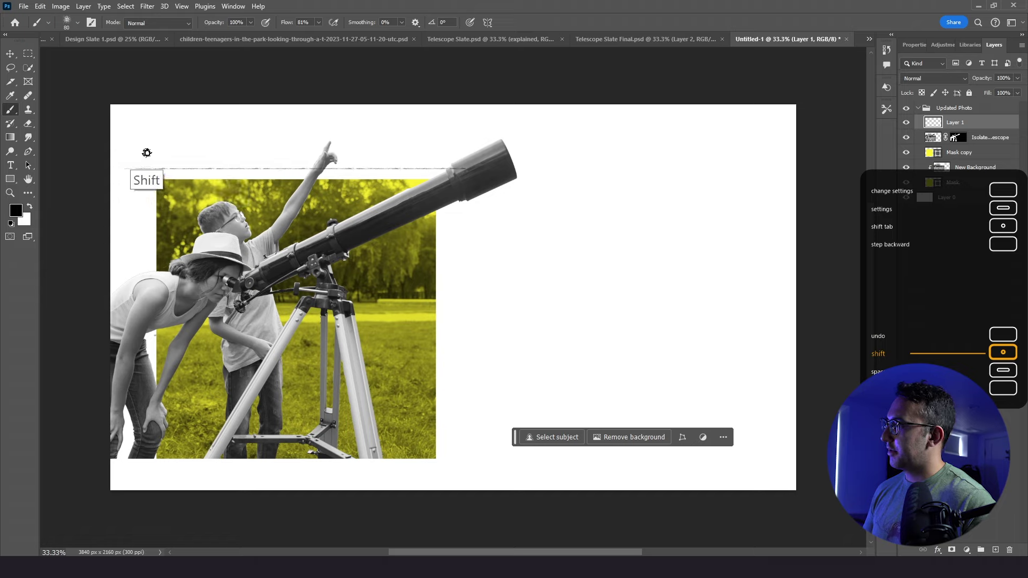
# Paint a straight black vertical line just outside the yellow square's left edge, crossing the horizontal brushed line
pyautogui.moveTo(147, 151); pyautogui.dragTo(149, 383)
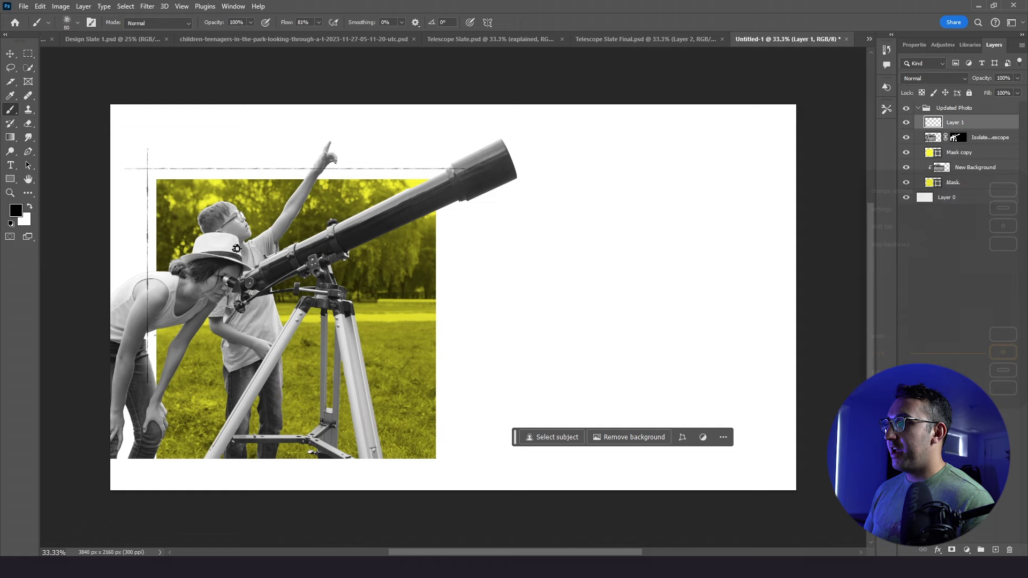
pyautogui.moveTo(549, 205); pyautogui.dragTo(558, 227)
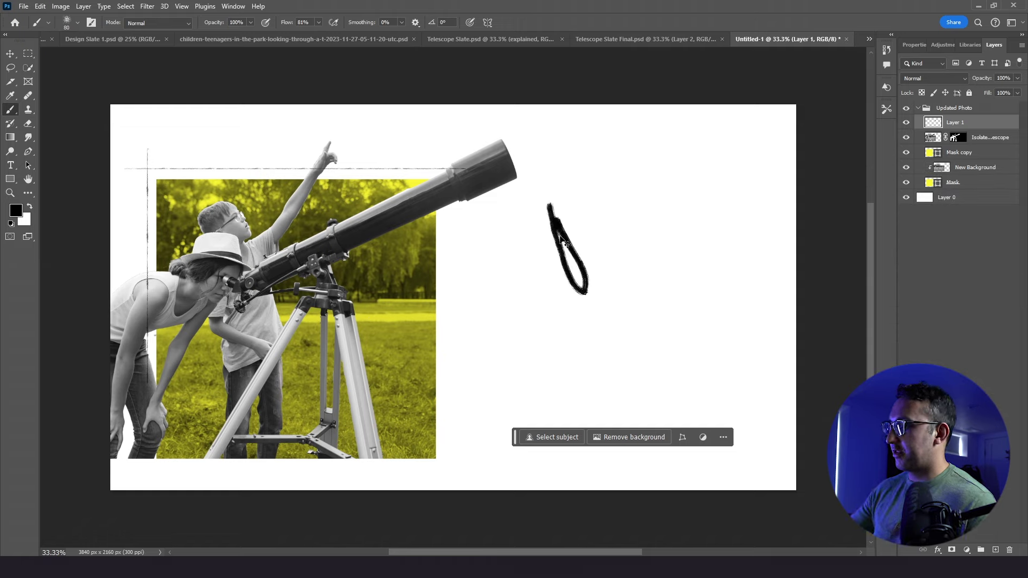
pyautogui.hotkey('ctrl', 'z')
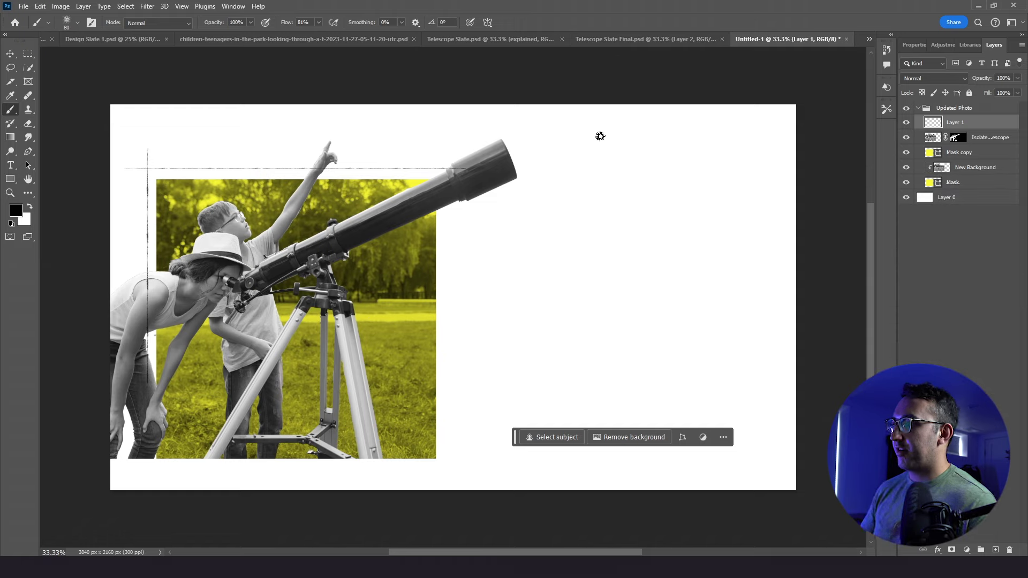
pyautogui.moveTo(597, 130); pyautogui.dragTo(545, 261)
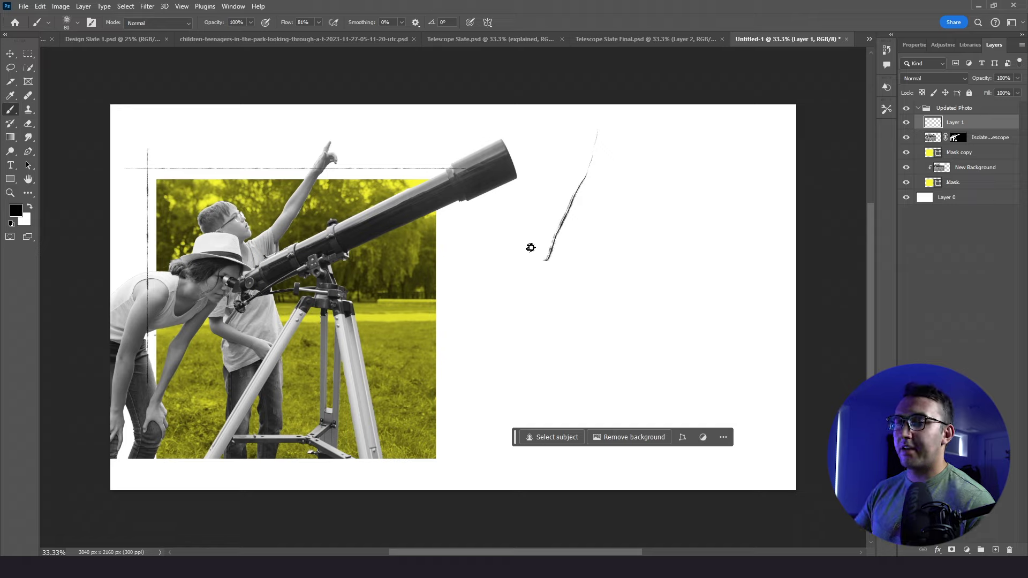
pyautogui.hotkey('ctrl', 'z')
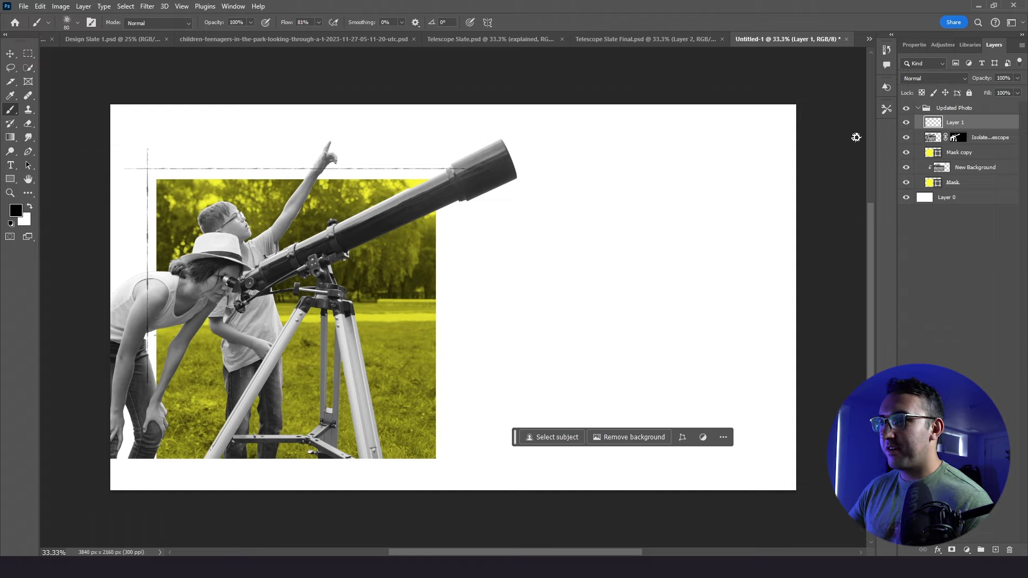
# Rename Layer 1 as Drawn Lines and move it directly below the Isolated Telescope layer
pyautogui.doubleClick(955, 122)
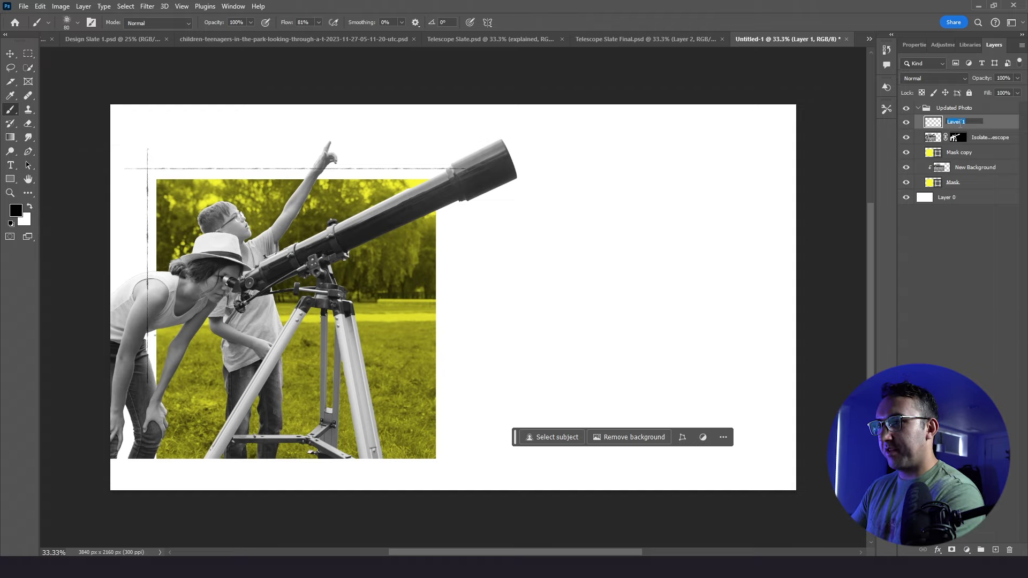
pyautogui.write('Drawn Lines')
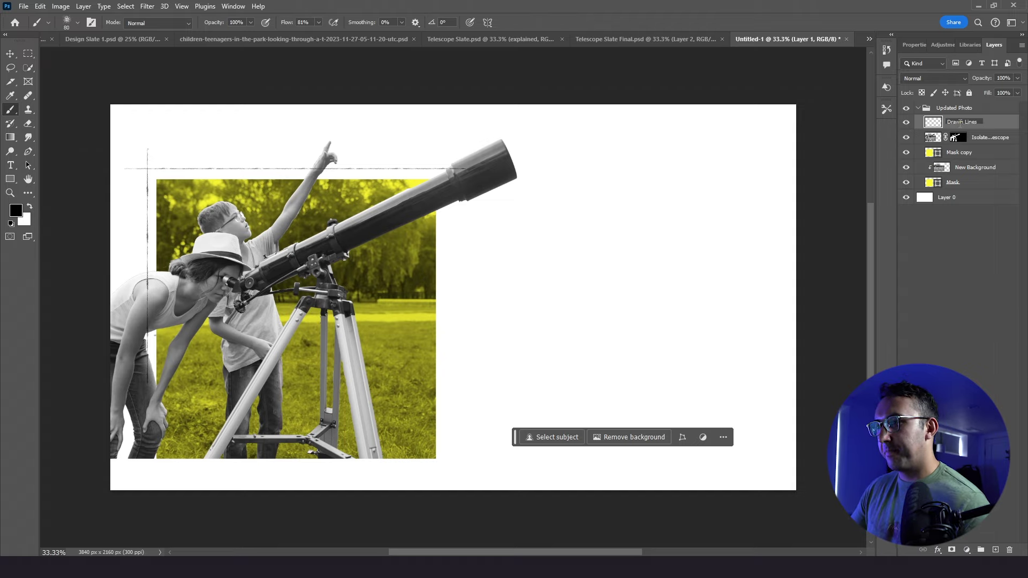
pyautogui.press('Return')
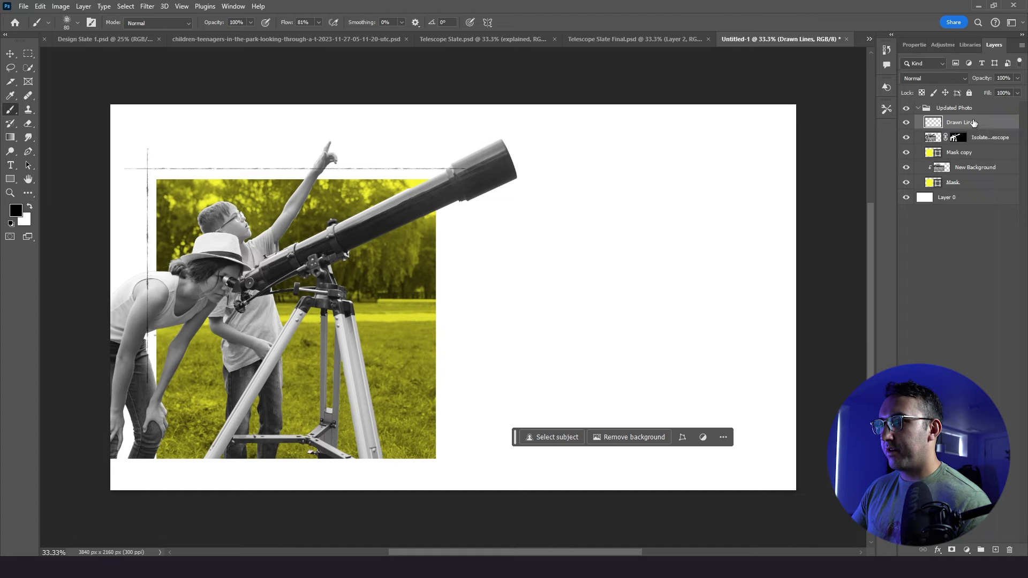
pyautogui.moveTo(974, 123); pyautogui.dragTo(981, 144)
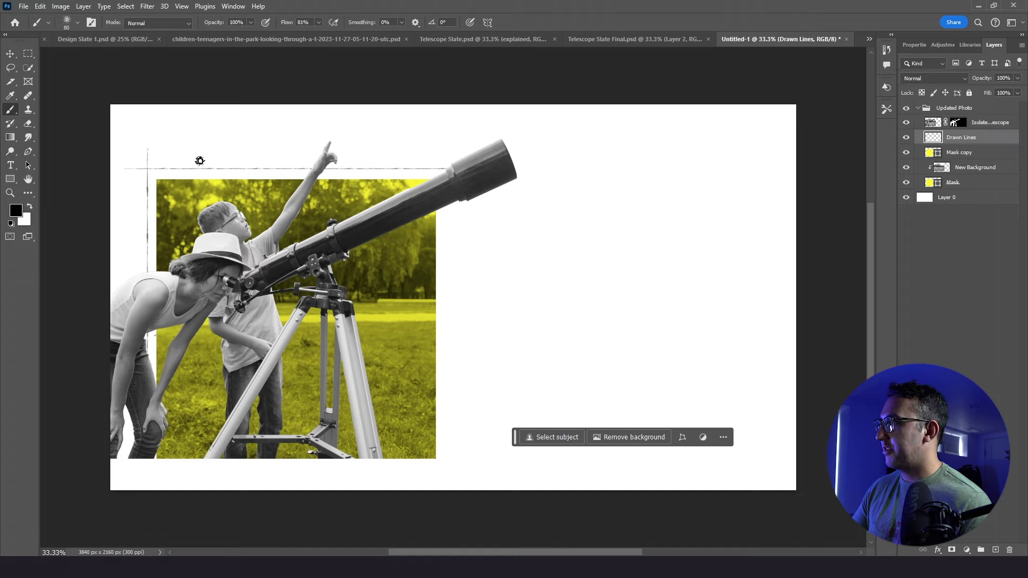
pyautogui.click(11, 54)
pyautogui.hotkey('ctrl', 'z')
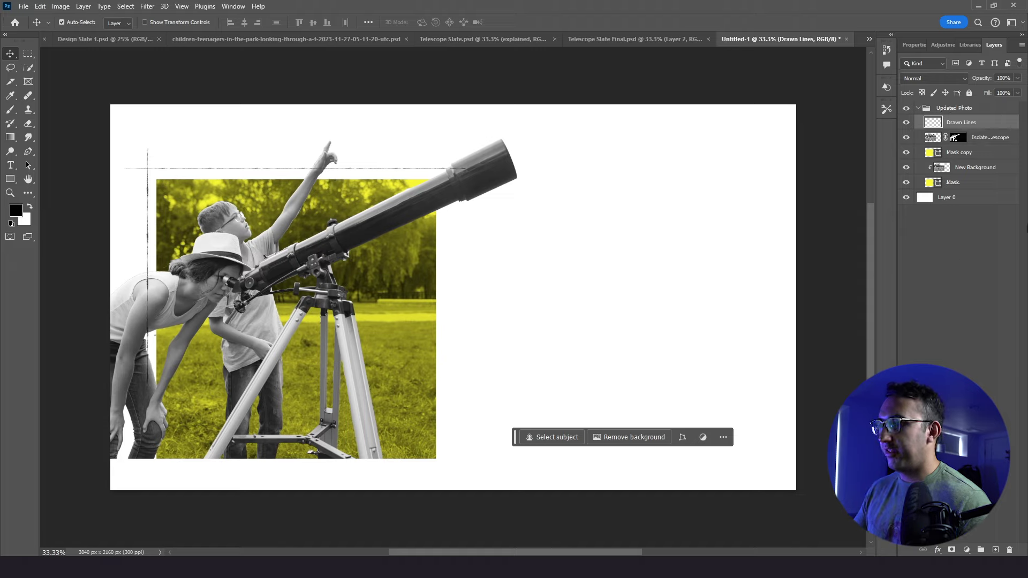
pyautogui.moveTo(983, 124); pyautogui.dragTo(993, 145)
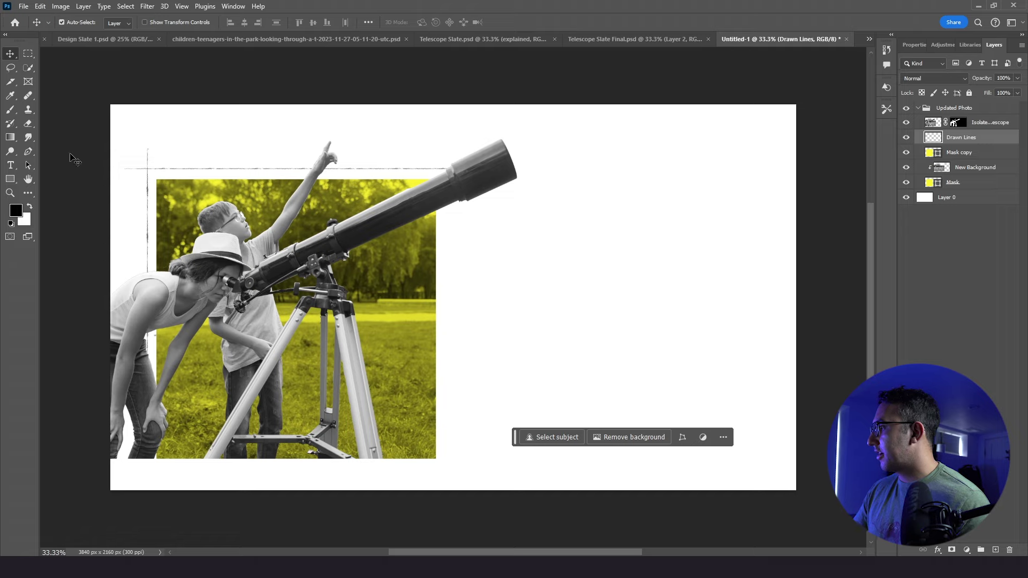
# Draw a Pen tool shape with no fill and a black 10 px stroke, running diagonally down from the telescope tube and horizontally right beyond the square
pyautogui.click(28, 152)
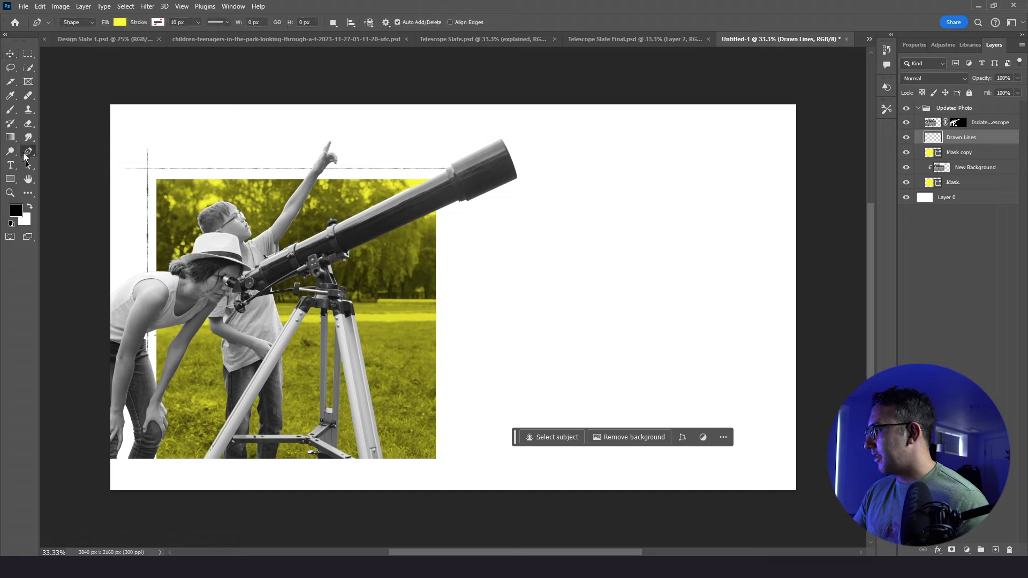
pyautogui.click(118, 23)
pyautogui.click(54, 42)
pyautogui.click(157, 22)
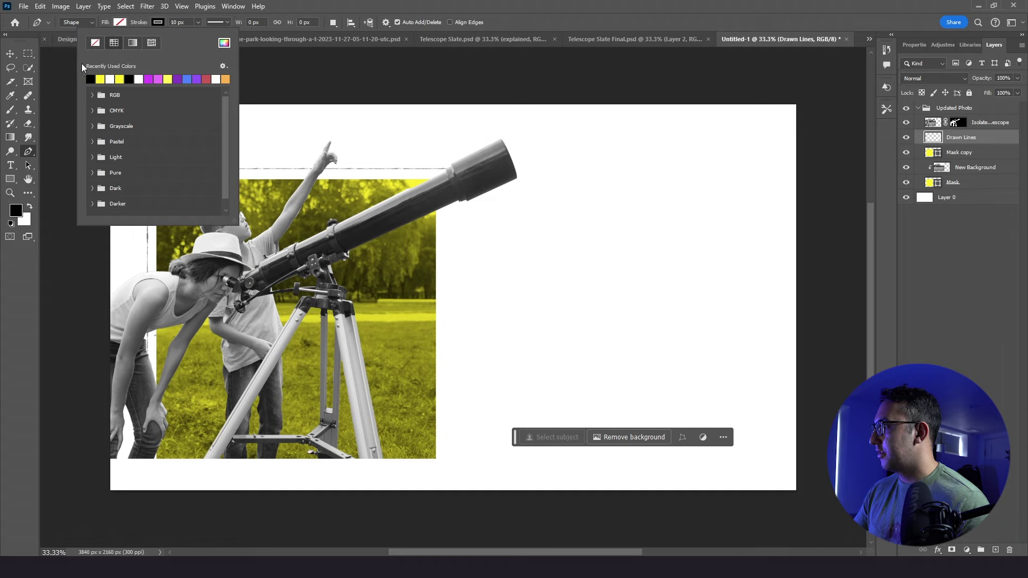
pyautogui.click(31, 152)
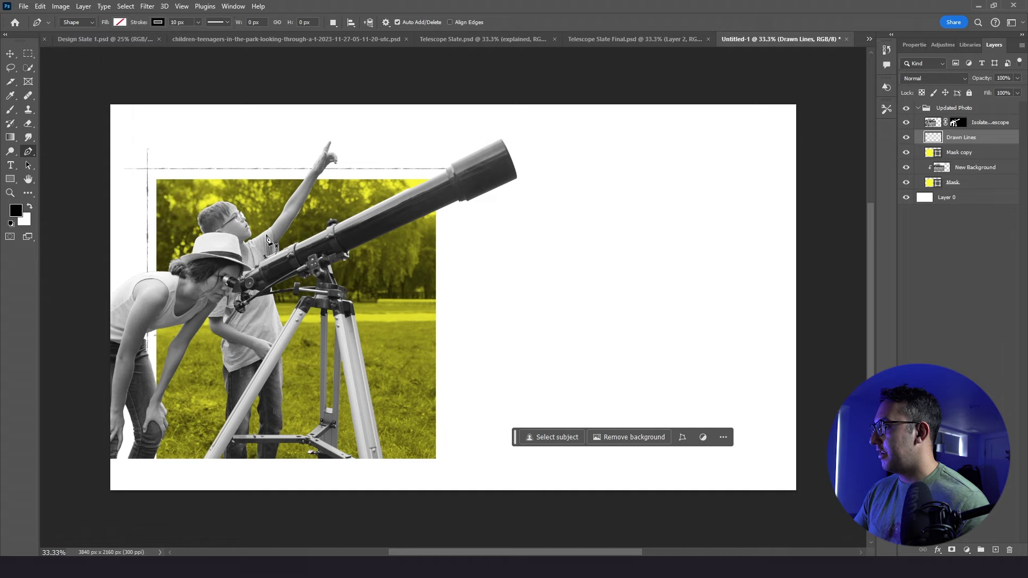
pyautogui.click(384, 228)
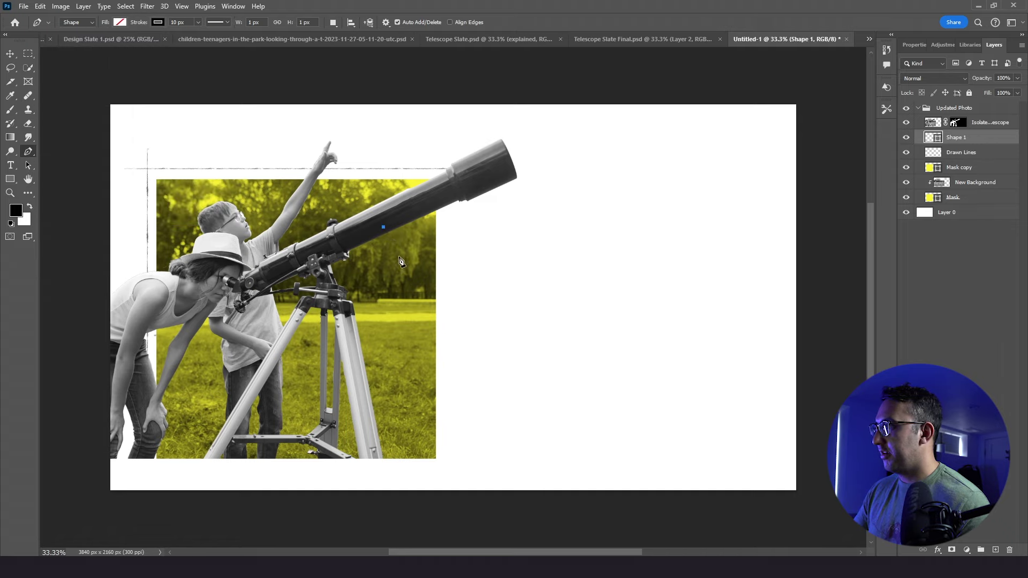
pyautogui.click(457, 297)
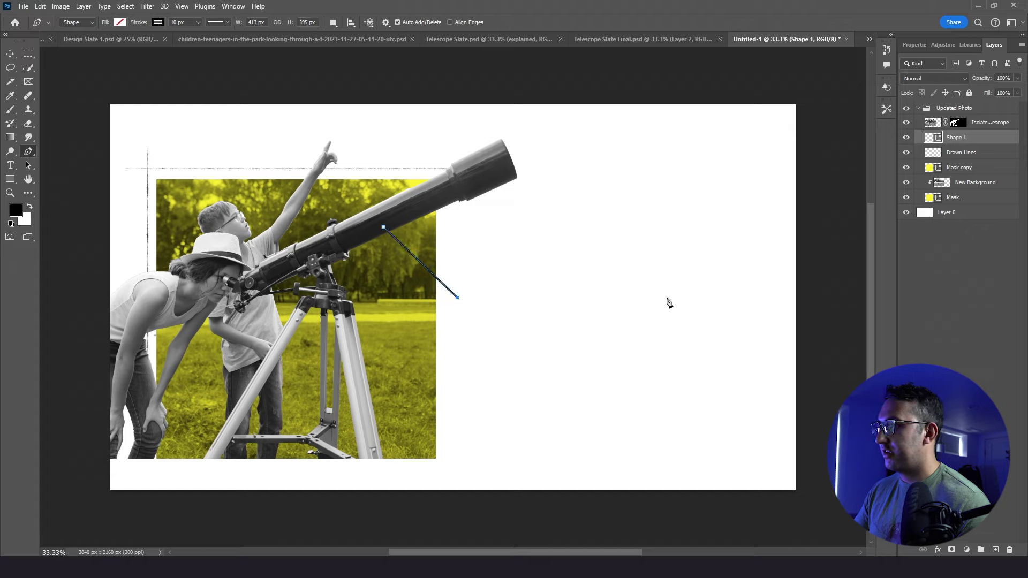
pyautogui.click(633, 298)
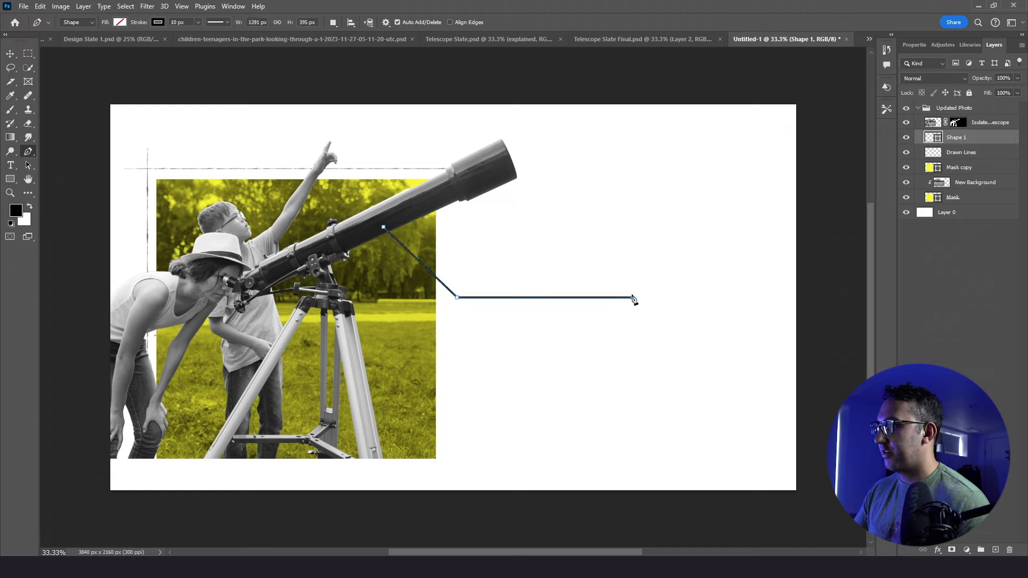
pyautogui.click(10, 54)
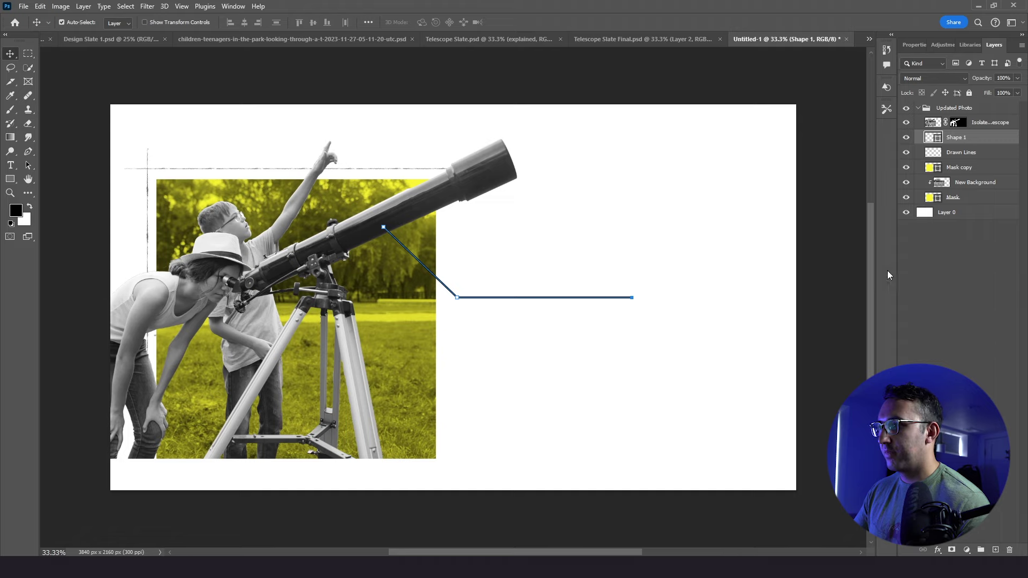
# Rename the new line's shape layer as Callout Line and deselect it
pyautogui.click(929, 275)
pyautogui.doubleClick(959, 138)
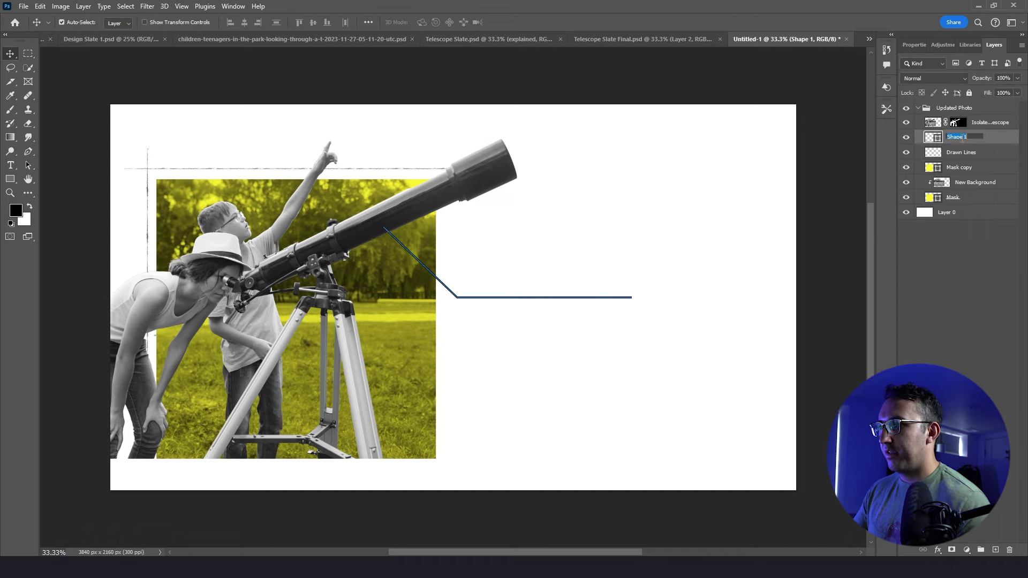
pyautogui.write('Callout Line')
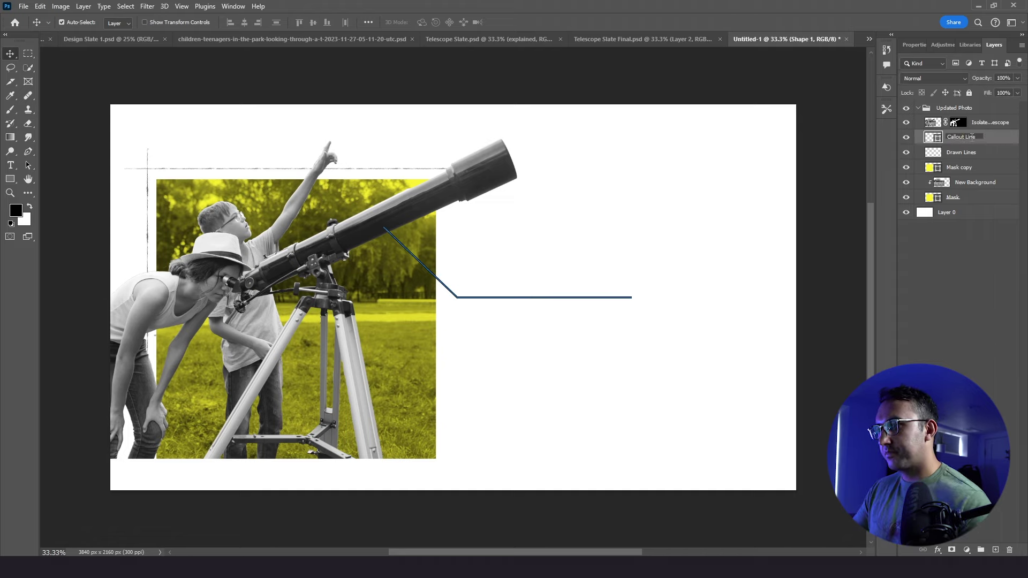
pyautogui.click(969, 229)
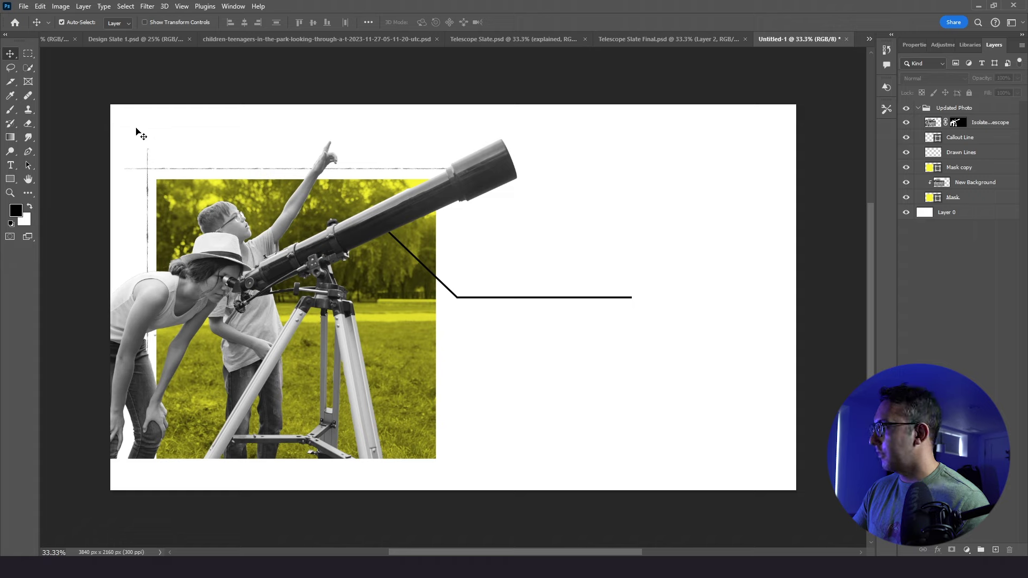
# Add a text layer reading "Germany" above the horizontal part of the callout line
pyautogui.click(10, 166)
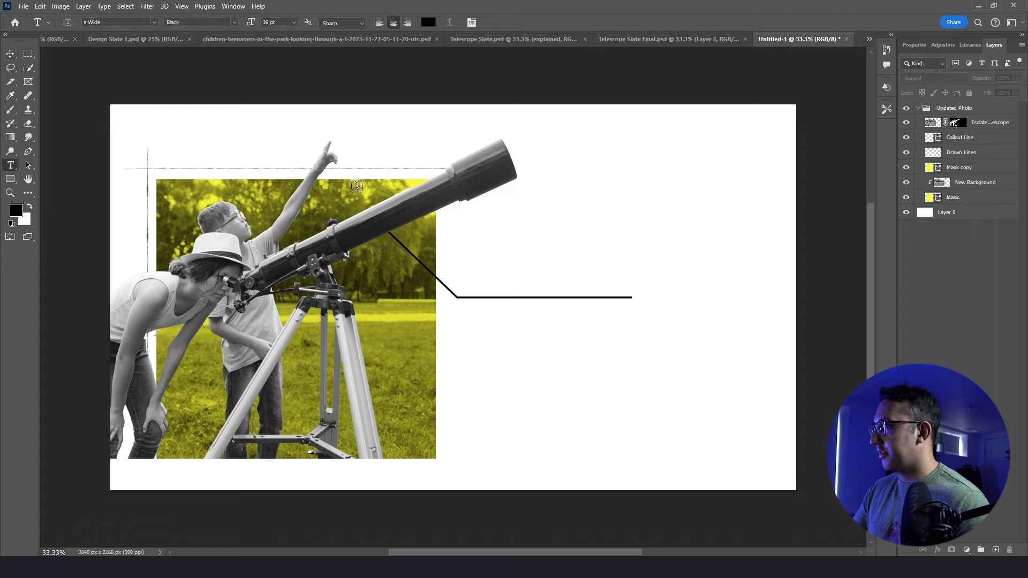
pyautogui.click(519, 252)
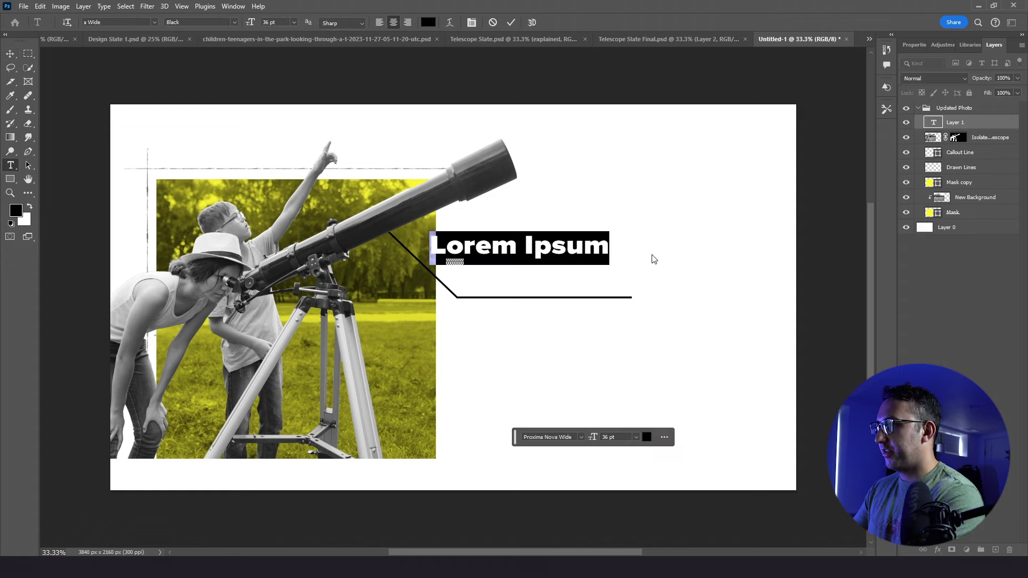
pyautogui.write('Germany')
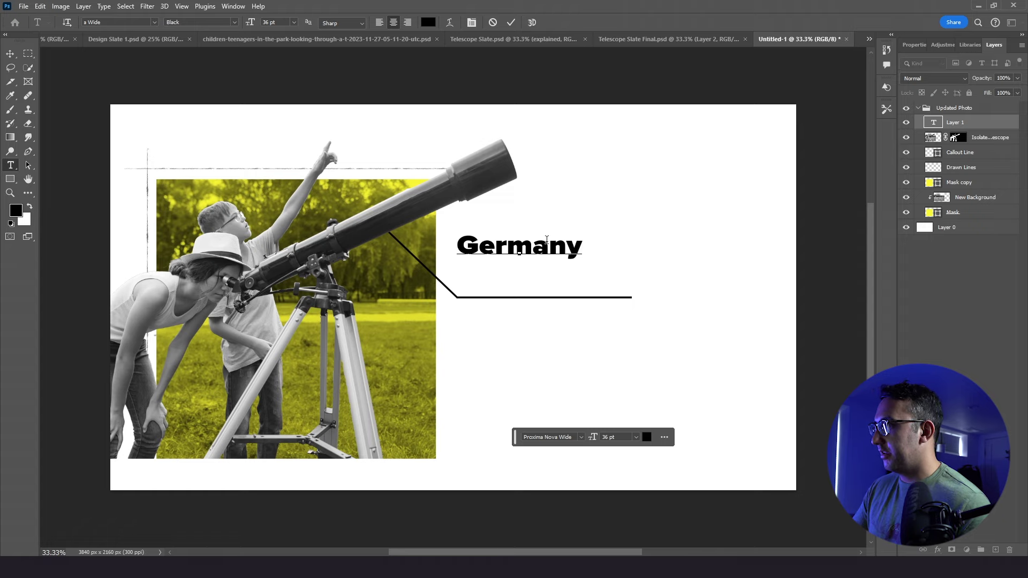
# Change the Germany text to Bebas Neue Book, enlarge it to about 67.1 pt and place it just above the callout line
pyautogui.doubleClick(543, 242)
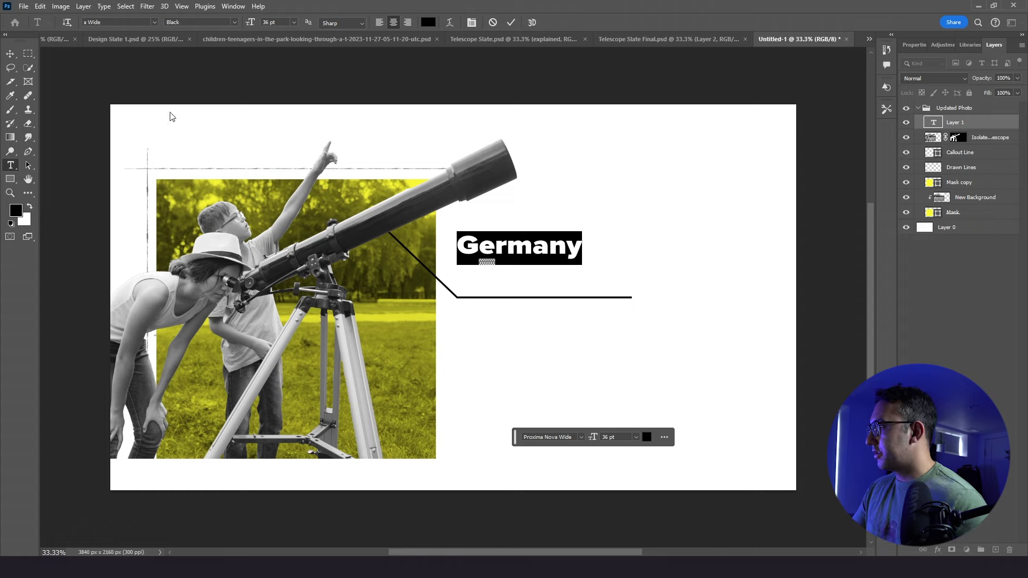
pyautogui.click(97, 23)
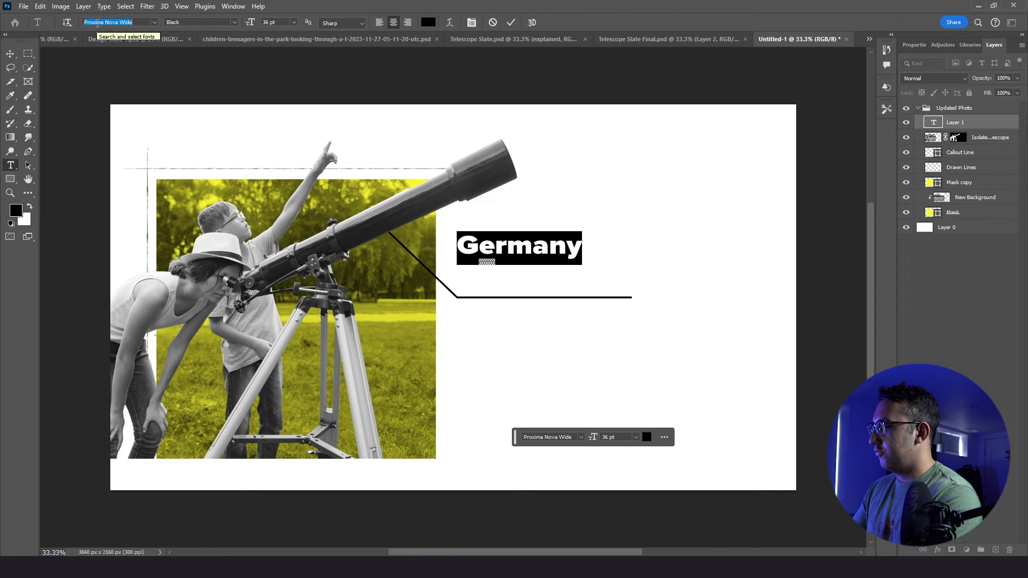
pyautogui.write('beba')
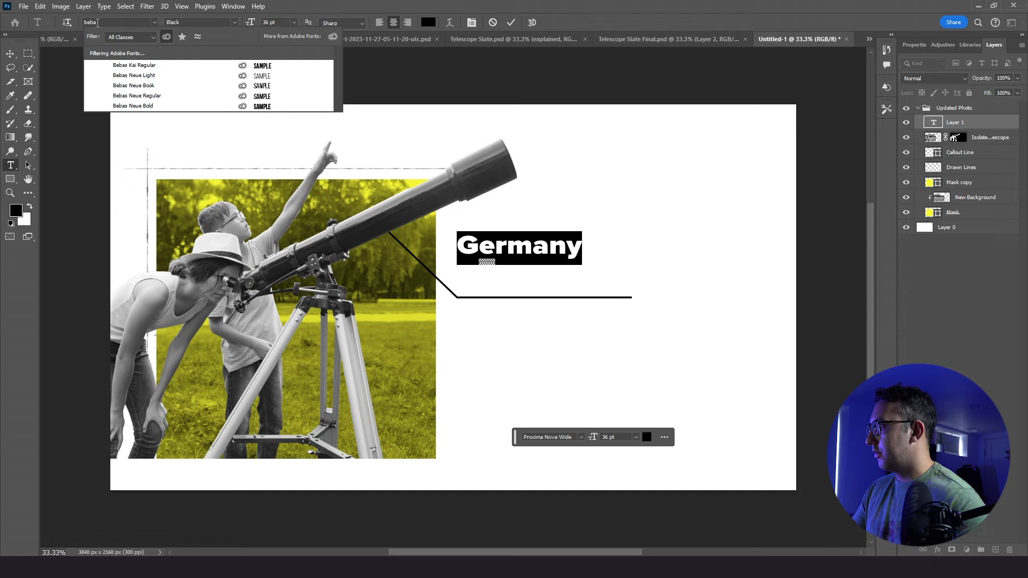
pyautogui.click(139, 86)
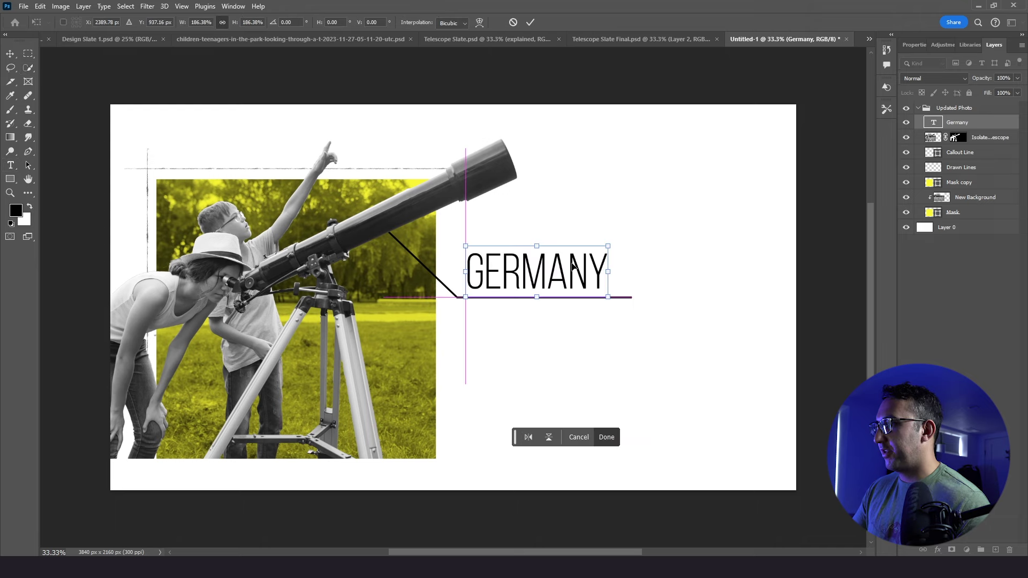
pyautogui.press('Return')
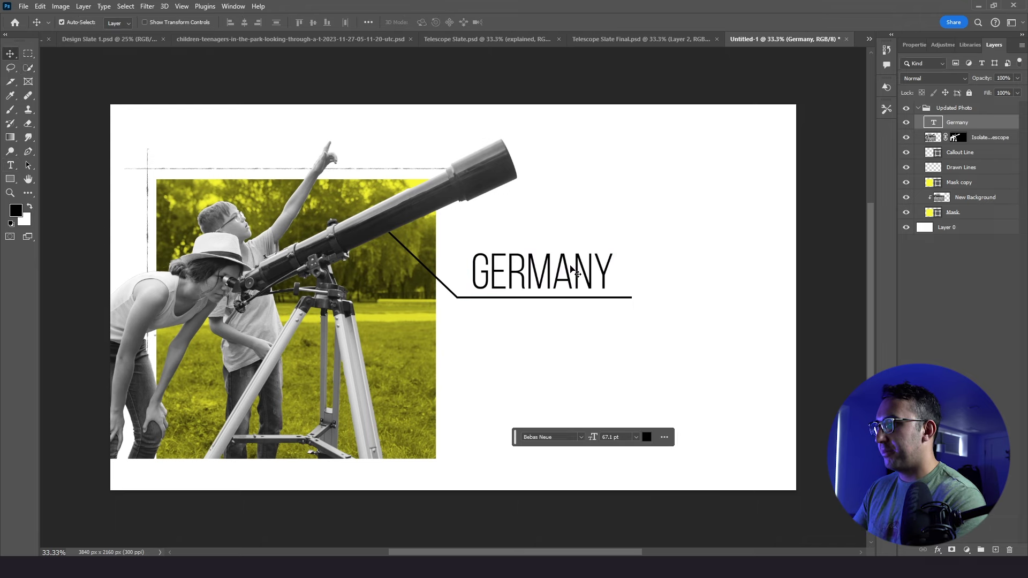
# Switch to the Telescope Slate.psd document and inspect the font settings of its TELESCOPES title
pyautogui.hotkey('ctrl', 'Tab')
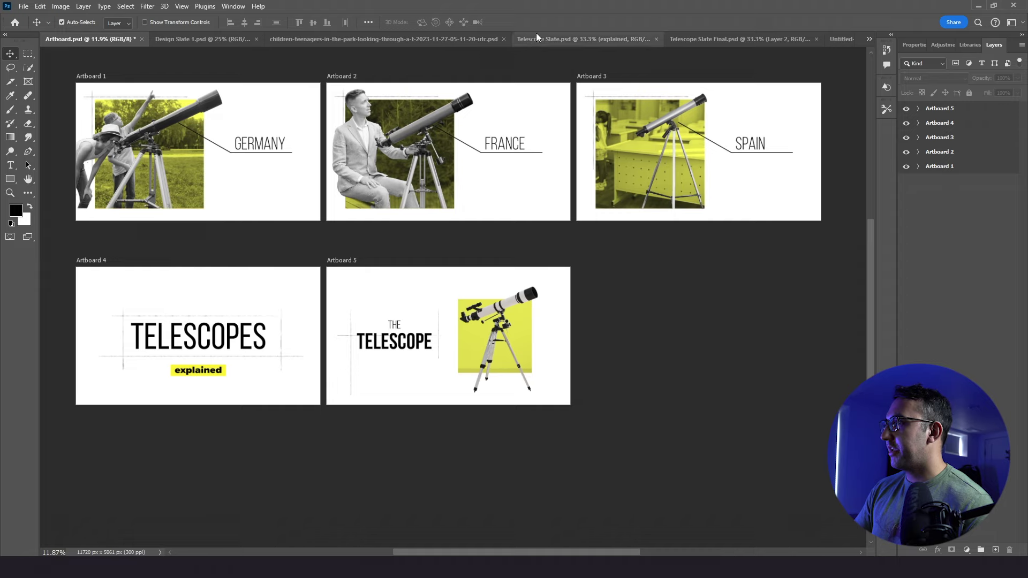
pyautogui.click(553, 40)
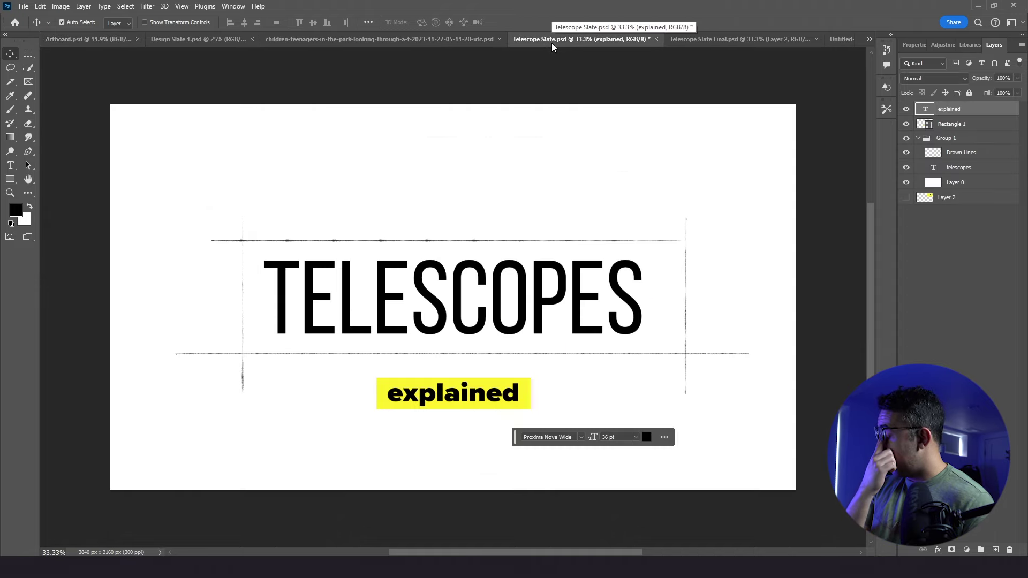
pyautogui.doubleClick(426, 286)
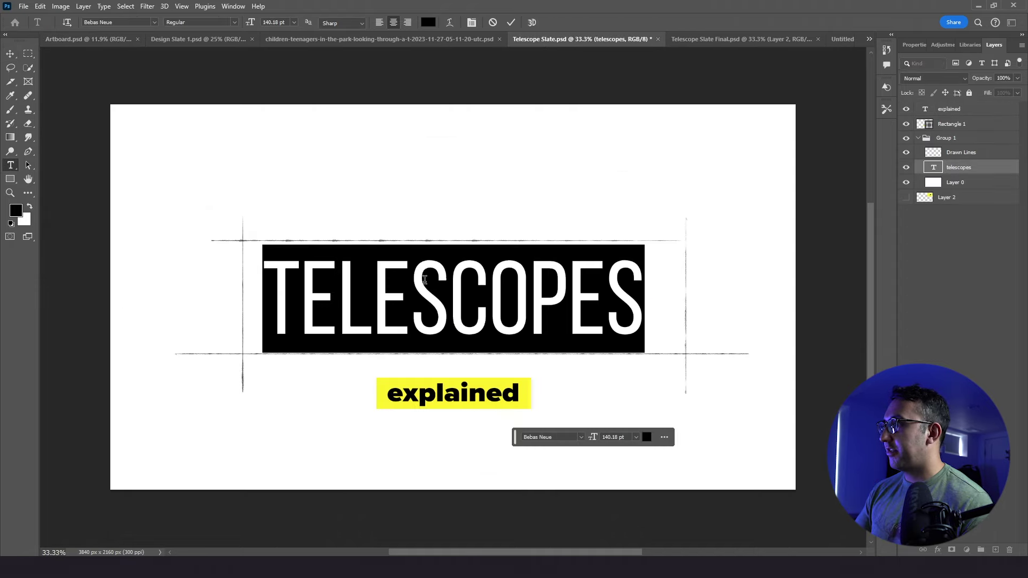
pyautogui.click(8, 55)
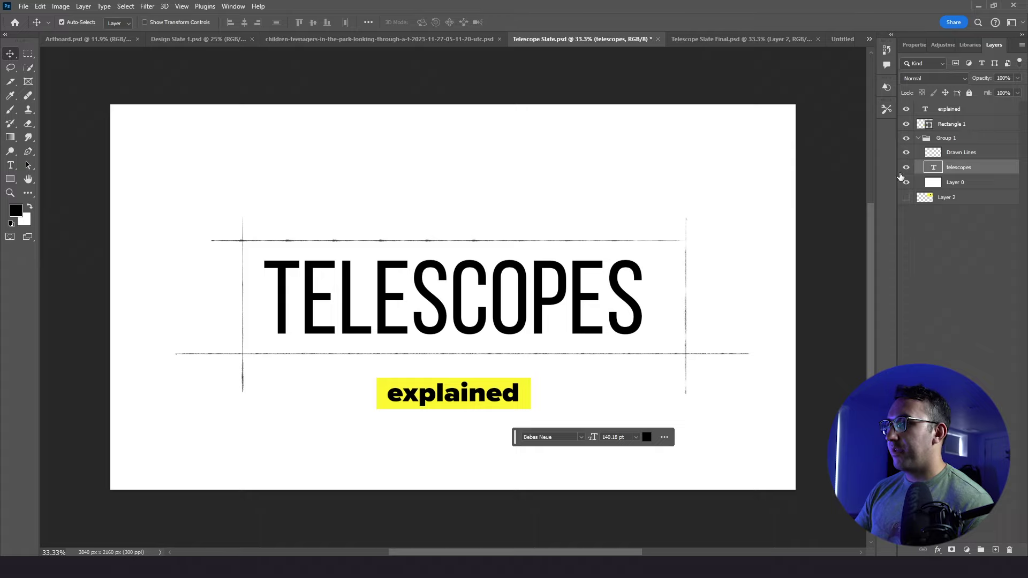
# Toggle the Drawn Lines and Rectangle 1 layers off and back on to examine what each contributes to the slate
pyautogui.click(906, 154)
pyautogui.click(906, 154)
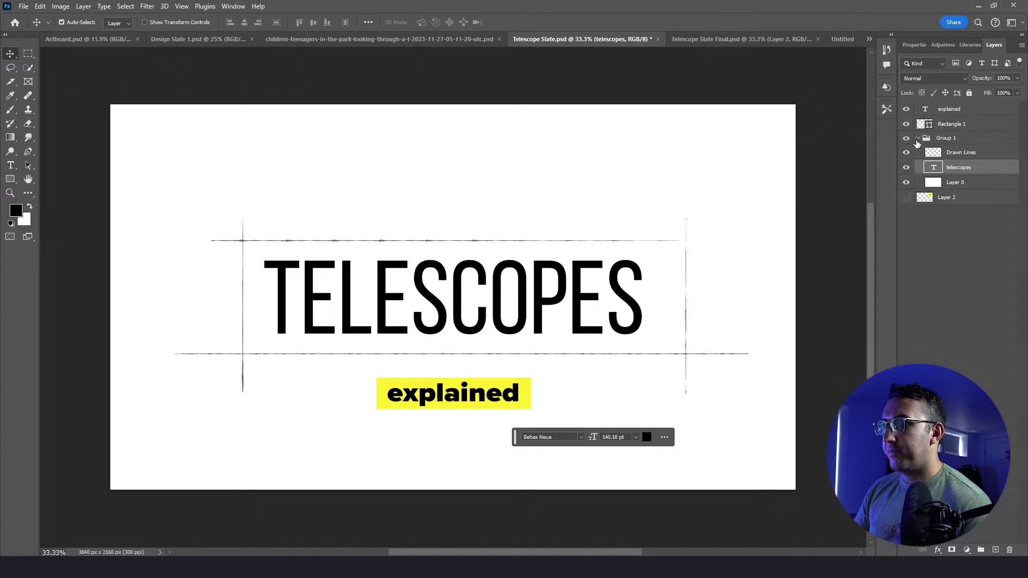
pyautogui.click(906, 124)
pyautogui.click(907, 124)
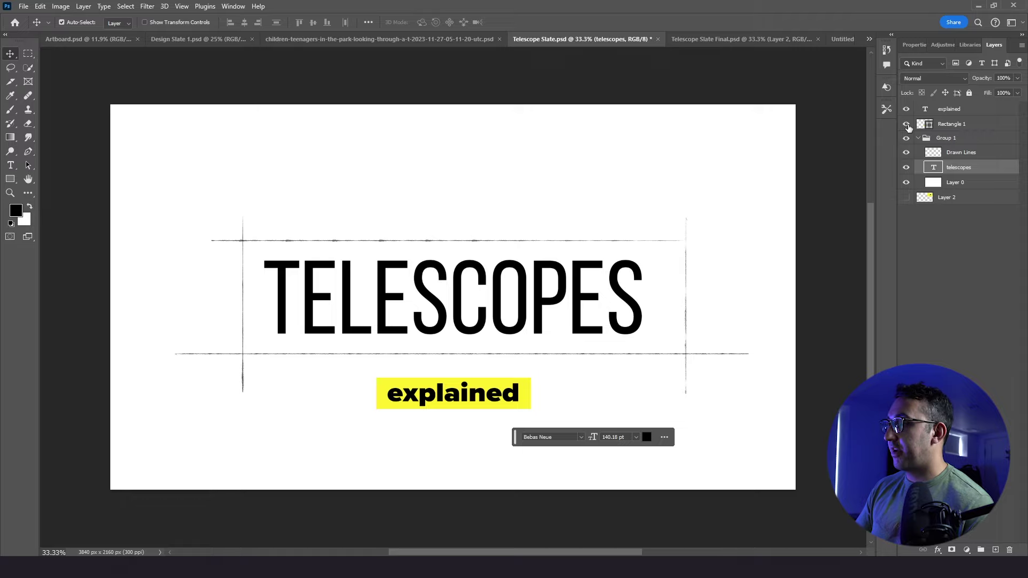
# Examine the font settings of the "explained" text layer and review all the slates together in the Artboard document
pyautogui.click(959, 110)
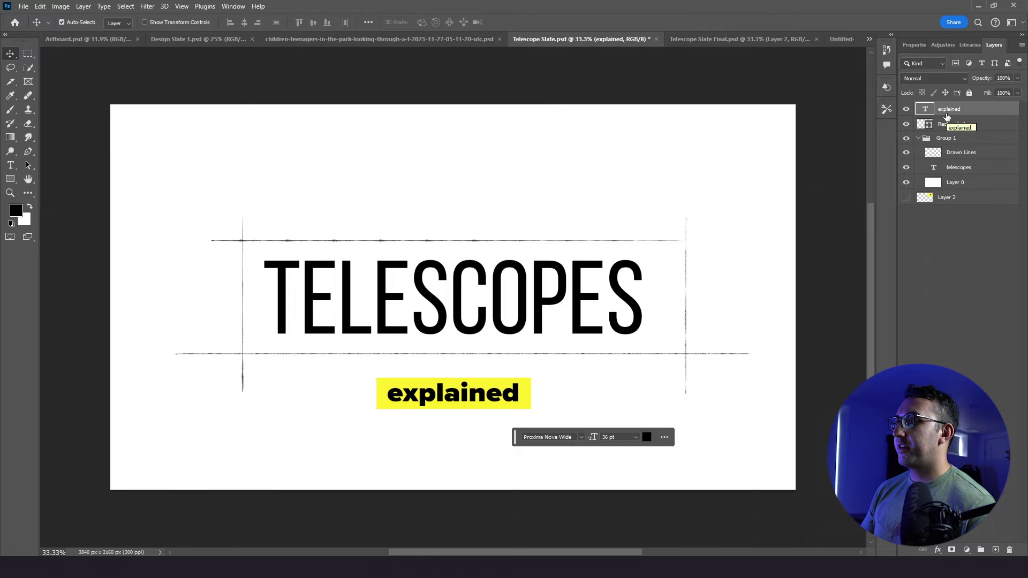
pyautogui.click(105, 45)
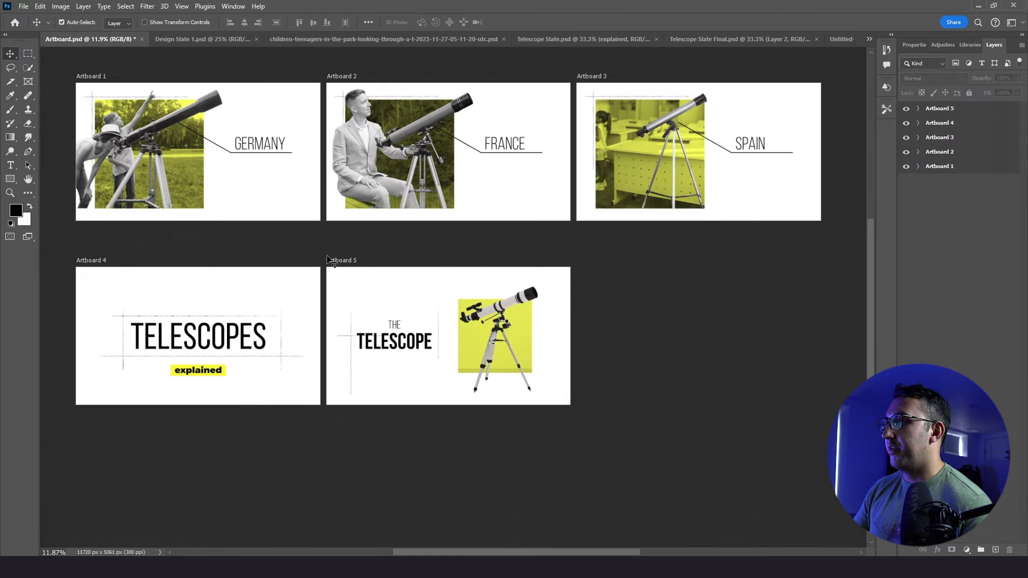
pyautogui.click(409, 328)
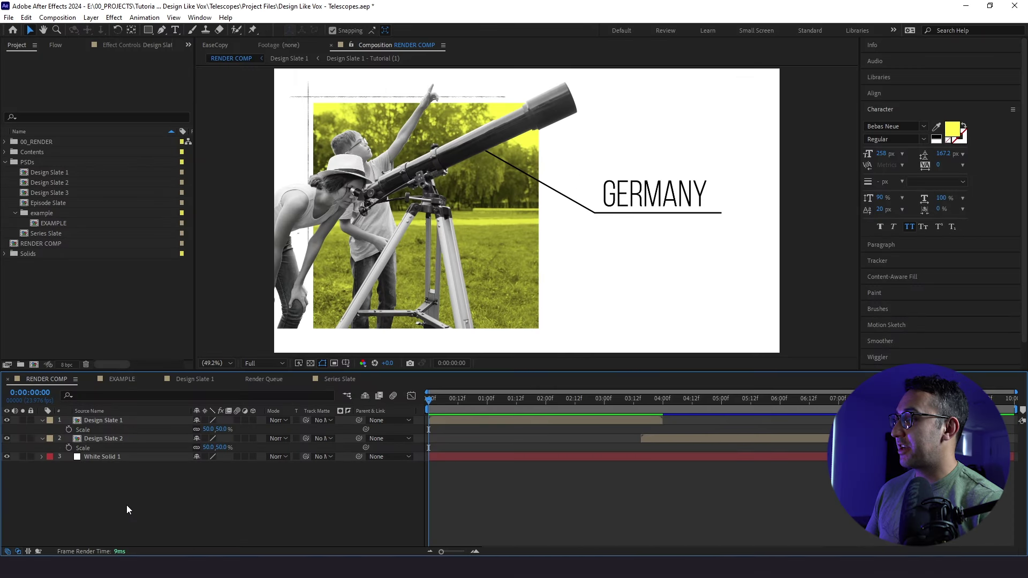
# In After Effects, open Design Slate 1 and add Position keyframes at 0:00 and 1:00 to Isolated Telescope 1, Overlay Square and Square Matte
pyautogui.doubleClick(104, 438)
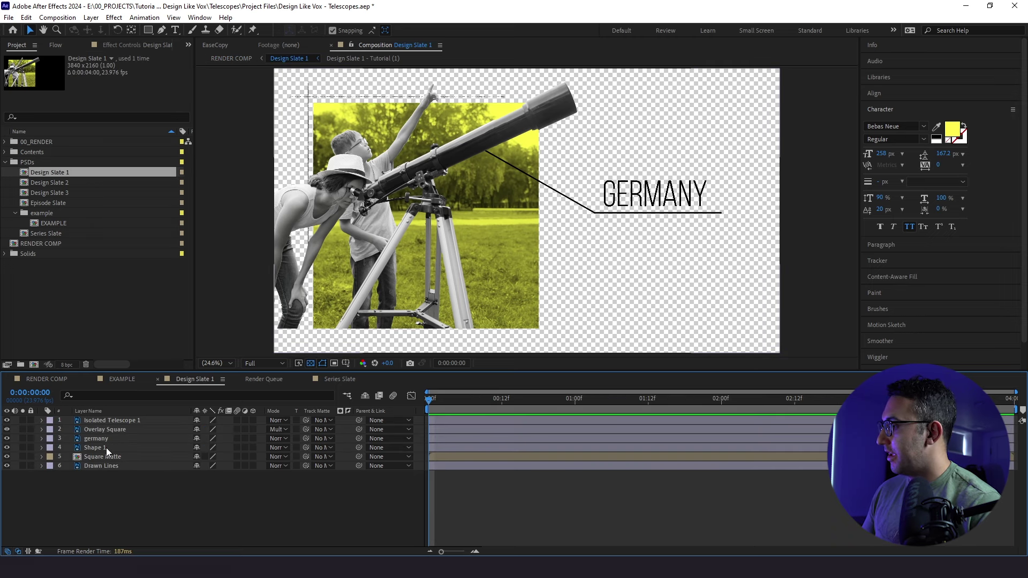
pyautogui.click(95, 419)
pyautogui.keyDown('shift'); pyautogui.click(98, 429); pyautogui.keyUp('shift')
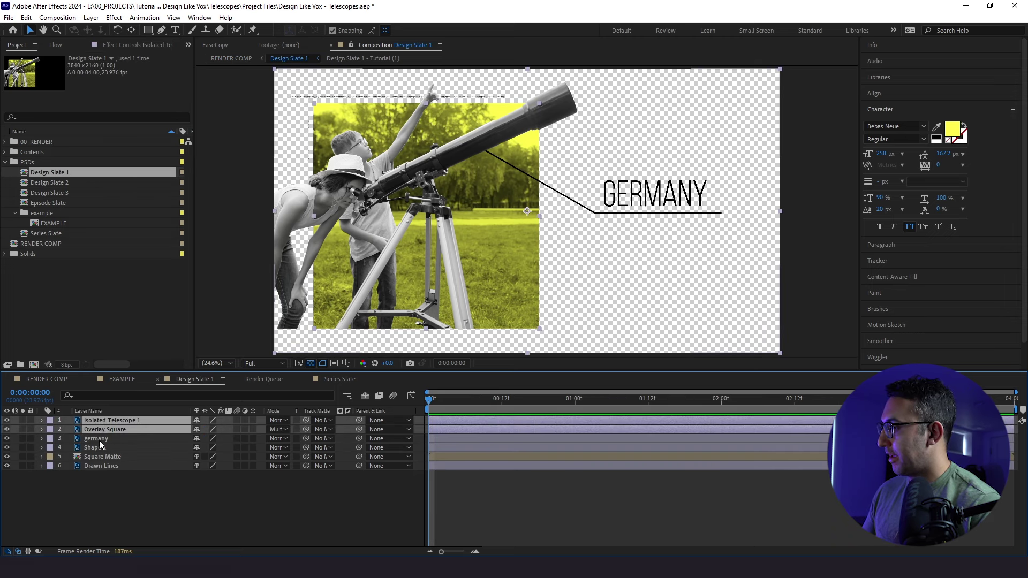
pyautogui.keyDown('ctrl'); pyautogui.click(103, 458); pyautogui.keyUp('ctrl')
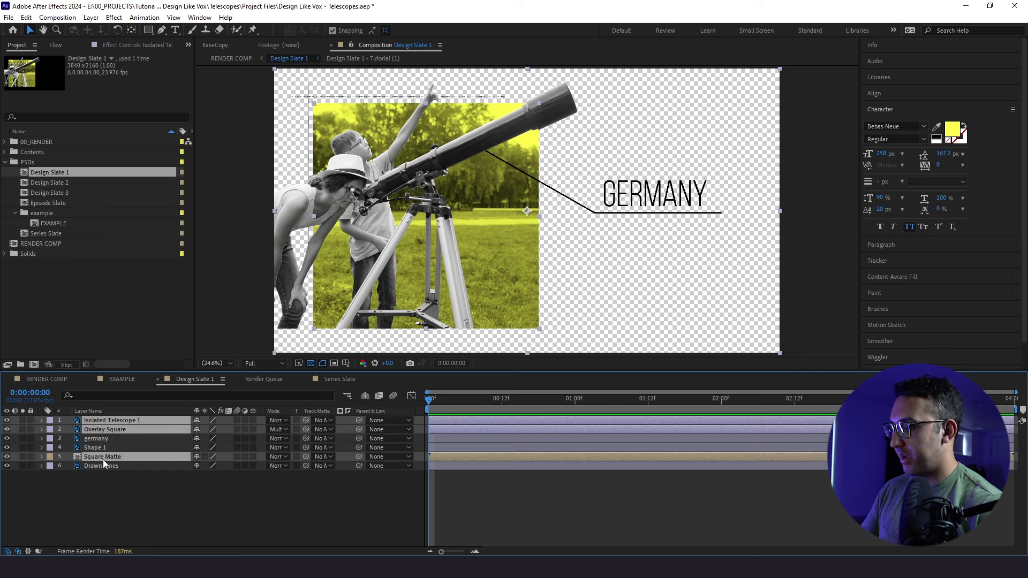
pyautogui.press('p')
pyautogui.click(69, 447)
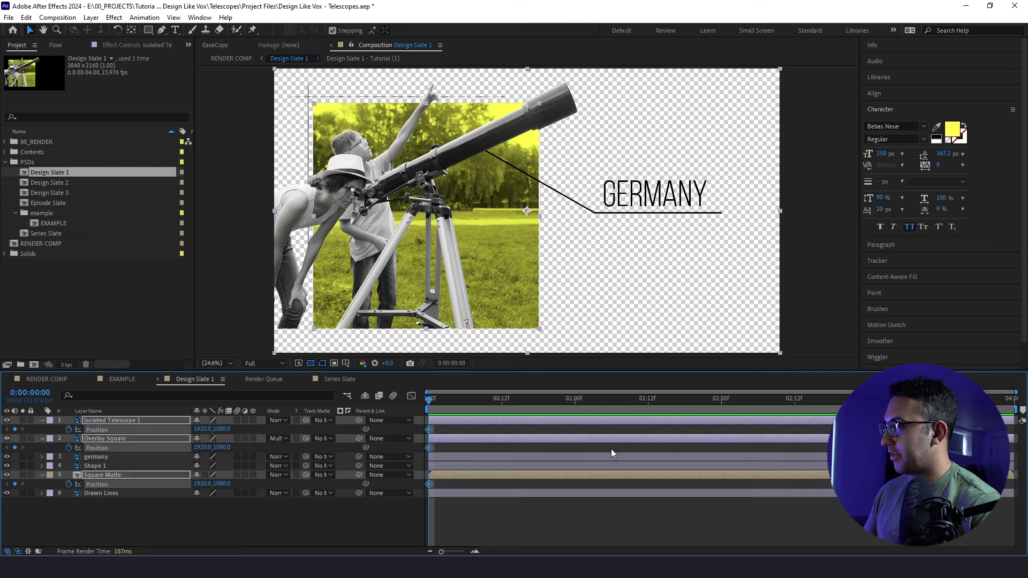
pyautogui.click(572, 407)
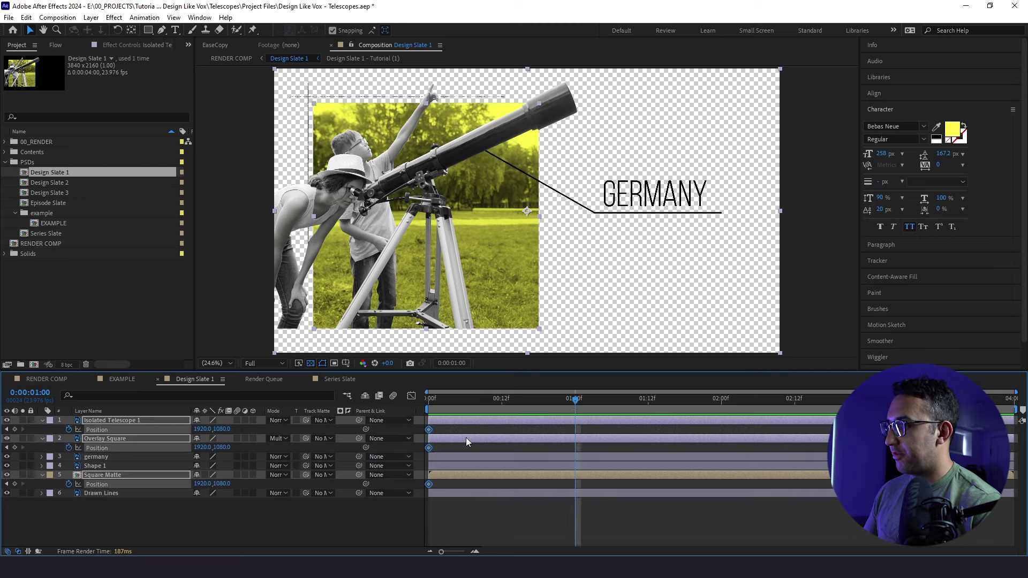
pyautogui.click(15, 430)
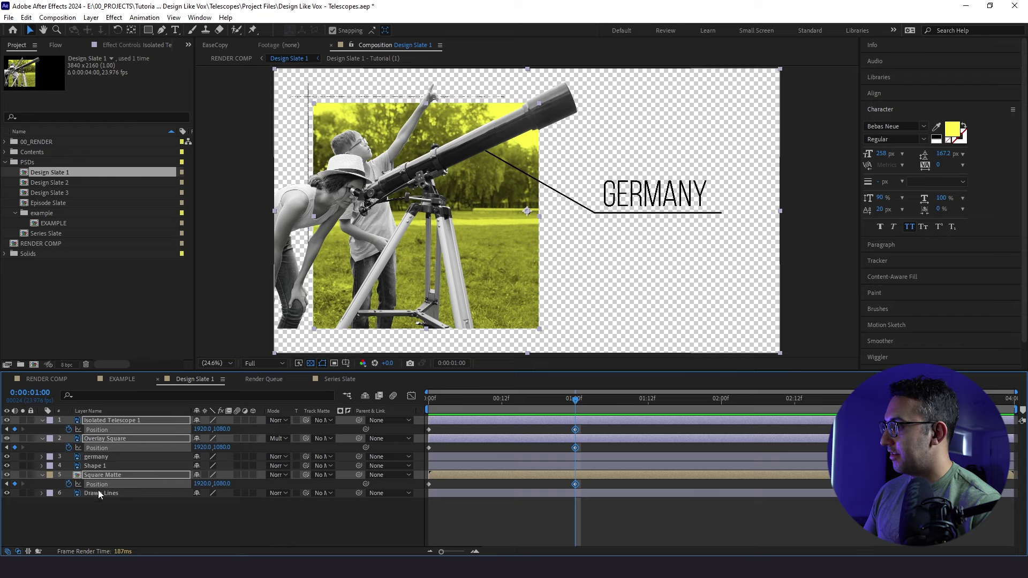
# At 0:00, move the three selected layers off-canvas to the left, setting their Position to about -640, 1080
pyautogui.moveTo(480, 399); pyautogui.dragTo(346, 429)
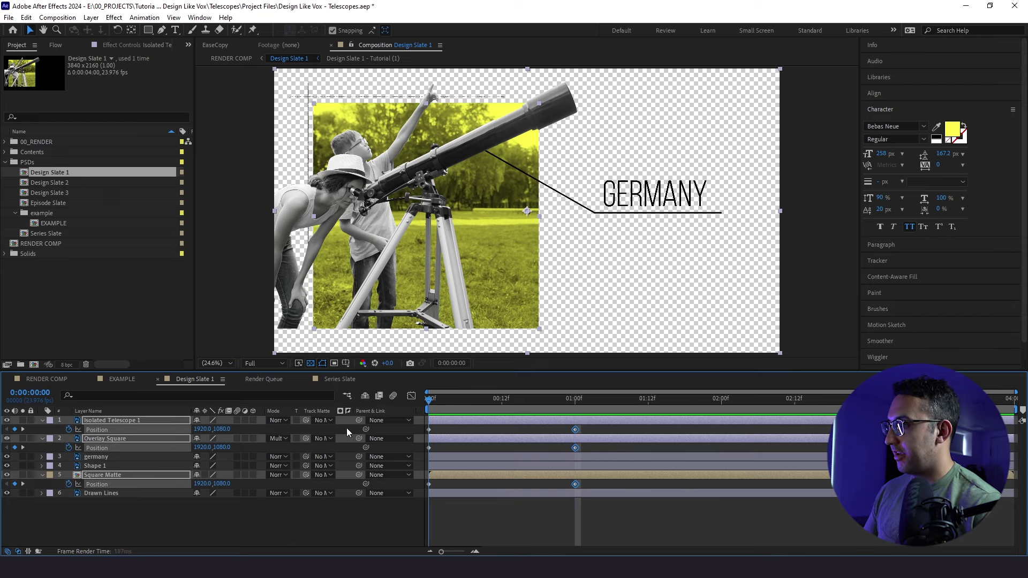
pyautogui.hotkey('shift', 'Left')
pyautogui.hotkey('shift', 'Left')
pyautogui.hotkey('shift', 'Left')
pyautogui.hotkey('shift', 'Left')
pyautogui.hotkey('shift', 'Left')
pyautogui.hotkey('shift', 'Left')
pyautogui.hotkey('shift', 'Left')
pyautogui.hotkey('shift', 'Left')
pyautogui.hotkey('shift', 'Left')
pyautogui.hotkey('shift', 'Left')
pyautogui.hotkey('shift', 'Left')
pyautogui.hotkey('shift', 'Left')
pyautogui.hotkey('shift', 'Left')
pyautogui.hotkey('shift', 'Left')
pyautogui.hotkey('shift', 'Left')
pyautogui.hotkey('shift', 'Left')
pyautogui.hotkey('shift', 'Left')
pyautogui.hotkey('shift', 'Left')
pyautogui.hotkey('shift', 'Left')
pyautogui.hotkey('shift', 'Left')
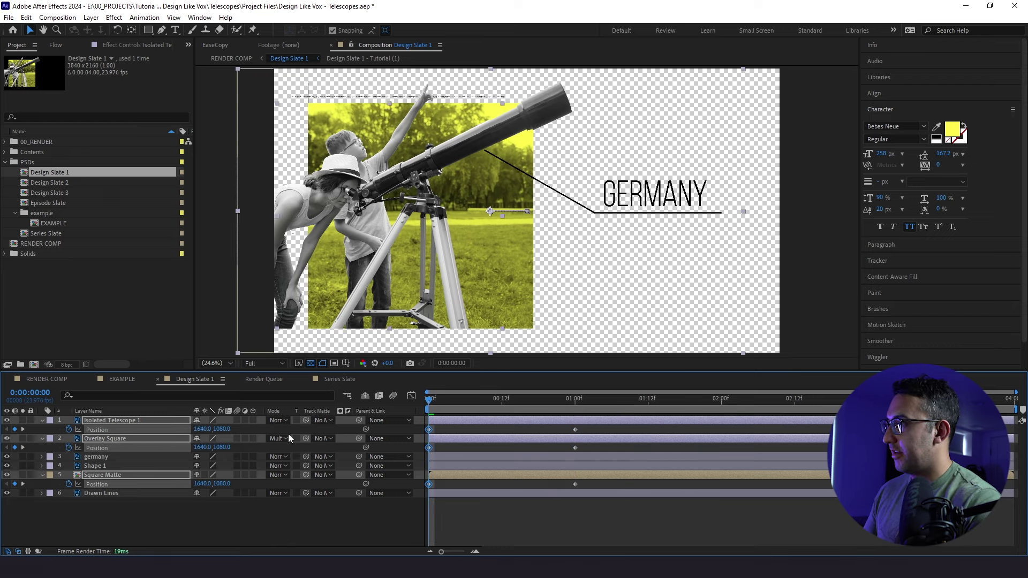
pyautogui.hotkey('shift', 'Left')
pyautogui.hotkey('shift', 'Left')
pyautogui.hotkey('shift', 'Left')
pyautogui.hotkey('shift', 'Left')
pyautogui.hotkey('shift', 'Left')
pyautogui.hotkey('shift', 'Left')
pyautogui.hotkey('shift', 'Left')
pyautogui.hotkey('shift', 'Left')
pyautogui.hotkey('shift', 'Left')
pyautogui.hotkey('shift', 'Left')
pyautogui.hotkey('shift', 'Left')
pyautogui.hotkey('shift', 'Left')
pyautogui.hotkey('shift', 'Left')
pyautogui.hotkey('shift', 'Left')
pyautogui.hotkey('shift', 'Left')
pyautogui.hotkey('shift', 'Left')
pyautogui.hotkey('shift', 'Left')
pyautogui.hotkey('shift', 'Left')
pyautogui.hotkey('shift', 'Left')
pyautogui.hotkey('shift', 'Left')
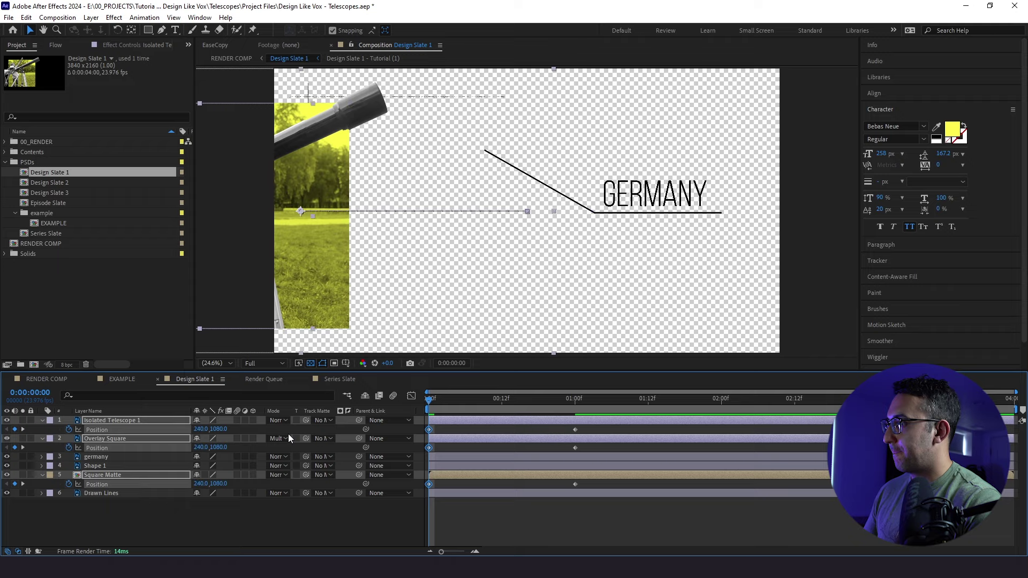
pyautogui.hotkey('shift', 'Left')
pyautogui.hotkey('shift', 'Left')
pyautogui.hotkey('shift', 'Left')
pyautogui.hotkey('shift', 'Left')
pyautogui.hotkey('shift', 'Left')
pyautogui.hotkey('shift', 'Left')
pyautogui.hotkey('shift', 'Left')
pyautogui.hotkey('shift', 'Left')
pyautogui.hotkey('shift', 'Left')
pyautogui.hotkey('shift', 'Left')
pyautogui.hotkey('shift', 'Left')
pyautogui.hotkey('shift', 'Left')
pyautogui.hotkey('shift', 'Left')
pyautogui.hotkey('shift', 'Left')
pyautogui.hotkey('shift', 'Left')
pyautogui.hotkey('shift', 'Left')
pyautogui.hotkey('shift', 'Left')
pyautogui.hotkey('shift', 'Left')
pyautogui.hotkey('shift', 'Left')
pyautogui.hotkey('shift', 'Left')
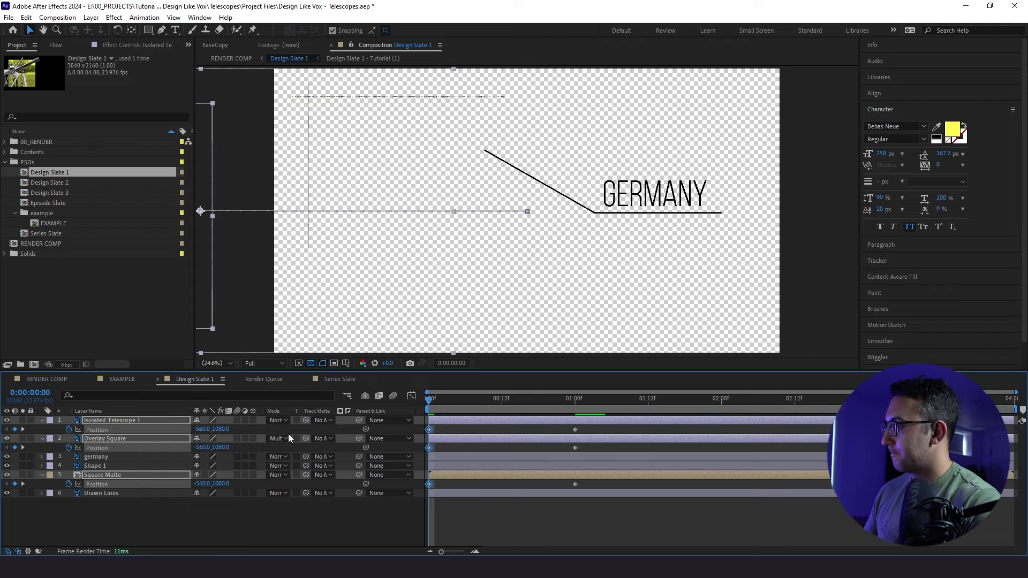
# Solo Isolated Telescope 1, Overlay Square and Square Matte and play back their slide-in
pyautogui.click(22, 421)
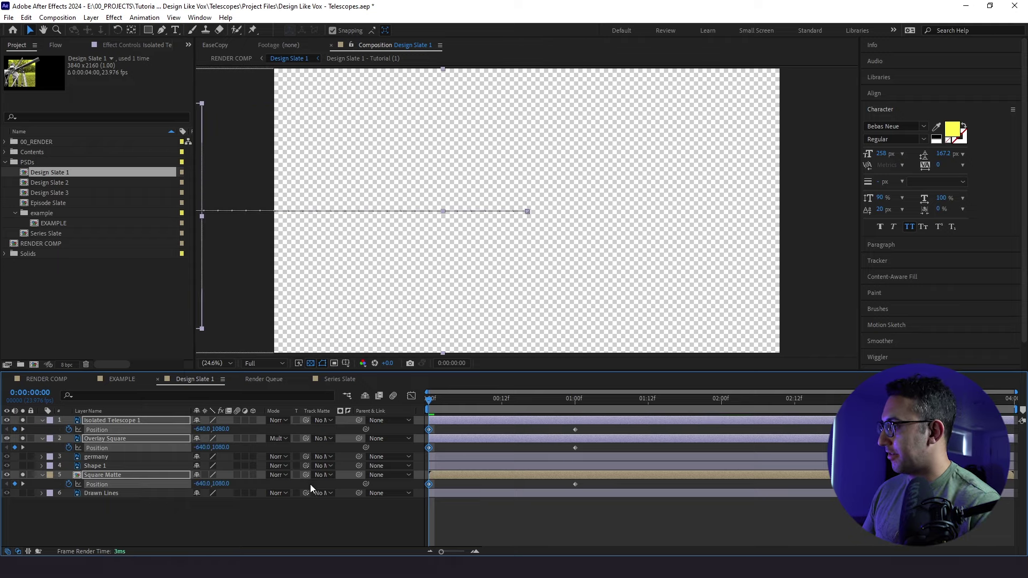
pyautogui.click(515, 514)
pyautogui.press('space')
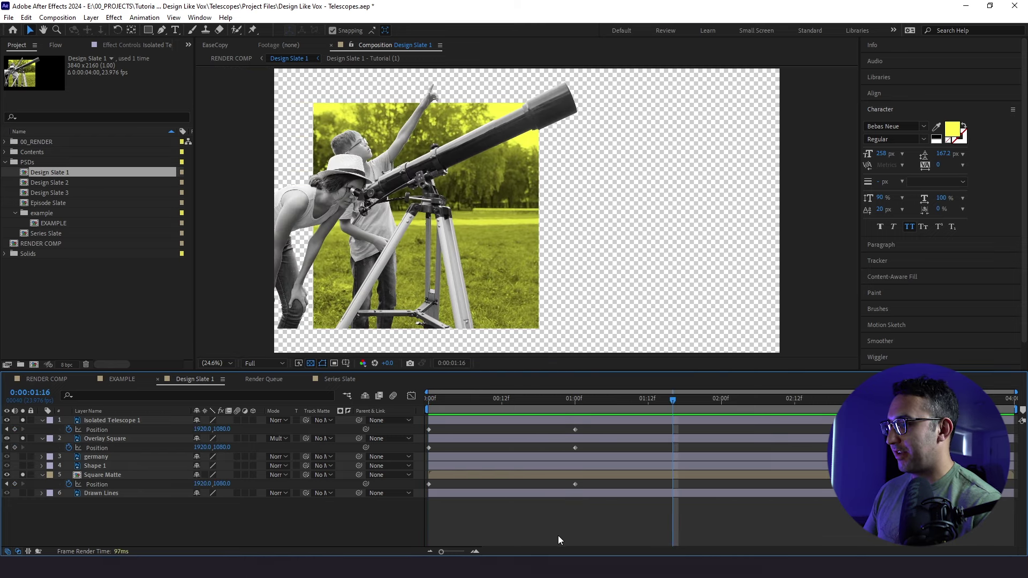
# Apply the Flow "circ" easing curve to all Position keyframes of Square Matte, Overlay Square and Isolated Telescope 1
pyautogui.click(577, 401)
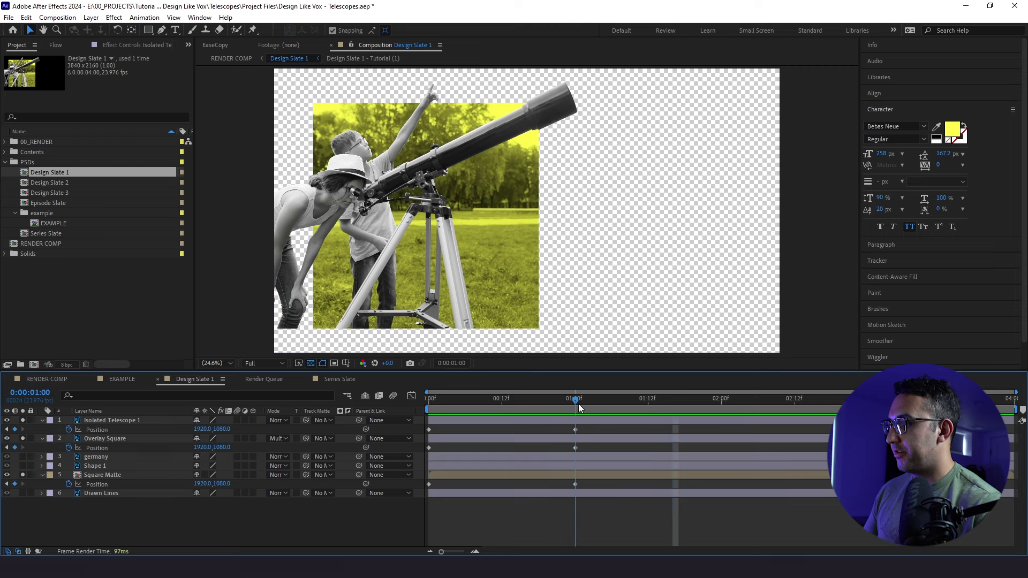
pyautogui.click(108, 484)
pyautogui.keyDown('shift'); pyautogui.click(109, 447); pyautogui.keyUp('shift')
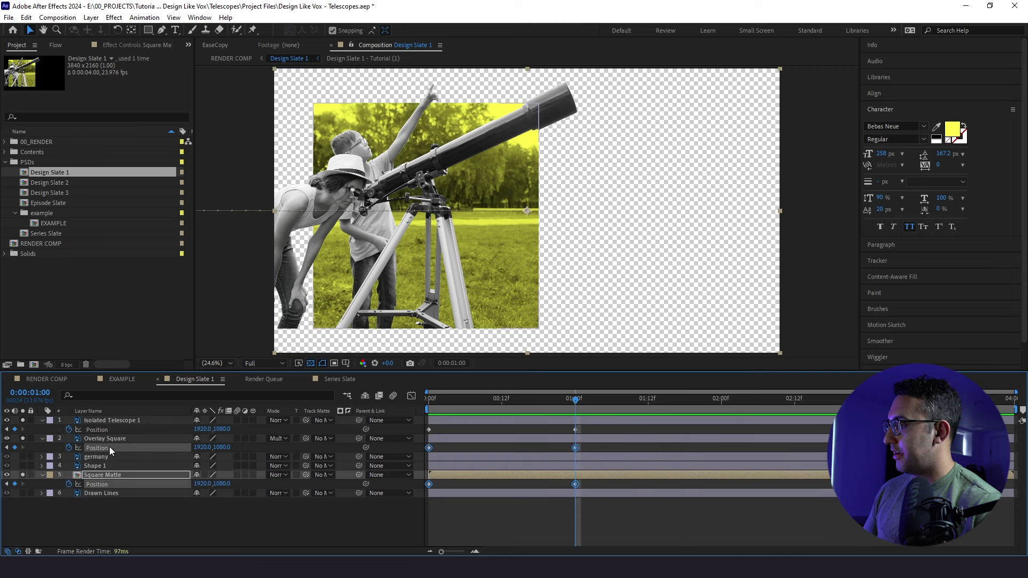
pyautogui.keyDown('shift'); pyautogui.click(108, 429); pyautogui.keyUp('shift')
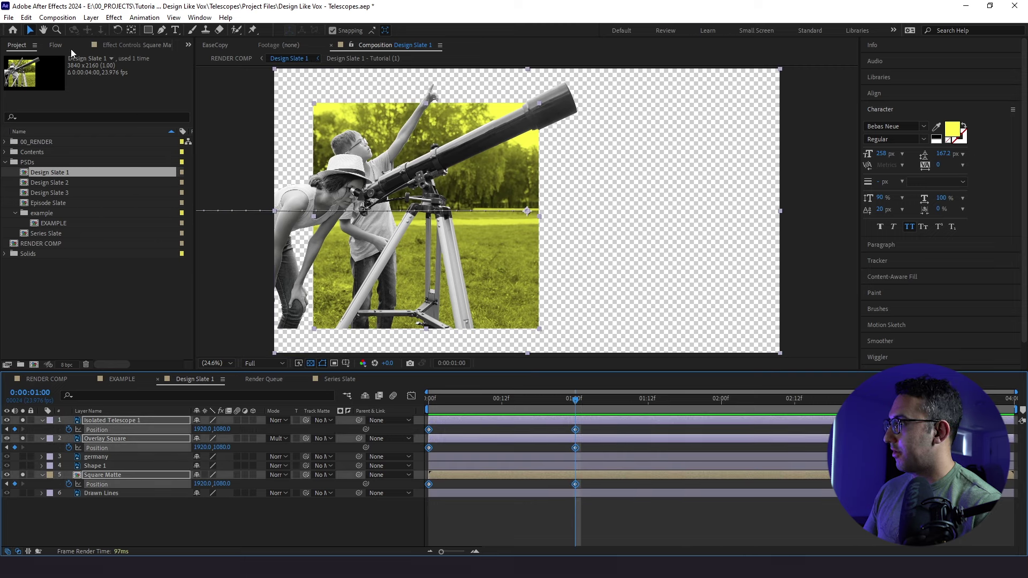
pyautogui.click(56, 45)
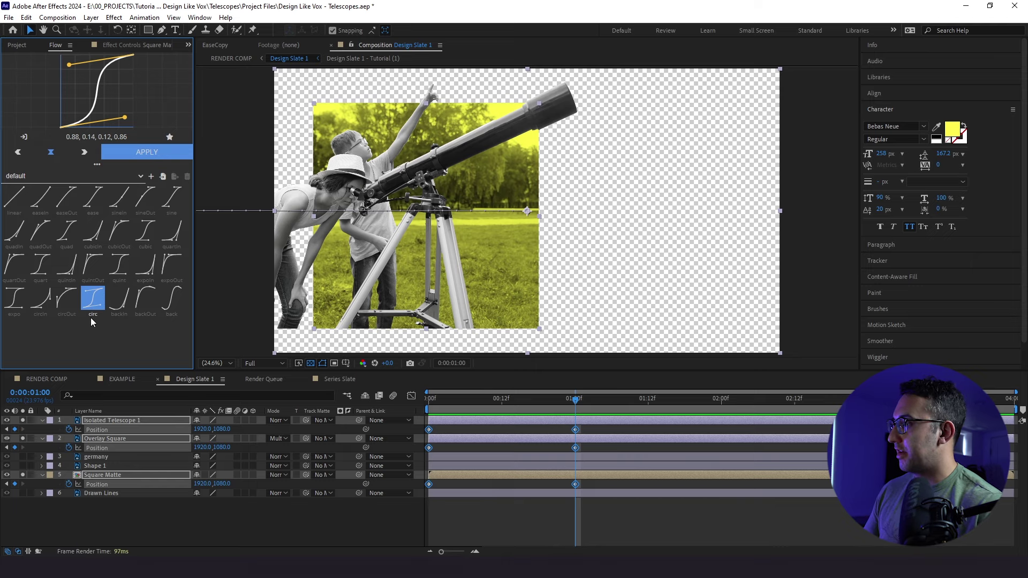
pyautogui.click(142, 154)
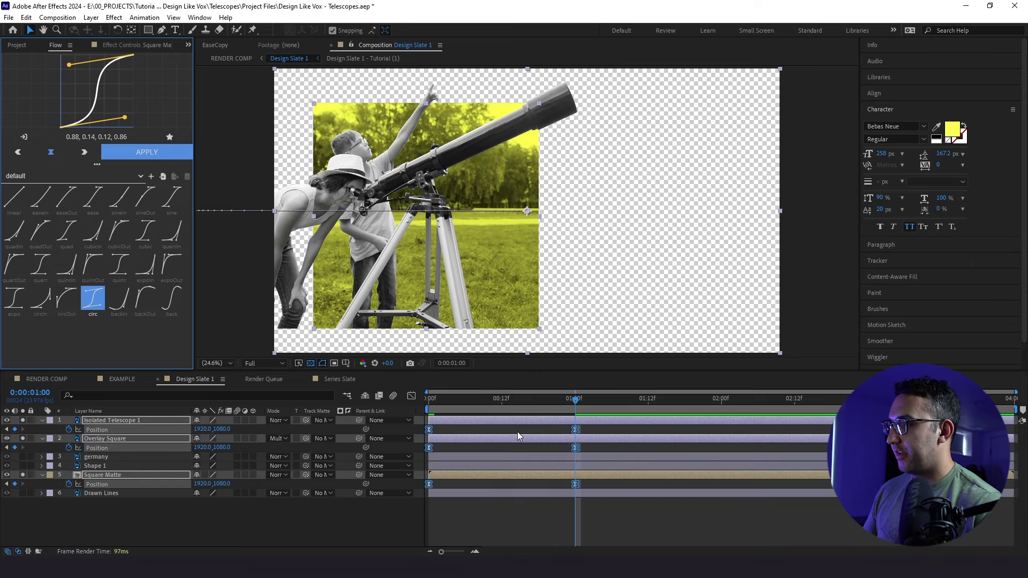
# Play back the eased slide-in of the telescope and square layers from the start
pyautogui.press('space')
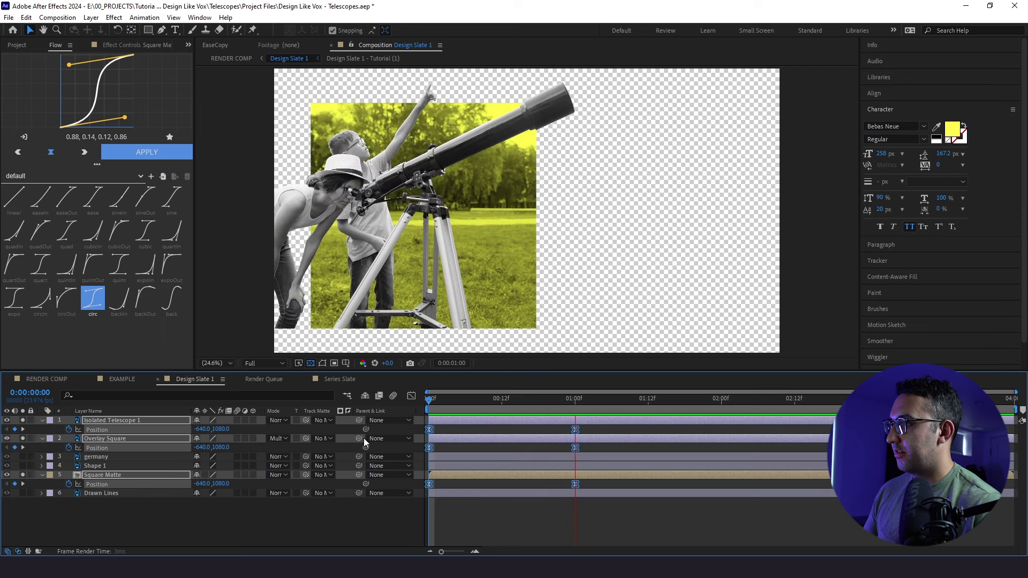
pyautogui.press('space')
pyautogui.press('space')
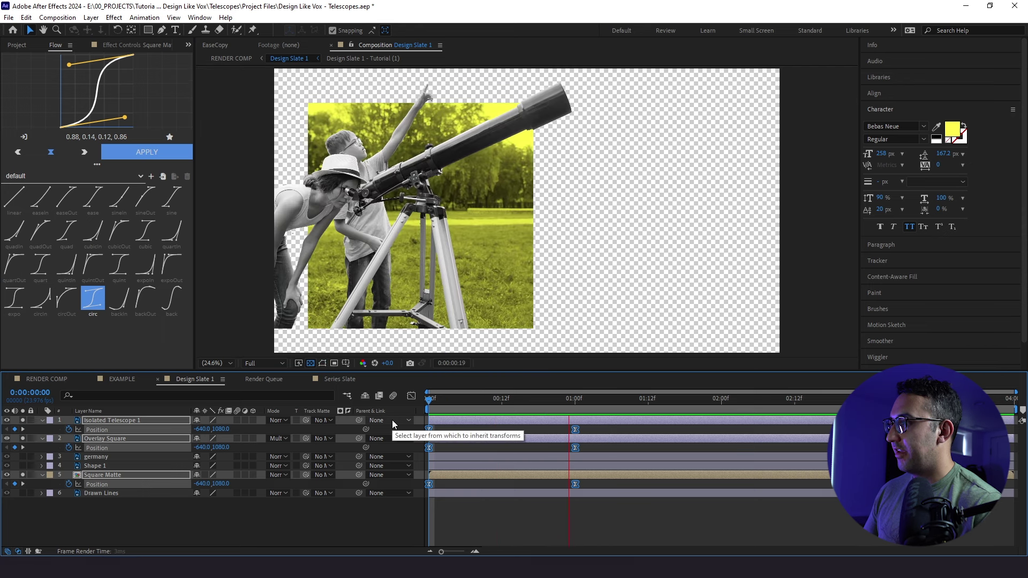
pyautogui.press('space')
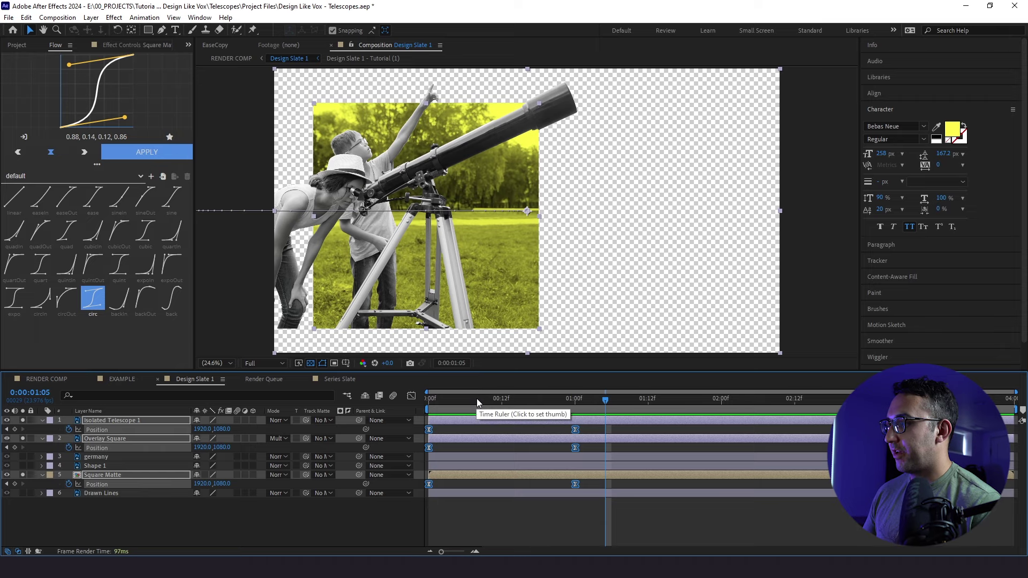
# Use the speed graph of Isolated Telescope 1's Position to place the current time at the peak, 0:00:00:12
pyautogui.moveTo(477, 399); pyautogui.dragTo(496, 407)
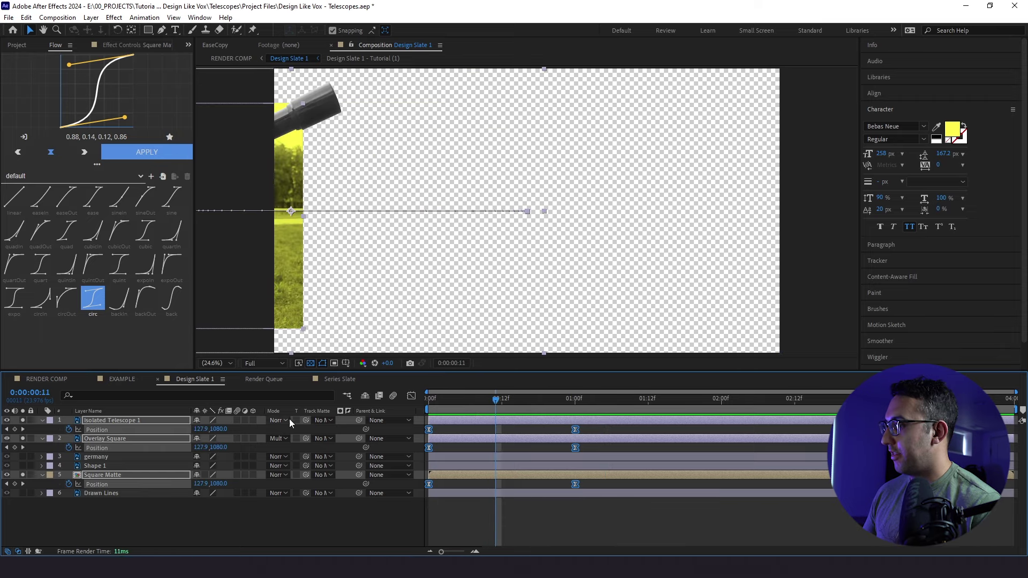
pyautogui.click(160, 430)
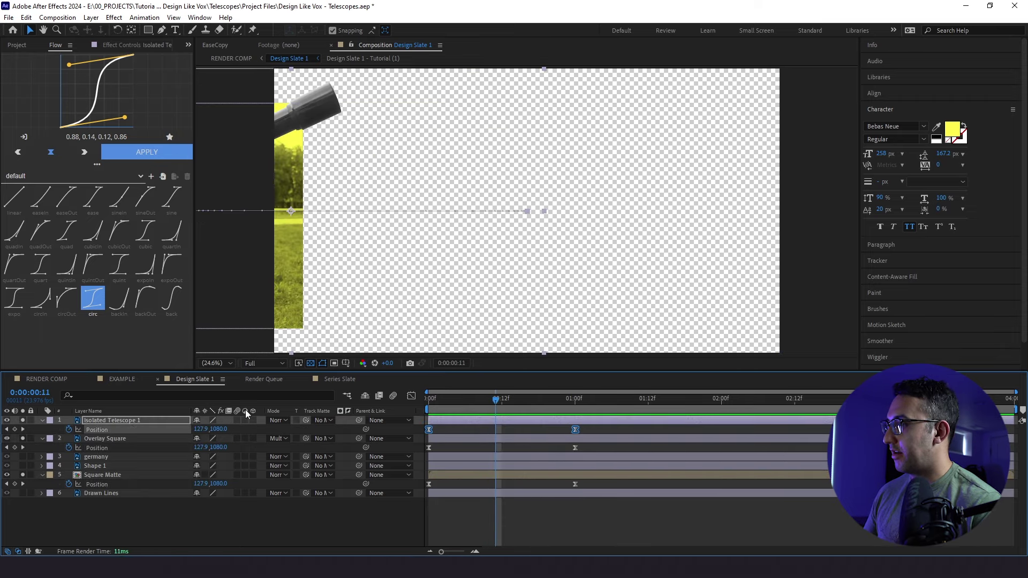
pyautogui.click(411, 396)
pyautogui.moveTo(493, 409); pyautogui.dragTo(503, 412)
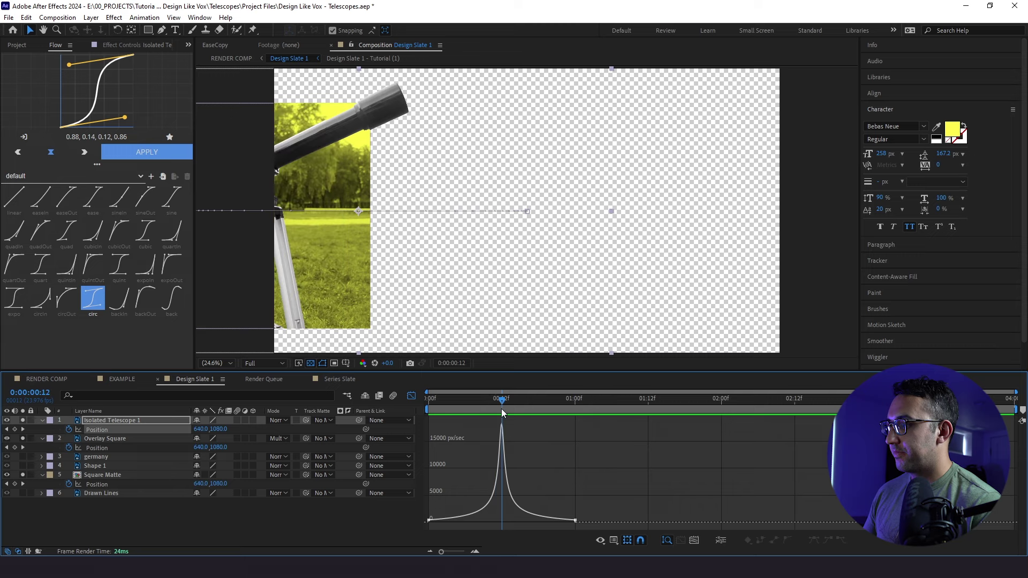
pyautogui.click(412, 397)
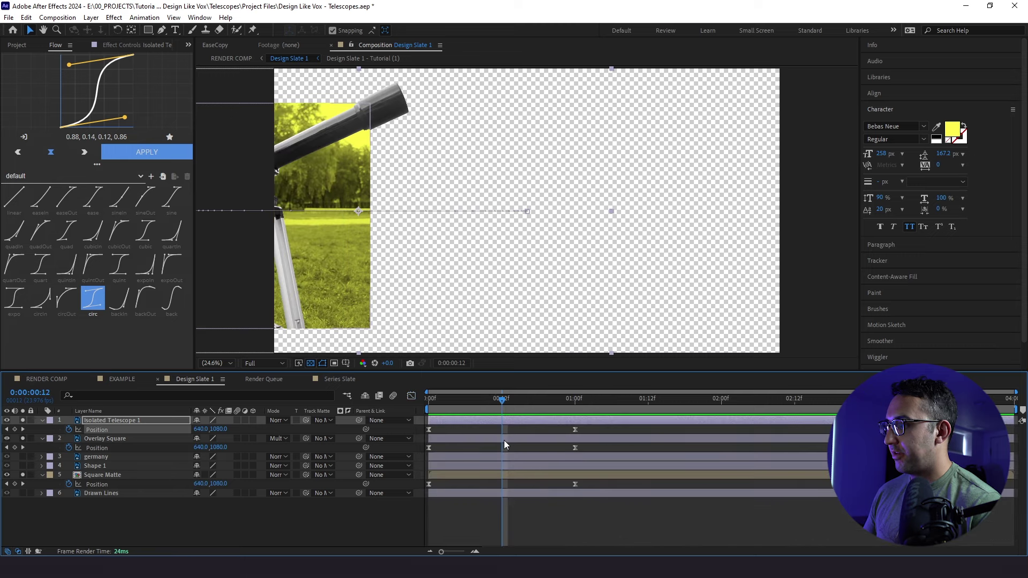
# Trim the start of Isolated Telescope 1, Overlay Square and Square Matte to 0:00:00:12
pyautogui.keyDown('ctrl'); pyautogui.click(504, 439); pyautogui.keyUp('ctrl')
pyautogui.keyDown('ctrl'); pyautogui.click(499, 477); pyautogui.keyUp('ctrl')
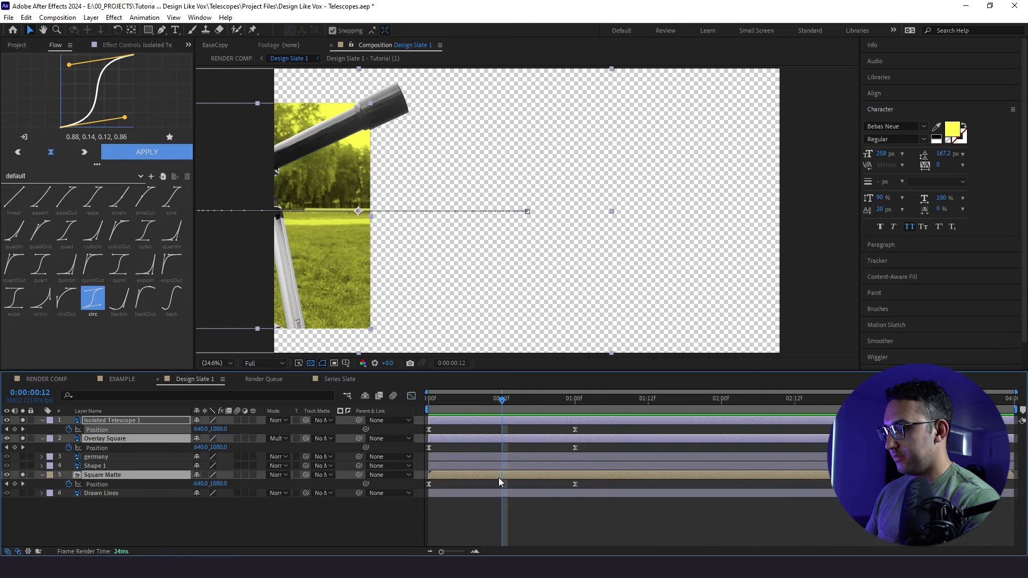
pyautogui.hotkey('alt', '[')
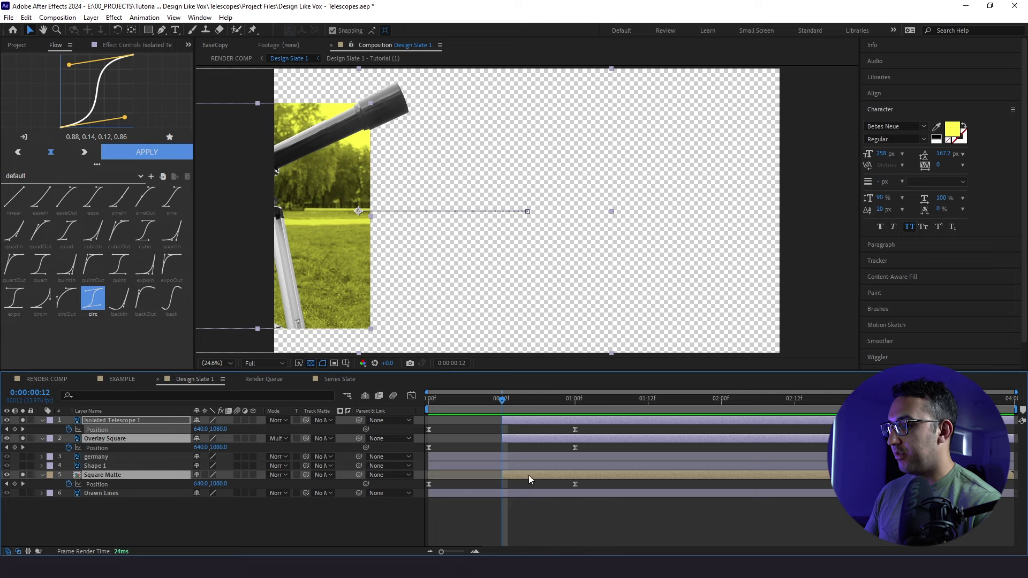
# Preview the trimmed layers' entrance from shortly before their new in point
pyautogui.click(481, 409)
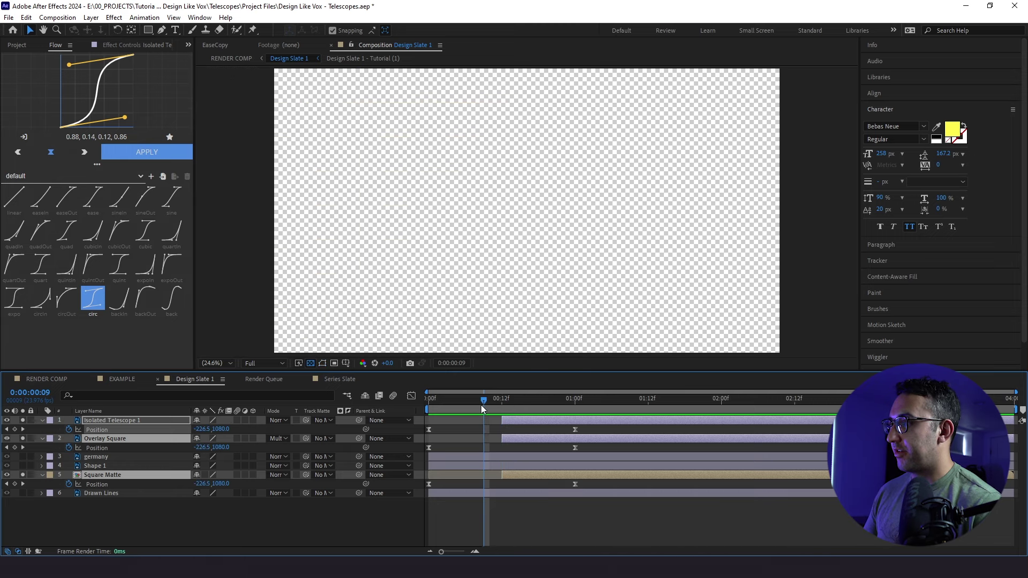
pyautogui.press('space')
pyautogui.click(489, 400)
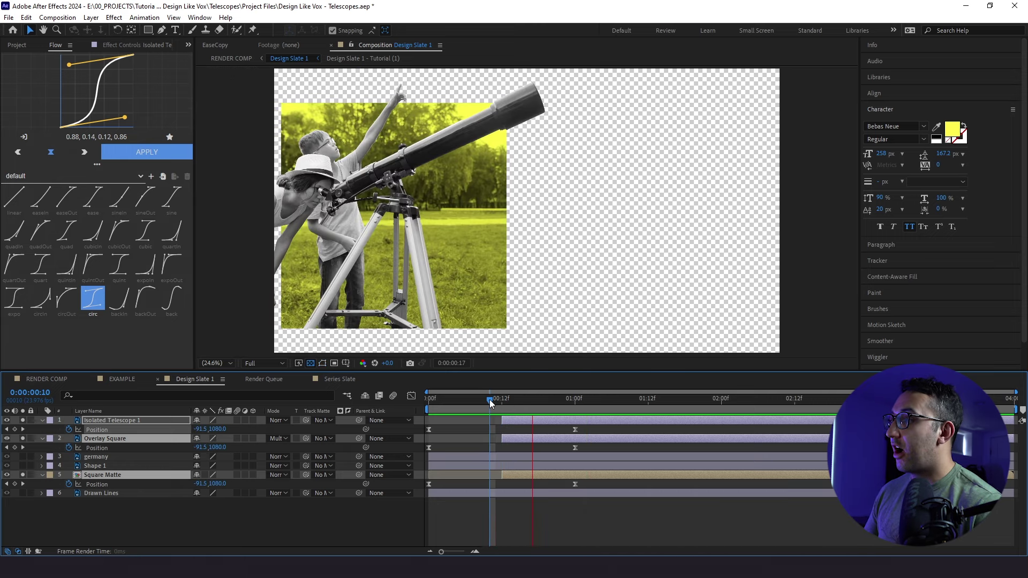
pyautogui.press('space')
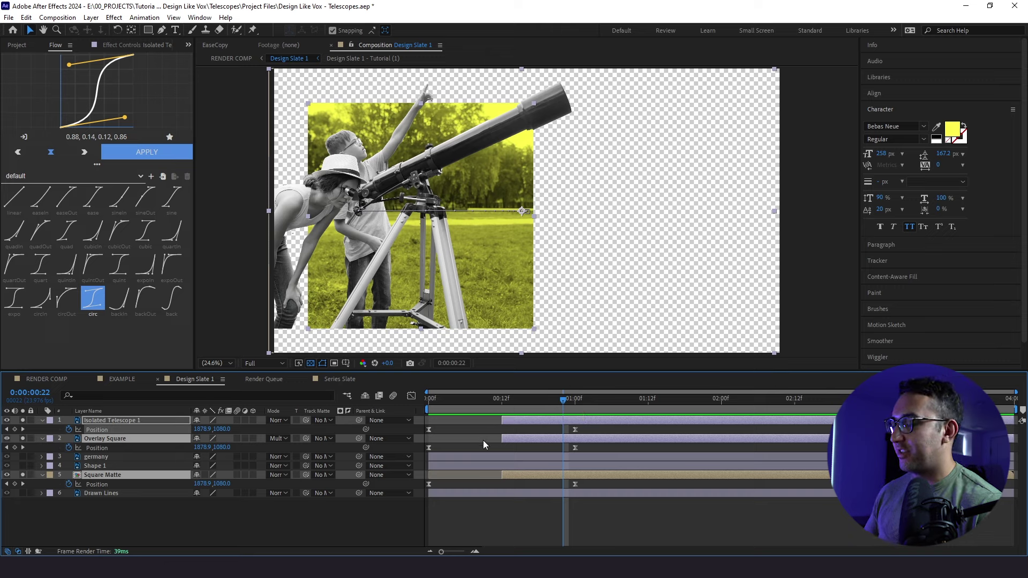
# Hide the Overlay Square layer and check the untinted square near the end of the slide-in
pyautogui.click(171, 526)
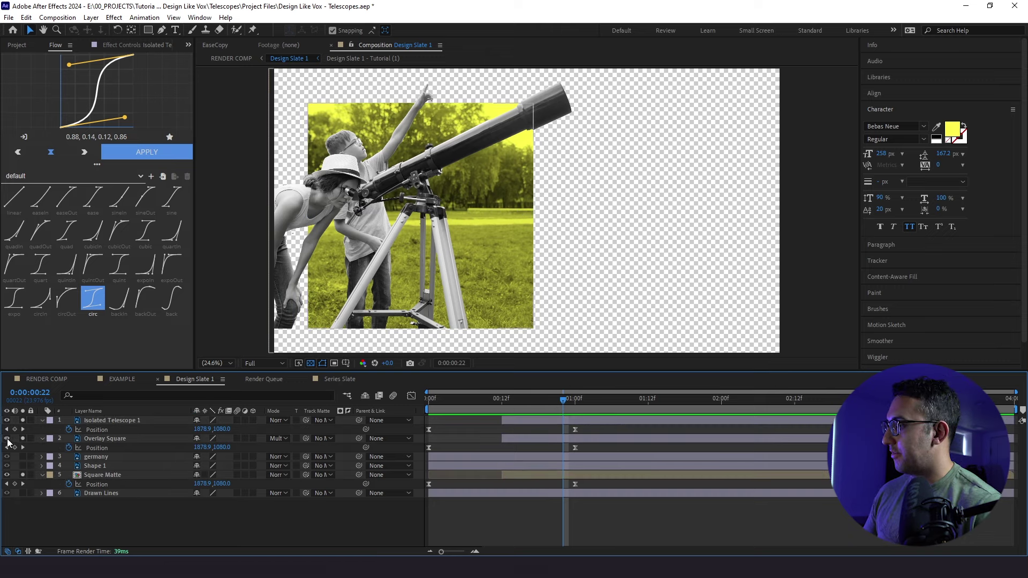
pyautogui.click(7, 438)
pyautogui.moveTo(544, 403); pyautogui.dragTo(569, 401)
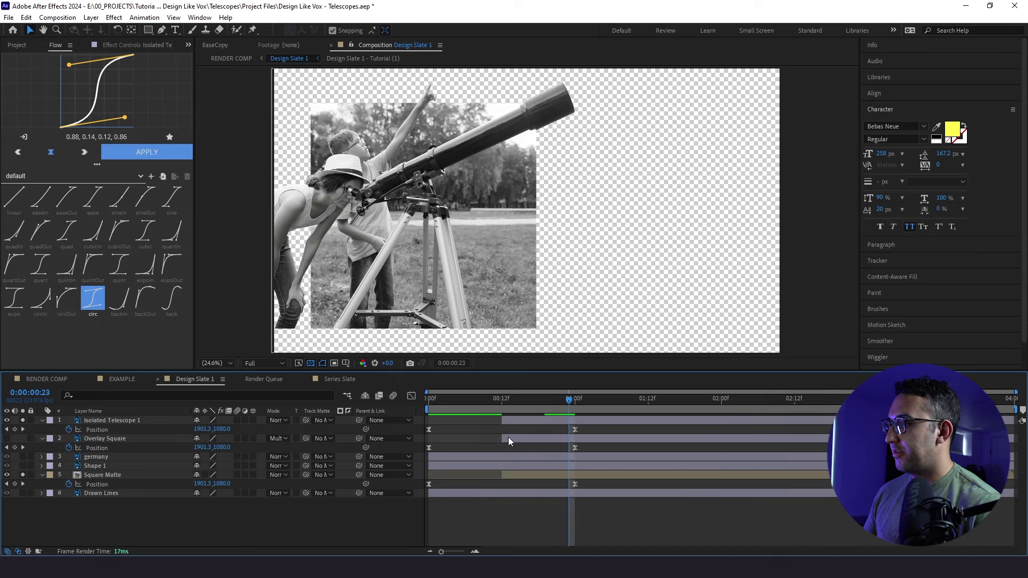
# Shift the Square Matte layer about 6 frames earlier than the telescope and play back the staggered entrance
pyautogui.click(464, 402)
pyautogui.moveTo(512, 479); pyautogui.dragTo(477, 480)
pyautogui.click(454, 399)
pyautogui.press('space')
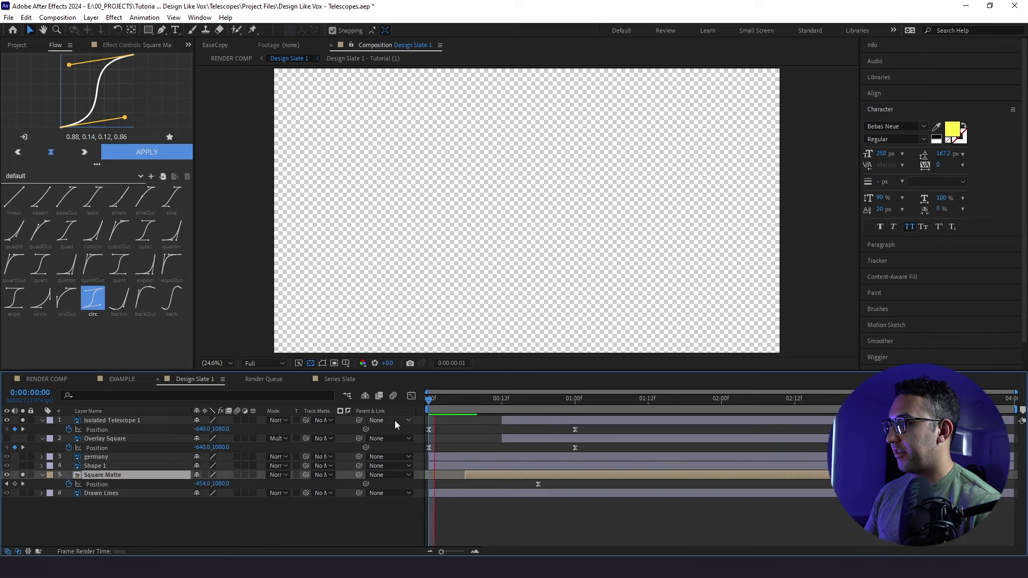
# Play back the staggered entrance, then shift the Isolated Telescope 1 layer 4 frames earlier so it starts at 0:00:00:08
pyautogui.click(442, 397)
pyautogui.press('space')
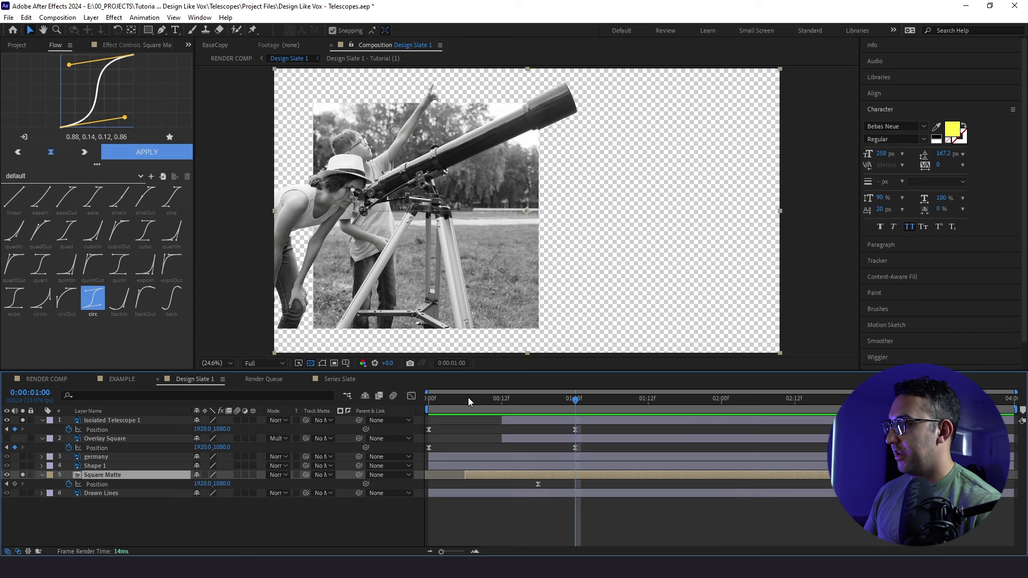
pyautogui.click(478, 402)
pyautogui.moveTo(504, 420); pyautogui.dragTo(486, 429)
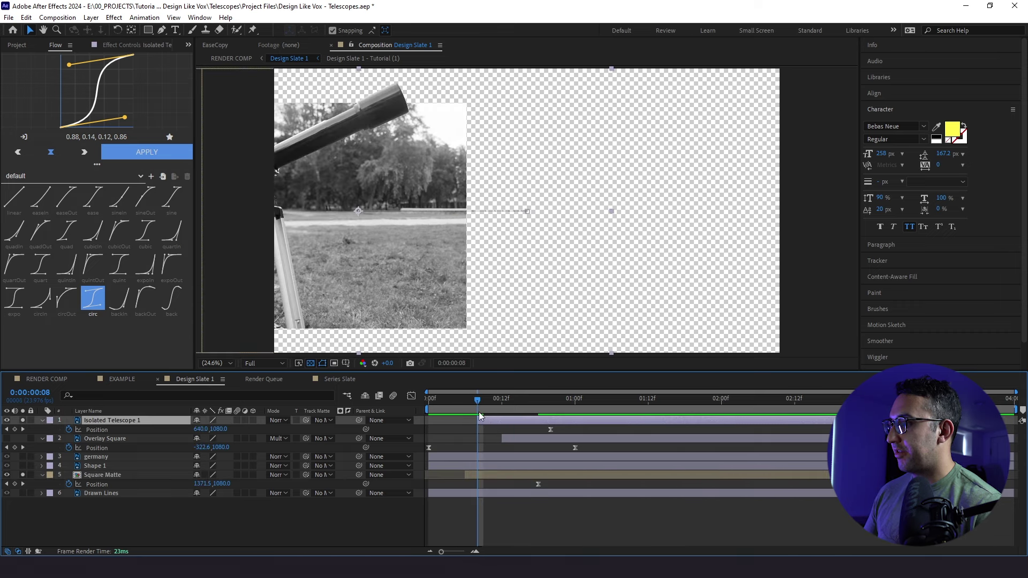
# Play back and scrub the retimed telescope and square entrance from the start and from about frame 5
pyautogui.press('Home')
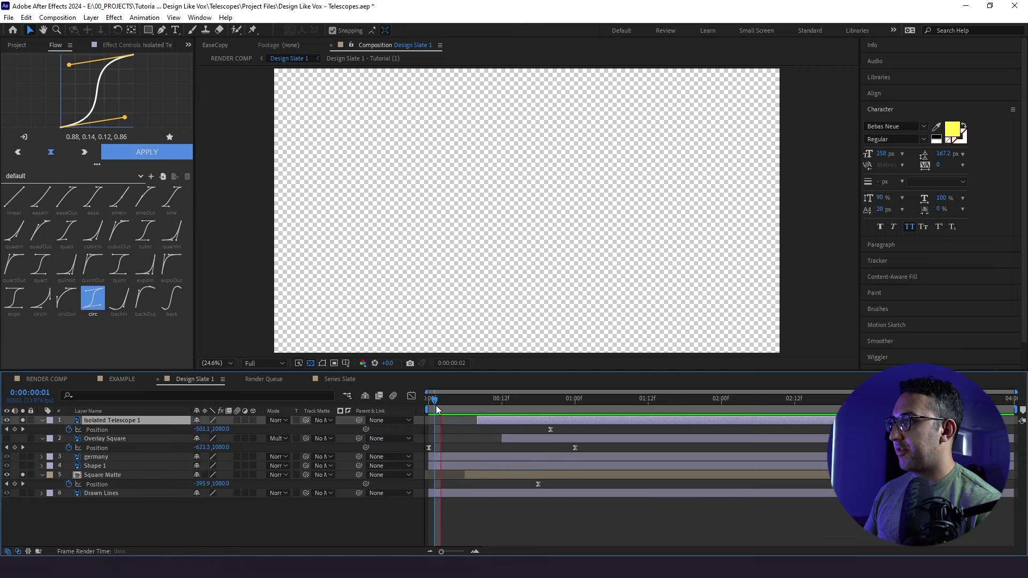
pyautogui.click(454, 405)
pyautogui.moveTo(454, 404); pyautogui.dragTo(470, 410)
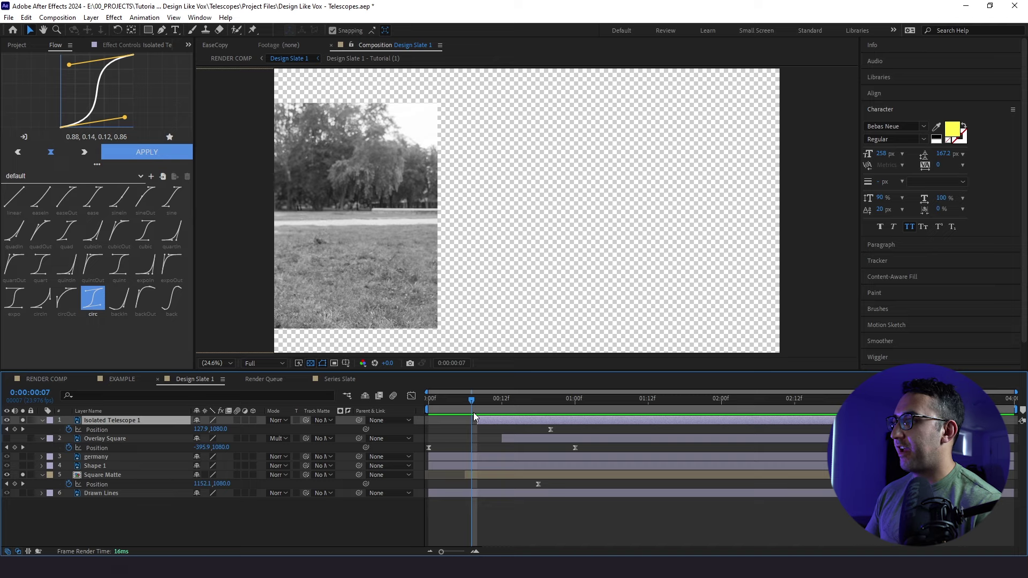
pyautogui.moveTo(466, 400)
pyautogui.mouseDown()
pyautogui.moveTo(485, 407)
pyautogui.moveTo(454, 413)
pyautogui.mouseUp()
pyautogui.press('space')
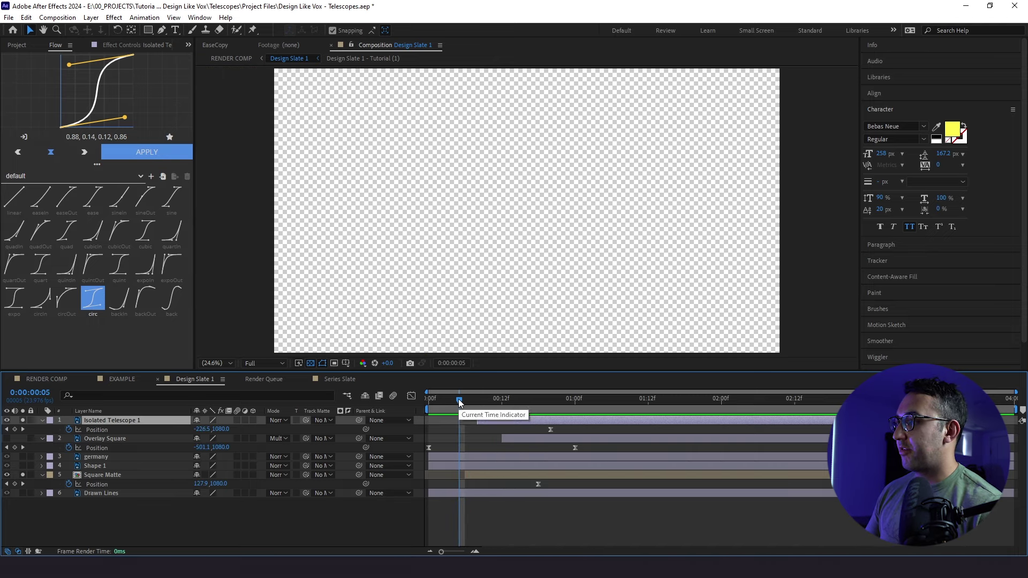
pyautogui.click(459, 400)
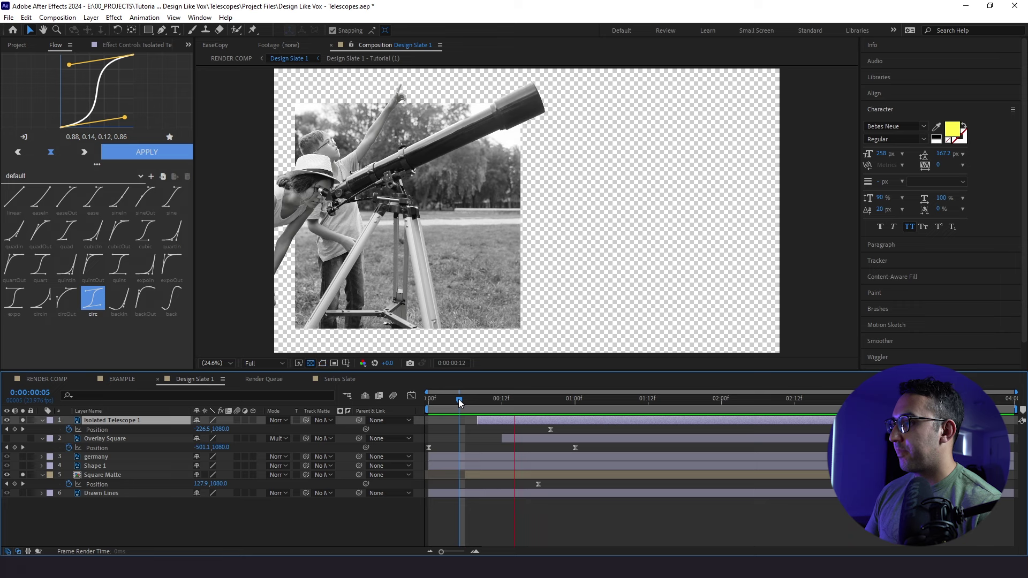
pyautogui.press('space')
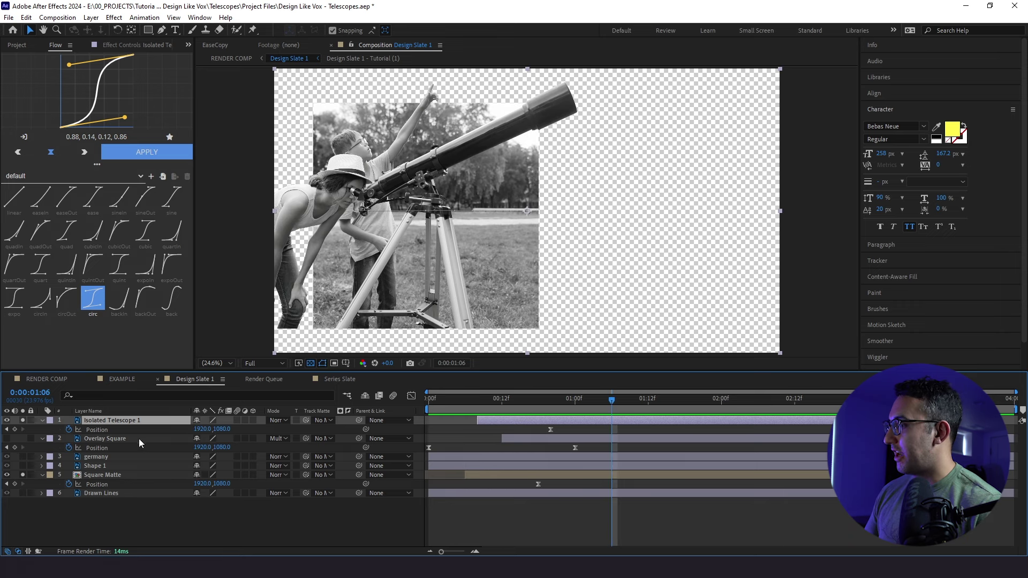
# Solo the Overlay Square layer again and remove all of its Position keyframes
pyautogui.click(23, 439)
pyautogui.click(107, 439)
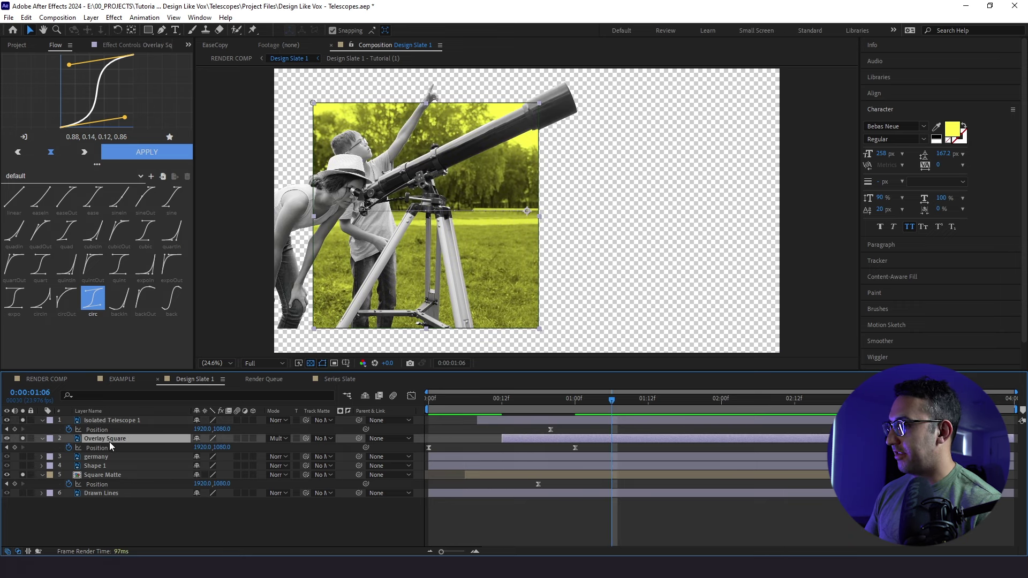
pyautogui.click(98, 447)
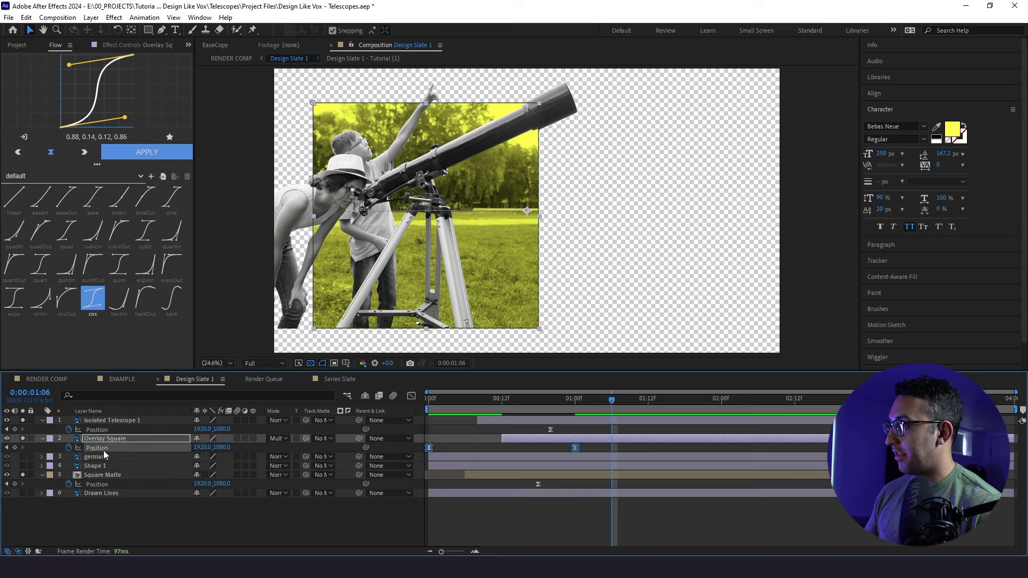
pyautogui.press('Delete')
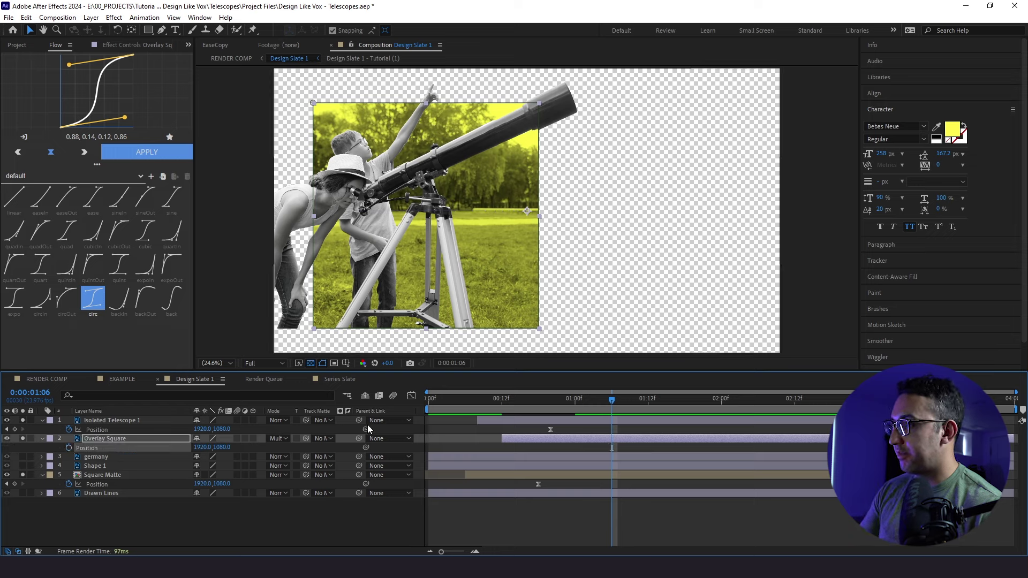
# At 0:00:00:18, move Overlay Square's anchor point to the lower-left corner of the yellow square
pyautogui.click(538, 404)
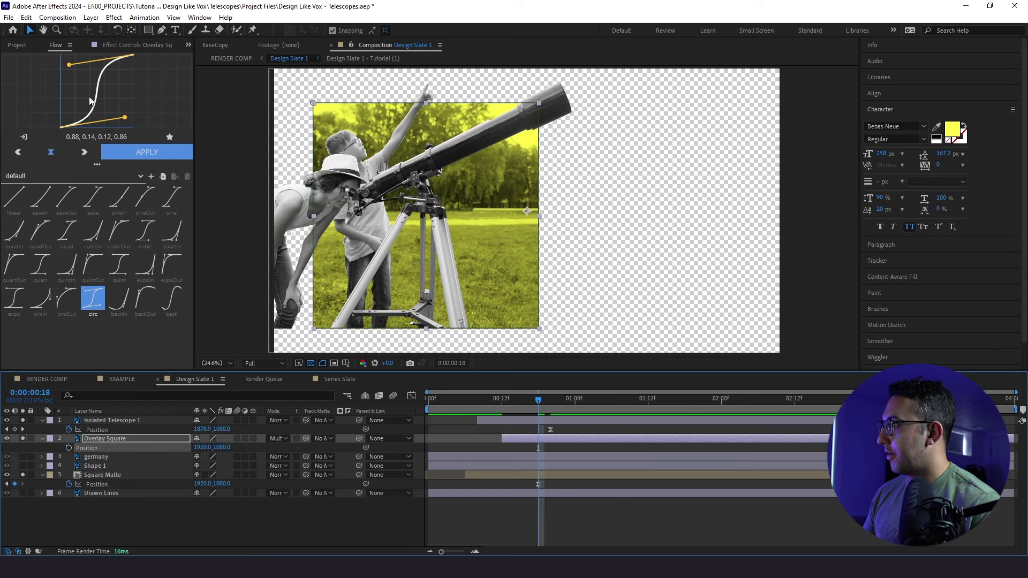
pyautogui.press('y')
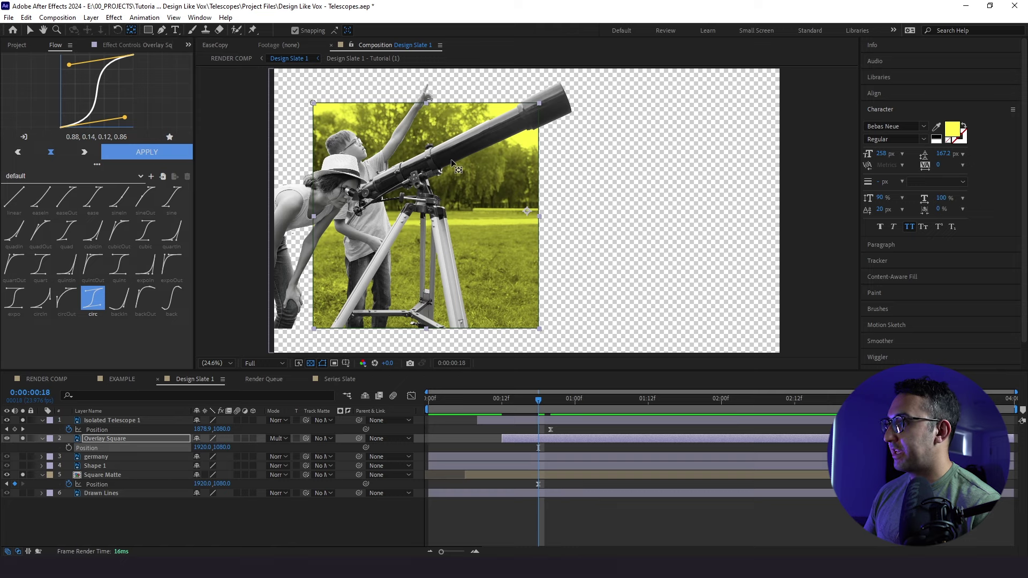
pyautogui.moveTo(527, 211); pyautogui.dragTo(315, 348)
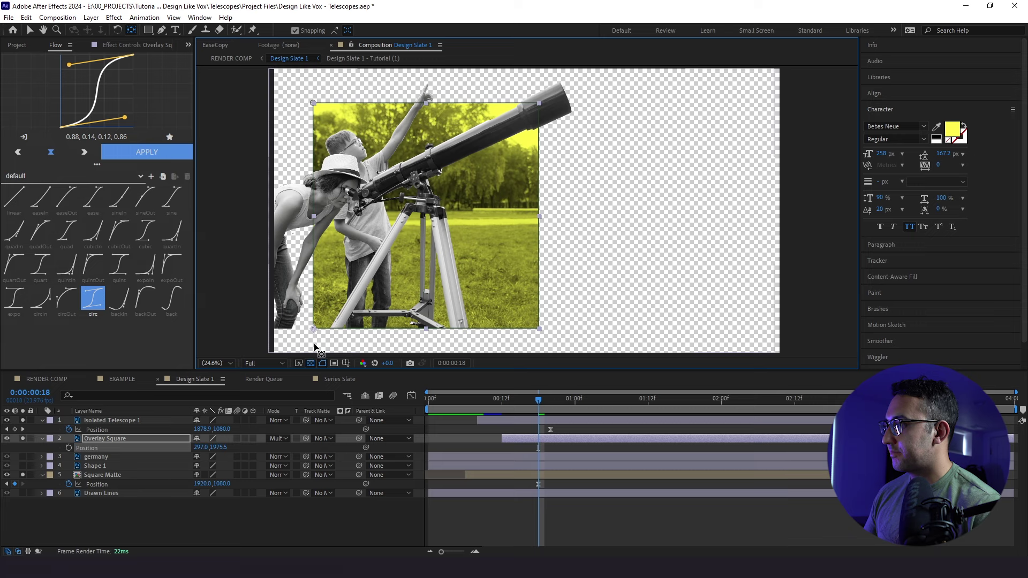
# Keyframe Overlay Square's Scale from 0% at 0:00:00:18 to 100% at 0:00:01:18
pyautogui.press('s')
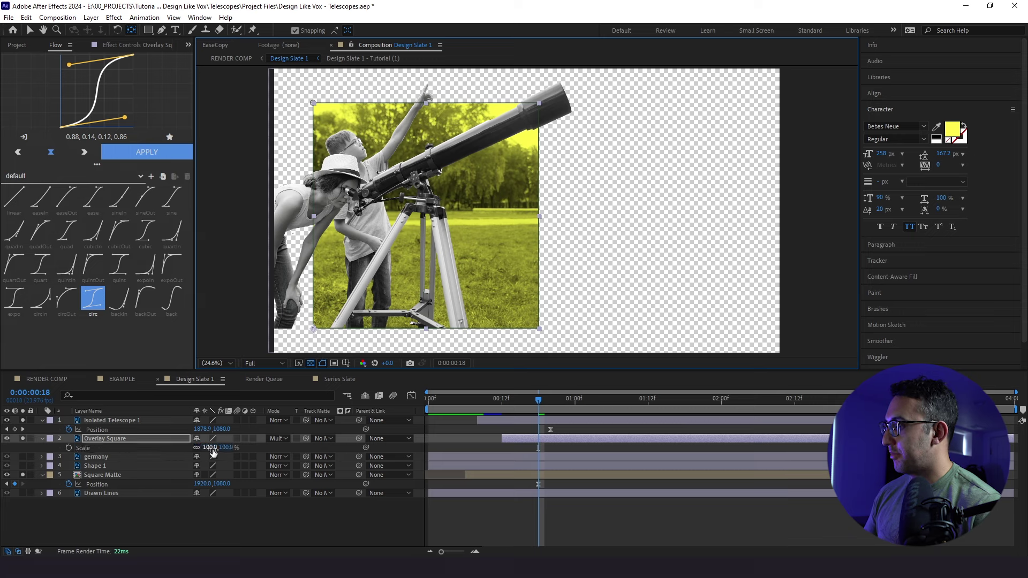
pyautogui.moveTo(209, 447); pyautogui.dragTo(86, 455)
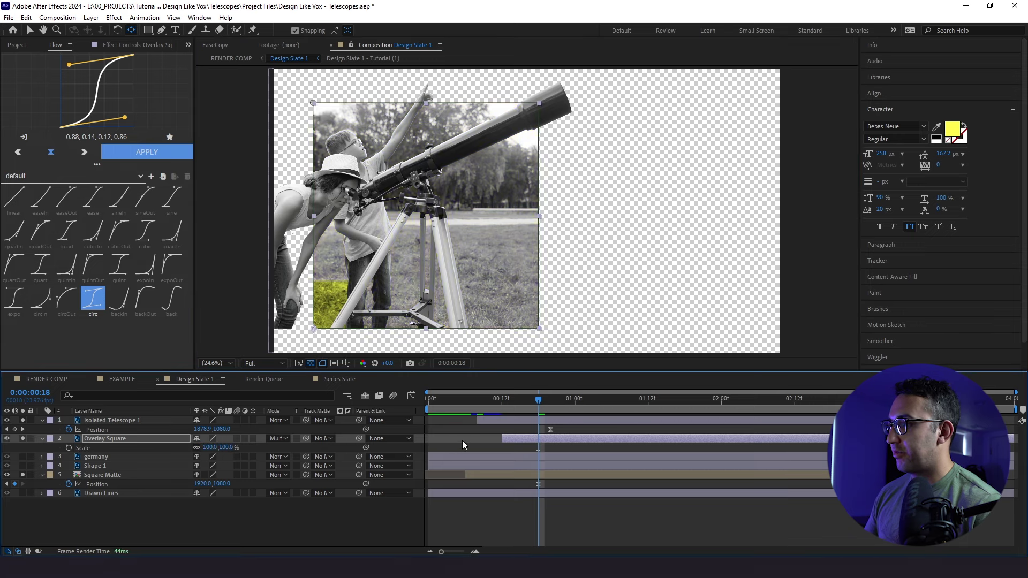
pyautogui.hotkey('ctrl', 'z')
pyautogui.click(69, 448)
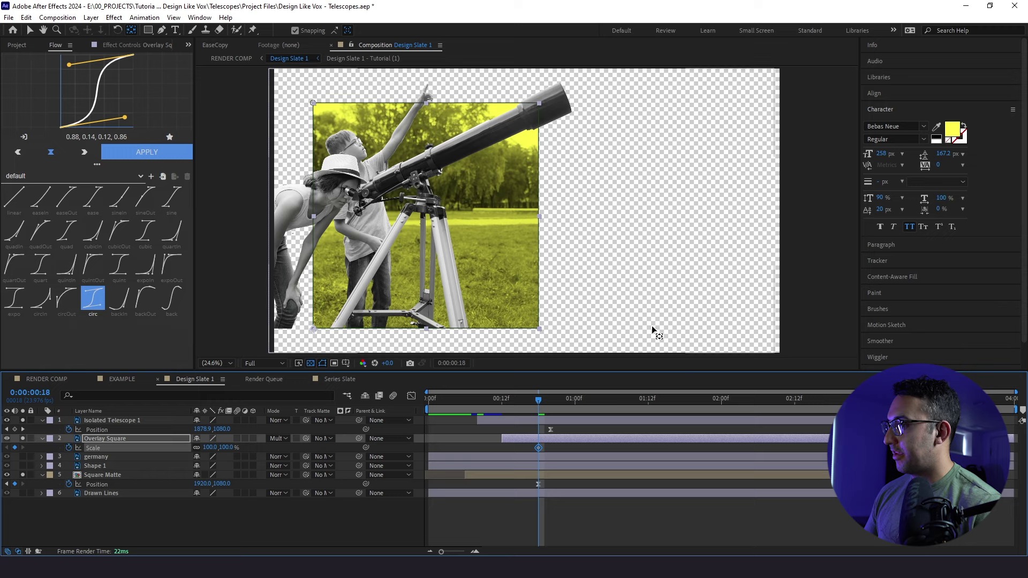
pyautogui.moveTo(538, 403); pyautogui.dragTo(686, 423)
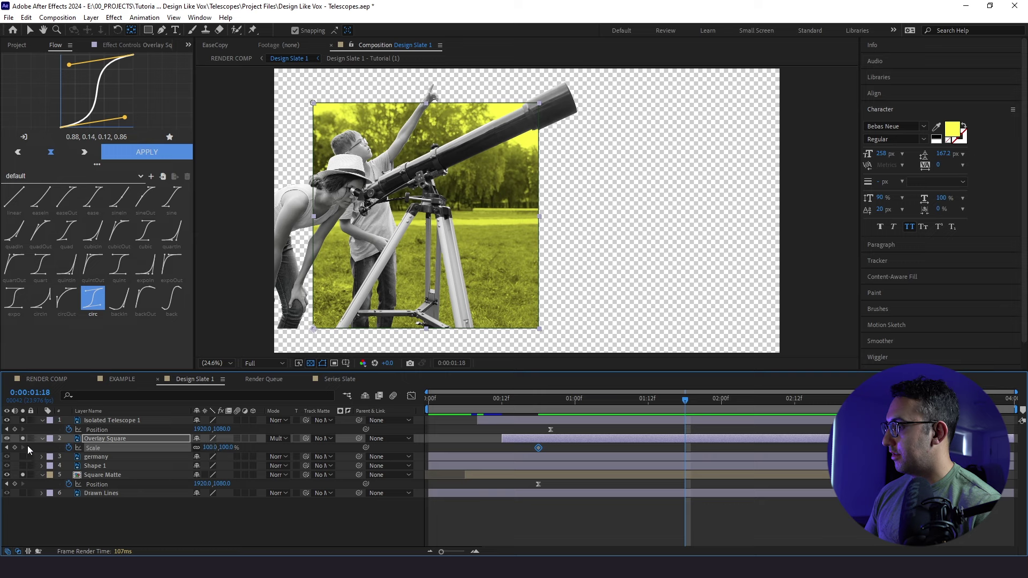
pyautogui.click(8, 448)
pyautogui.write('0')
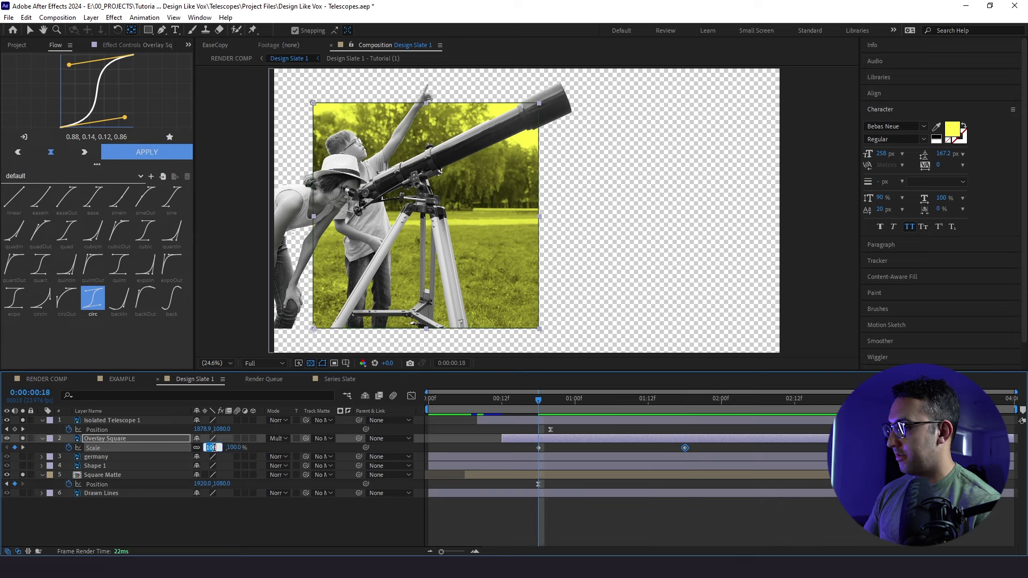
pyautogui.press('Return')
# Apply the circ easing curve to both Overlay Square Scale keyframes and play back the scale-up
pyautogui.moveTo(710, 455); pyautogui.dragTo(500, 445)
pyautogui.click(147, 152)
pyautogui.press('space')
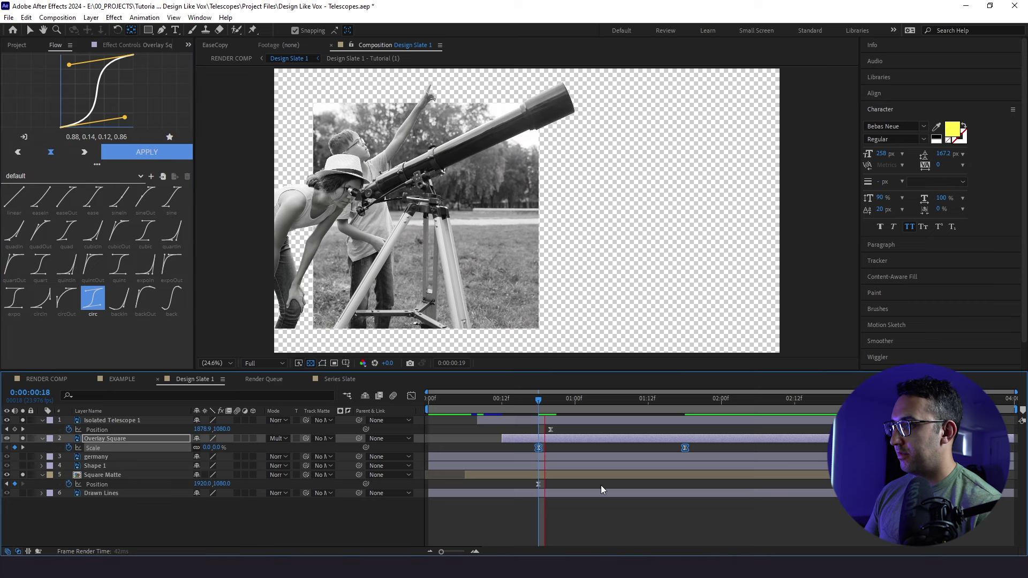
pyautogui.click(532, 407)
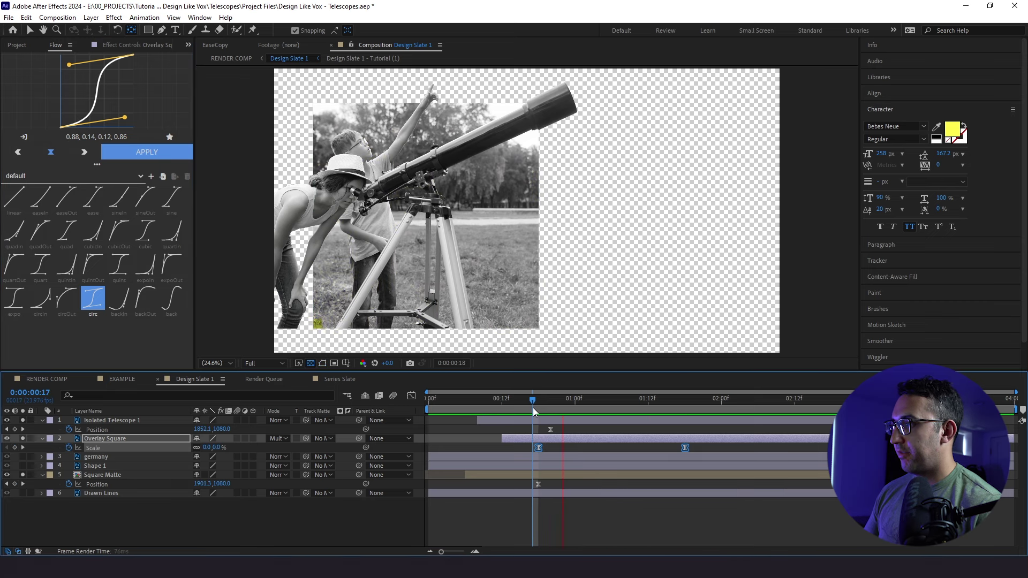
pyautogui.click(541, 400)
pyautogui.press('space')
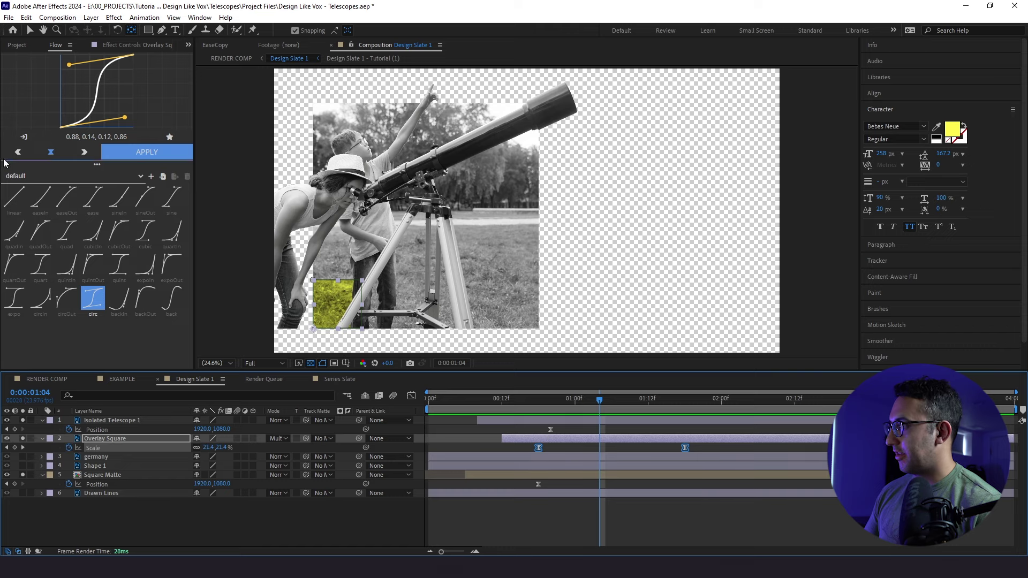
# Shift the Overlay Square layer about 3 frames earlier so it starts at 0:00:00:09, then play back the timing
pyautogui.click(30, 32)
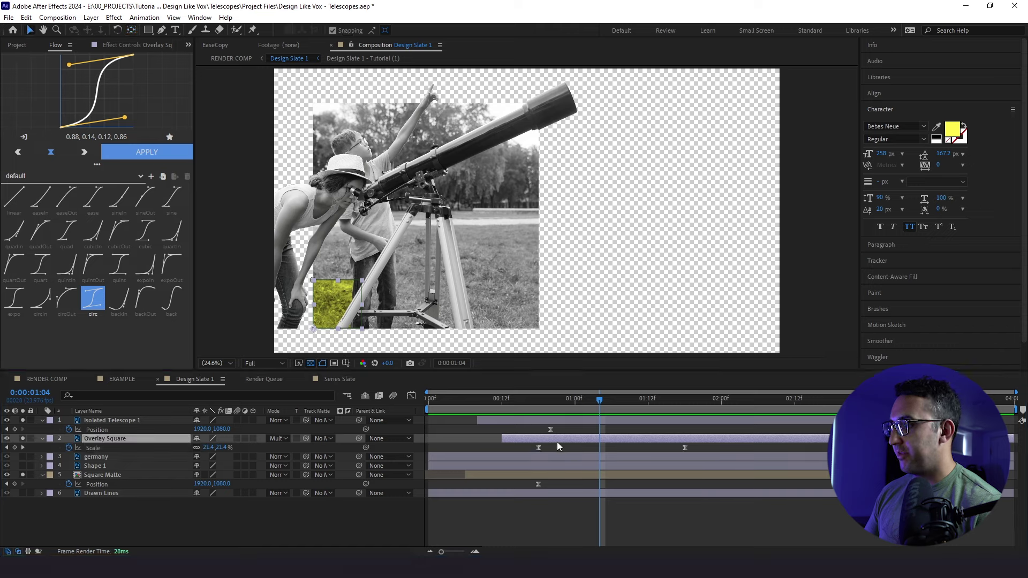
pyautogui.moveTo(558, 443); pyautogui.dragTo(535, 441)
pyautogui.click(473, 401)
pyautogui.click(462, 406)
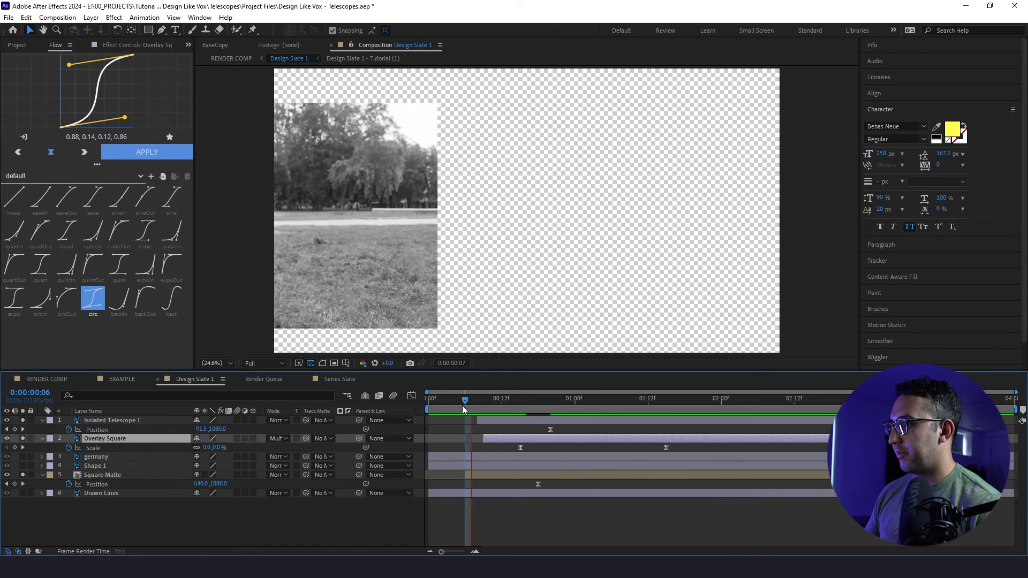
pyautogui.press('space')
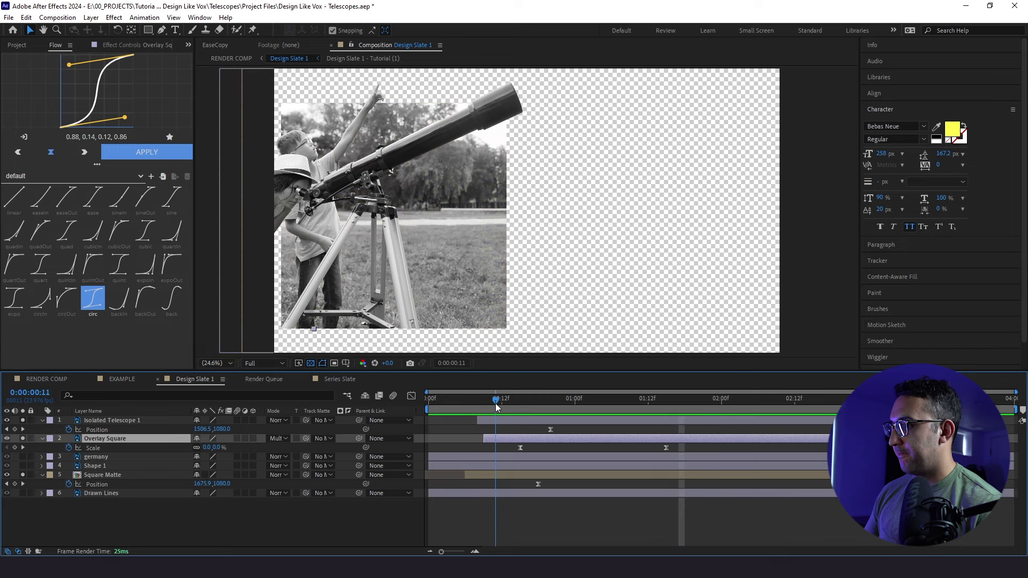
# Shift Overlay Square another 3 frames earlier so it starts at 0:00:00:06, then preview from the beginning
pyautogui.moveTo(515, 438); pyautogui.dragTo(496, 436)
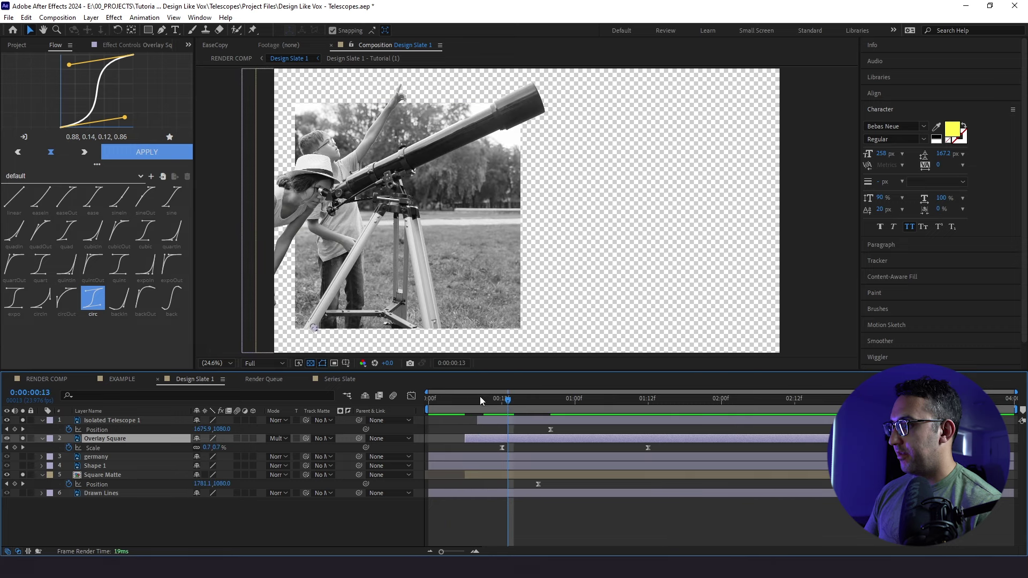
pyautogui.press('Home')
pyautogui.press('space')
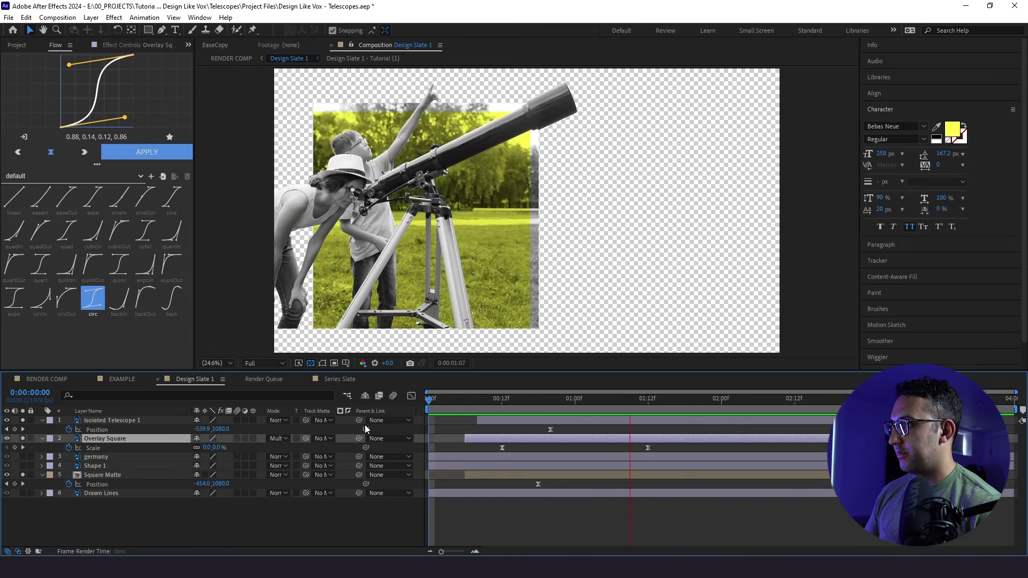
pyautogui.press('space')
# Shorten the overlay's growth by moving its ending Scale keyframe to about 0:00:01:02, then play it from the start
pyautogui.moveTo(648, 448); pyautogui.dragTo(587, 448)
pyautogui.moveTo(507, 408); pyautogui.dragTo(427, 434)
pyautogui.press('space')
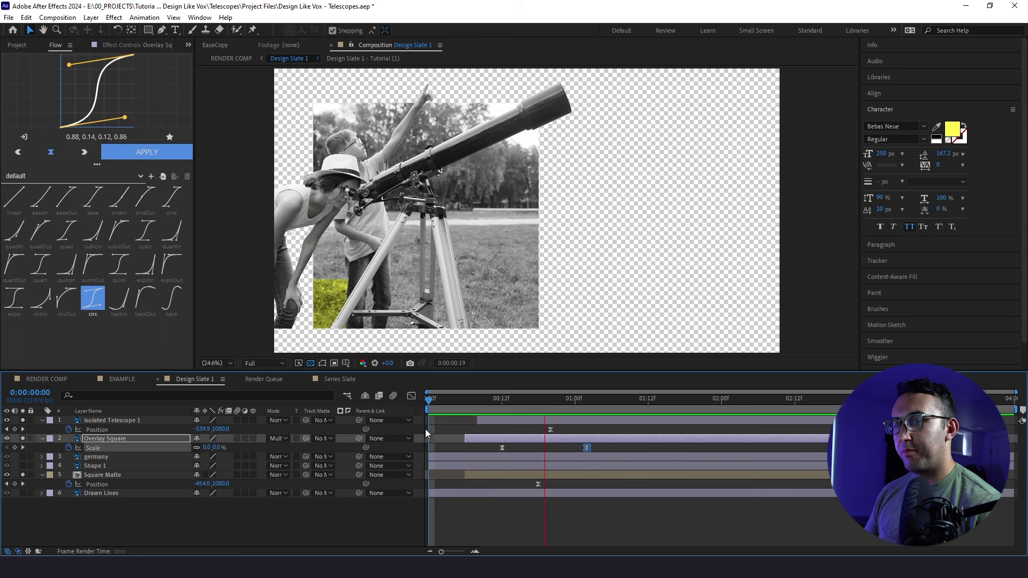
pyautogui.press('space')
# Add an expression to Square Matte's Position with posterizeTime(6) on the first line and wiggle(222,2) on the second
pyautogui.click(124, 503)
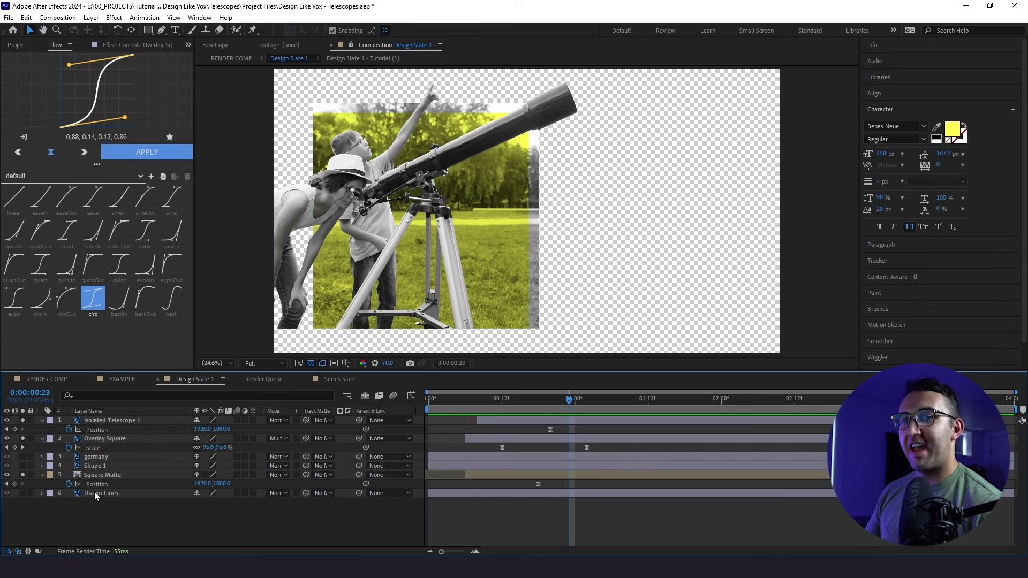
pyautogui.keyDown('alt'); pyautogui.click(69, 484); pyautogui.keyUp('alt')
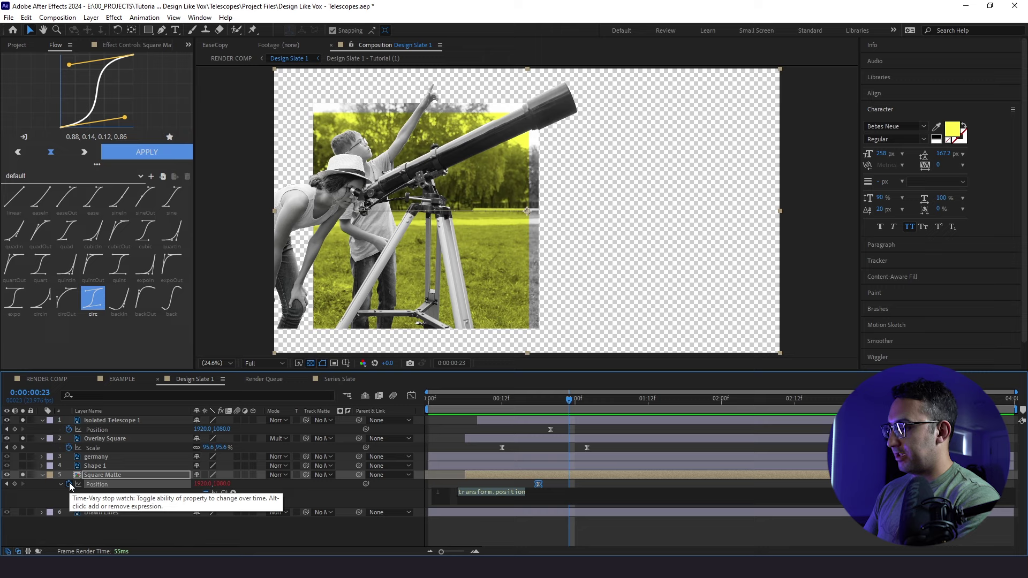
pyautogui.write('posterizeTime()')
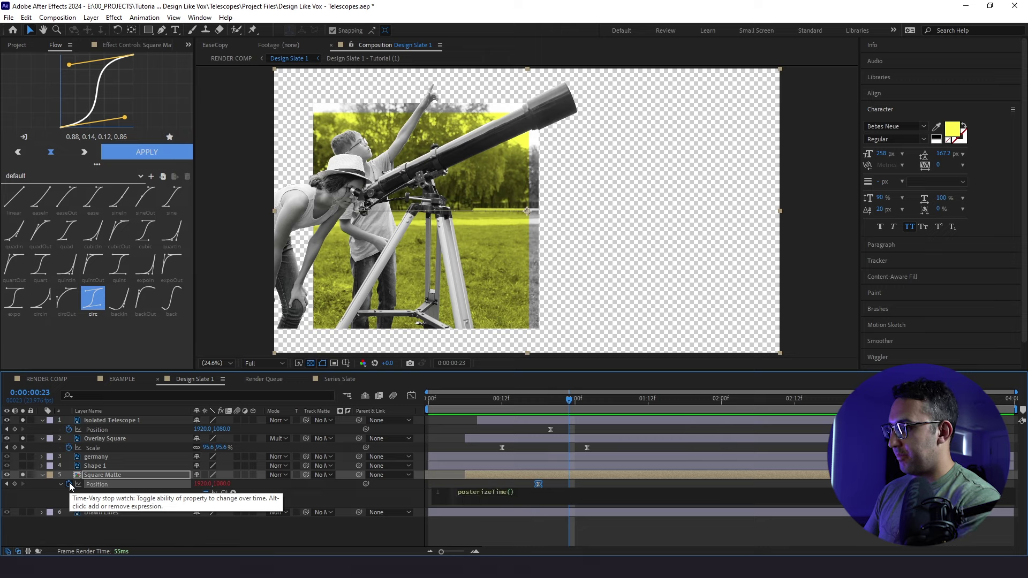
pyautogui.write('wig')
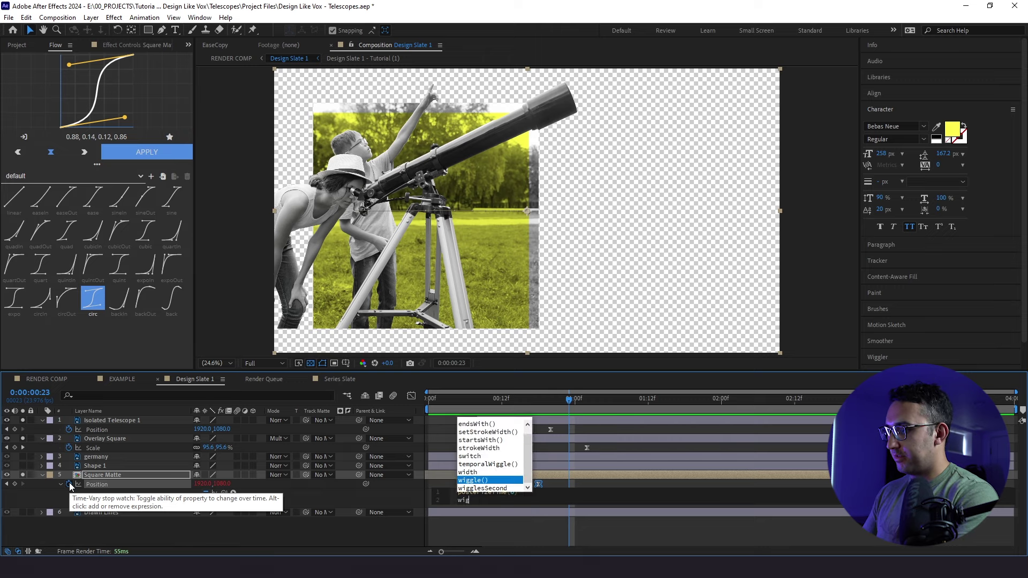
pyautogui.write('gle()222,')
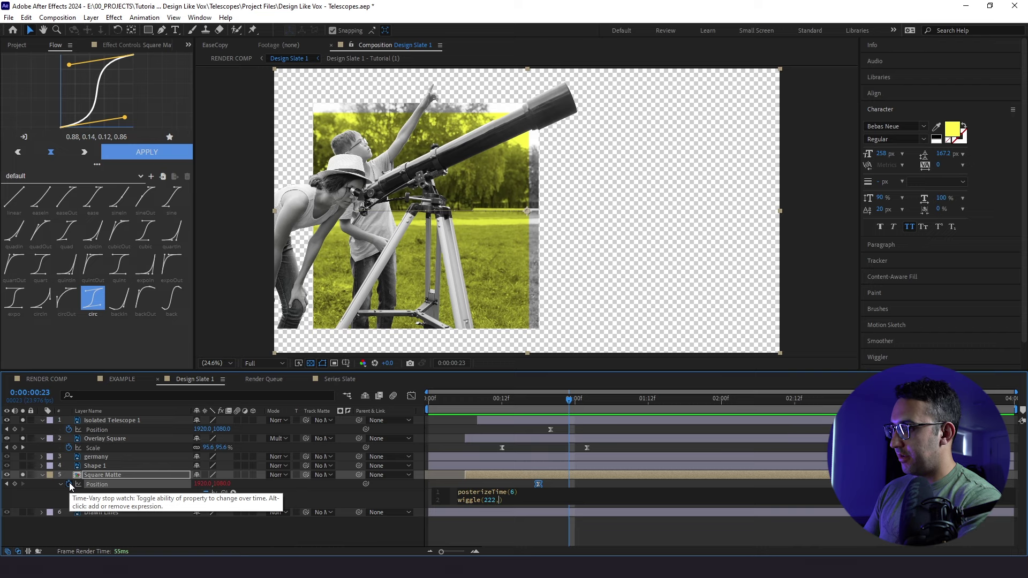
pyautogui.write('2')
pyautogui.click(134, 518)
# Play back the wiggle from the start and unsolo the Isolated Telescope 1 layer to inspect the square's motion
pyautogui.click(454, 404)
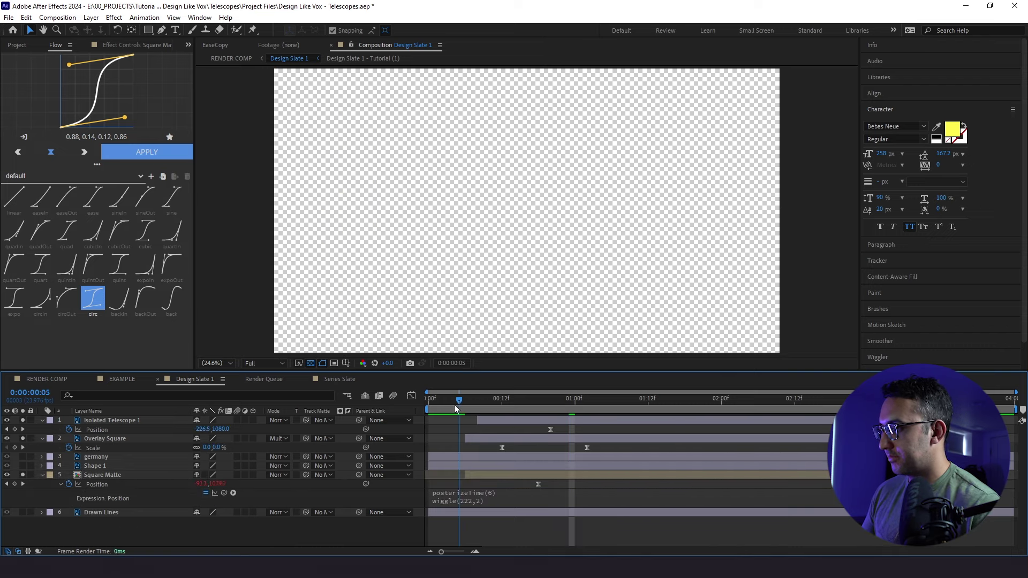
pyautogui.moveTo(454, 403); pyautogui.dragTo(423, 413)
pyautogui.press('space')
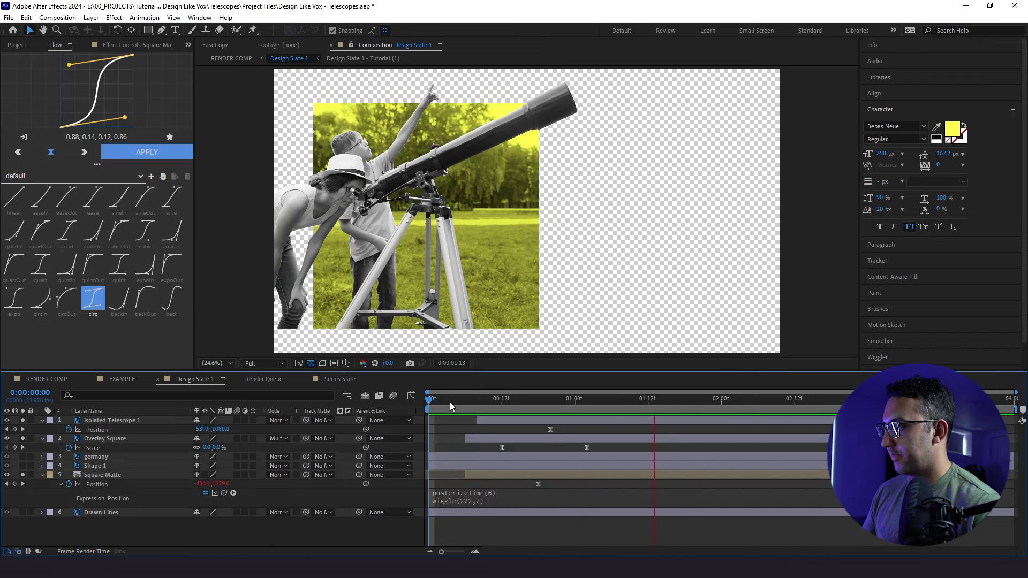
pyautogui.click(23, 420)
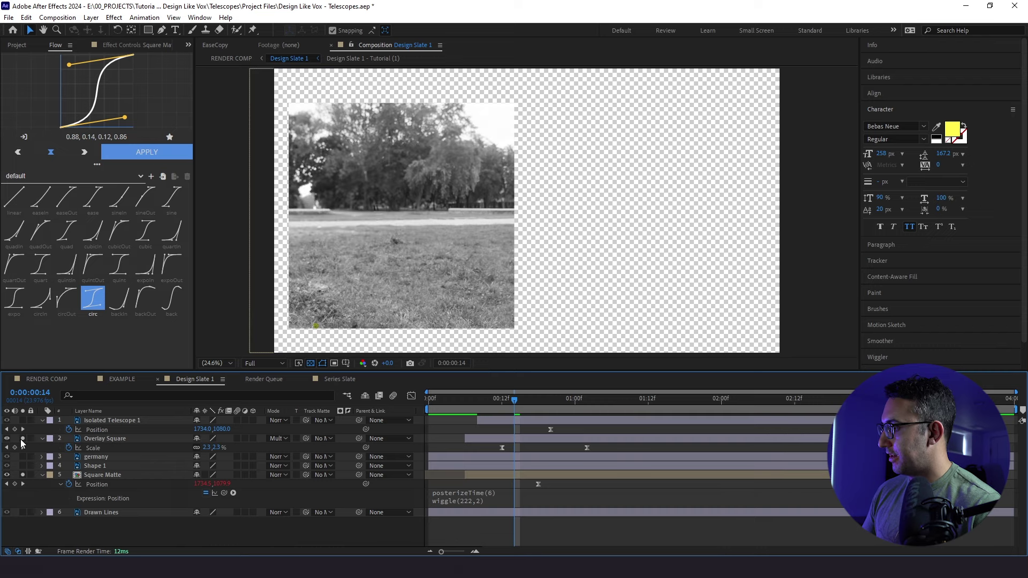
# Play and scrub Square Matte's slide-in between 0:00:00:06 and 0:00:01:13 to examine how strongly the wiggle shakes the square
pyautogui.press('space')
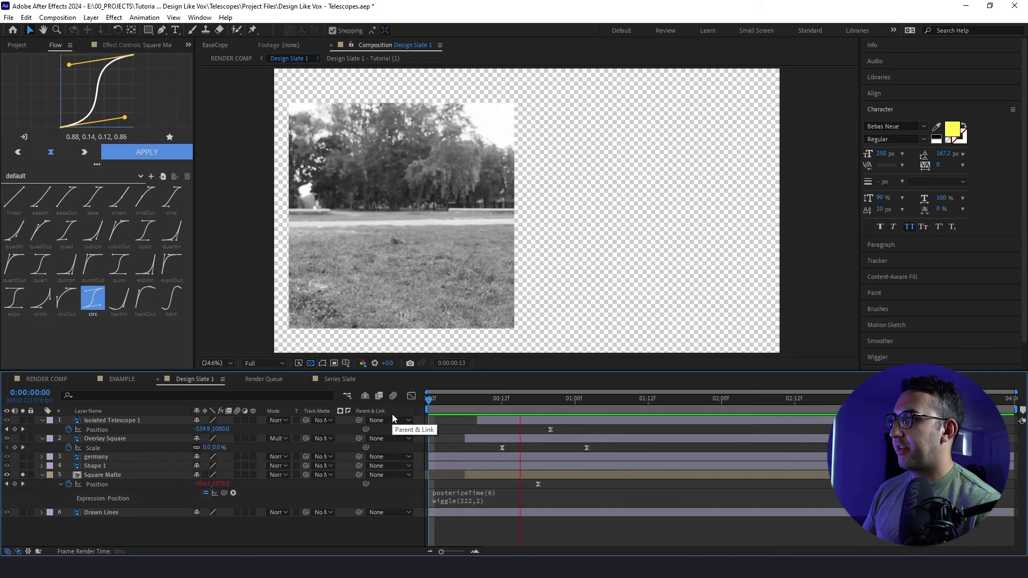
pyautogui.click(466, 399)
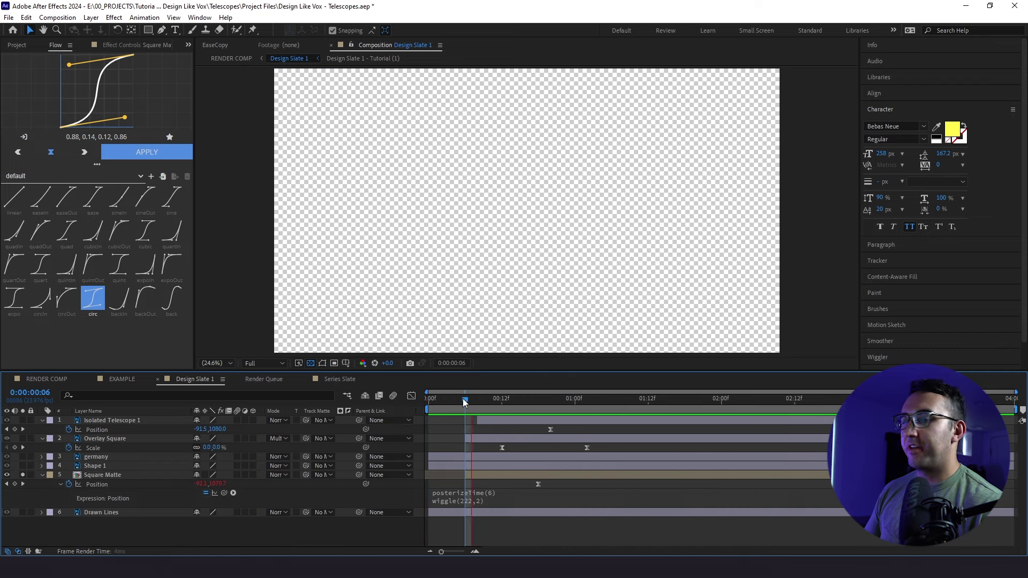
pyautogui.moveTo(464, 403); pyautogui.dragTo(468, 402)
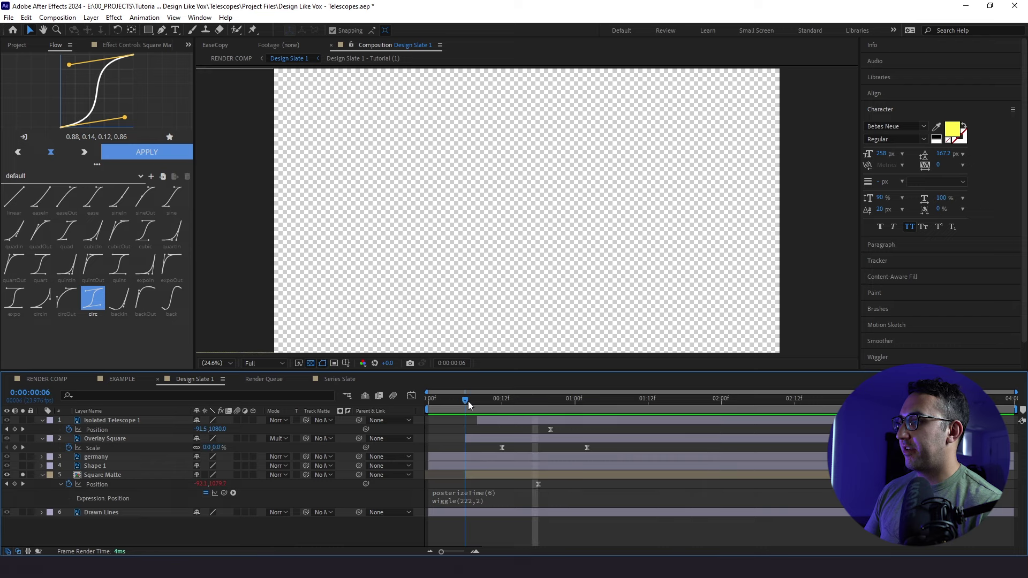
pyautogui.click(488, 438)
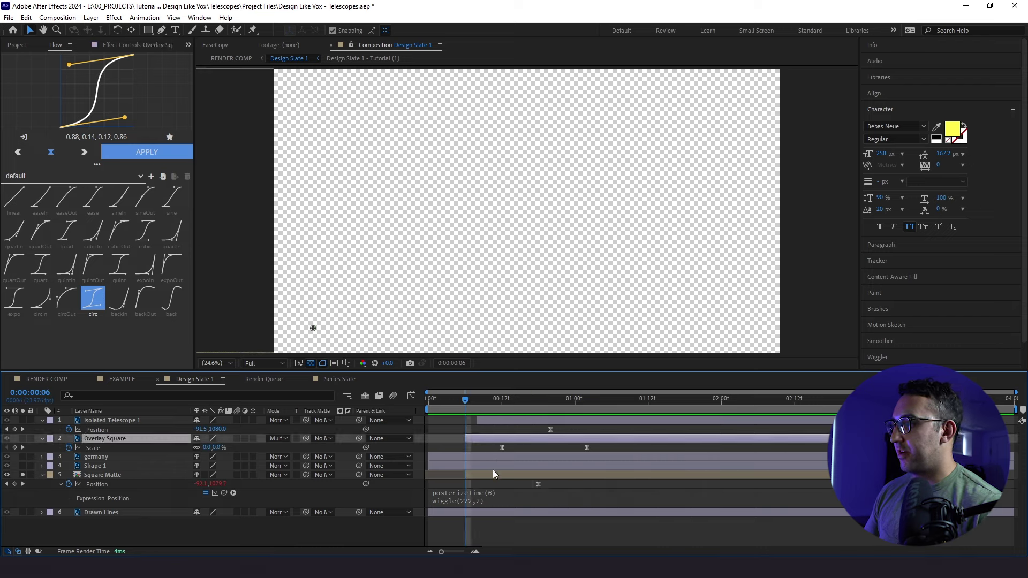
pyautogui.click(492, 474)
pyautogui.click(482, 420)
pyautogui.press('k')
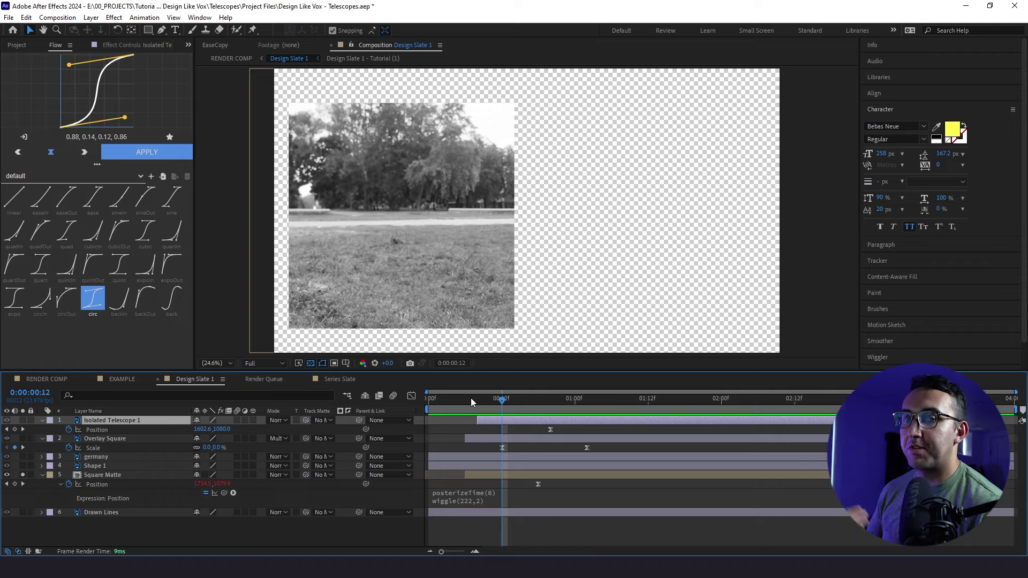
pyautogui.click(465, 400)
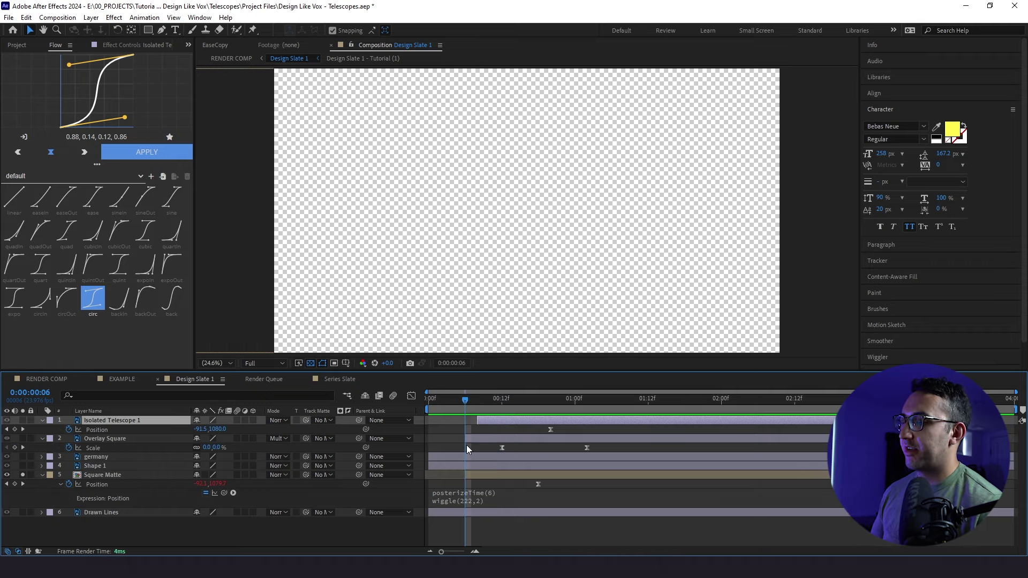
pyautogui.moveTo(466, 408); pyautogui.dragTo(655, 431)
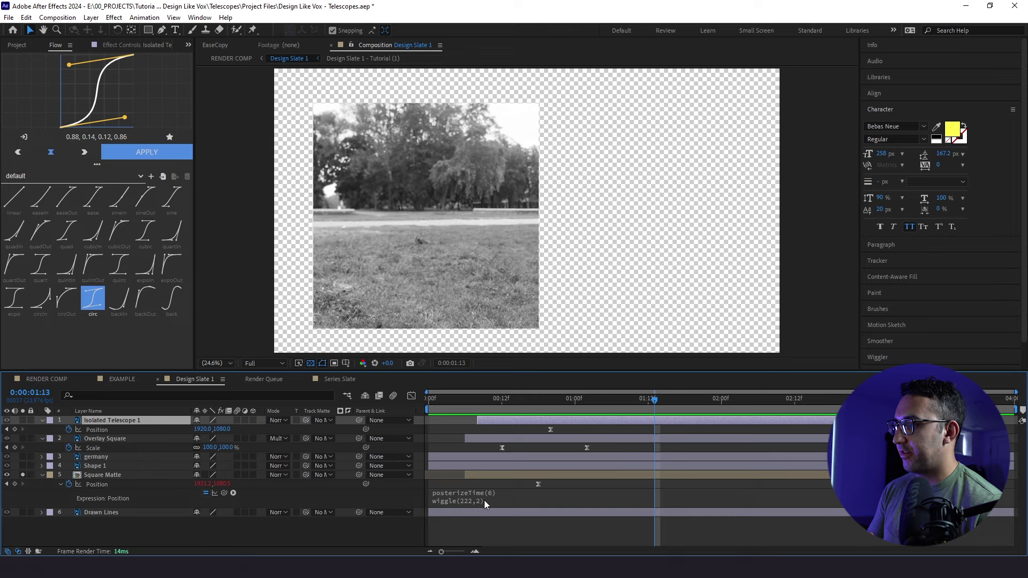
# Change the wiggle line of Square Matte's Position expression to wiggle(200,2) and preview the motion
pyautogui.click(491, 500)
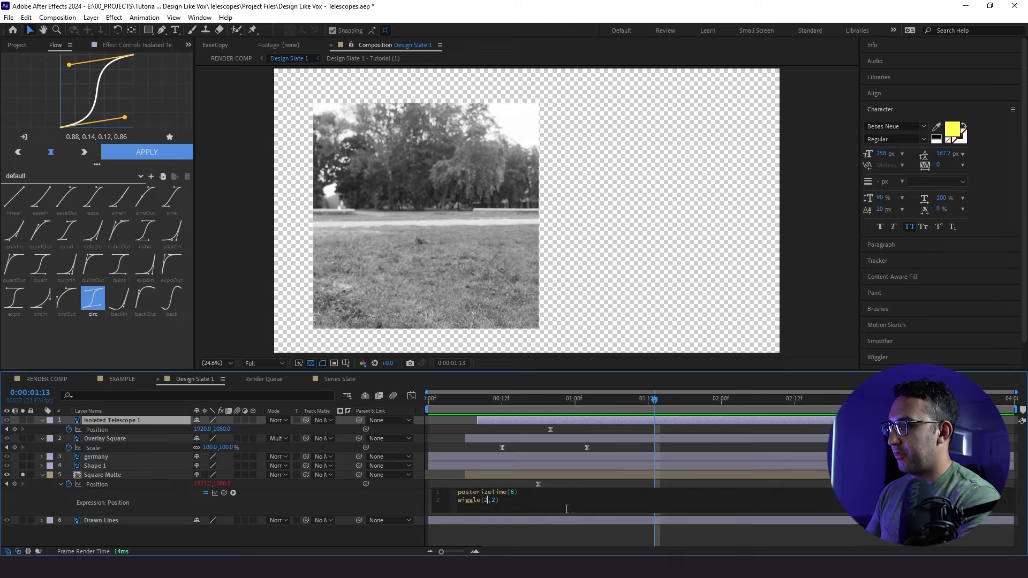
pyautogui.click(620, 460)
pyautogui.click(598, 409)
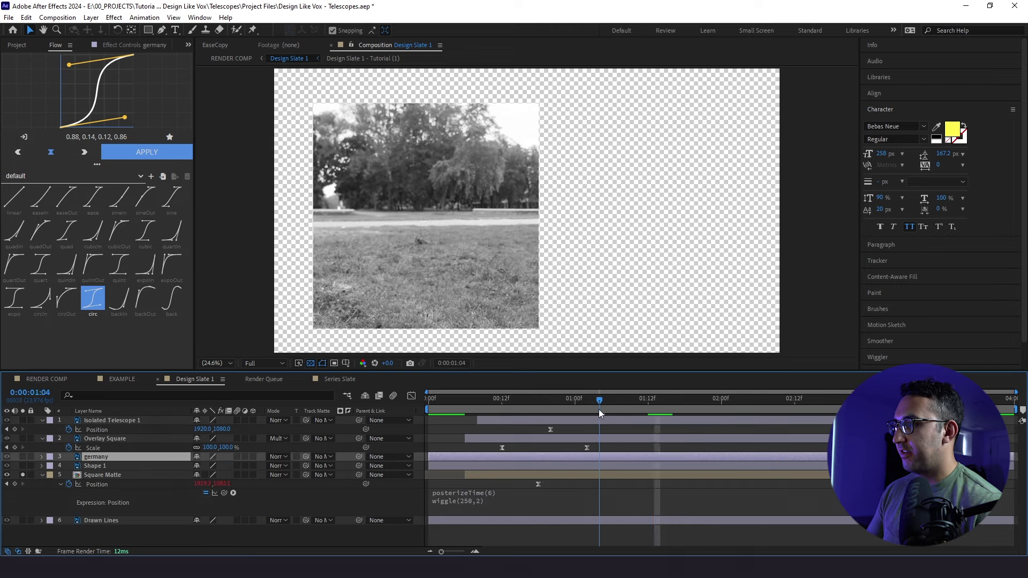
pyautogui.press('space')
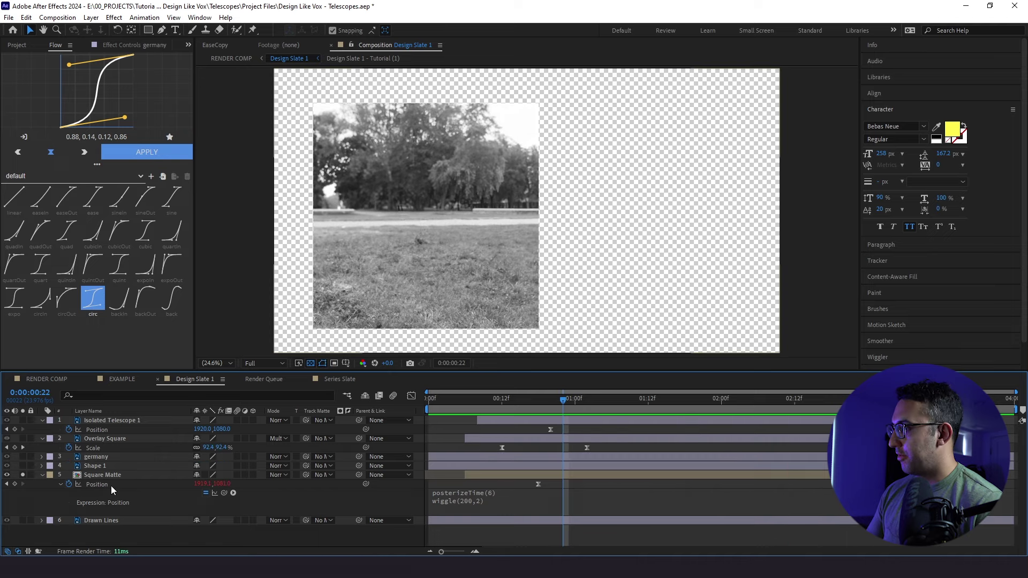
# Copy only the expression from Square Matte's Position and paste it onto Overlay Square's Scale and Isolated Telescope 1's Position
pyautogui.rightClick(111, 486)
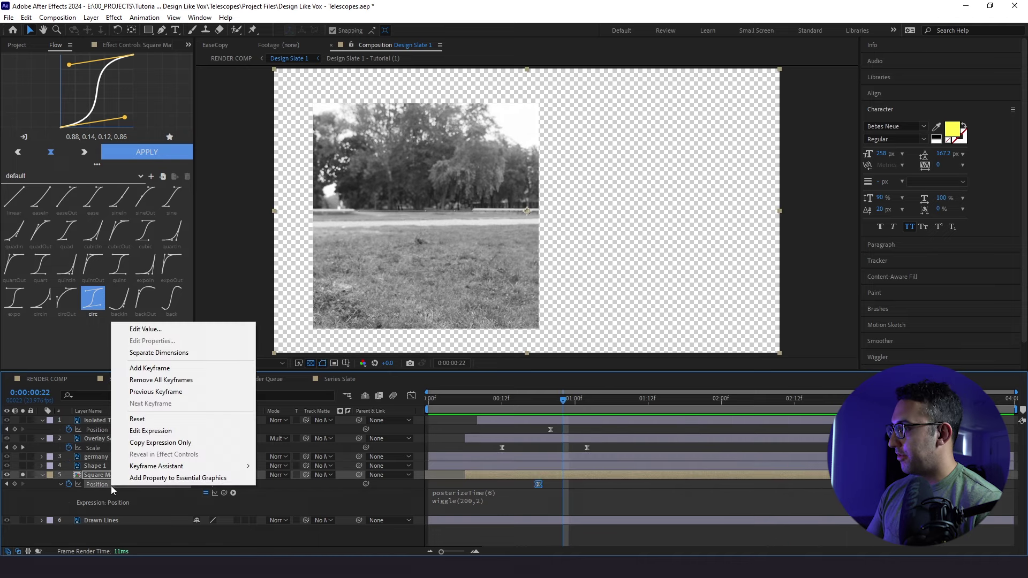
pyautogui.click(148, 446)
pyautogui.click(100, 446)
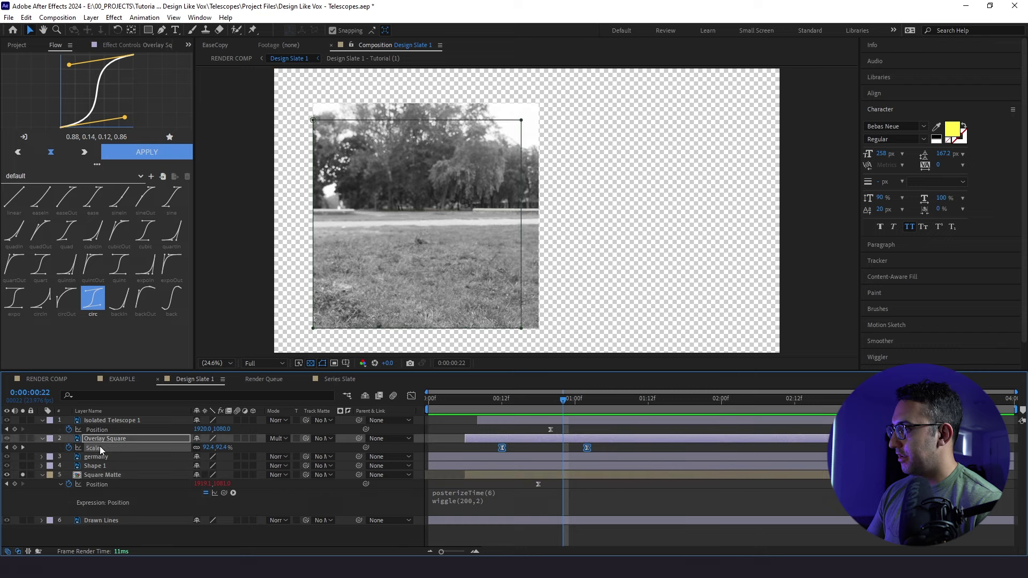
pyautogui.hotkey('ctrl', 'v')
pyautogui.click(97, 429)
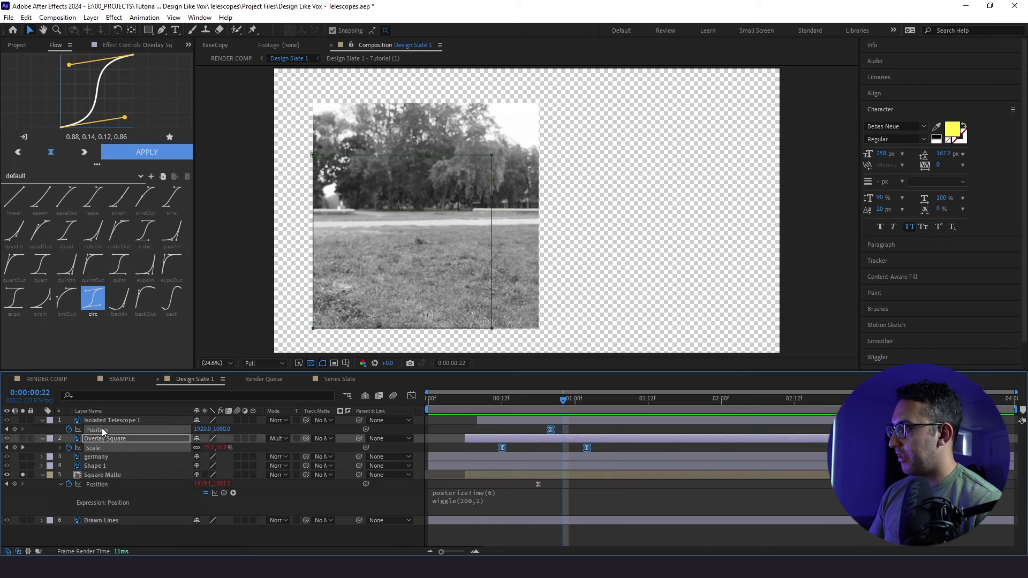
pyautogui.hotkey('ctrl', 'v')
# Solo Overlay Square and Isolated Telescope 1 alongside Square Matte and preview their combined motion
pyautogui.click(24, 439)
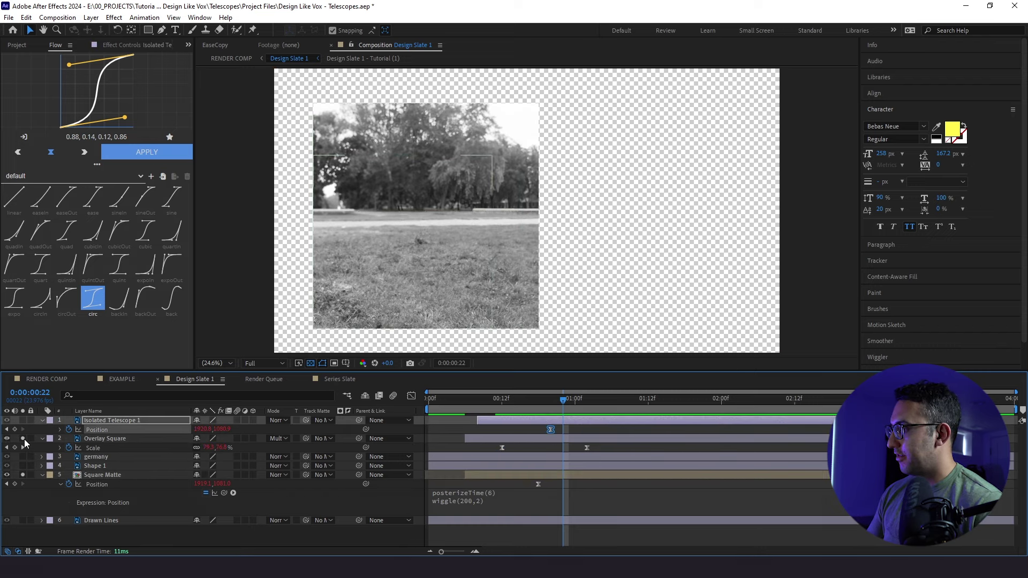
pyautogui.click(22, 420)
pyautogui.click(443, 401)
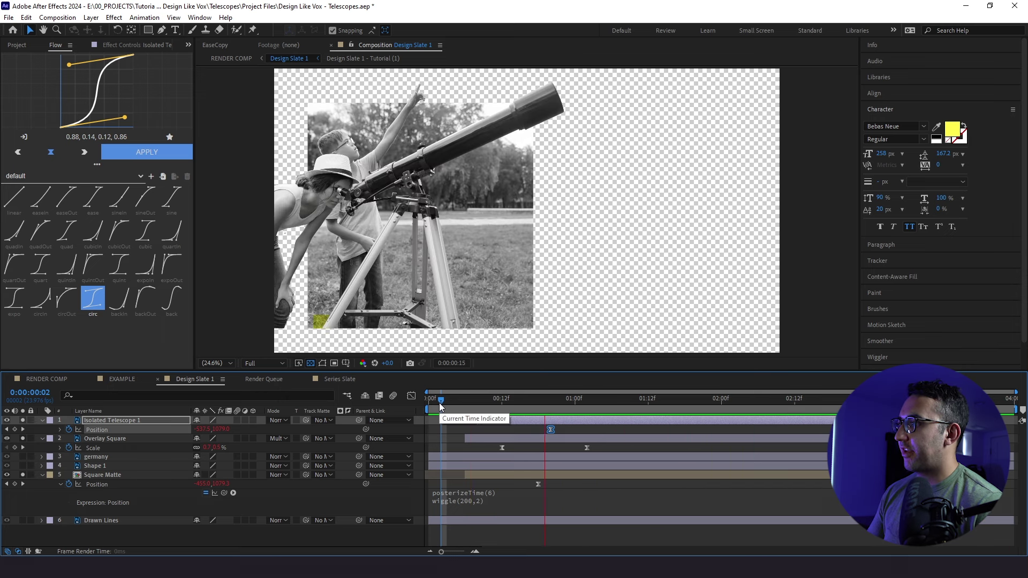
pyautogui.press('space')
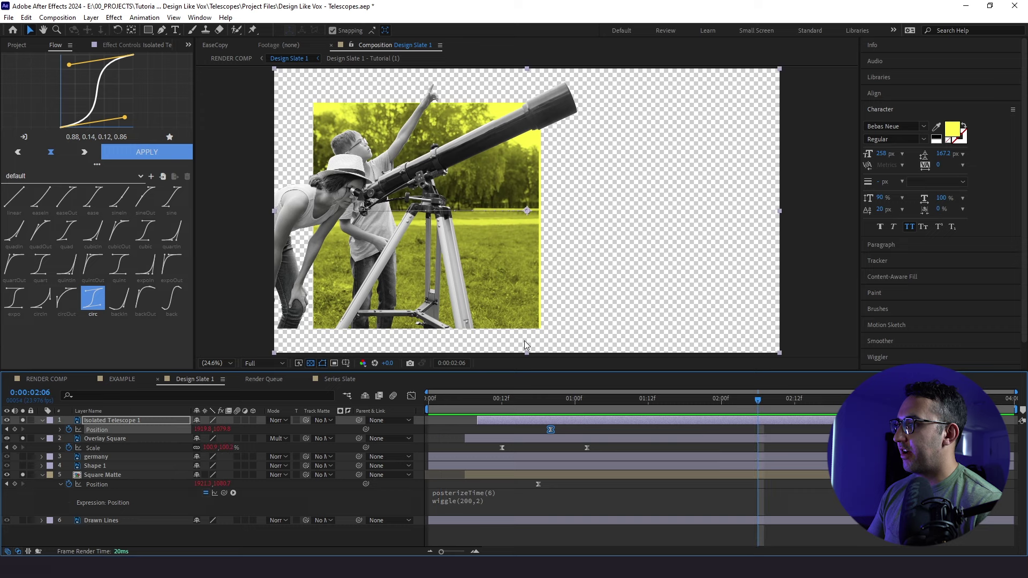
pyautogui.moveTo(589, 399); pyautogui.dragTo(577, 422)
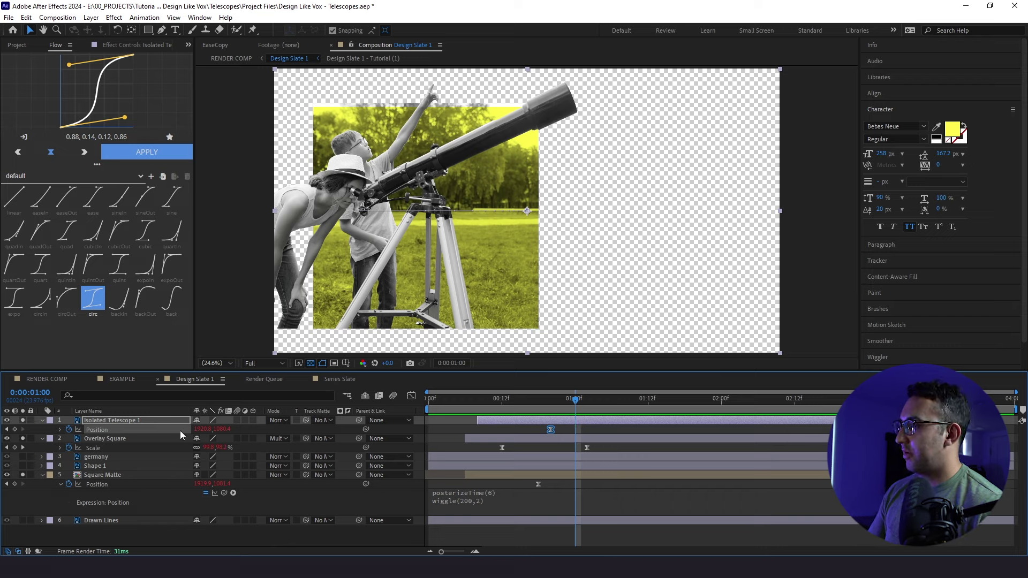
# Check Overlay Square's growth past its ending Scale keyframe and assign Square Matte as its track matte
pyautogui.click(112, 438)
pyautogui.moveTo(569, 399); pyautogui.dragTo(585, 408)
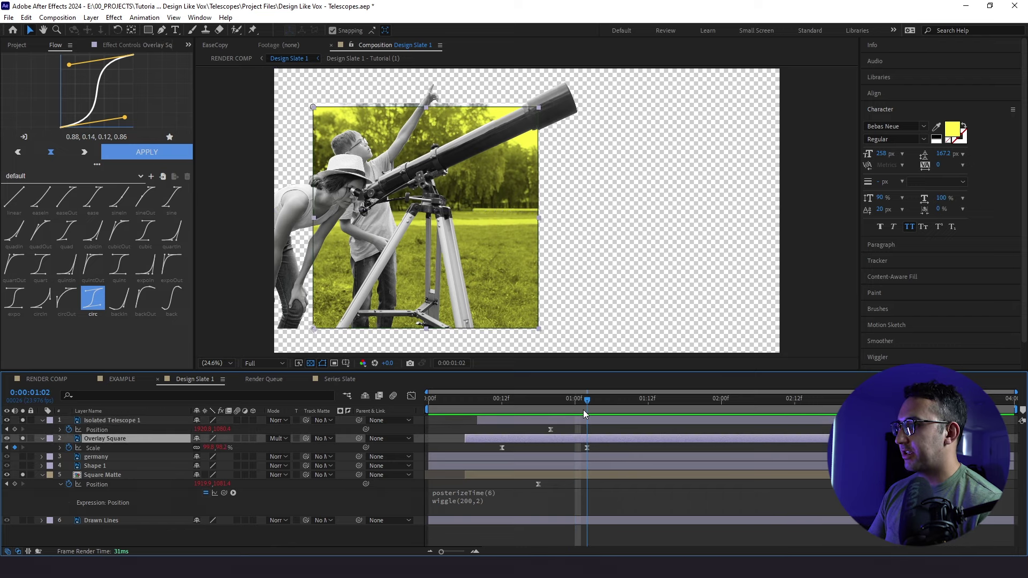
pyautogui.press('space')
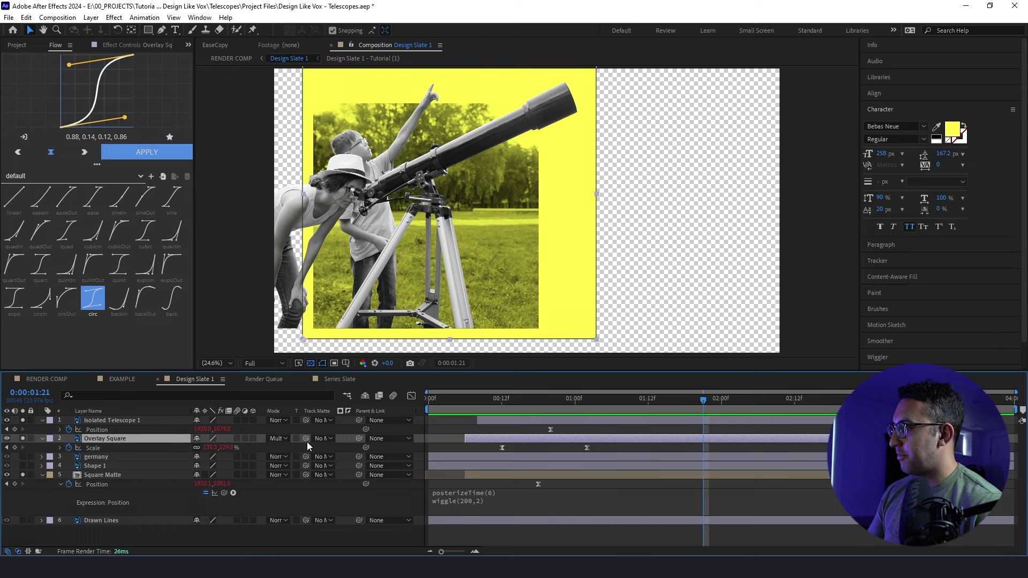
pyautogui.moveTo(307, 442); pyautogui.dragTo(155, 477)
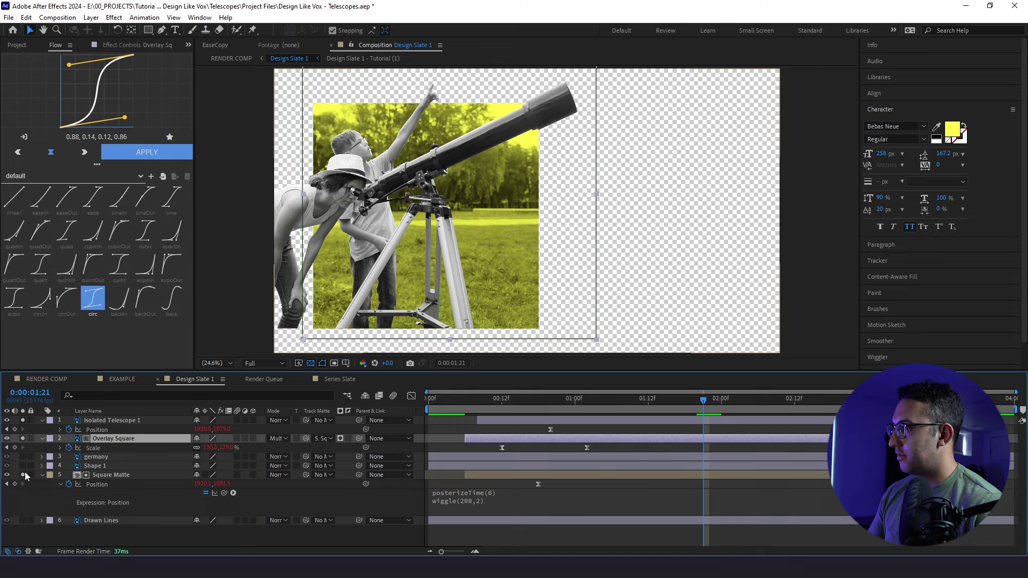
# Unsolo all layers, collapse their properties and preview the complete slate from near its beginning
pyautogui.hotkey('ctrl', 'shift', 'a')
pyautogui.press('u')
pyautogui.press('space')
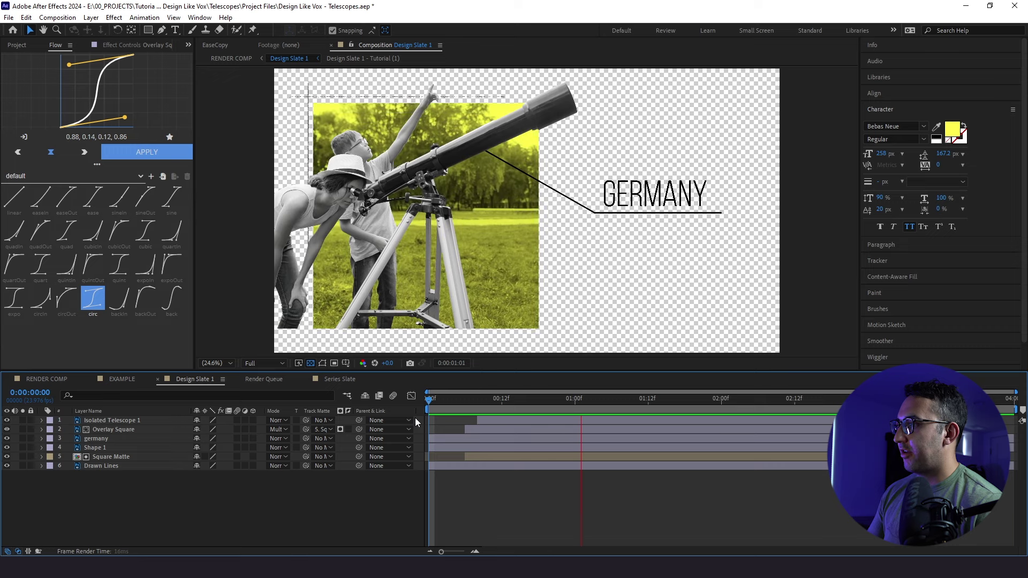
pyautogui.click(438, 402)
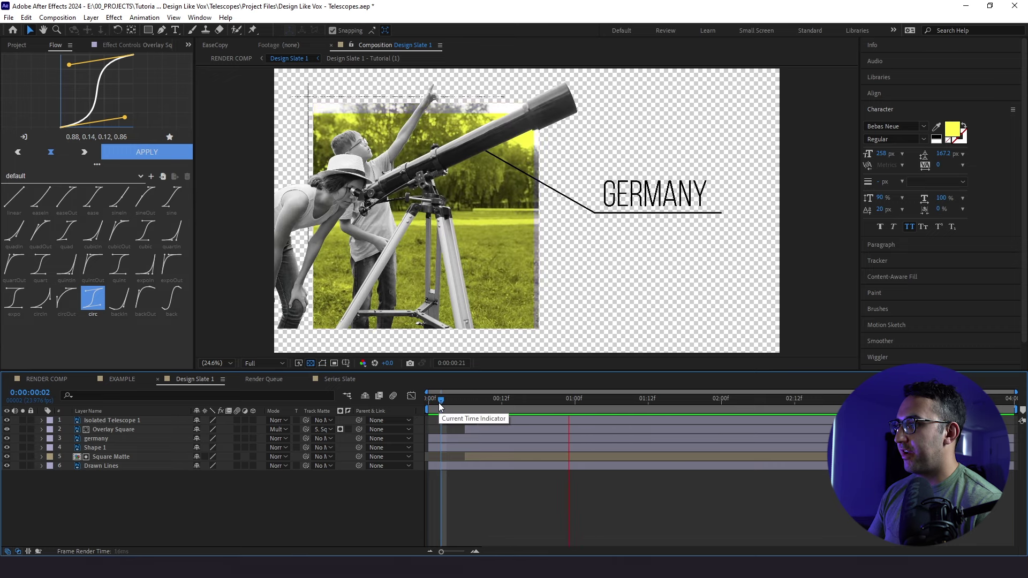
pyautogui.click(445, 403)
pyautogui.press('space')
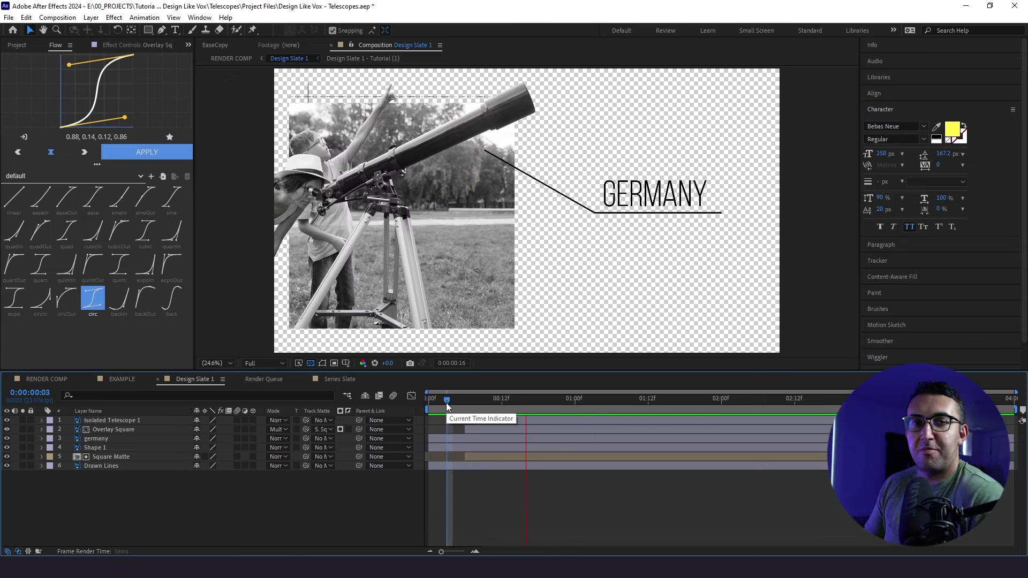
# Shift Isolated Telescope 1 one frame later so it starts at about 0:00:00:09, and preview from the beginning
pyautogui.click(102, 420)
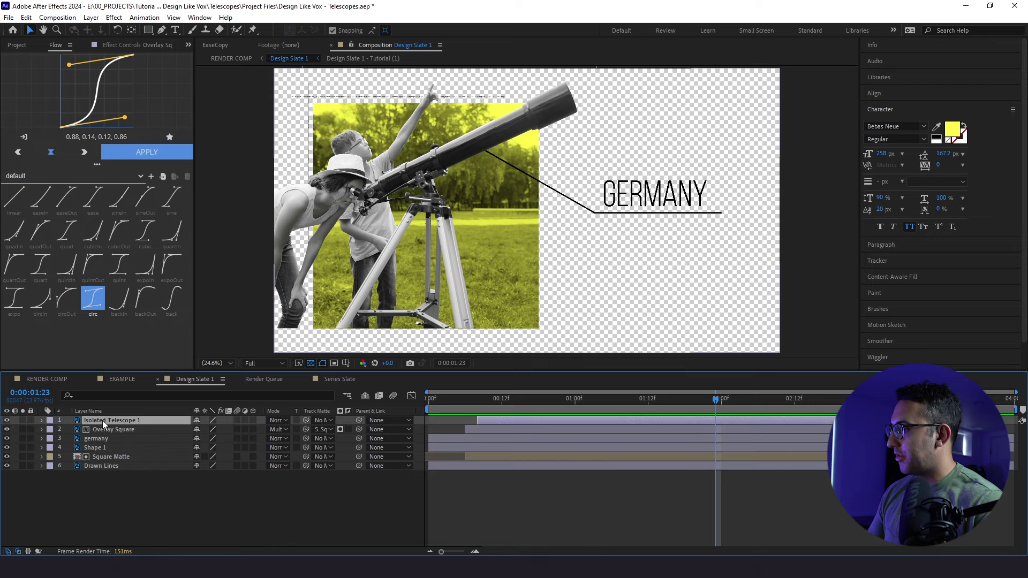
pyautogui.moveTo(498, 422); pyautogui.dragTo(504, 422)
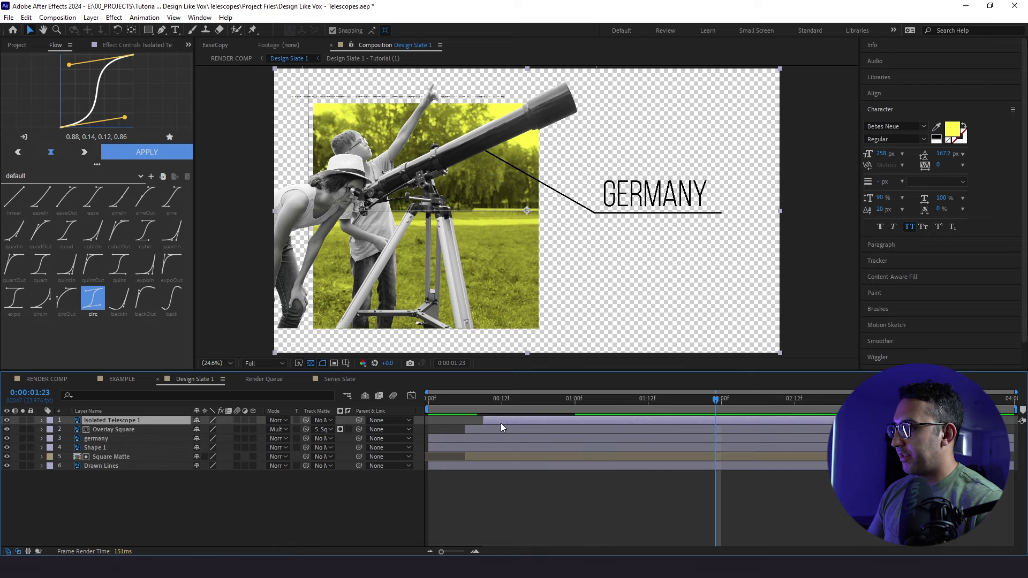
pyautogui.press('Home')
pyautogui.press('space')
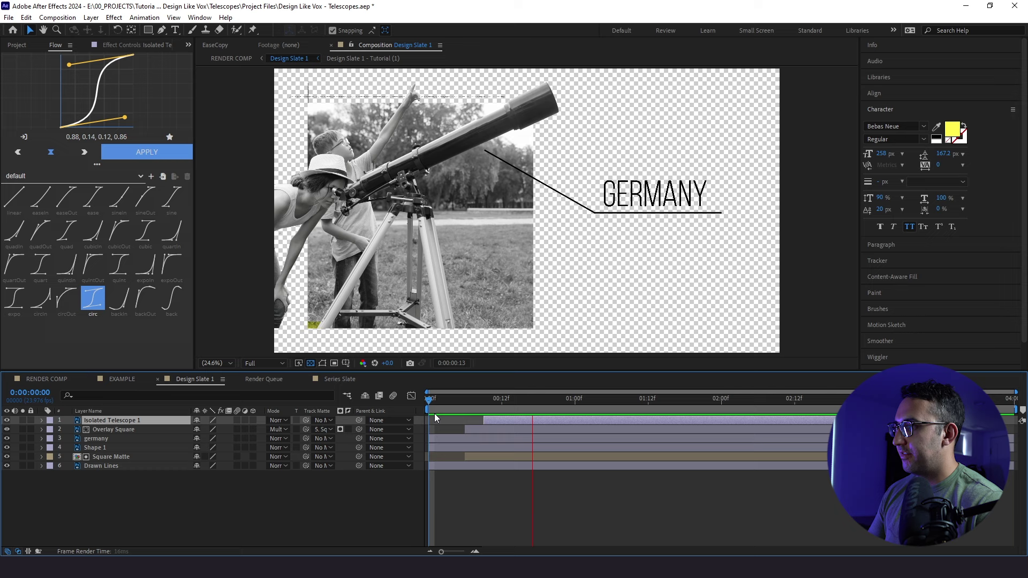
# Move Isolated Telescope 1 further along so it starts at about 0:00:00:14, replay the slate and deselect the layer
pyautogui.click(464, 405)
pyautogui.moveTo(492, 421); pyautogui.dragTo(498, 420)
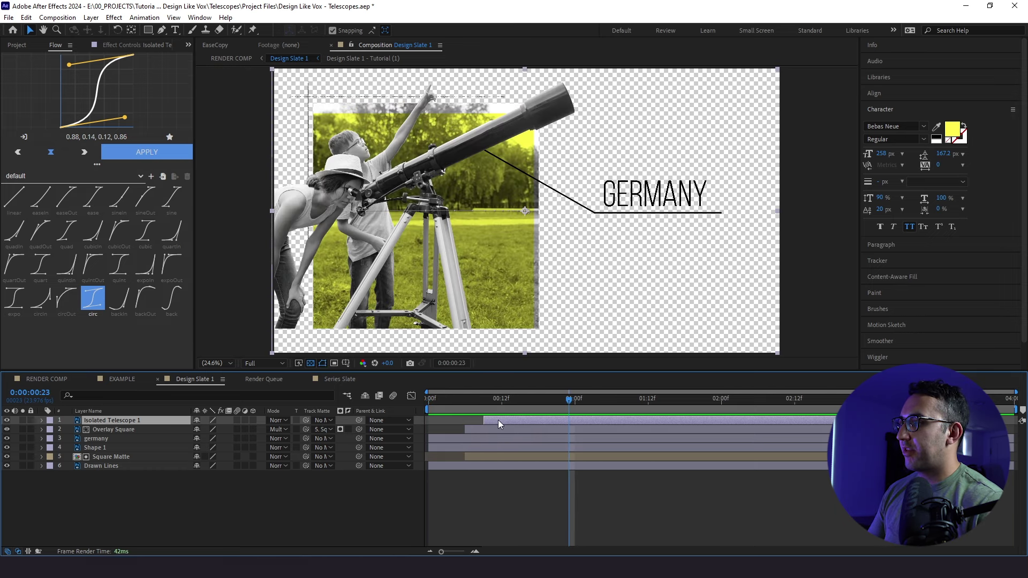
pyautogui.press('Home')
pyautogui.press('space')
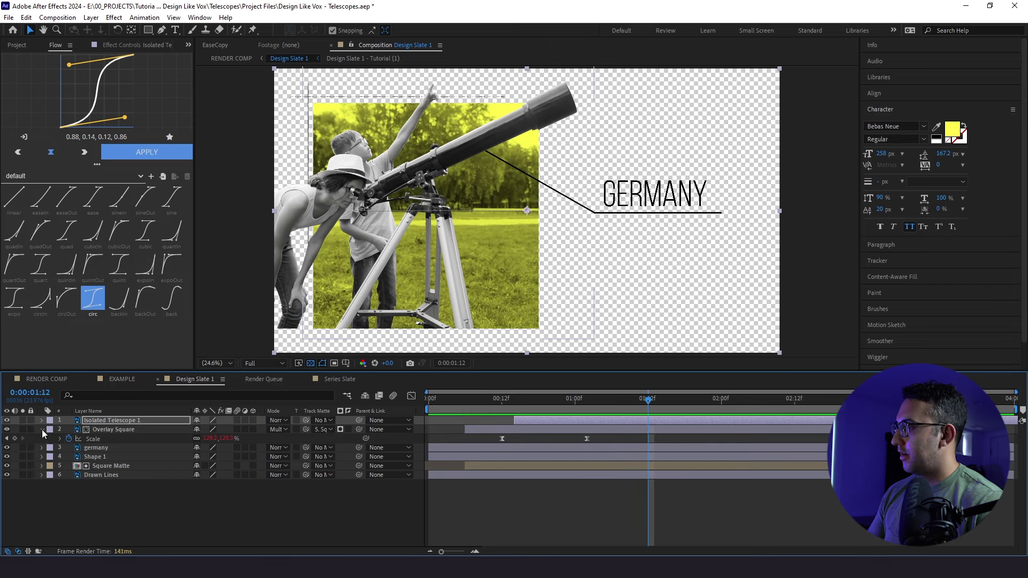
pyautogui.click(103, 509)
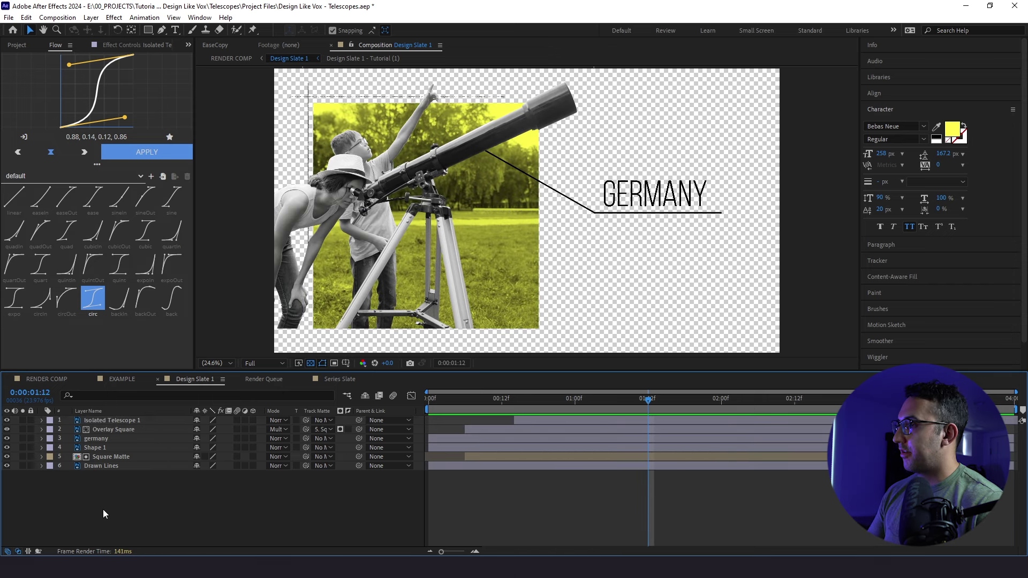
# Turn off the transparency grid and change the composition's background color to white
pyautogui.click(311, 364)
pyautogui.click(58, 17)
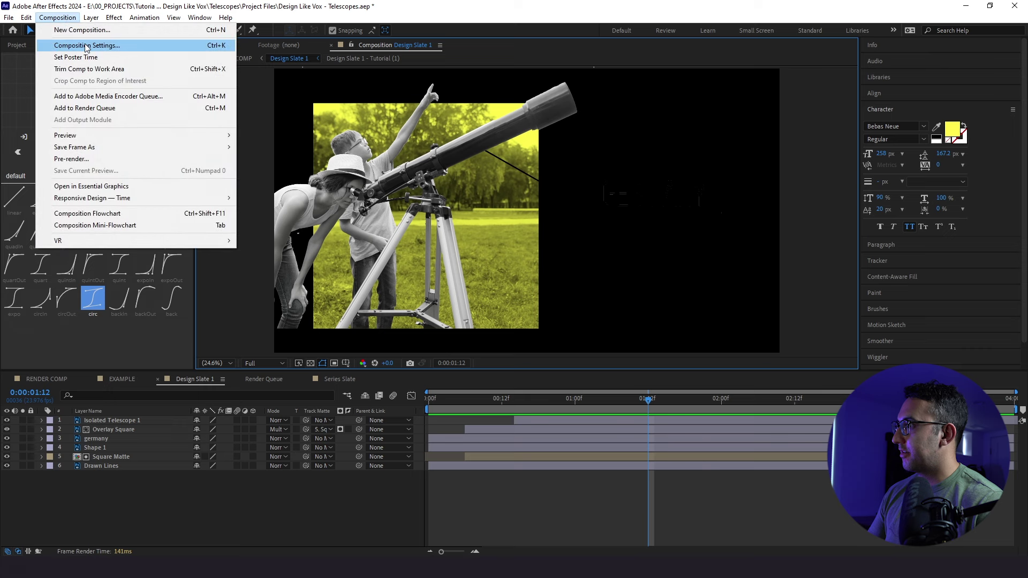
pyautogui.click(75, 44)
pyautogui.click(385, 347)
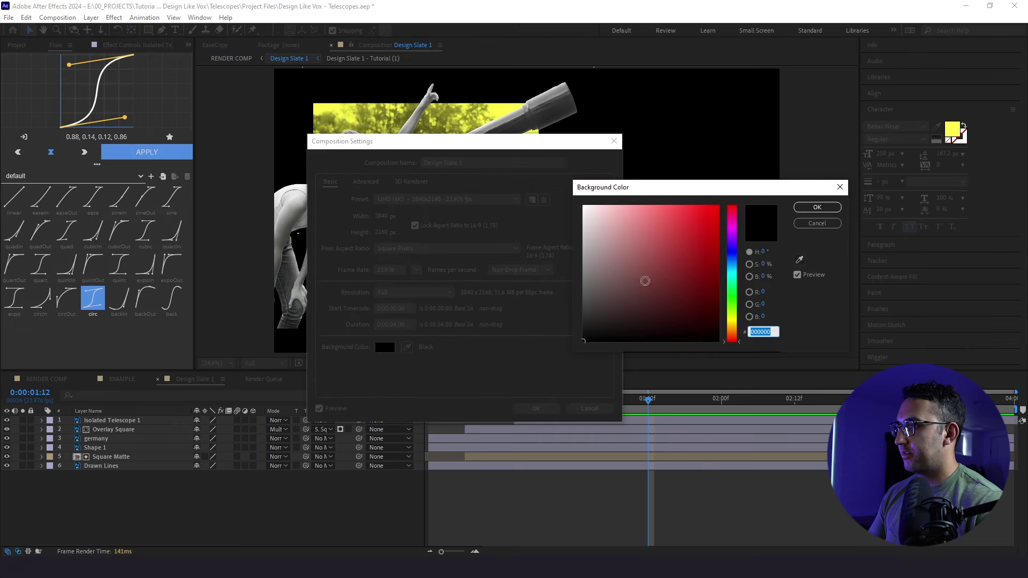
pyautogui.moveTo(645, 282); pyautogui.dragTo(584, 206)
pyautogui.click(817, 207)
pyautogui.click(535, 408)
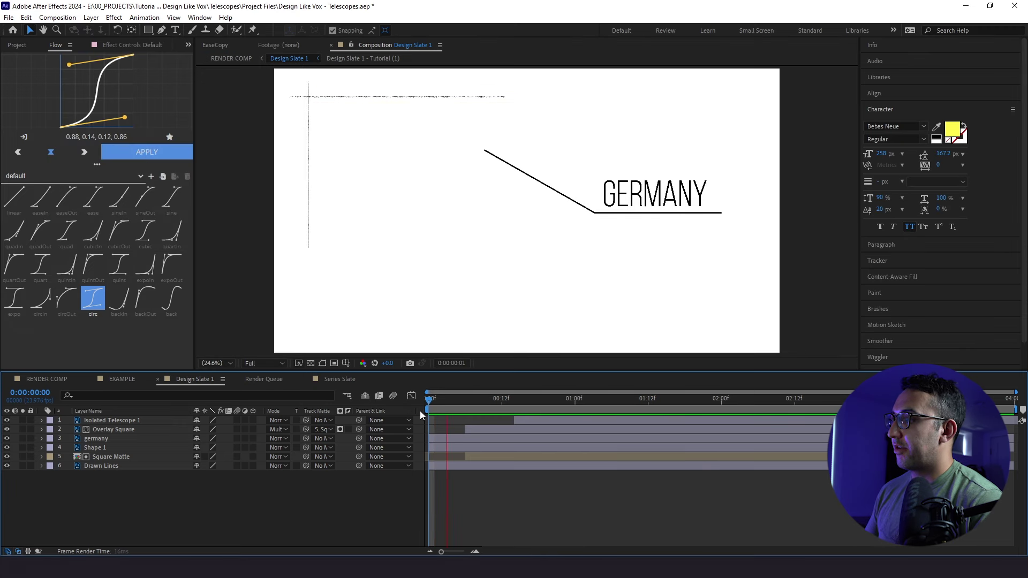
# Preview the slate on the white background and solo the Drawn Lines layer
pyautogui.press('space')
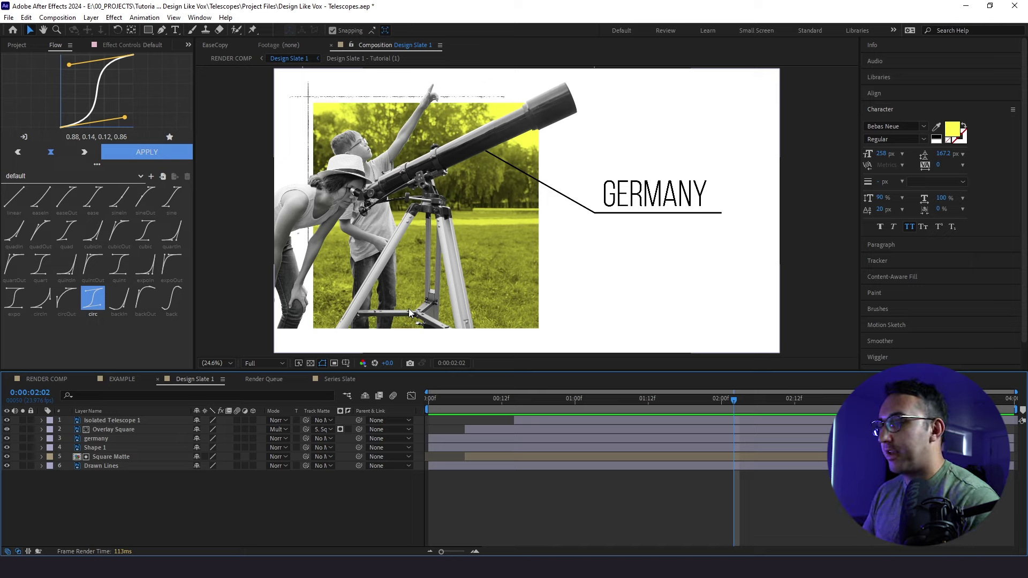
pyautogui.click(447, 398)
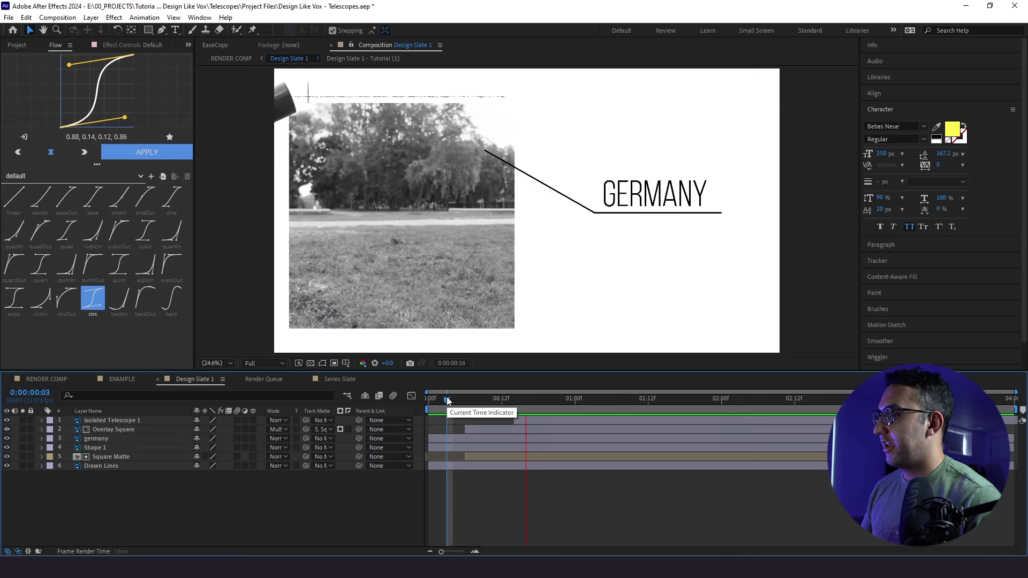
pyautogui.click(22, 466)
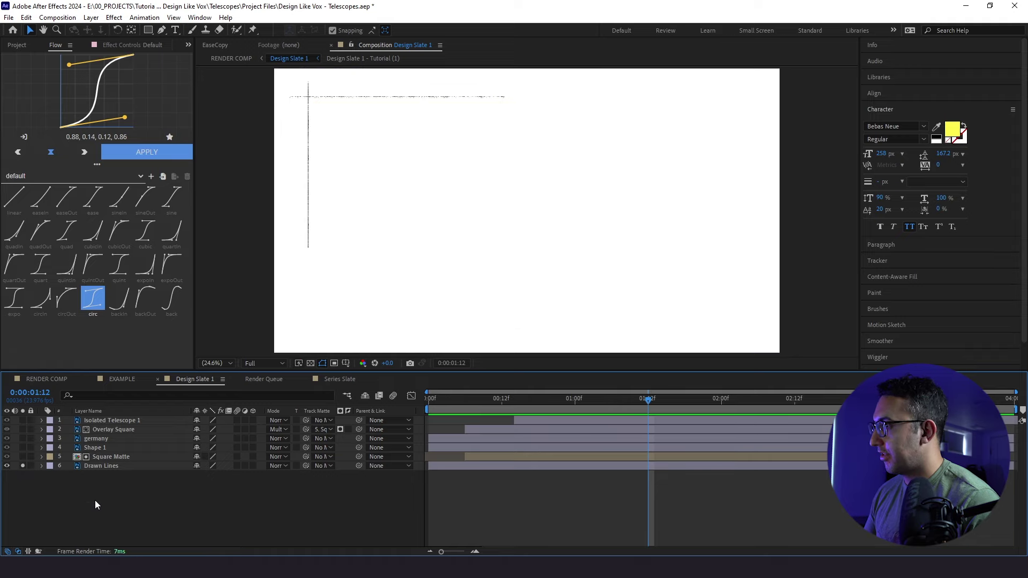
# Draw a straight vertical path with the Pen tool over the vertical drawn line, extending slightly past both ends
pyautogui.click(162, 31)
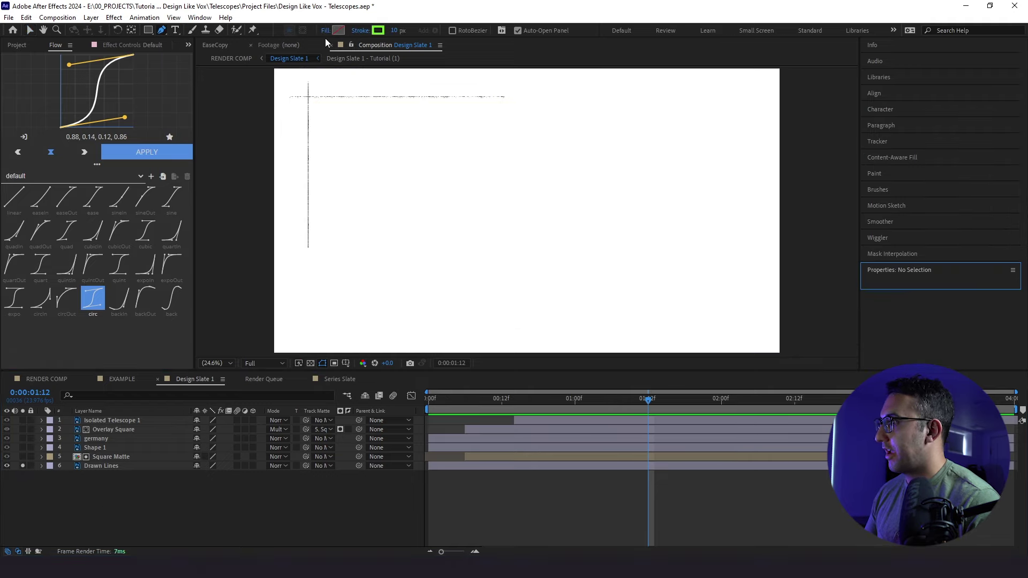
pyautogui.scroll(2, 392, 166)
pyautogui.press('h')
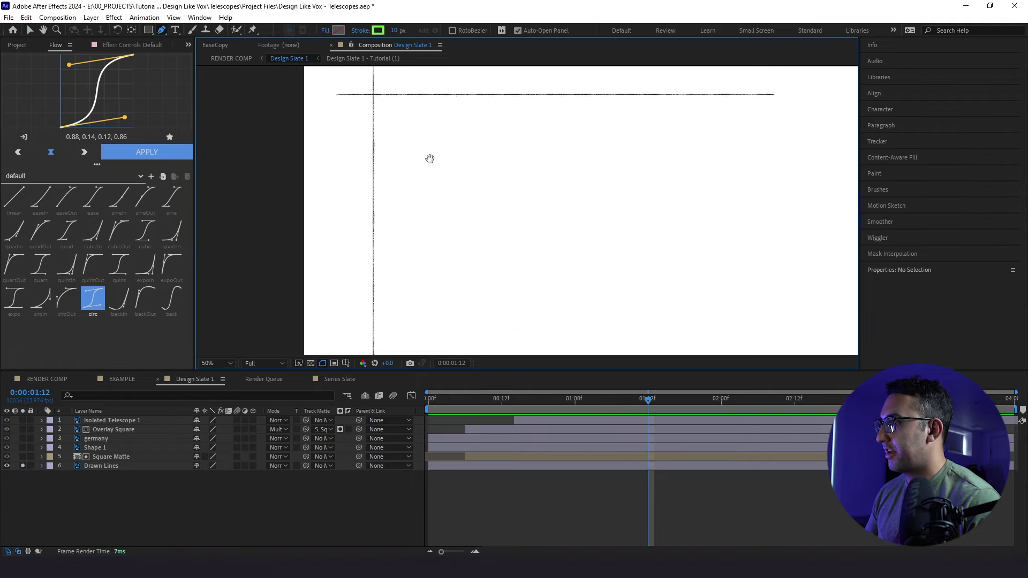
pyautogui.moveTo(429, 159); pyautogui.dragTo(475, 236)
pyautogui.scroll(1, 447, 193)
pyautogui.press('g')
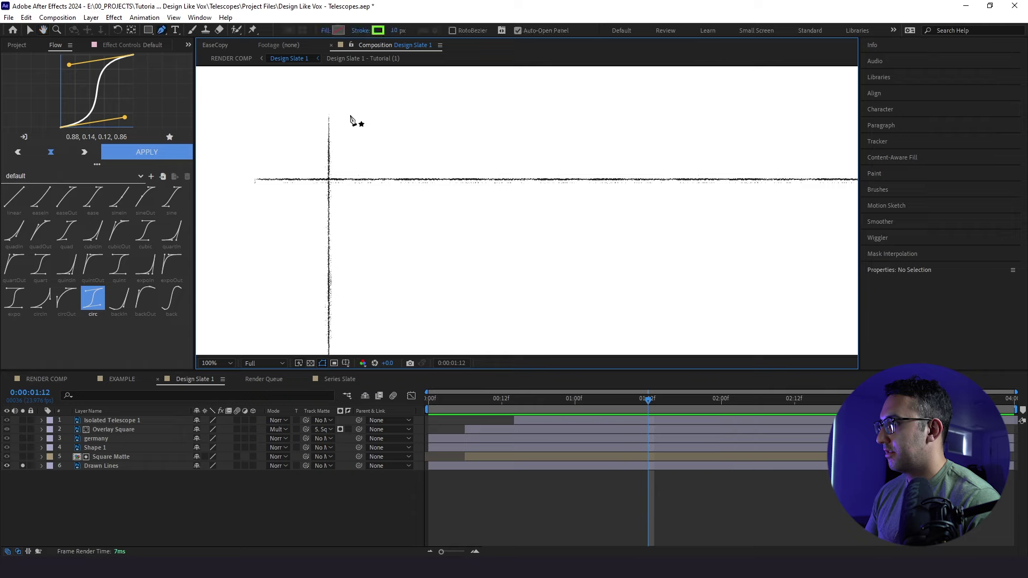
pyautogui.click(329, 99)
pyautogui.scroll(-4, 338, 153)
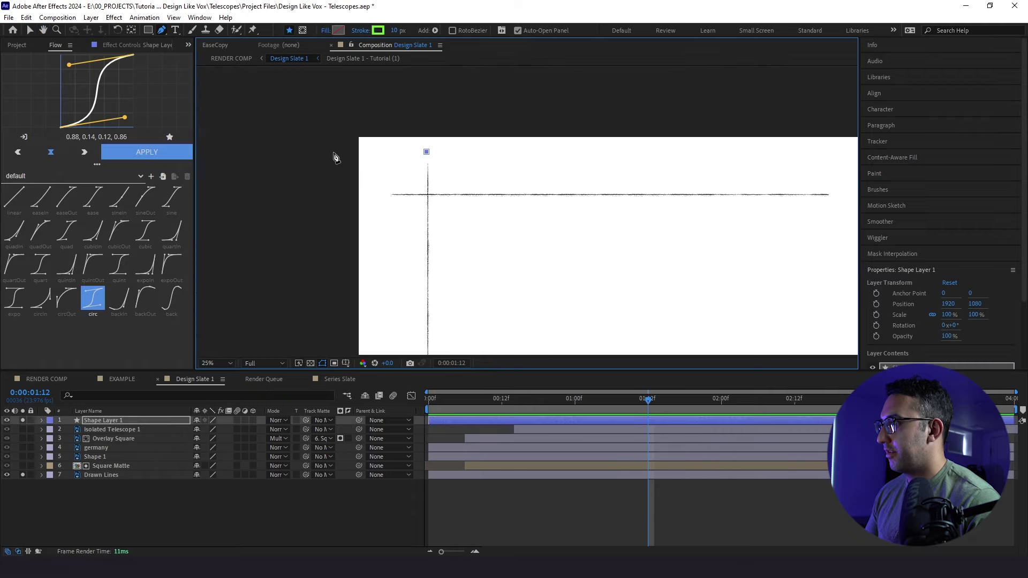
pyautogui.click(443, 265)
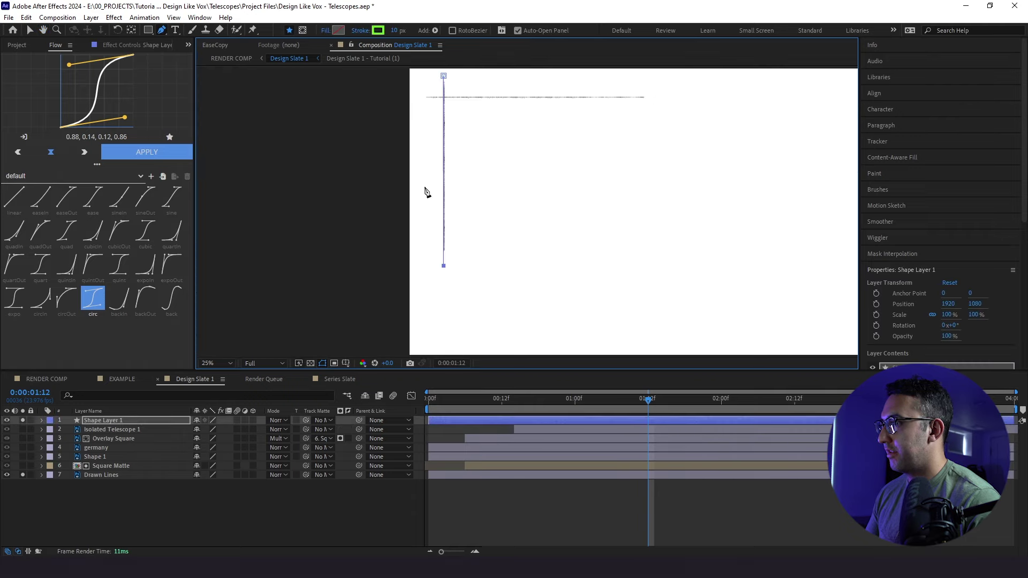
# Nudge Shape Layer 1 right to an X position of 1922.5 so its green stroke covers the vertical drawn line
pyautogui.scroll(2, 426, 190)
pyautogui.press('h')
pyautogui.moveTo(615, 163); pyautogui.dragTo(486, 336)
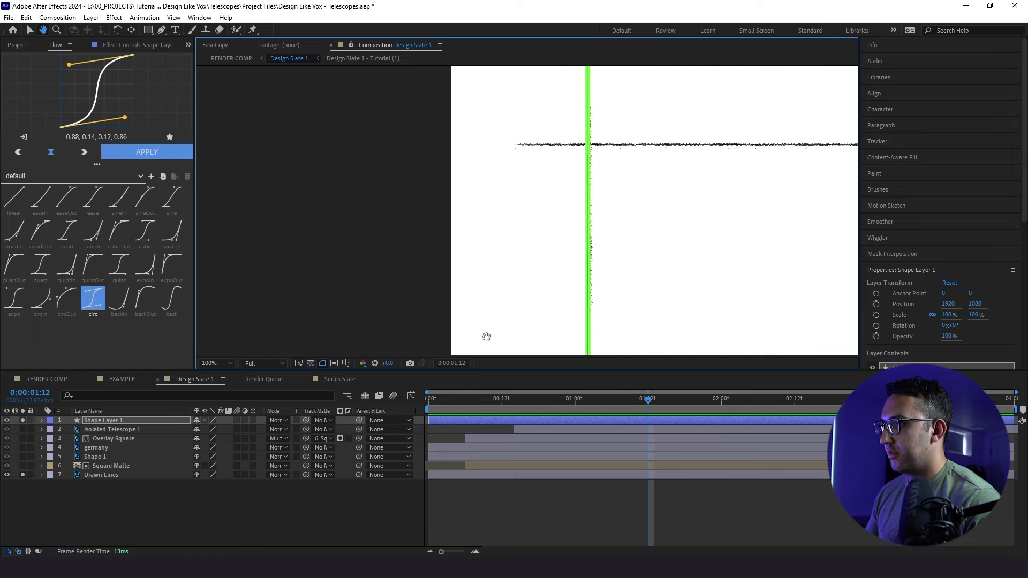
pyautogui.scroll(2, 517, 243)
pyautogui.moveTo(521, 257); pyautogui.dragTo(490, 257)
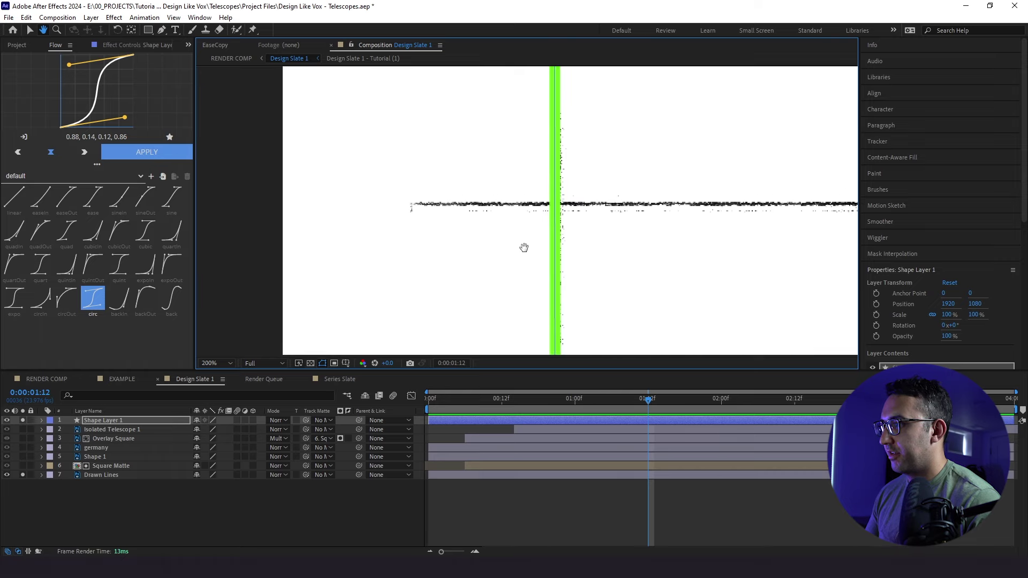
pyautogui.press('g')
pyautogui.click(139, 525)
pyautogui.click(113, 419)
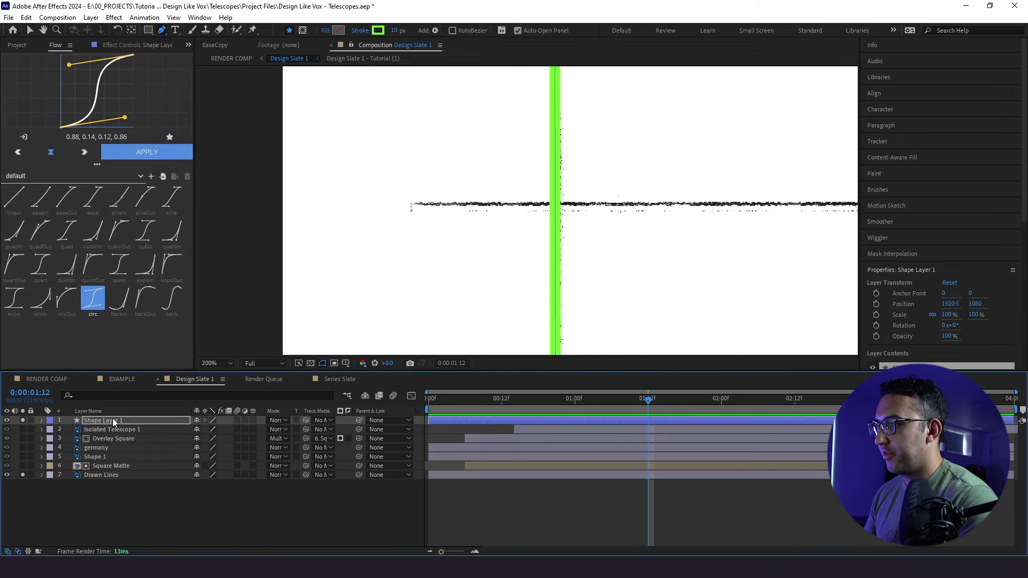
pyautogui.press('Right')
pyautogui.press('Right')
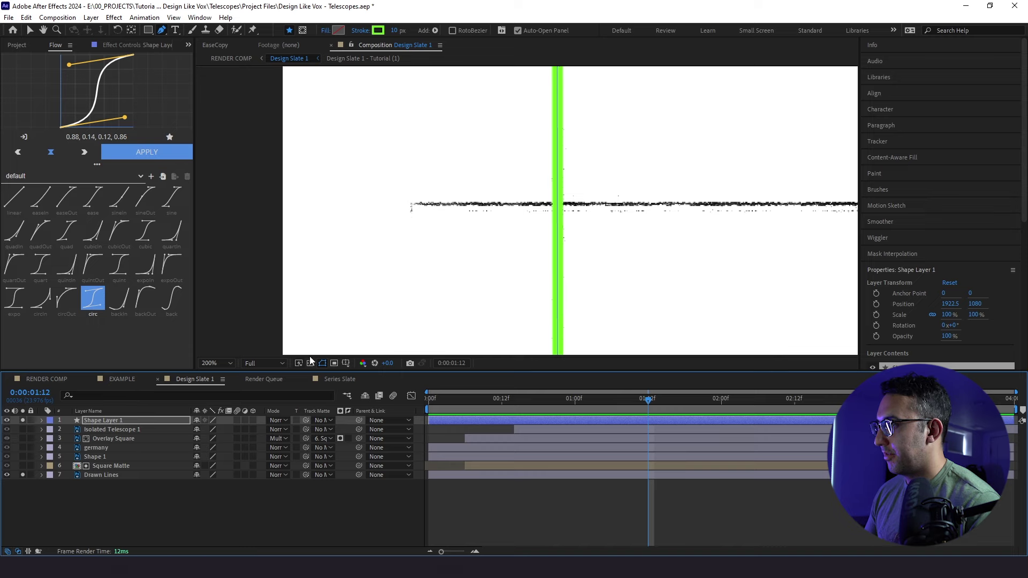
# Draw a second straight path in Shape Layer 1 along the horizontal drawn line, from beyond its right end to beyond its left end
pyautogui.click(138, 431)
pyautogui.click(135, 420)
pyautogui.scroll(-2, 519, 271)
pyautogui.press('h')
pyautogui.moveTo(519, 271); pyautogui.dragTo(382, 273)
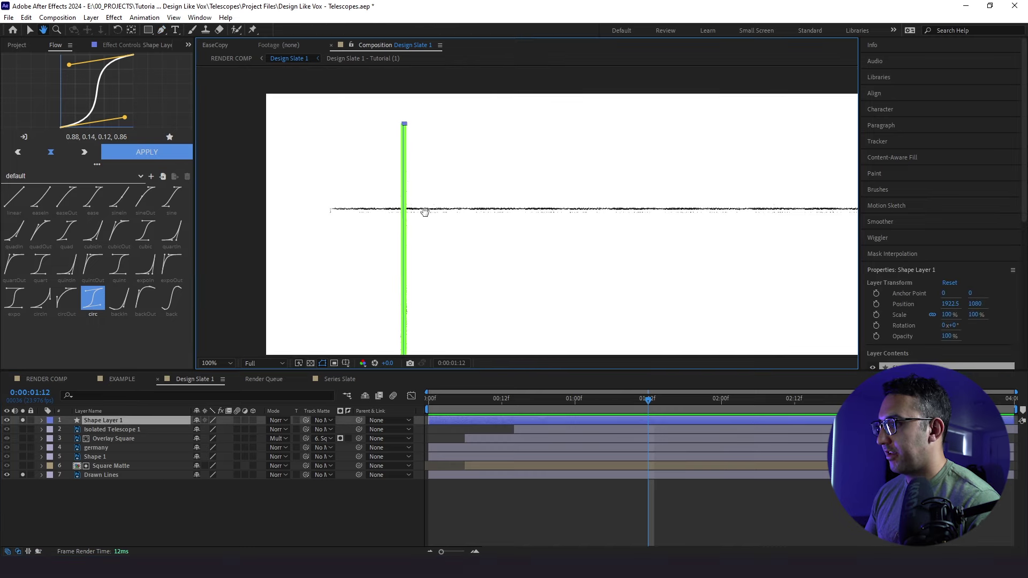
pyautogui.scroll(-1, 564, 231)
pyautogui.press('g')
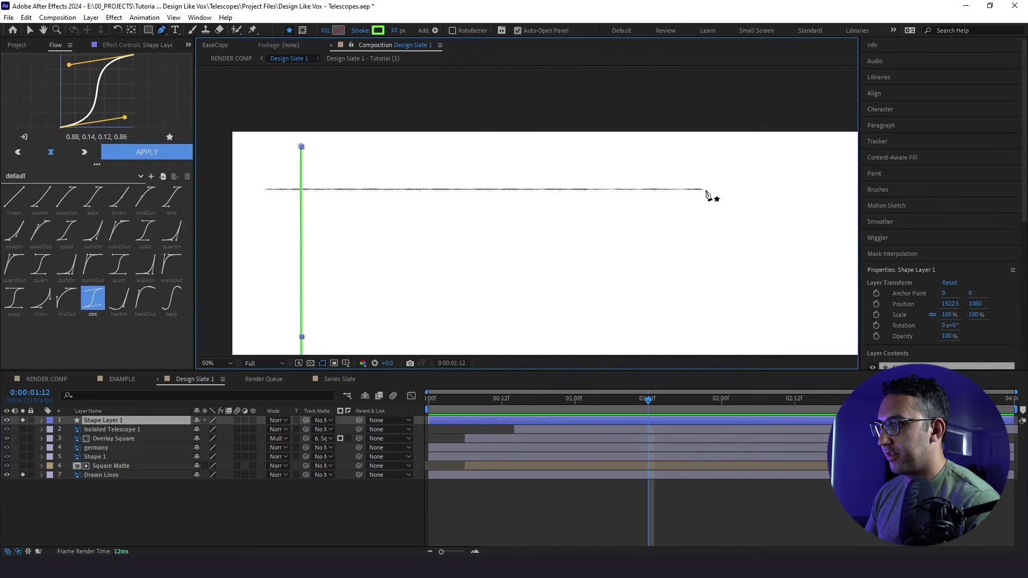
pyautogui.click(710, 187)
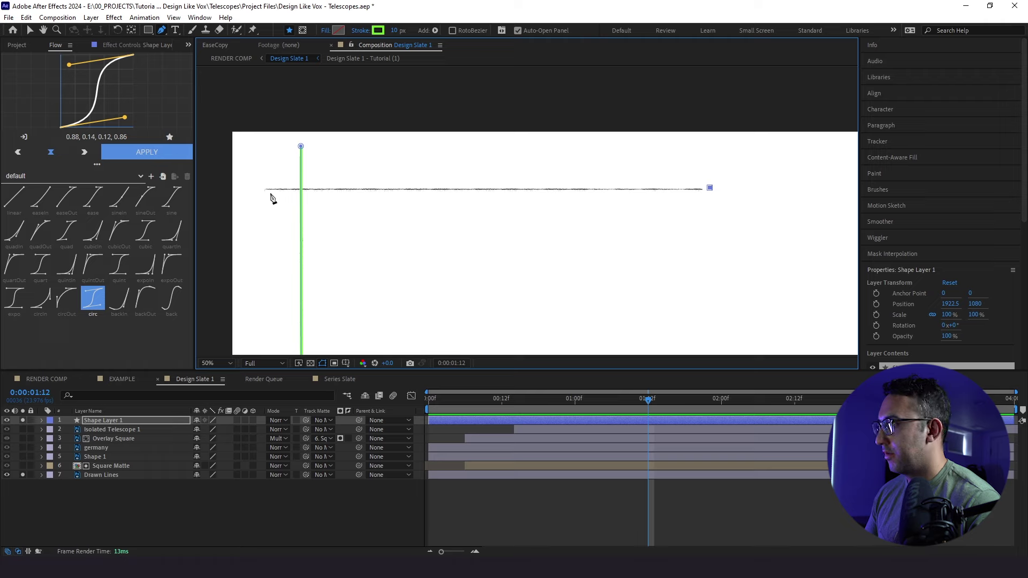
pyautogui.click(255, 187)
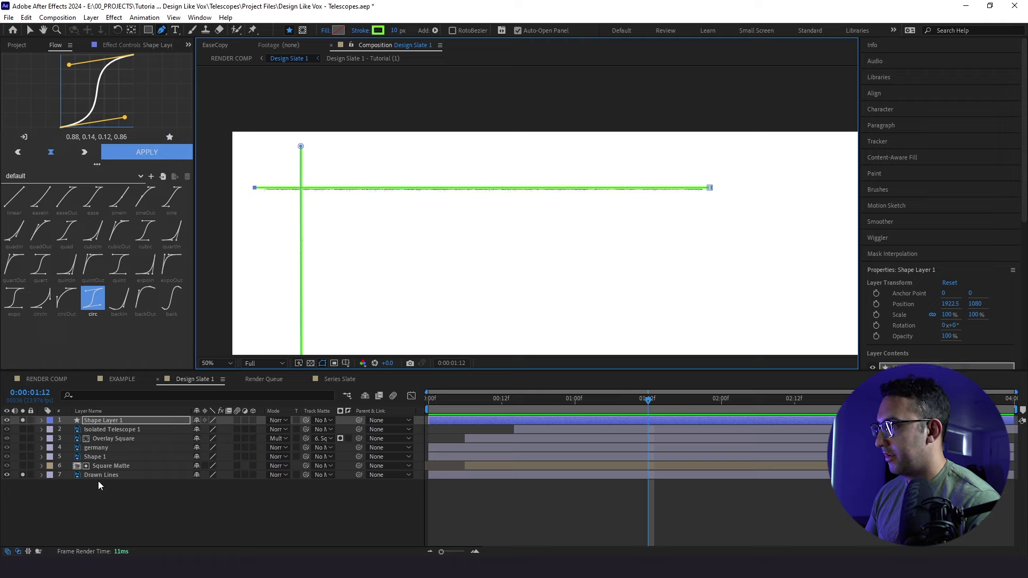
# Expand Shape Layer 1's contents and nudge the layer down to a Y position of 1088 to cover the horizontal drawn line
pyautogui.click(72, 505)
pyautogui.click(42, 421)
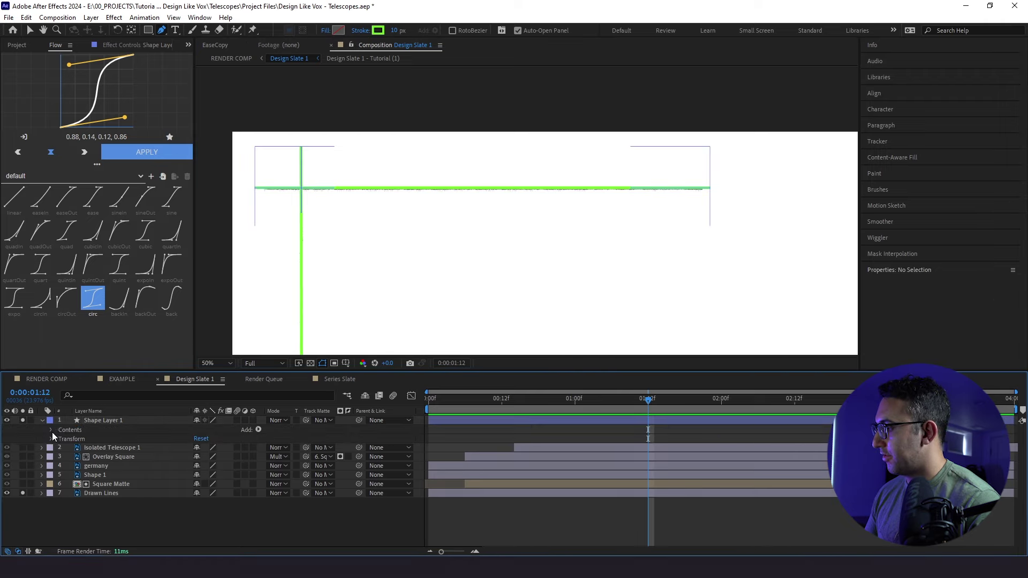
pyautogui.click(51, 430)
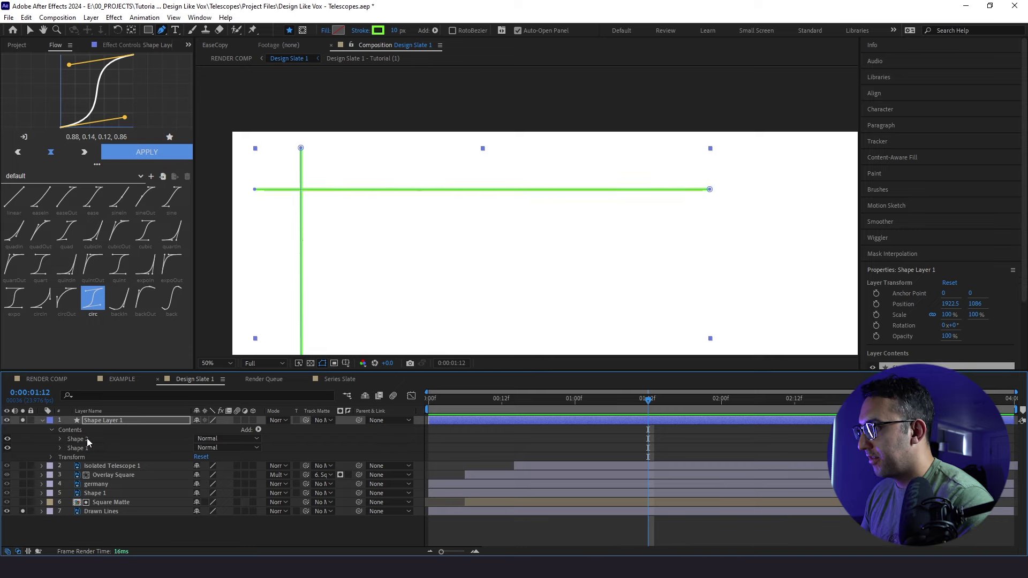
pyautogui.press('Down')
pyautogui.press('Down')
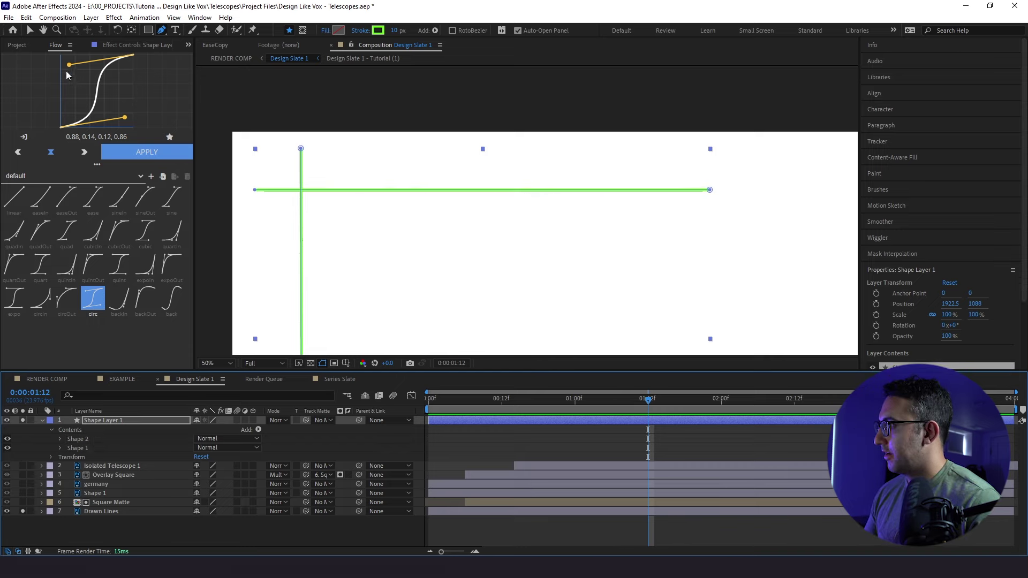
# Add Trim Paths to Shape Layer 1 and expand its properties
pyautogui.click(27, 33)
pyautogui.click(257, 429)
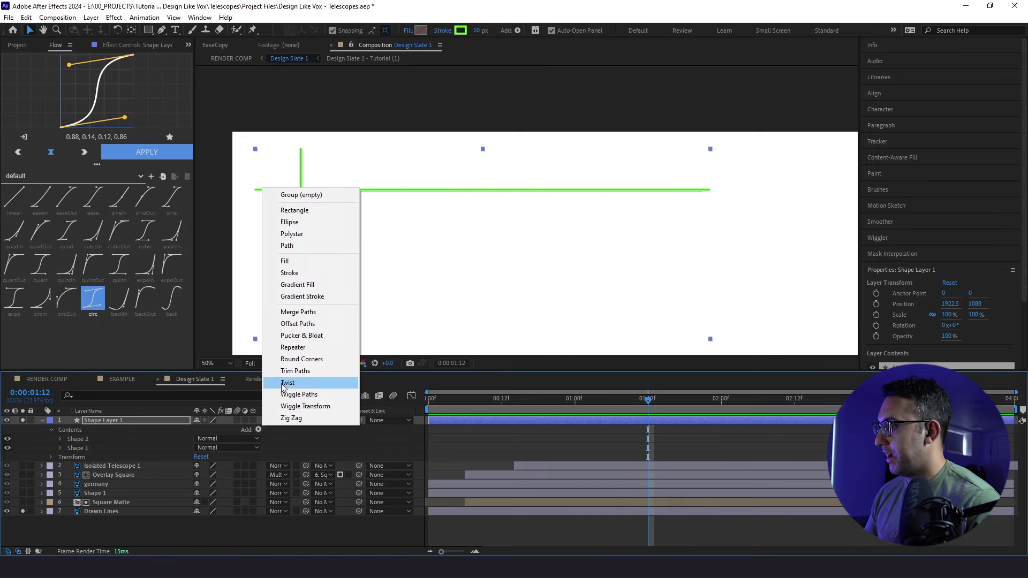
pyautogui.click(303, 382)
pyautogui.click(60, 458)
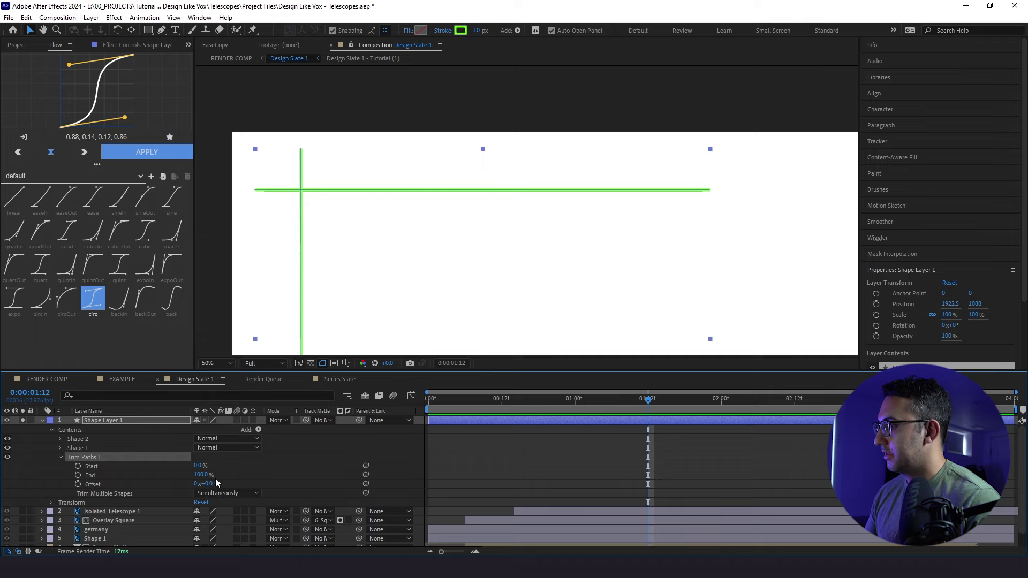
# Set the Trim Paths End to 0% and keyframe it at 0:00:00:14, with the composition fitted in the viewer
pyautogui.moveTo(201, 475); pyautogui.dragTo(156, 486)
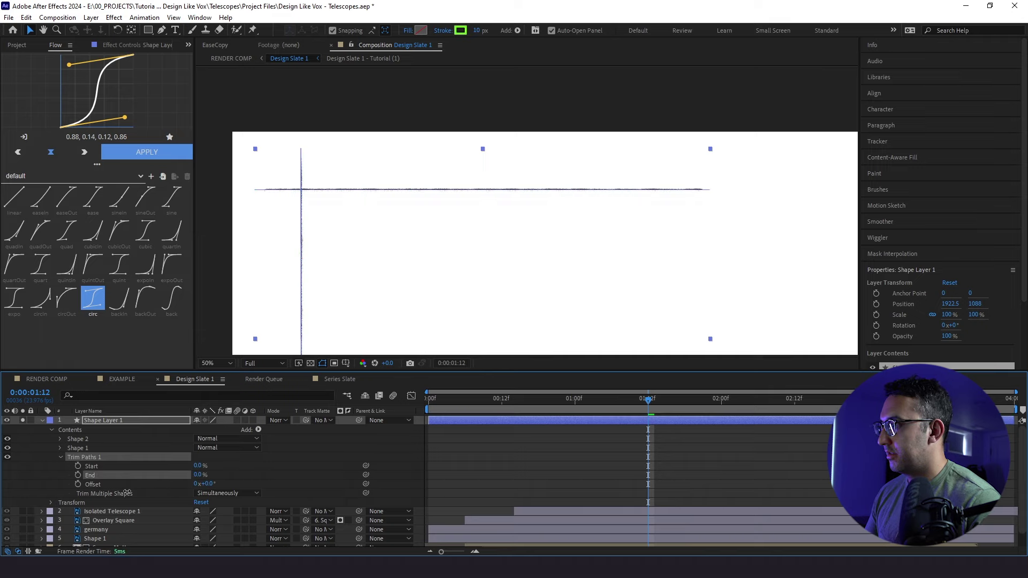
pyautogui.click(500, 410)
pyautogui.moveTo(505, 410); pyautogui.dragTo(513, 412)
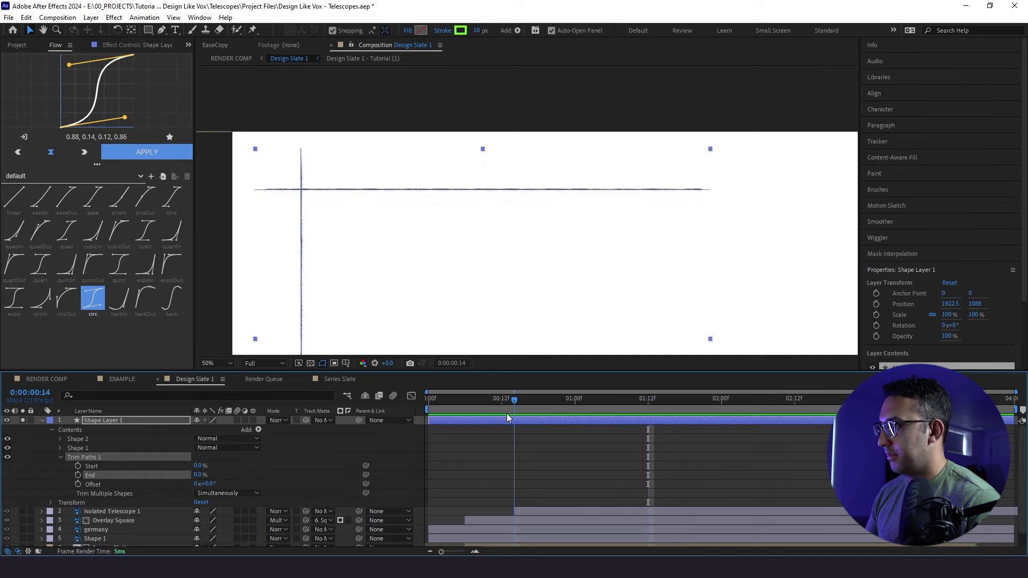
pyautogui.click(210, 363)
pyautogui.click(223, 184)
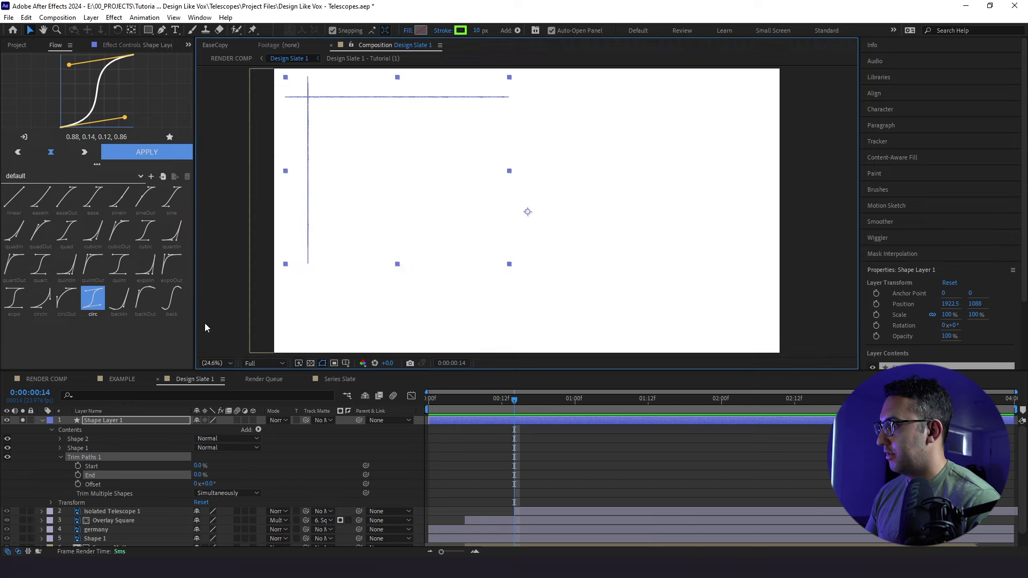
pyautogui.click(79, 474)
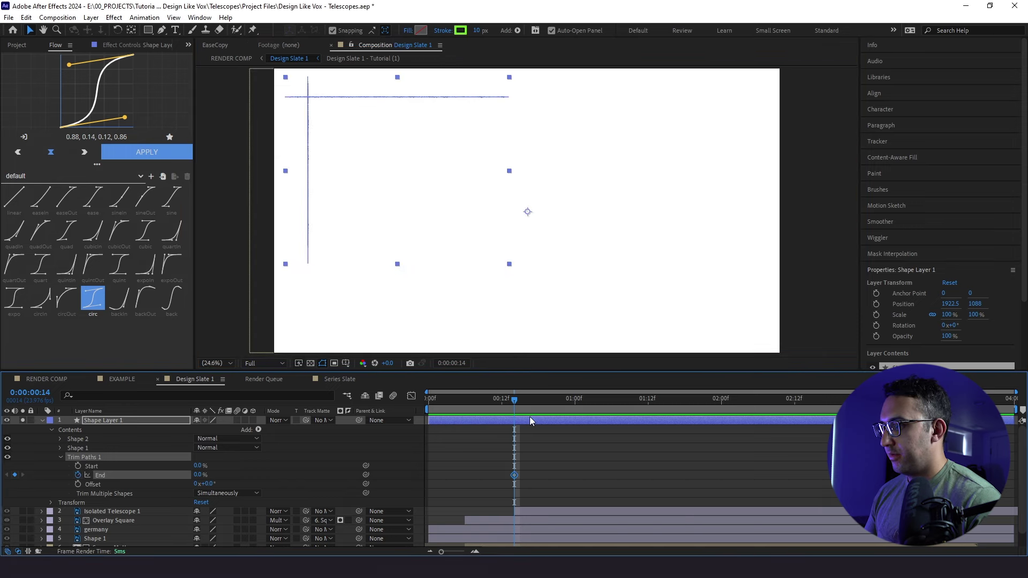
# Keyframe the Trim Paths End at 100% at 0:00:01:00 and apply the circ easing curve to both keyframes
pyautogui.moveTo(512, 409); pyautogui.dragTo(575, 432)
pyautogui.moveTo(203, 478); pyautogui.dragTo(252, 478)
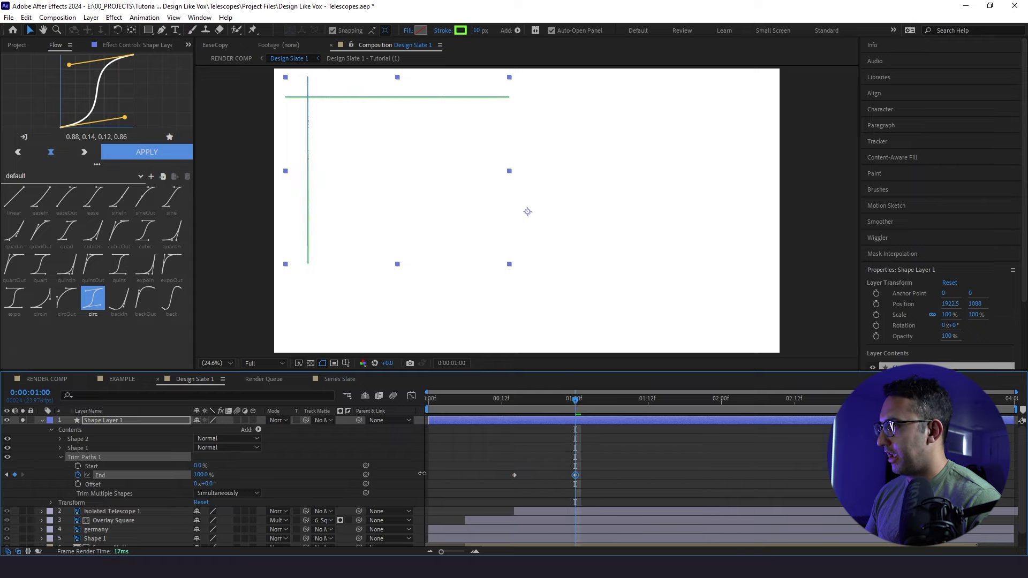
pyautogui.moveTo(645, 497); pyautogui.dragTo(491, 467)
pyautogui.click(181, 153)
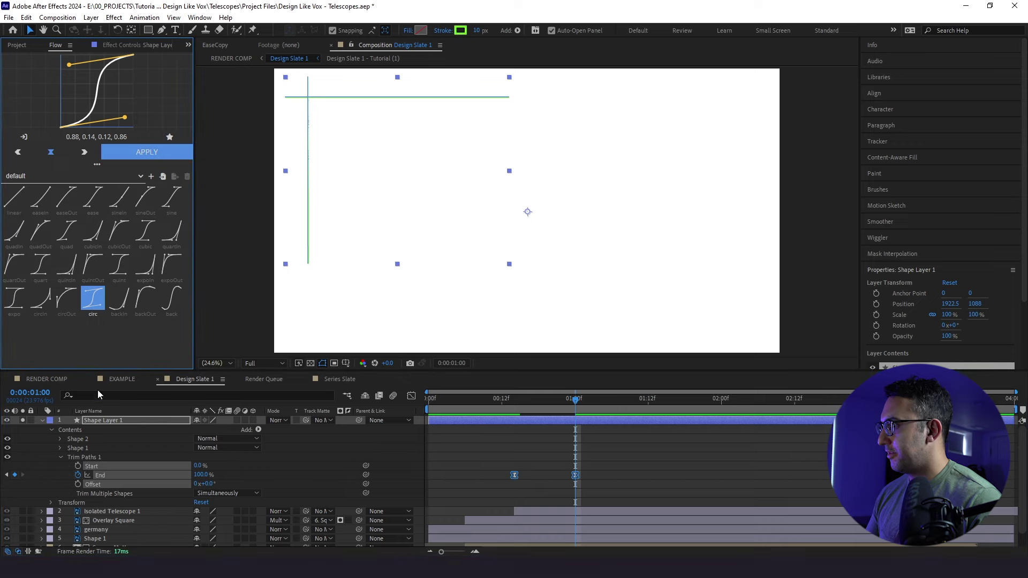
# Collapse Shape Layer 1 and rename it Drawn Lines Matte
pyautogui.click(41, 423)
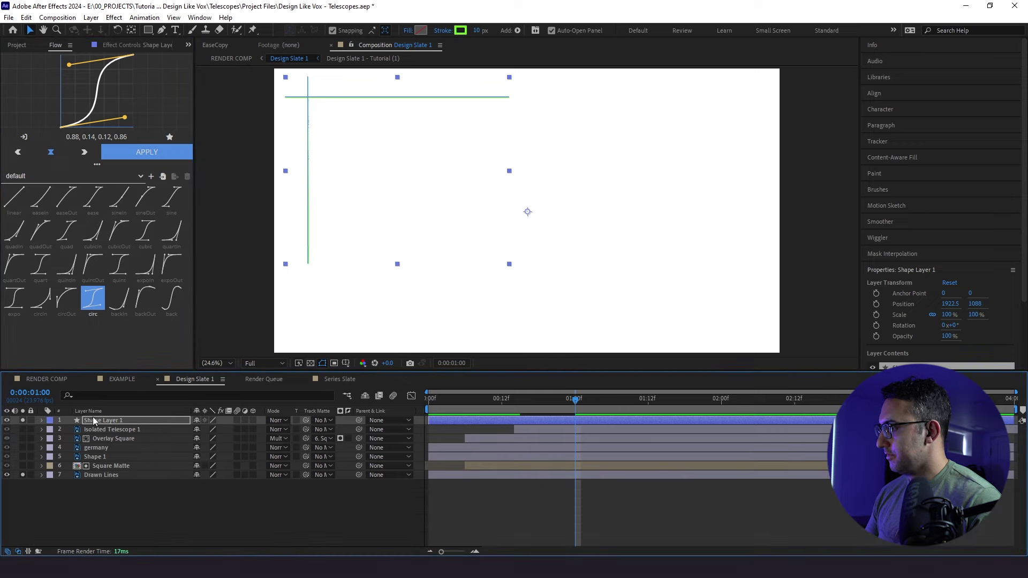
pyautogui.press('Return')
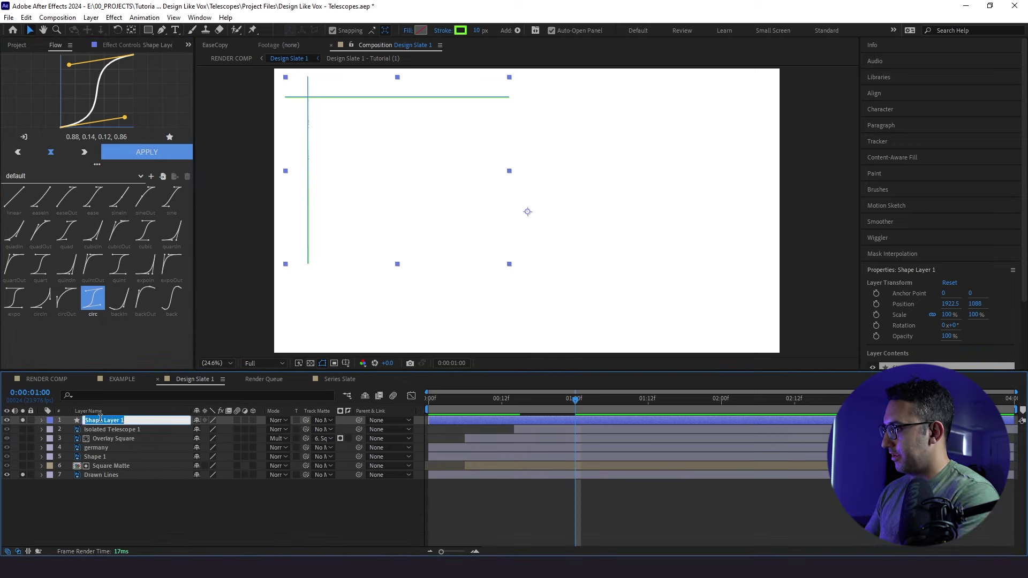
pyautogui.write('D')
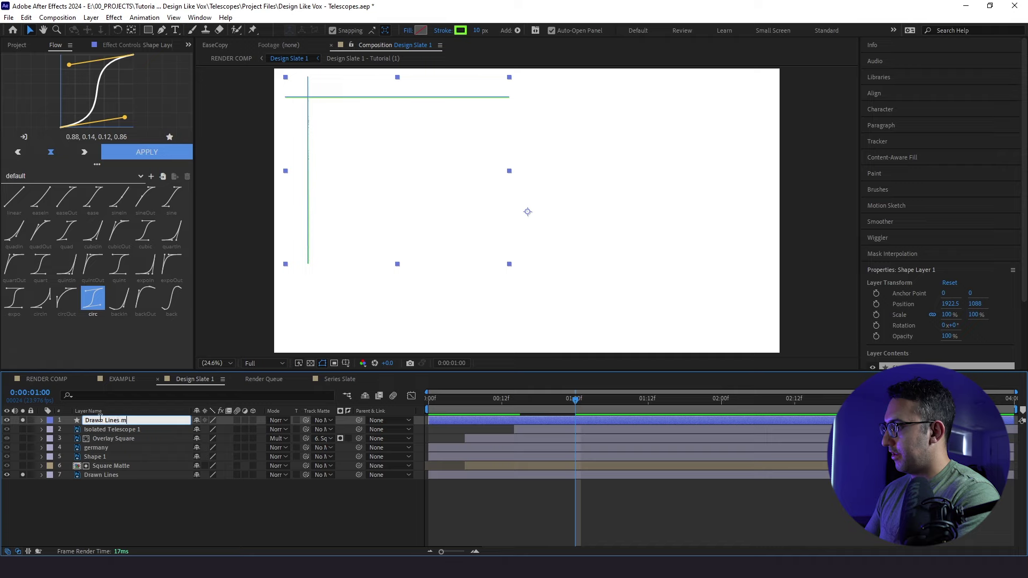
pyautogui.write('rawn Lines Matte')
pyautogui.click(153, 534)
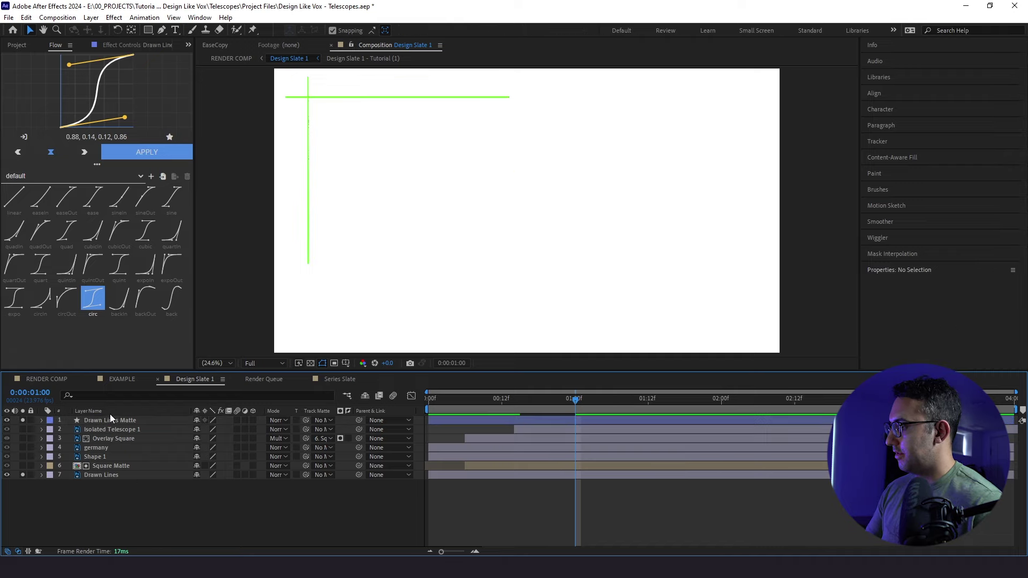
# Move Drawn Lines Matte directly above the Drawn Lines layer and assign it as that layer's track matte
pyautogui.moveTo(110, 420); pyautogui.dragTo(111, 473)
pyautogui.click(111, 473)
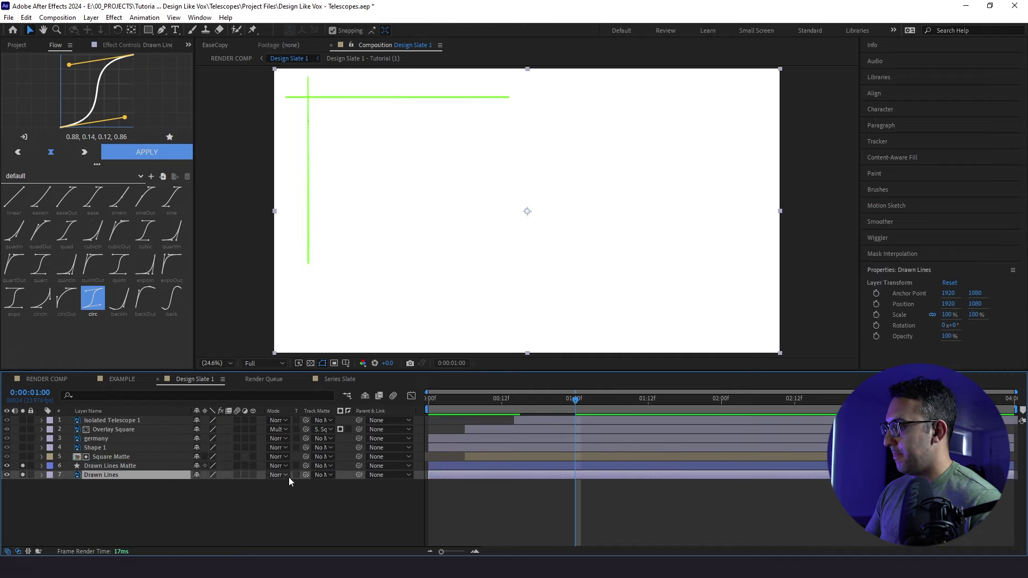
pyautogui.moveTo(304, 473); pyautogui.dragTo(124, 465)
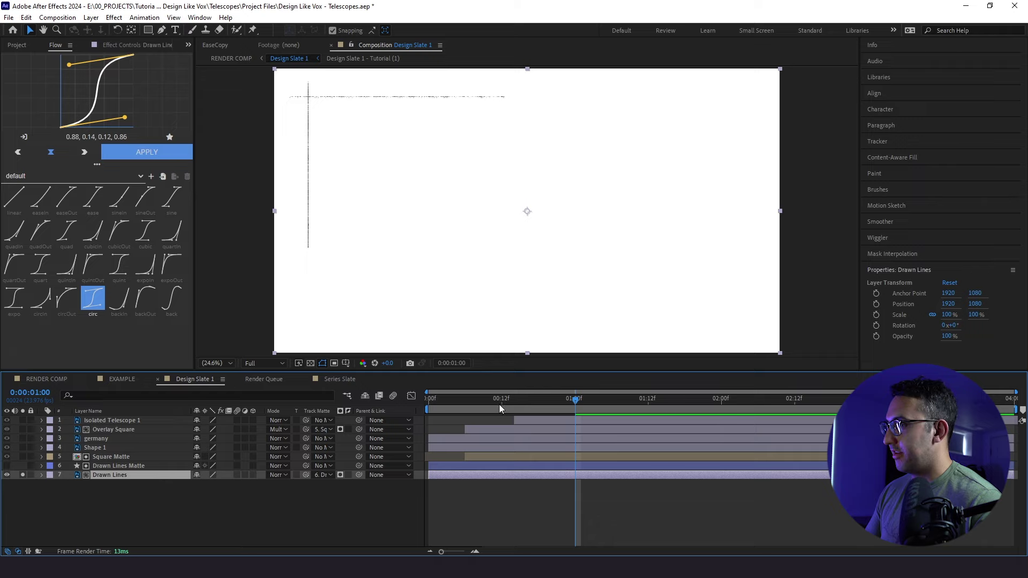
# Preview the soloed Drawn Lines reveal from the beginning of the composition
pyautogui.press('Home')
pyautogui.press('space')
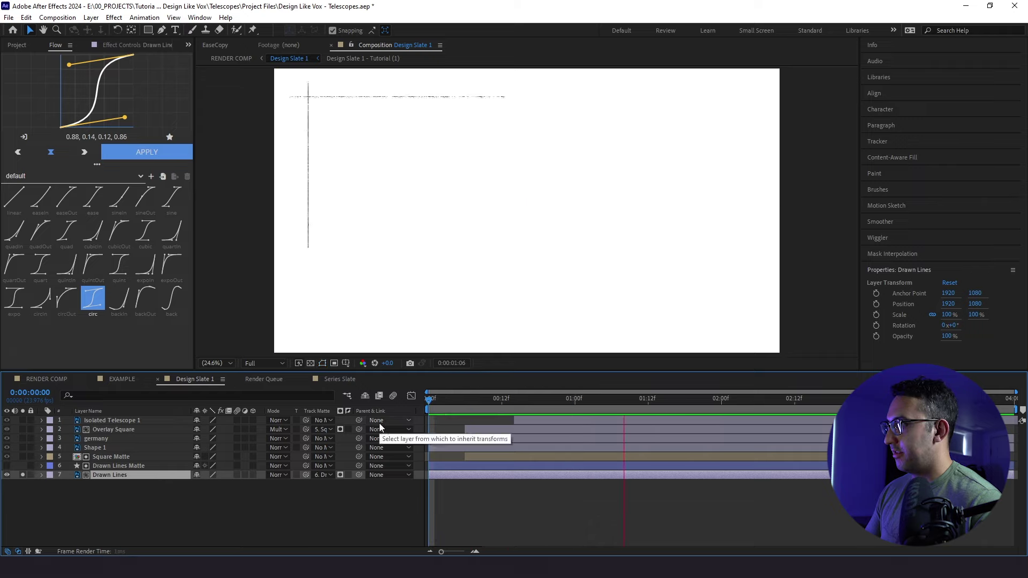
pyautogui.click(458, 413)
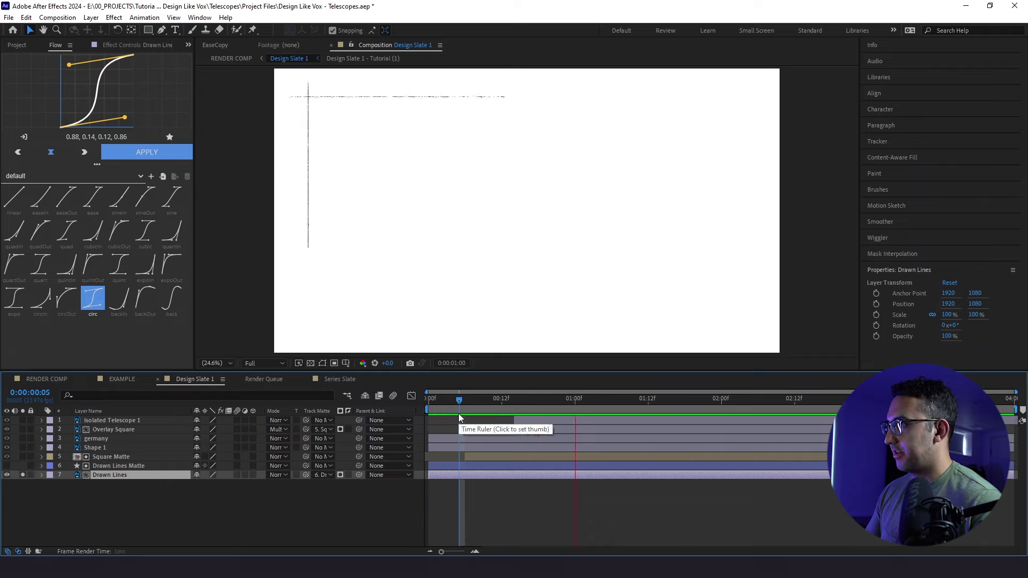
# Turn off solo on the Drawn Lines layer and preview the whole slate from the beginning
pyautogui.click(23, 475)
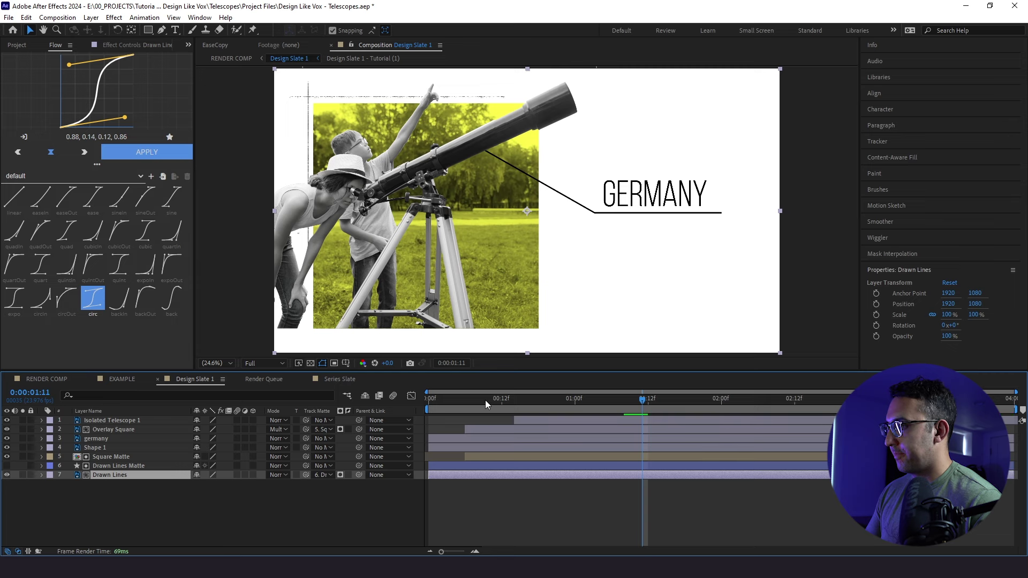
pyautogui.press('Home')
pyautogui.press('space')
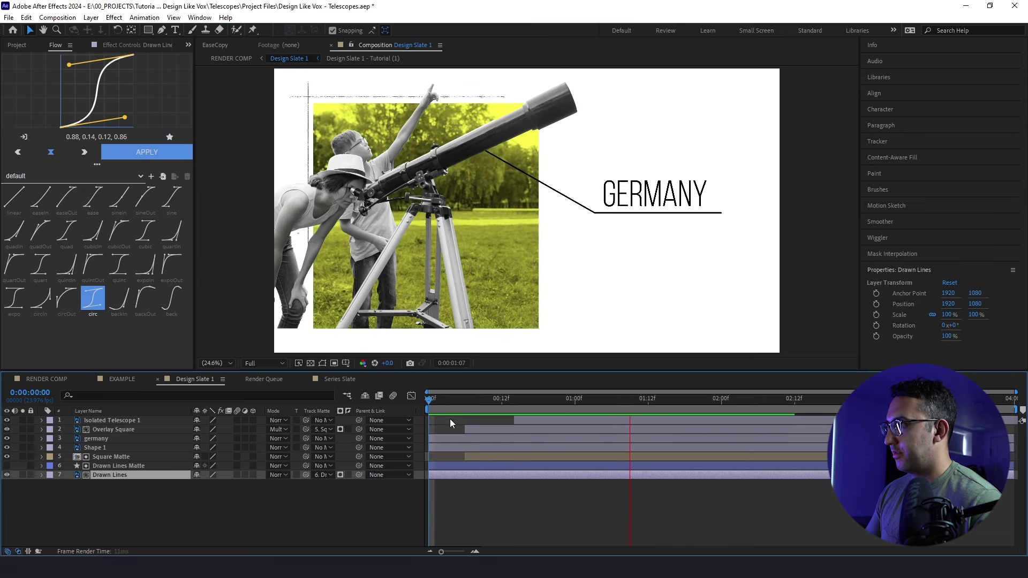
# Reveal the Drawn Lines Matte keyframes and move its ending End keyframe to about 0:00:01:06
pyautogui.click(103, 464)
pyautogui.press('u')
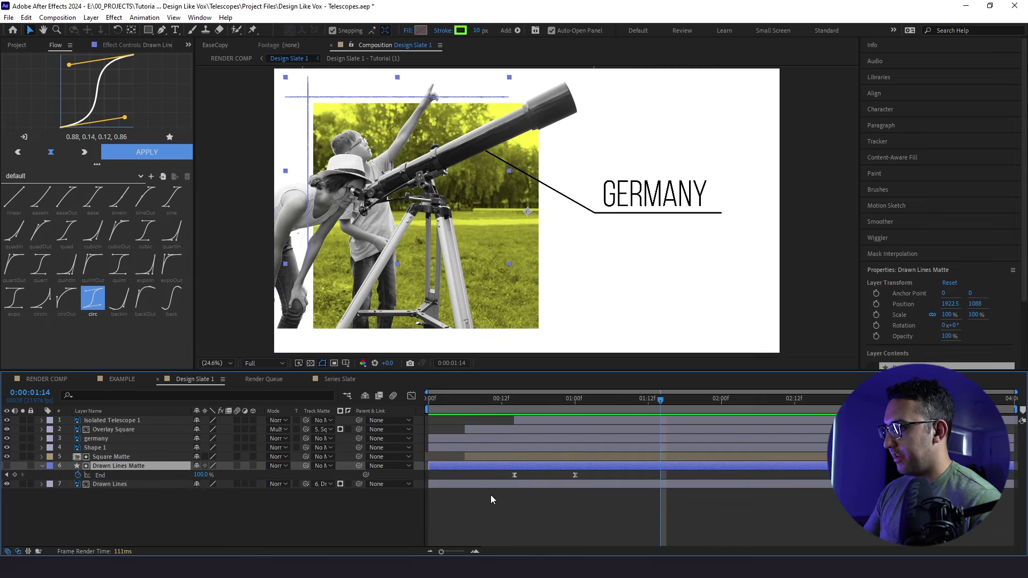
pyautogui.moveTo(574, 474); pyautogui.dragTo(612, 475)
pyautogui.click(460, 399)
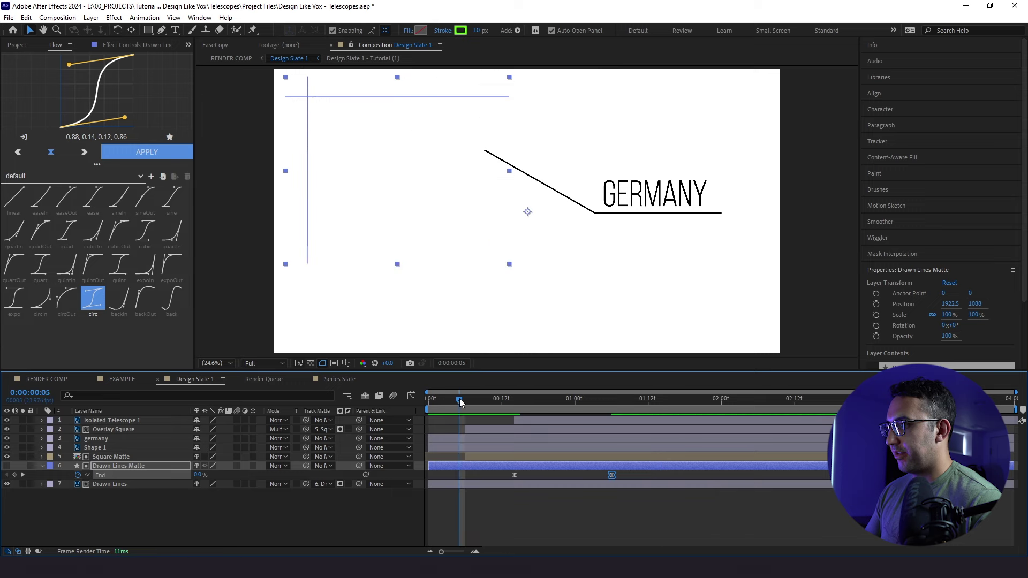
# Shift the Drawn Lines Matte layer in time so it starts about 3 frames in, previewing the reveal timing
pyautogui.click(547, 473)
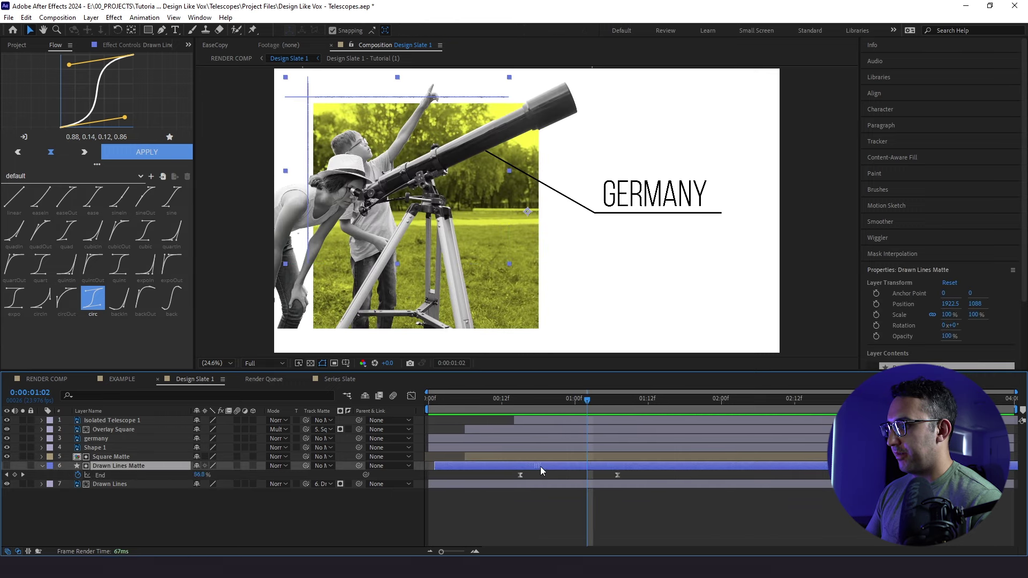
pyautogui.moveTo(541, 467); pyautogui.dragTo(578, 467)
pyautogui.click(459, 398)
pyautogui.press('space')
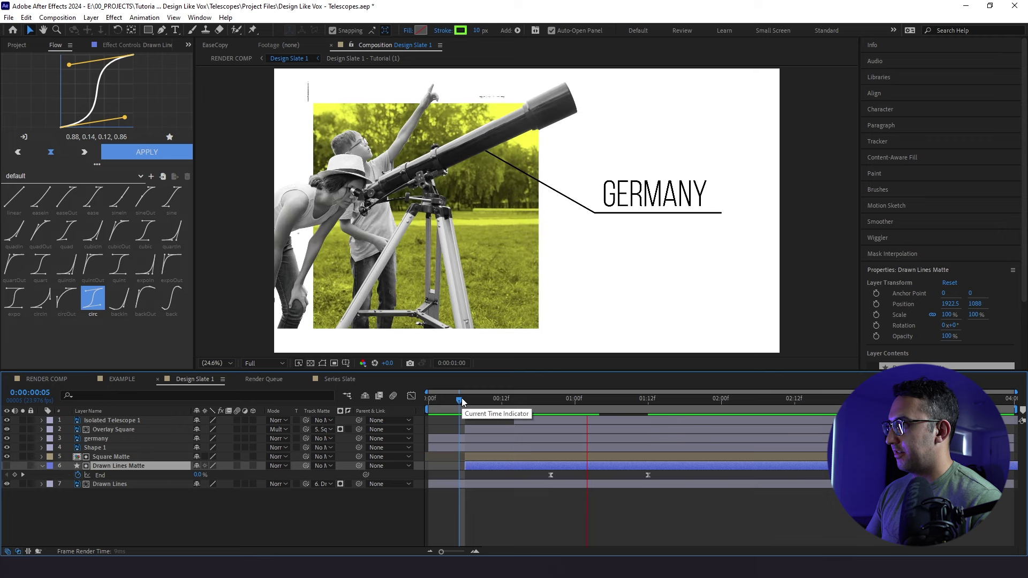
pyautogui.moveTo(536, 463); pyautogui.dragTo(519, 457)
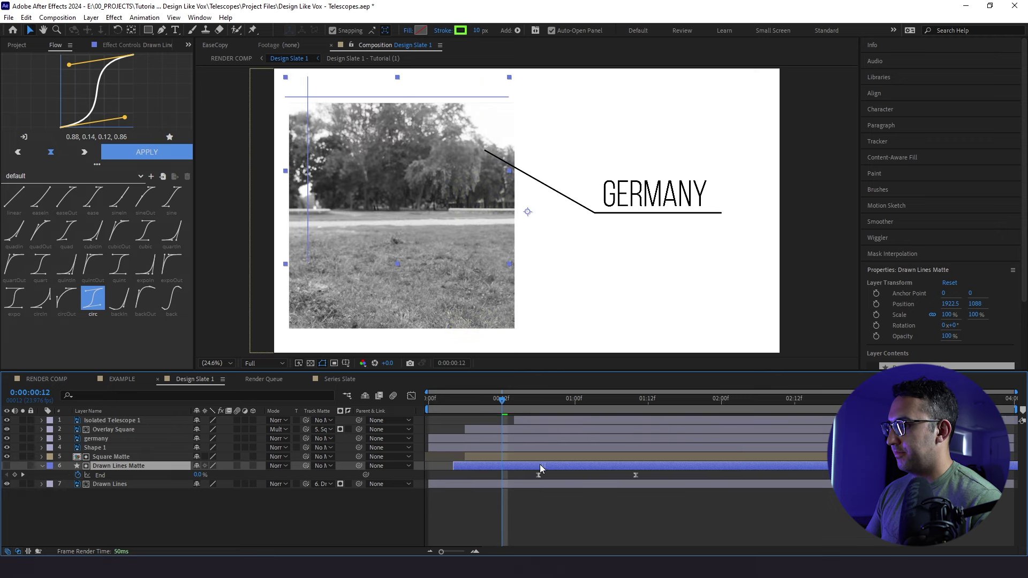
pyautogui.press('space')
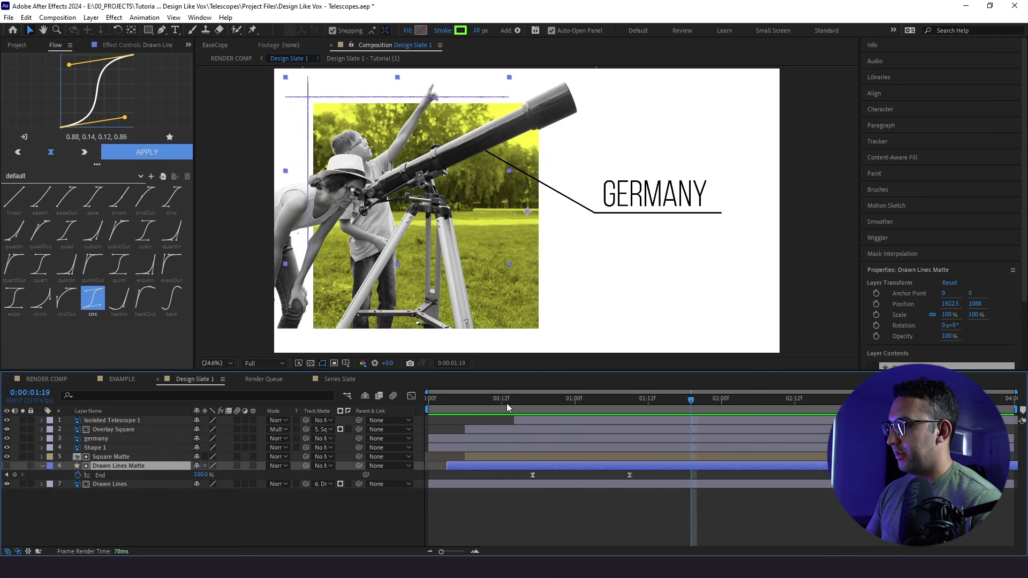
pyautogui.click(507, 402)
pyautogui.moveTo(507, 403); pyautogui.dragTo(428, 404)
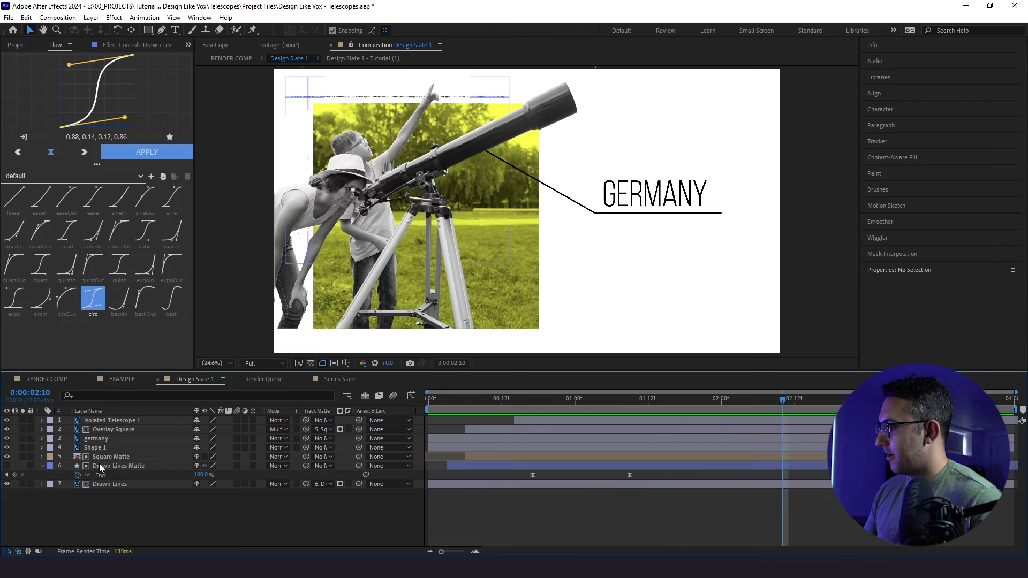
# Hide the imported Shape 1 callout line layer
pyautogui.click(87, 449)
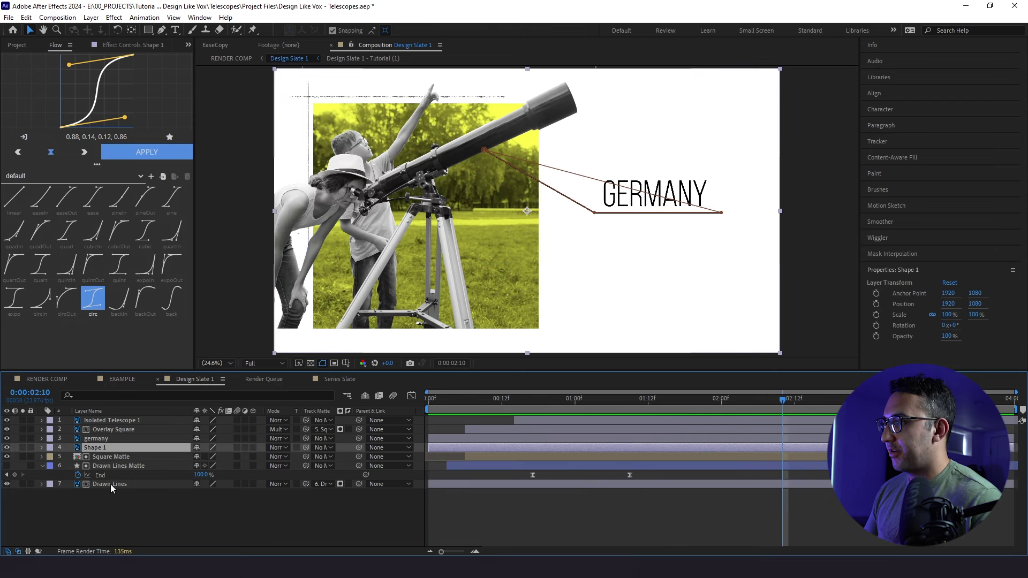
pyautogui.scroll(3, 560, 262)
pyautogui.press('h')
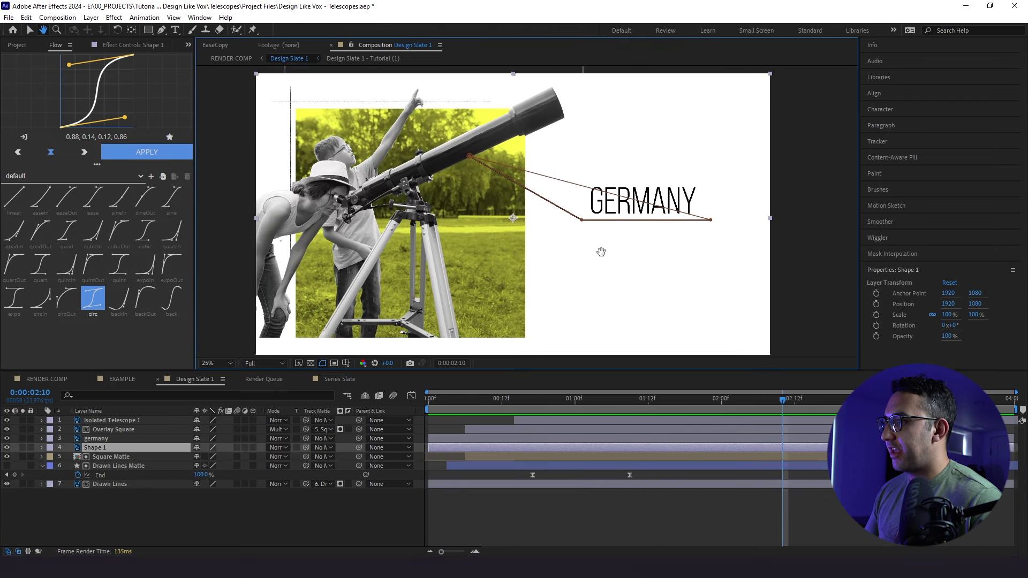
pyautogui.moveTo(562, 259); pyautogui.dragTo(478, 297)
pyautogui.press('v')
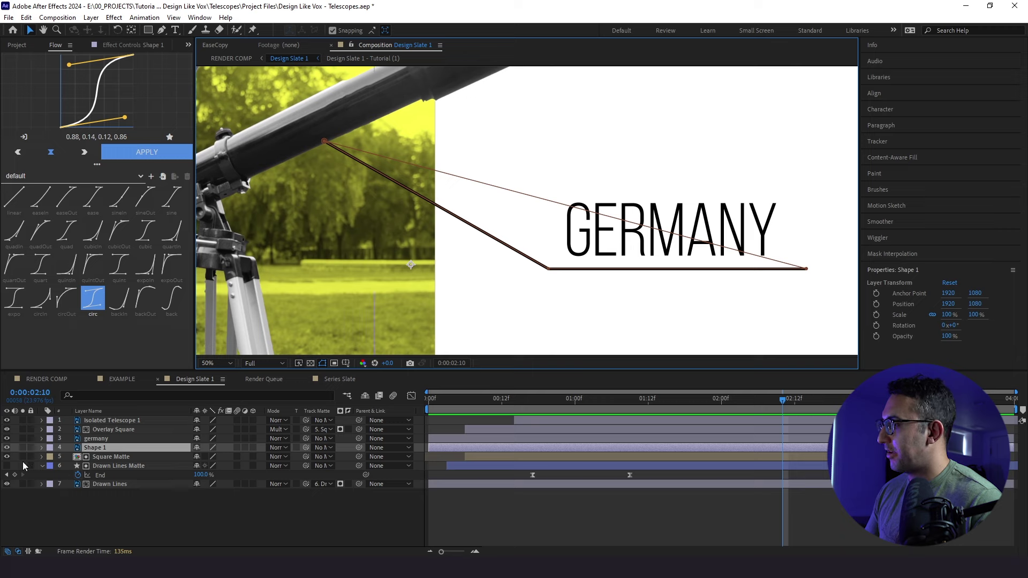
pyautogui.click(7, 448)
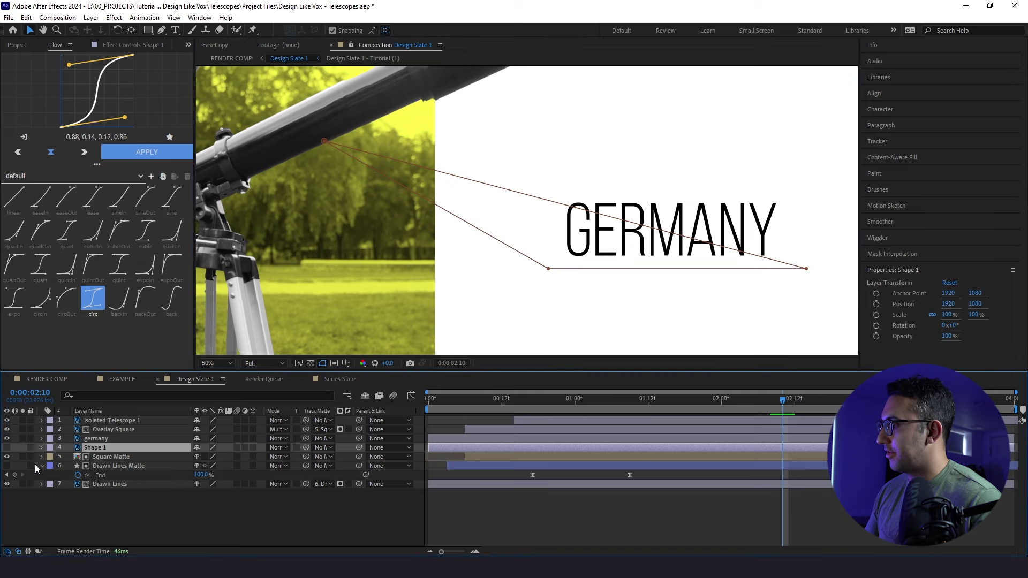
# Draw a new callout line on its own shape layer with the Pen tool, from the telescope tube down to and along under GERMANY
pyautogui.click(77, 474)
pyautogui.click(161, 29)
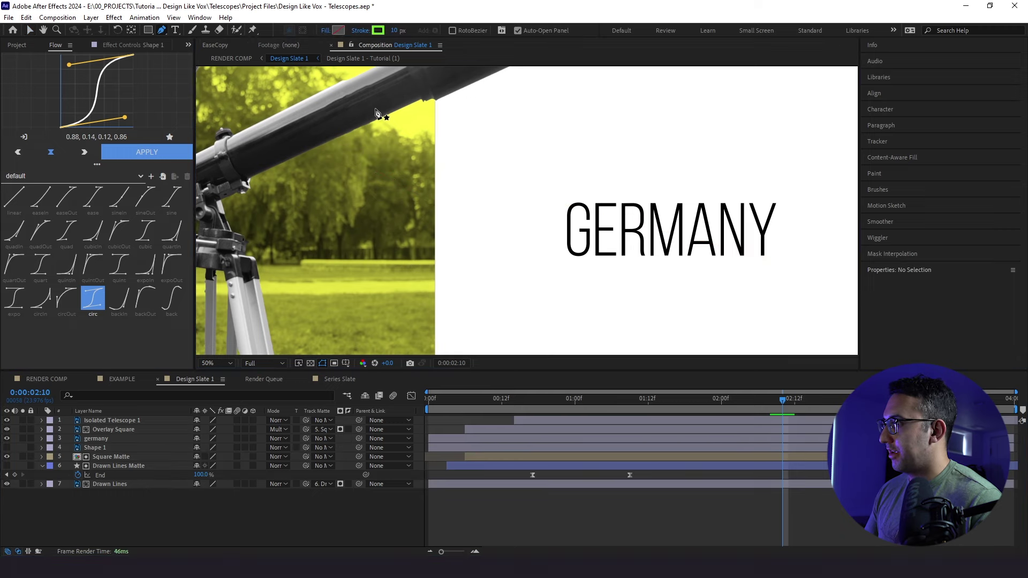
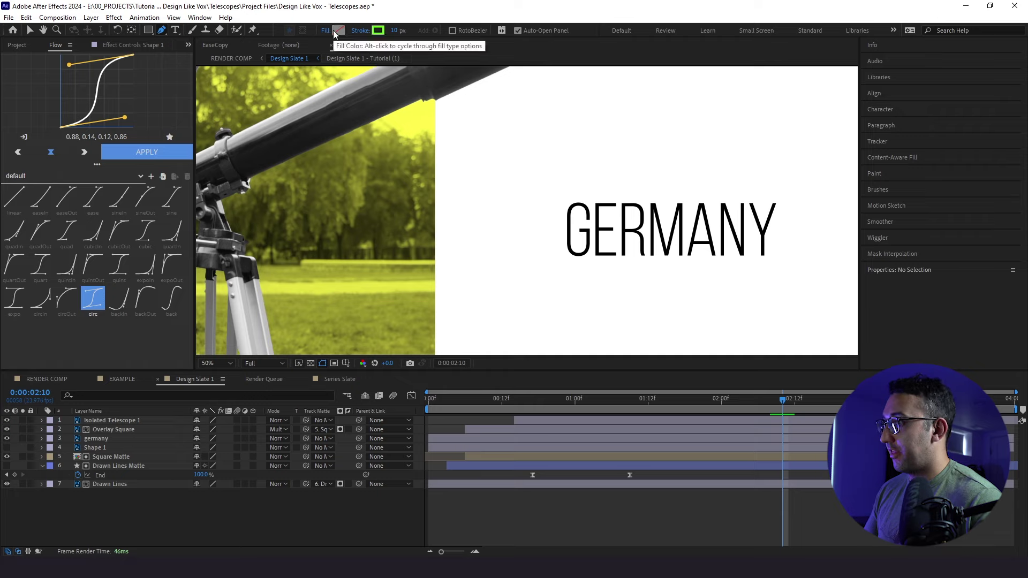
pyautogui.click(362, 114)
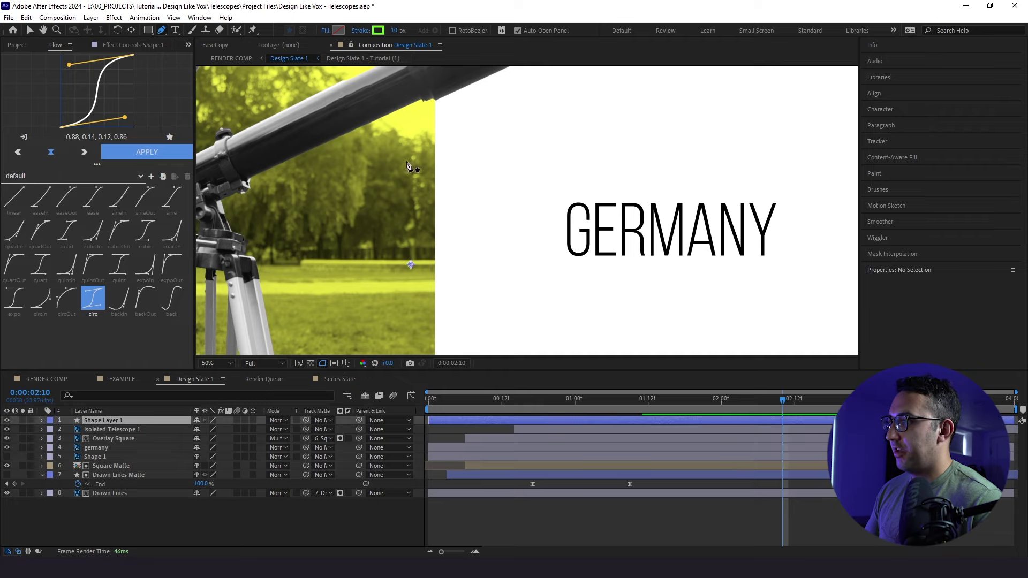
pyautogui.click(558, 266)
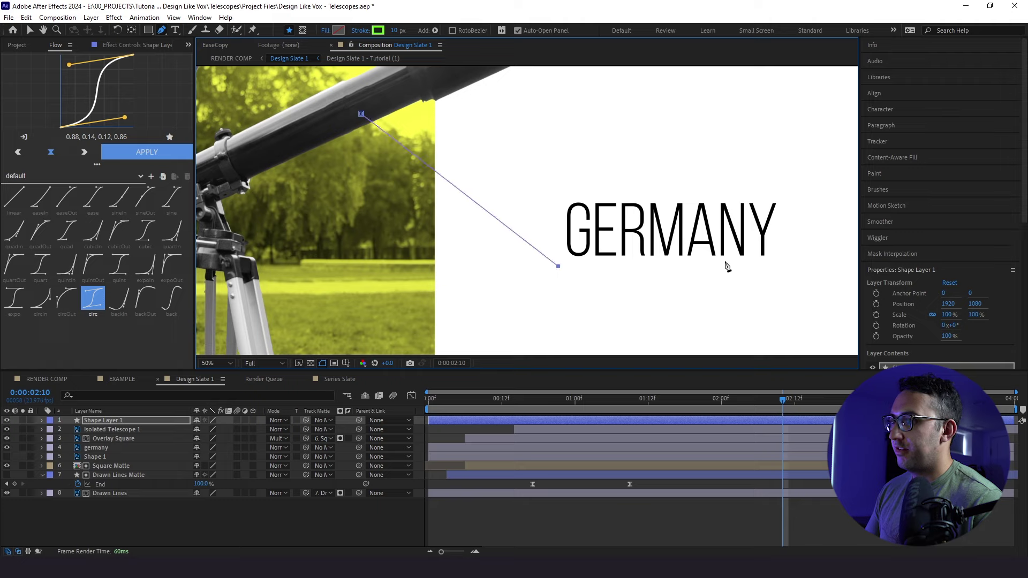
pyautogui.click(784, 266)
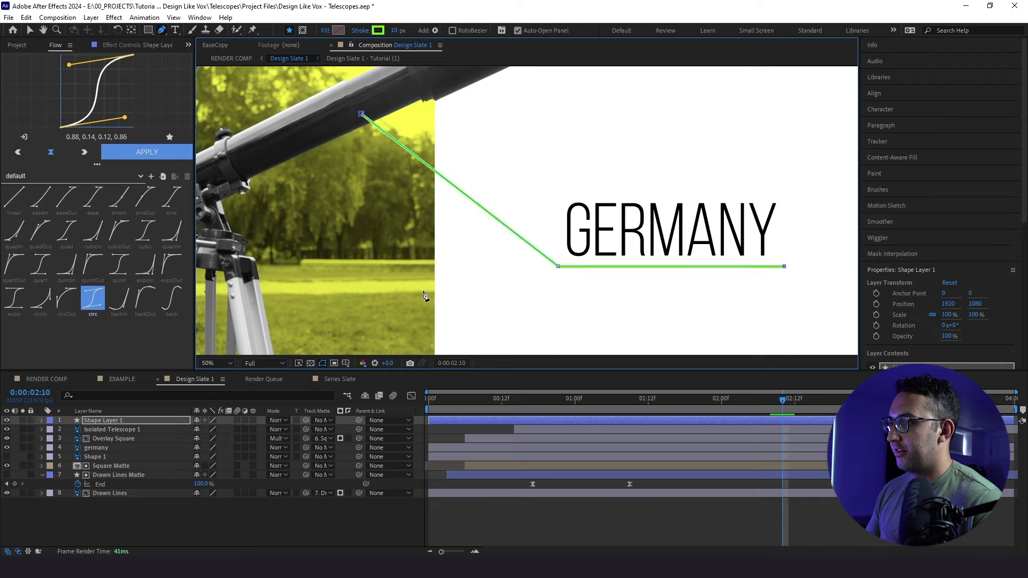
# Set the new callout line's stroke colour to black (000000) and return to the Selection tool
pyautogui.click(378, 30)
pyautogui.moveTo(629, 241); pyautogui.dragTo(584, 340)
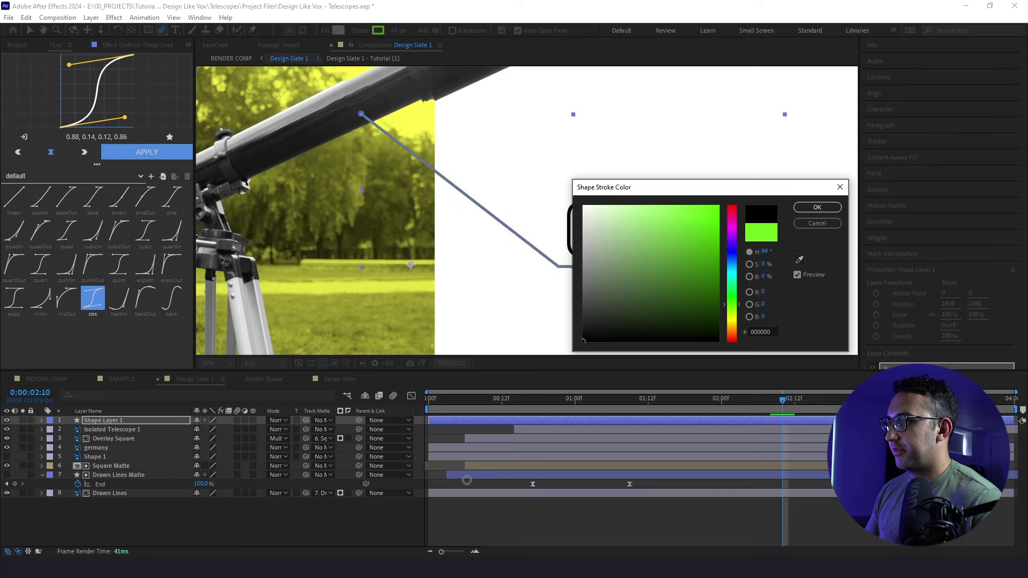
pyautogui.click(814, 209)
pyautogui.click(35, 31)
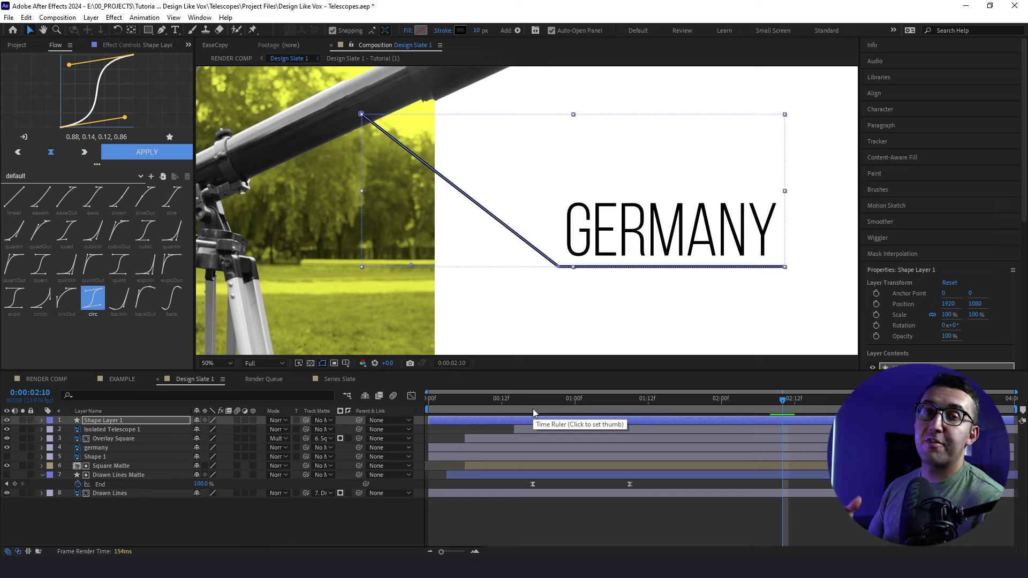
# Add Trim Paths to Shape Layer 1 and expand its Start and End properties
pyautogui.click(41, 421)
pyautogui.click(258, 429)
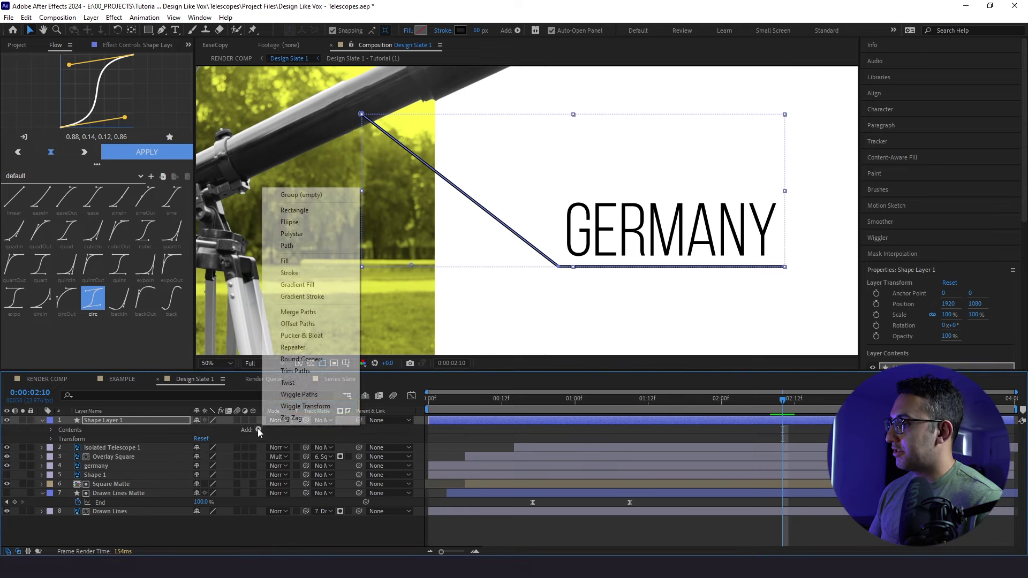
pyautogui.click(303, 368)
pyautogui.click(70, 459)
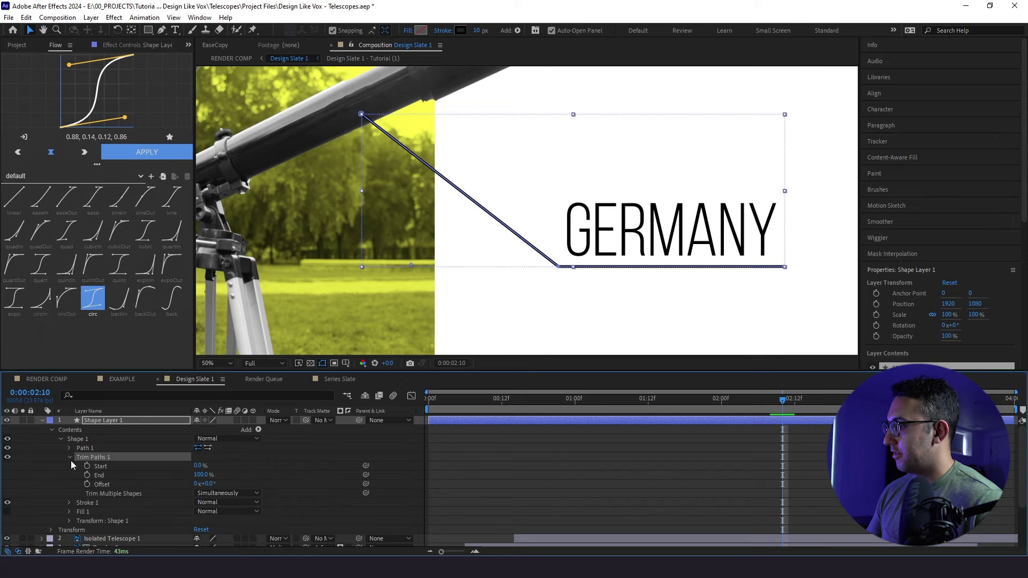
pyautogui.moveTo(202, 475)
pyautogui.mouseDown()
pyautogui.moveTo(177, 476)
pyautogui.moveTo(230, 471)
pyautogui.moveTo(197, 471)
pyautogui.mouseUp()
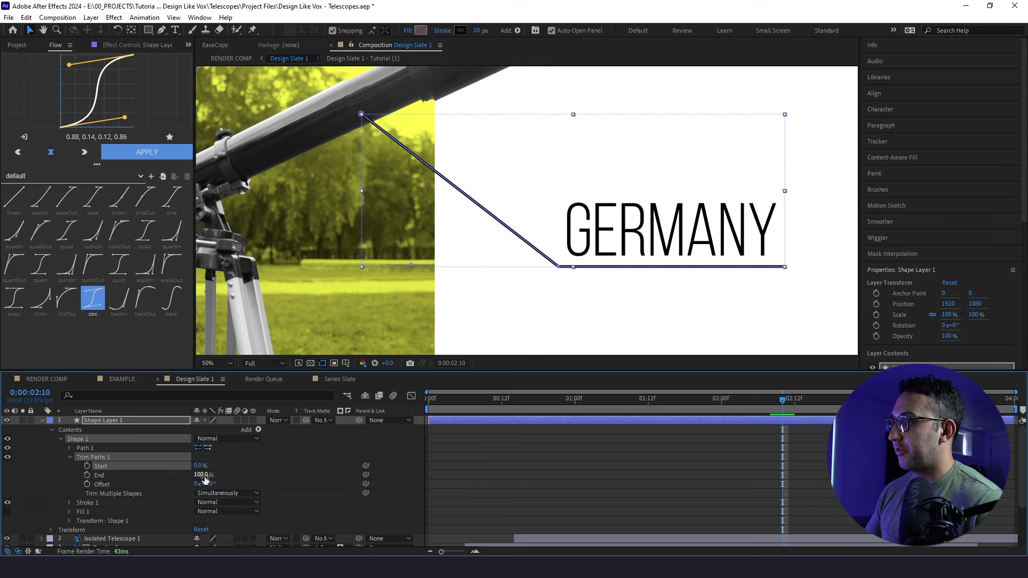
# Keyframe the callout line's Trim Paths End from 0% at 0:00:00:23 to 100% at 0:00:01:10
pyautogui.click(217, 363)
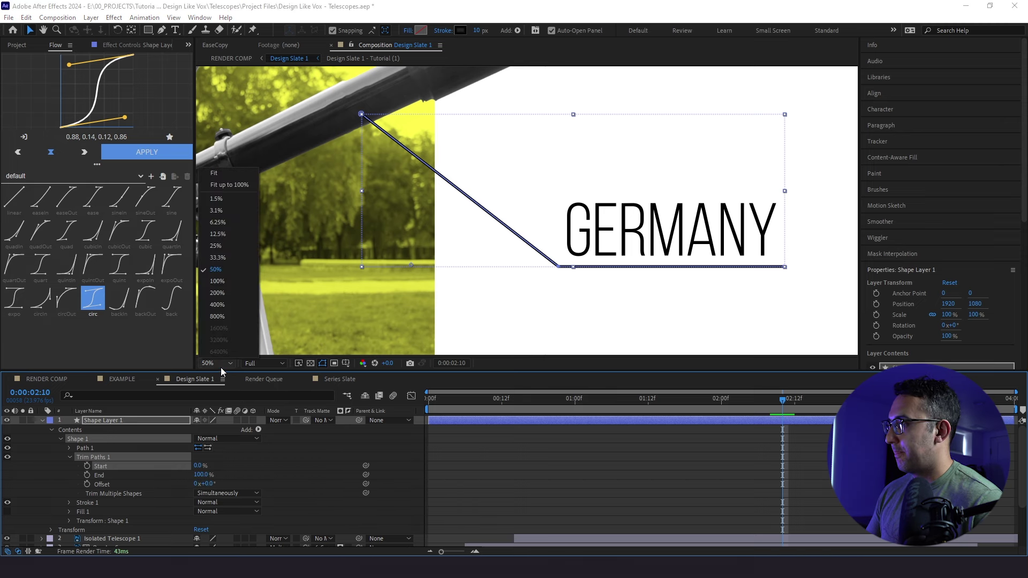
pyautogui.click(205, 173)
pyautogui.moveTo(576, 401); pyautogui.dragTo(571, 426)
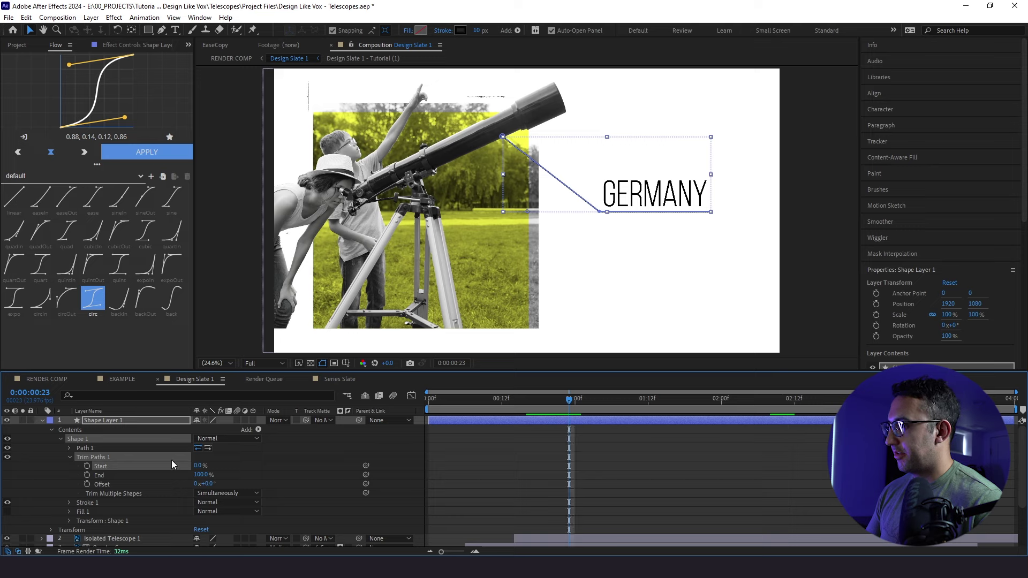
pyautogui.click(88, 475)
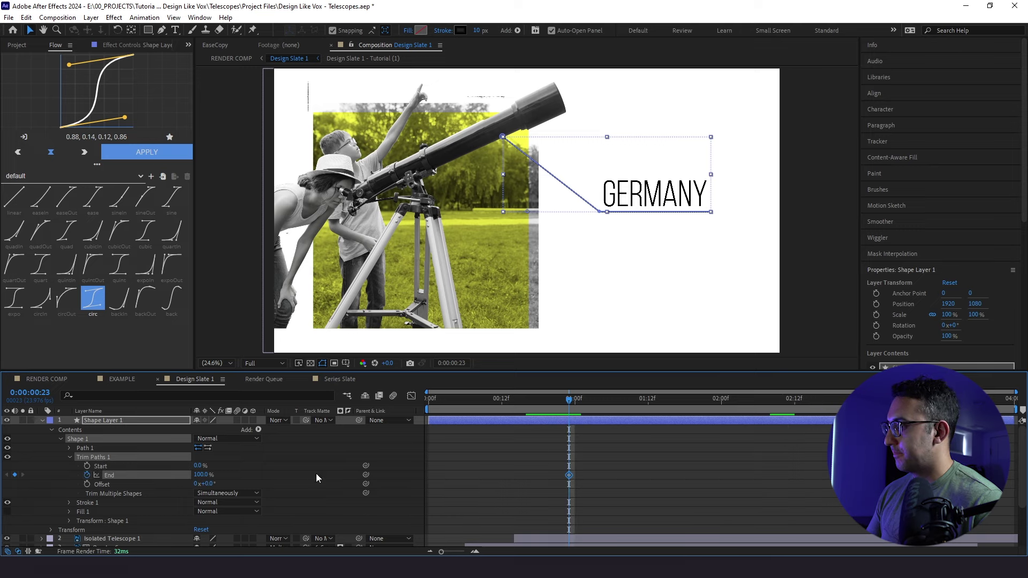
pyautogui.moveTo(570, 398); pyautogui.dragTo(637, 416)
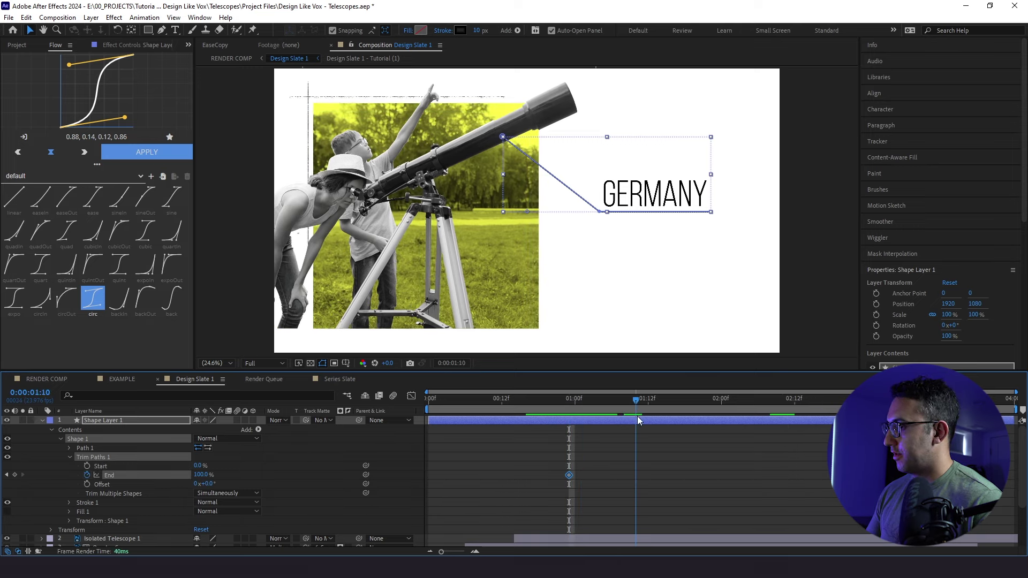
pyautogui.click(15, 475)
pyautogui.click(7, 475)
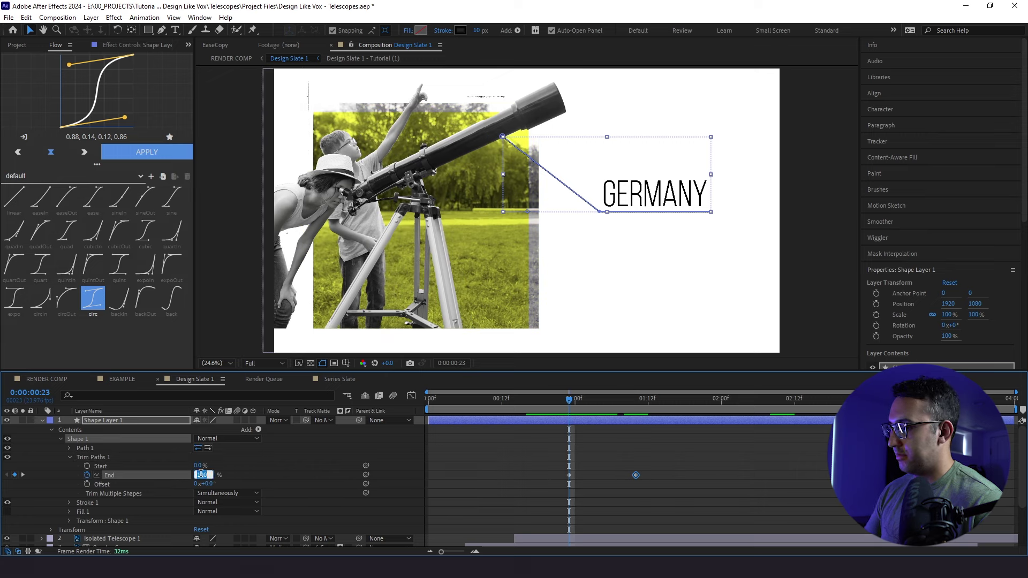
pyautogui.write('0')
pyautogui.press('Return')
# Apply the Flow circ easing curve to both End keyframes and preview the callout line drawing on
pyautogui.moveTo(680, 454); pyautogui.dragTo(575, 485)
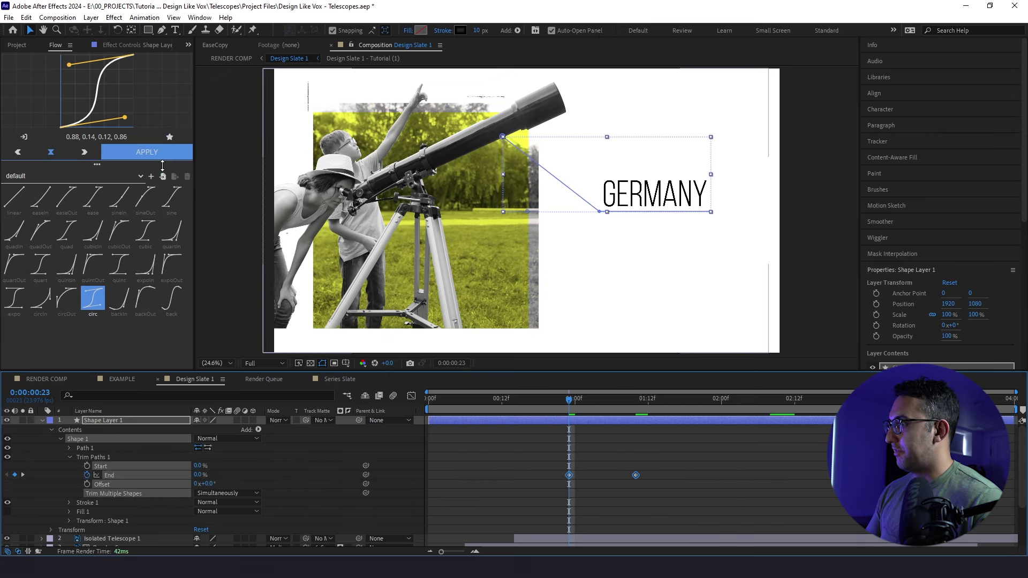
pyautogui.click(148, 152)
pyautogui.click(682, 448)
pyautogui.press('space')
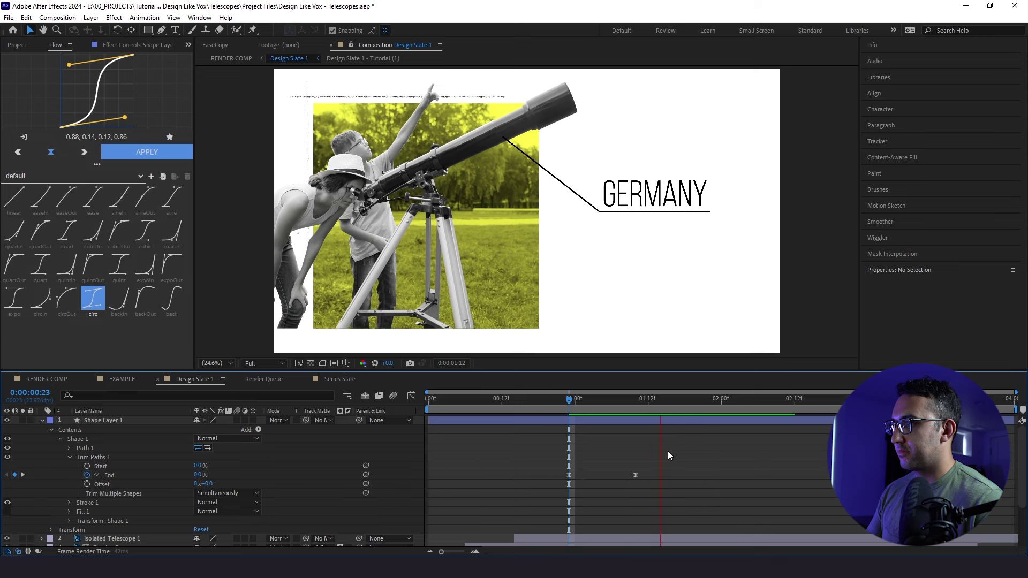
pyautogui.press('space')
# Move the callout line's ending End keyframe to about 0:00:01:22 and preview the slower reveal
pyautogui.moveTo(636, 475); pyautogui.dragTo(708, 476)
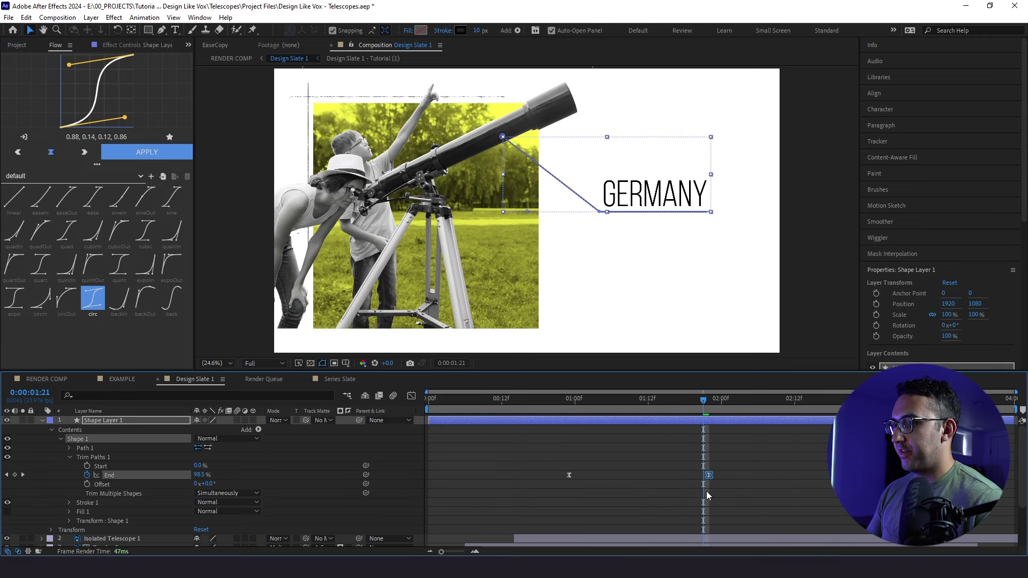
pyautogui.click(535, 410)
pyautogui.press('space')
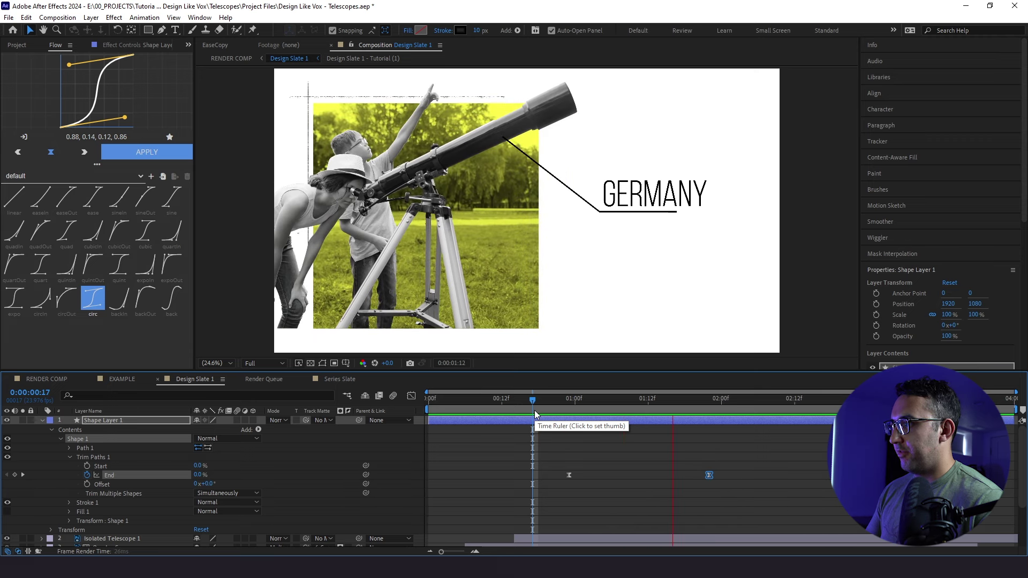
pyautogui.press('space')
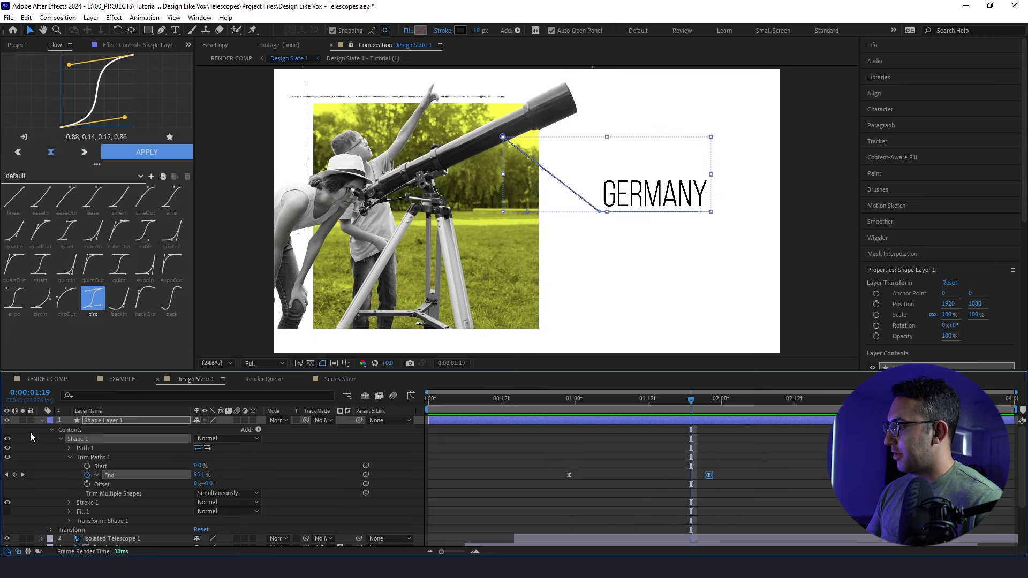
# Collapse Shape Layer 1 and rename it Callout Line - Black
pyautogui.click(42, 422)
pyautogui.click(111, 419)
pyautogui.press('Return')
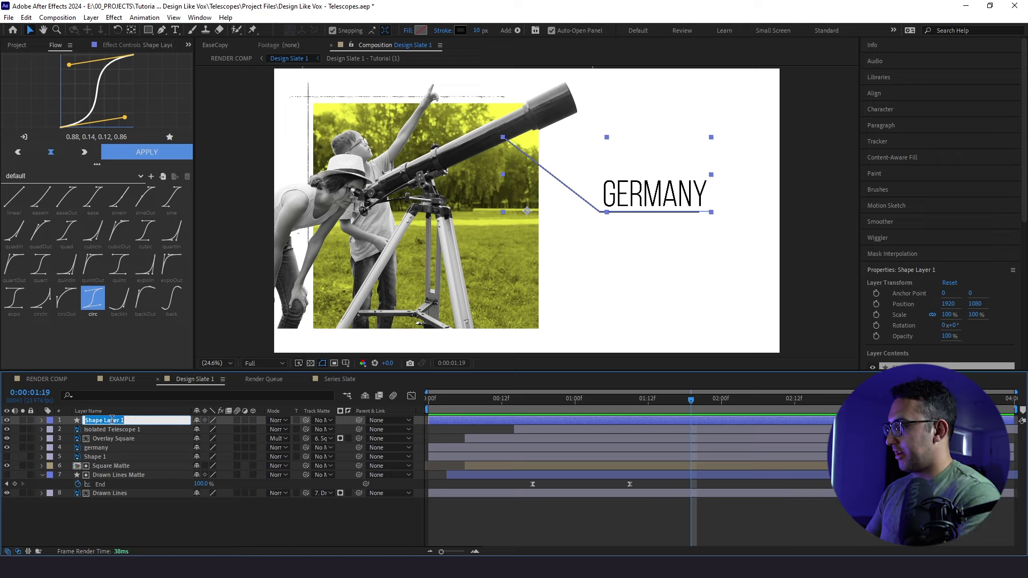
pyautogui.write('Callout Line')
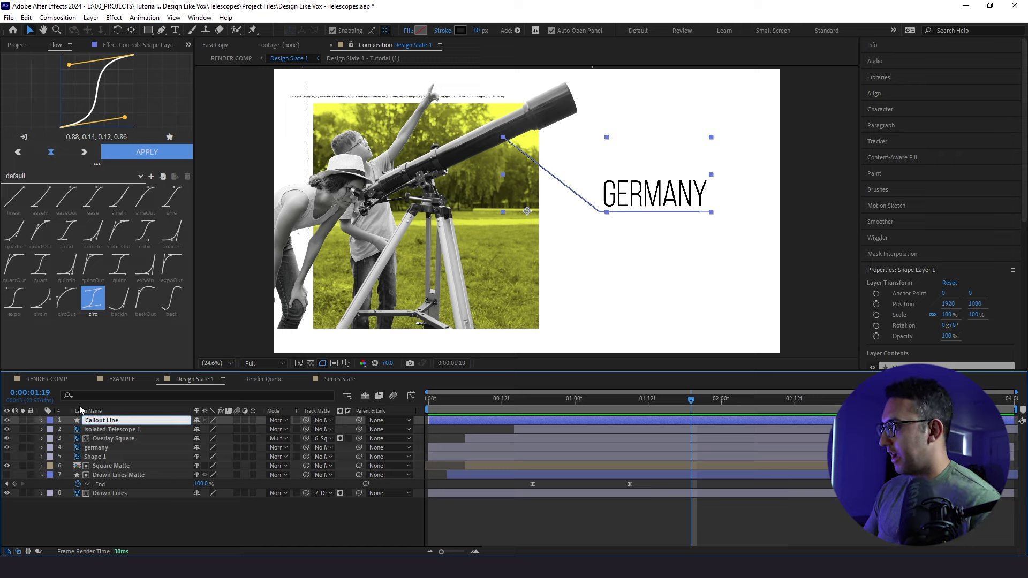
pyautogui.click(103, 500)
pyautogui.click(117, 422)
pyautogui.click(117, 421)
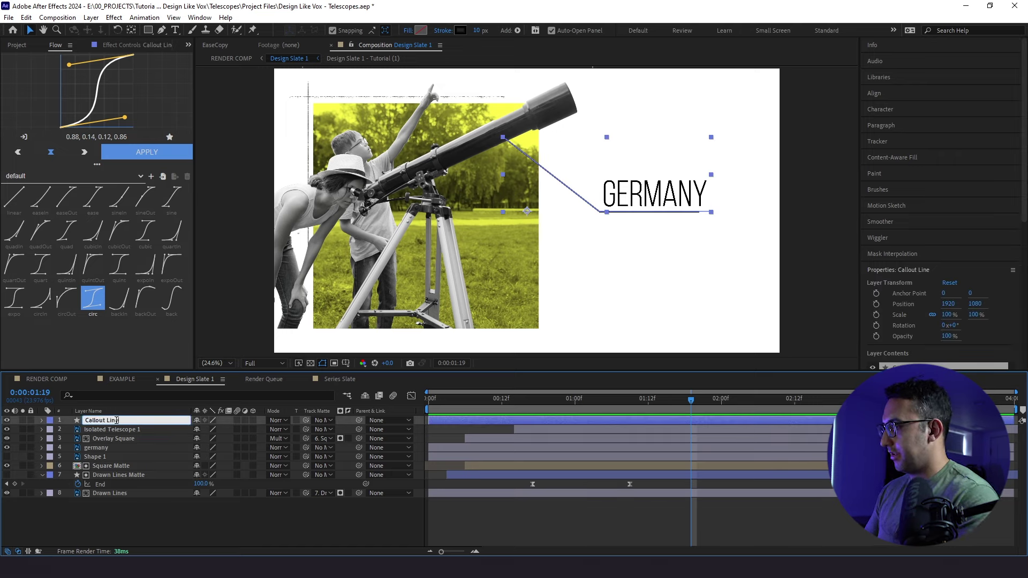
pyautogui.write('- Black')
pyautogui.press('Return')
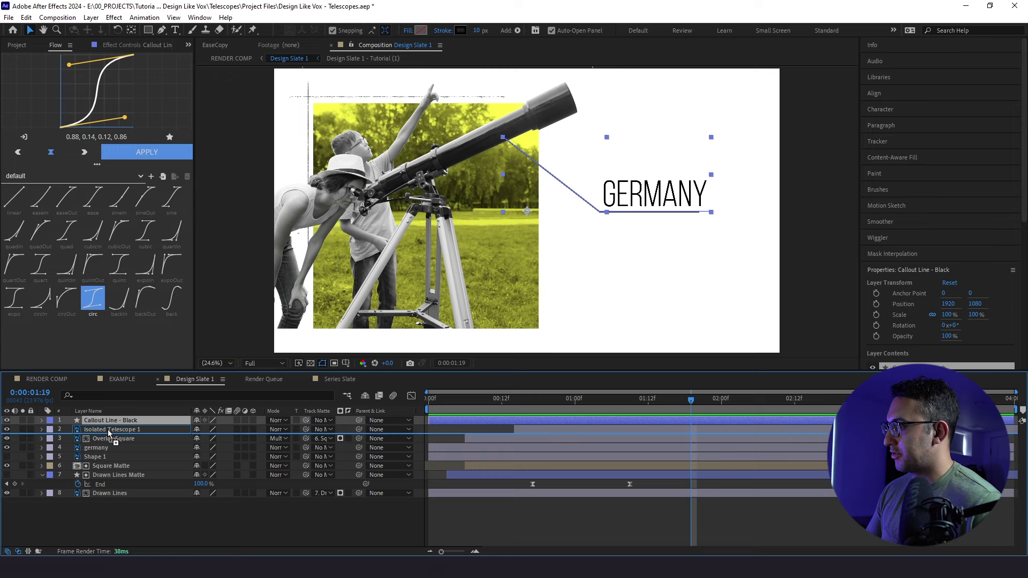
# Move Callout Line - Black below Isolated Telescope 1 in the layer stack and preview the line emerging from behind the telescope
pyautogui.hotkey('ctrl', ']')
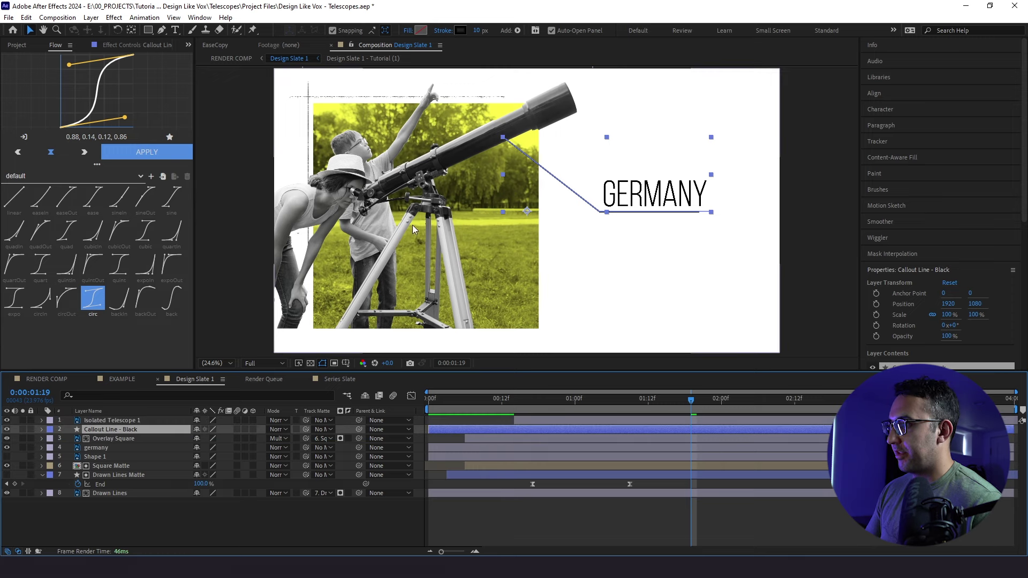
pyautogui.click(202, 531)
pyautogui.click(501, 411)
pyautogui.press('space')
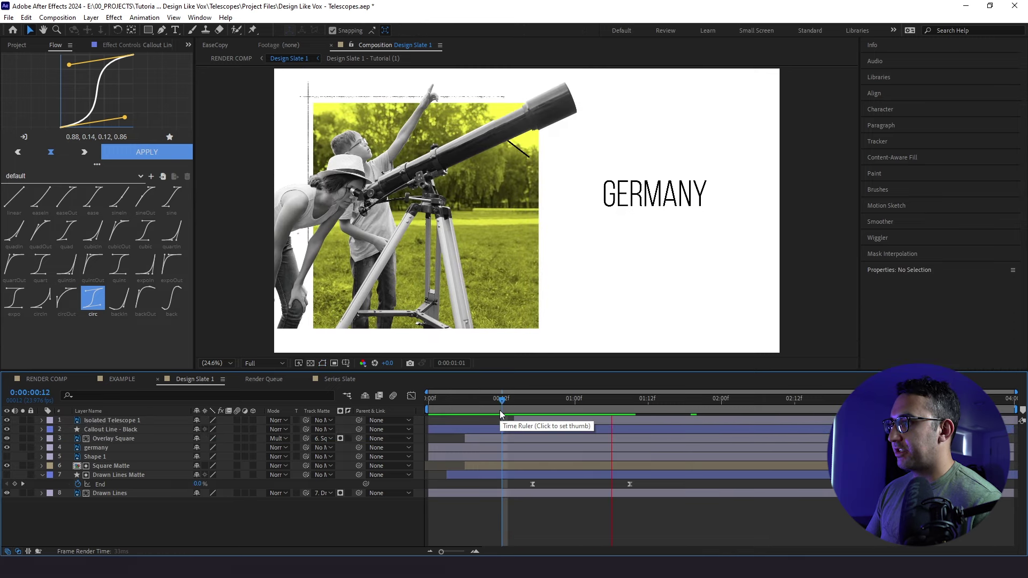
pyautogui.click(530, 397)
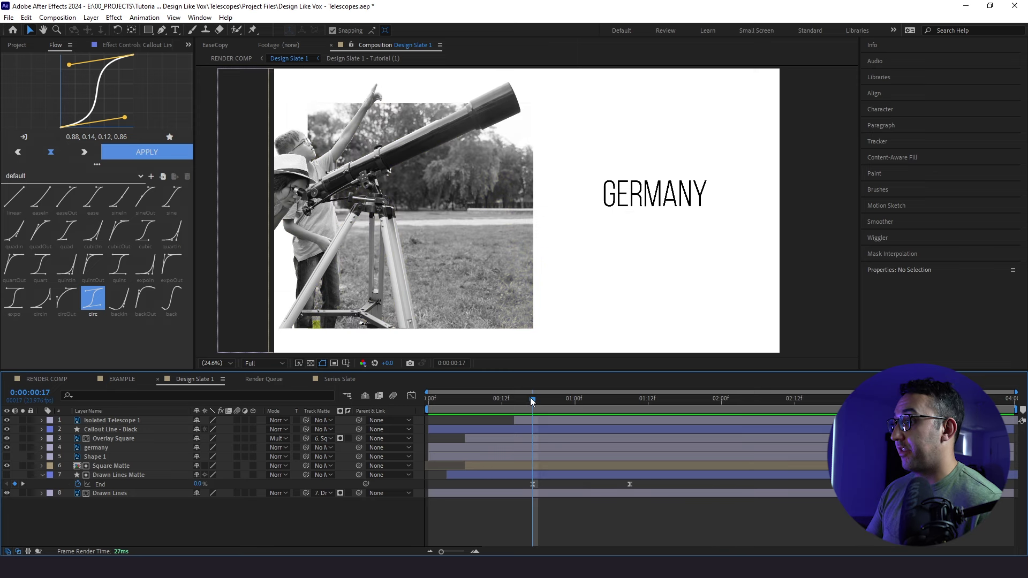
# Duplicate the Callout Line - Black layer and rename the copy Callout Line - Yellow
pyautogui.click(130, 430)
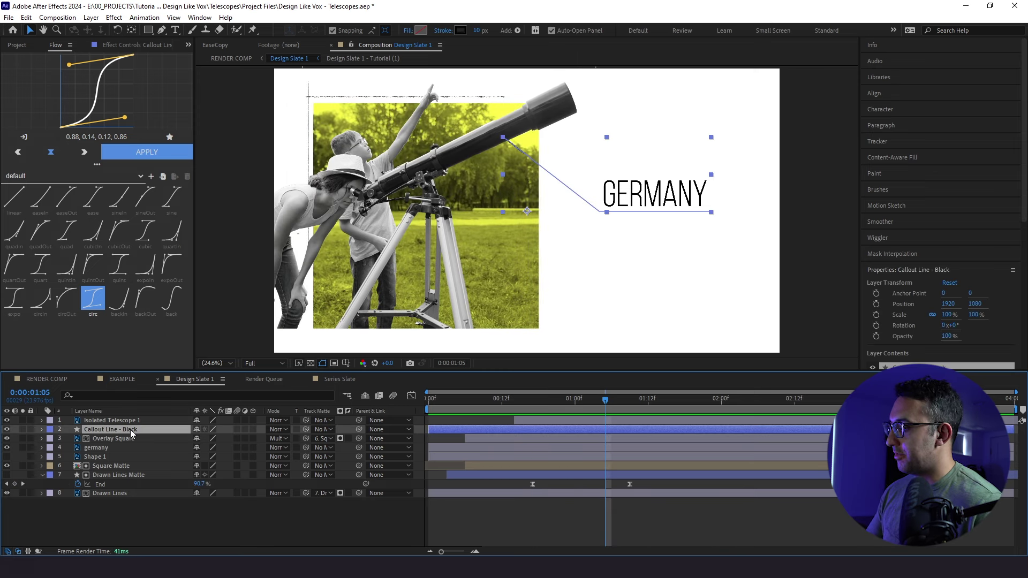
pyautogui.hotkey('ctrl', 'd')
pyautogui.press('Return')
pyautogui.press('End')
pyautogui.press('BackSpace')
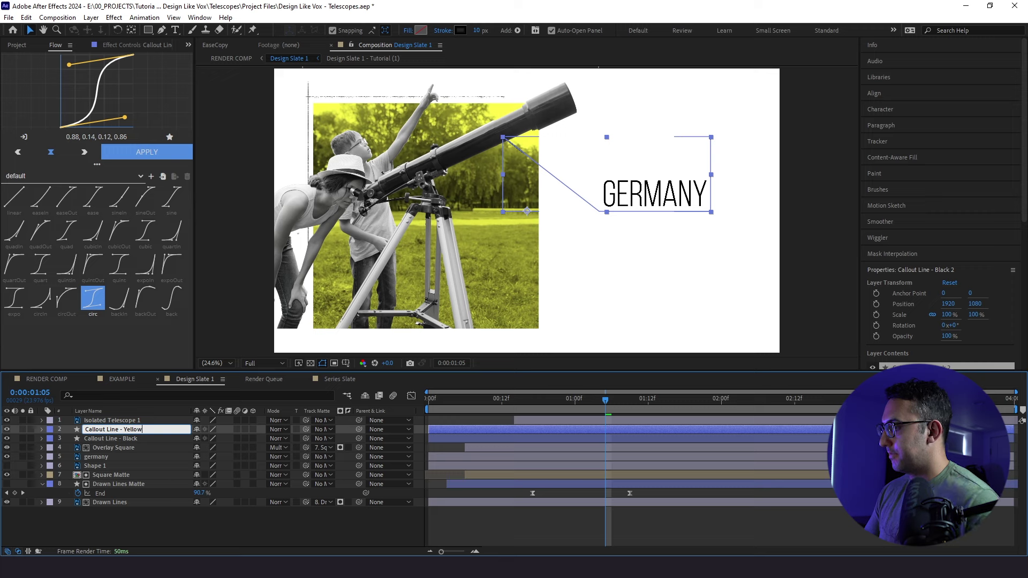
pyautogui.click(136, 506)
# Change the stroke color of Callout Line - Yellow to a bright yellow with a hue of about 61°
pyautogui.click(129, 432)
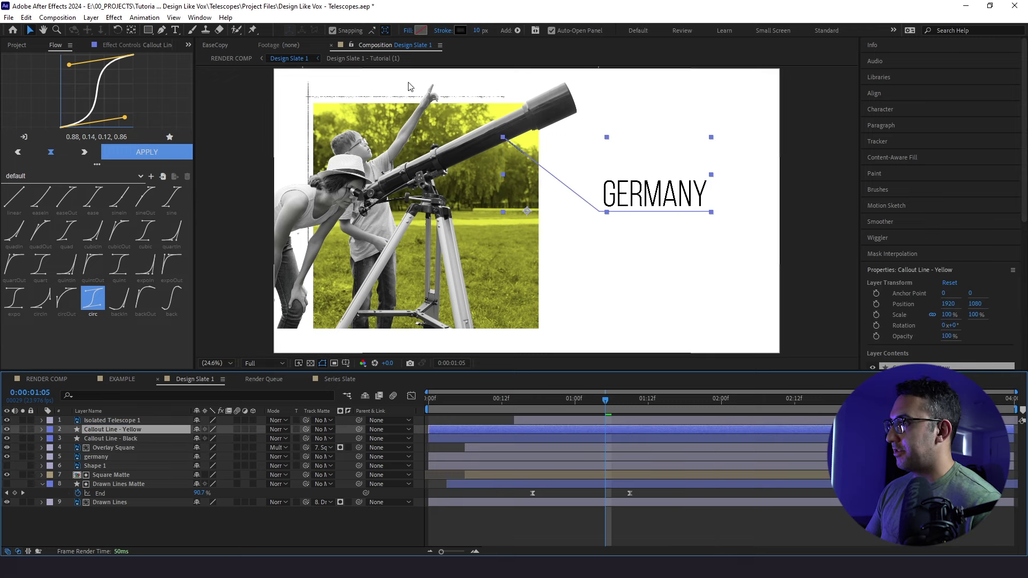
pyautogui.click(460, 30)
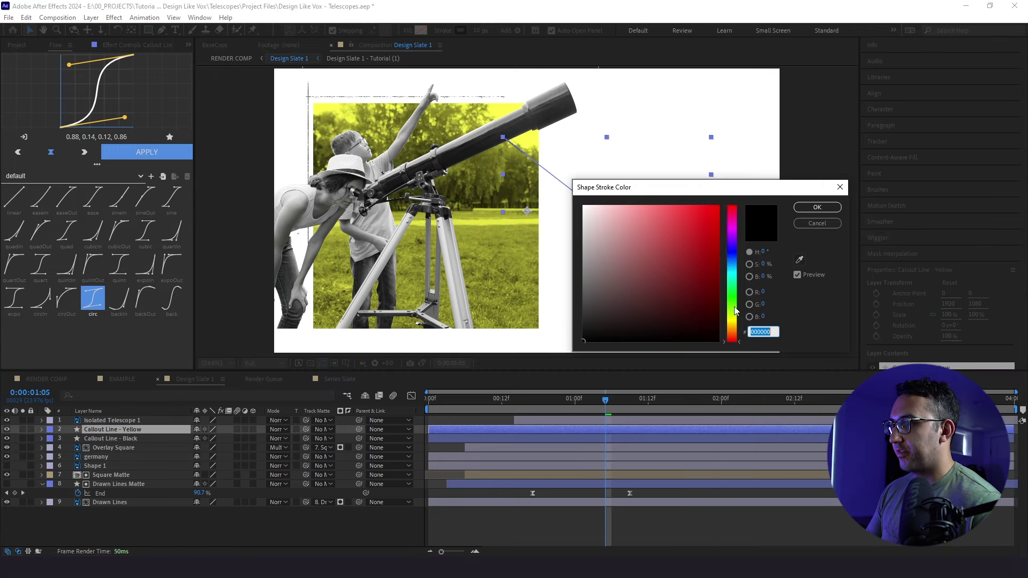
pyautogui.moveTo(735, 310); pyautogui.dragTo(731, 323)
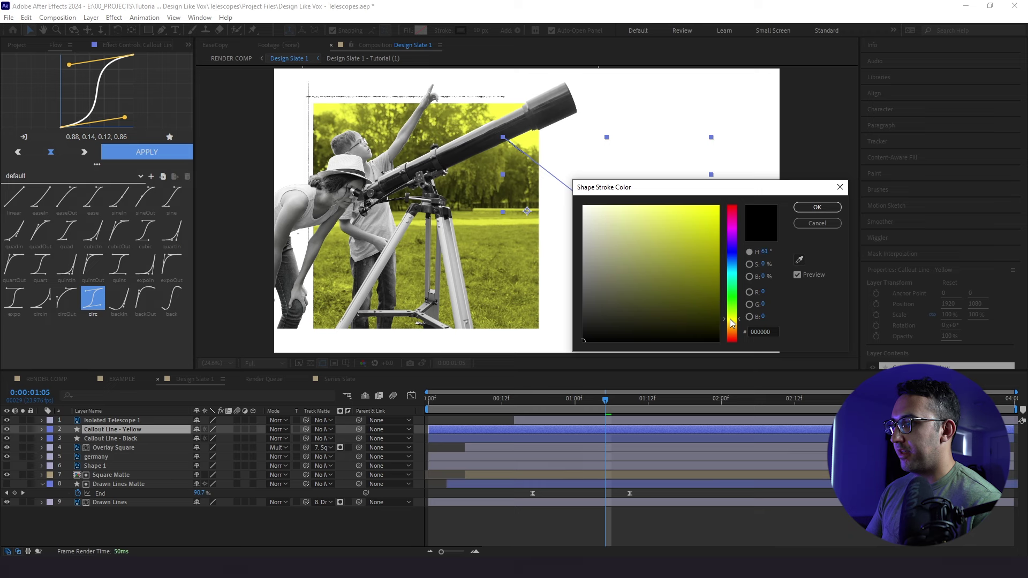
pyautogui.click(680, 214)
pyautogui.press('Return')
# Place Callout Line - Black above Callout Line - Yellow, reveal both layers' keyframes and shift the black layer about 3 frames later
pyautogui.click(131, 437)
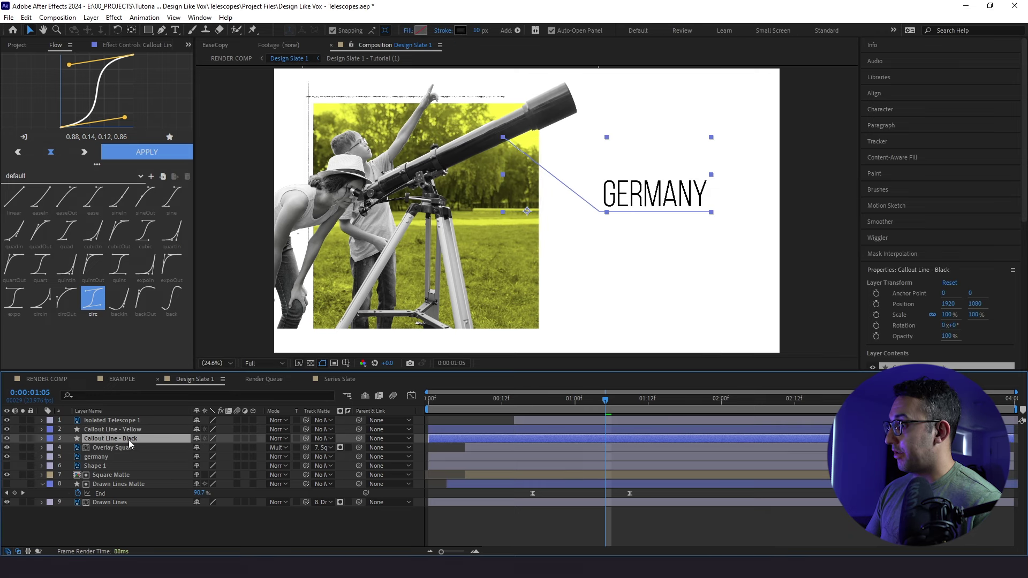
pyautogui.moveTo(129, 439); pyautogui.dragTo(118, 431)
pyautogui.keyDown('ctrl'); pyautogui.click(119, 439); pyautogui.keyUp('ctrl')
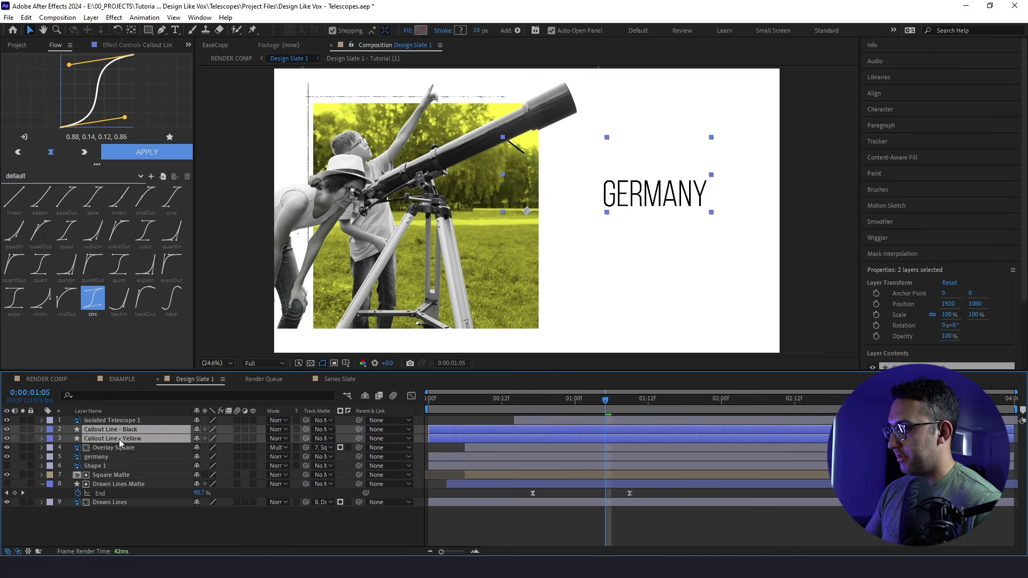
pyautogui.press('u')
pyautogui.click(585, 451)
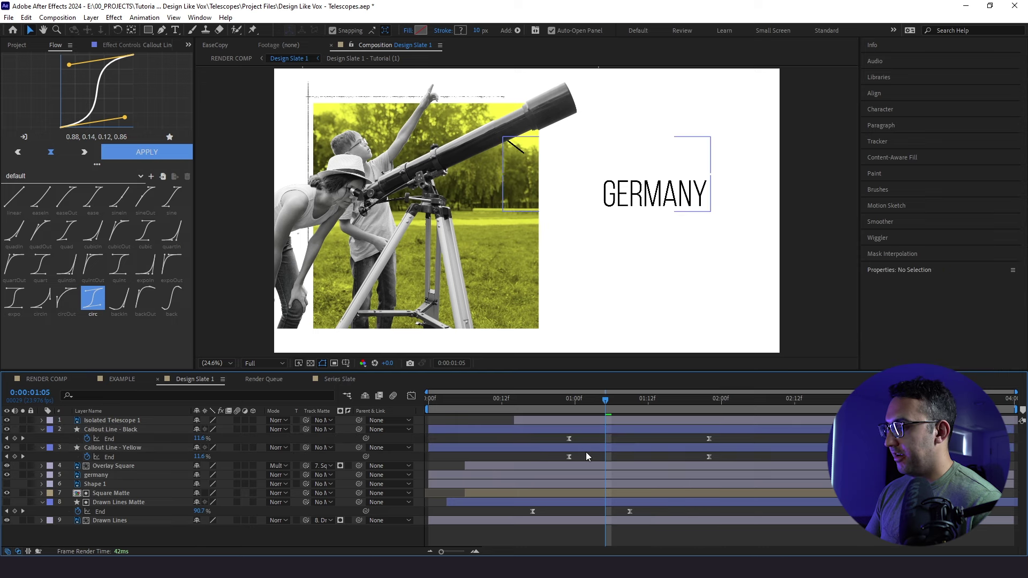
pyautogui.click(574, 403)
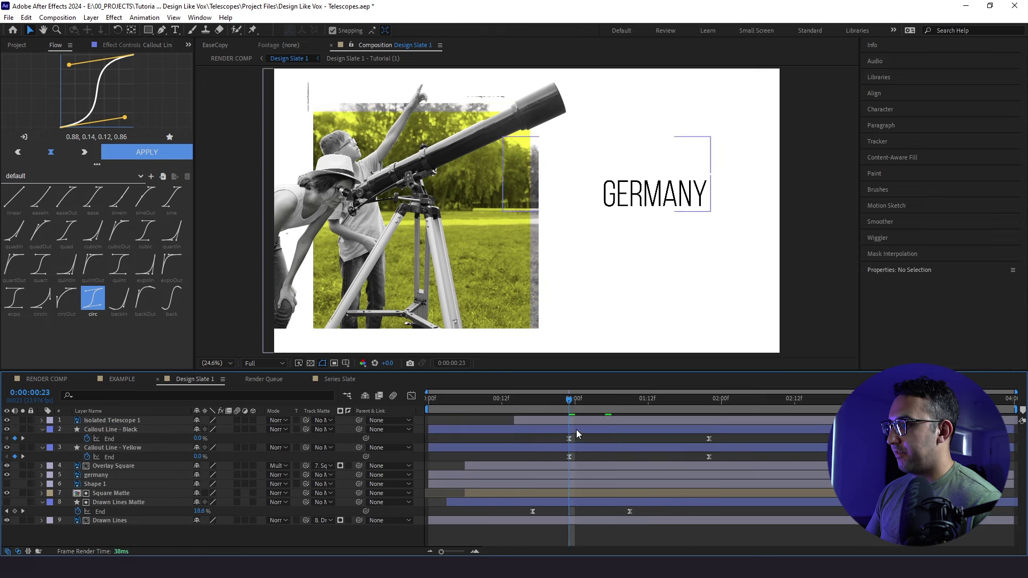
pyautogui.moveTo(576, 429); pyautogui.dragTo(600, 433)
pyautogui.moveTo(562, 405); pyautogui.dragTo(509, 416)
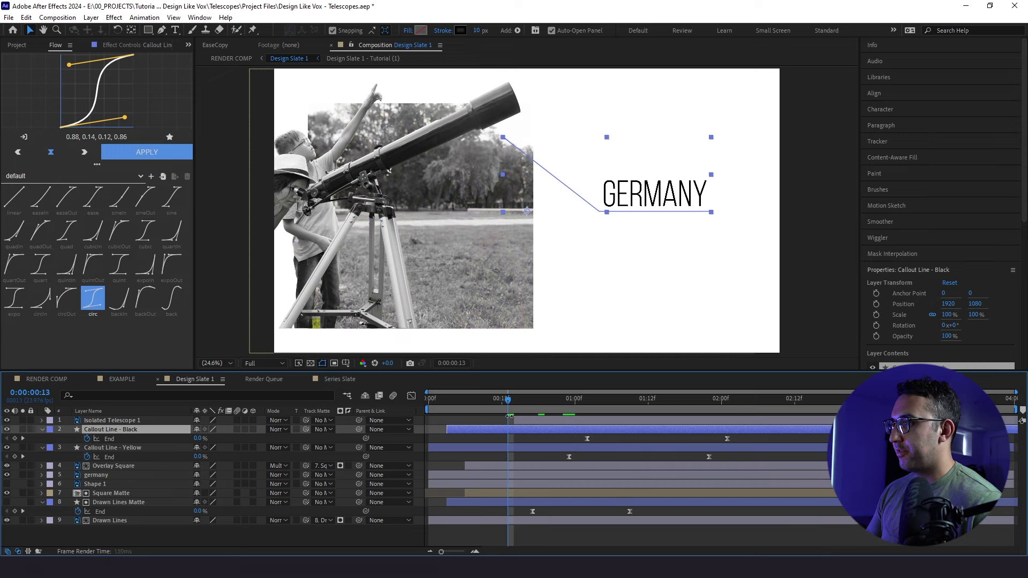
# Set the label color of Callout Line - Yellow to Yellow and that of Callout Line - Black to None
pyautogui.click(185, 448)
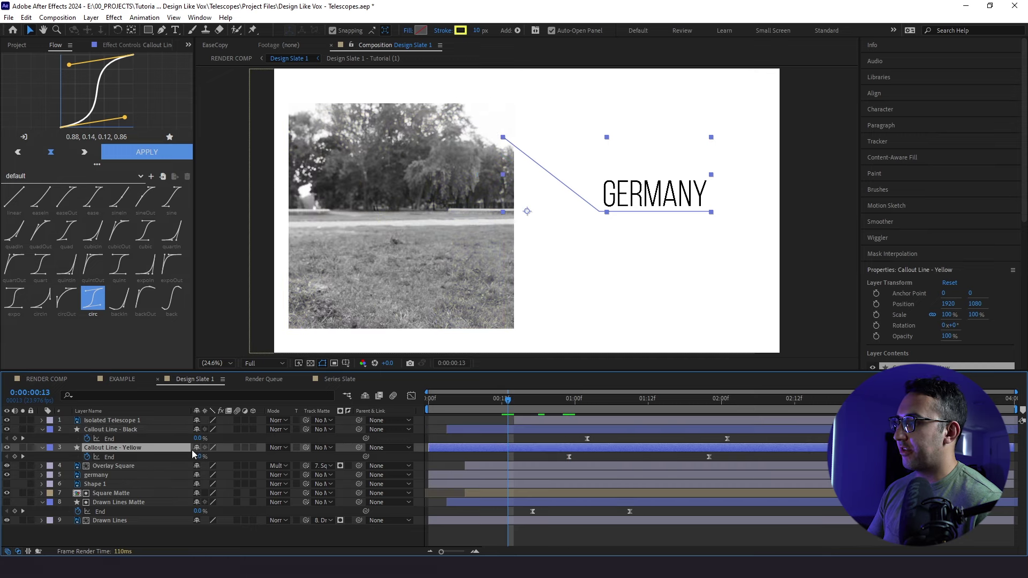
pyautogui.click(50, 448)
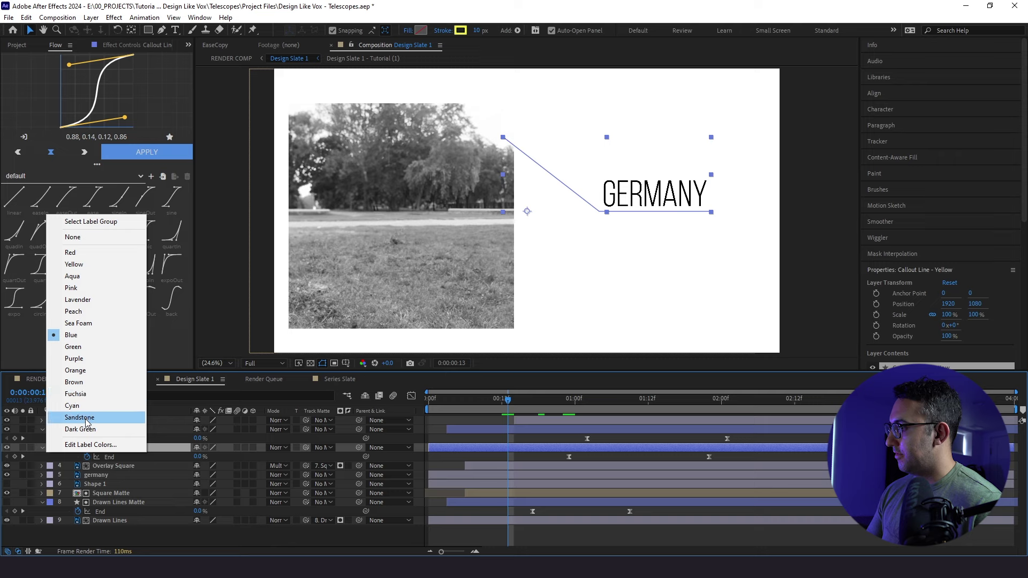
pyautogui.click(74, 264)
pyautogui.click(134, 429)
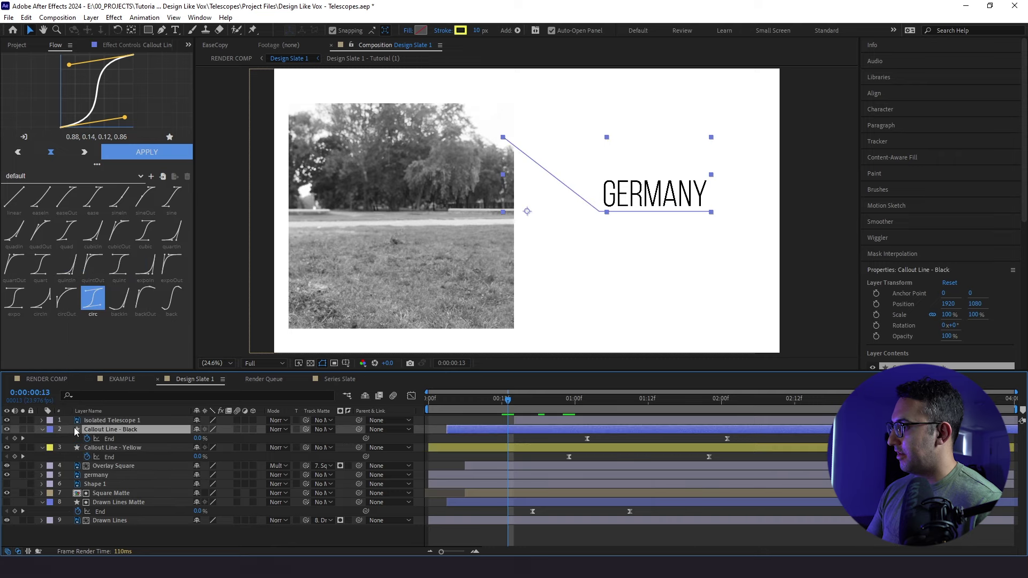
pyautogui.click(49, 429)
pyautogui.click(72, 218)
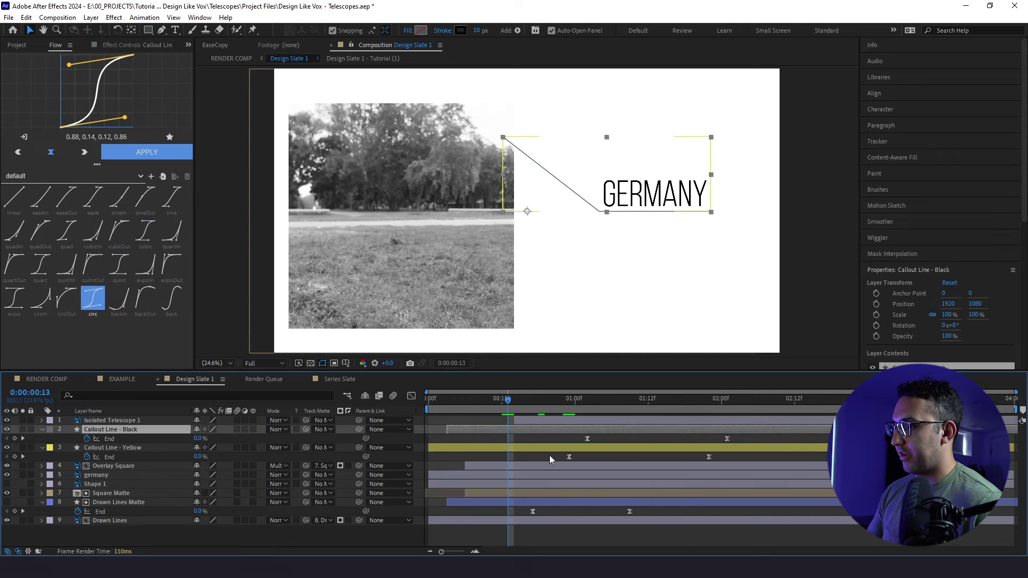
# Deselect the layers and preview the staggered yellow and black callout lines drawing on
pyautogui.click(541, 456)
pyautogui.press('space')
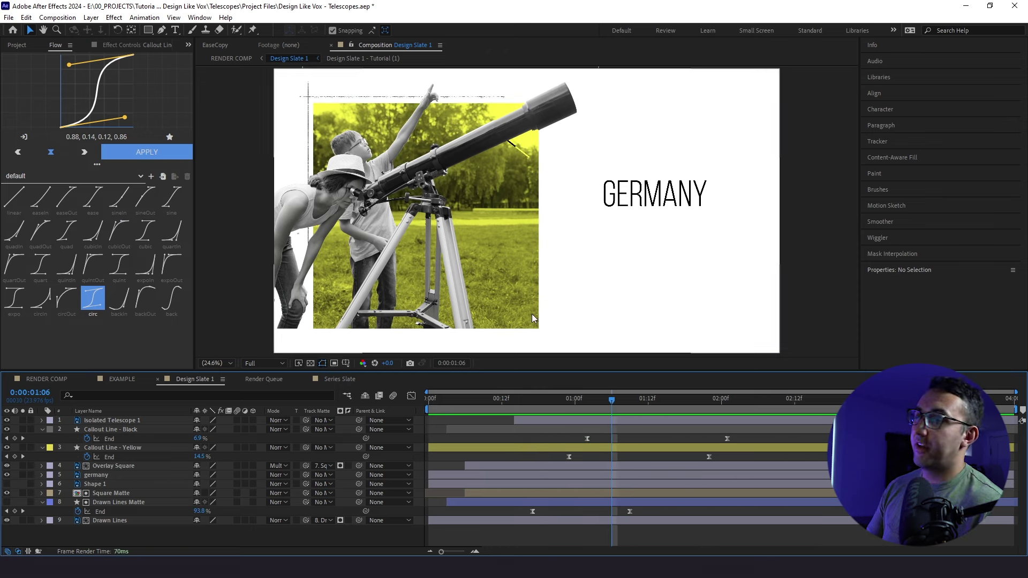
pyautogui.click(570, 406)
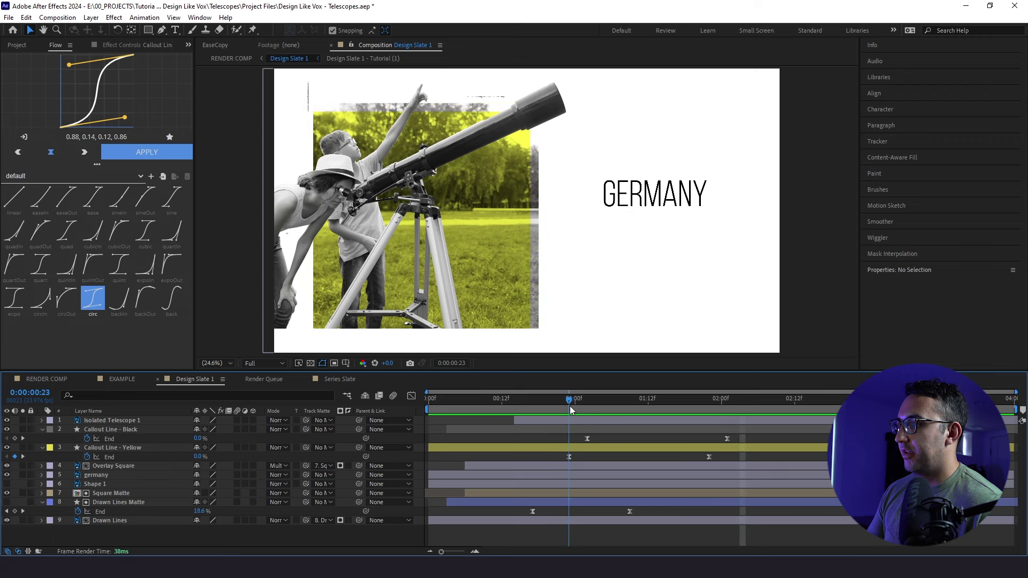
pyautogui.press('space')
# Enable motion blur on Callout Line - Black and Callout Line - Yellow and preview the animation
pyautogui.click(99, 429)
pyautogui.keyDown('shift'); pyautogui.click(104, 448); pyautogui.keyUp('shift')
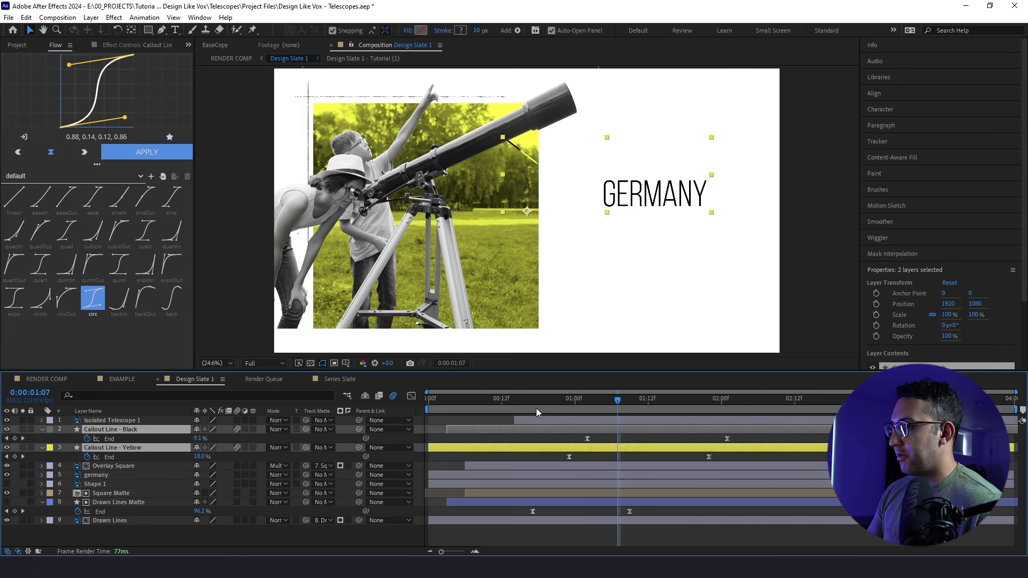
pyautogui.click(536, 408)
pyautogui.press('space')
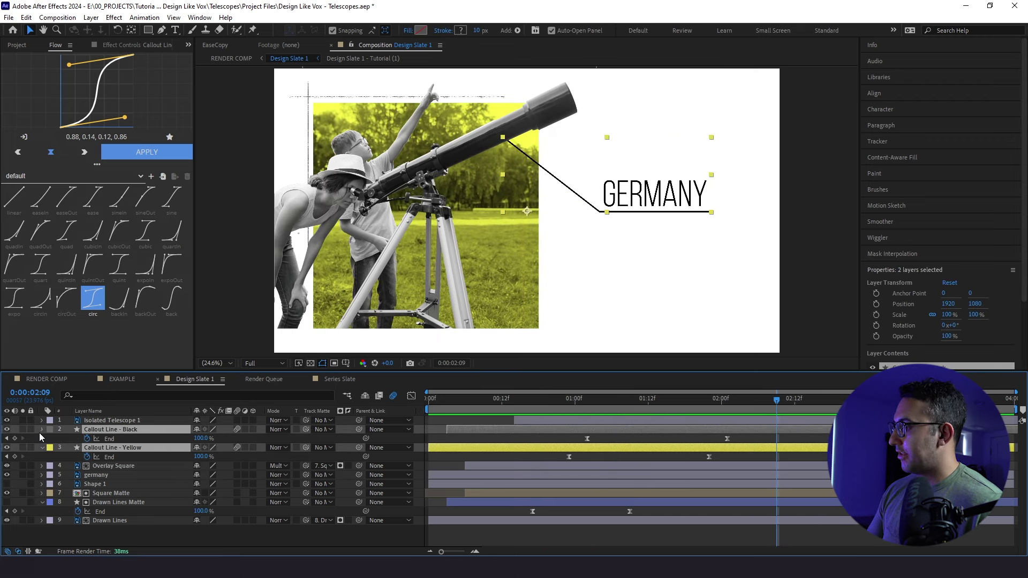
# Collapse both callout line layers and convert the germany layer to editable text
pyautogui.click(41, 431)
pyautogui.hotkey('ctrl', 'shift', 'a')
pyautogui.click(102, 458)
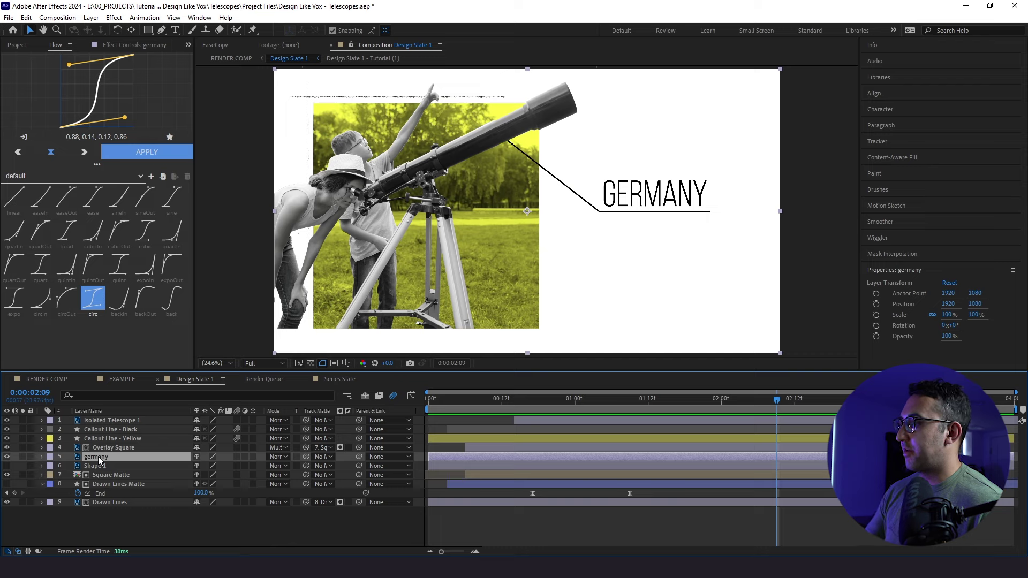
pyautogui.rightClick(99, 460)
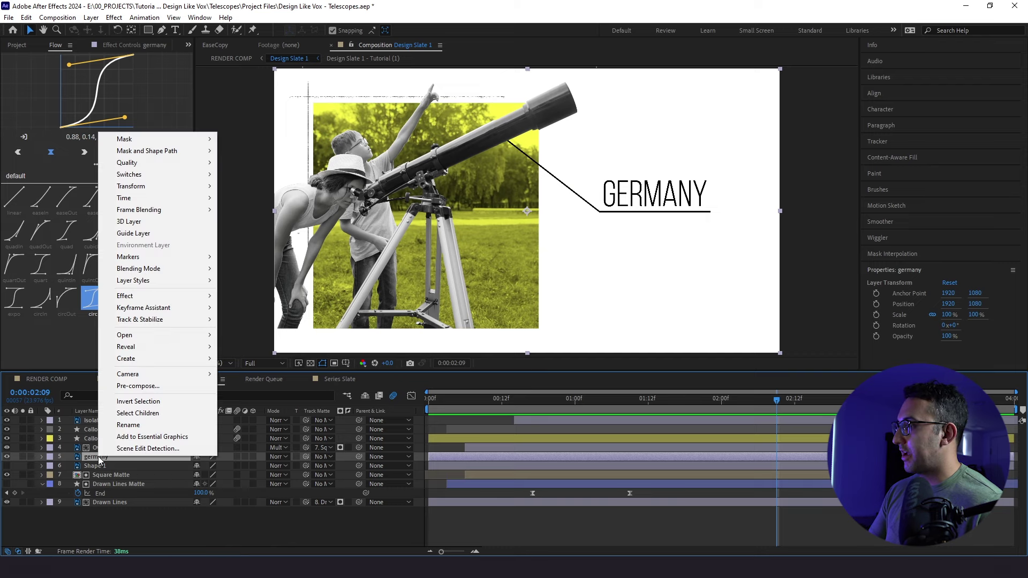
pyautogui.moveTo(184, 359)
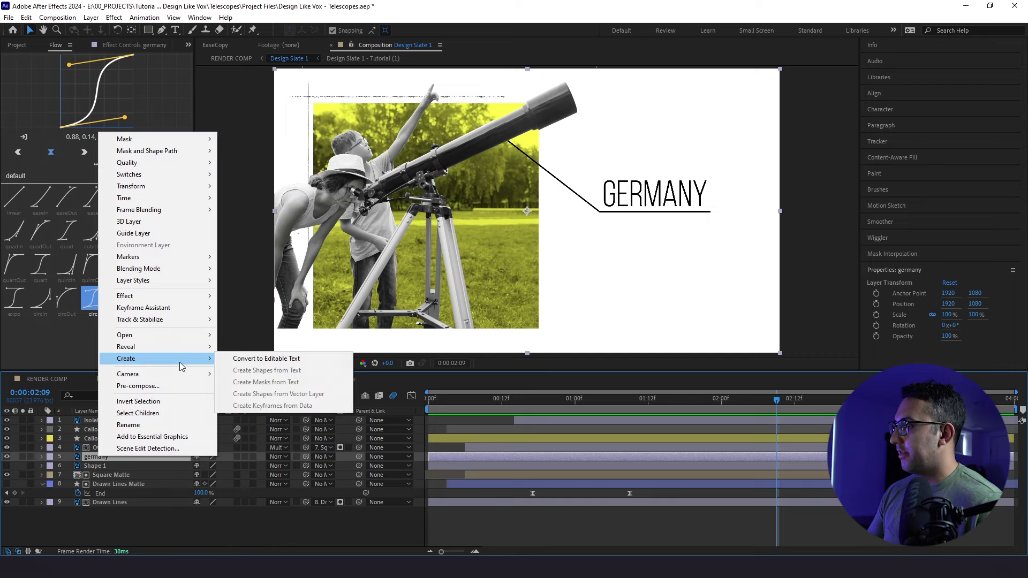
# Convert the germany layer to editable text and check that its text can be edited
pyautogui.click(235, 359)
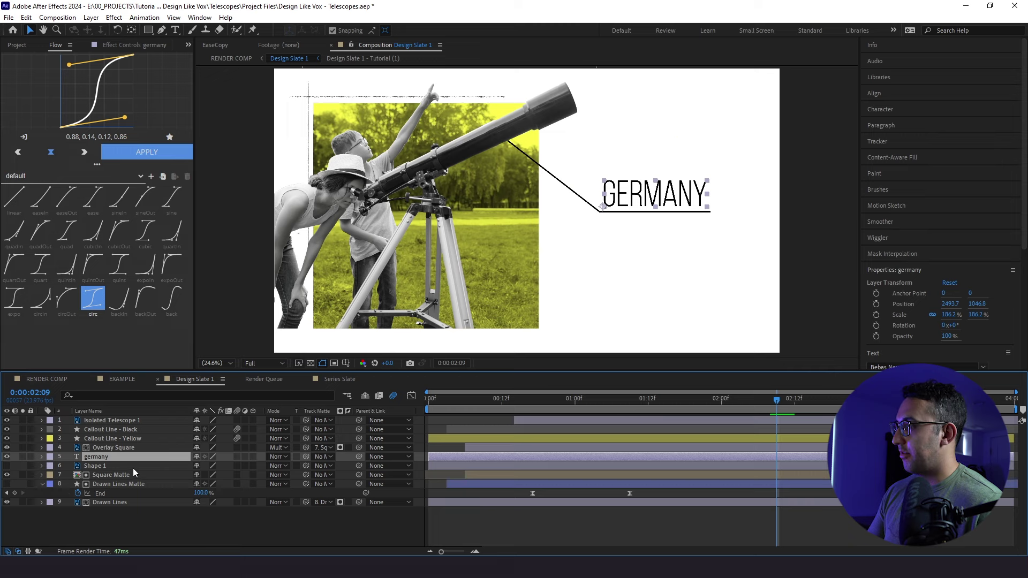
pyautogui.doubleClick(114, 457)
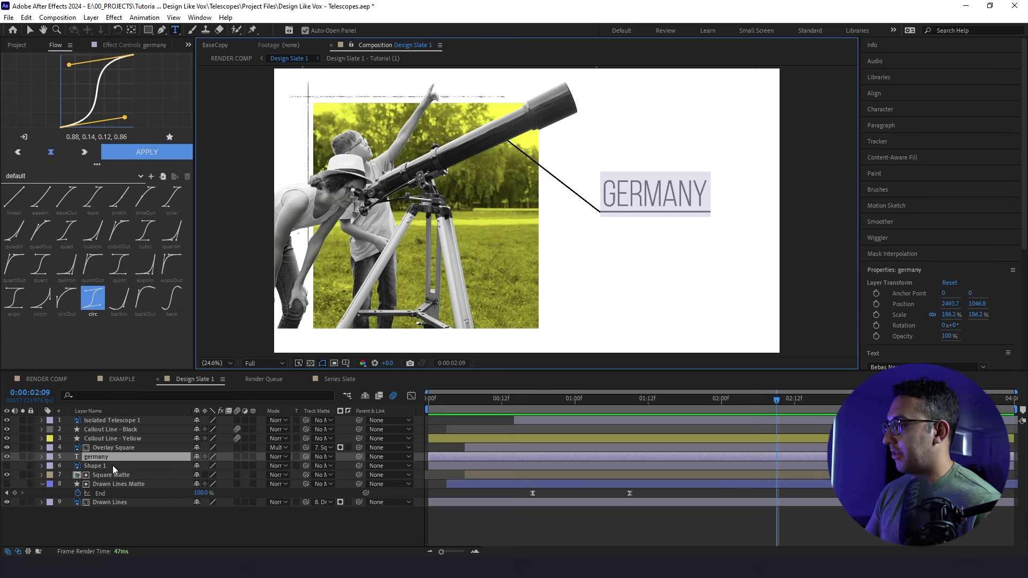
pyautogui.click(105, 538)
# Add Position keyframes to the germany text layer at 0:00:00:23 and 0:00:01:07
pyautogui.click(546, 410)
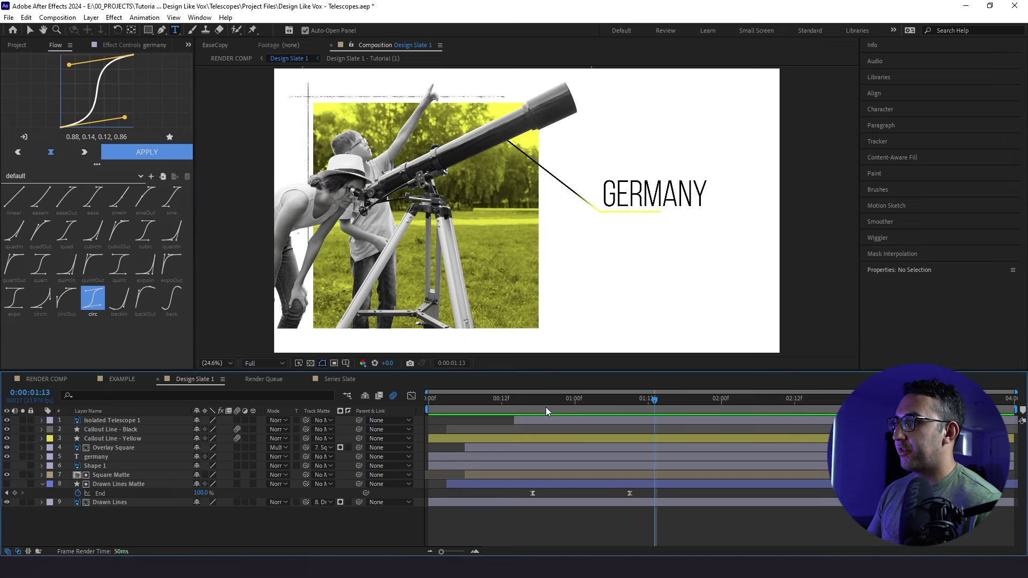
pyautogui.click(569, 402)
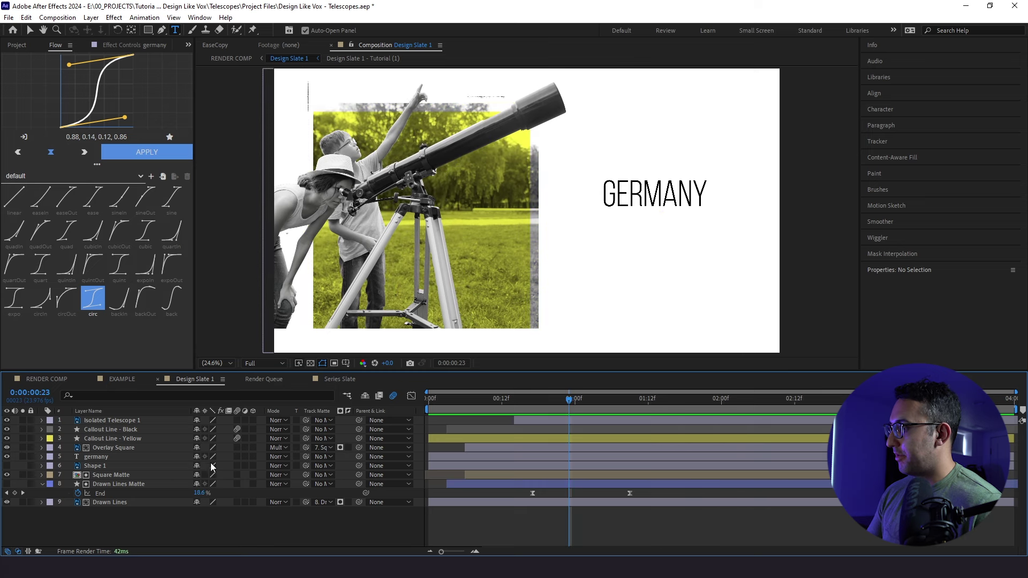
pyautogui.click(104, 460)
pyautogui.hotkey('alt', 'shift', 'p')
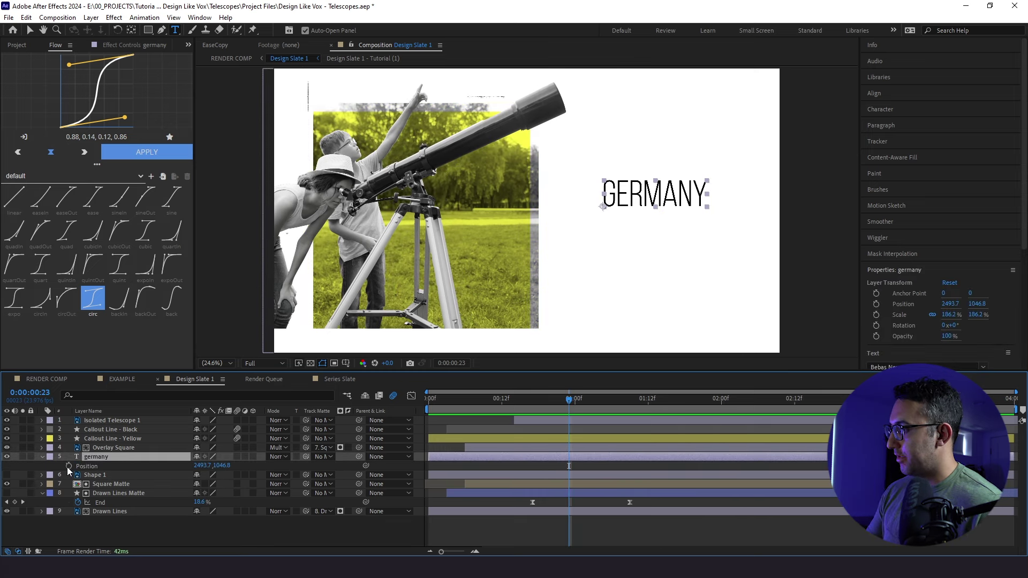
pyautogui.moveTo(585, 402); pyautogui.dragTo(617, 412)
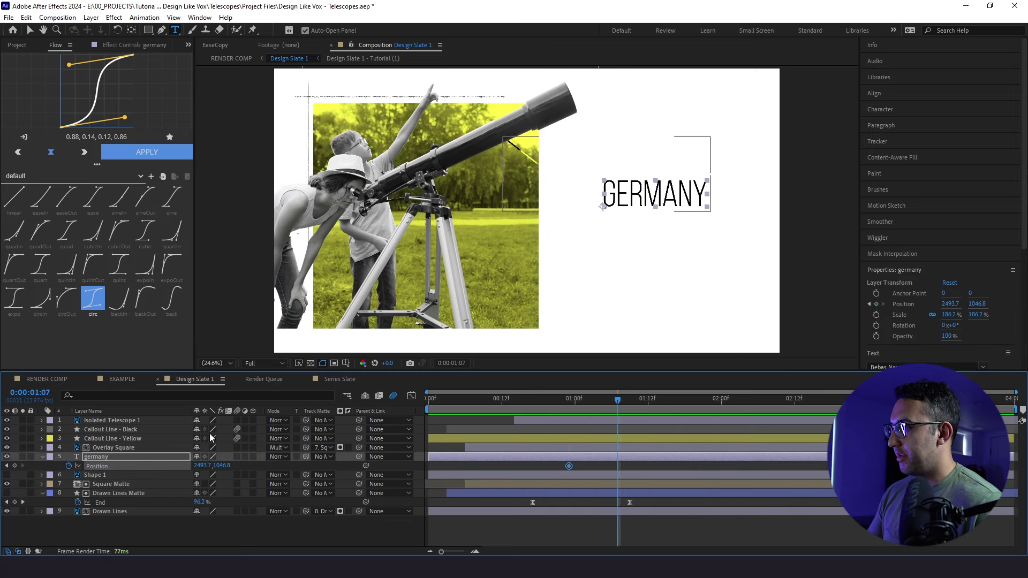
# At the 0:00:00:23 keyframe, move the germany text straight down to a Y position of 1486.8
pyautogui.click(6, 465)
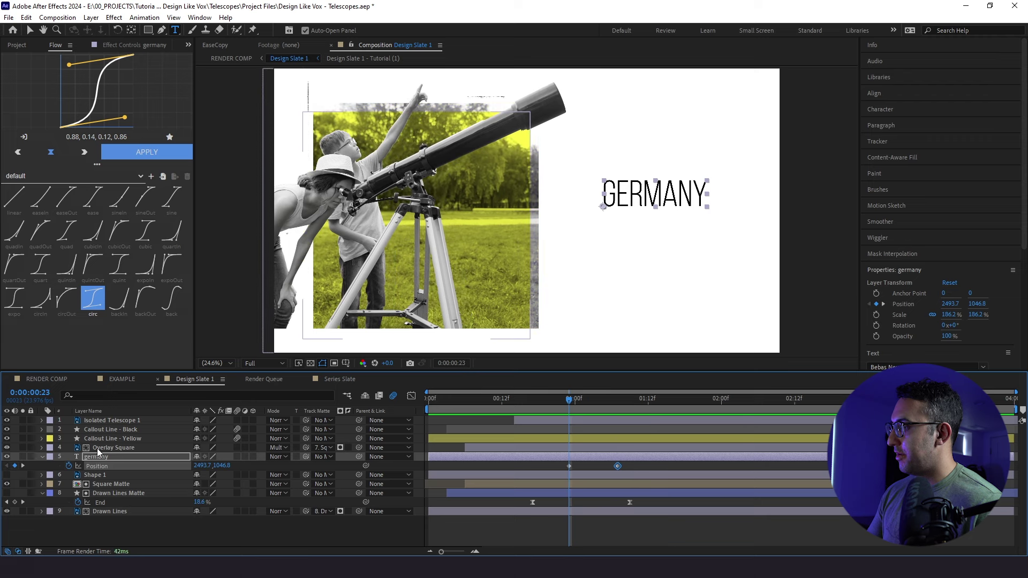
pyautogui.hotkey('shift', 'Down')
pyautogui.hotkey('shift', 'Down')
pyautogui.hotkey('shift', 'Down')
pyautogui.hotkey('shift', 'Down')
pyautogui.hotkey('shift', 'Down')
pyautogui.hotkey('shift', 'Down')
pyautogui.hotkey('shift', 'Down')
pyautogui.hotkey('shift', 'Down')
pyautogui.hotkey('shift', 'Down')
pyautogui.hotkey('shift', 'Down')
pyautogui.hotkey('shift', 'Down')
pyautogui.hotkey('shift', 'Down')
pyautogui.hotkey('shift', 'Down')
pyautogui.hotkey('shift', 'Down')
pyautogui.hotkey('shift', 'Down')
pyautogui.hotkey('shift', 'Down')
pyautogui.hotkey('shift', 'Down')
pyautogui.hotkey('shift', 'Down')
pyautogui.hotkey('shift', 'Down')
pyautogui.hotkey('shift', 'Down')
pyautogui.hotkey('shift', 'Down')
pyautogui.hotkey('shift', 'Down')
pyautogui.hotkey('shift', 'Down')
pyautogui.hotkey('shift', 'Down')
pyautogui.hotkey('shift', 'Down')
pyautogui.hotkey('shift', 'Down')
pyautogui.hotkey('shift', 'Down')
pyautogui.hotkey('shift', 'Down')
pyautogui.hotkey('shift', 'Down')
pyautogui.hotkey('shift', 'Down')
pyautogui.hotkey('shift', 'Down')
pyautogui.hotkey('shift', 'Down')
pyautogui.hotkey('shift', 'Down')
pyautogui.hotkey('shift', 'Down')
pyautogui.hotkey('shift', 'Down')
pyautogui.hotkey('shift', 'Down')
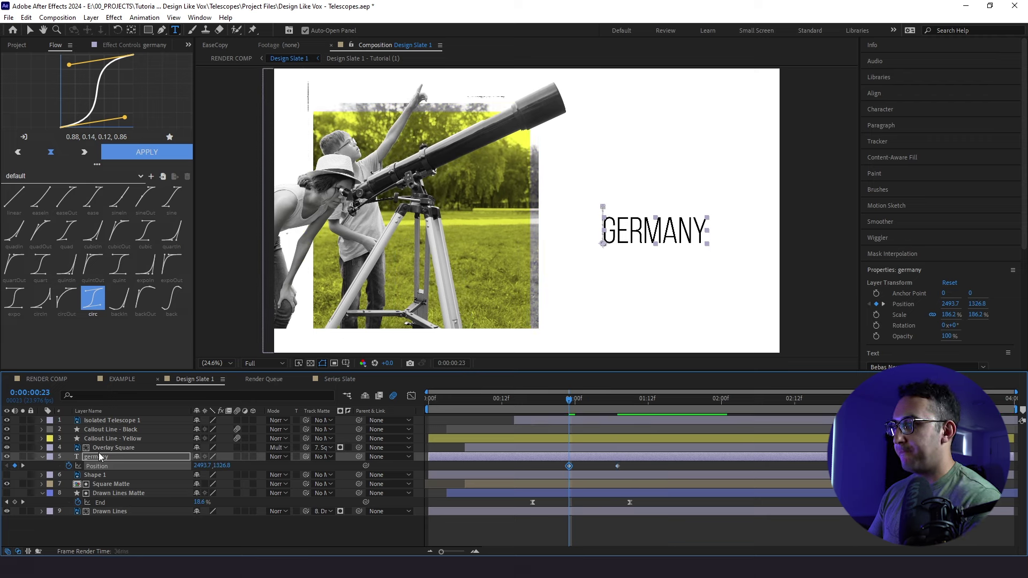
# Apply the circ easing curve (0.88, 0.14, 0.12, 0.86) to both germany Position keyframes and preview the motion
pyautogui.moveTo(640, 467); pyautogui.dragTo(554, 470)
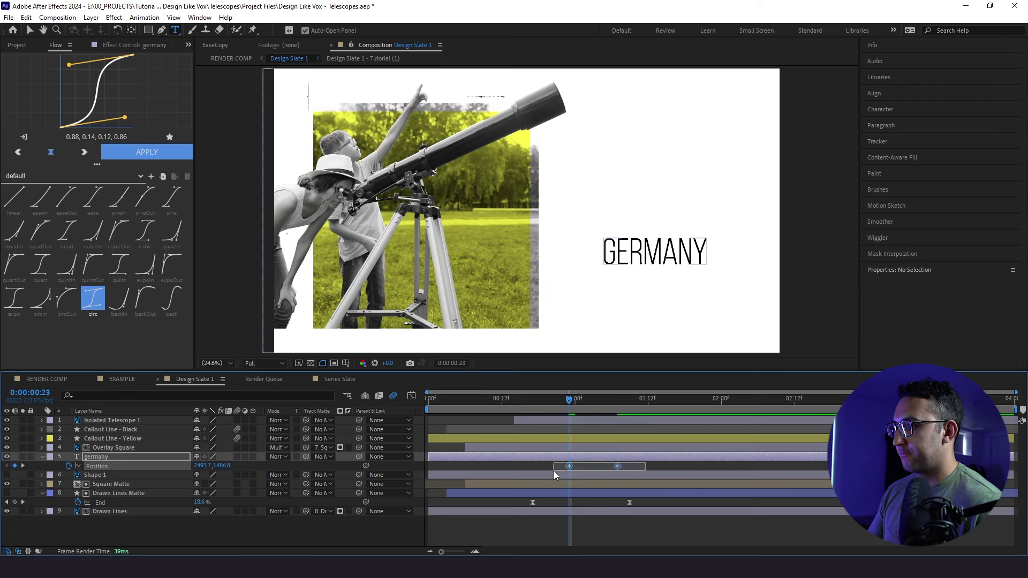
pyautogui.click(146, 152)
pyautogui.press('space')
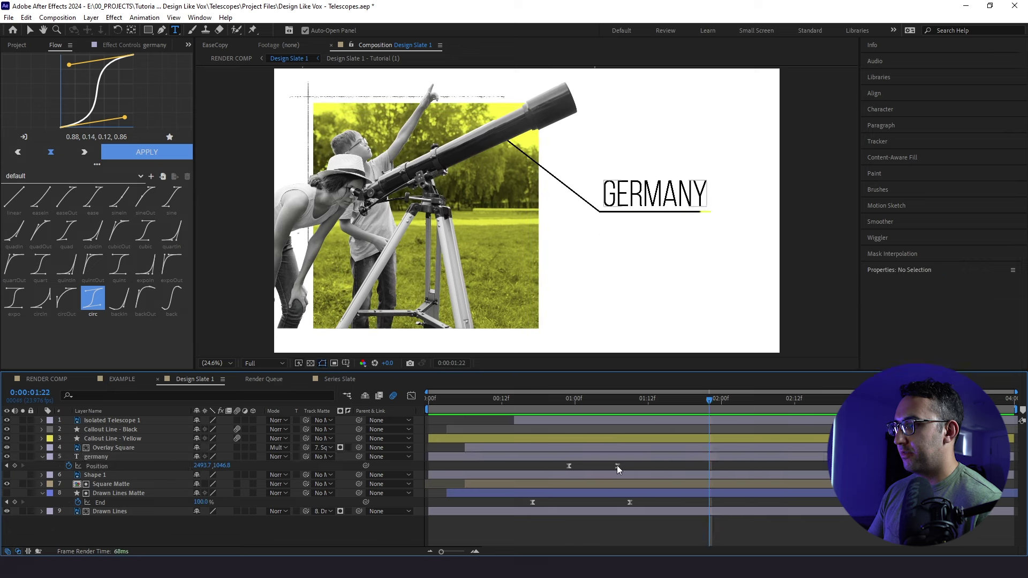
# Shift both germany Position keyframes to about 0:00:01:03 and 0:00:01:16 and preview the text's timing against the callout line
pyautogui.moveTo(617, 466); pyautogui.dragTo(648, 466)
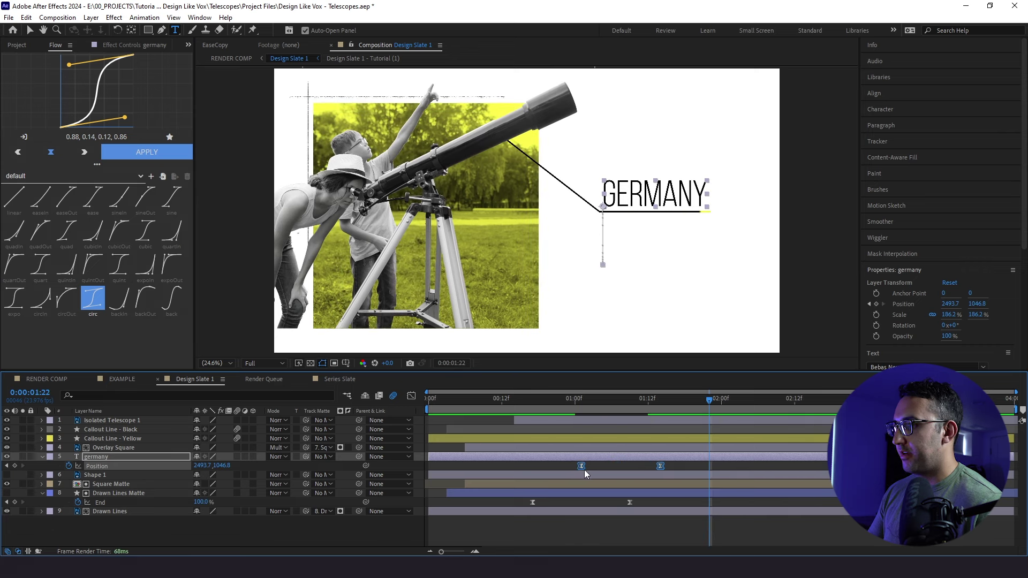
pyautogui.moveTo(585, 473); pyautogui.dragTo(596, 473)
pyautogui.click(562, 399)
pyautogui.press('space')
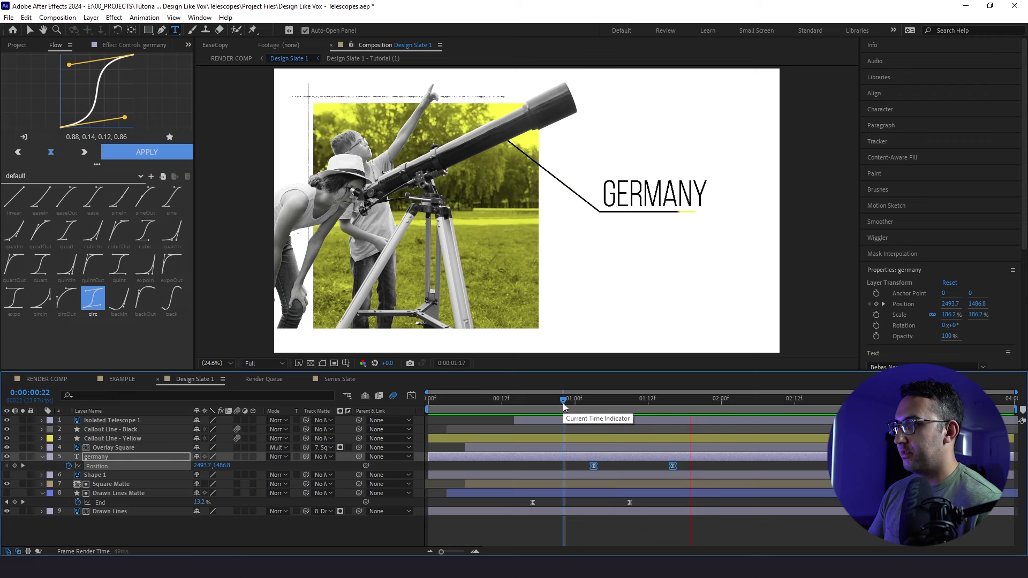
pyautogui.press('space')
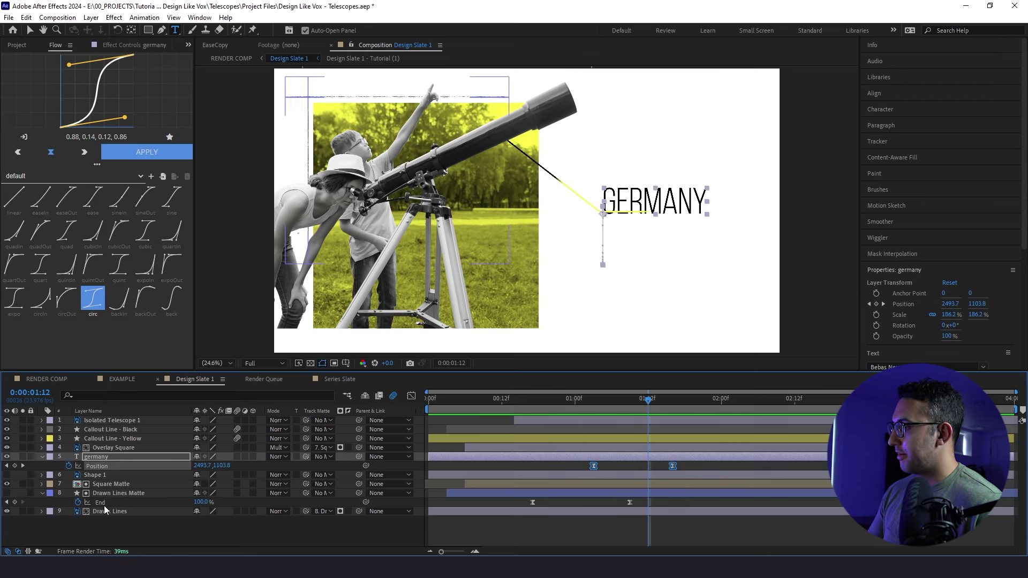
# Copy only the Position expression from Isolated Telescope 1, paste it onto the germany layer's Position, and preview it
pyautogui.click(116, 521)
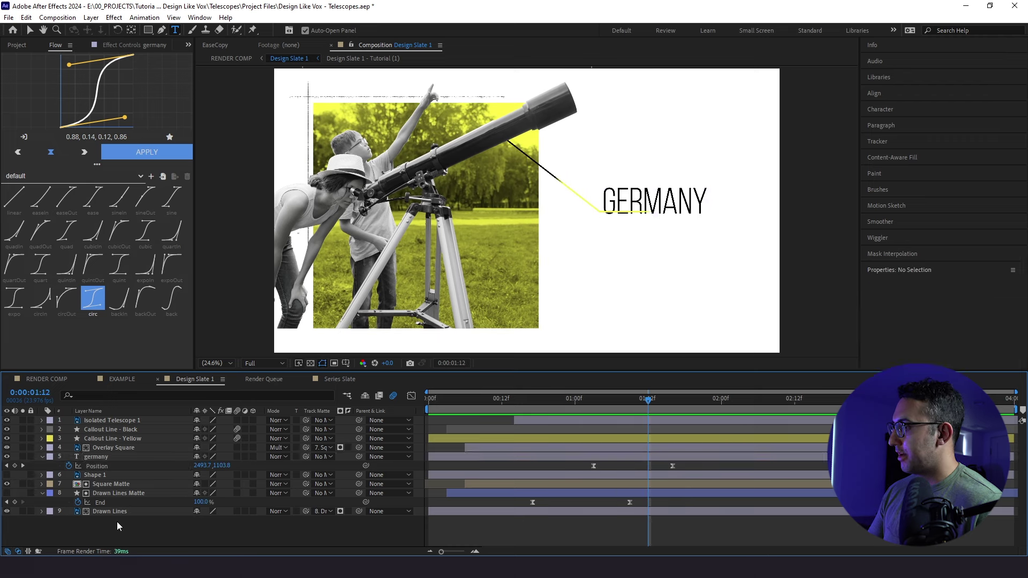
pyautogui.click(107, 420)
pyautogui.press('p')
pyautogui.rightClick(102, 429)
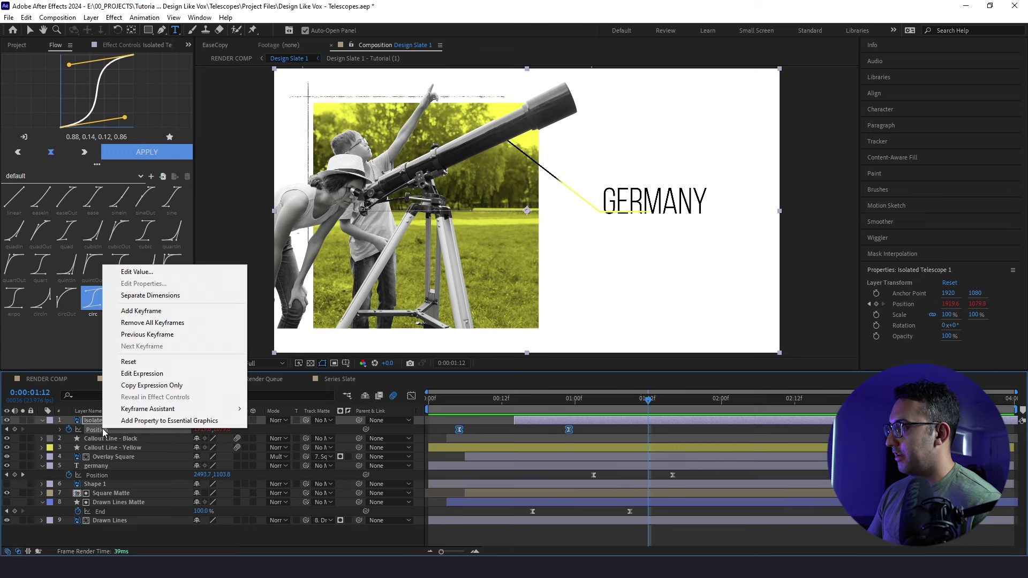
pyautogui.click(151, 385)
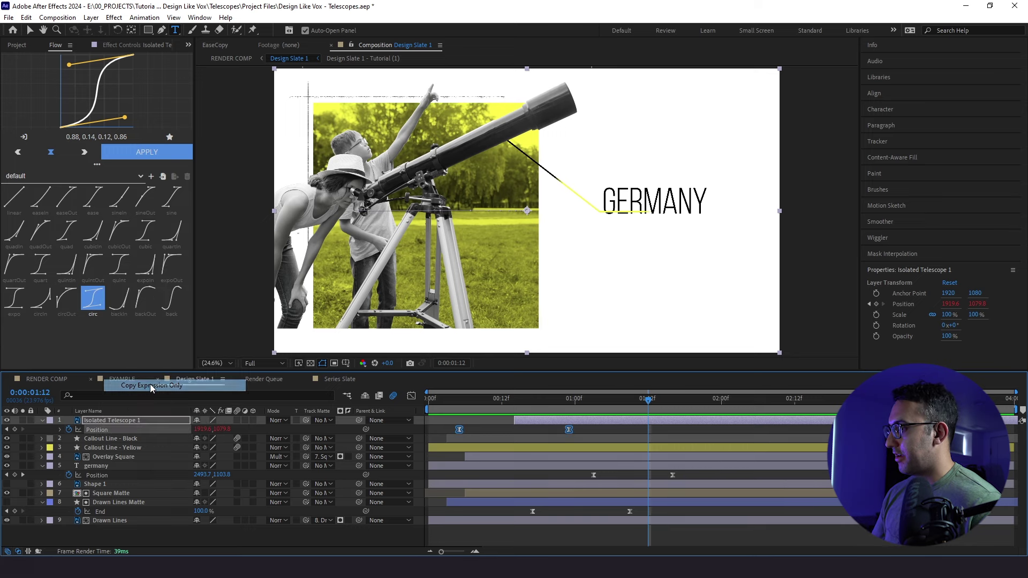
pyautogui.click(107, 476)
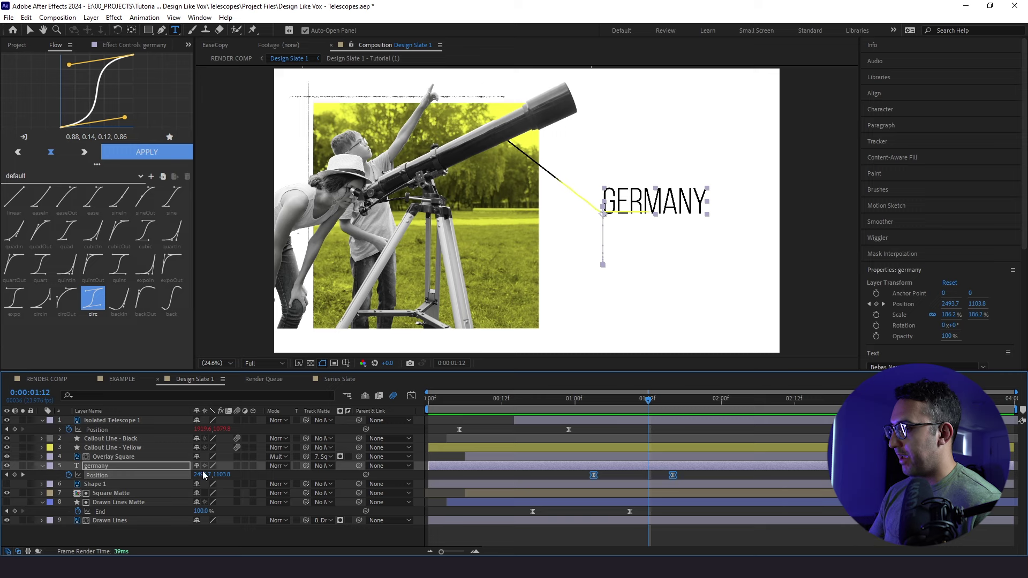
pyautogui.hotkey('ctrl', 'v')
pyautogui.click(570, 402)
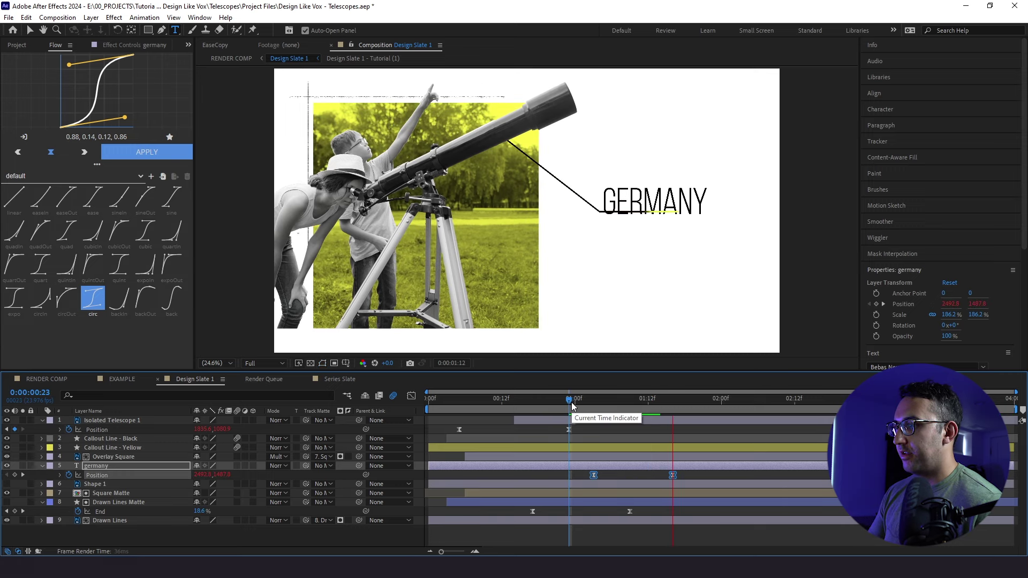
pyautogui.press('space')
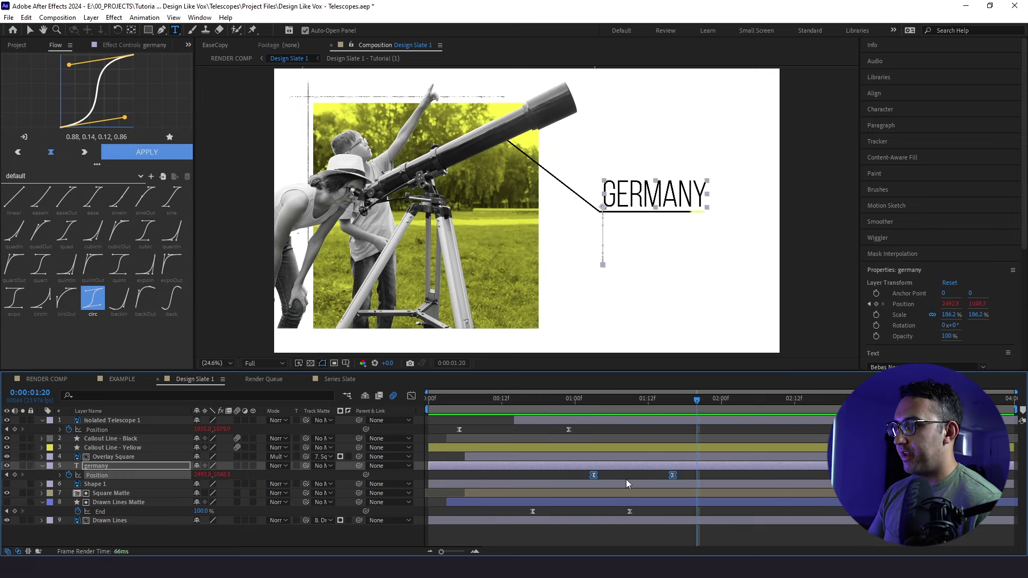
# Locate the text's speed peak in the graph editor and trim the germany layer's in-point to 0:00:01:09, previewing the result
pyautogui.press('F2')
pyautogui.click(127, 476)
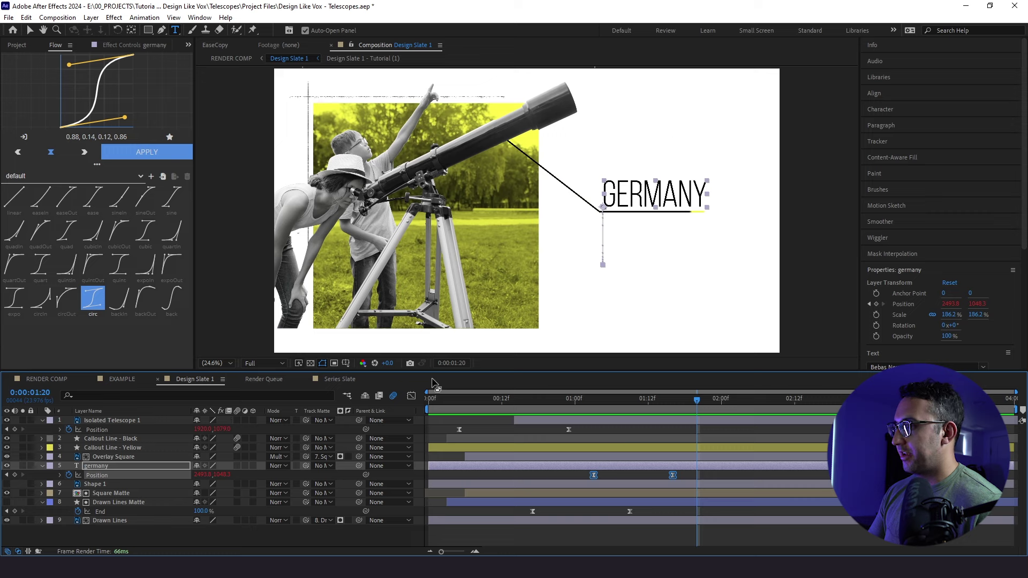
pyautogui.click(411, 397)
pyautogui.click(630, 407)
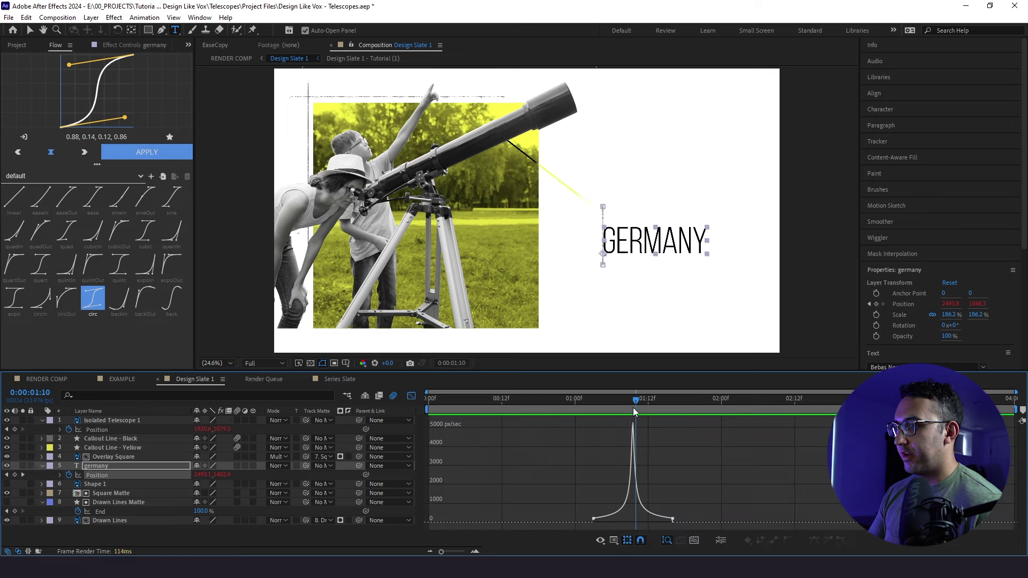
pyautogui.click(412, 396)
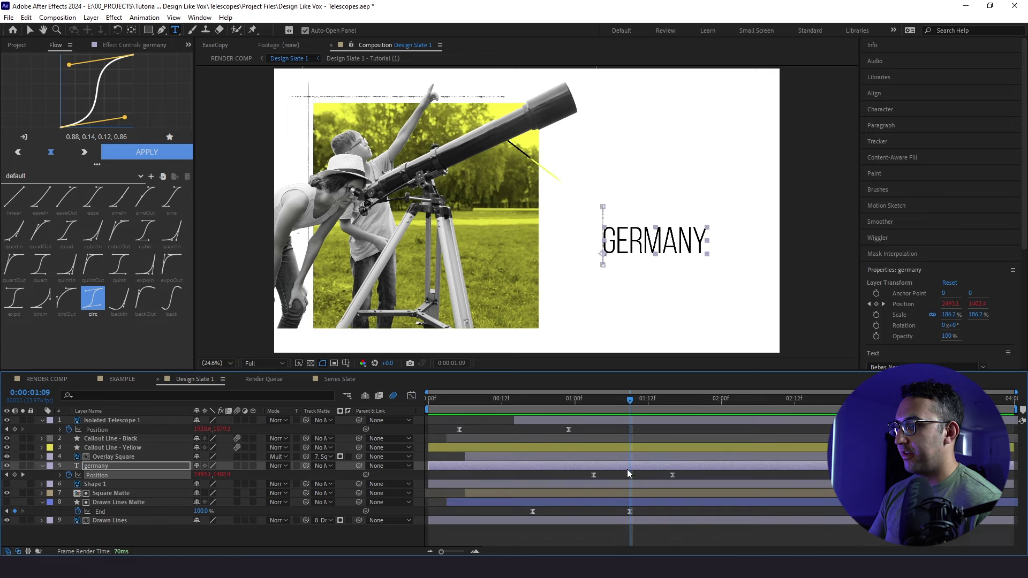
pyautogui.click(624, 468)
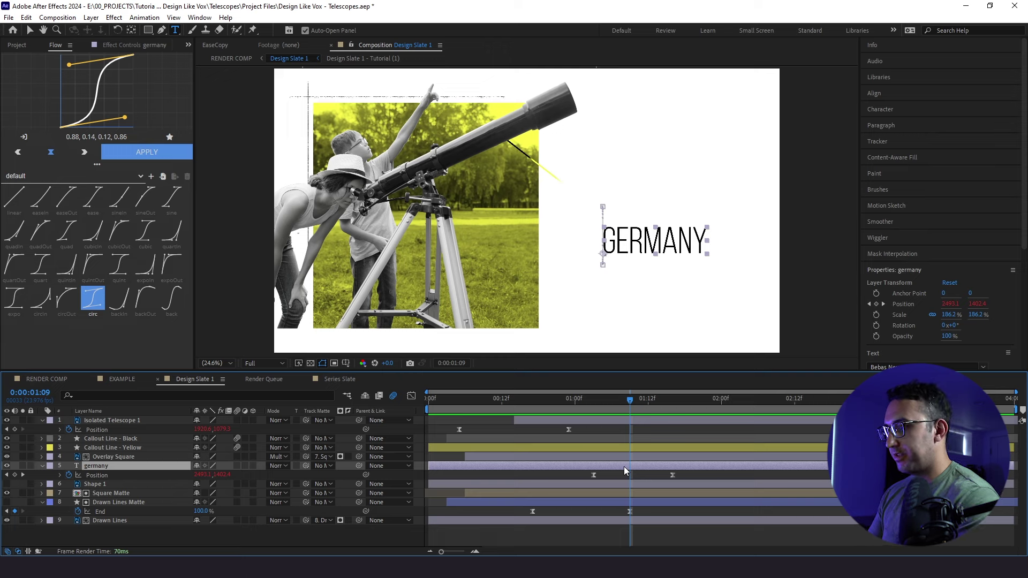
pyautogui.hotkey('alt', '[')
pyautogui.click(577, 406)
pyautogui.press('space')
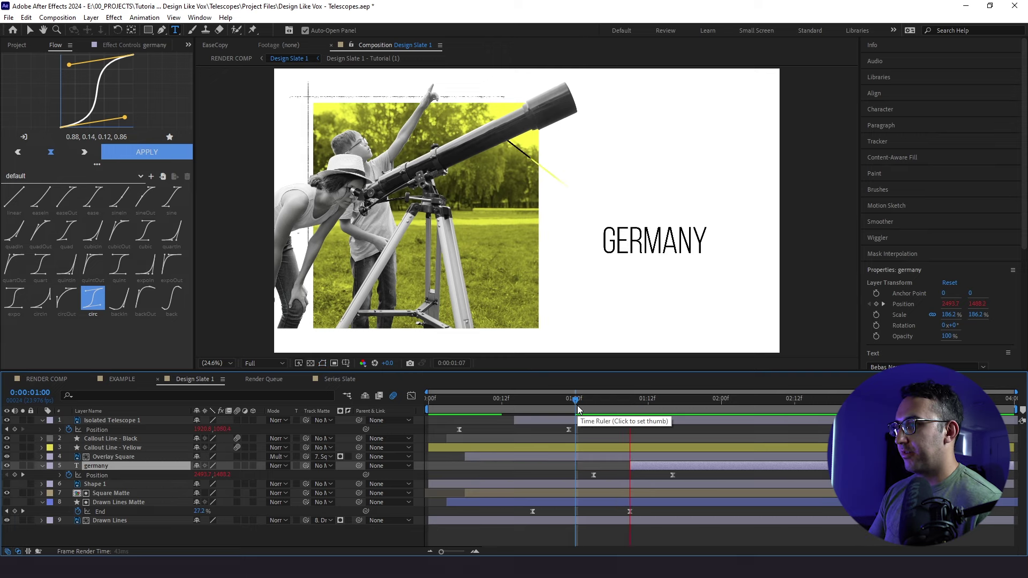
# Delay the germany layer's start to about 0:00:01:13, retime its Position keyframes to about 0:00:01:08 and 0:00:01:18, and preview
pyautogui.moveTo(648, 465); pyautogui.dragTo(627, 467)
pyautogui.click(622, 403)
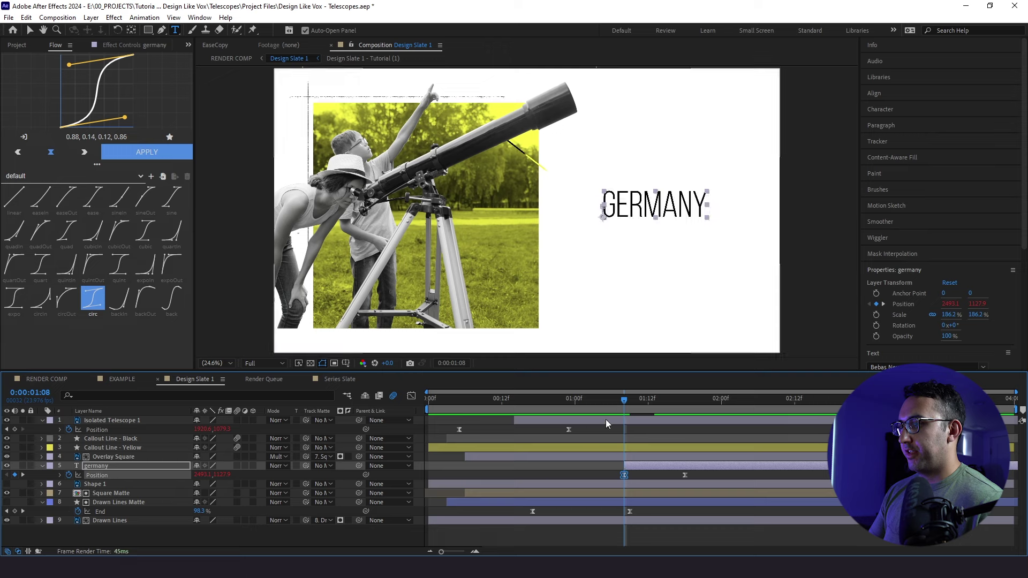
pyautogui.moveTo(621, 406)
pyautogui.mouseDown()
pyautogui.moveTo(677, 408)
pyautogui.moveTo(640, 420)
pyautogui.moveTo(632, 410)
pyautogui.moveTo(610, 416)
pyautogui.moveTo(619, 407)
pyautogui.mouseUp()
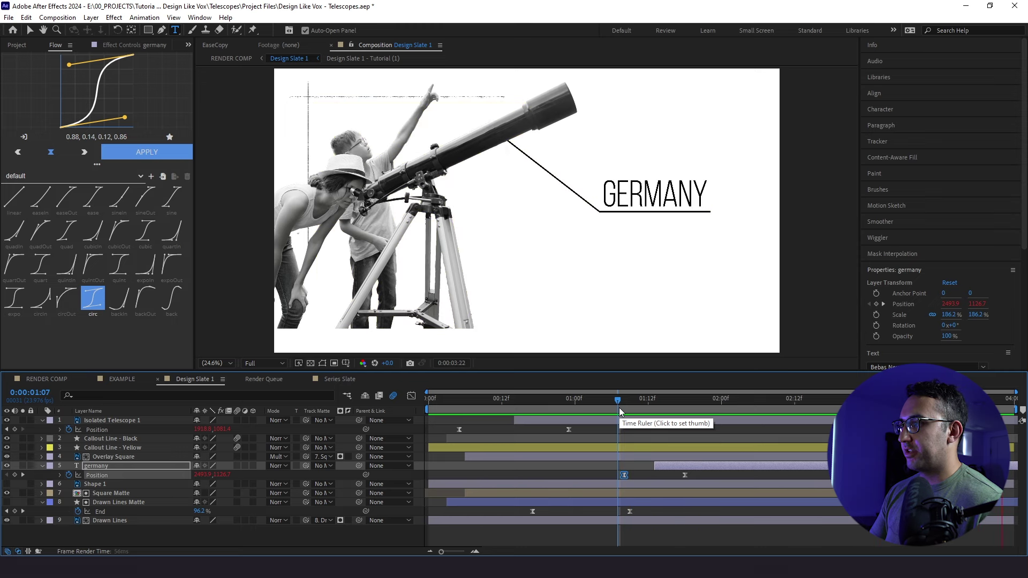
# Add a Position keyframe at 0:00:03:09 on all nine layers, including those already animated
pyautogui.click(111, 493)
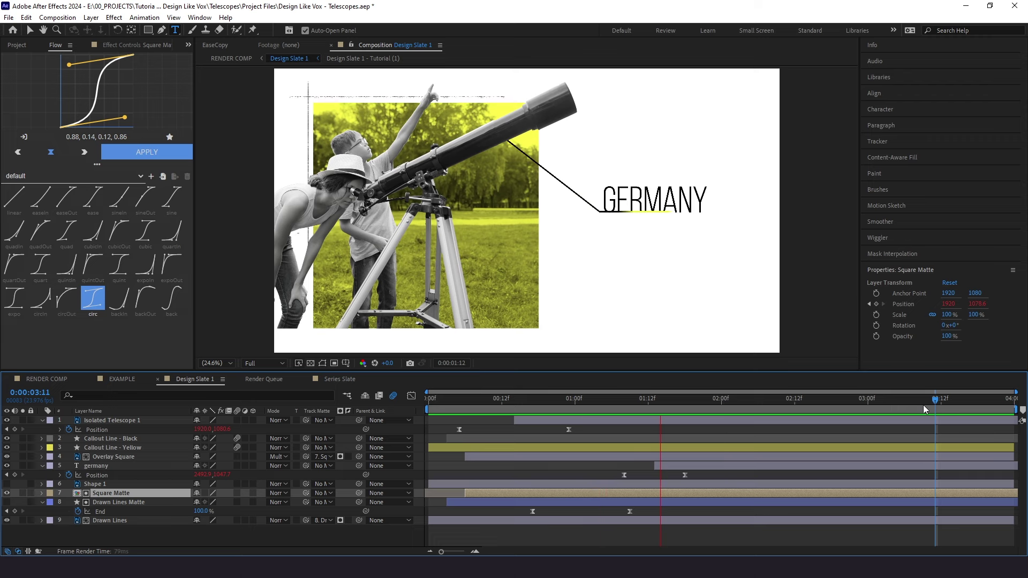
pyautogui.click(923, 404)
pyautogui.click(912, 423)
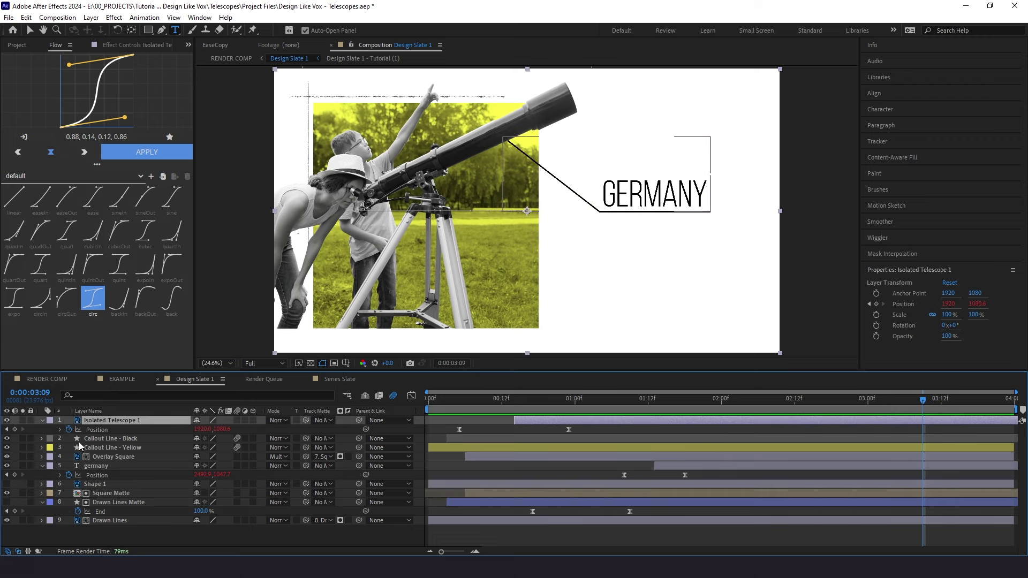
pyautogui.hotkey('ctrl', 'a')
pyautogui.press('u')
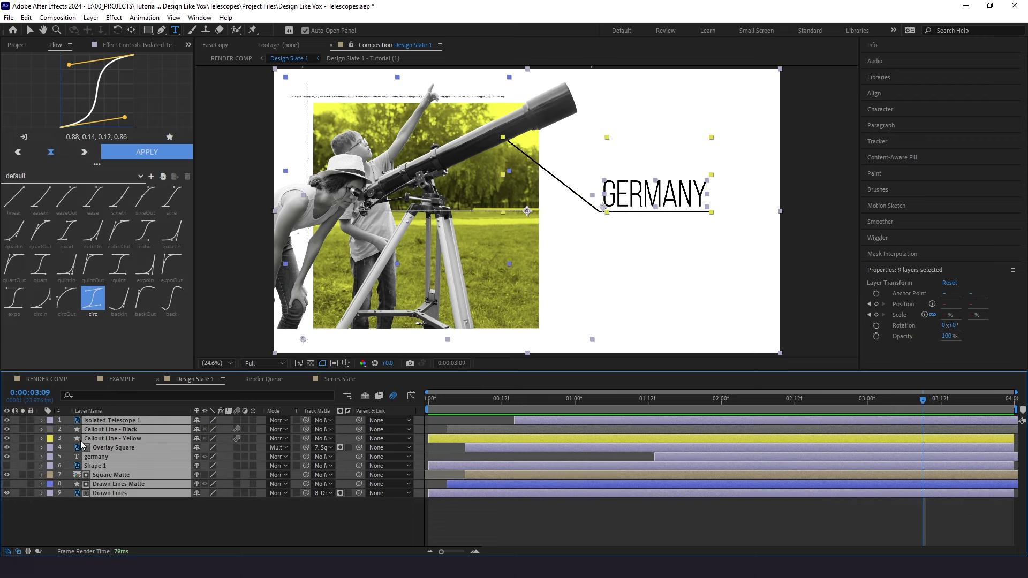
pyautogui.press('p')
pyautogui.click(69, 448)
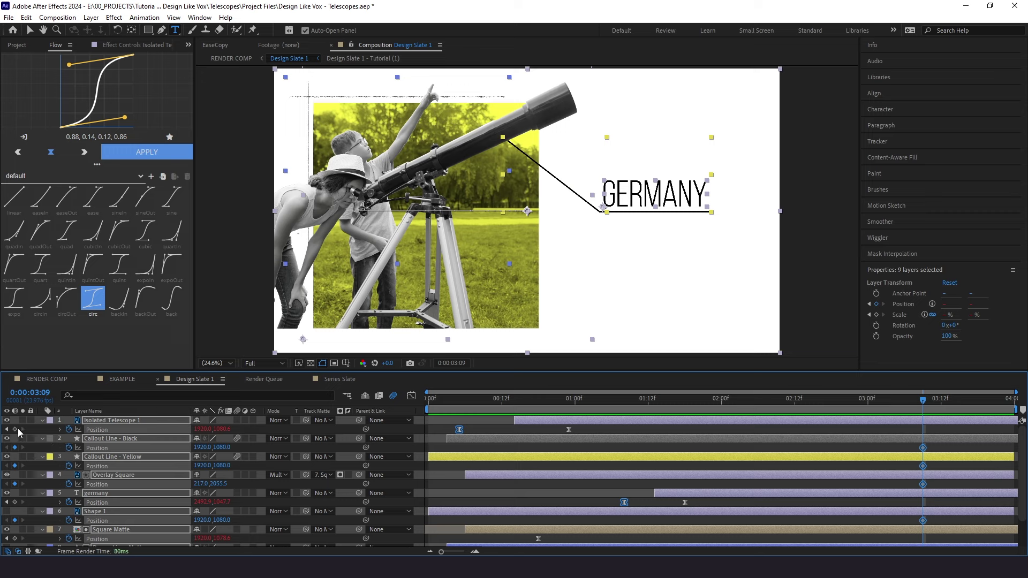
pyautogui.click(15, 429)
pyautogui.scroll(-2, 38, 489)
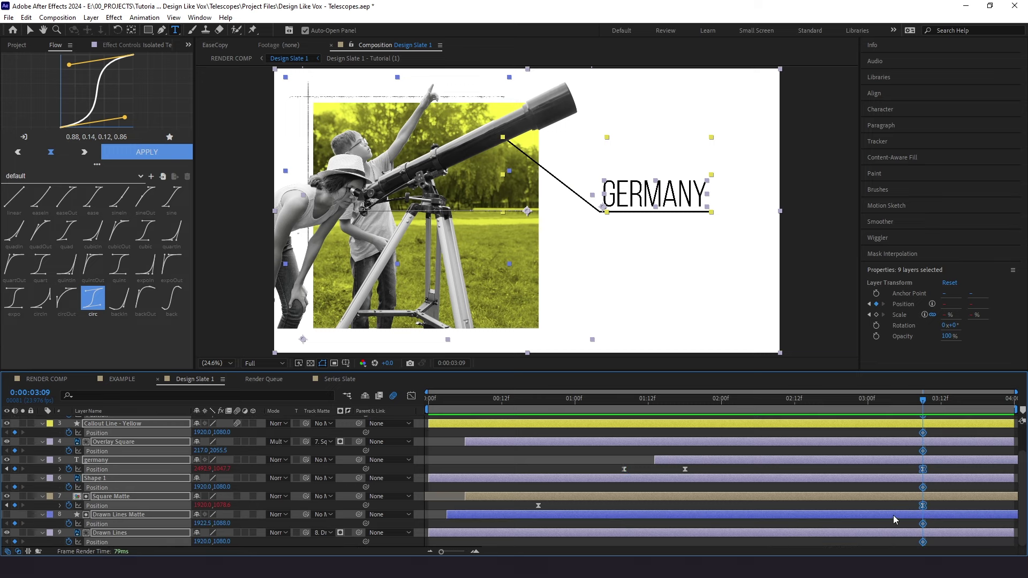
pyautogui.scroll(2, 893, 520)
# At 0:00:03:19, shift all nine layers horizontally to the right until the callout lines' Position reads 3800, 1080
pyautogui.moveTo(921, 404); pyautogui.dragTo(971, 423)
pyautogui.scroll(-2, 981, 427)
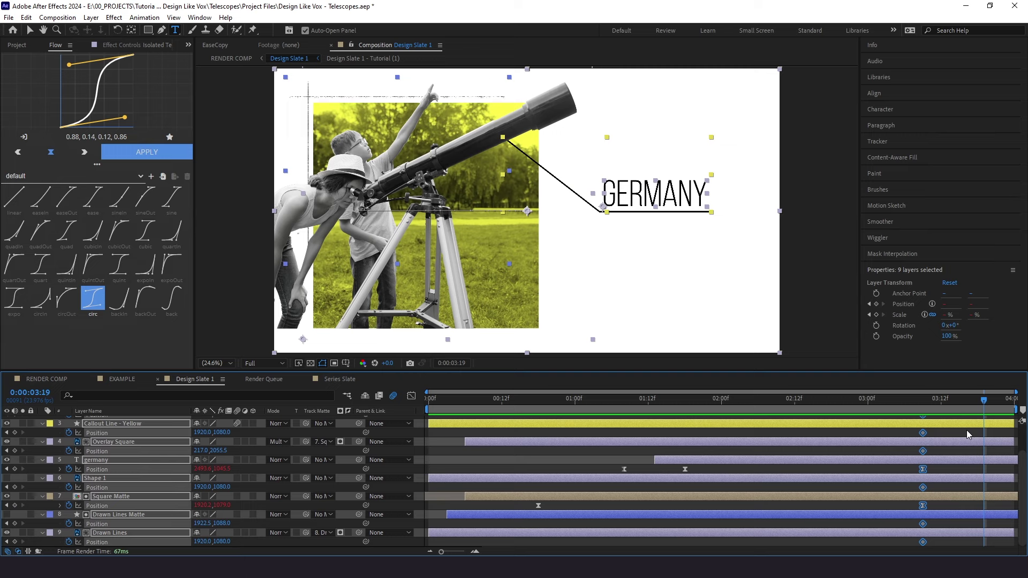
pyautogui.hotkey('shift', 'Right')
pyautogui.hotkey('shift', 'Right')
pyautogui.hotkey('shift', 'Right')
pyautogui.hotkey('shift', 'Right')
pyautogui.hotkey('shift', 'Right')
pyautogui.hotkey('shift', 'Right')
pyautogui.hotkey('shift', 'Right')
pyautogui.hotkey('shift', 'Right')
pyautogui.hotkey('shift', 'Right')
pyautogui.hotkey('shift', 'Right')
pyautogui.hotkey('shift', 'Right')
pyautogui.hotkey('shift', 'Right')
pyautogui.hotkey('shift', 'Right')
pyautogui.hotkey('shift', 'Right')
pyautogui.hotkey('shift', 'Right')
pyautogui.hotkey('shift', 'Right')
pyautogui.hotkey('shift', 'Right')
pyautogui.hotkey('shift', 'Right')
pyautogui.hotkey('shift', 'Right')
pyautogui.hotkey('shift', 'Right')
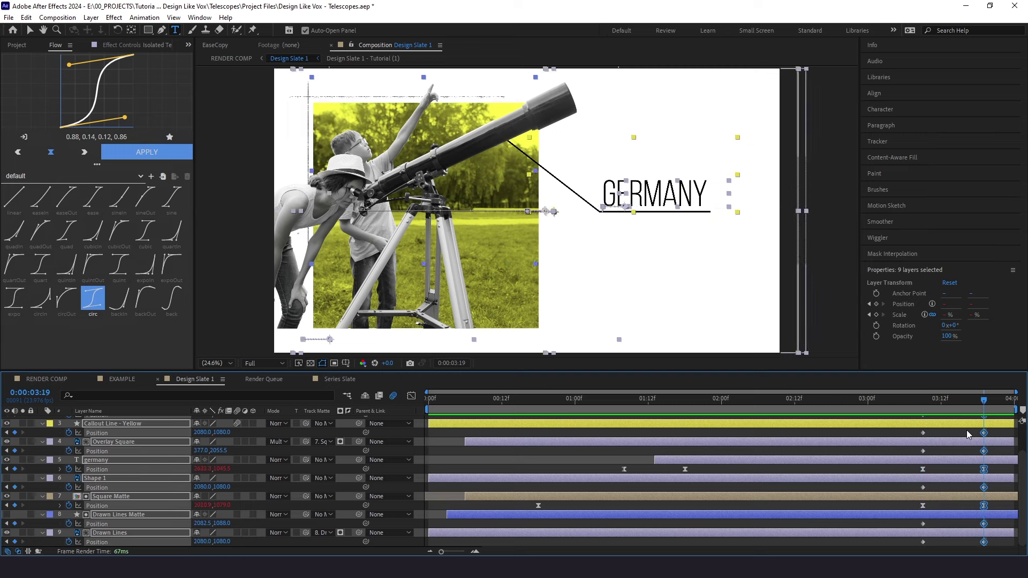
pyautogui.hotkey('shift', 'Right')
pyautogui.hotkey('shift', 'Right')
pyautogui.hotkey('shift', 'Right')
pyautogui.hotkey('shift', 'Right')
pyautogui.hotkey('shift', 'Right')
pyautogui.hotkey('shift', 'Right')
pyautogui.hotkey('shift', 'Right')
pyautogui.hotkey('shift', 'Right')
pyautogui.hotkey('shift', 'Right')
pyautogui.hotkey('shift', 'Right')
pyautogui.hotkey('shift', 'Right')
pyautogui.hotkey('shift', 'Right')
pyautogui.hotkey('shift', 'Right')
pyautogui.hotkey('shift', 'Right')
pyautogui.hotkey('shift', 'Right')
pyautogui.hotkey('shift', 'Right')
pyautogui.hotkey('shift', 'Right')
pyautogui.hotkey('shift', 'Right')
pyautogui.hotkey('shift', 'Right')
pyautogui.hotkey('shift', 'Right')
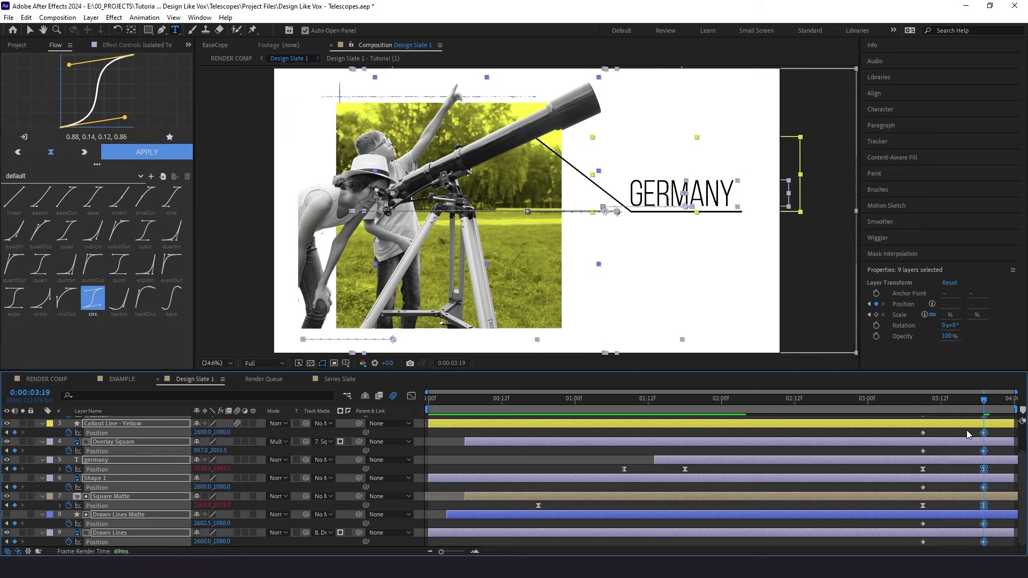
pyautogui.hotkey('shift', 'Right')
pyautogui.hotkey('shift', 'Right')
pyautogui.hotkey('shift', 'Right')
pyautogui.hotkey('shift', 'Right')
pyautogui.hotkey('shift', 'Right')
pyautogui.hotkey('shift', 'Right')
pyautogui.hotkey('shift', 'Right')
pyautogui.hotkey('shift', 'Right')
pyautogui.hotkey('shift', 'Right')
pyautogui.hotkey('shift', 'Right')
pyautogui.hotkey('shift', 'Right')
pyautogui.hotkey('shift', 'Right')
pyautogui.hotkey('shift', 'Right')
pyautogui.hotkey('shift', 'Right')
pyautogui.hotkey('shift', 'Right')
pyautogui.hotkey('shift', 'Right')
pyautogui.hotkey('shift', 'Right')
pyautogui.hotkey('shift', 'Right')
pyautogui.hotkey('shift', 'Right')
pyautogui.hotkey('shift', 'Right')
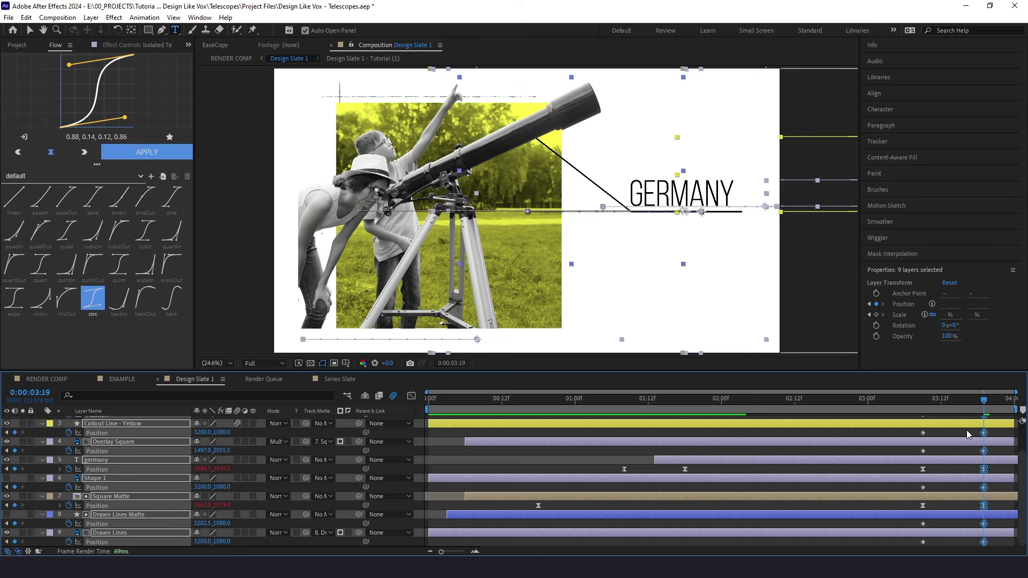
pyautogui.hotkey('shift', 'Right')
pyautogui.hotkey('shift', 'Right')
pyautogui.hotkey('shift', 'Right')
pyautogui.hotkey('shift', 'Right')
pyautogui.hotkey('shift', 'Right')
pyautogui.hotkey('shift', 'Right')
pyautogui.hotkey('shift', 'Right')
pyautogui.hotkey('shift', 'Right')
pyautogui.hotkey('shift', 'Right')
pyautogui.hotkey('shift', 'Right')
pyautogui.hotkey('shift', 'Right')
pyautogui.hotkey('shift', 'Right')
pyautogui.hotkey('shift', 'Right')
pyautogui.hotkey('shift', 'Right')
pyautogui.hotkey('shift', 'Right')
pyautogui.hotkey('shift', 'Right')
pyautogui.hotkey('shift', 'Right')
pyautogui.hotkey('shift', 'Right')
pyautogui.hotkey('shift', 'Right')
pyautogui.hotkey('shift', 'Right')
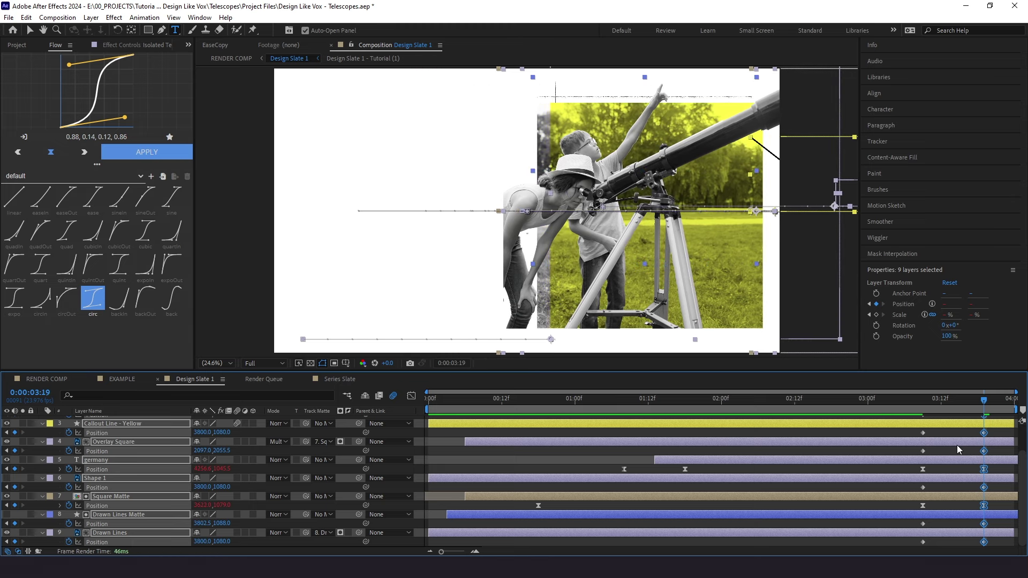
# Apply the 0.88, 0.14, 0.12, 0.86 easing curve to the exit Position keyframes of all nine layers and preview the exit
pyautogui.moveTo(913, 538)
pyautogui.mouseDown()
pyautogui.moveTo(978, 541)
pyautogui.moveTo(988, 552)
pyautogui.mouseUp()
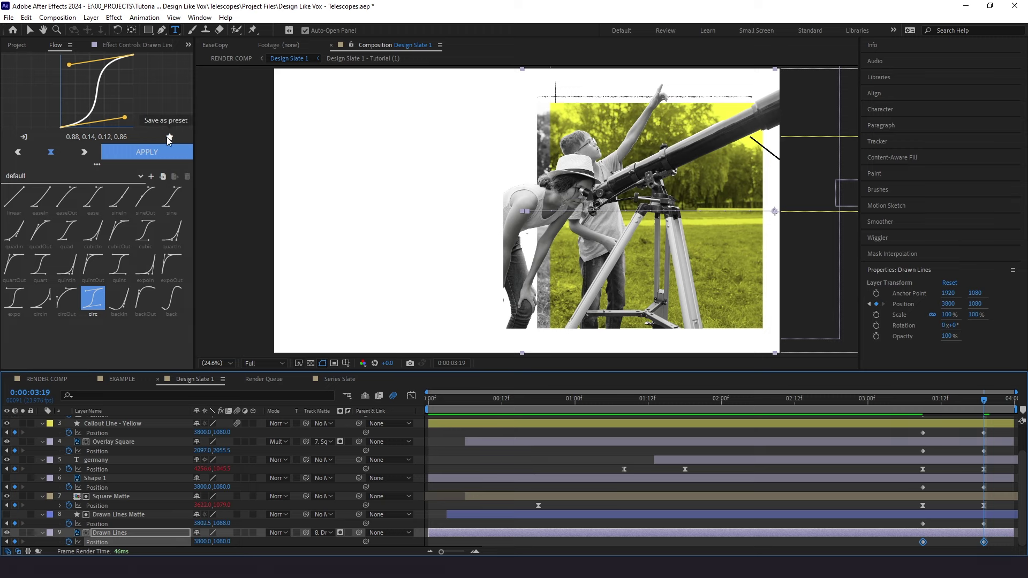
pyautogui.moveTo(915, 545); pyautogui.dragTo(991, 436)
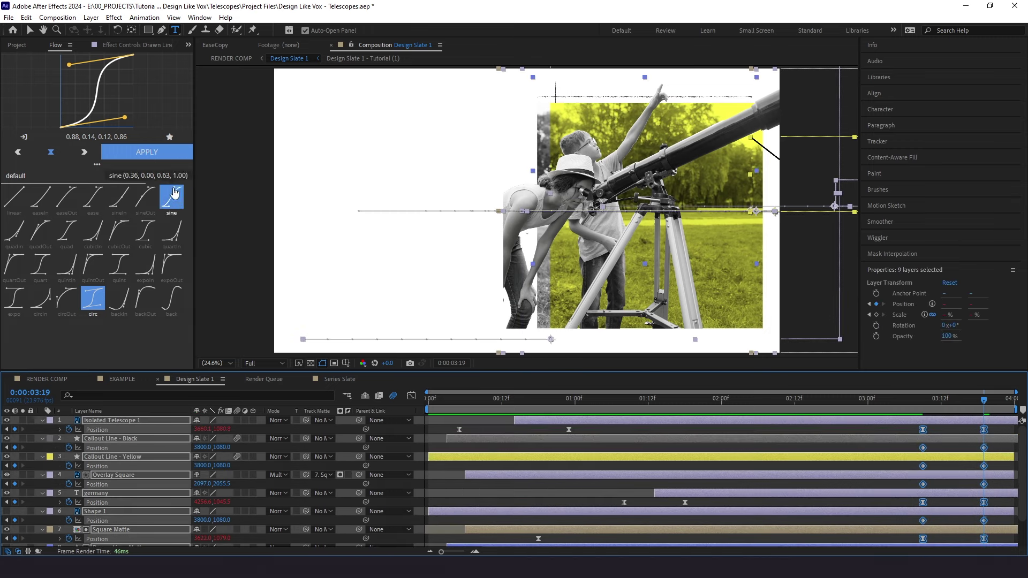
pyautogui.click(147, 152)
pyautogui.click(897, 403)
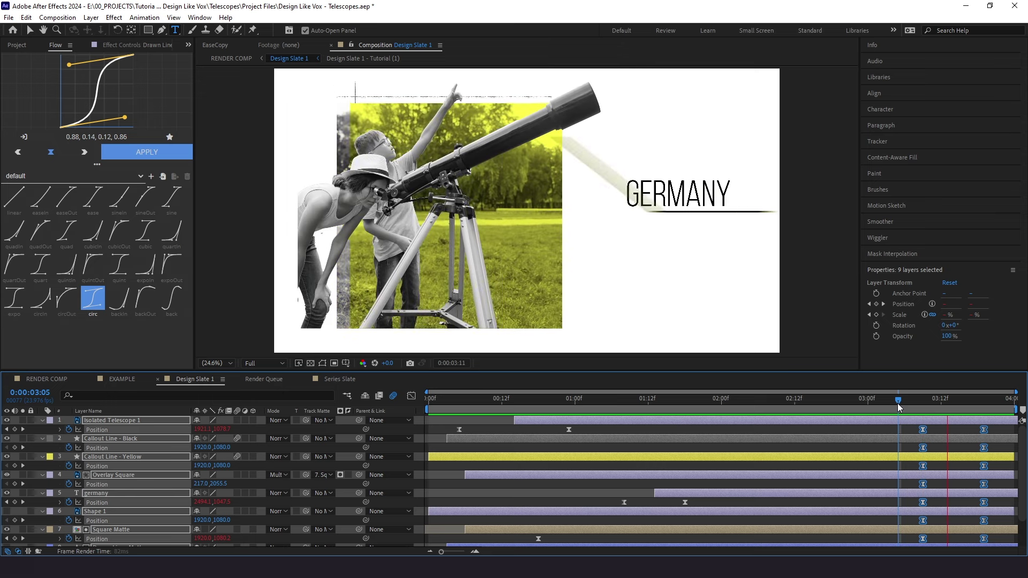
pyautogui.press('space')
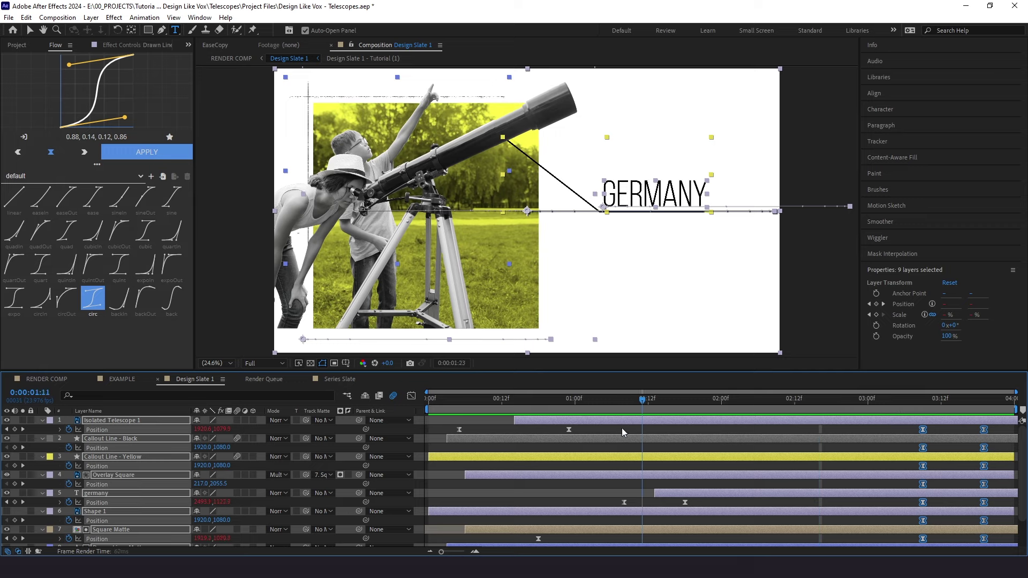
# Shift both exit Position keyframes of Isolated Telescope 1 earlier so its exit starts at 0:00:03:00
pyautogui.click(868, 398)
pyautogui.click(922, 429)
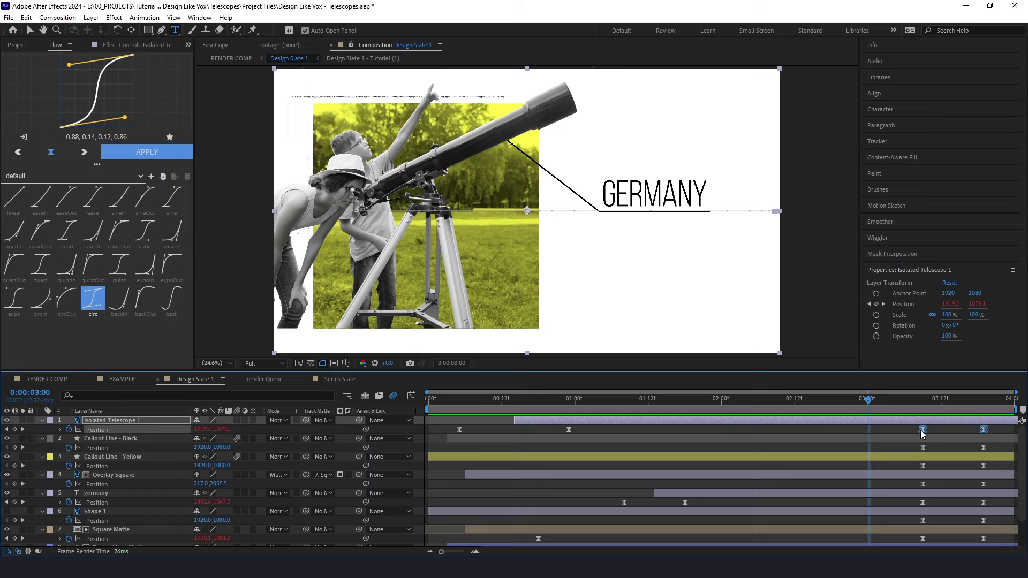
pyautogui.moveTo(923, 430); pyautogui.dragTo(868, 431)
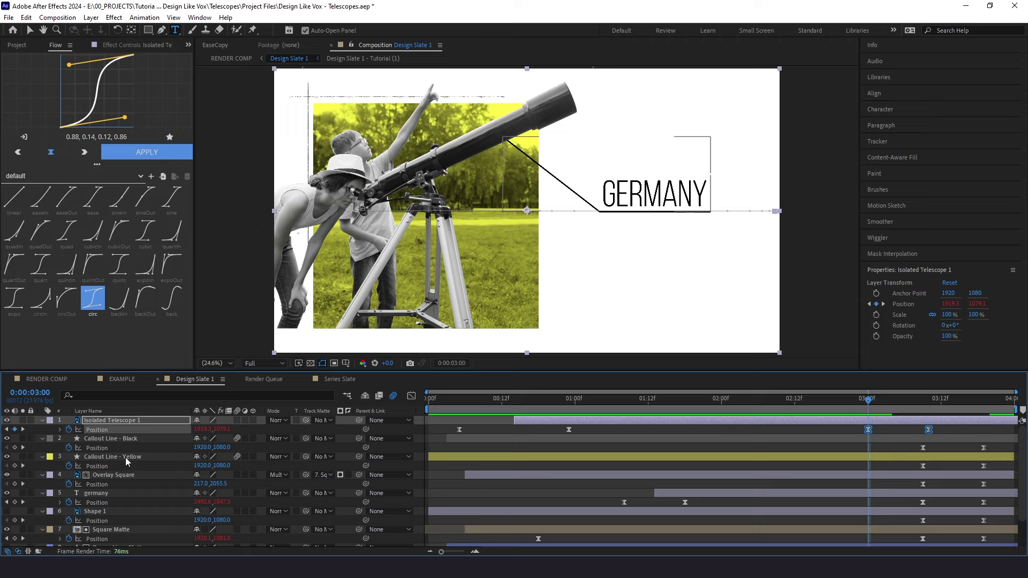
# Shift both exit Position keyframes of Overlay Square earlier so its exit starts at 0:00:03:02
pyautogui.click(121, 484)
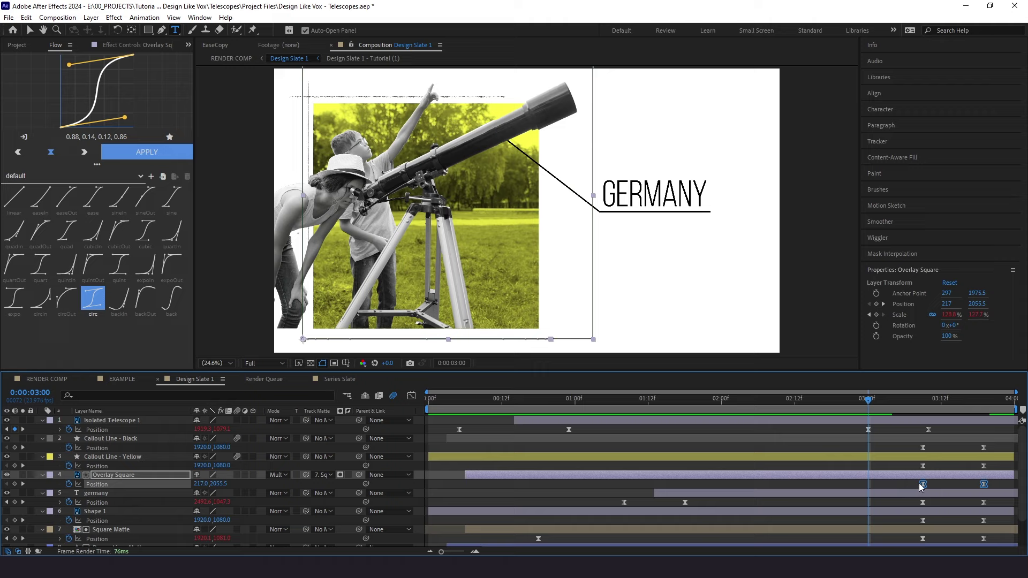
pyautogui.moveTo(923, 485); pyautogui.dragTo(876, 495)
pyautogui.press('pagedown')
pyautogui.press('pagedown')
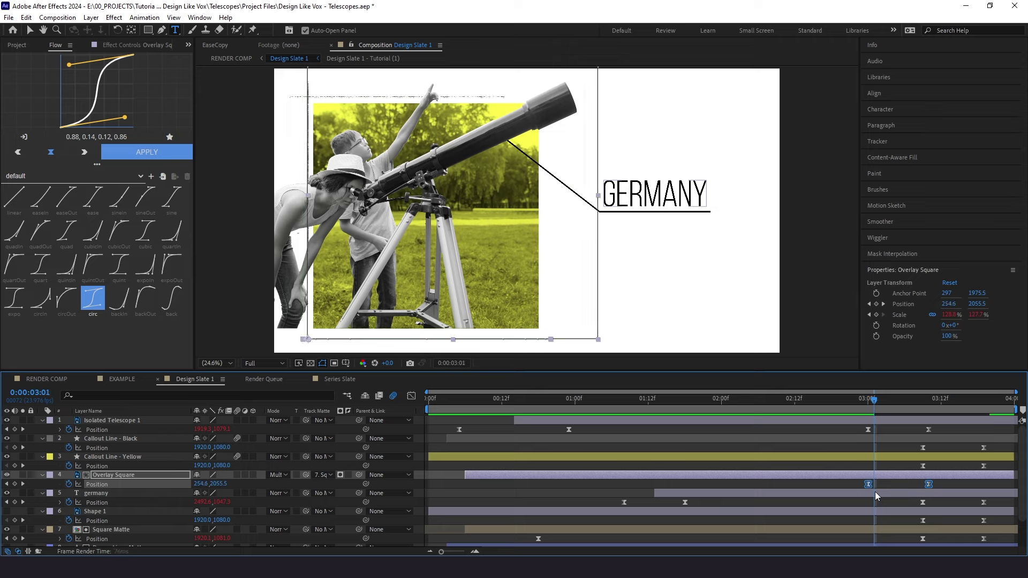
pyautogui.moveTo(869, 489); pyautogui.dragTo(880, 489)
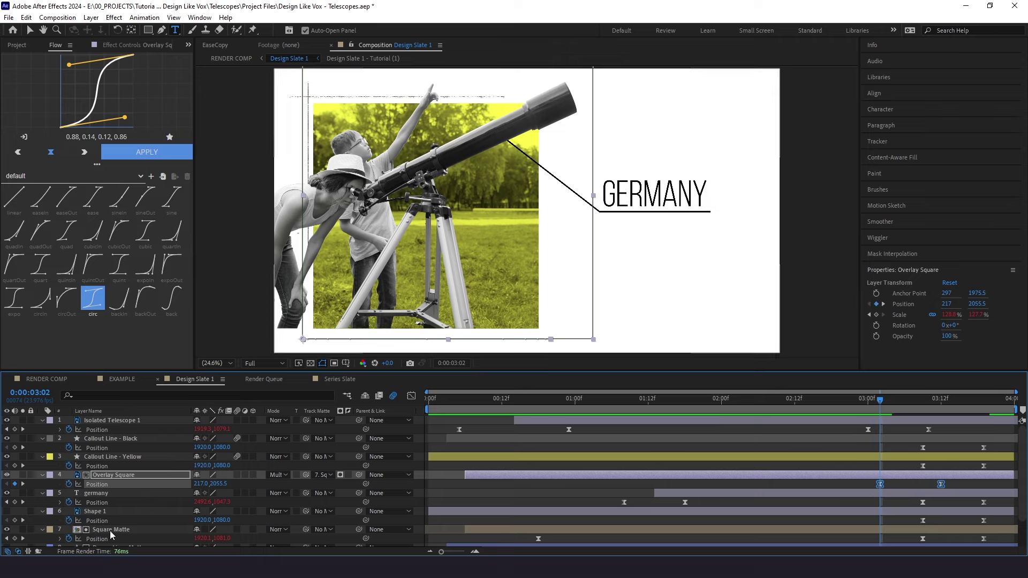
# Shift all Position keyframes of Square Matte earlier together so its exit starts at 0:00:03:04, and preview the staggered exit
pyautogui.click(112, 540)
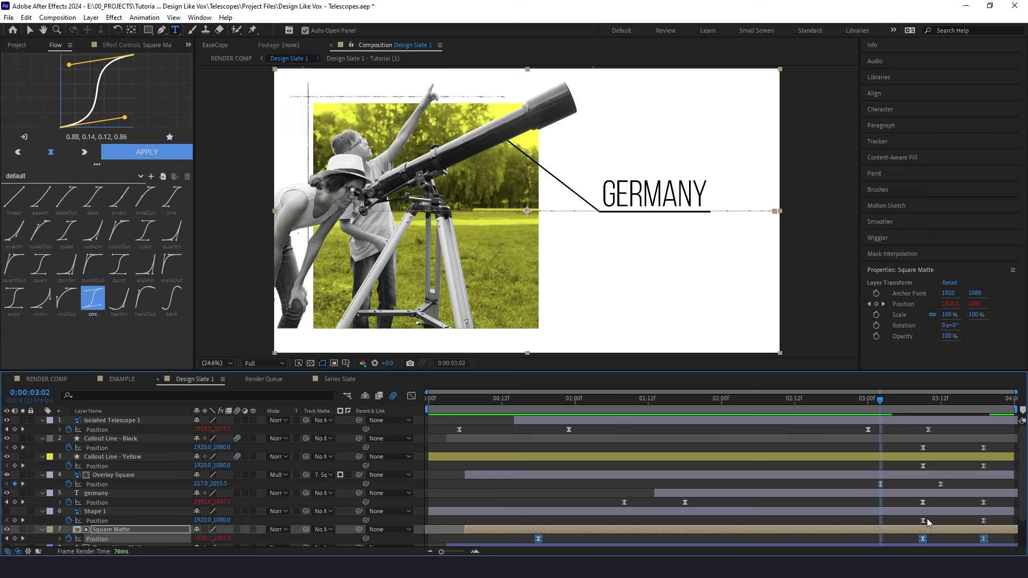
pyautogui.press('pagedown')
pyautogui.press('pagedown')
pyautogui.moveTo(926, 543); pyautogui.dragTo(895, 542)
pyautogui.click(853, 411)
pyautogui.press('space')
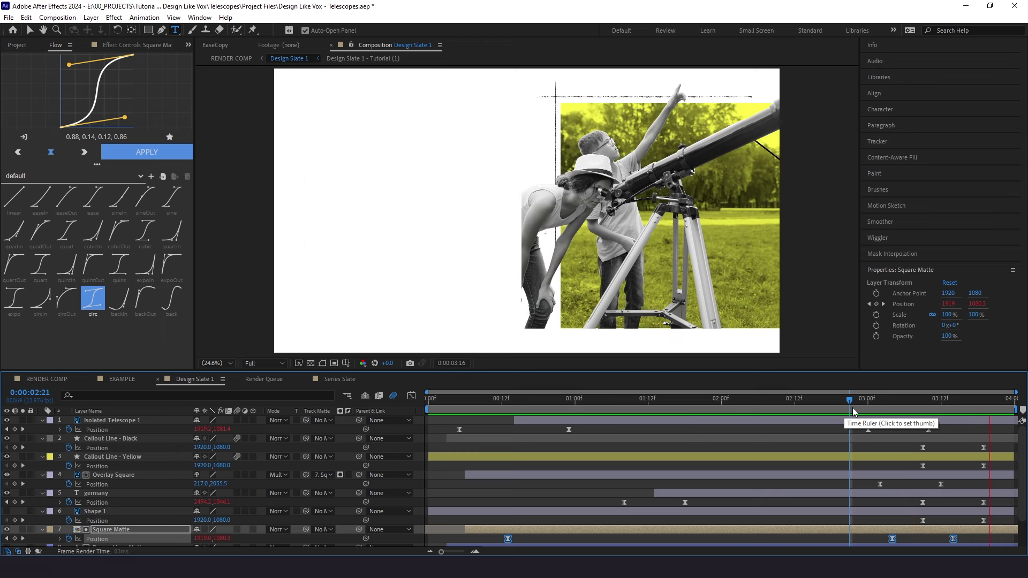
pyautogui.press('space')
pyautogui.press('space')
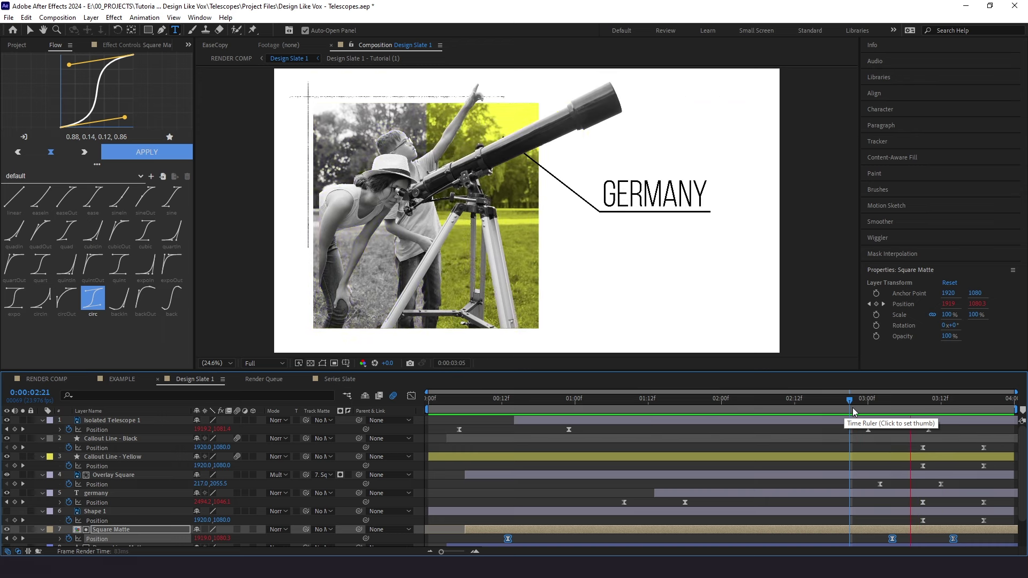
# Shift both Position keyframes of Callout Line - Black earlier so its exit starts at 0:00:03:06
pyautogui.click(893, 409)
pyautogui.moveTo(893, 409); pyautogui.dragTo(905, 409)
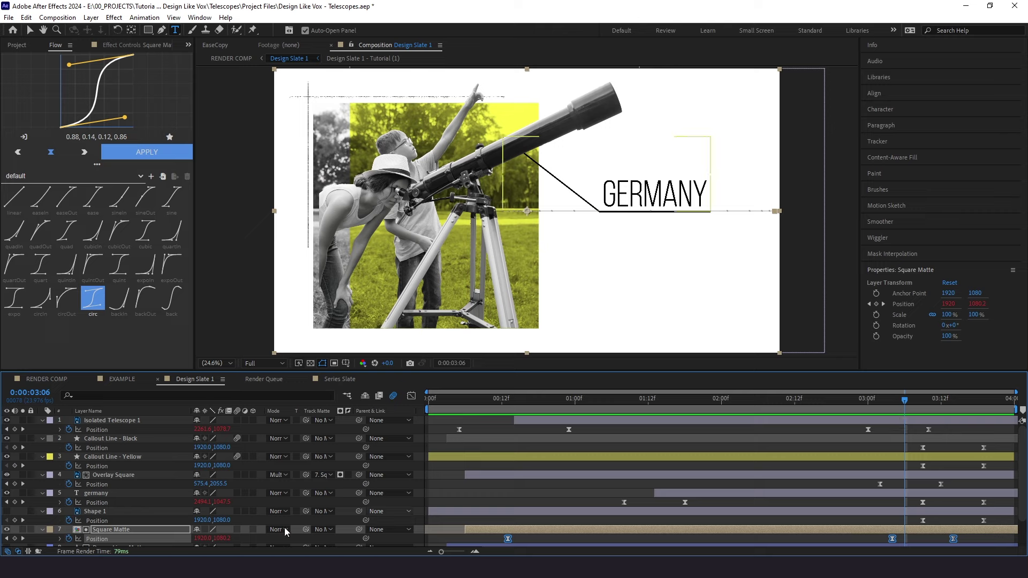
pyautogui.click(97, 448)
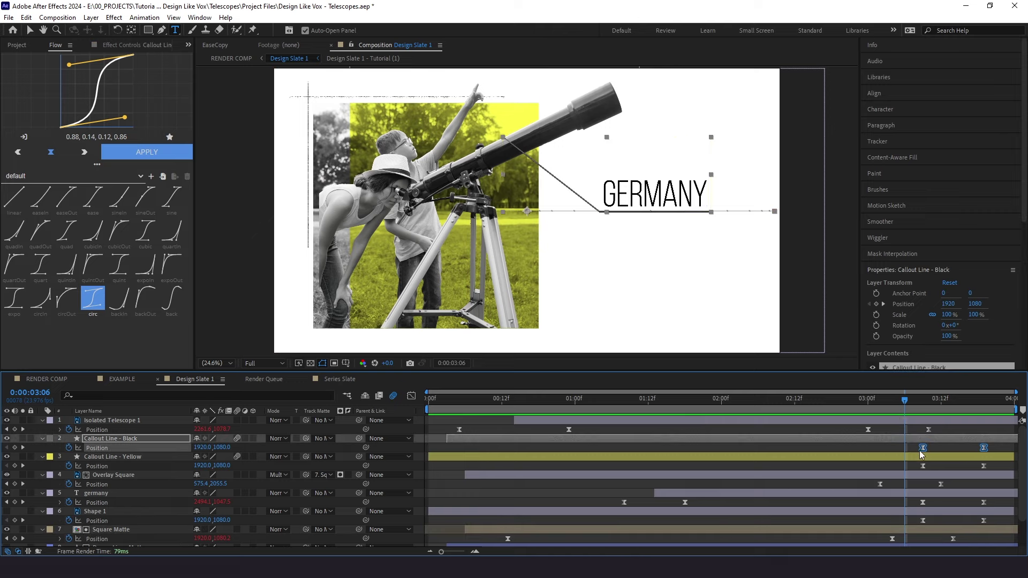
pyautogui.moveTo(919, 451); pyautogui.dragTo(908, 453)
# Try starting the exit Position keyframes of Callout Line - Yellow at 0:00:03:08, and return them to 0:00:03:09
pyautogui.press('pagedown')
pyautogui.press('pagedown')
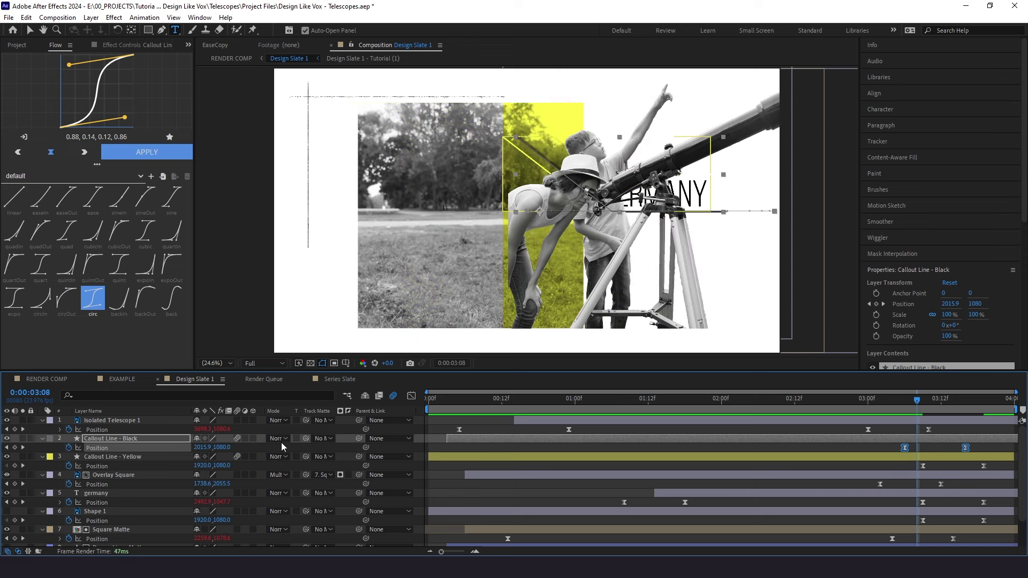
pyautogui.click(86, 466)
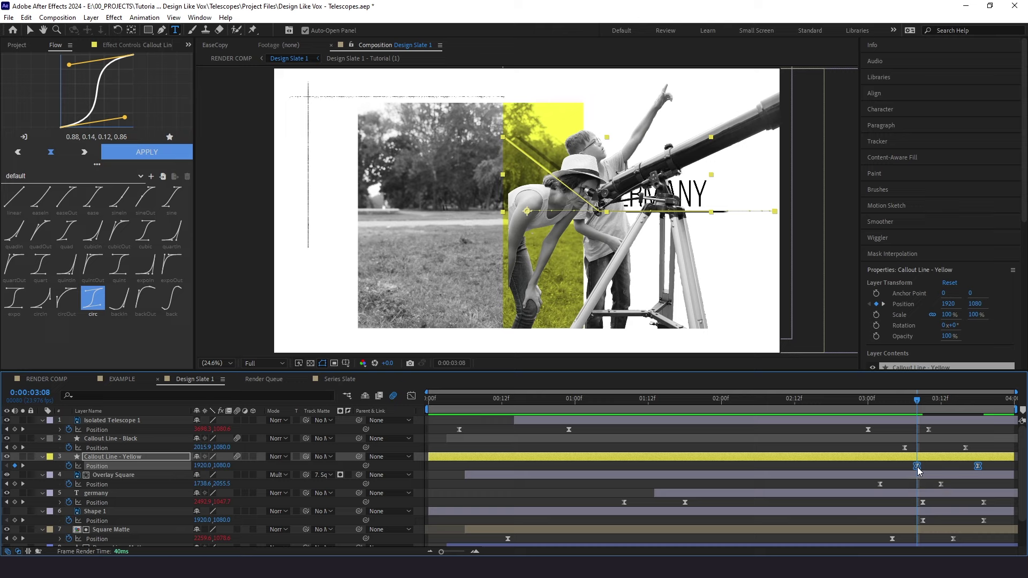
pyautogui.moveTo(917, 470); pyautogui.dragTo(922, 472)
pyautogui.press('pagedown')
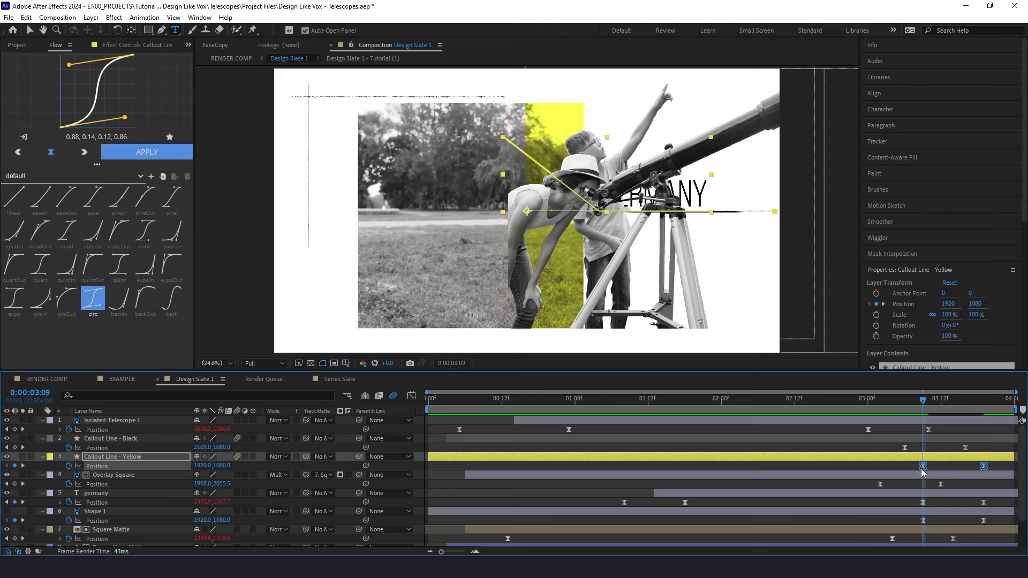
# Shift only the two exit Position keyframes of the germany layer so its exit starts at 0:00:03:11, keeping its entrance keyframes in place
pyautogui.press('pagedown')
pyautogui.press('pagedown')
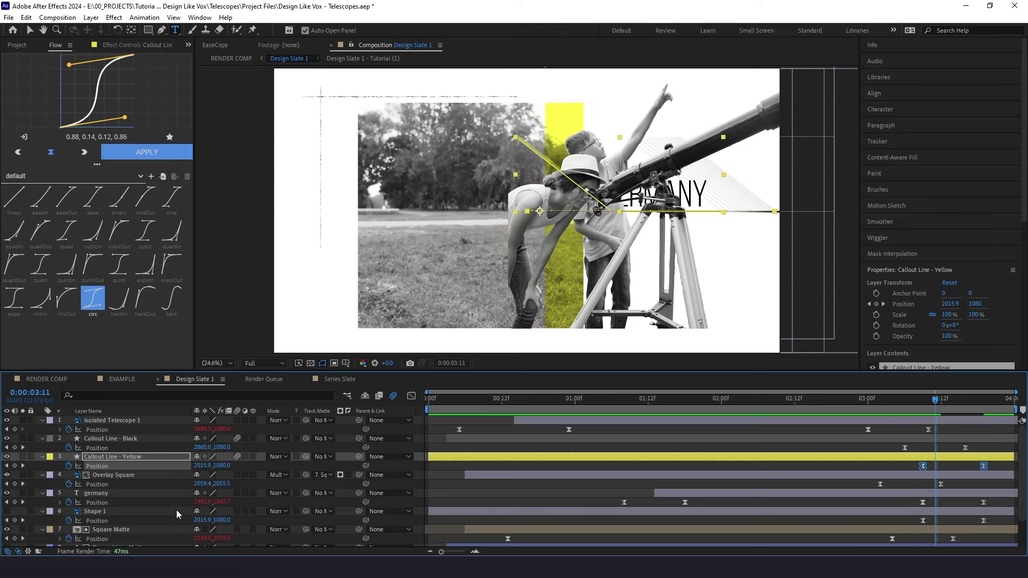
pyautogui.click(117, 504)
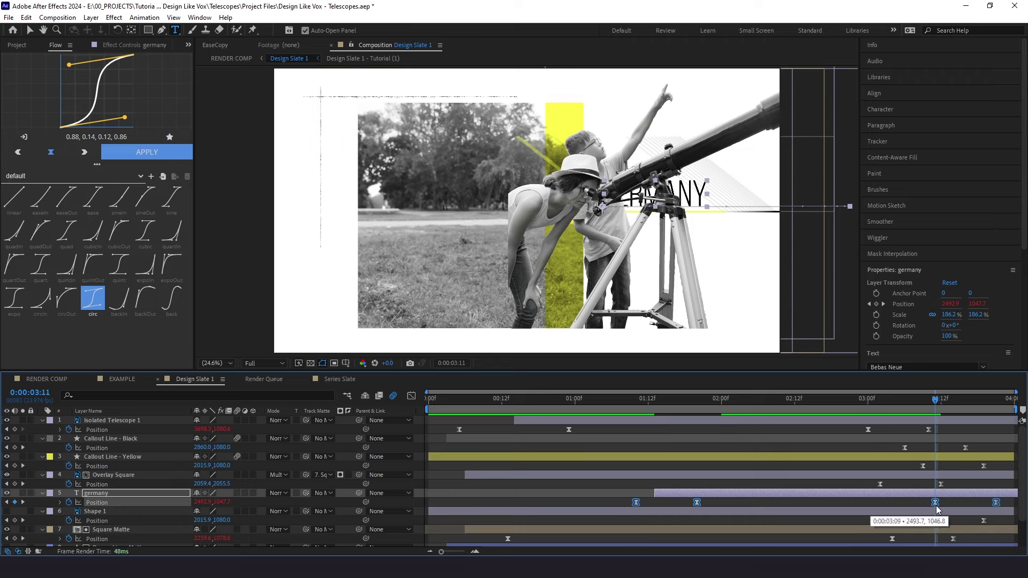
pyautogui.click(914, 509)
pyautogui.click(923, 502)
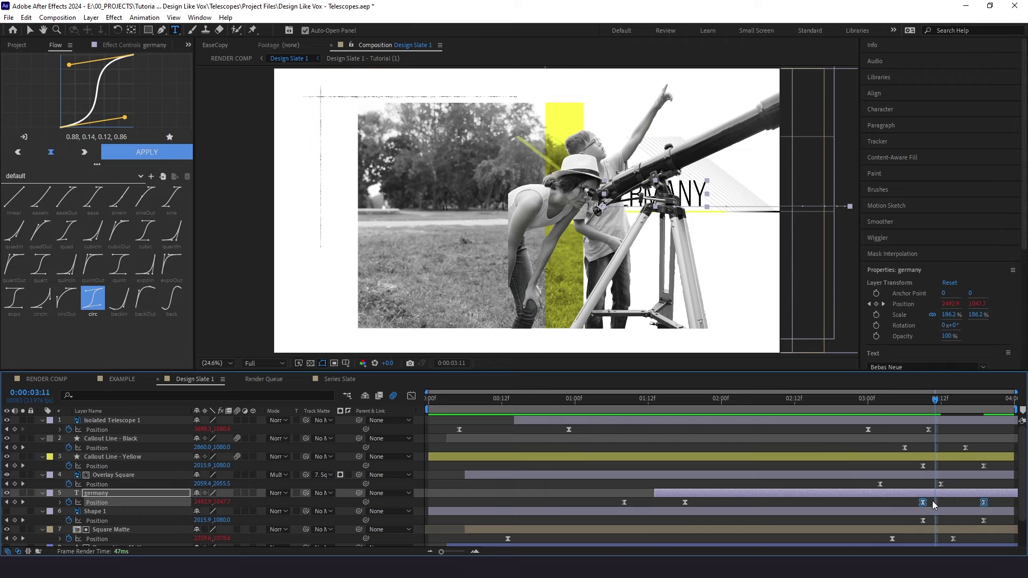
pyautogui.moveTo(925, 504); pyautogui.dragTo(935, 506)
pyautogui.click(930, 407)
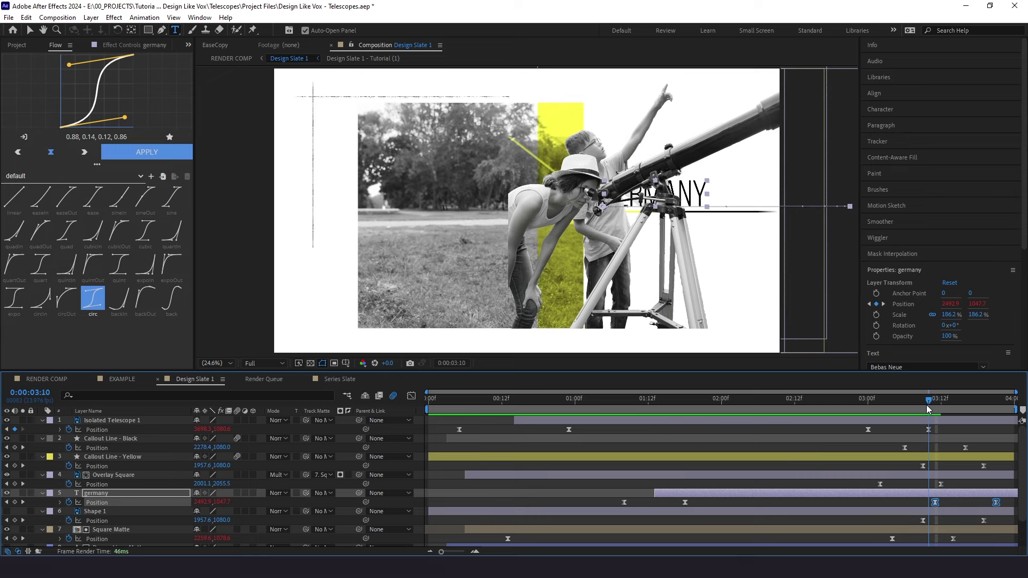
# Solo the Shape 1 layer briefly to check its contents, then delete it from the composition
pyautogui.click(868, 407)
pyautogui.click(405, 514)
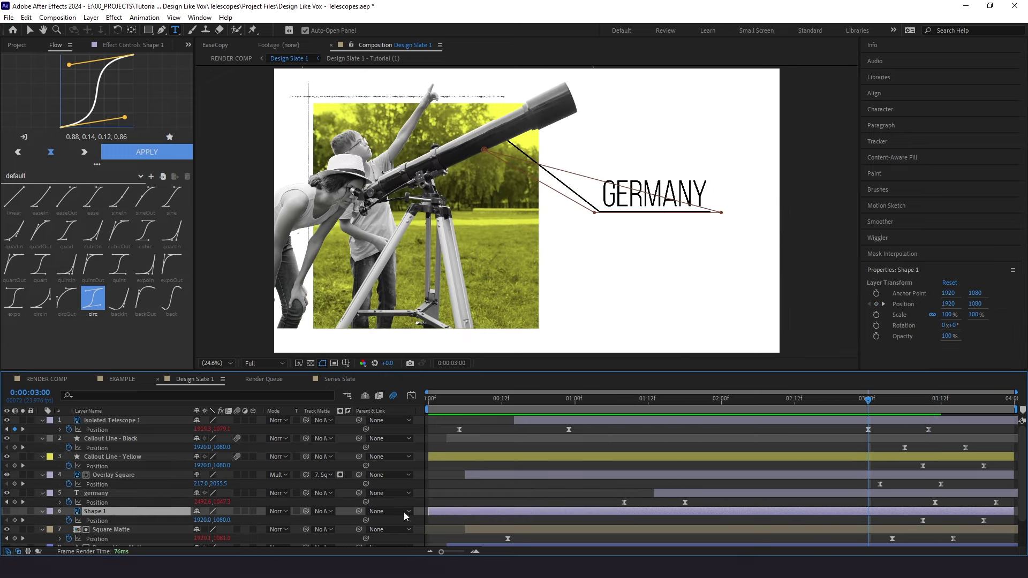
pyautogui.click(22, 512)
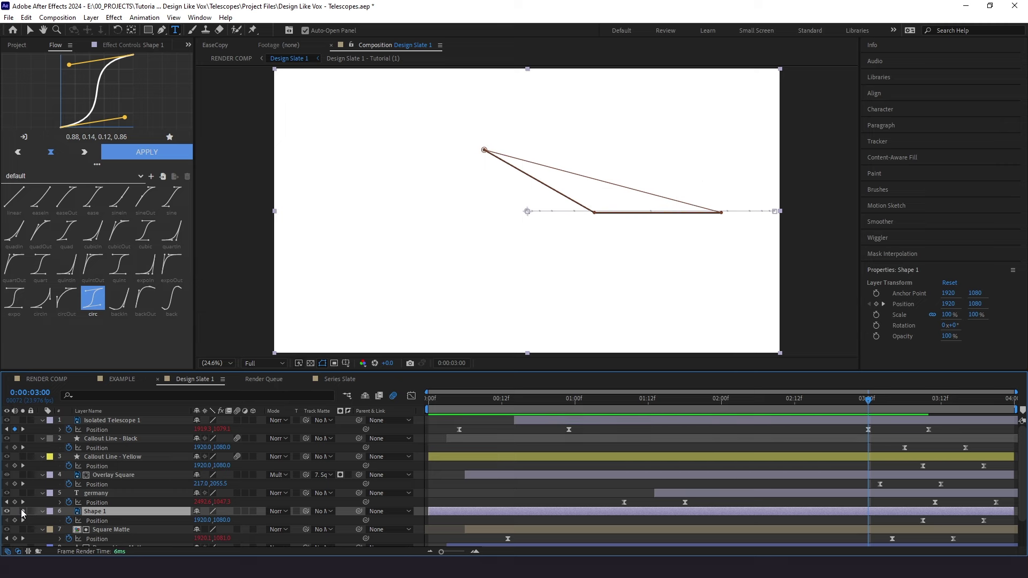
pyautogui.click(23, 512)
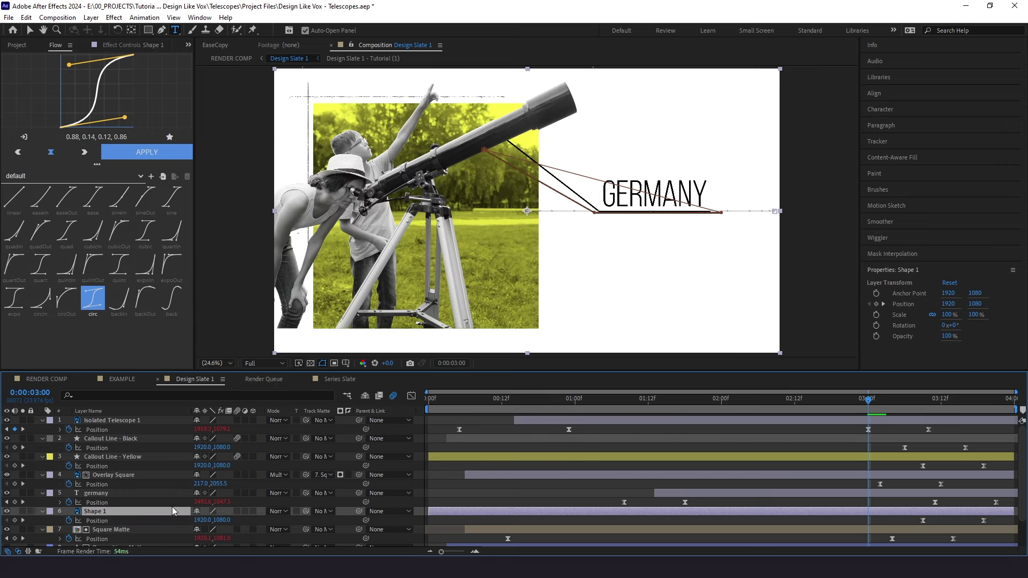
pyautogui.press('Delete')
# Shift both Position keyframes of Drawn Lines so its exit starts at 0:00:03:12, and check the exit motion
pyautogui.click(842, 412)
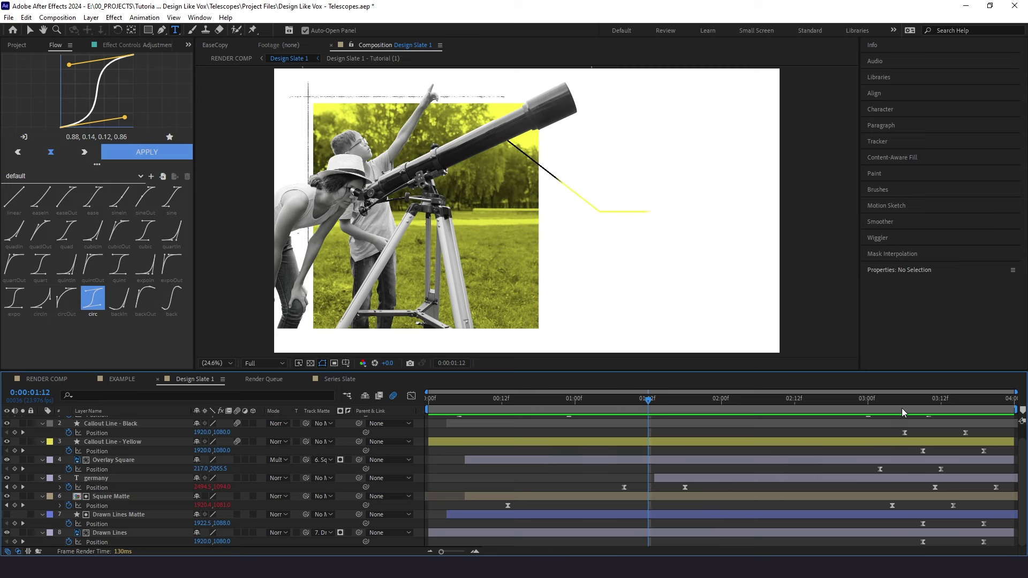
pyautogui.click(920, 415)
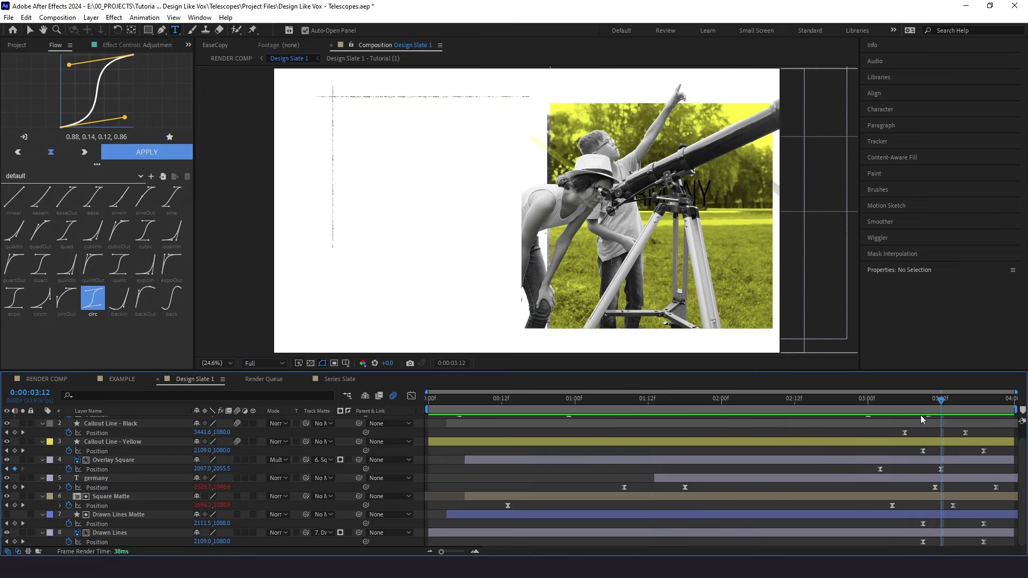
pyautogui.click(119, 542)
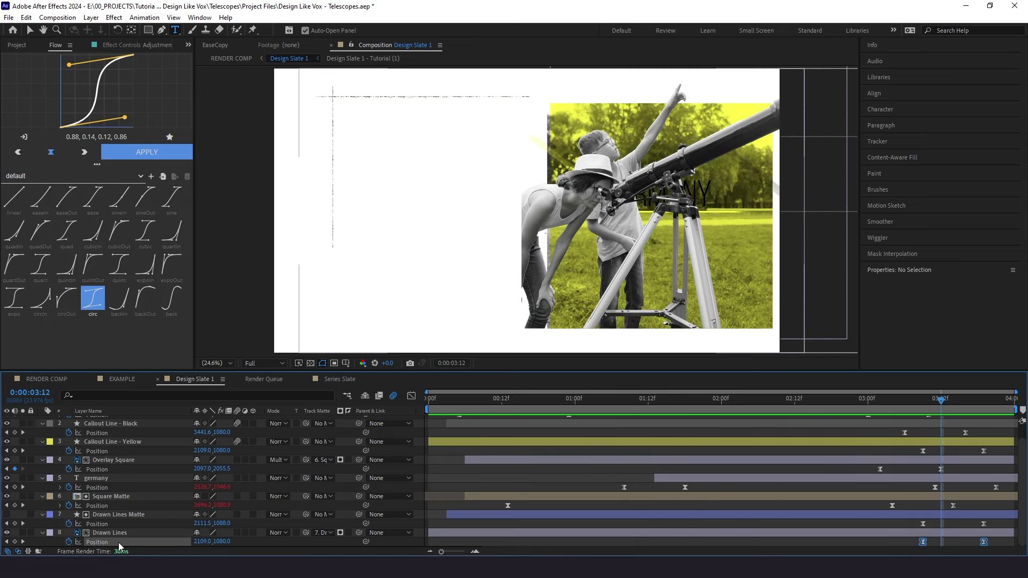
pyautogui.click(922, 542)
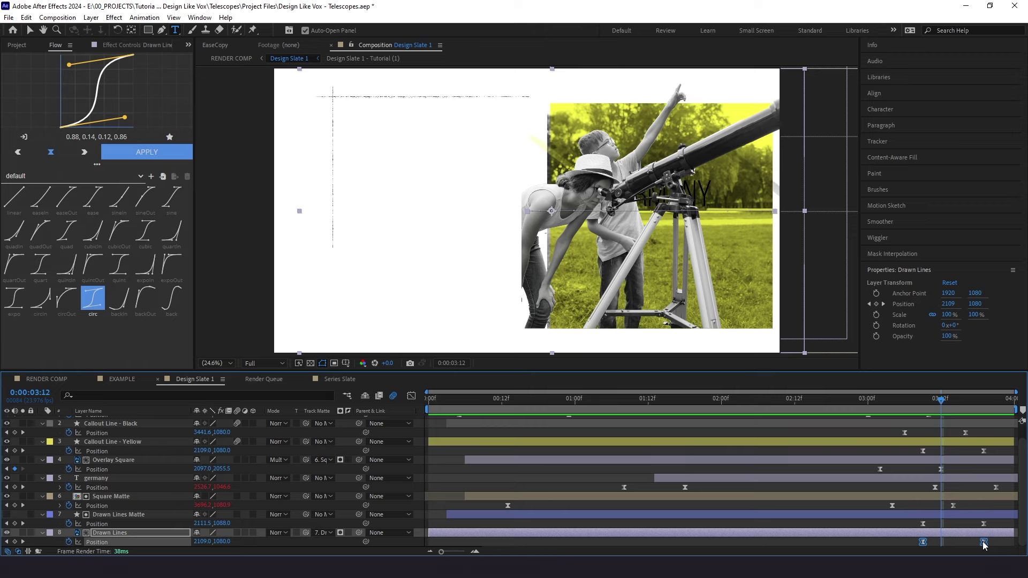
pyautogui.click(924, 542)
pyautogui.moveTo(930, 543); pyautogui.dragTo(940, 544)
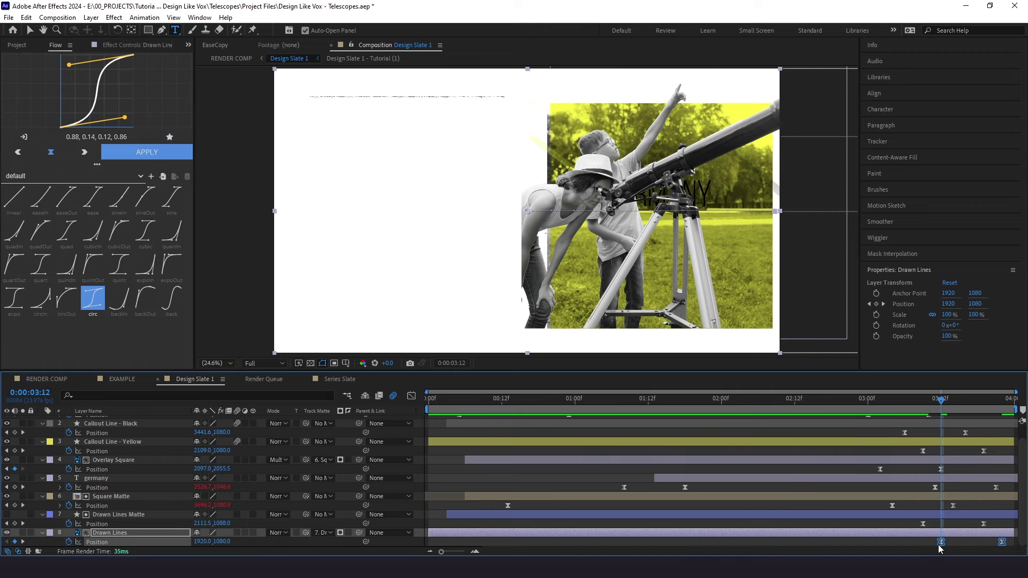
pyautogui.click(862, 405)
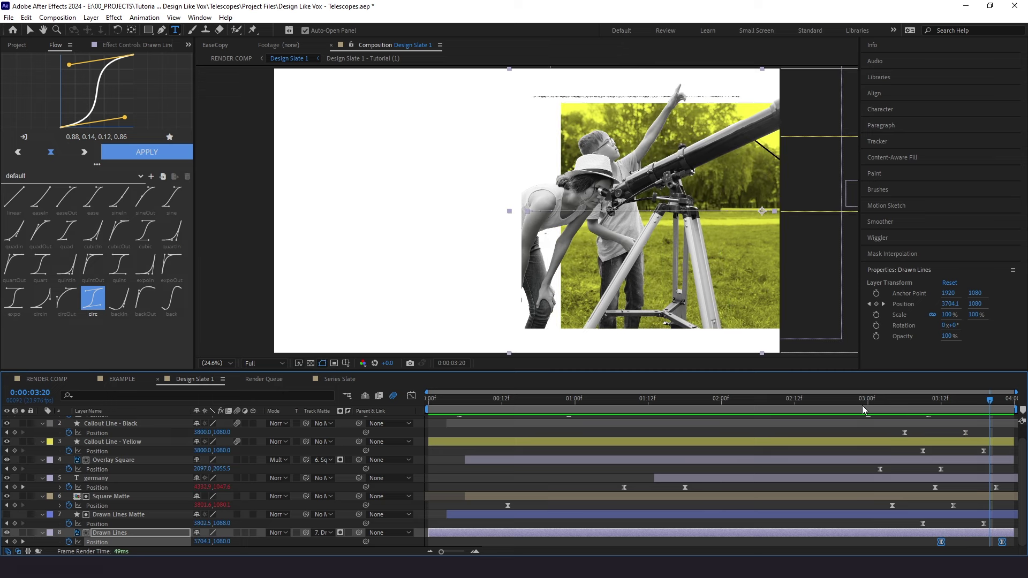
# Scrub the exit move around 0:00:03:11, and trim the end of the Drawn Lines layer to 0:00:03:17
pyautogui.moveTo(862, 406); pyautogui.dragTo(882, 411)
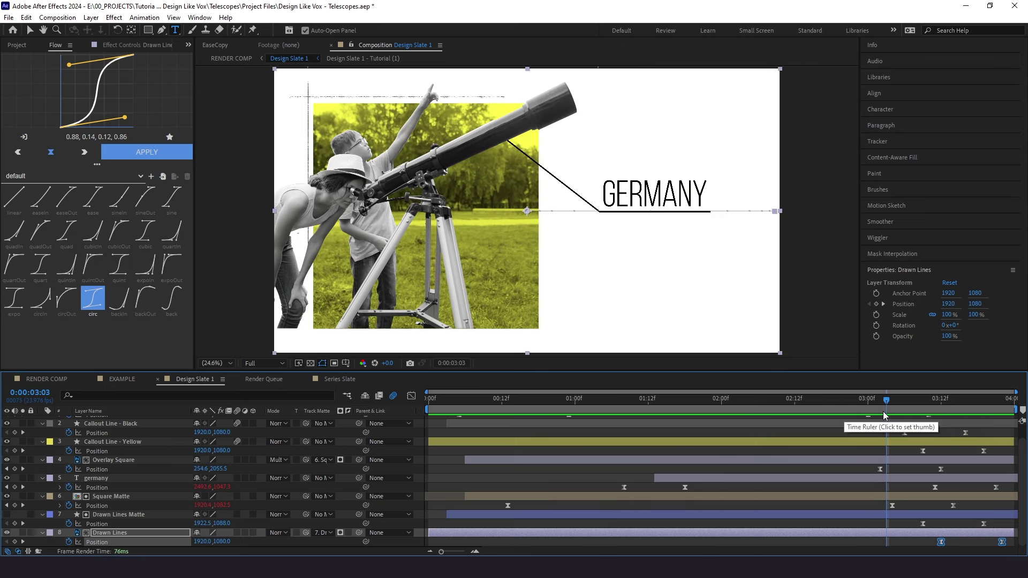
pyautogui.moveTo(888, 409); pyautogui.dragTo(935, 423)
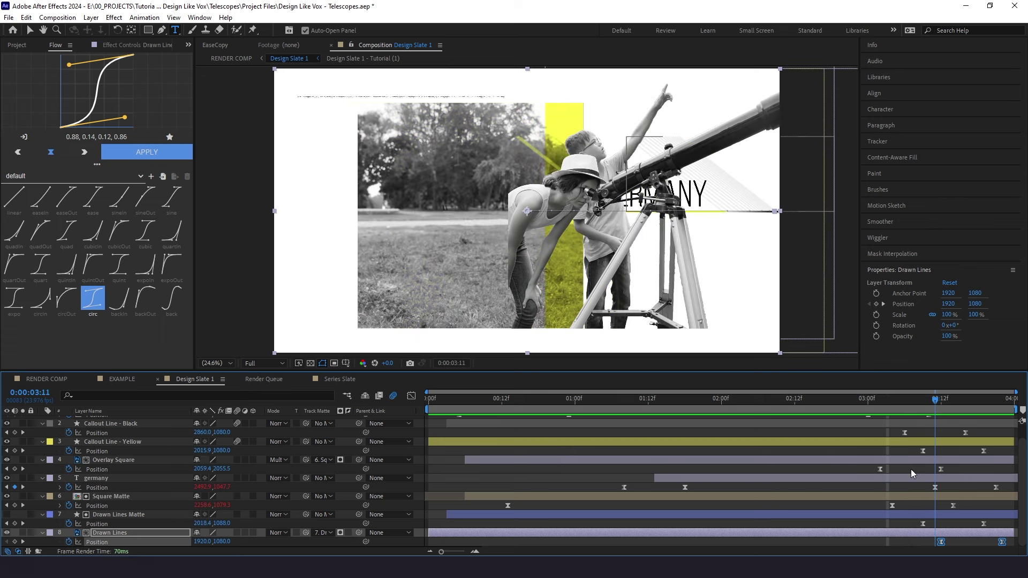
pyautogui.click(828, 522)
pyautogui.click(120, 543)
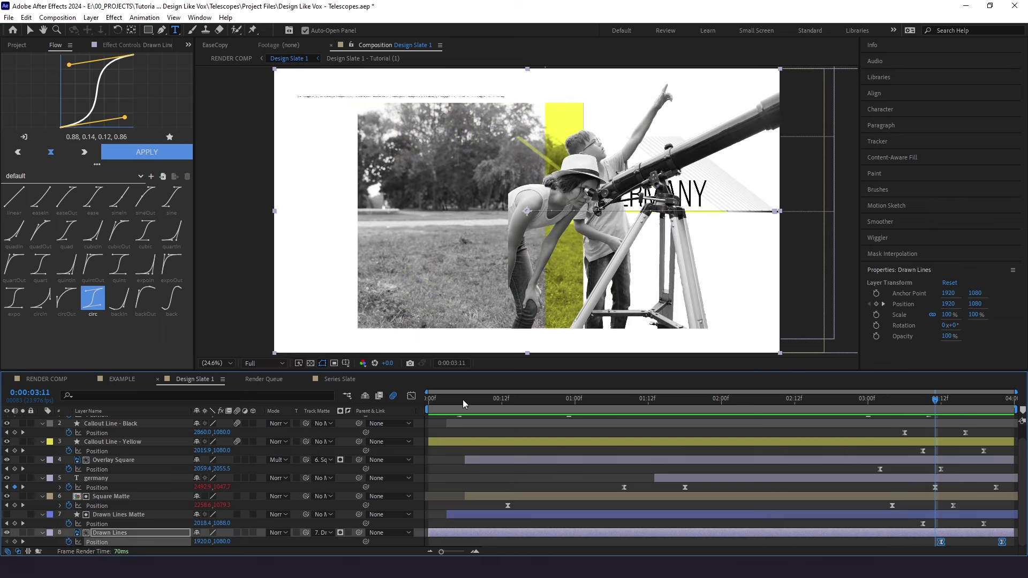
pyautogui.click(411, 396)
pyautogui.moveTo(951, 407); pyautogui.dragTo(970, 414)
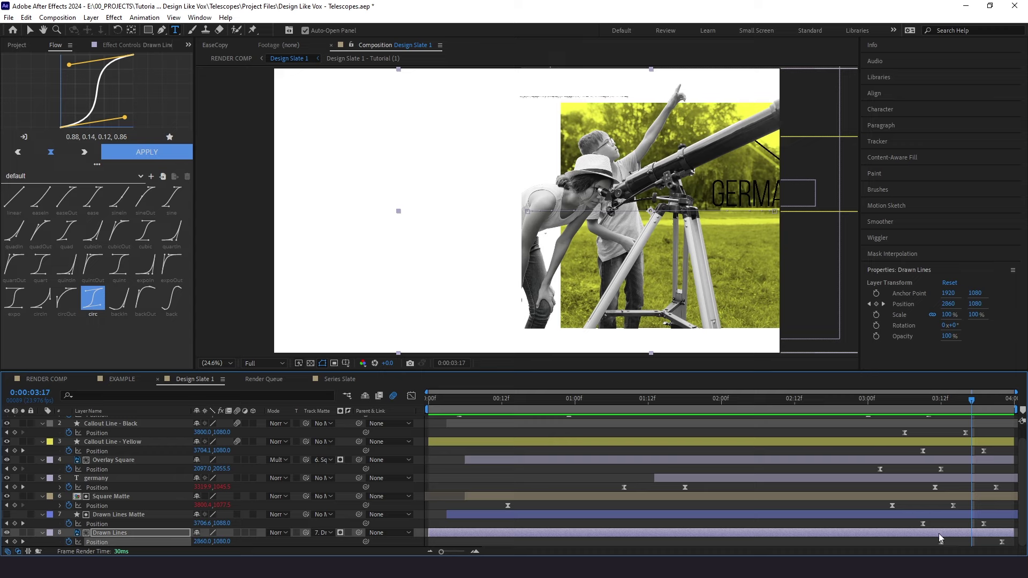
pyautogui.hotkey('alt', ']')
# Check the speed graph of Drawn Lines Matte's exit for its fastest point, and trim that layer's end to 0:00:03:14
pyautogui.hotkey('ctrl', 'Up')
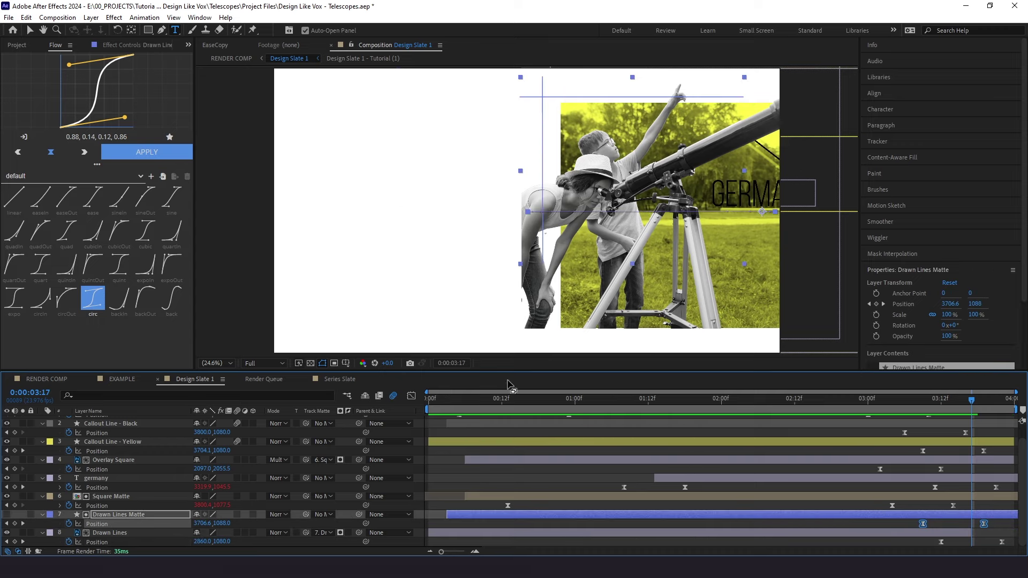
pyautogui.click(410, 396)
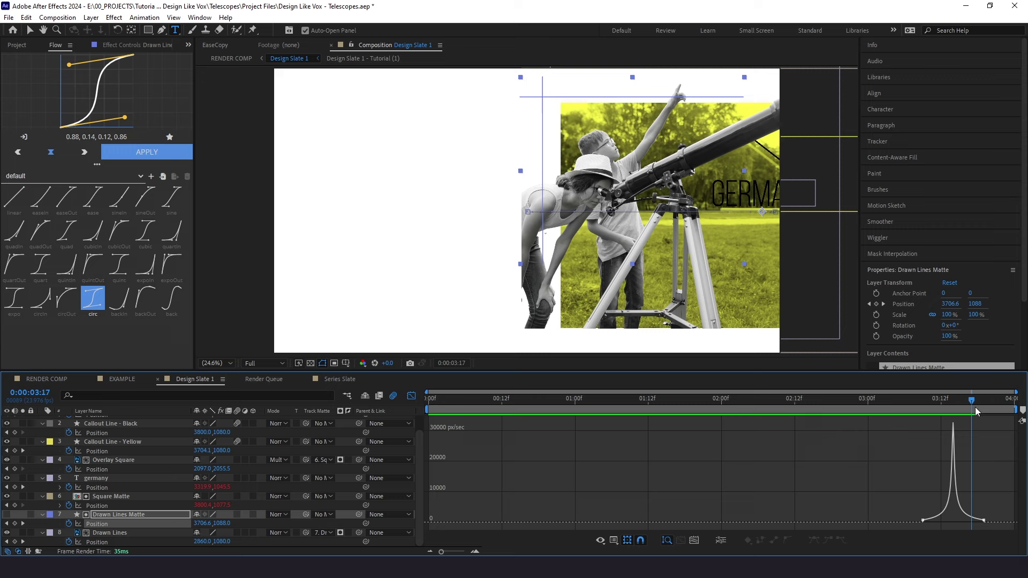
pyautogui.moveTo(976, 411); pyautogui.dragTo(950, 416)
pyautogui.click(412, 396)
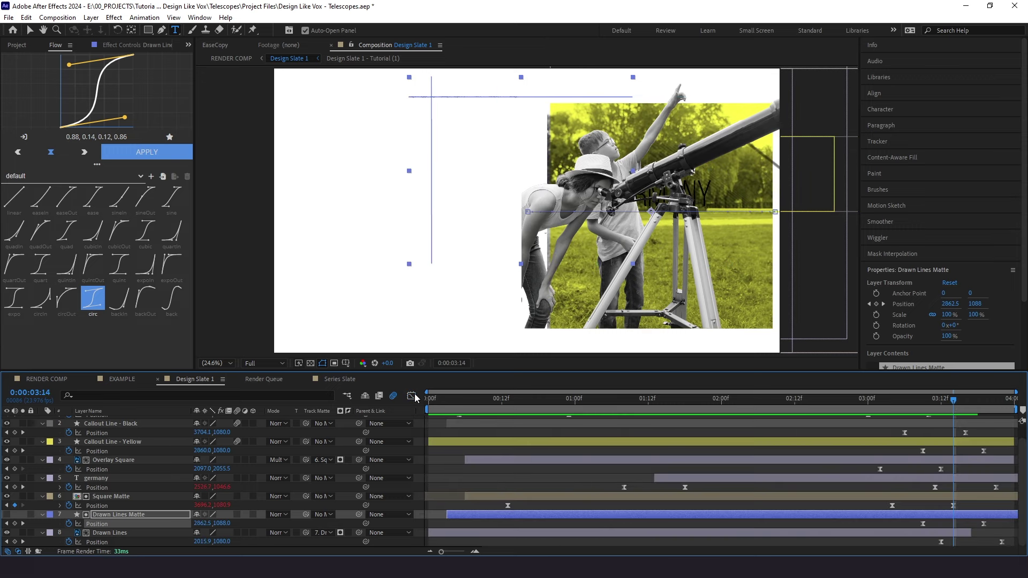
pyautogui.hotkey('alt', ']')
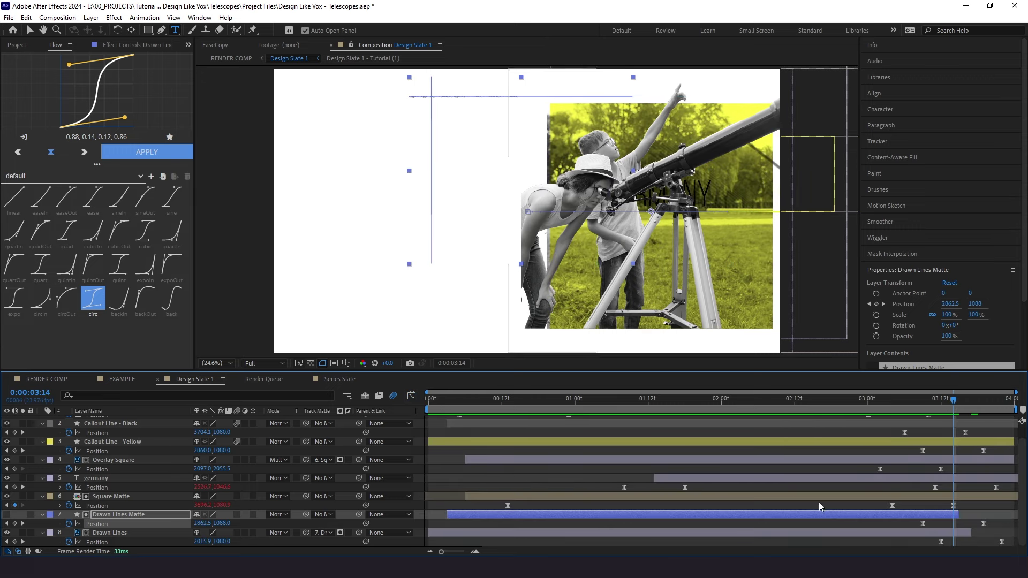
pyautogui.click(958, 517)
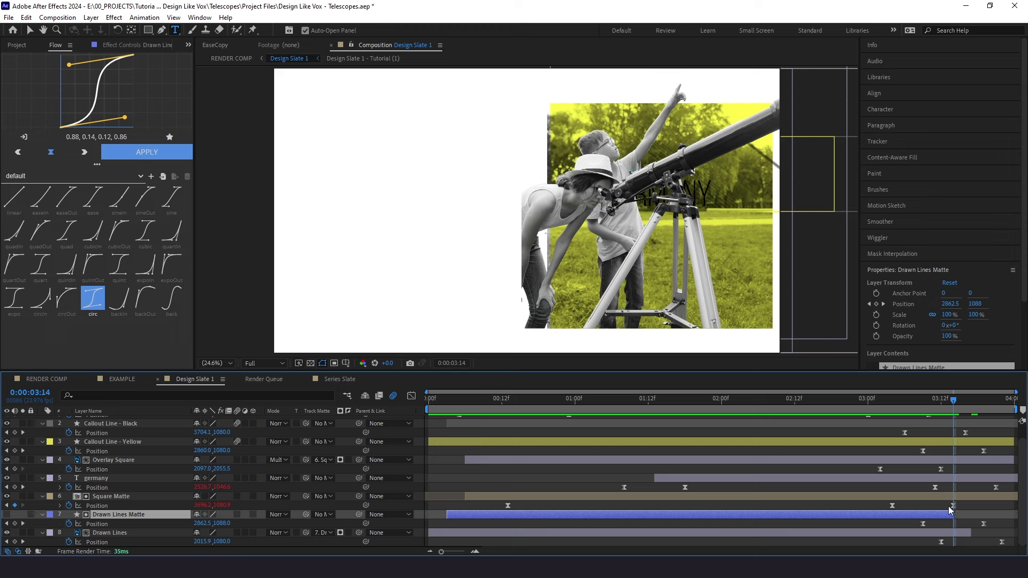
# Trim the end of the Square Matte layer to 0:00:03:09 and the end of the germany layer to 0:00:03:16
pyautogui.click(922, 409)
pyautogui.click(913, 496)
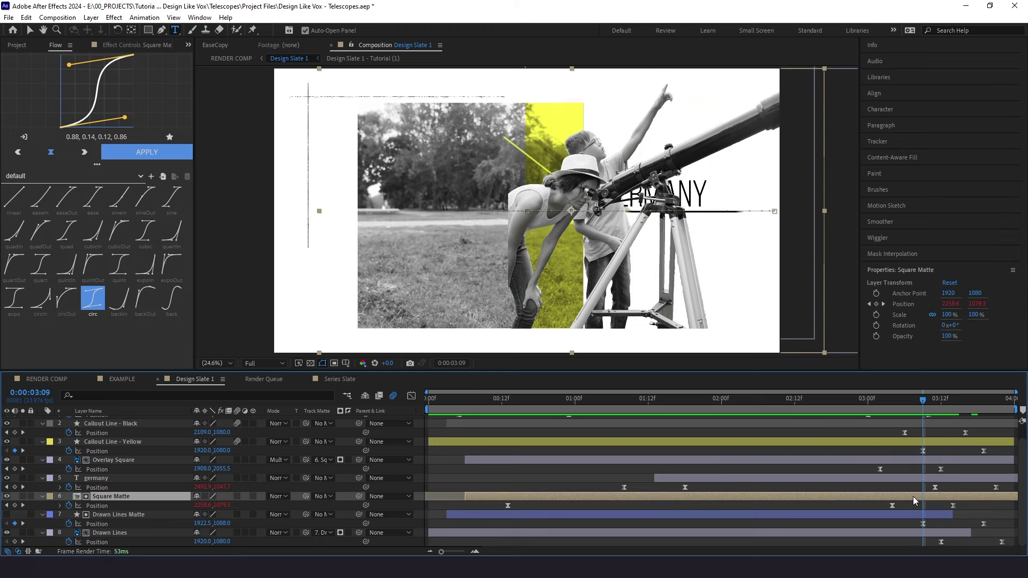
pyautogui.hotkey('alt', ']')
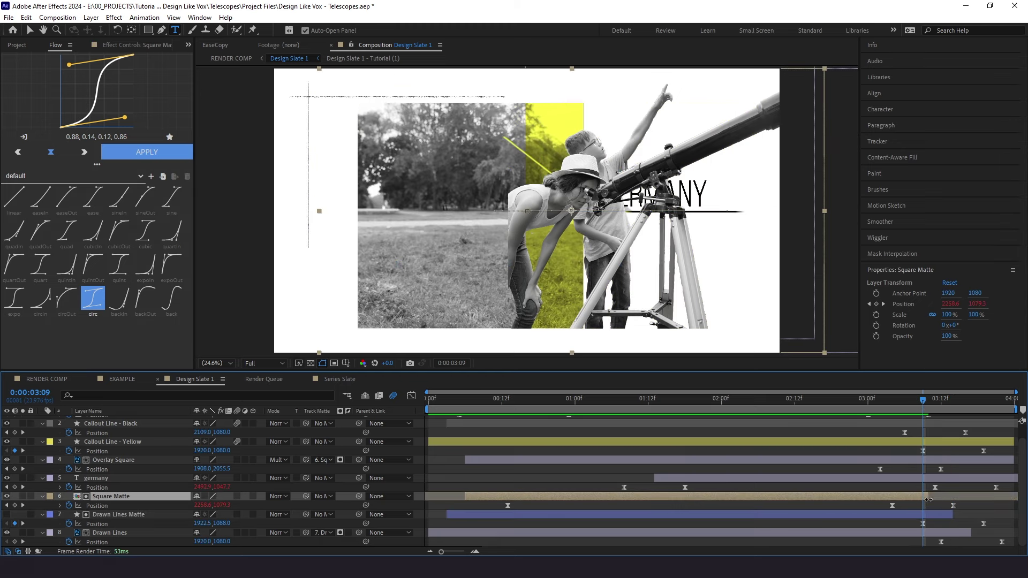
pyautogui.click(960, 403)
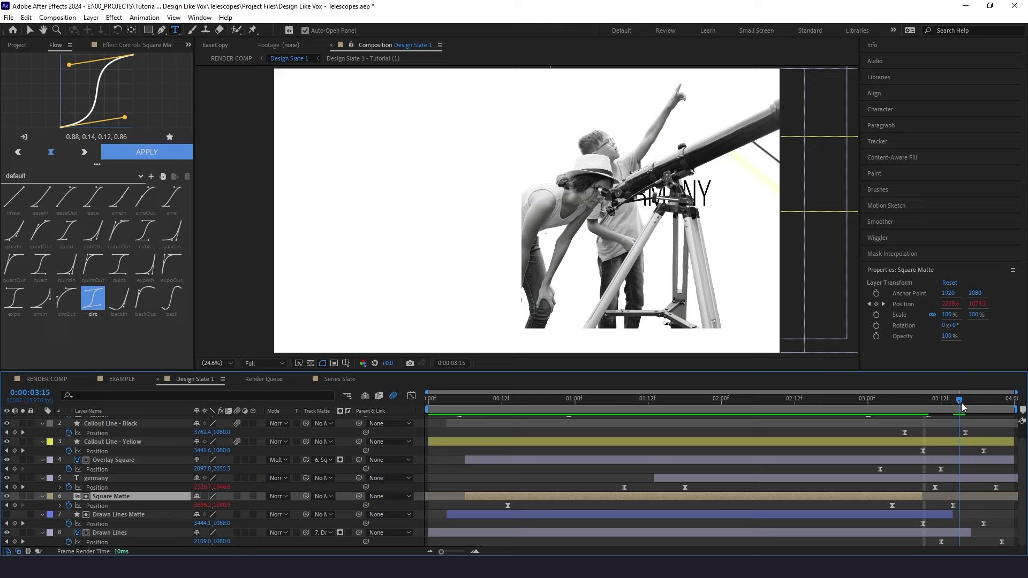
pyautogui.click(965, 407)
pyautogui.click(967, 482)
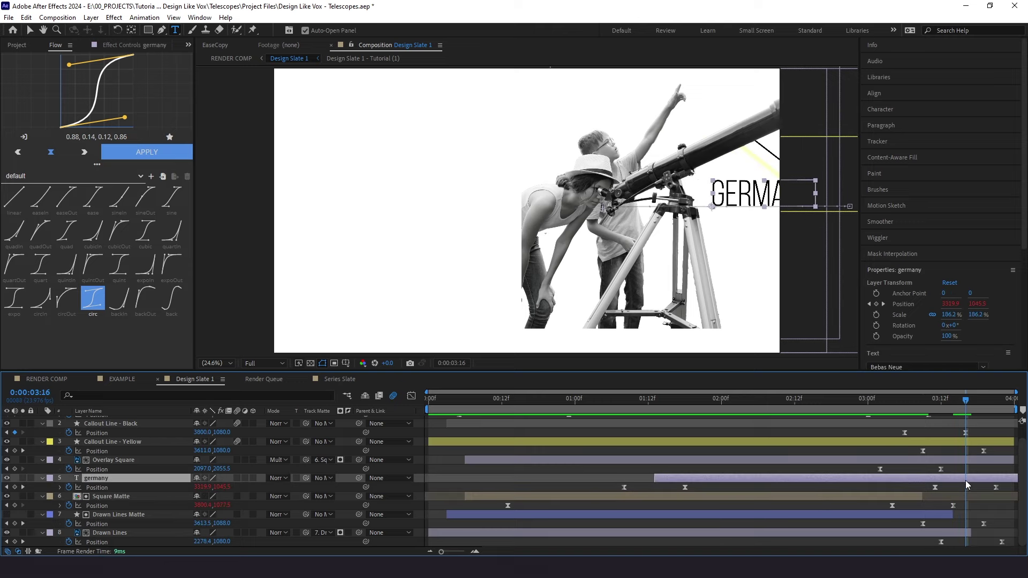
pyautogui.hotkey('alt', ']')
# Trim the end of Overlay Square to 0:00:03:07 and the end of Callout Line - Yellow to 0:00:03:14
pyautogui.click(910, 401)
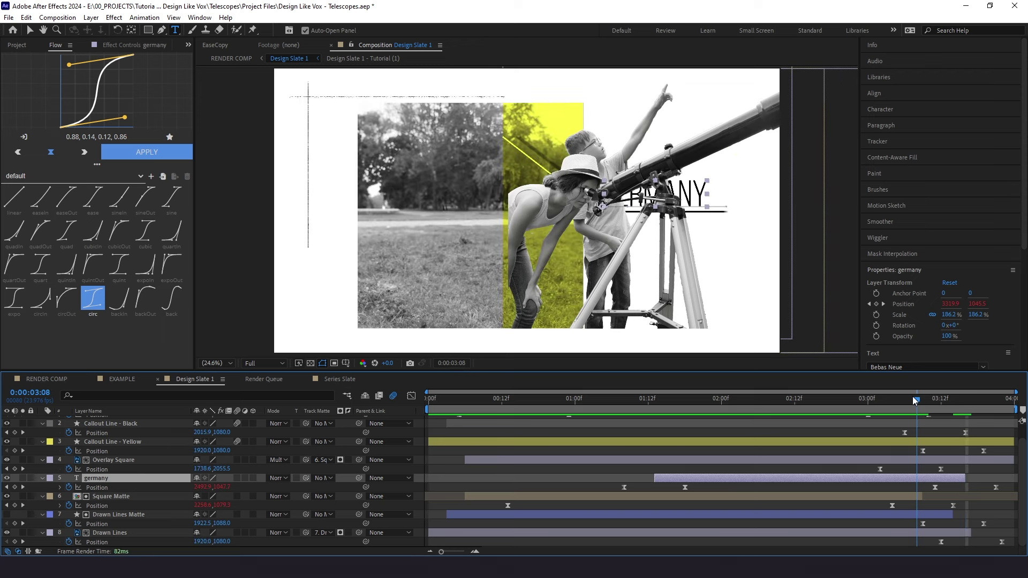
pyautogui.click(909, 461)
pyautogui.hotkey('alt', ']')
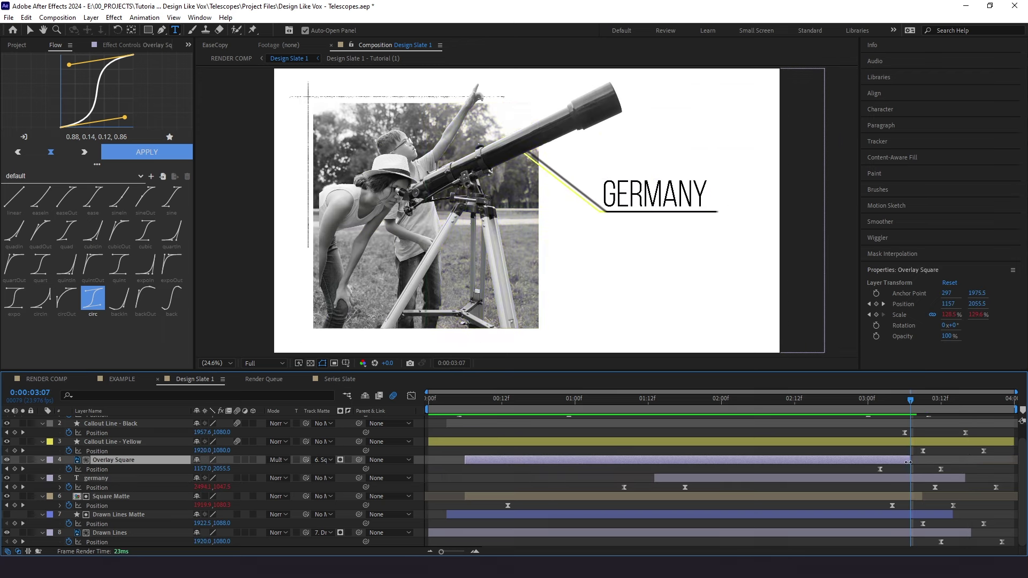
pyautogui.moveTo(911, 401); pyautogui.dragTo(953, 413)
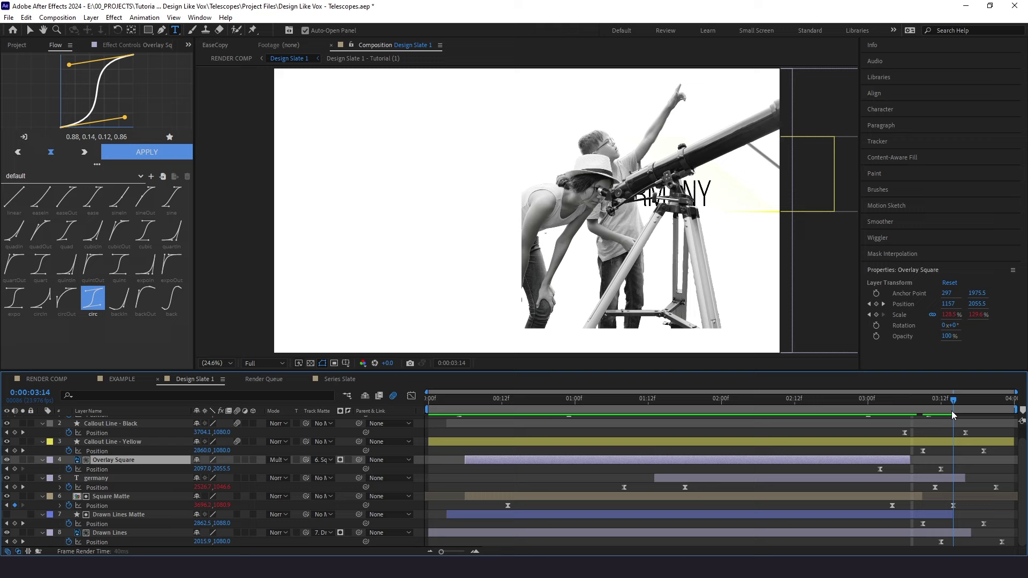
pyautogui.click(959, 444)
pyautogui.hotkey('alt', ']')
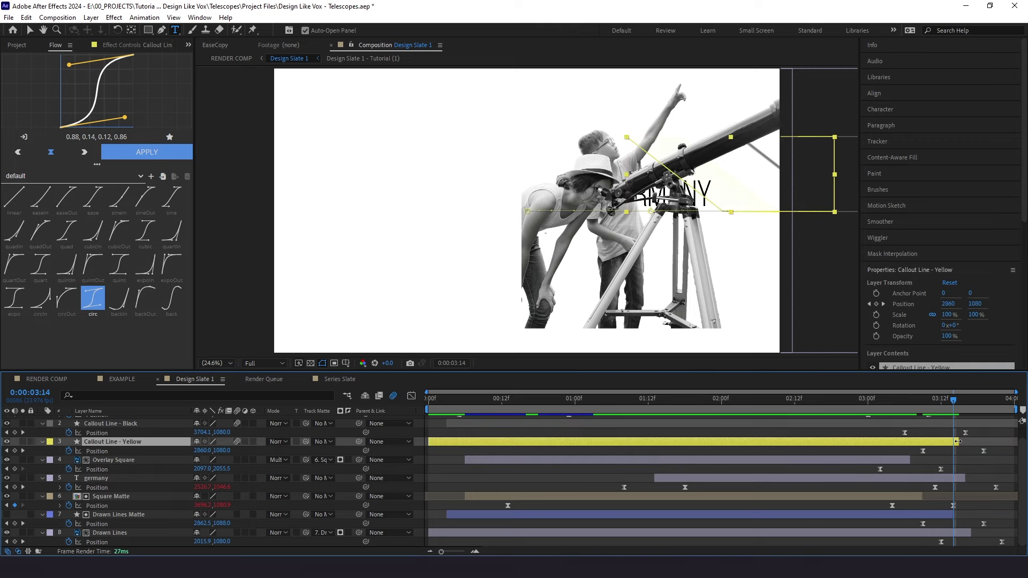
# Trim the end of Isolated Telescope 1 at 0:00:03:05, and preview the composition from the start
pyautogui.scroll(1, 932, 428)
pyautogui.click(899, 407)
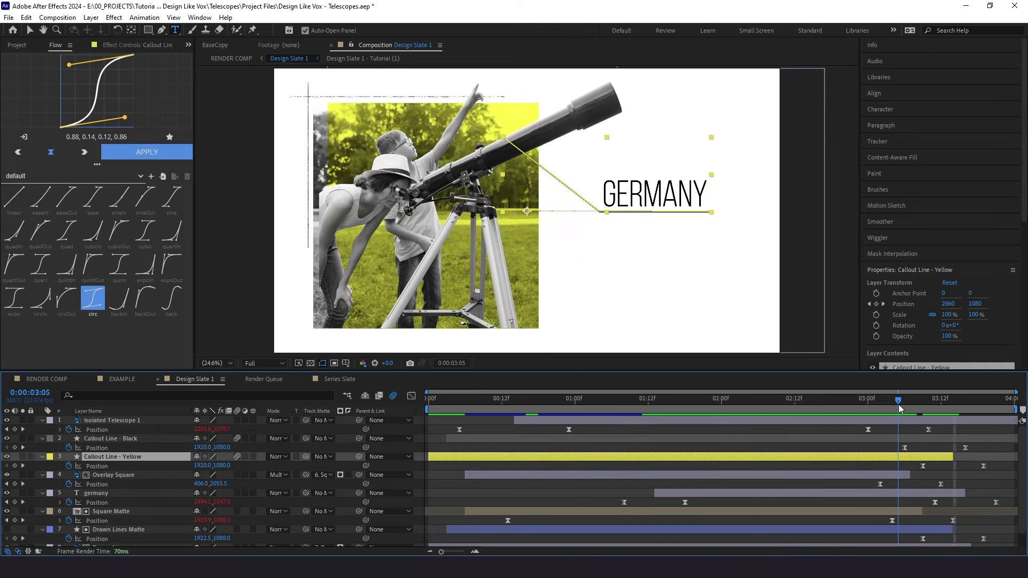
pyautogui.click(900, 422)
pyautogui.hotkey('alt', ']')
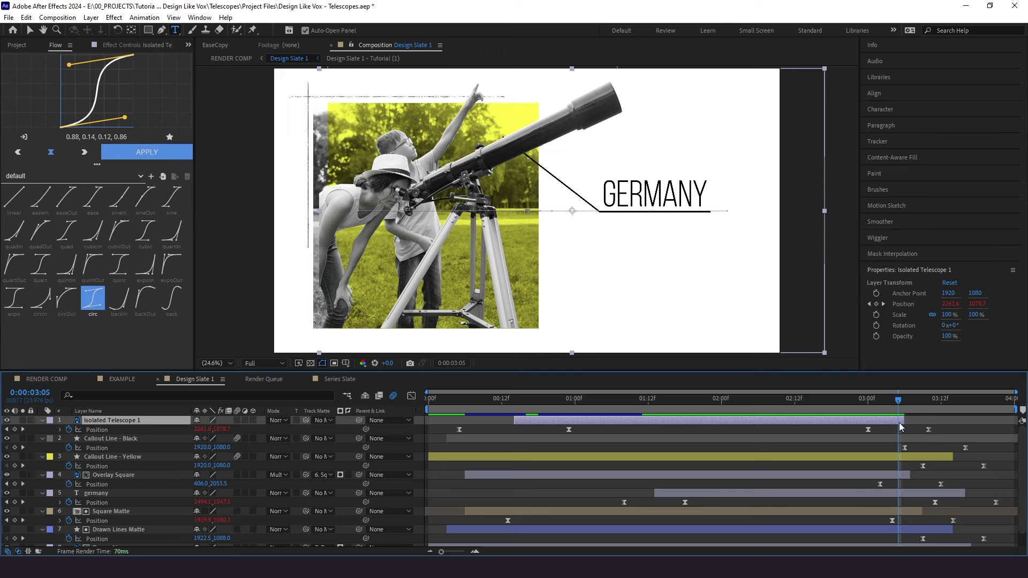
pyautogui.press('space')
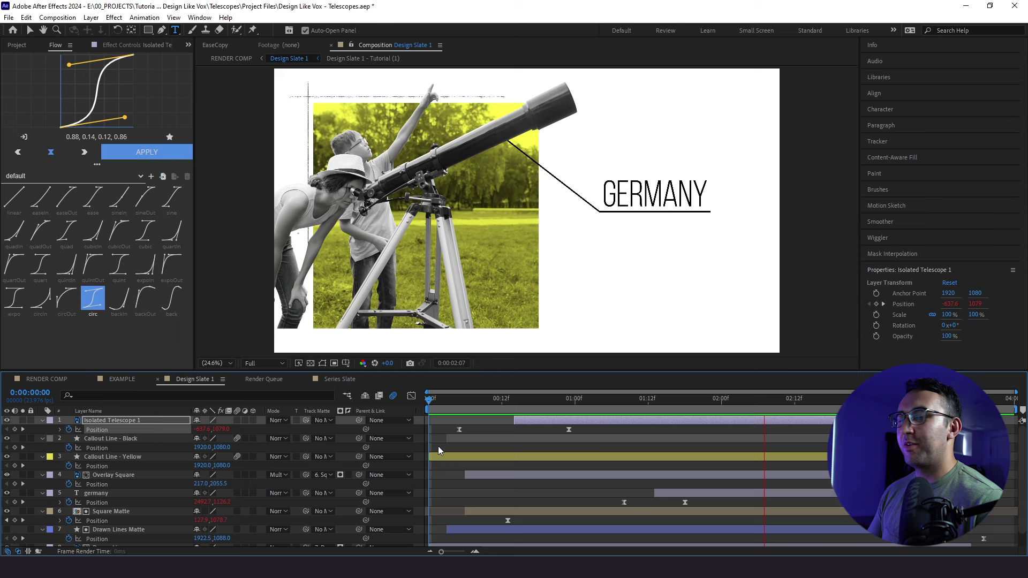
pyautogui.press('space')
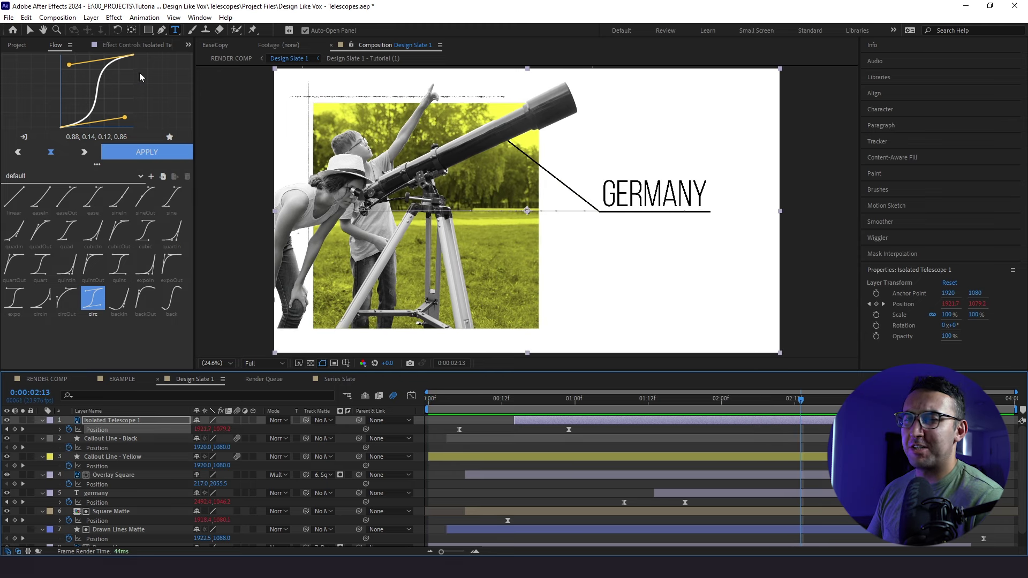
# Add an adjustment layer above all the other layers, name it Blur, and give it the Cyan label colour
pyautogui.click(91, 17)
pyautogui.moveTo(104, 30)
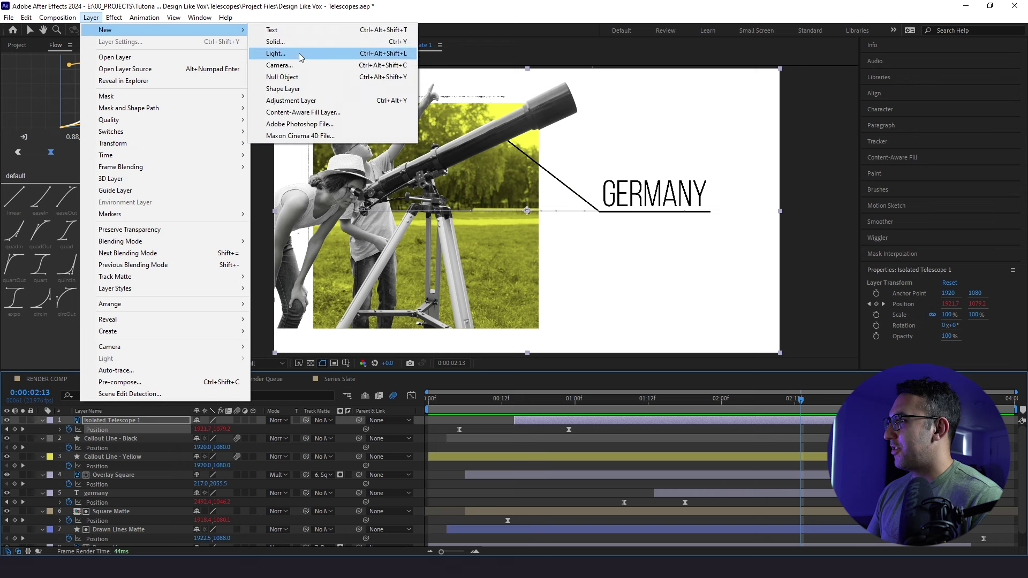
pyautogui.click(300, 100)
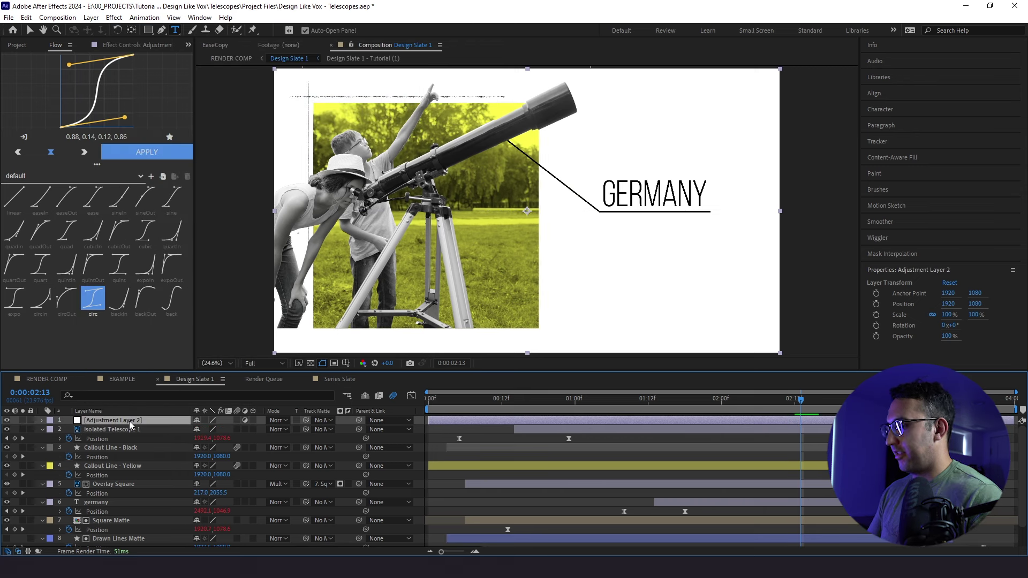
pyautogui.press('Return')
pyautogui.write('B')
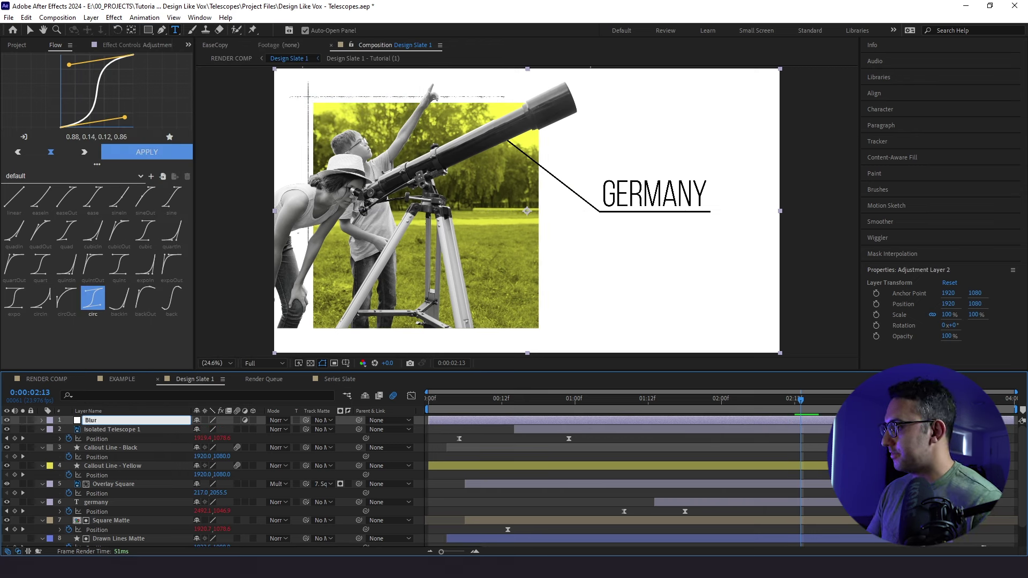
pyautogui.write('lur')
pyautogui.press('Return')
pyautogui.click(52, 423)
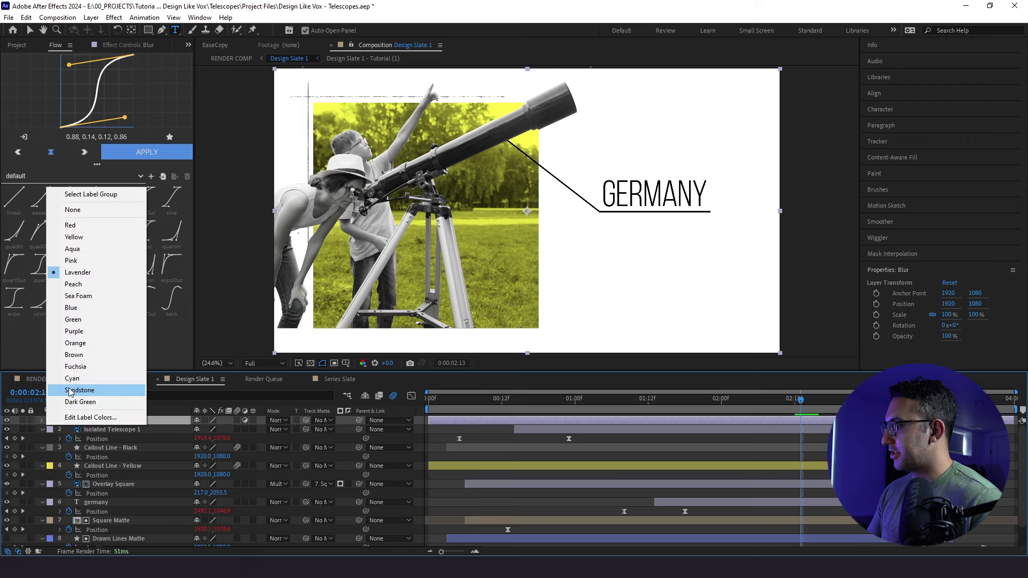
pyautogui.click(80, 379)
pyautogui.click(108, 428)
pyautogui.click(108, 421)
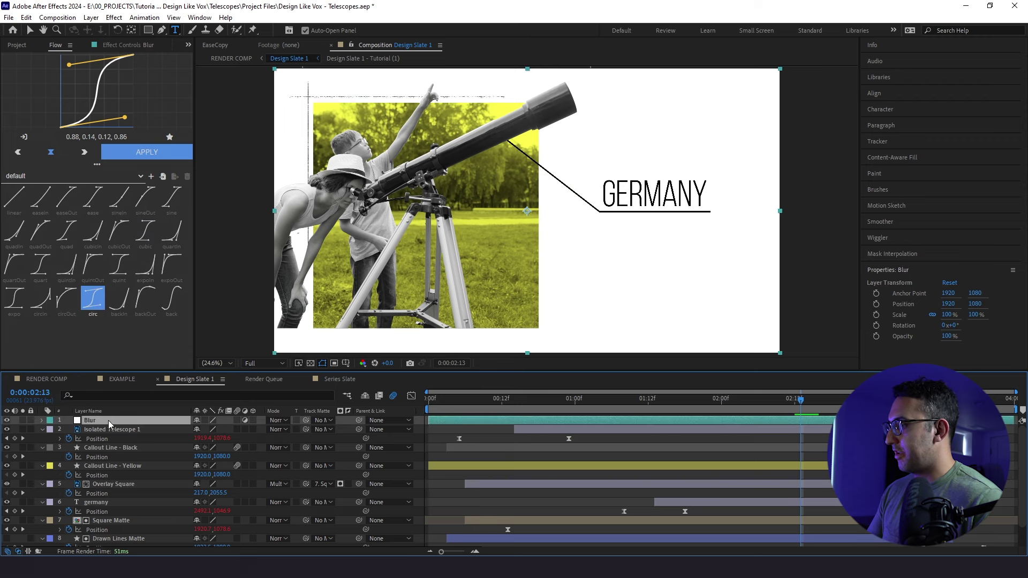
# Apply Camera Lens Blur to the Blur adjustment layer and set its Blur Radius to 0
pyautogui.hotkey('ctrl', 'space')
pyautogui.write('camera l')
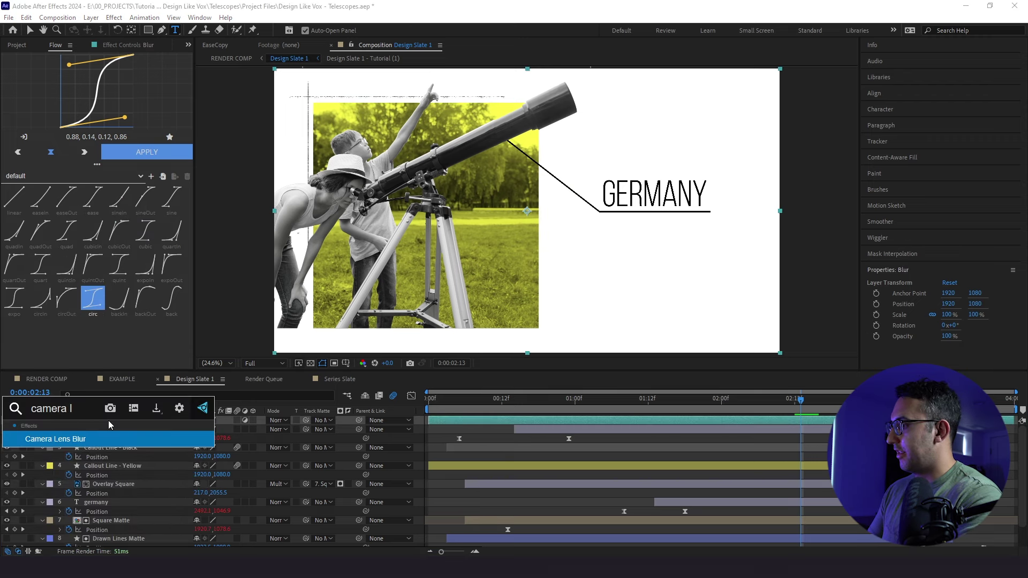
pyautogui.press('Return')
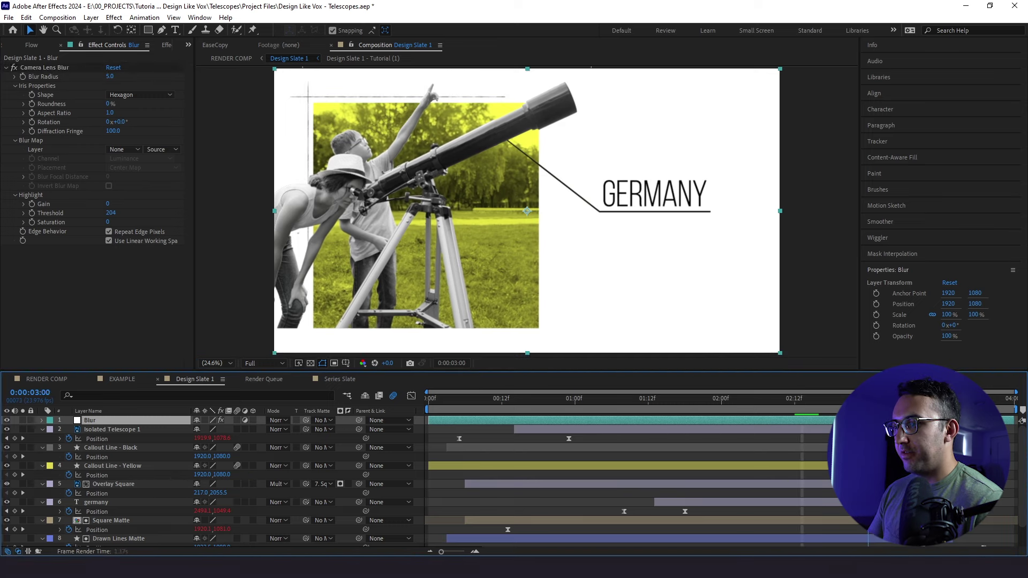
pyautogui.press('pagedown')
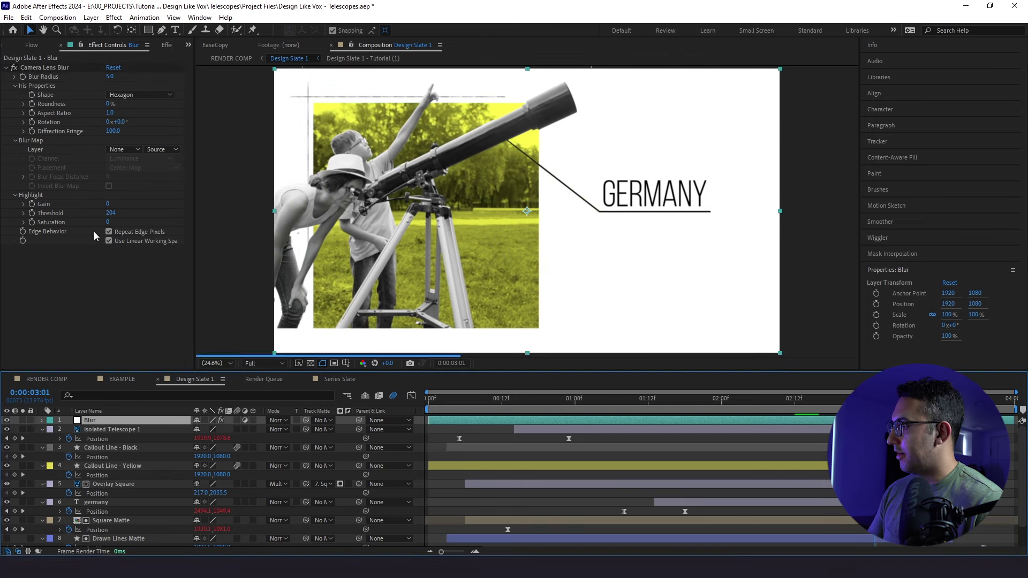
pyautogui.click(111, 77)
pyautogui.write('0')
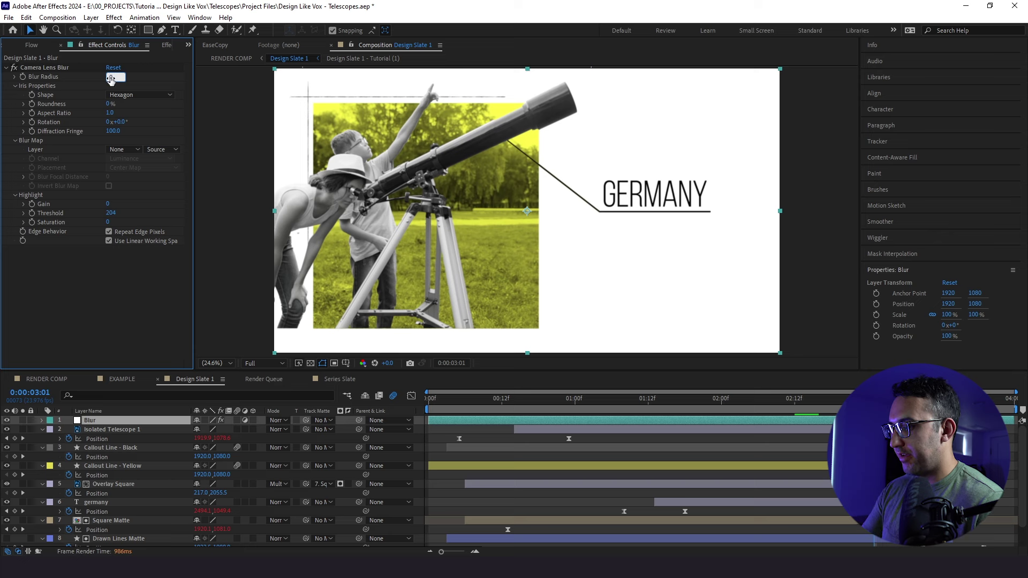
pyautogui.press('Return')
# Set a Blur Radius keyframe at 0:00:03:01 on the Blur layer and reveal its keyframes in the timeline
pyautogui.click(111, 427)
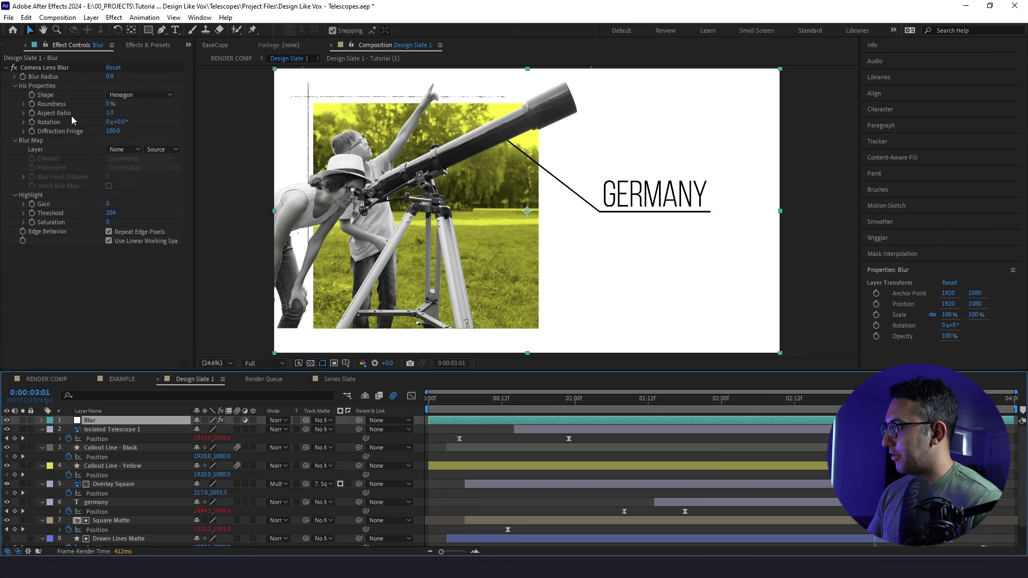
pyautogui.click(74, 263)
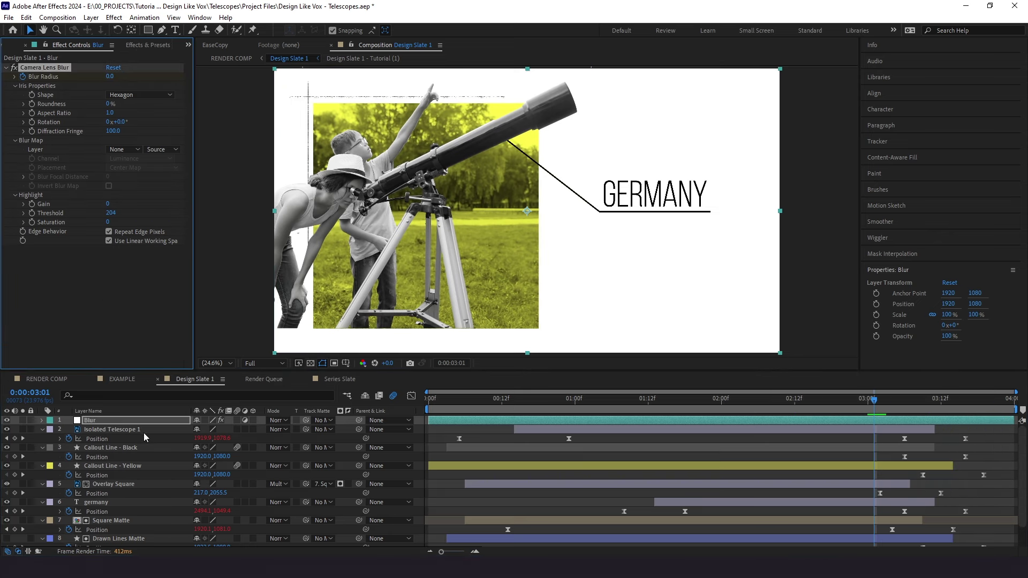
pyautogui.press('u')
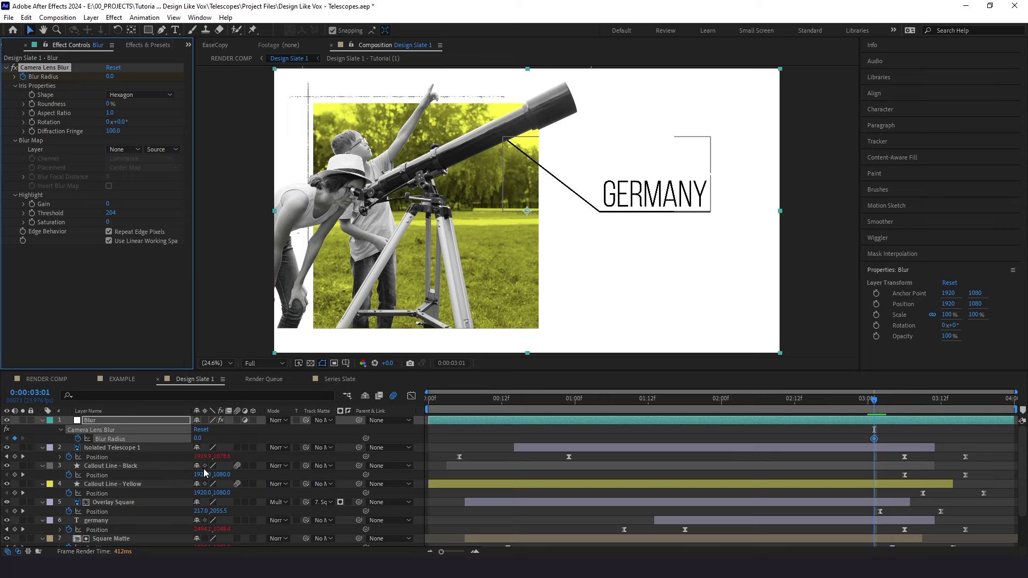
# Keyframe the Blur layer's Blur Radius at 10 two frames on, at 0:00:03:03
pyautogui.click(903, 436)
pyautogui.press('pagedown')
pyautogui.press('pagedown')
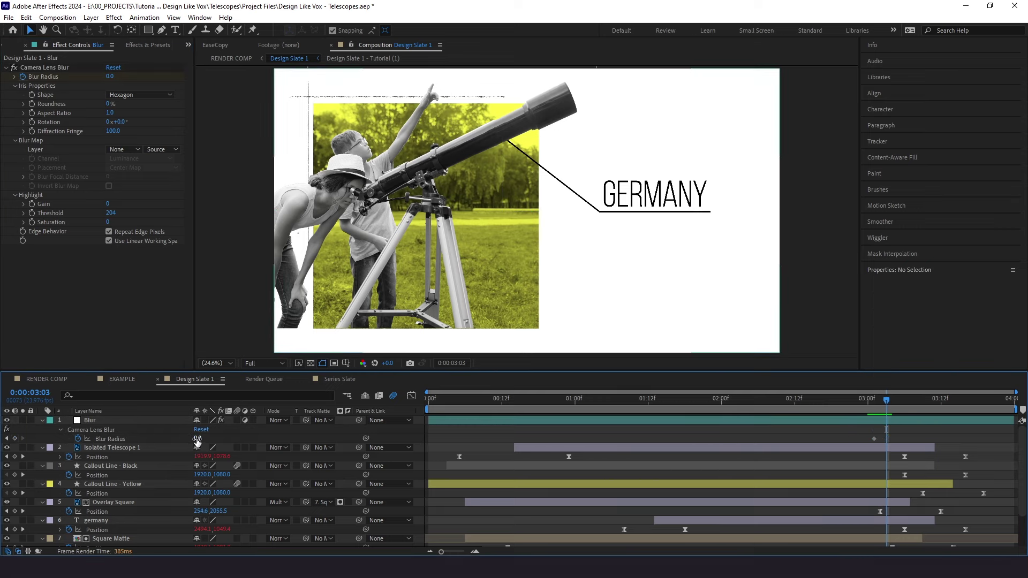
pyautogui.press('Return')
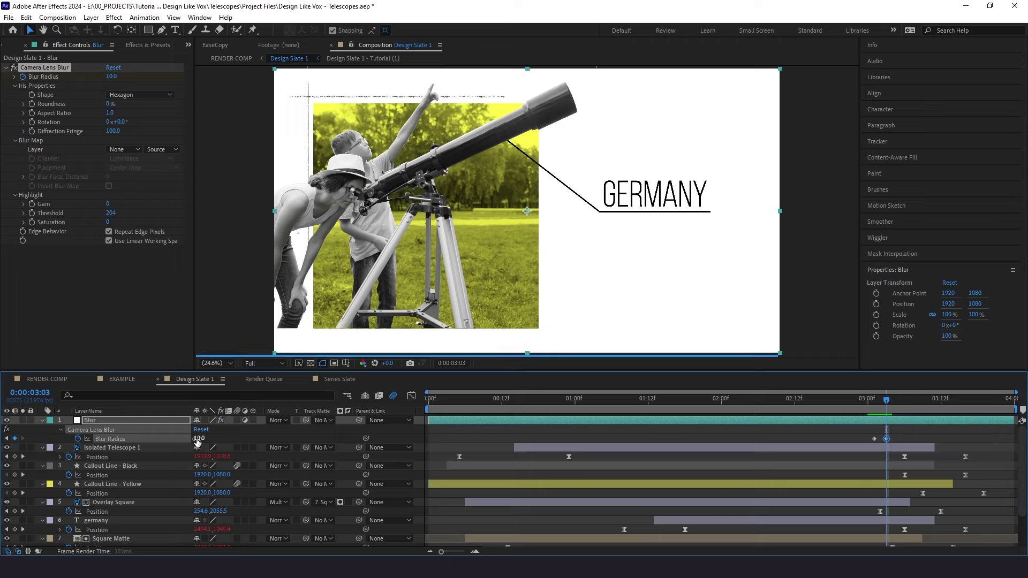
# Keyframe the Blur layer's Blur Radius at 5 at 0:00:03:05 and at 15 two frames on, at 0:00:03:07
pyautogui.press('pagedown')
pyautogui.press('pagedown')
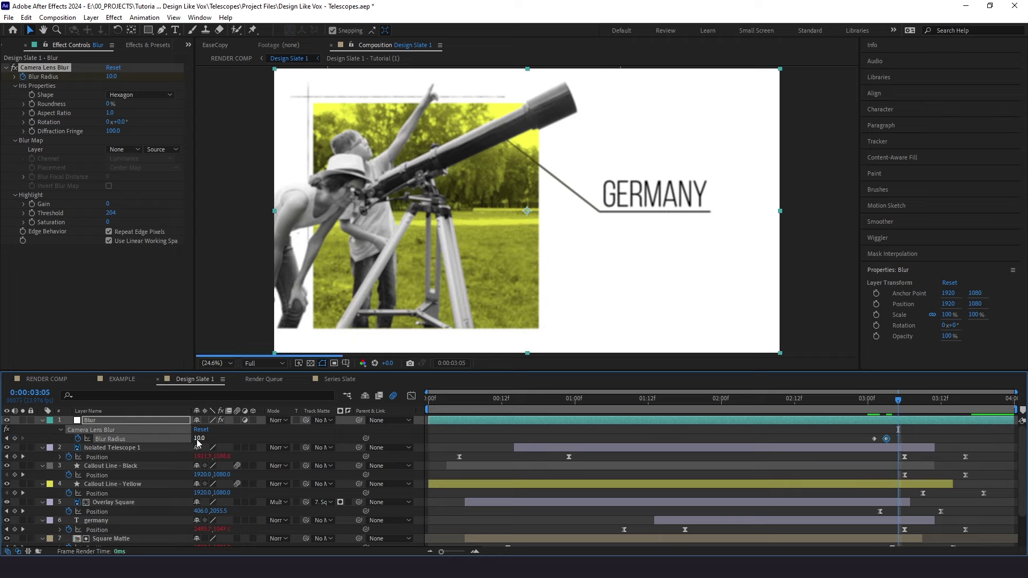
pyautogui.click(198, 439)
pyautogui.write('5')
pyautogui.press('Return')
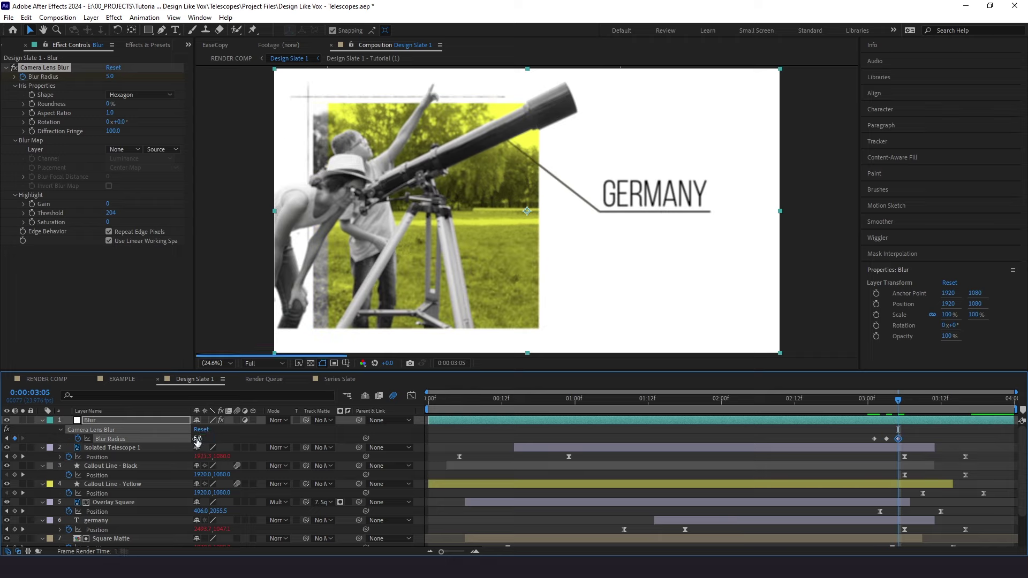
pyautogui.press('pagedown')
pyautogui.press('pagedown')
pyautogui.click(197, 438)
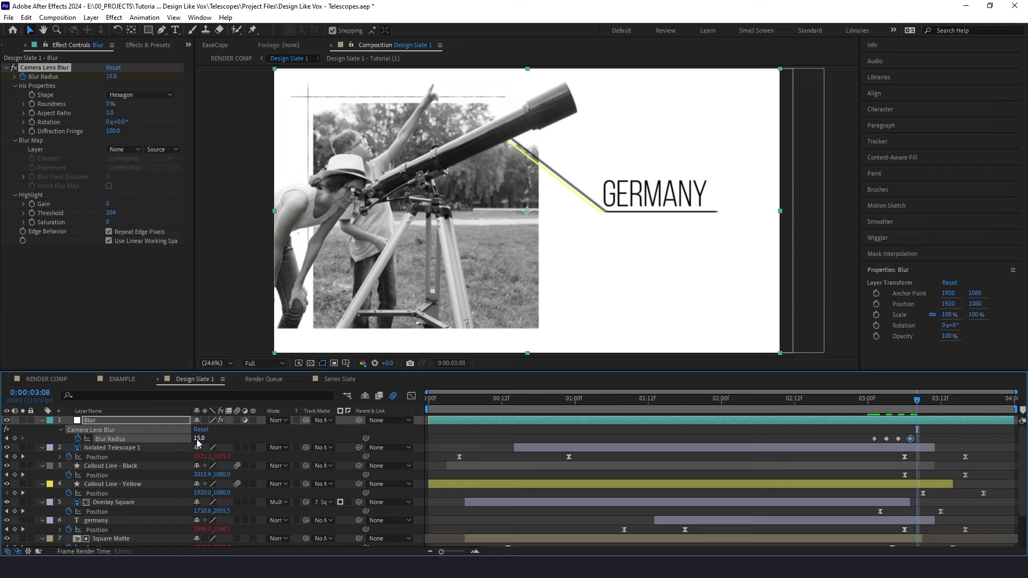
# Keyframe the Blur layer's Blur Radius at 10 at 0:00:03:09 and at 5 at 0:00:03:11
pyautogui.press('pagedown')
pyautogui.press('pagedown')
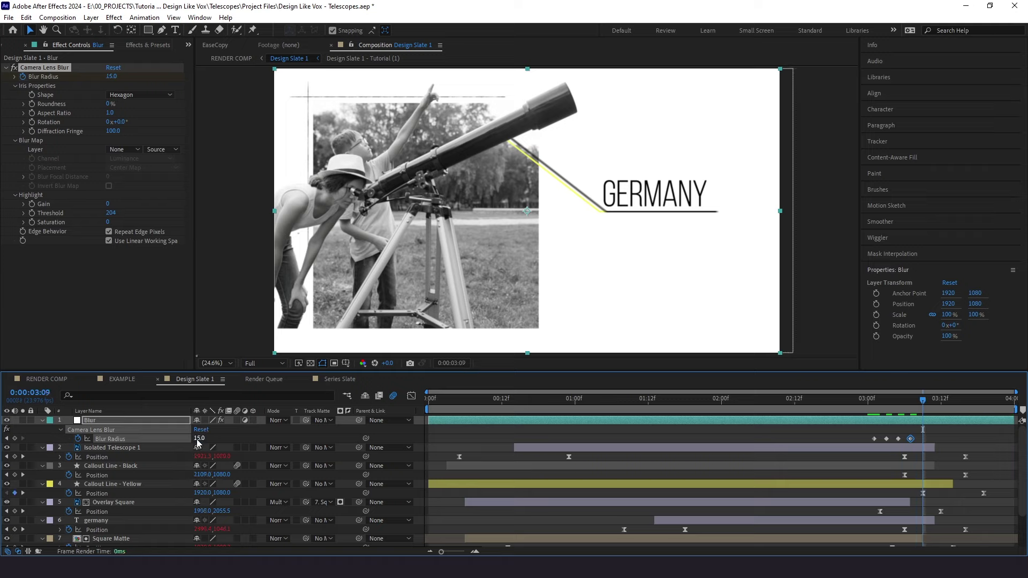
pyautogui.click(198, 439)
pyautogui.write('10')
pyautogui.press('Return')
pyautogui.press('pagedown')
pyautogui.press('pagedown')
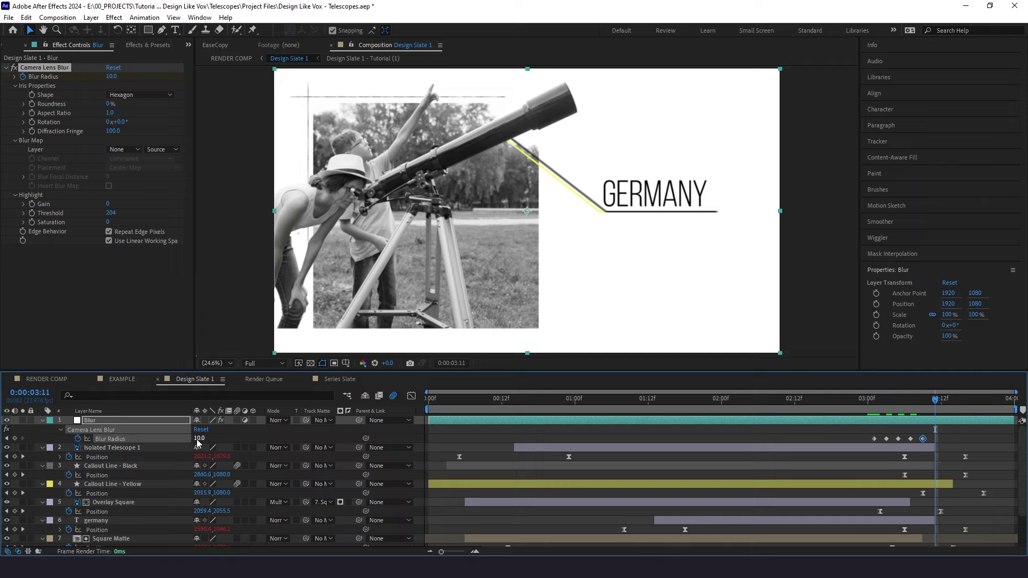
pyautogui.click(198, 438)
pyautogui.press('Return')
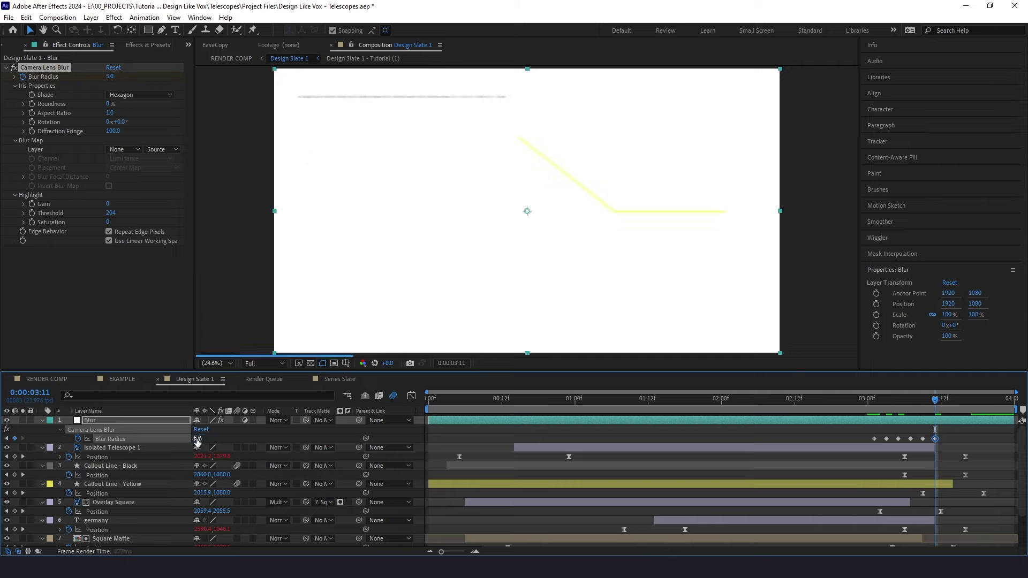
# Convert all of the Blur layer's Blur Radius keyframes to hold keyframes and go to the first one at 0:00:03:01
pyautogui.moveTo(956, 437); pyautogui.dragTo(872, 443)
pyautogui.rightClick(874, 443)
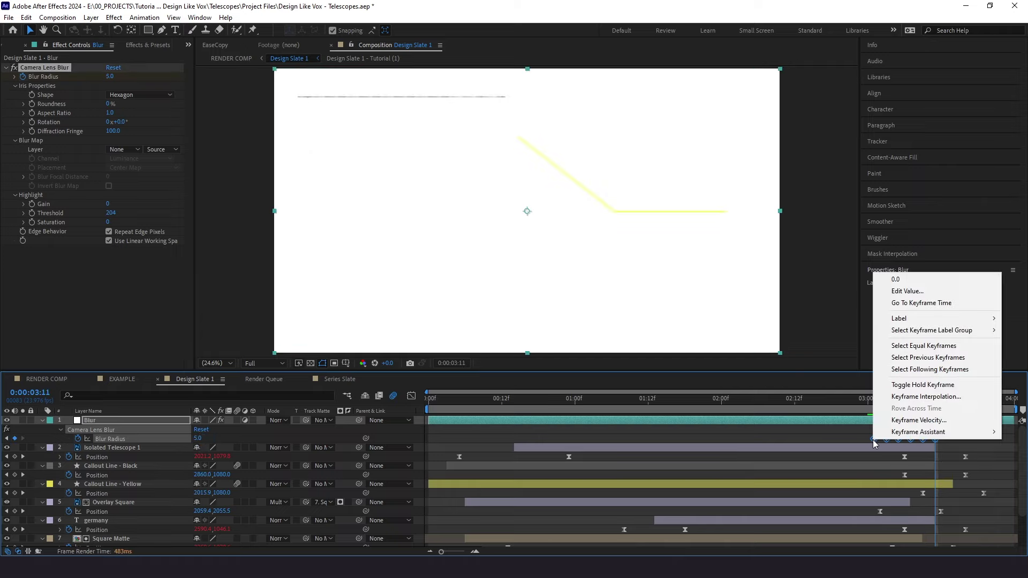
pyautogui.click(896, 385)
pyautogui.click(874, 399)
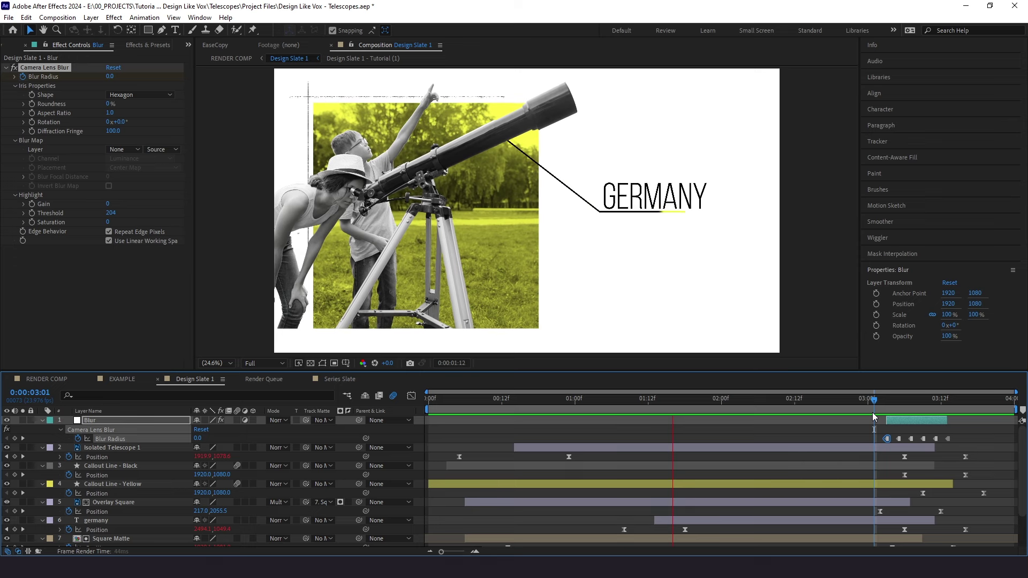
# Duplicate the Blur layer, move the copy to the entrance animation near the start of Design Slate 1, and preview from the first frame
pyautogui.press('space')
pyautogui.click(908, 424)
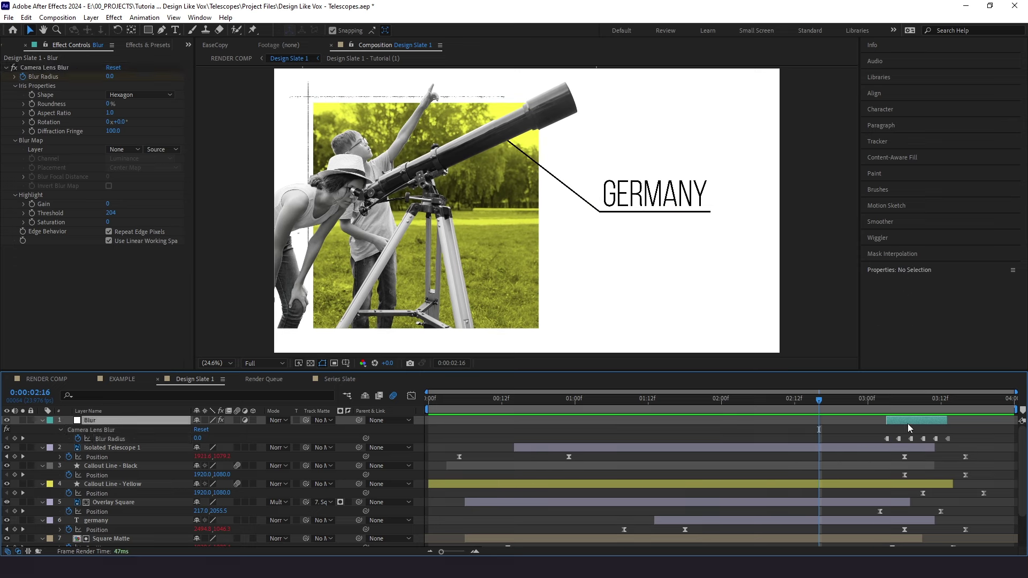
pyautogui.hotkey('ctrl', 'd')
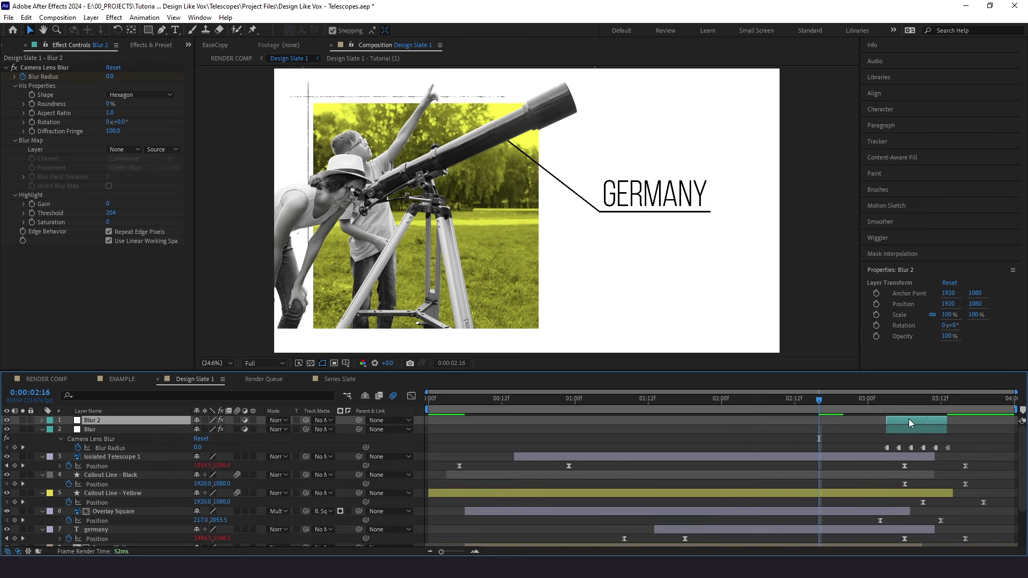
pyautogui.moveTo(909, 424); pyautogui.dragTo(511, 426)
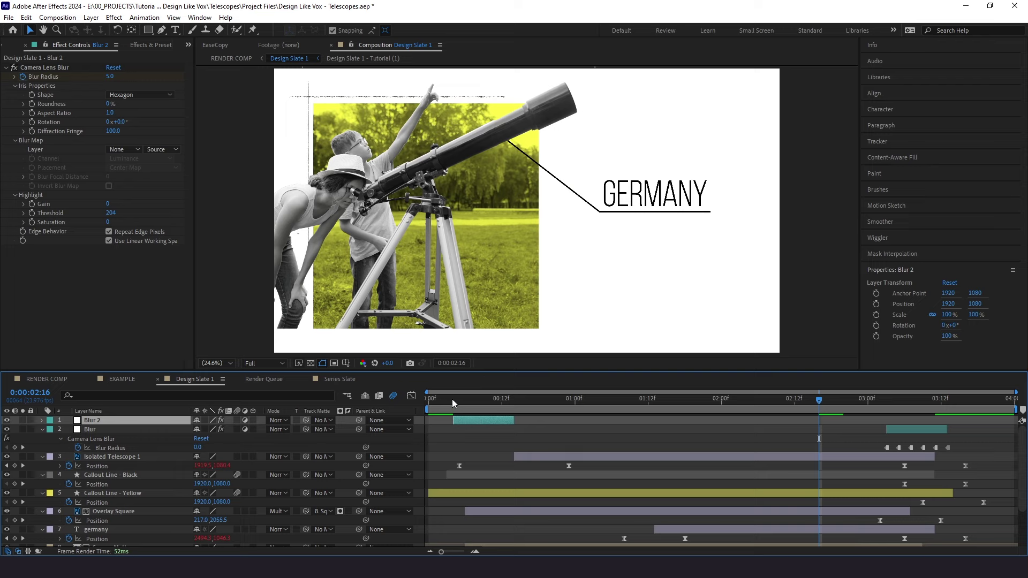
pyautogui.moveTo(451, 400); pyautogui.dragTo(428, 400)
pyautogui.press('space')
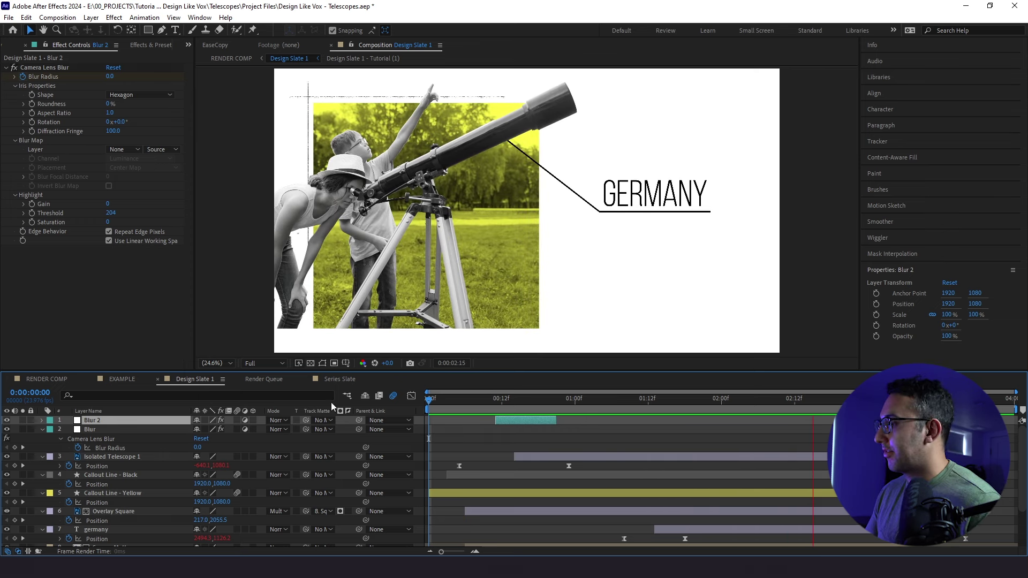
pyautogui.press('space')
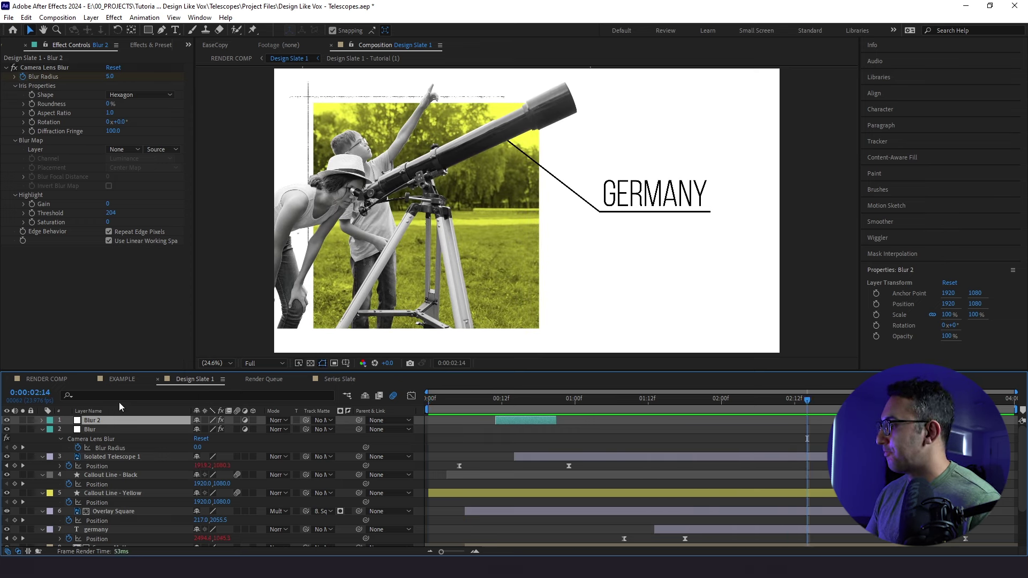
# Go to RENDER COMP and rename the White Solid 1 layer as Background
pyautogui.click(47, 379)
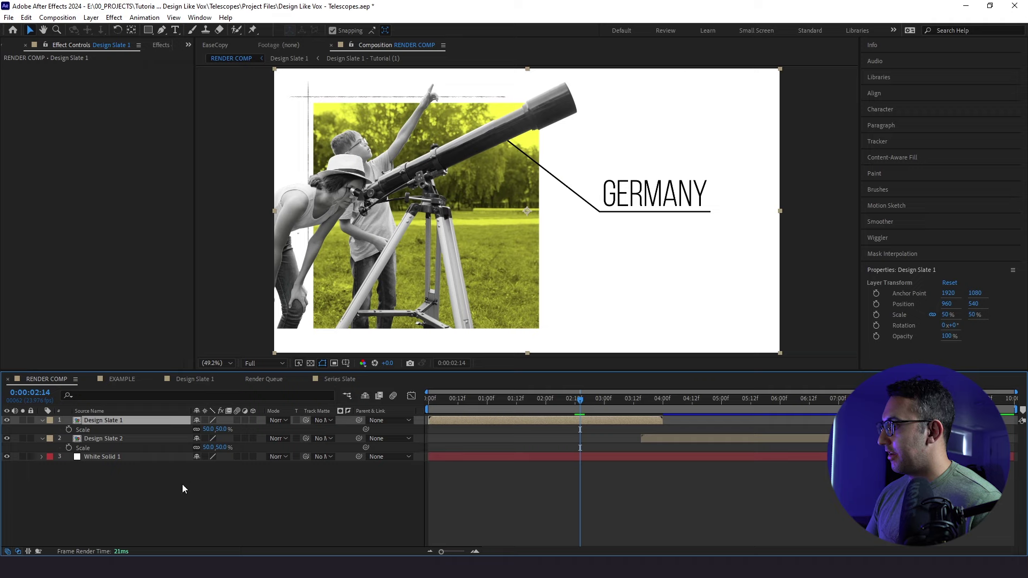
pyautogui.click(96, 456)
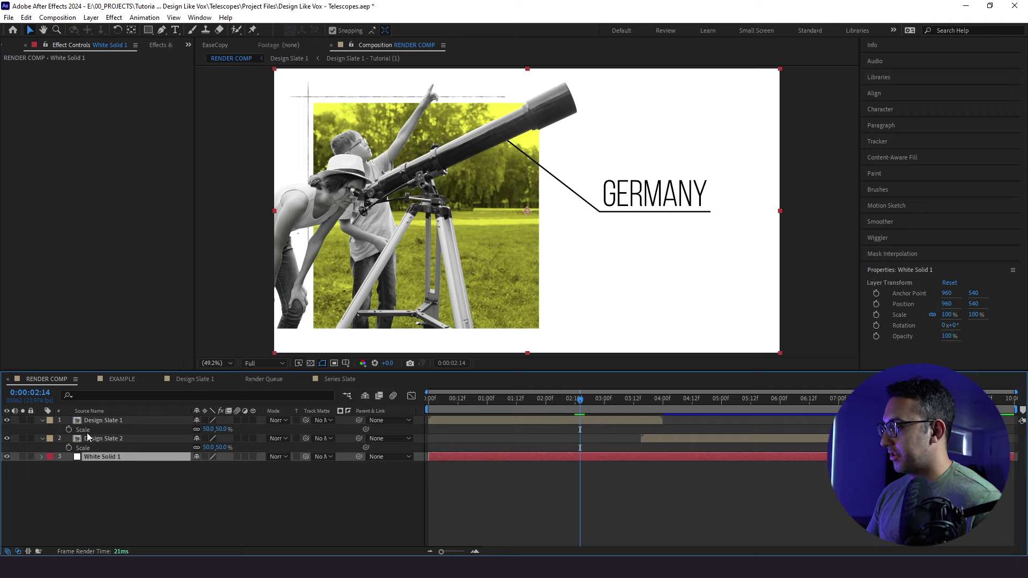
pyautogui.press('Return')
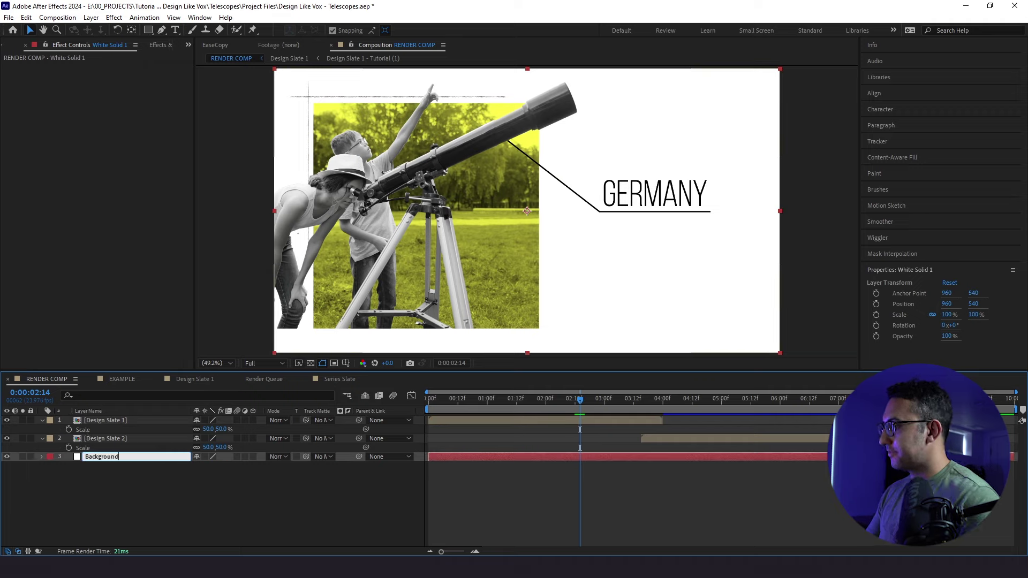
pyautogui.write('Background')
pyautogui.press('Return')
# Duplicate the Background layer and name the copy Grid
pyautogui.hotkey('ctrl', 'd')
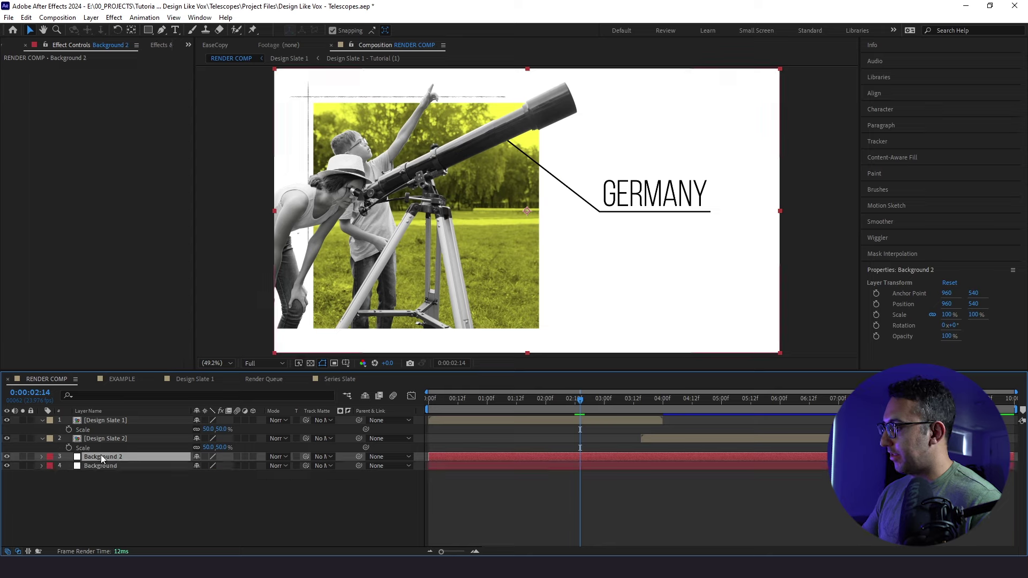
pyautogui.press('Return')
pyautogui.write('Grid')
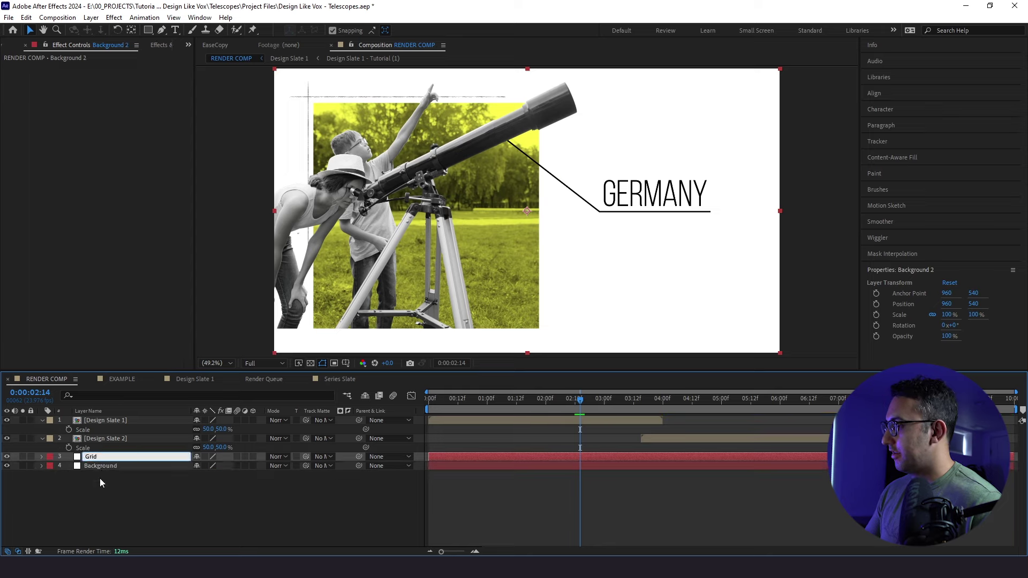
pyautogui.press('Return')
# Find the Grid effect and apply it to the Grid layer
pyautogui.hotkey('ctrl', 'space')
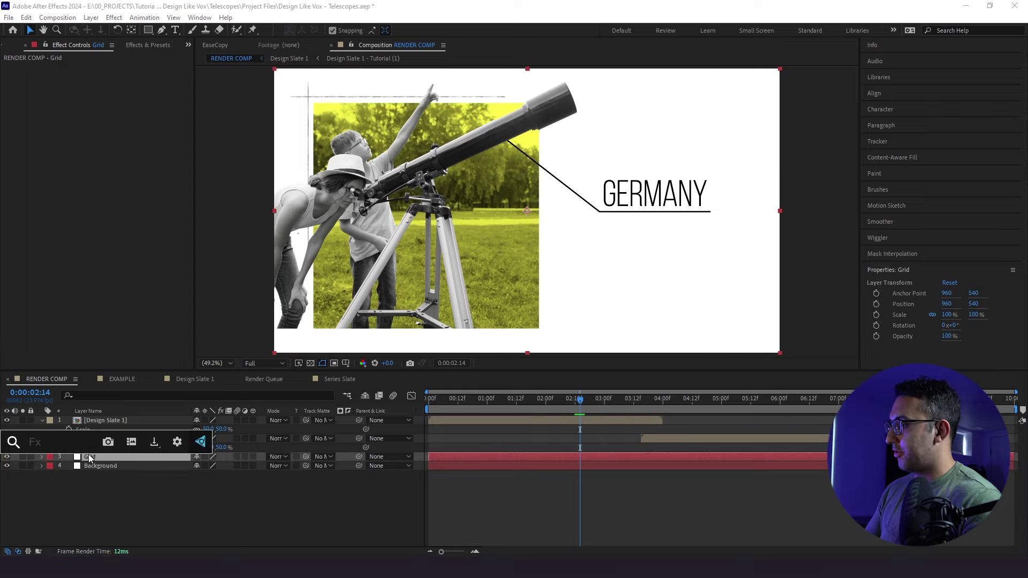
pyautogui.write('add')
pyautogui.press('BackSpace')
pyautogui.press('BackSpace')
pyautogui.press('BackSpace')
pyautogui.write('gr')
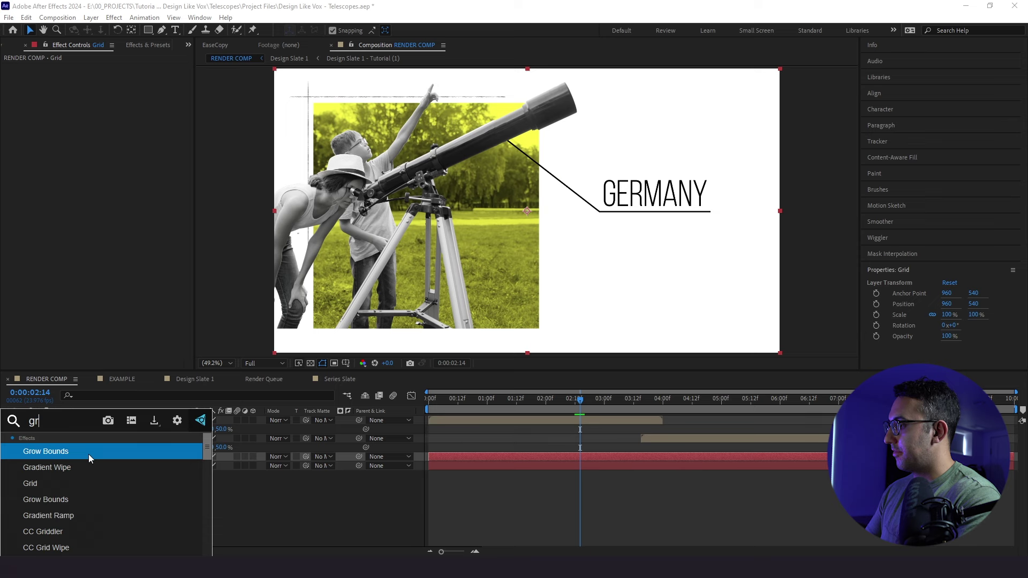
pyautogui.press('Escape')
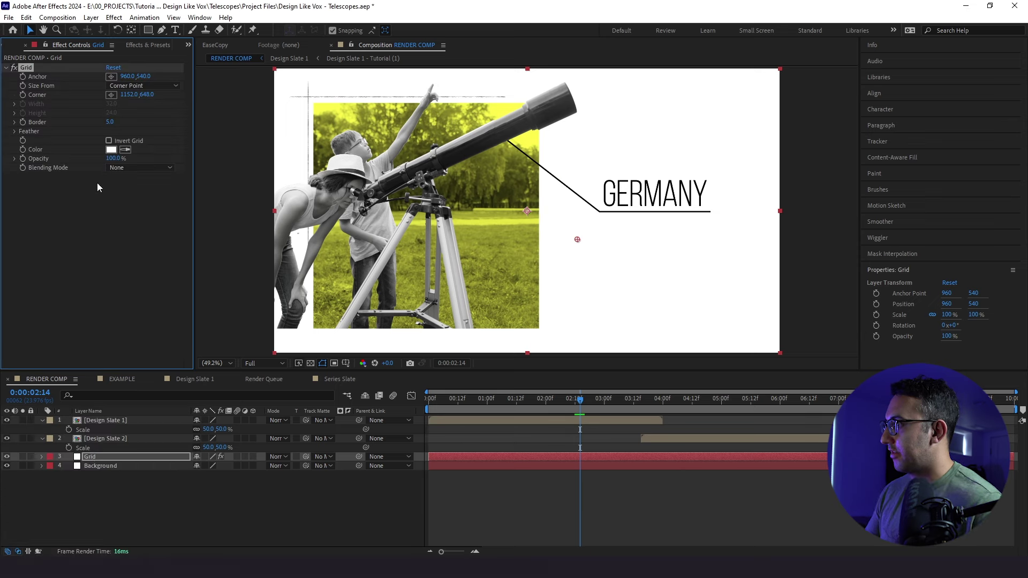
# Change the Grid effect's colour to a medium gray
pyautogui.click(111, 149)
pyautogui.moveTo(593, 253); pyautogui.dragTo(568, 277)
pyautogui.click(817, 208)
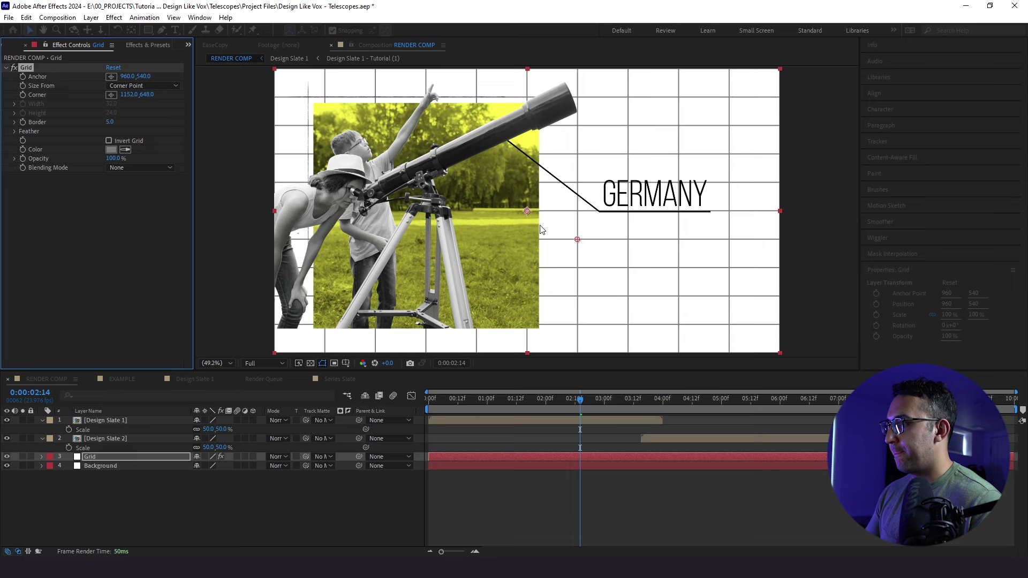
# Size the Grid effect from the Width Slider, with a width of about 82.5 and a border of 4
pyautogui.click(125, 87)
pyautogui.click(129, 108)
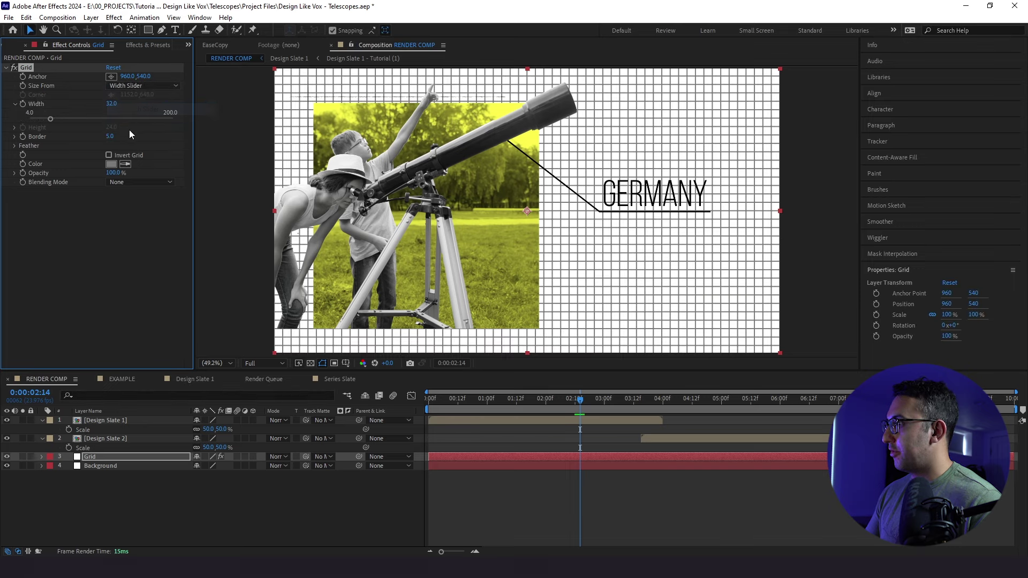
pyautogui.moveTo(51, 119); pyautogui.dragTo(89, 127)
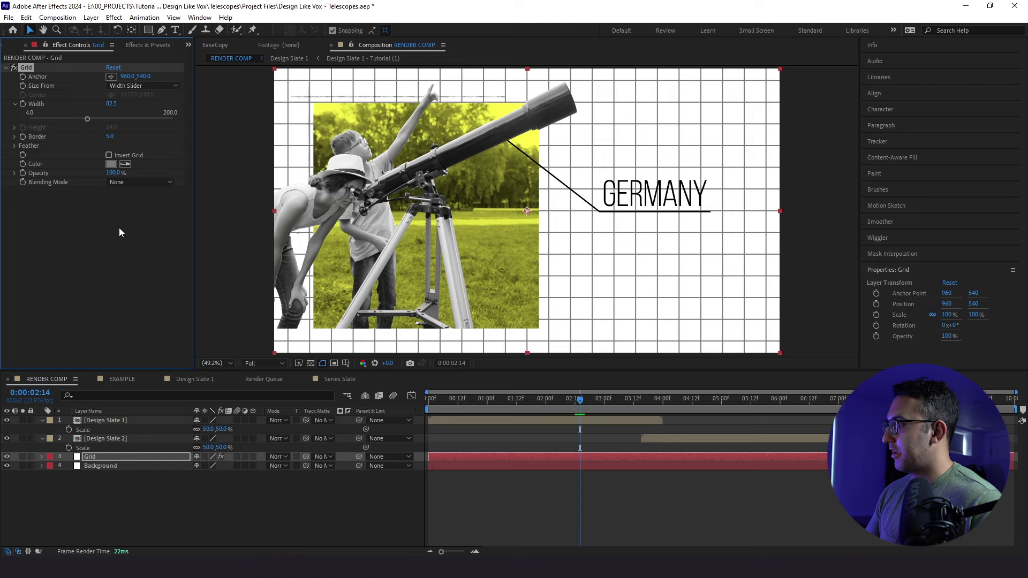
pyautogui.press('Return')
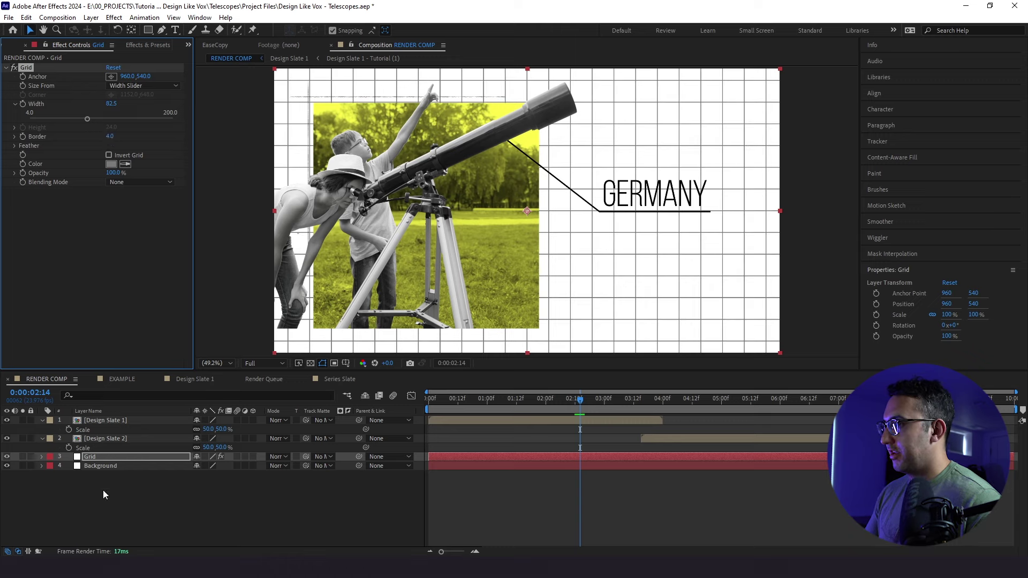
# Add a Position expression to the Grid layer with posterizeTime(6) on the first line and wiggle(200,3) on the second
pyautogui.click(92, 458)
pyautogui.press('p')
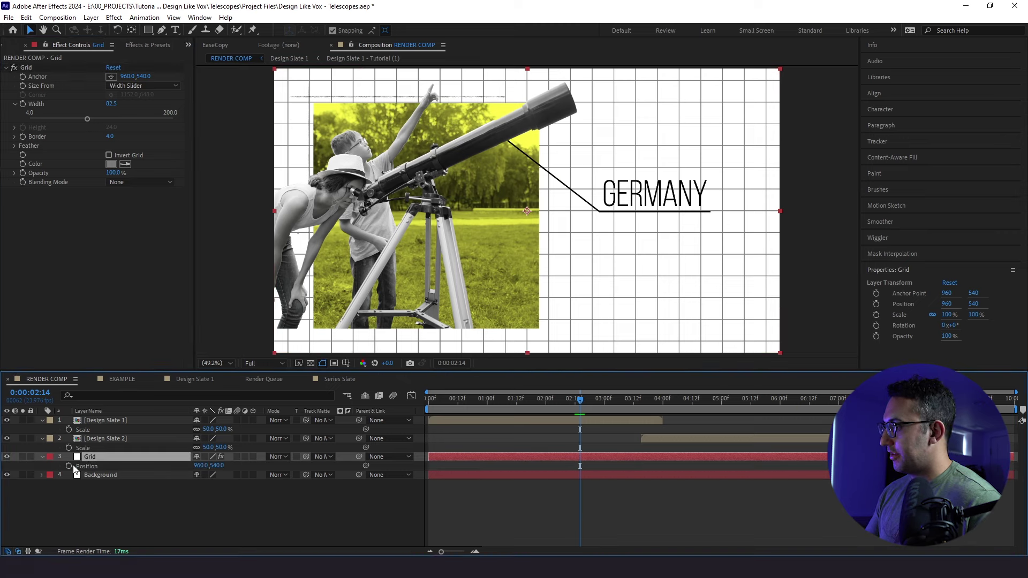
pyautogui.keyDown('alt'); pyautogui.click(70, 466); pyautogui.keyUp('alt')
pyautogui.write('posterizeTime(6')
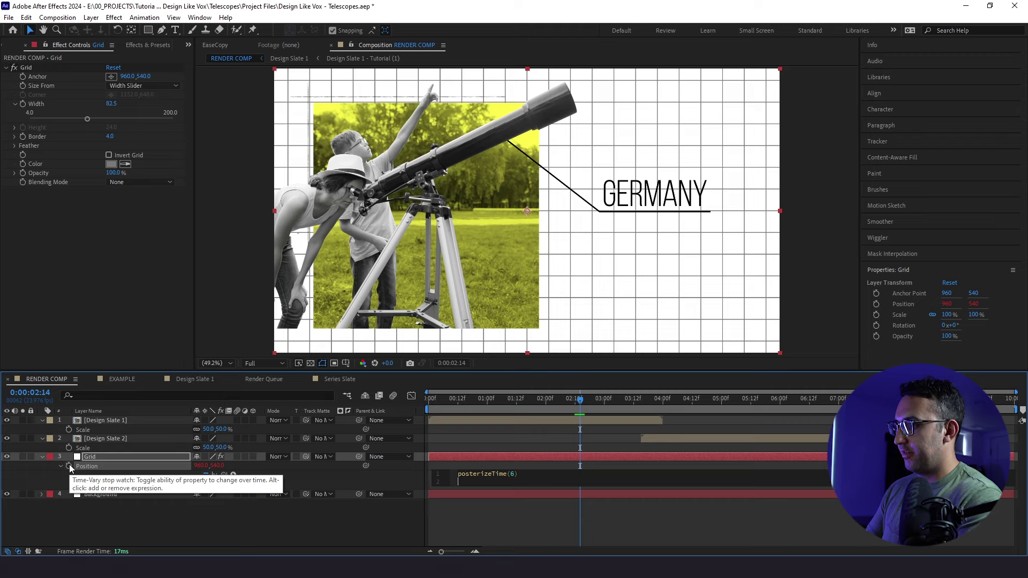
pyautogui.write('wiggle(200,')
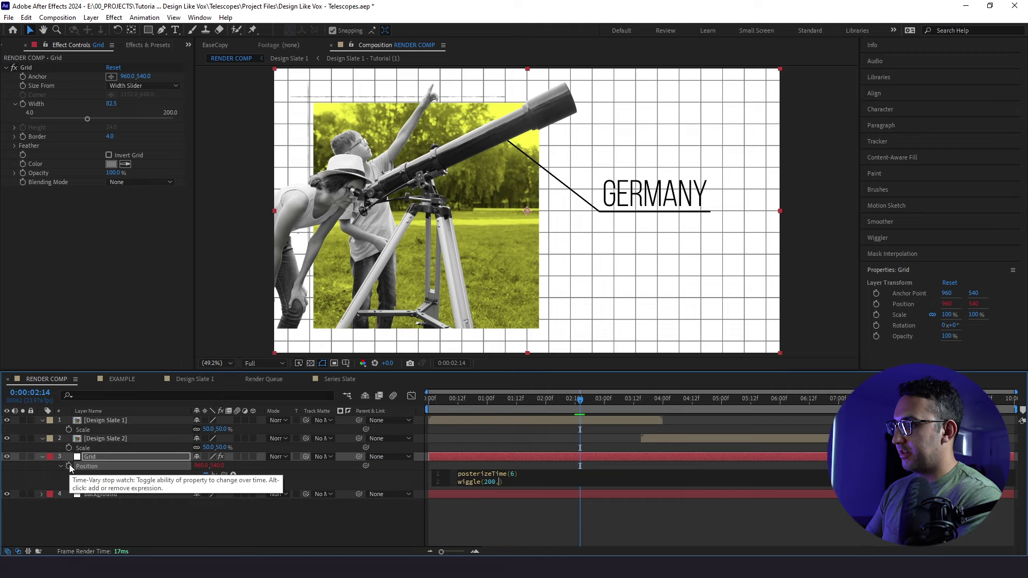
pyautogui.click(513, 525)
# End the work area at the end of the Design Slate 1 layer and preview the composition from the start
pyautogui.press('Home')
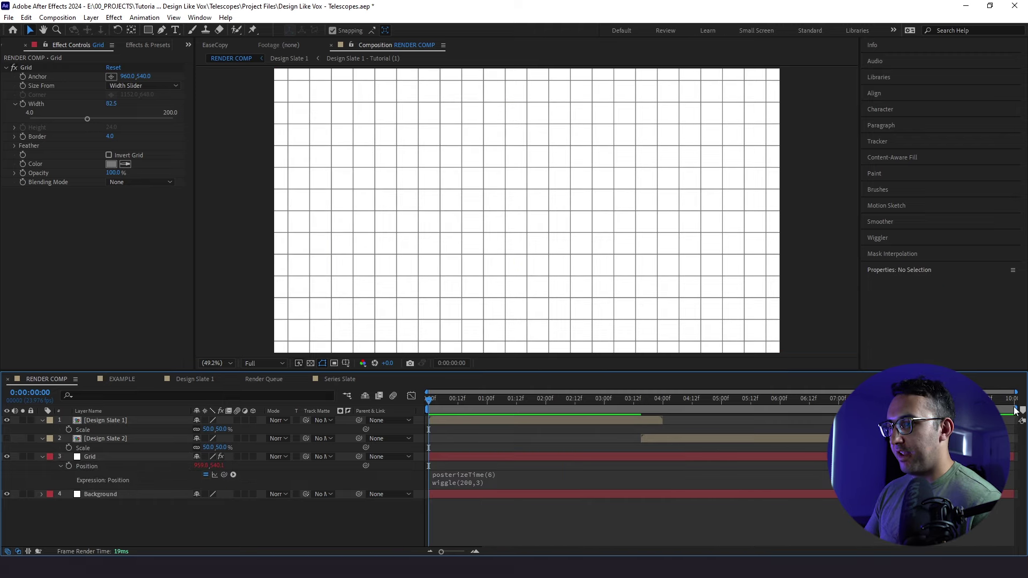
pyautogui.moveTo(1016, 409); pyautogui.dragTo(664, 416)
pyautogui.press('space')
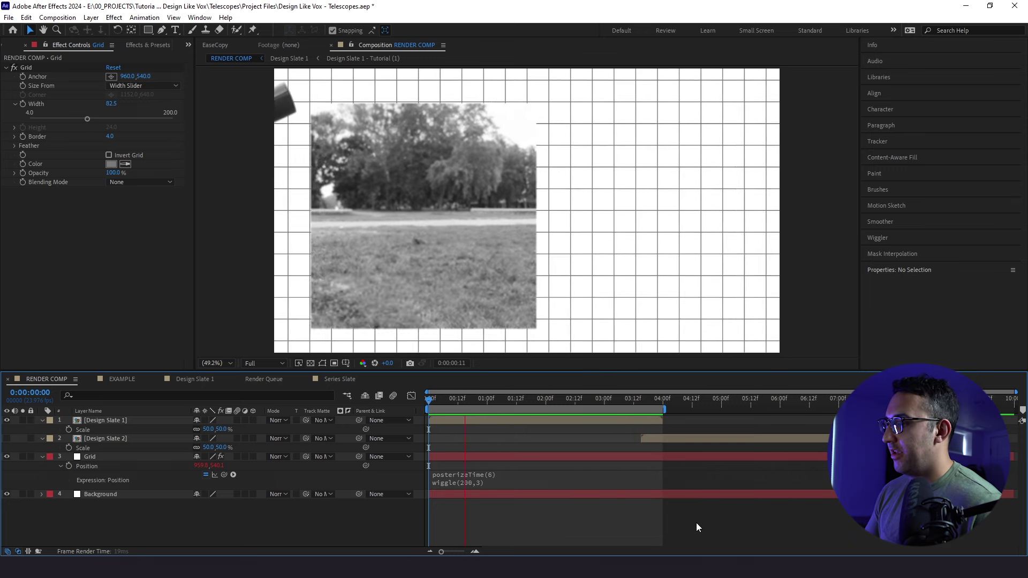
pyautogui.press('space')
# Pre-compose the Grid layer under the name Grid, moving all attributes into the new composition
pyautogui.rightClick(102, 462)
pyautogui.rightClick(88, 457)
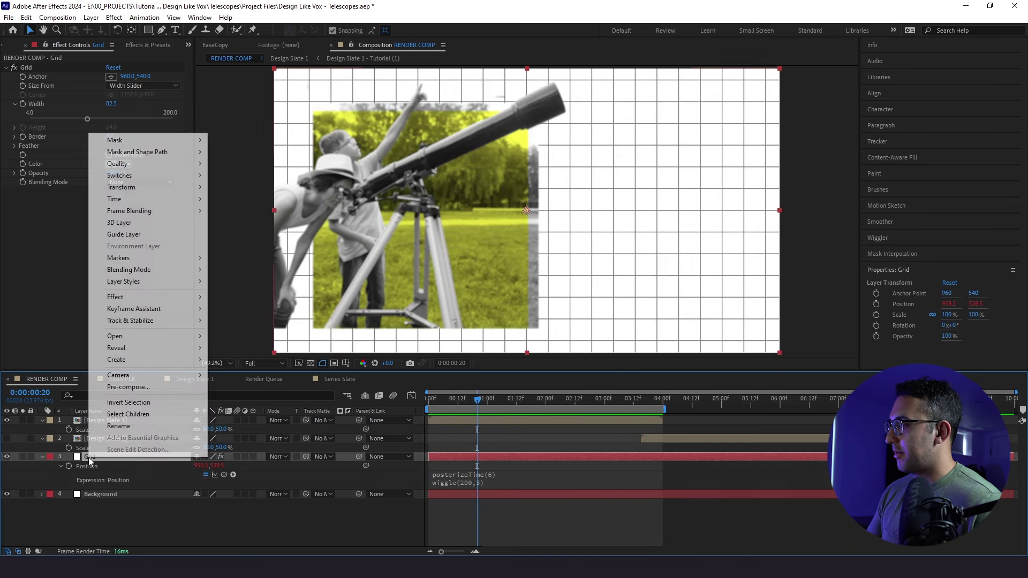
pyautogui.click(129, 386)
pyautogui.write('G')
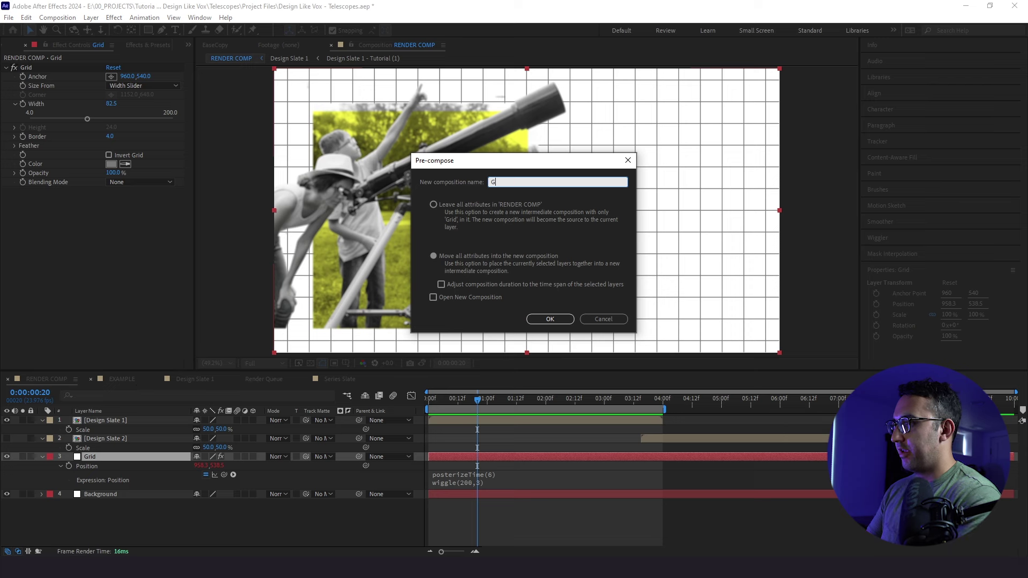
pyautogui.write('rid')
pyautogui.press('Return')
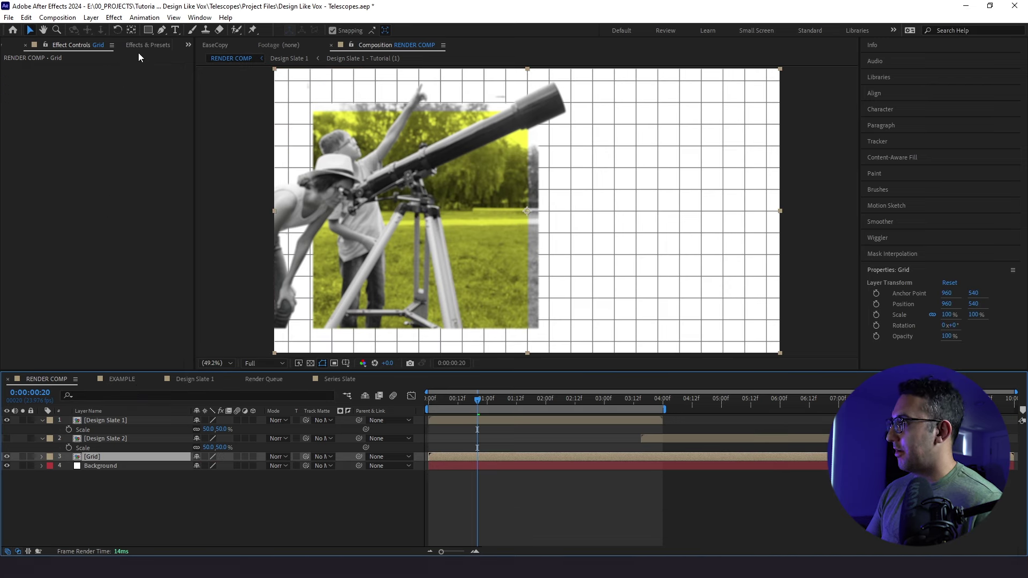
# Draw a closed, irregular curved mask on the Grid layer with the Pen tool, spanning the photo cutouts and most of the empty grid area
pyautogui.click(162, 30)
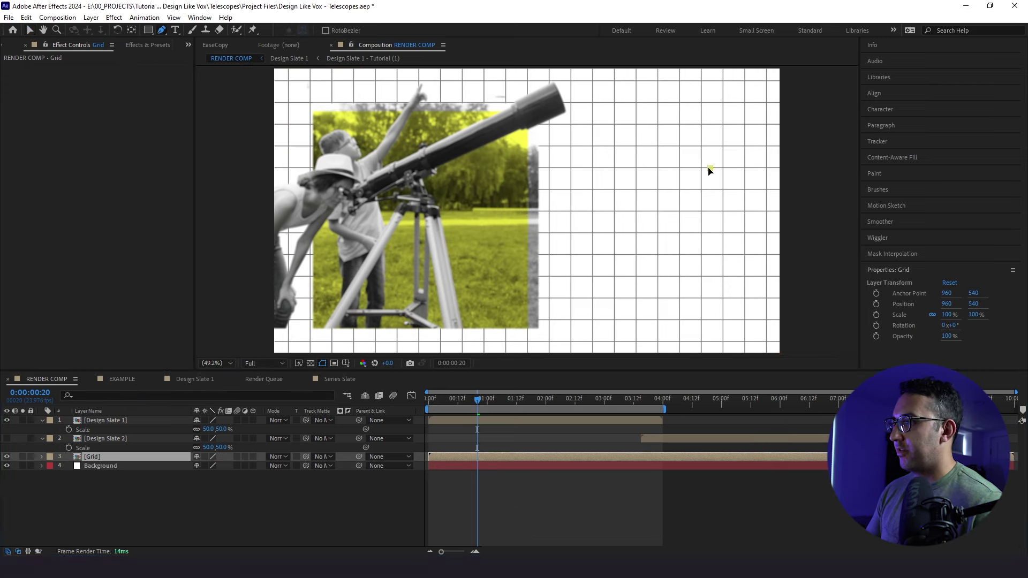
pyautogui.moveTo(708, 167); pyautogui.dragTo(688, 167)
pyautogui.moveTo(579, 128); pyautogui.dragTo(569, 132)
pyautogui.moveTo(409, 139); pyautogui.dragTo(407, 155)
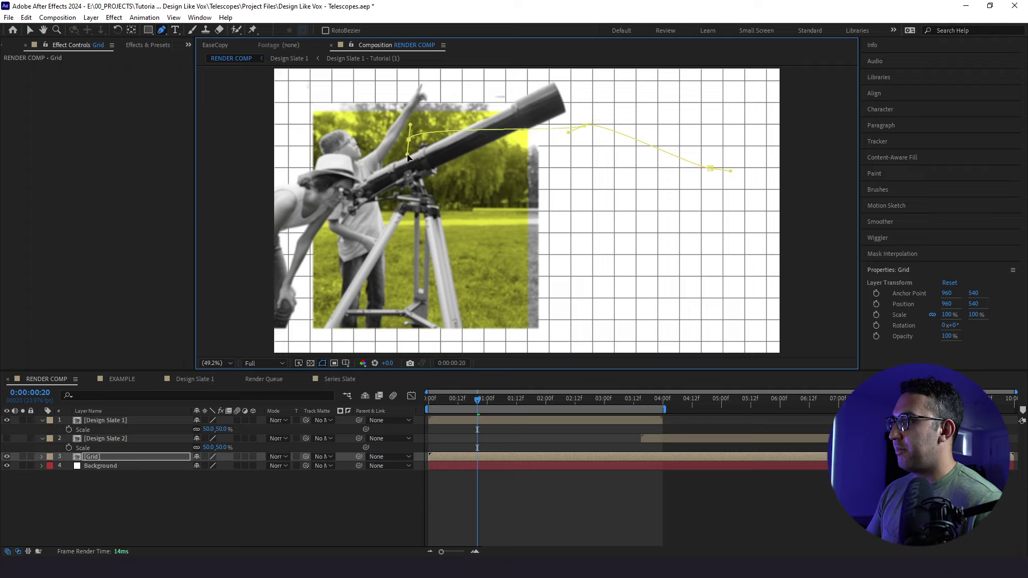
pyautogui.moveTo(329, 242); pyautogui.dragTo(337, 262)
pyautogui.moveTo(391, 324); pyautogui.dragTo(460, 279)
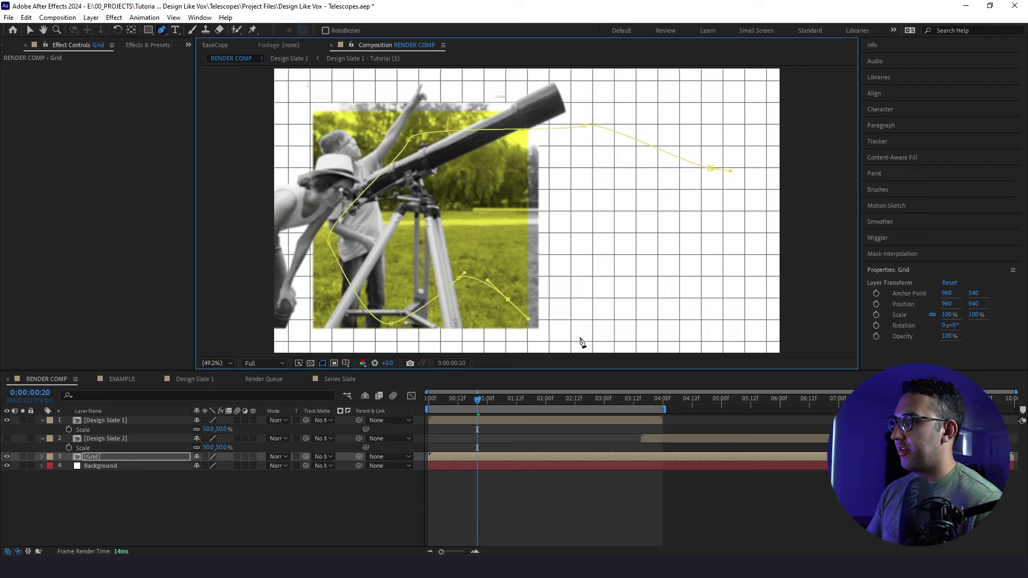
pyautogui.moveTo(598, 339); pyautogui.dragTo(609, 335)
pyautogui.moveTo(663, 284); pyautogui.dragTo(658, 274)
pyautogui.moveTo(654, 236); pyautogui.dragTo(674, 232)
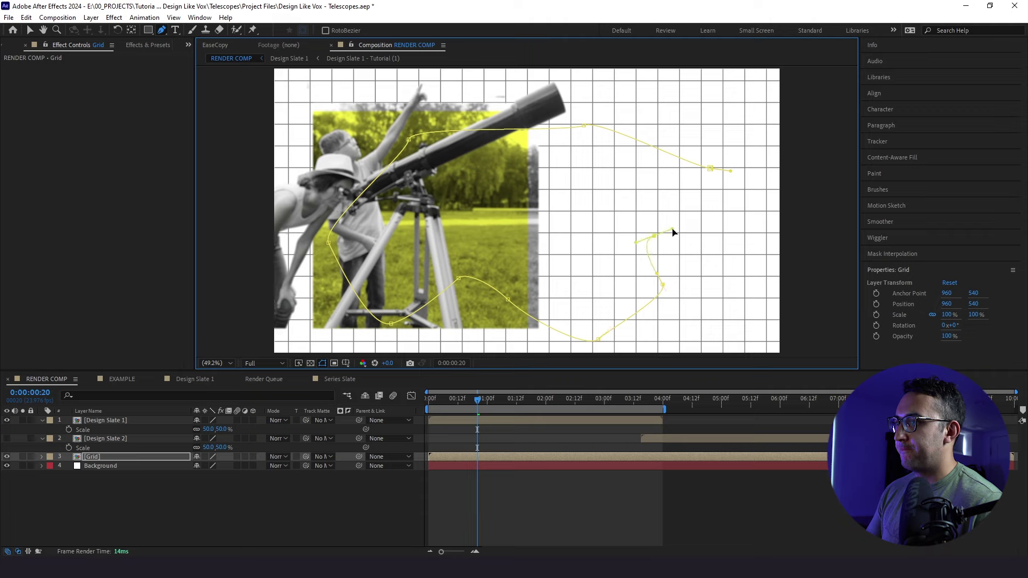
pyautogui.moveTo(749, 238); pyautogui.dragTo(751, 247)
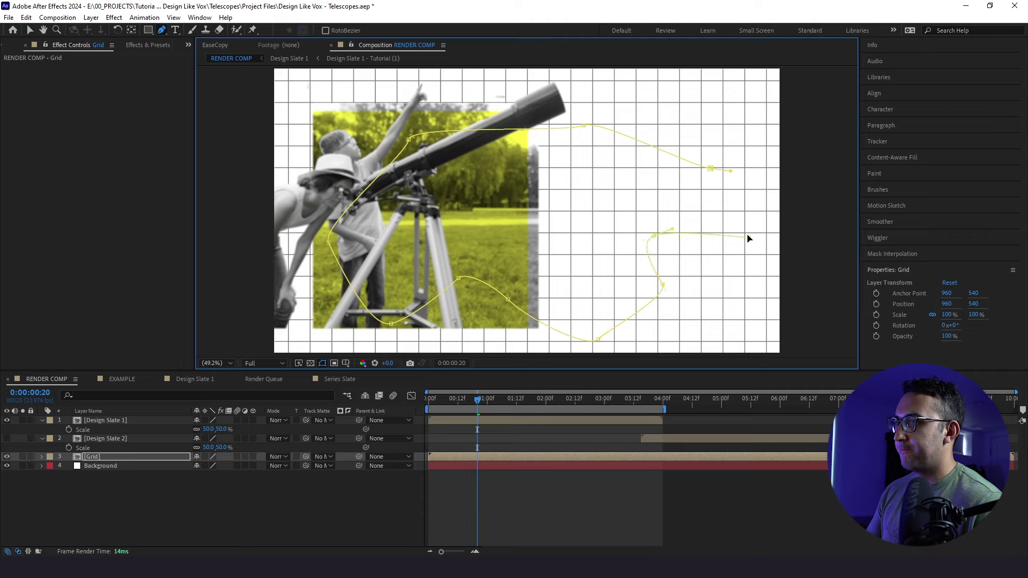
pyautogui.click(710, 169)
# Feather the Grid layer's mask, trying 600 pixels first and settling on 300 pixels
pyautogui.press('f')
pyautogui.press('F2')
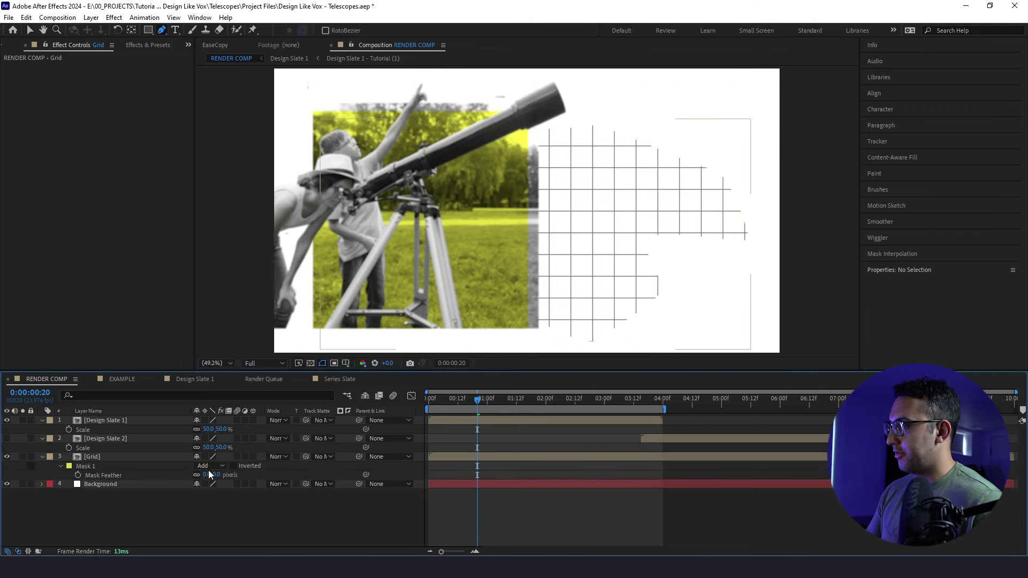
pyautogui.click(207, 474)
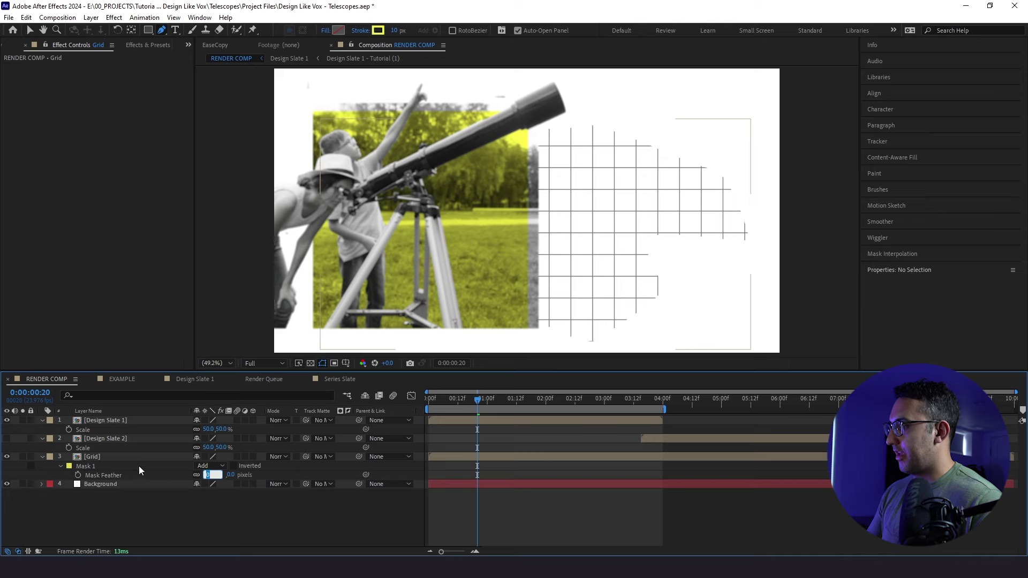
pyautogui.write('600')
pyautogui.press('Return')
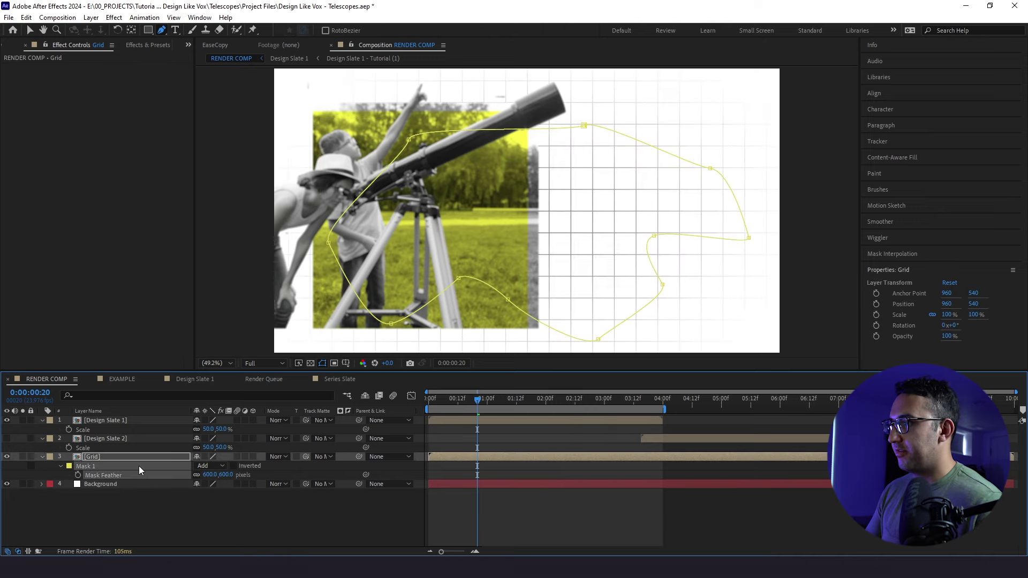
pyautogui.click(210, 474)
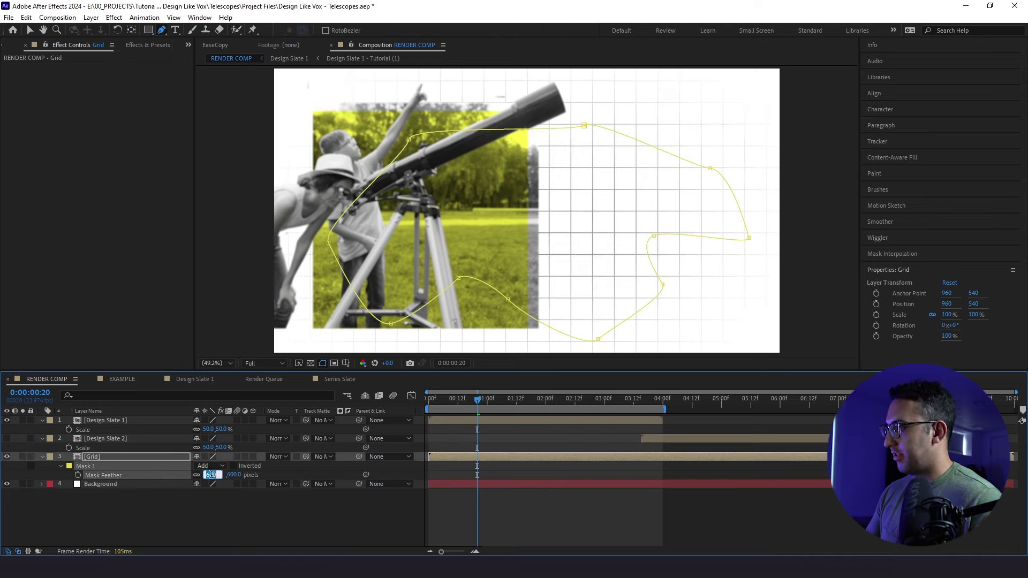
pyautogui.press('Return')
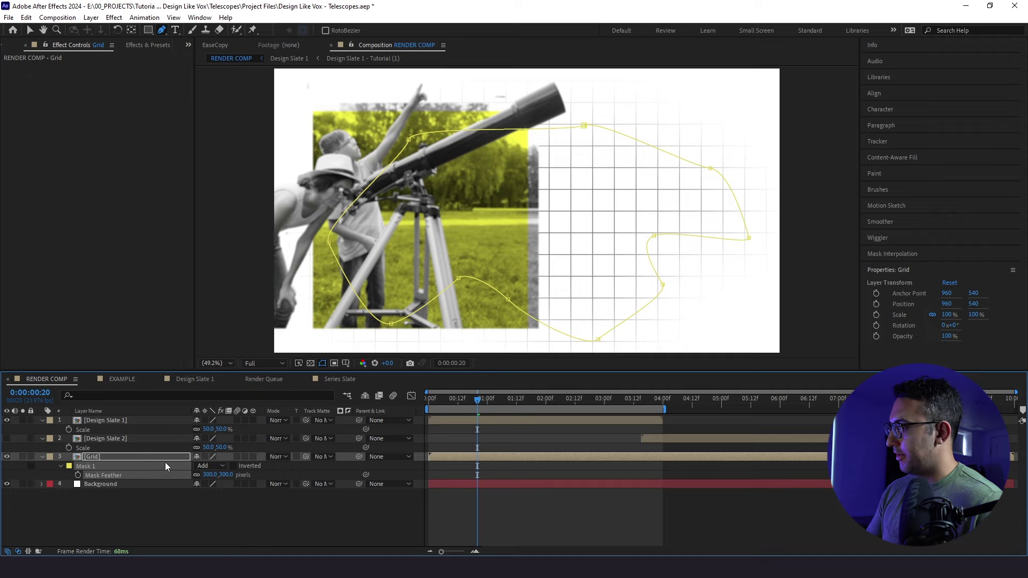
# Set the Grid layer's opacity to 30%
pyautogui.press('t')
pyautogui.click(198, 465)
pyautogui.write('30')
pyautogui.press('Return')
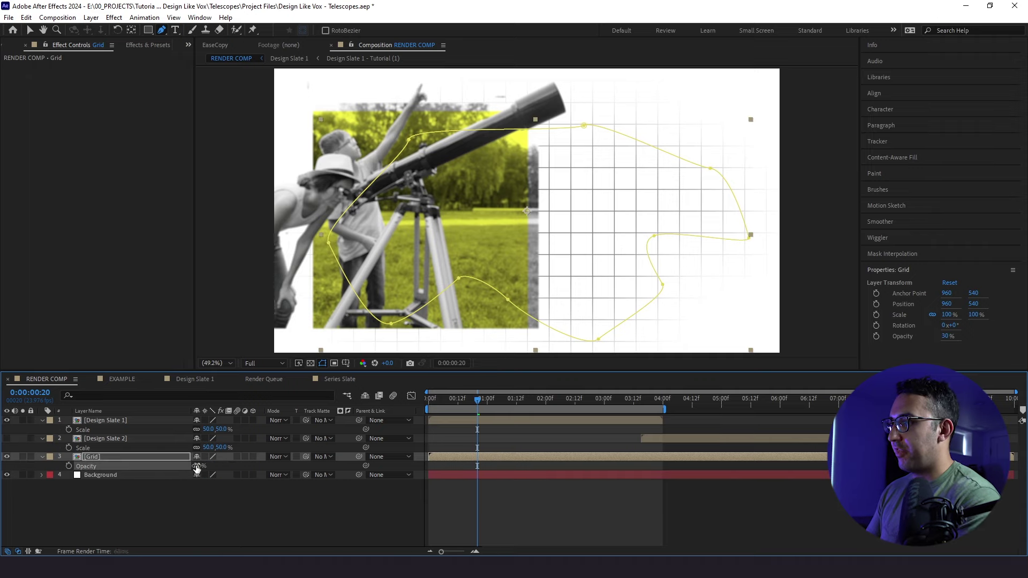
pyautogui.click(201, 514)
# Preview RENDER COMP from the start to check the masked, faded grid behind the slate
pyautogui.moveTo(480, 402); pyautogui.dragTo(387, 415)
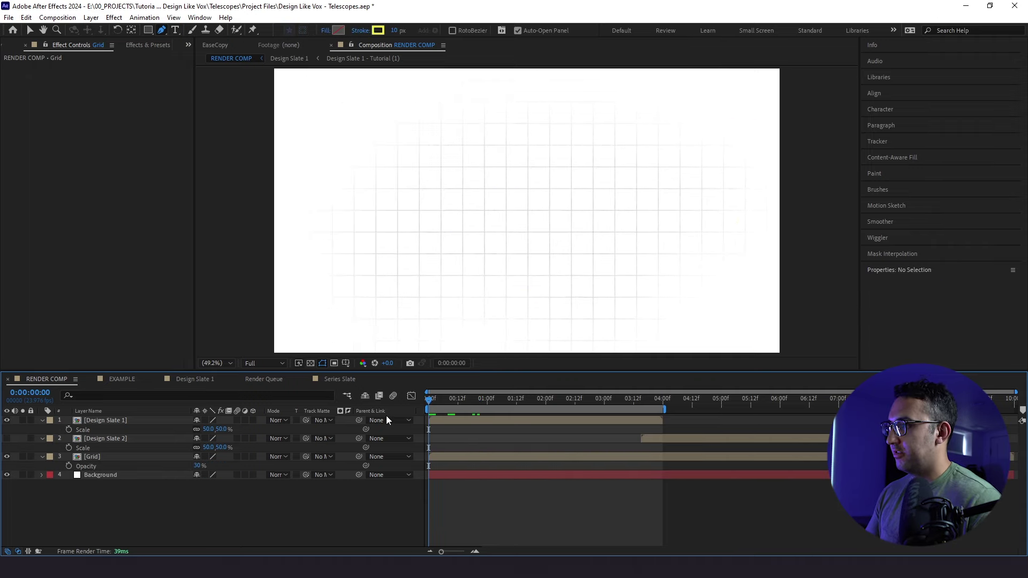
pyautogui.press('space')
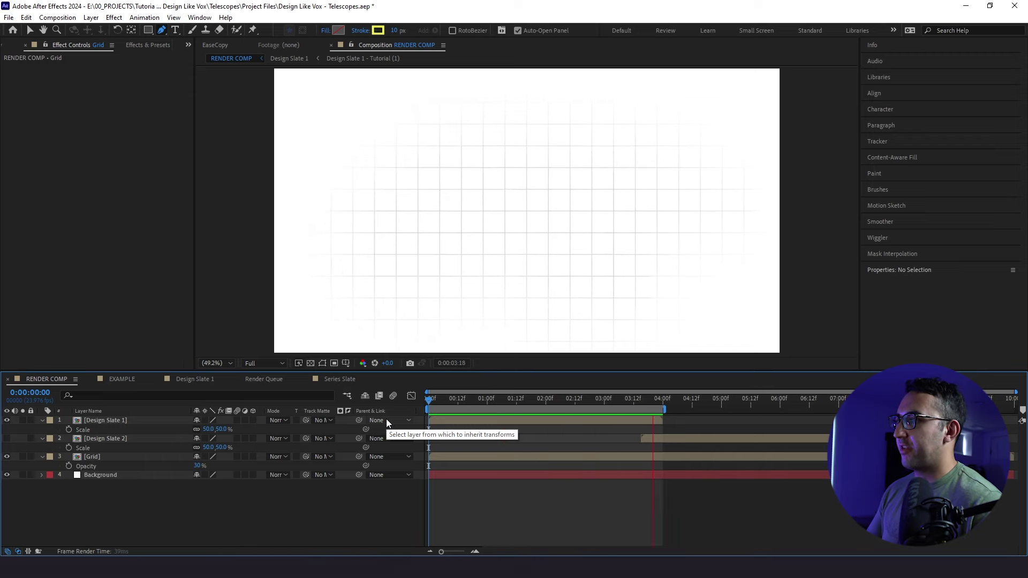
pyautogui.click(480, 456)
pyautogui.press('m')
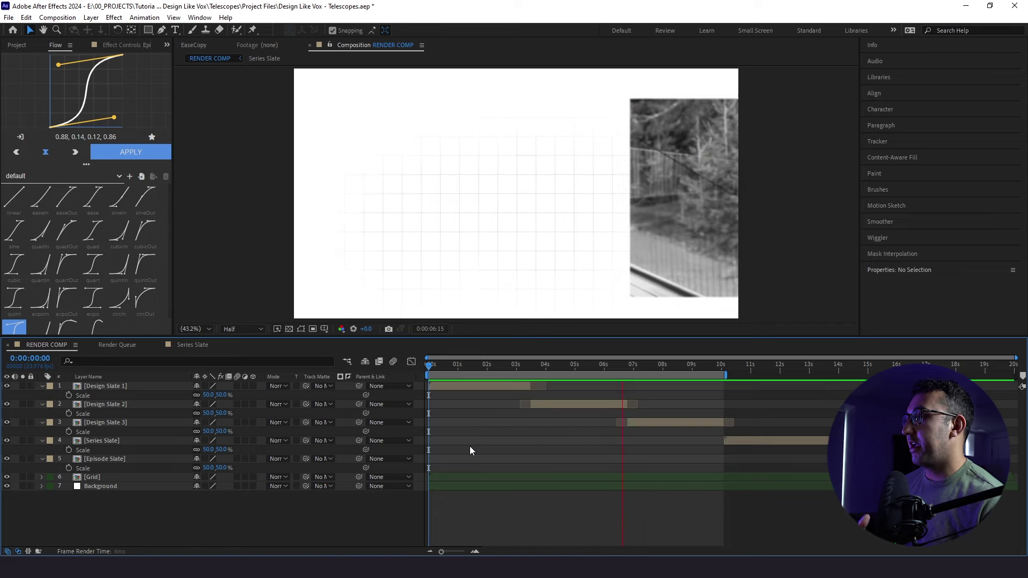
# Open the Series Slate composition and add a null object named Scale
pyautogui.click(790, 441)
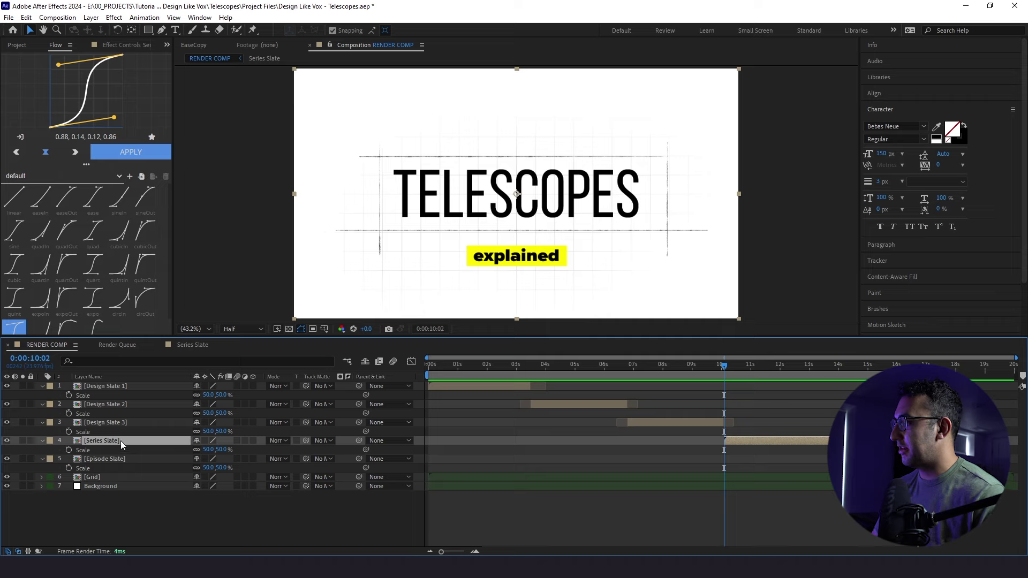
pyautogui.doubleClick(109, 440)
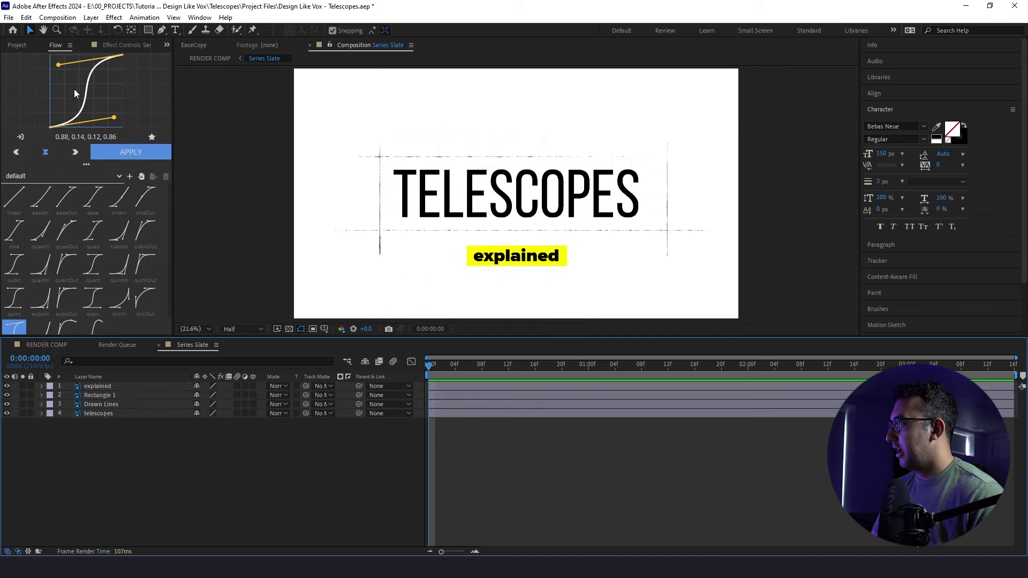
pyautogui.click(90, 20)
pyautogui.moveTo(95, 29)
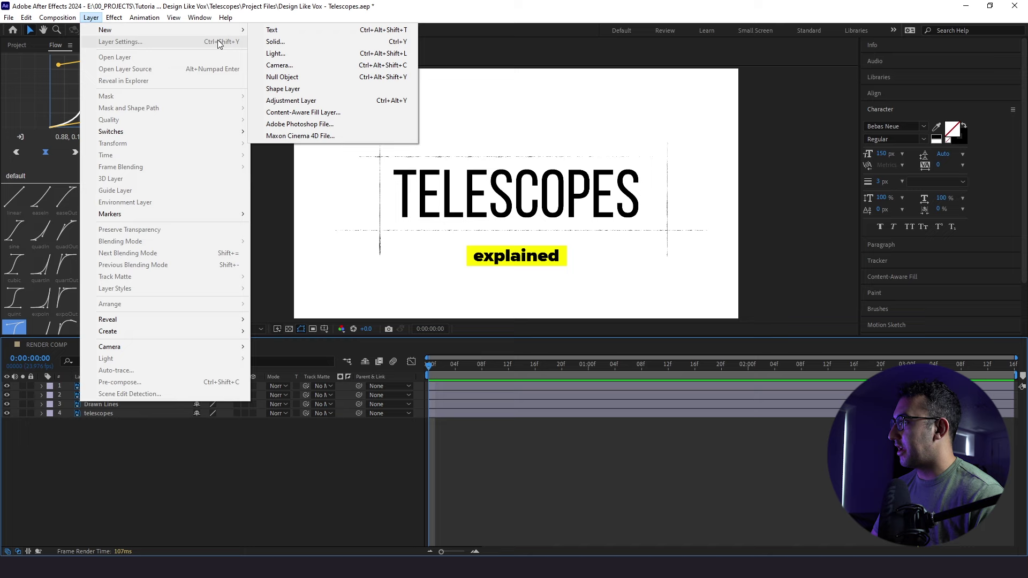
pyautogui.click(272, 78)
pyautogui.click(134, 434)
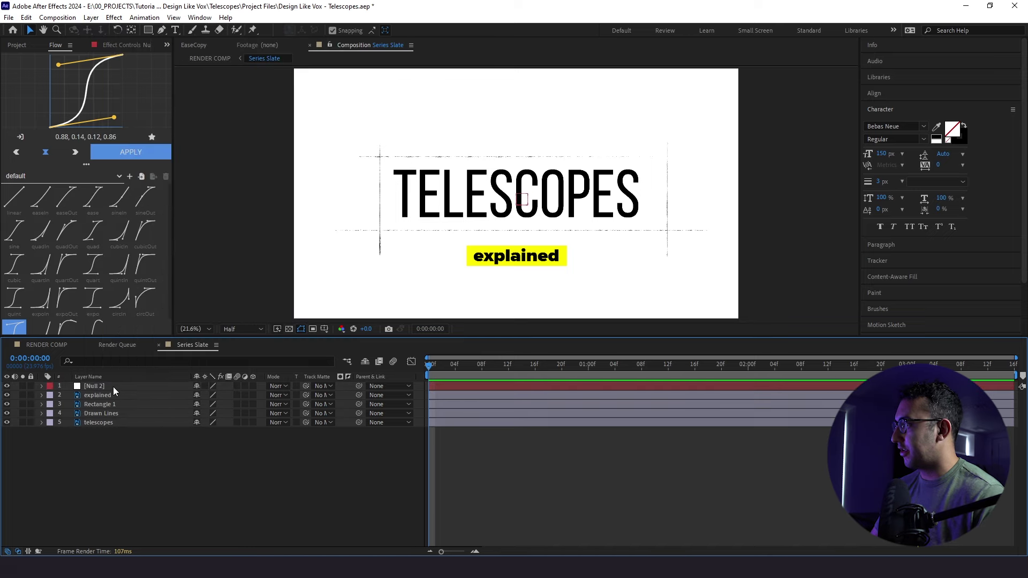
pyautogui.click(113, 387)
pyautogui.press('Return')
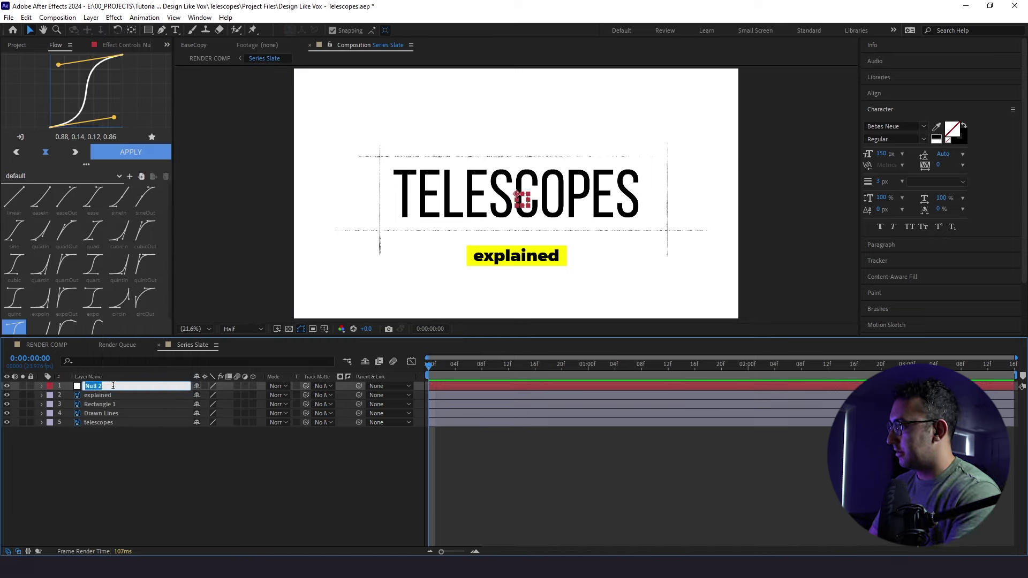
pyautogui.click(294, 461)
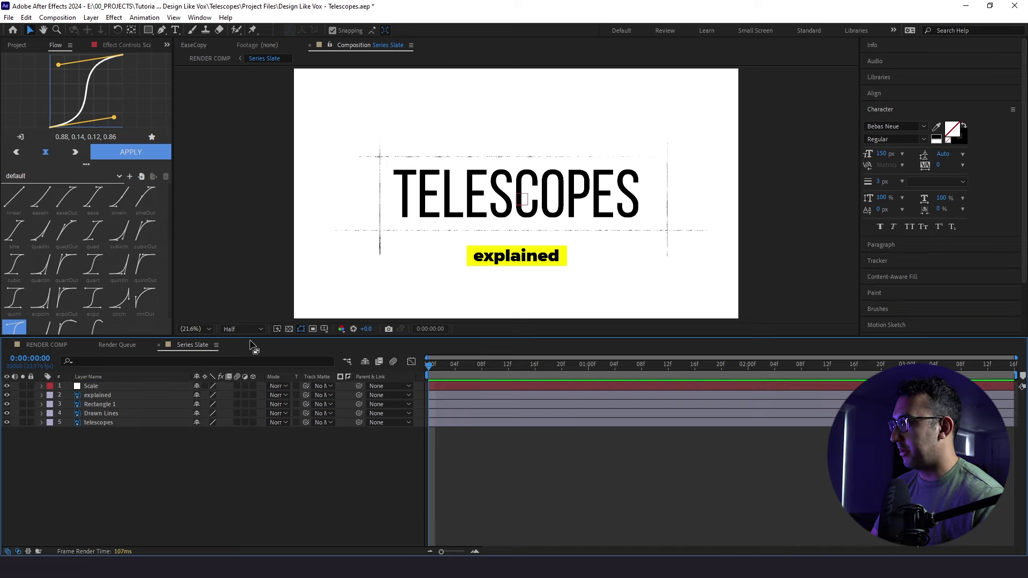
# Convert the telescopes layer to editable text
pyautogui.rightClick(92, 423)
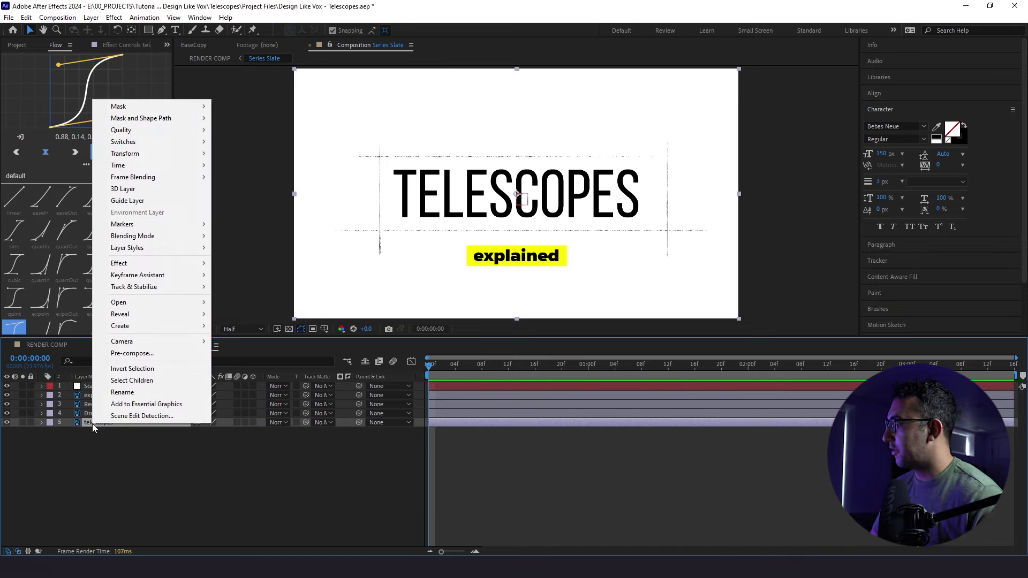
pyautogui.moveTo(173, 326)
pyautogui.click(252, 326)
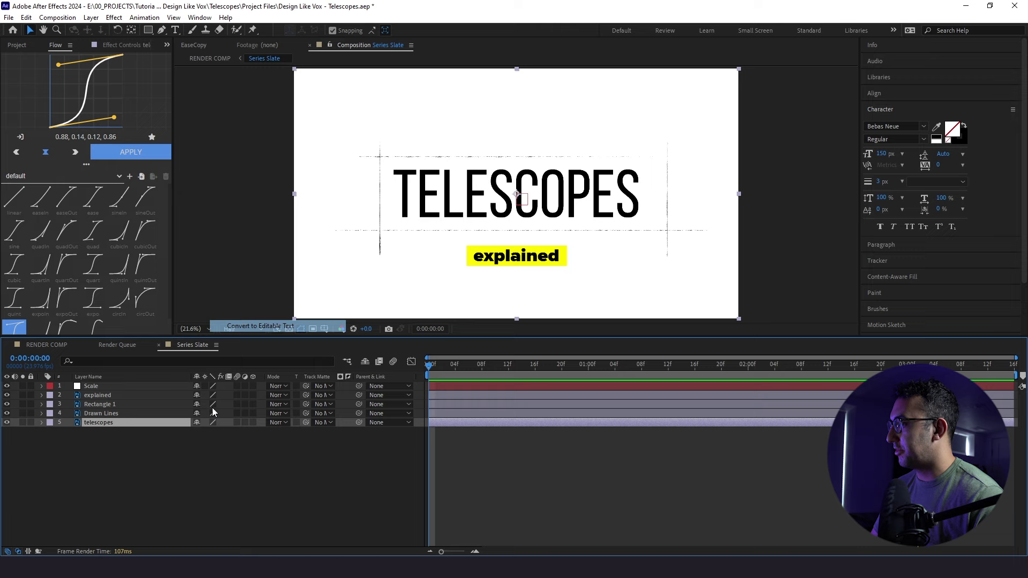
pyautogui.click(132, 474)
pyautogui.click(89, 423)
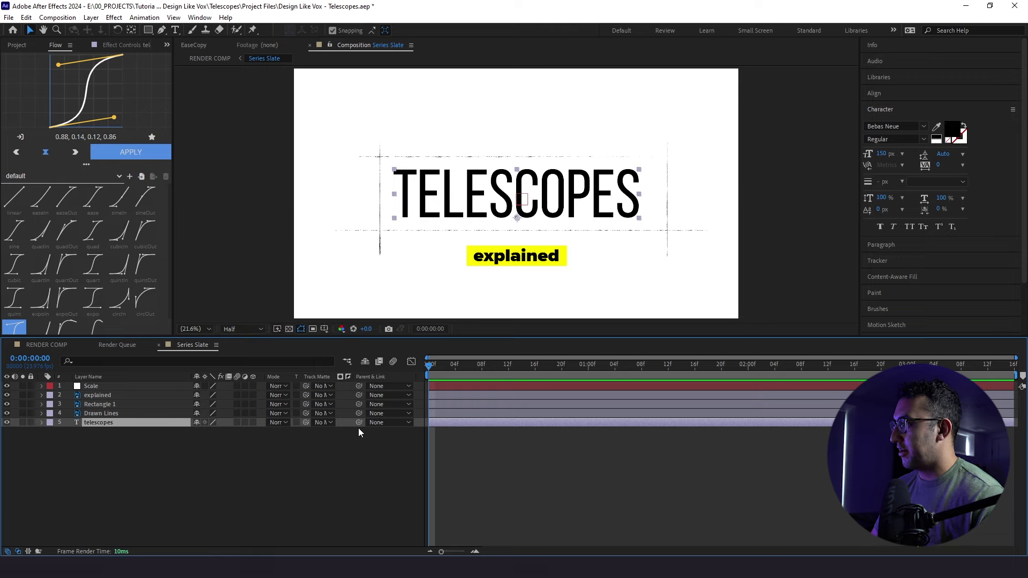
# Parent the explained, Rectangle 1, Drawn Lines and telescopes layers to the Scale null
pyautogui.click(126, 396)
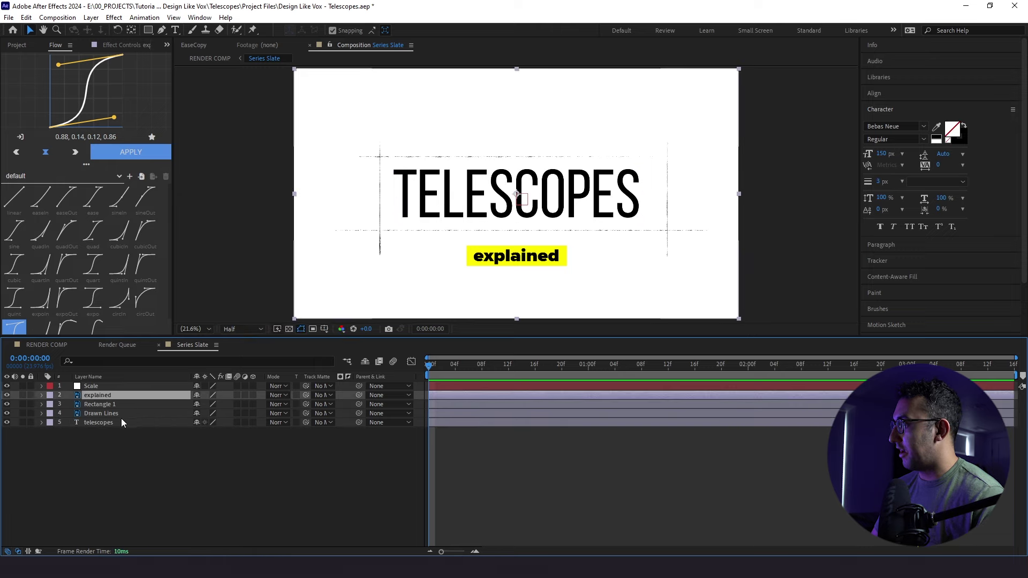
pyautogui.keyDown('shift'); pyautogui.click(119, 422); pyautogui.keyUp('shift')
pyautogui.moveTo(359, 422); pyautogui.dragTo(102, 386)
# Hide the explained, Rectangle 1 and Drawn Lines layers, leaving only the telescopes title showing
pyautogui.click(95, 398)
pyautogui.keyDown('shift'); pyautogui.click(93, 415); pyautogui.keyUp('shift')
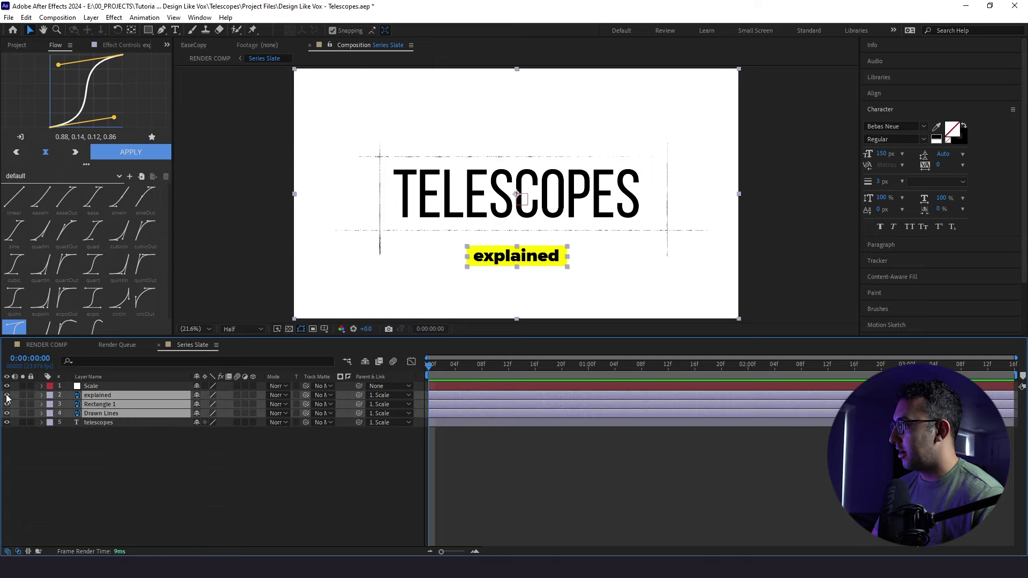
pyautogui.moveTo(7, 396); pyautogui.dragTo(7, 414)
pyautogui.click(50, 454)
pyautogui.click(99, 423)
# Add 100% Scale keyframes to the Scale null at frame 0 and frame 12
pyautogui.click(464, 387)
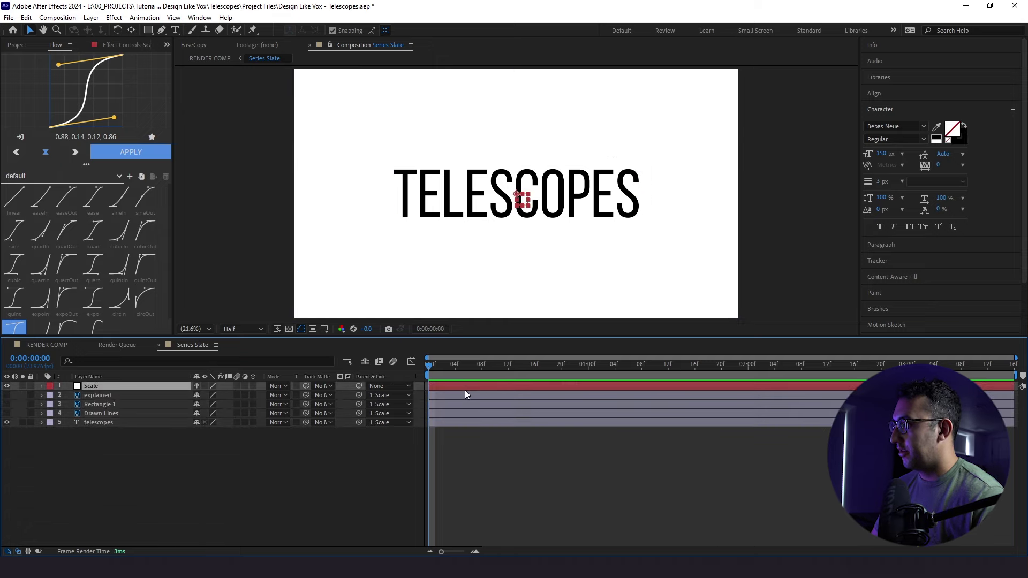
pyautogui.press('s')
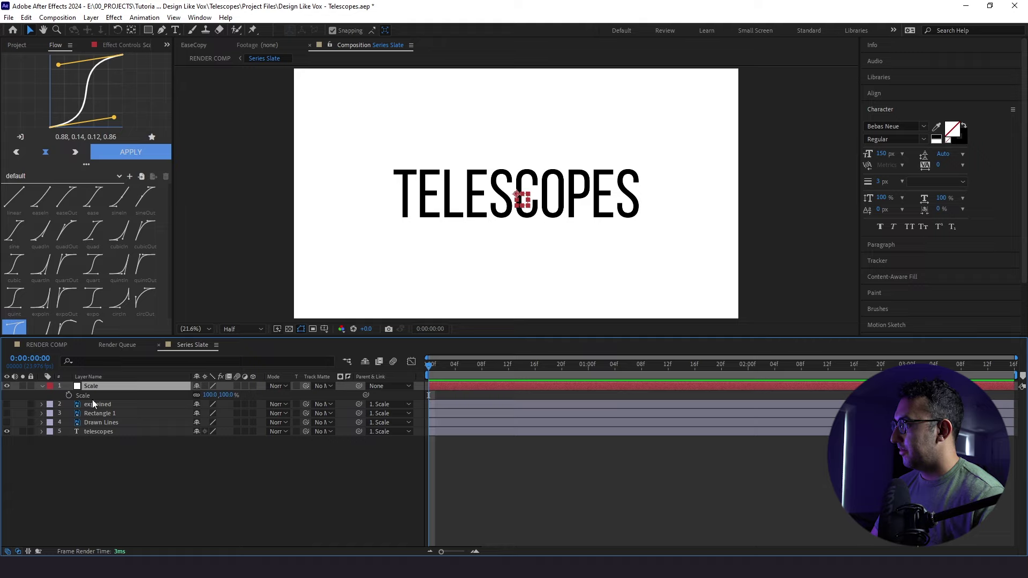
pyautogui.click(68, 396)
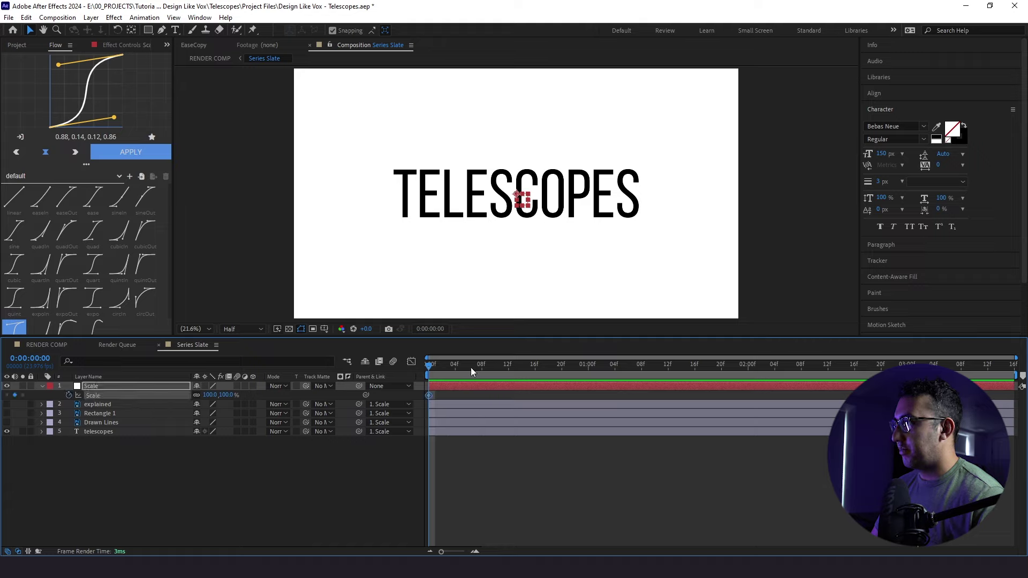
pyautogui.moveTo(472, 367); pyautogui.dragTo(508, 374)
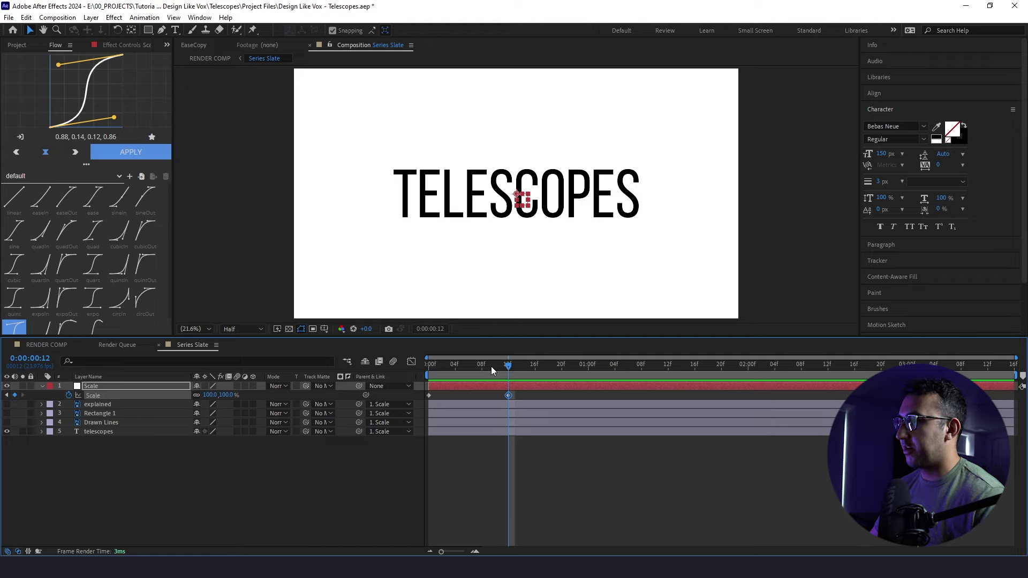
# Change the Scale null's keyframe at frame 0, trying 300% first and settling on 200%
pyautogui.moveTo(491, 368); pyautogui.dragTo(428, 367)
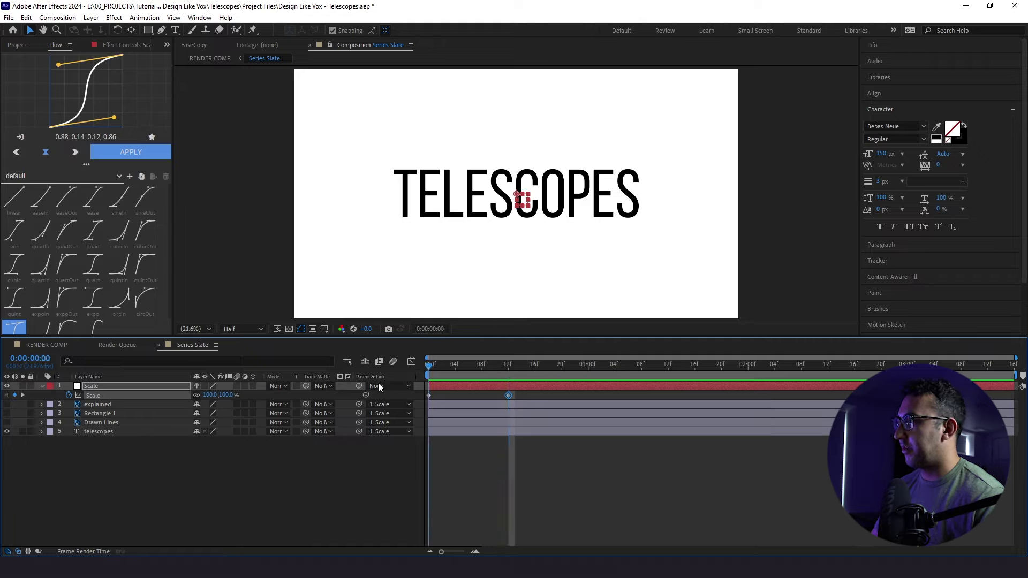
pyautogui.click(212, 394)
pyautogui.write('300')
pyautogui.press('Return')
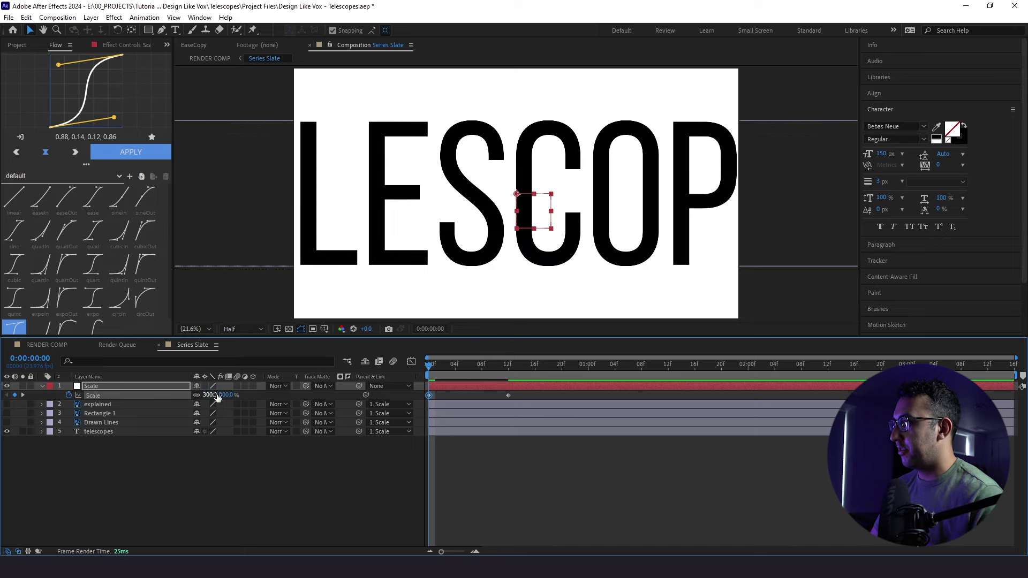
pyautogui.click(216, 395)
pyautogui.write('20')
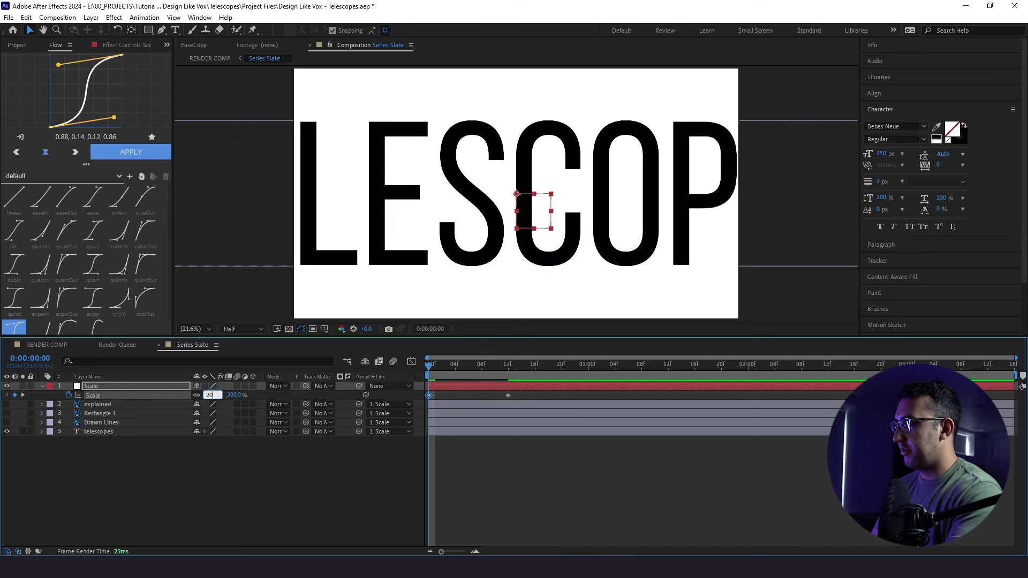
pyautogui.write('0')
pyautogui.press('Return')
pyautogui.click(214, 458)
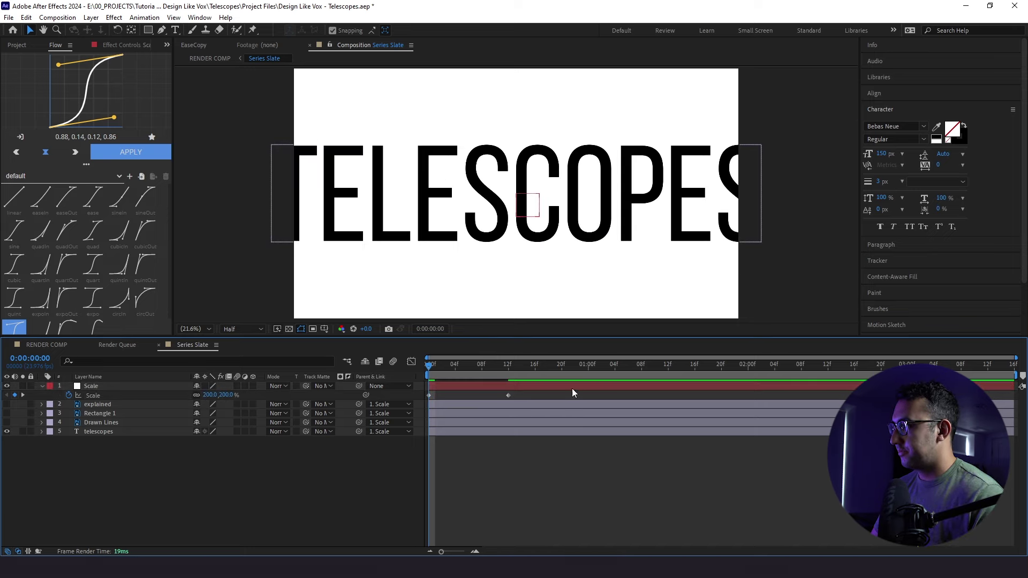
# Apply the Flow easing curve 0.88, 0.14, 0.12, 0.86 to both Scale keyframes and preview the title animation
pyautogui.moveTo(550, 398); pyautogui.dragTo(407, 399)
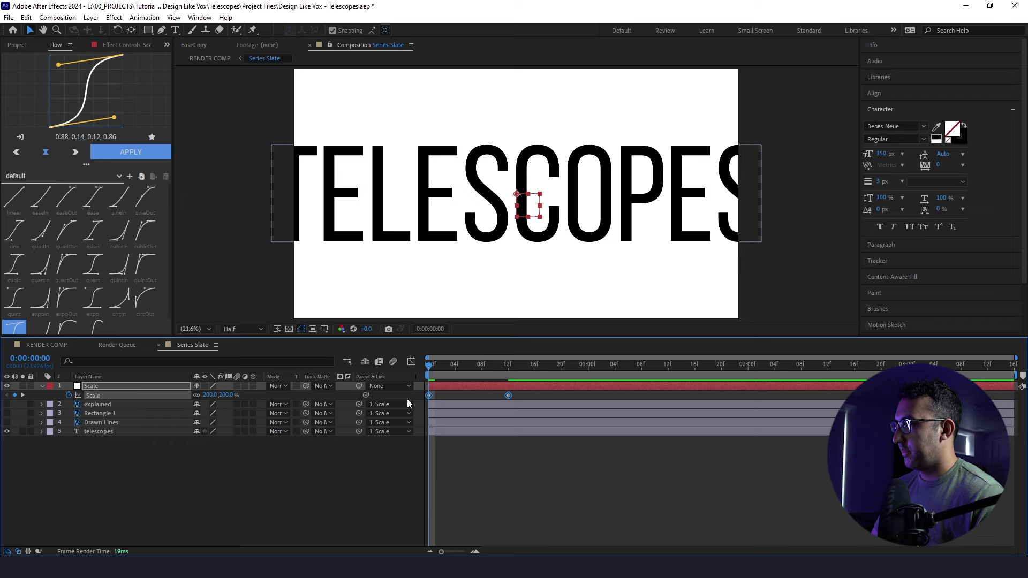
pyautogui.click(114, 148)
pyautogui.click(502, 474)
pyautogui.press('space')
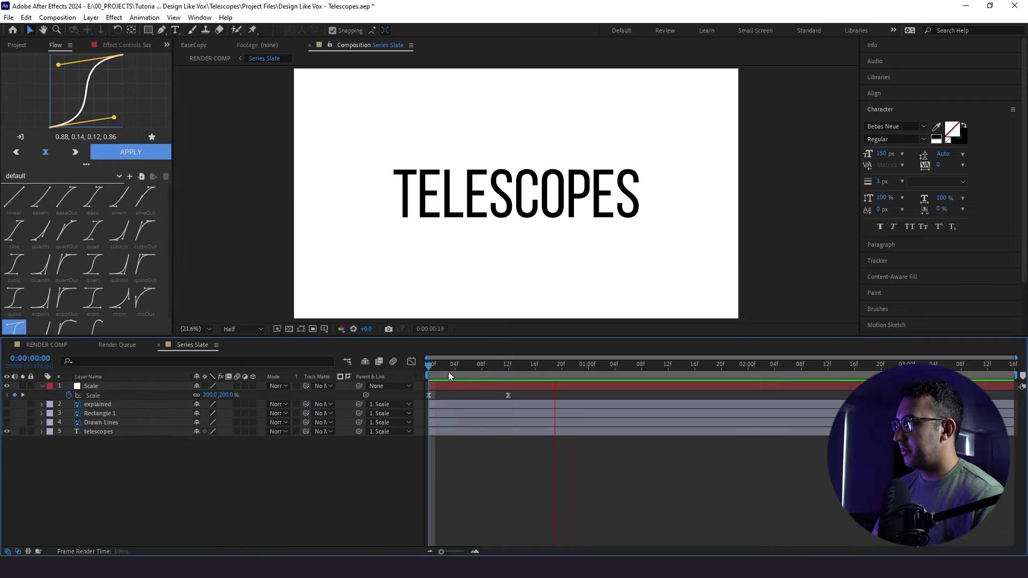
# Trim the start of the telescopes title layer to frame 6 and preview the animation from the beginning
pyautogui.click(98, 432)
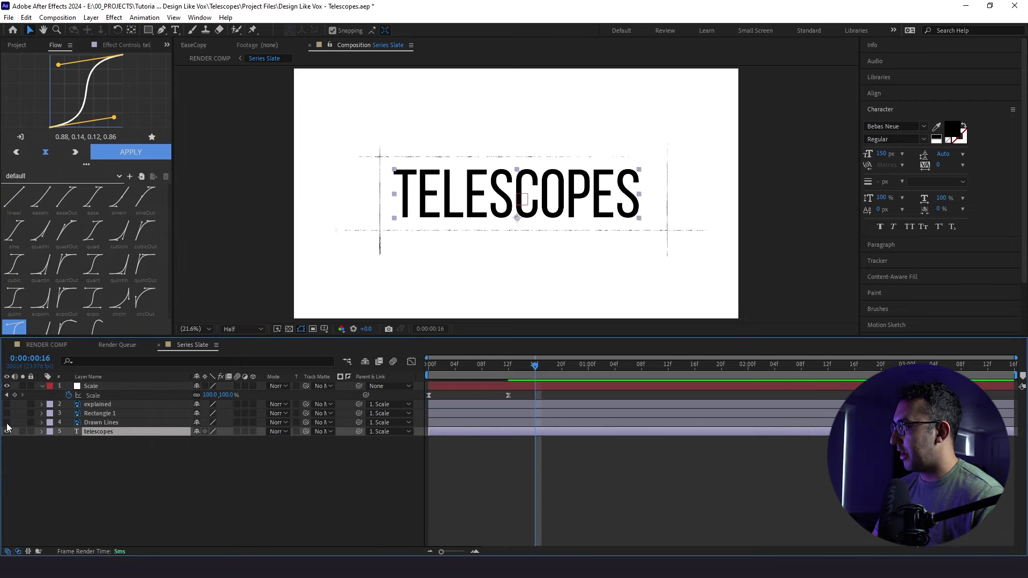
pyautogui.click(6, 431)
pyautogui.moveTo(477, 368); pyautogui.dragTo(471, 371)
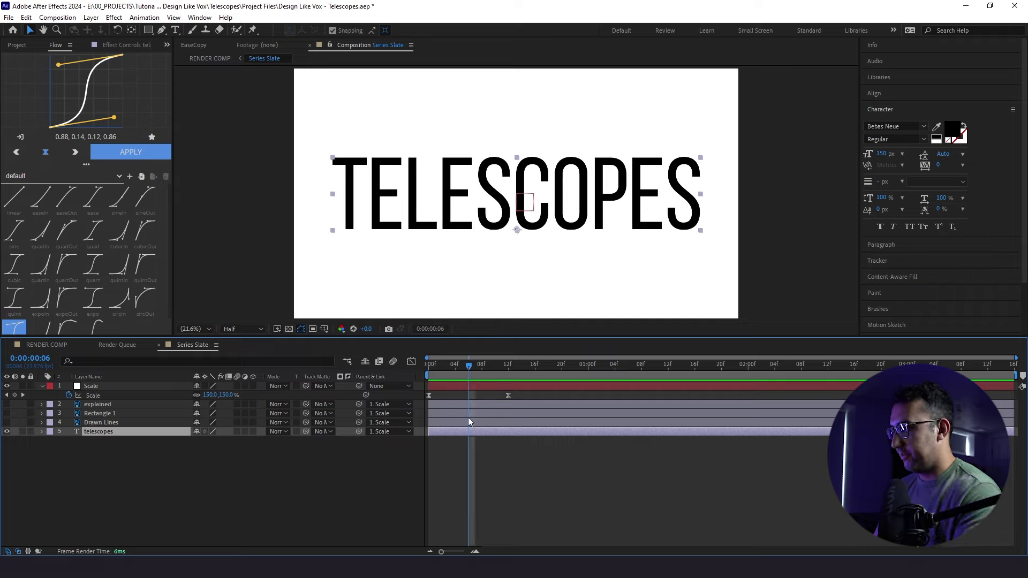
pyautogui.hotkey('alt', '[')
pyautogui.press('Home')
pyautogui.press('space')
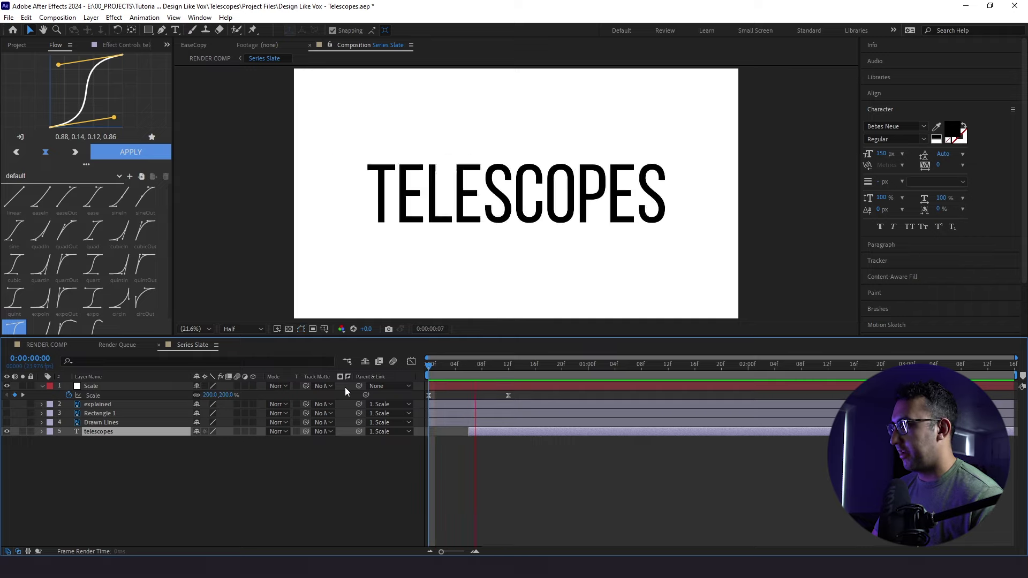
pyautogui.click(436, 365)
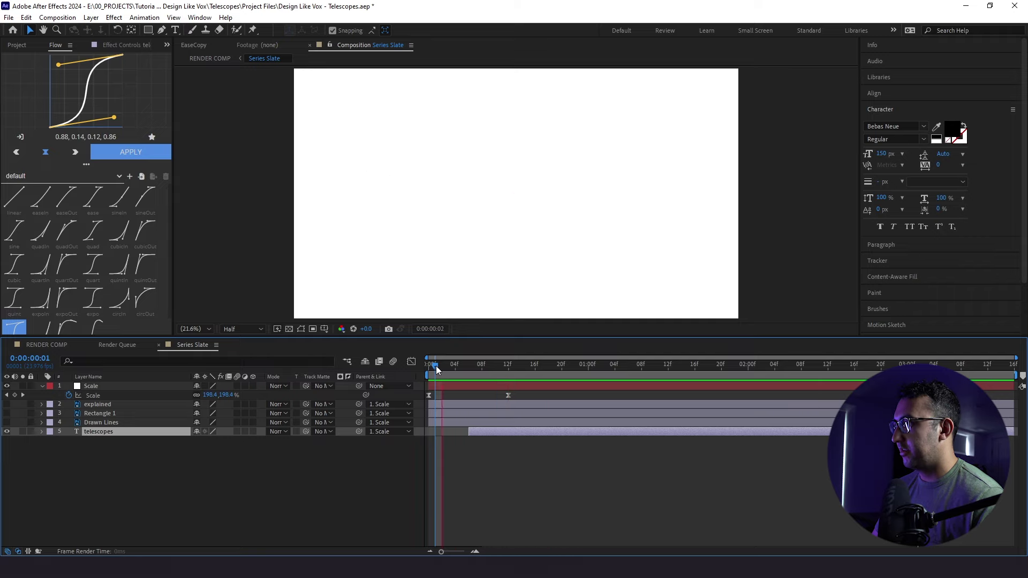
pyautogui.press('space')
# Add the expression posterizeTime(6) wiggle(222,2) to the Scale null's Position and preview the wiggling title
pyautogui.click(88, 377)
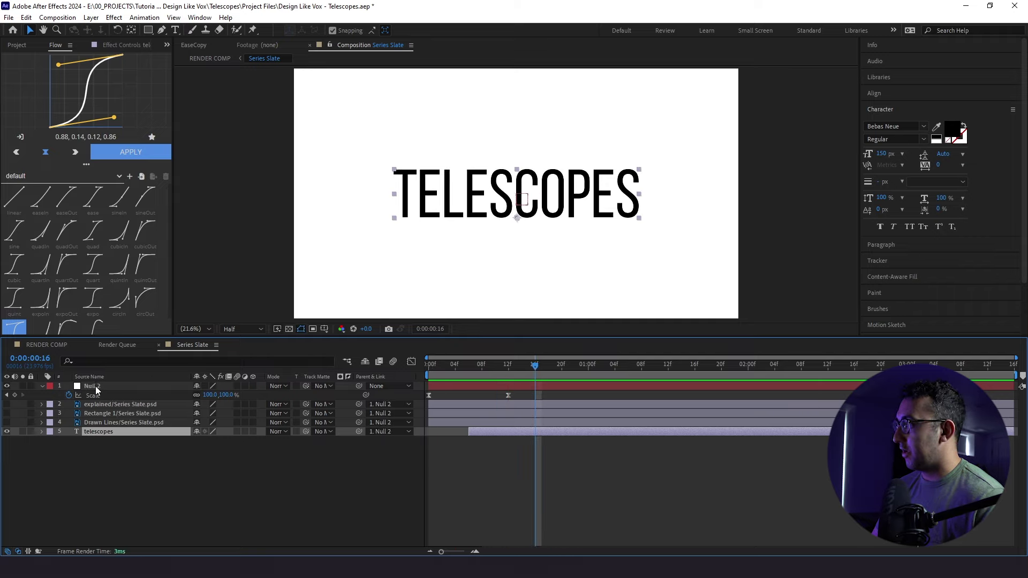
pyautogui.click(94, 386)
pyautogui.click(95, 377)
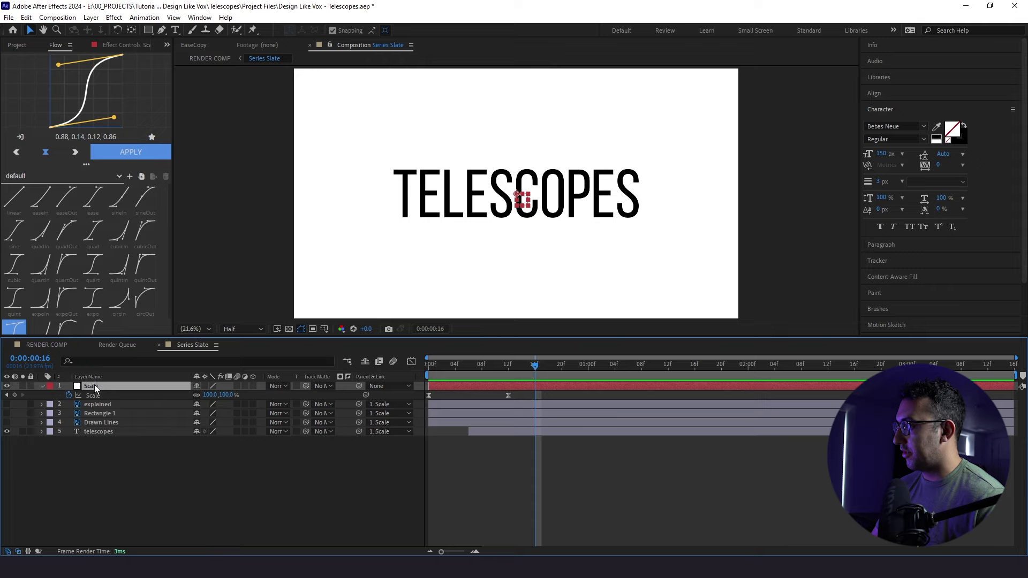
pyautogui.press('p')
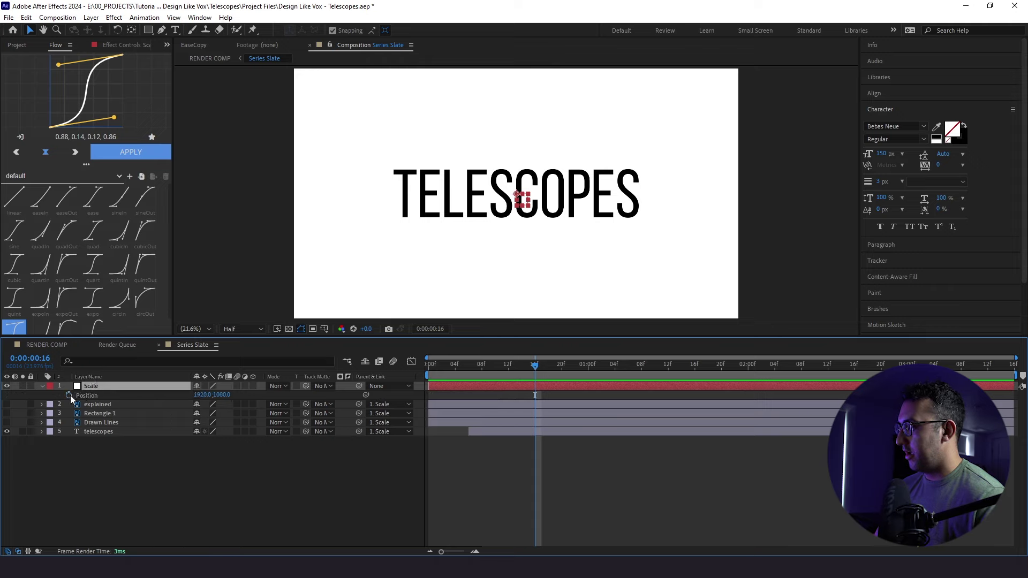
pyautogui.keyDown('alt'); pyautogui.click(69, 395); pyautogui.keyUp('alt')
pyautogui.write('poster')
pyautogui.press('Return')
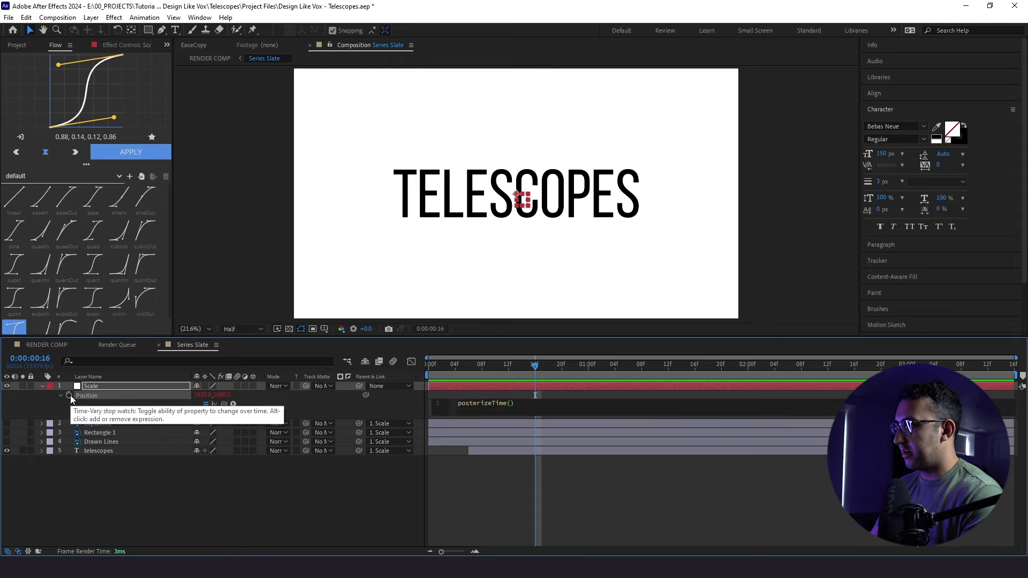
pyautogui.write('wig')
pyautogui.press('Return')
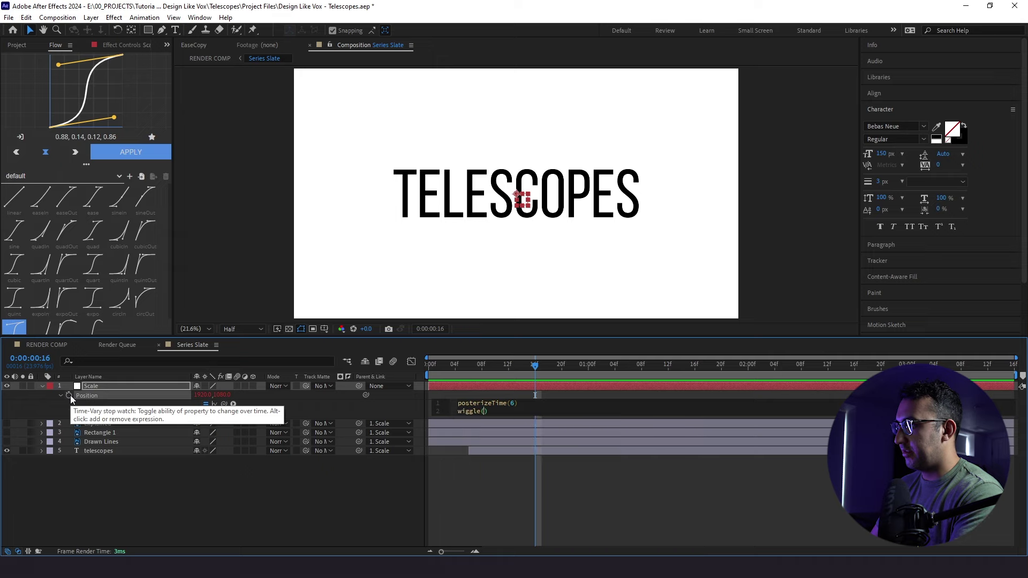
pyautogui.write('222,2')
pyautogui.click(302, 503)
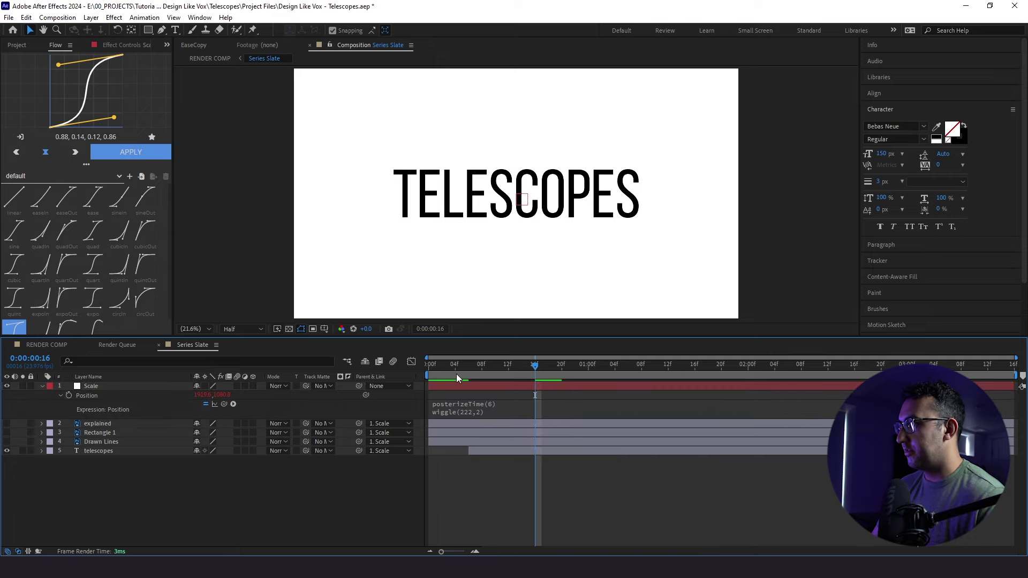
pyautogui.press('Home')
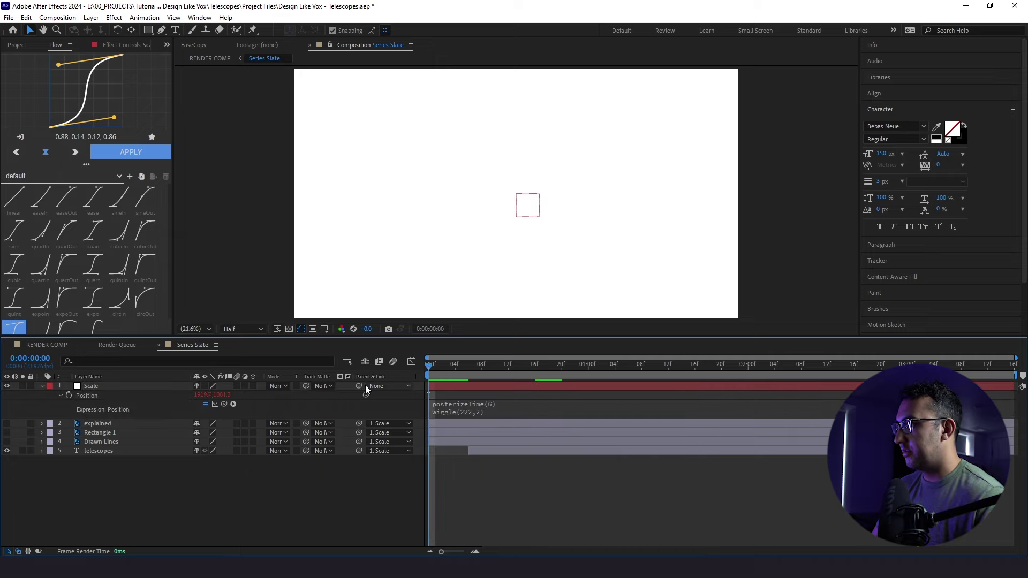
pyautogui.press('space')
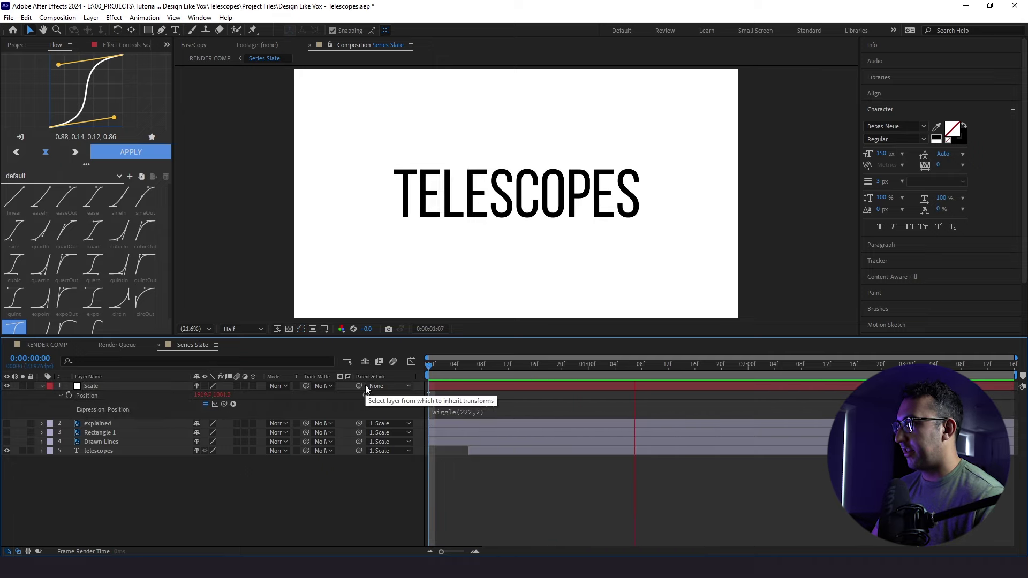
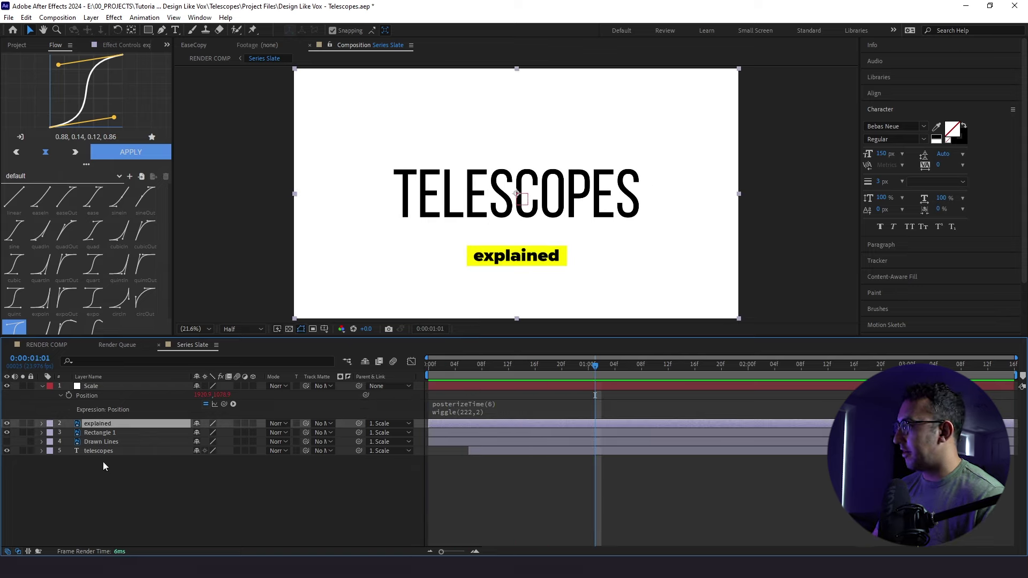
# Hide and reshow the Rectangle 1 layer to check which element it is in the title design
pyautogui.click(108, 434)
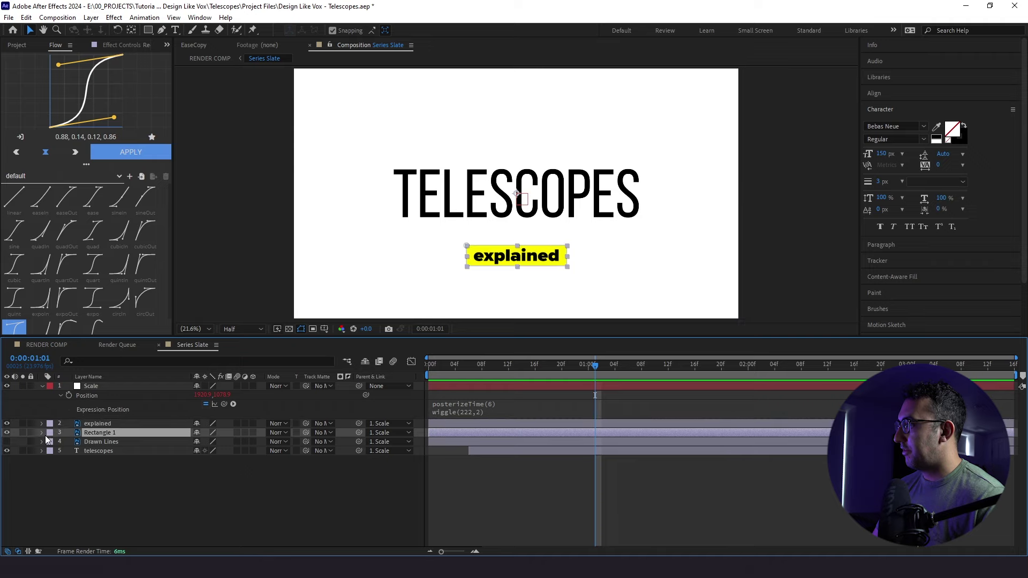
pyautogui.click(7, 432)
pyautogui.click(7, 433)
# With nothing selected, draw a straight horizontal Pen tool line across the full width of the yellow box behind "explained"
pyautogui.click(66, 508)
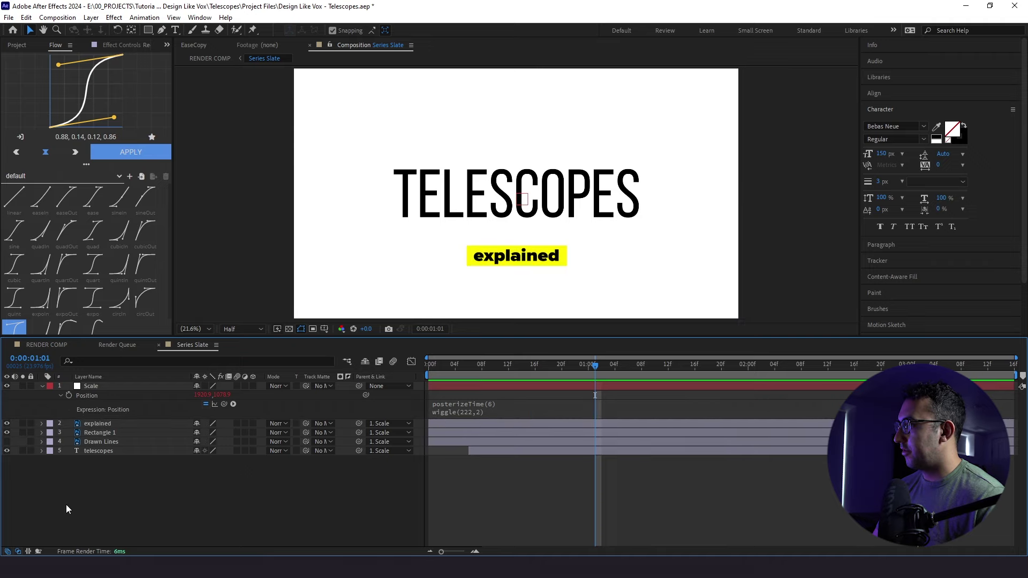
pyautogui.click(161, 29)
pyautogui.scroll(2, 487, 268)
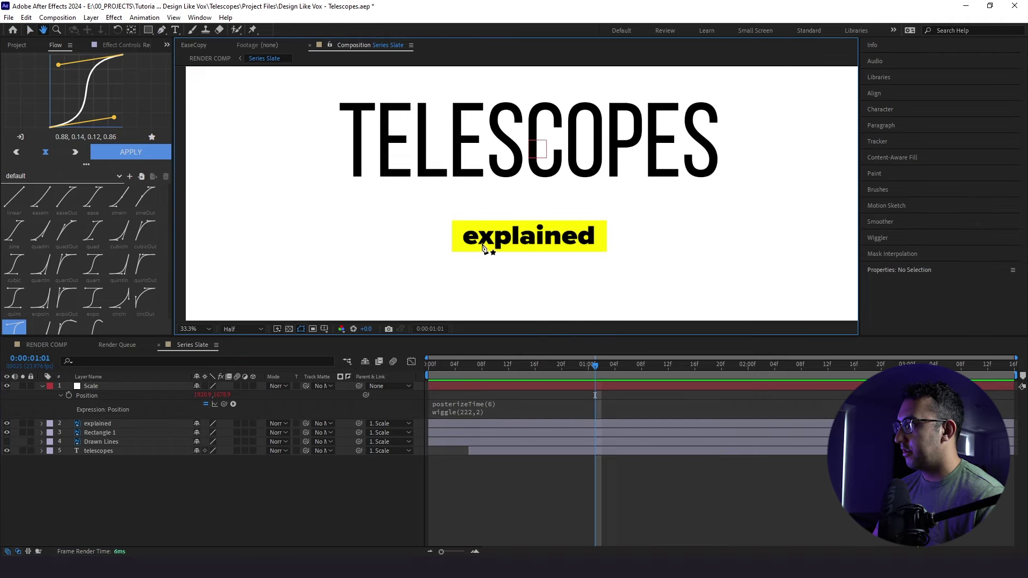
pyautogui.click(451, 237)
pyautogui.click(605, 237)
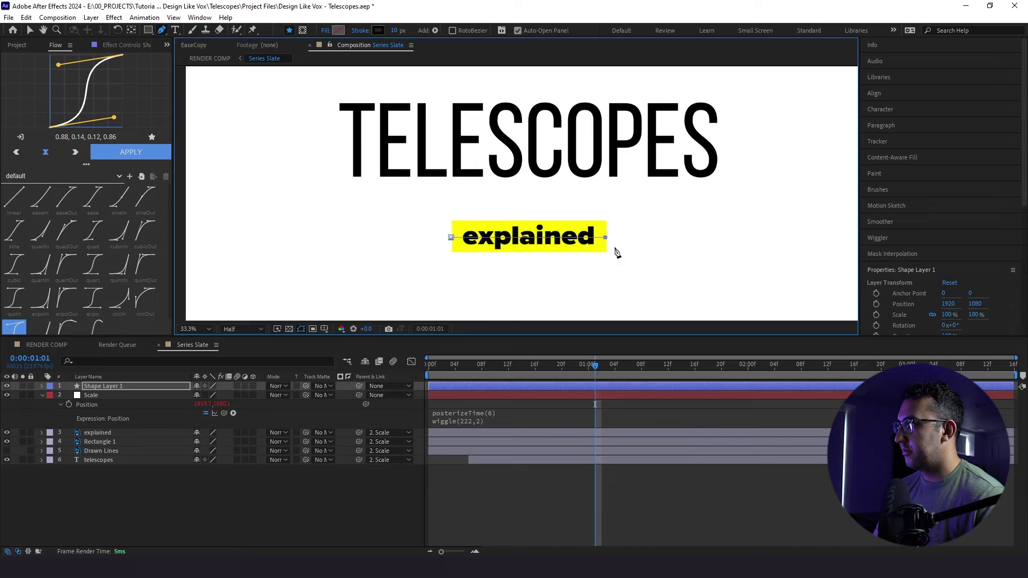
# Give the new line a yellow stroke sampled from the box, FEF200, and widen the stroke to 174 px
pyautogui.click(379, 31)
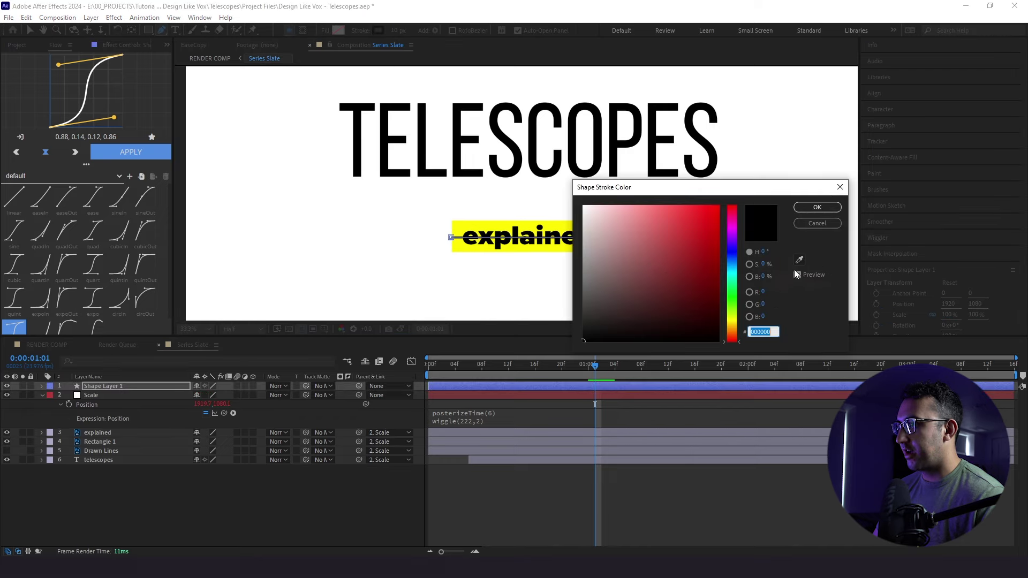
pyautogui.click(800, 260)
pyautogui.click(538, 225)
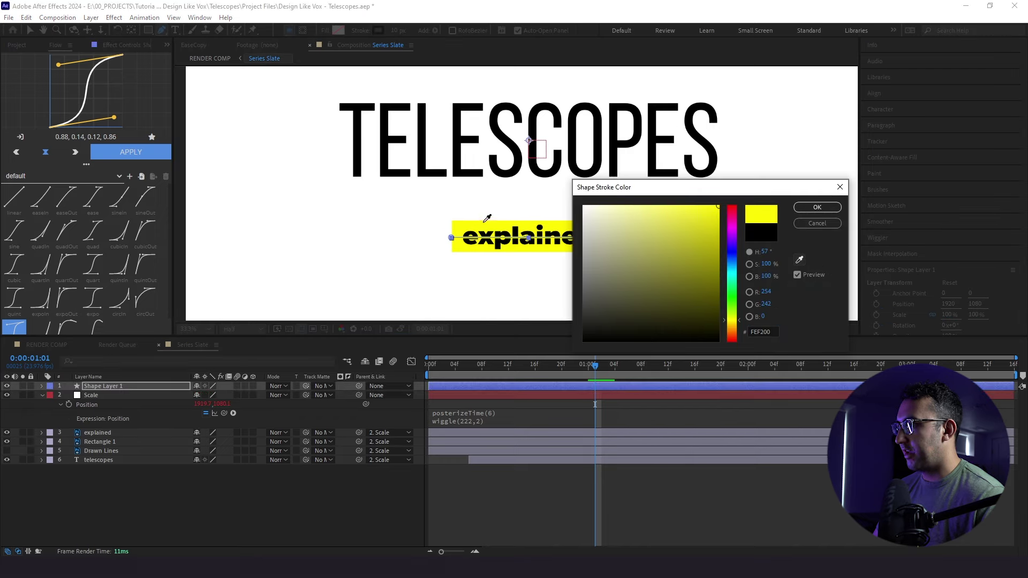
pyautogui.click(817, 208)
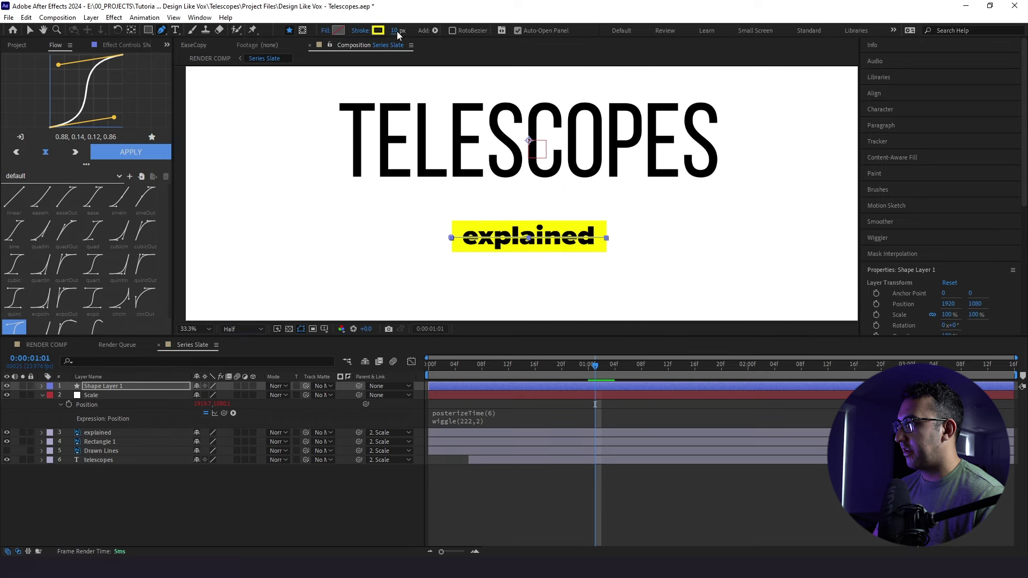
pyautogui.moveTo(396, 31); pyautogui.dragTo(450, 31)
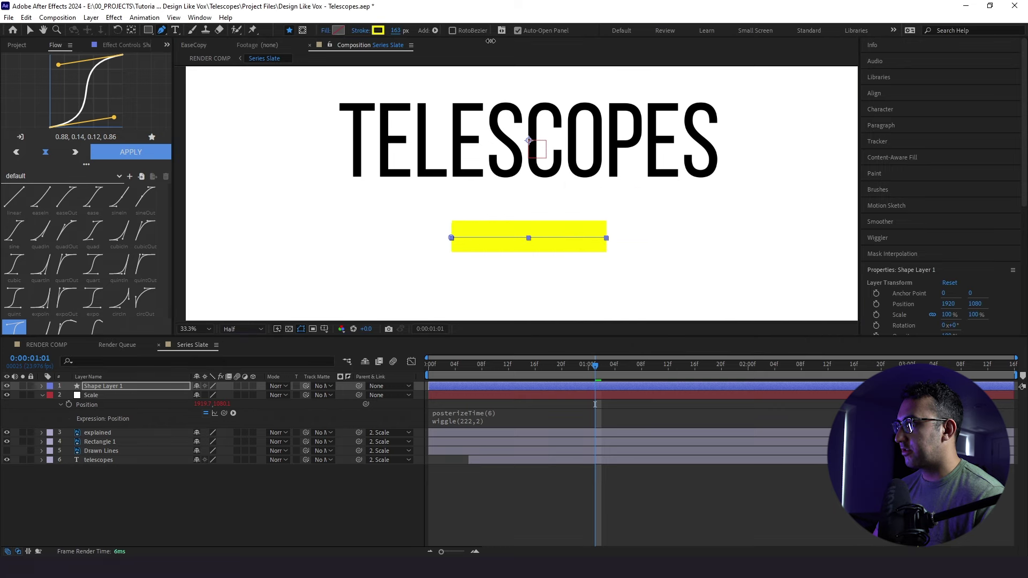
# Move the new shape layer directly below the explained layer and delete the original Rectangle 1 layer
pyautogui.moveTo(113, 392); pyautogui.dragTo(104, 446)
pyautogui.click(102, 439)
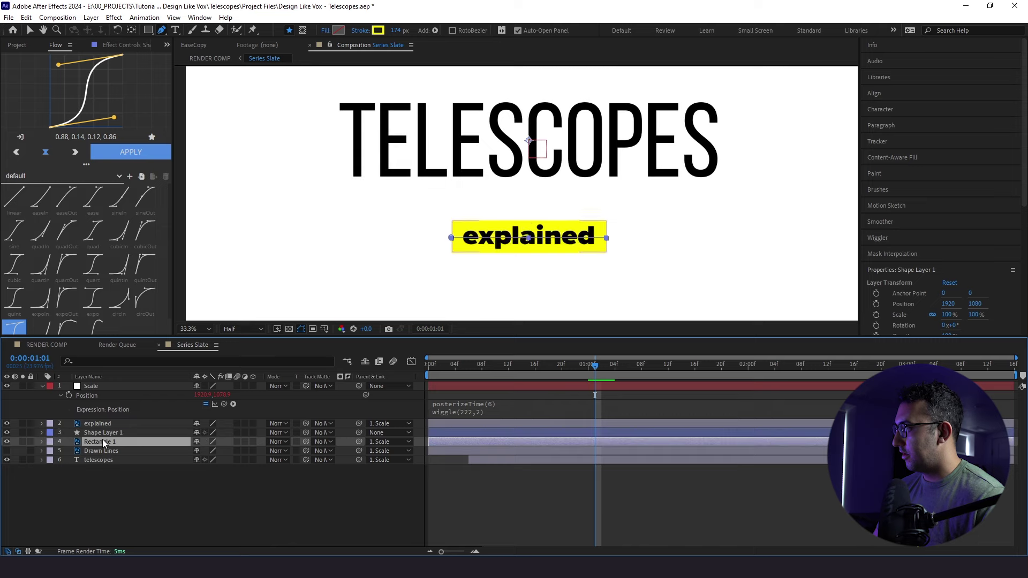
pyautogui.press('Delete')
# Rename the new shape layer as Explained Rectangle
pyautogui.click(100, 432)
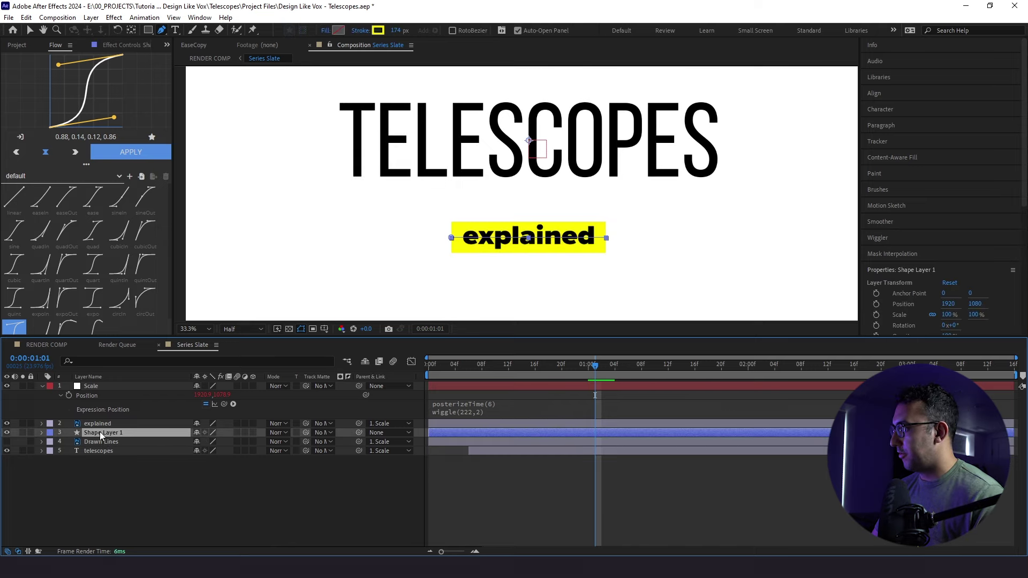
pyautogui.press('Return')
pyautogui.write('Explained Rectangle')
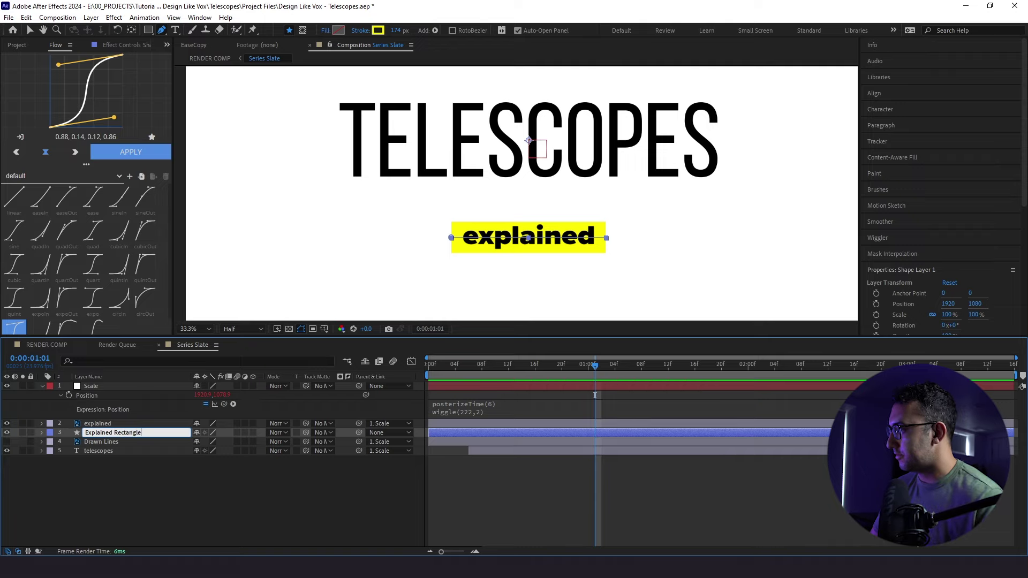
pyautogui.press('Return')
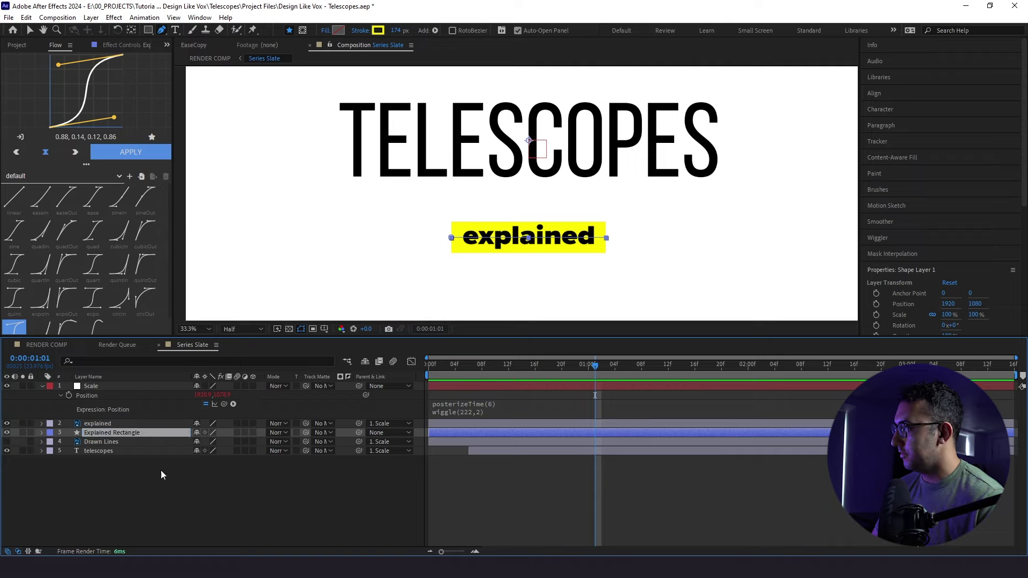
pyautogui.click(161, 477)
# Parent the Explained Rectangle layer to the Scale null and scrub the timeline to check it follows
pyautogui.moveTo(435, 373); pyautogui.dragTo(564, 371)
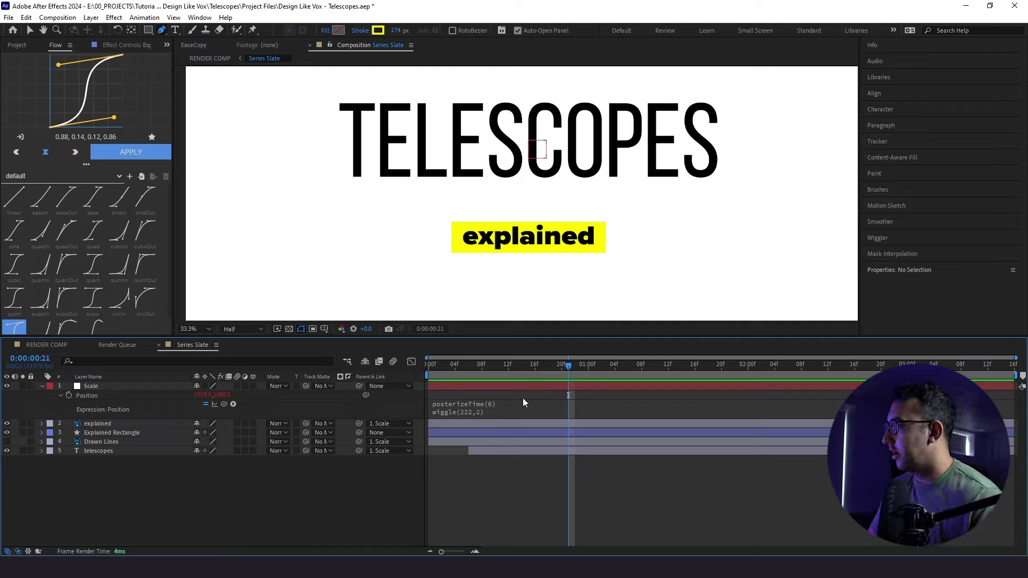
pyautogui.click(125, 432)
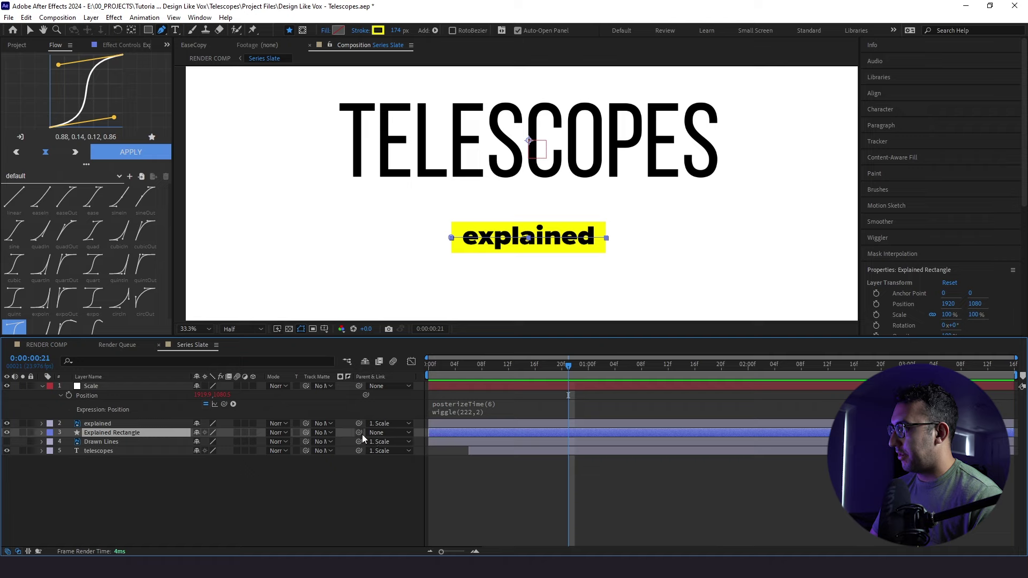
pyautogui.moveTo(359, 433); pyautogui.dragTo(117, 388)
pyautogui.moveTo(477, 377); pyautogui.dragTo(522, 381)
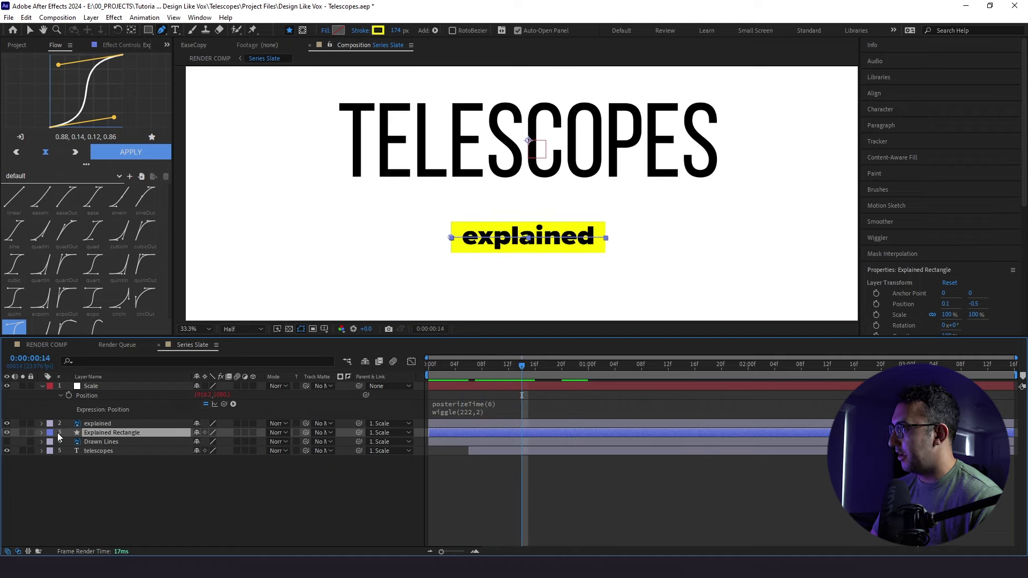
# Add Trim Paths to the Explained Rectangle layer and reveal its properties
pyautogui.click(41, 433)
pyautogui.click(258, 442)
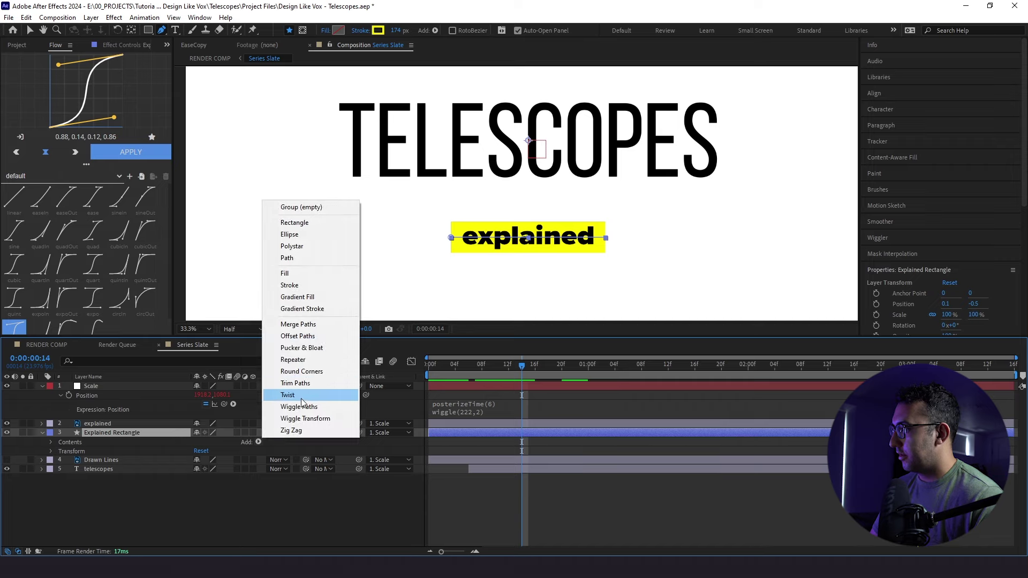
pyautogui.click(296, 384)
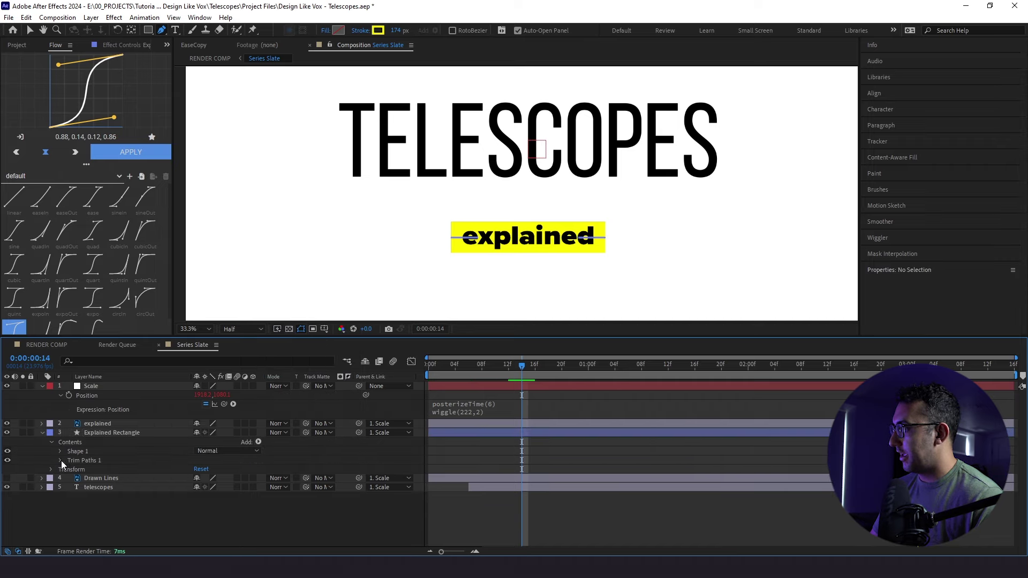
pyautogui.click(59, 460)
# Set the Trim Paths End of Explained Rectangle to 0% and keyframe it at frame 0
pyautogui.press('Home')
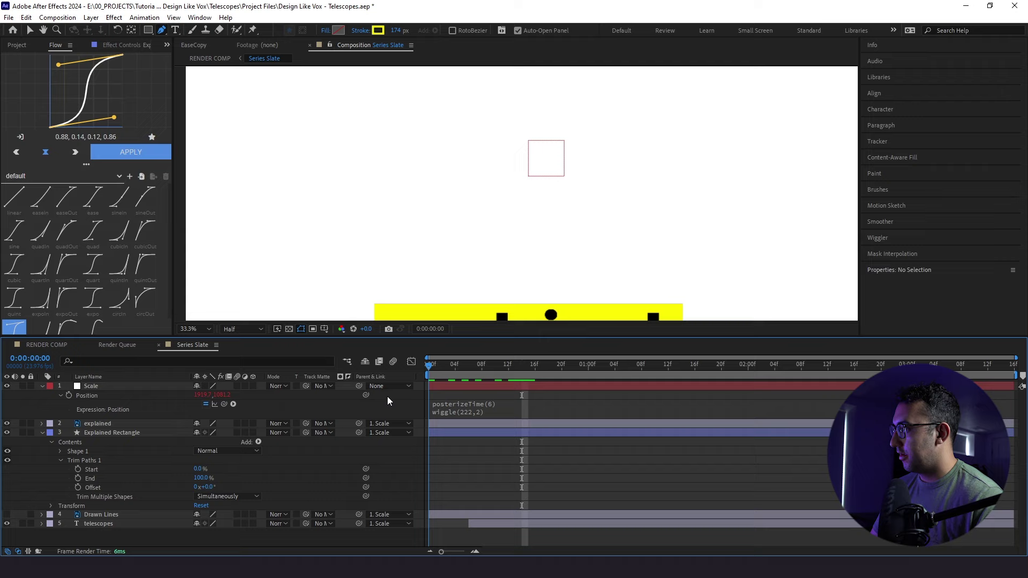
pyautogui.click(201, 478)
pyautogui.write('0')
pyautogui.press('Return')
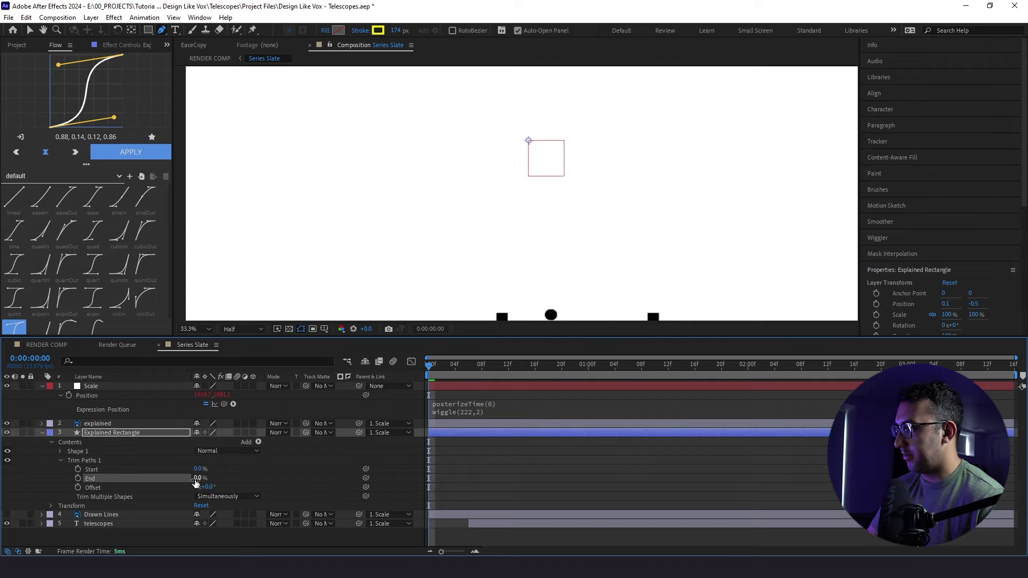
pyautogui.click(77, 478)
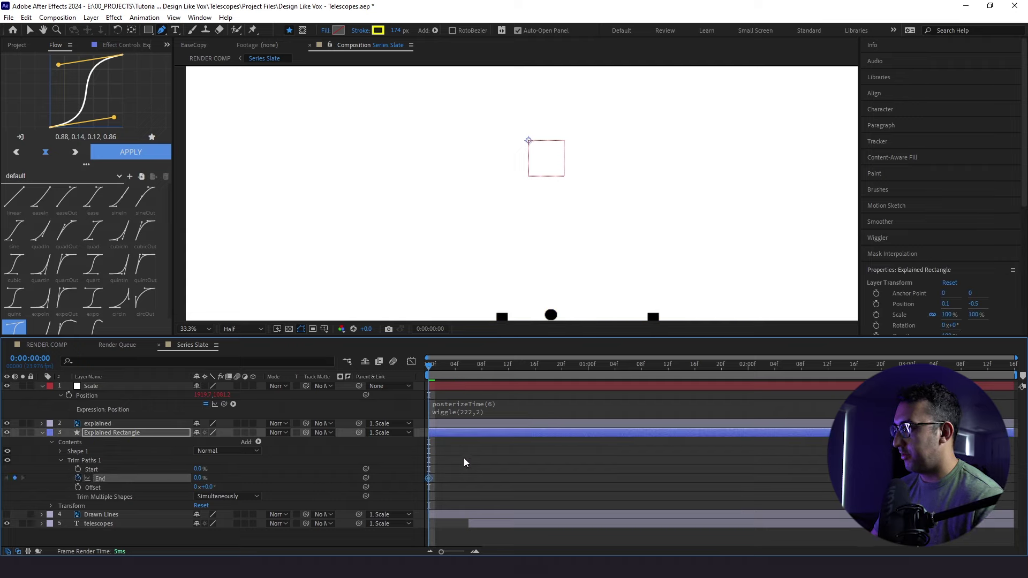
# Add a Trim Paths End keyframe of 100% at frame 12 on Explained Rectangle
pyautogui.moveTo(502, 375); pyautogui.dragTo(509, 375)
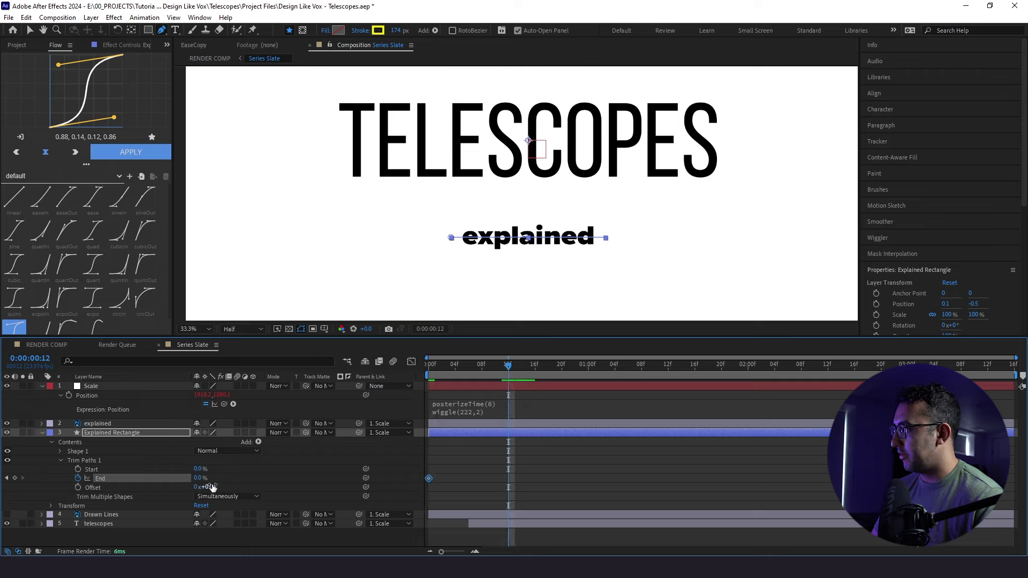
pyautogui.click(197, 478)
pyautogui.write('100')
pyautogui.press('Return')
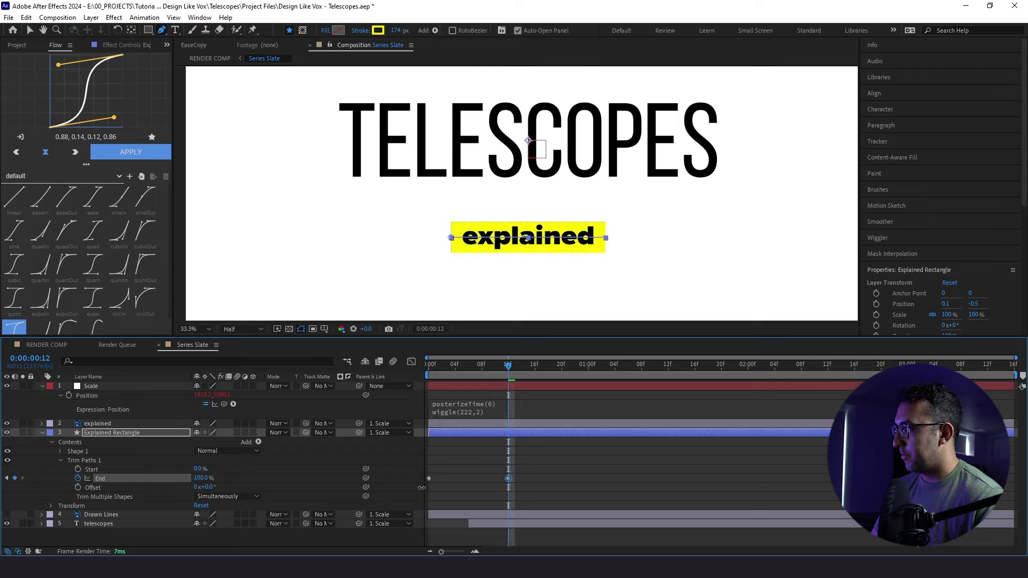
# Apply the 0.88, 0.14, 0.12, 0.86 ease curve to both Trim Paths End keyframes of Explained Rectangle and preview the reveal
pyautogui.moveTo(563, 458); pyautogui.dragTo(422, 497)
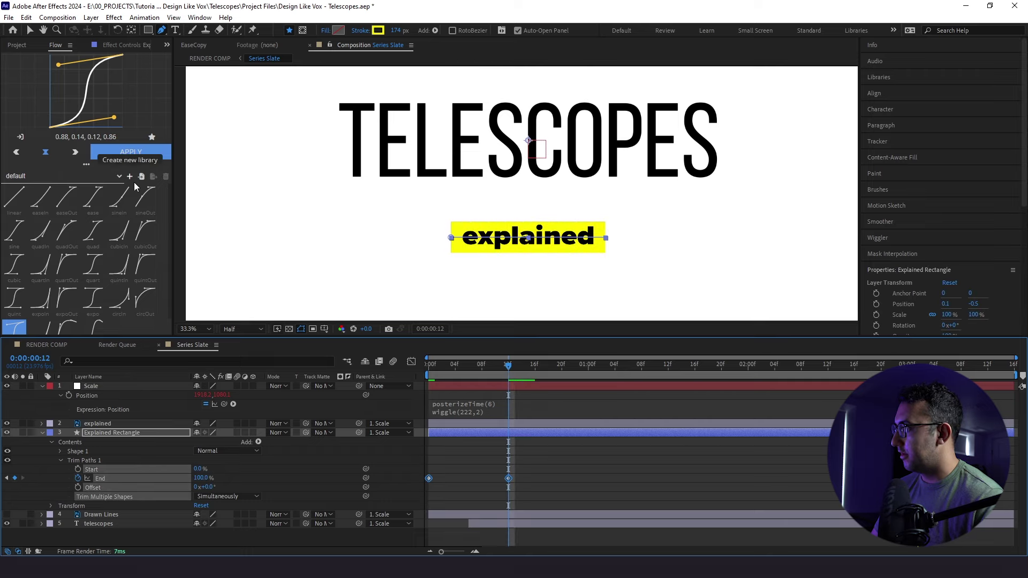
pyautogui.click(121, 153)
pyautogui.click(594, 463)
pyautogui.press('space')
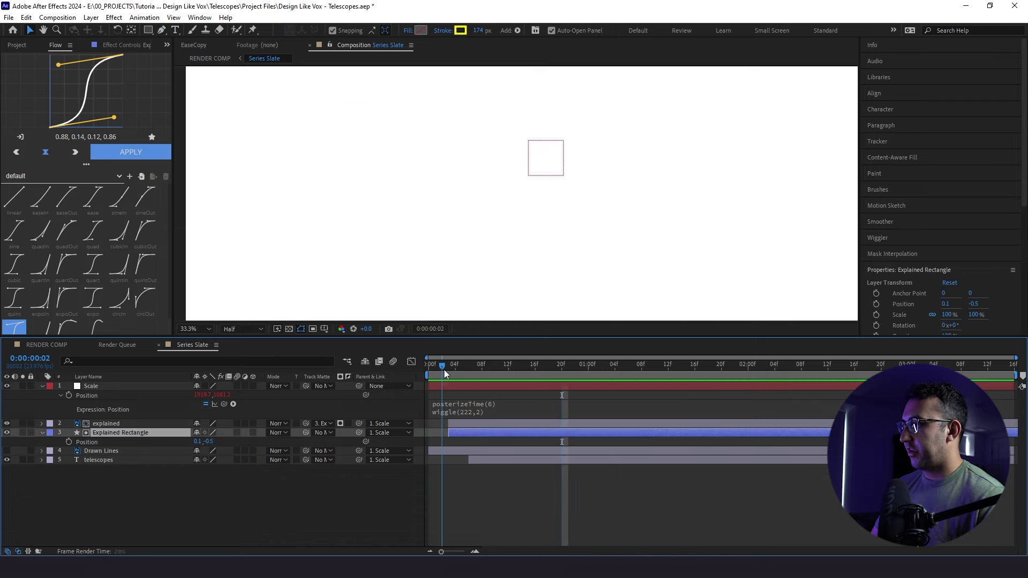
pyautogui.click(444, 370)
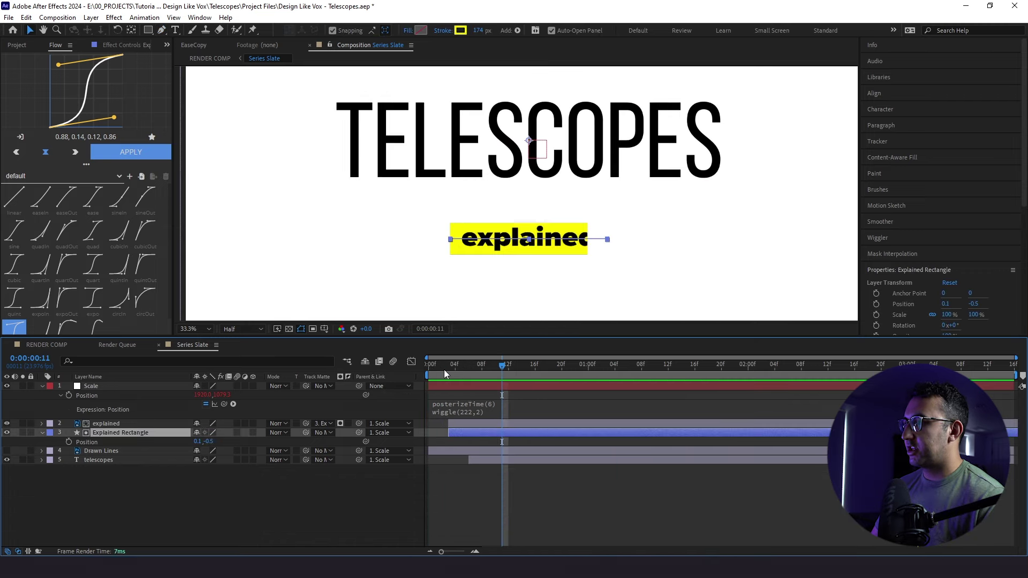
pyautogui.press('space')
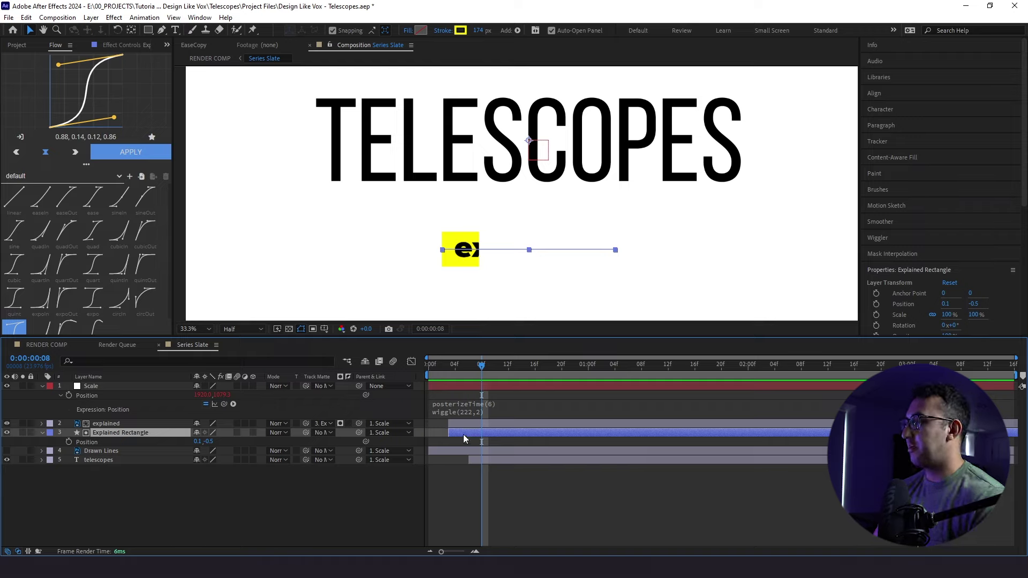
# Add a Posterize Time effect with a frame rate of 6 to Explained Rectangle and preview the animation
pyautogui.hotkey('ctrl', 'space')
pyautogui.write('poster')
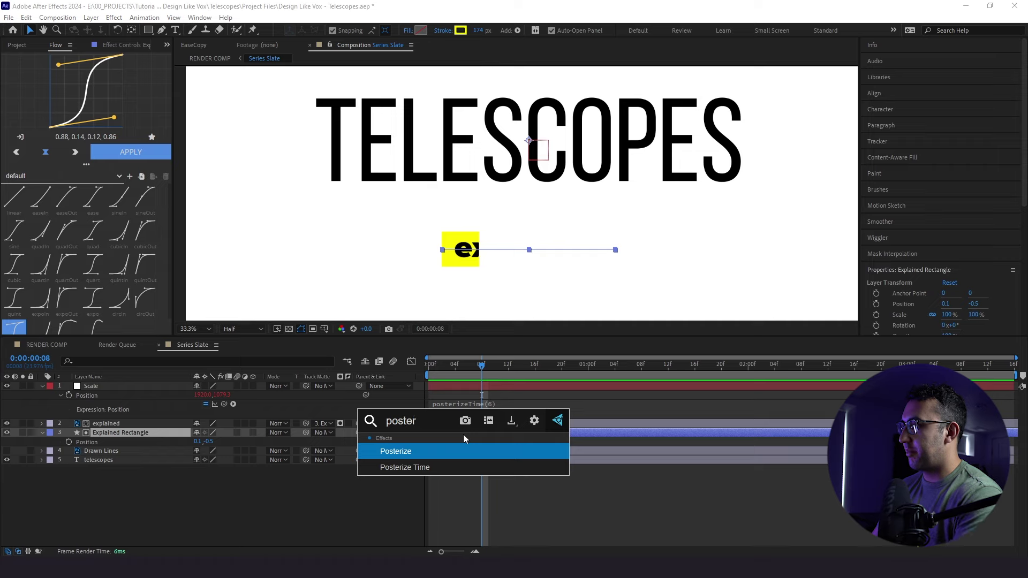
pyautogui.press('Down')
pyautogui.press('Return')
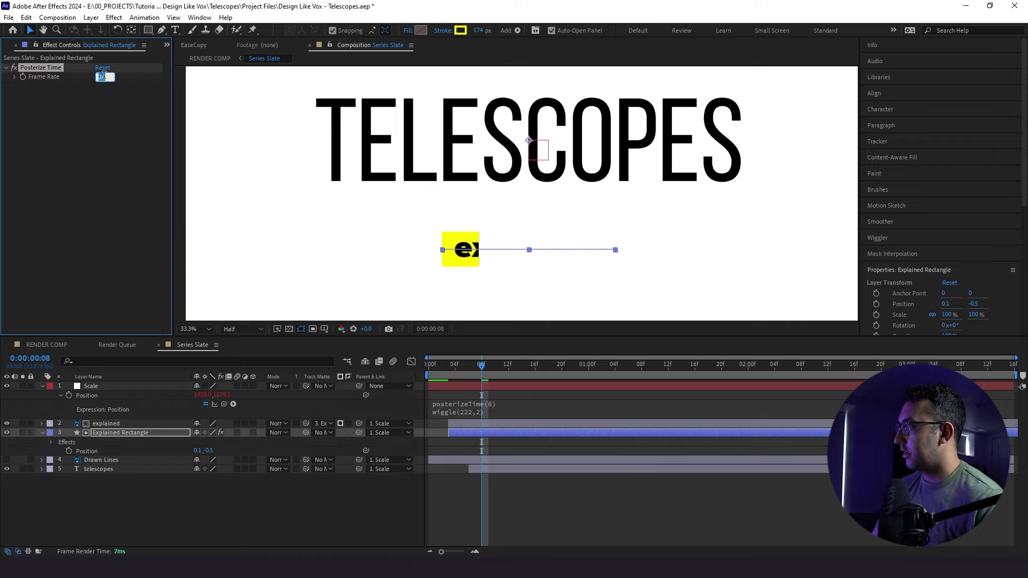
pyautogui.click(535, 498)
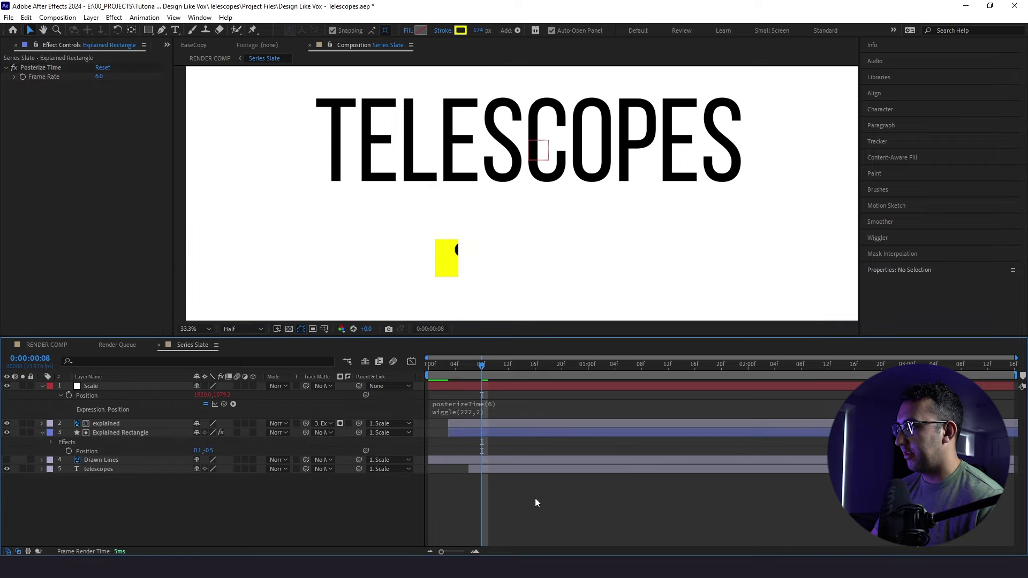
pyautogui.click(448, 371)
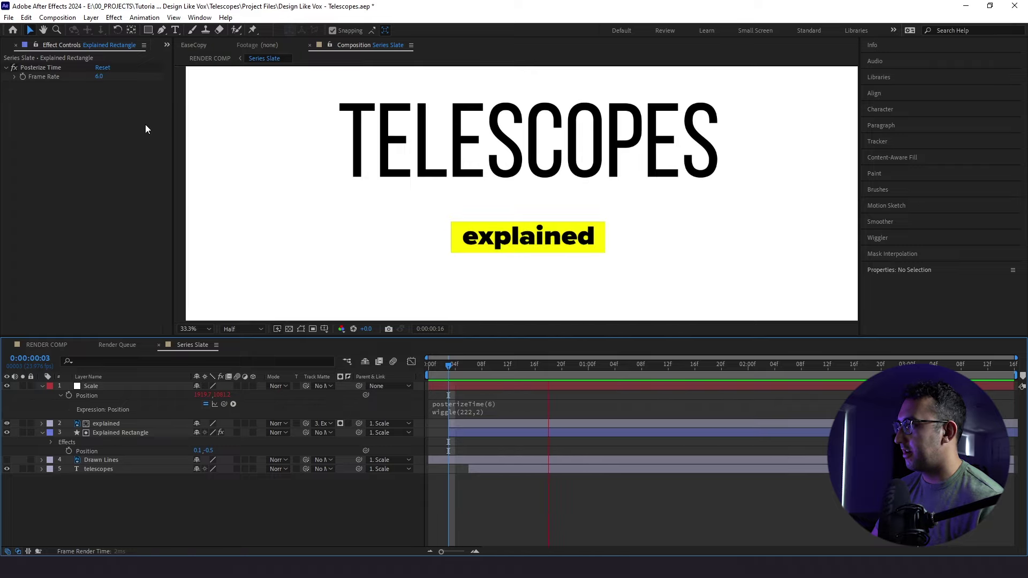
# Set the Posterize Time frame rate of Explained Rectangle to 12 and play back the result
pyautogui.click(99, 77)
pyautogui.write('12')
pyautogui.press('Return')
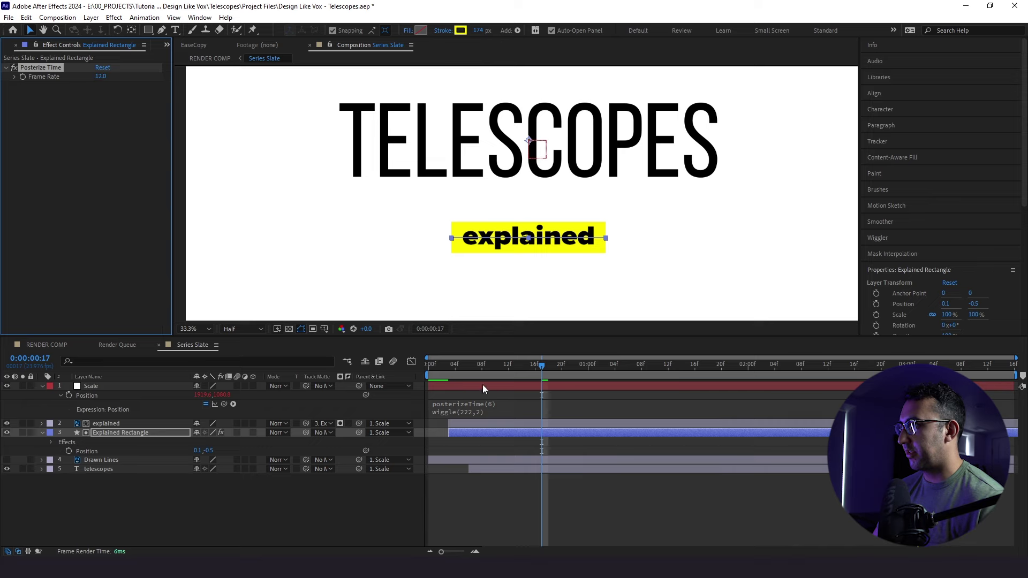
pyautogui.press('space')
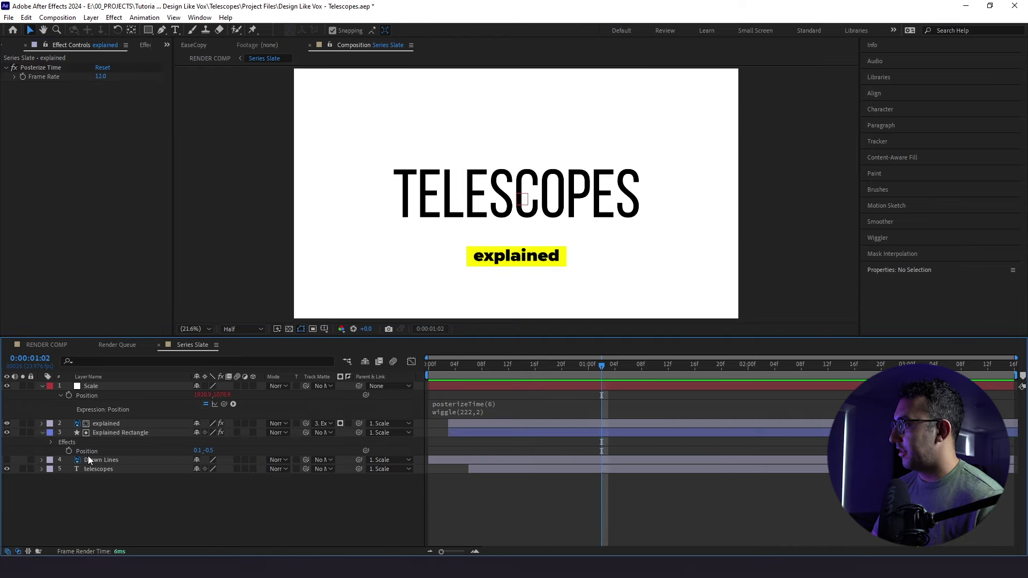
# Switch the composition preview to Full resolution while viewing the yellow explained box at 100%
pyautogui.click(107, 432)
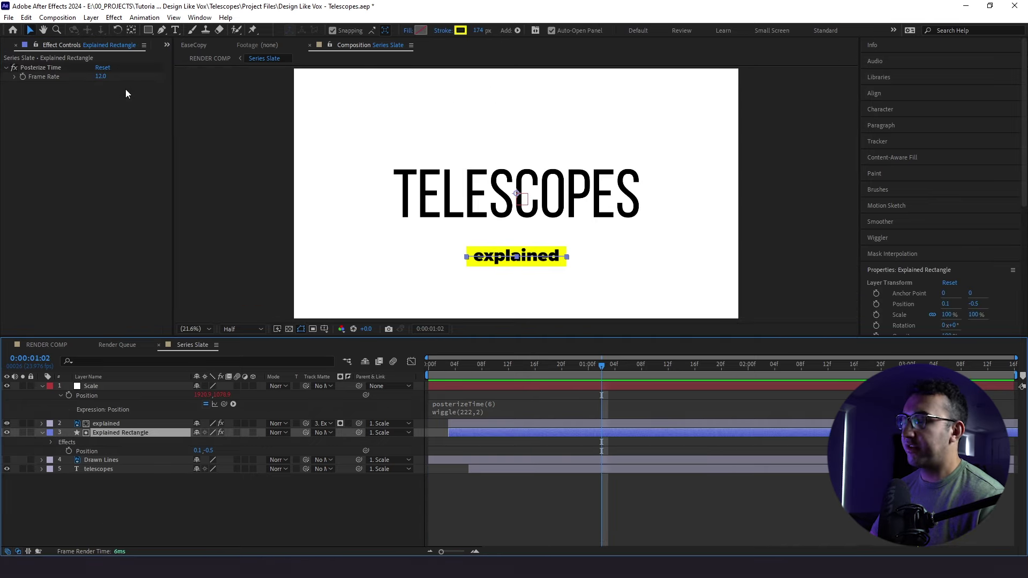
pyautogui.press('h')
pyautogui.scroll(5, 515, 197)
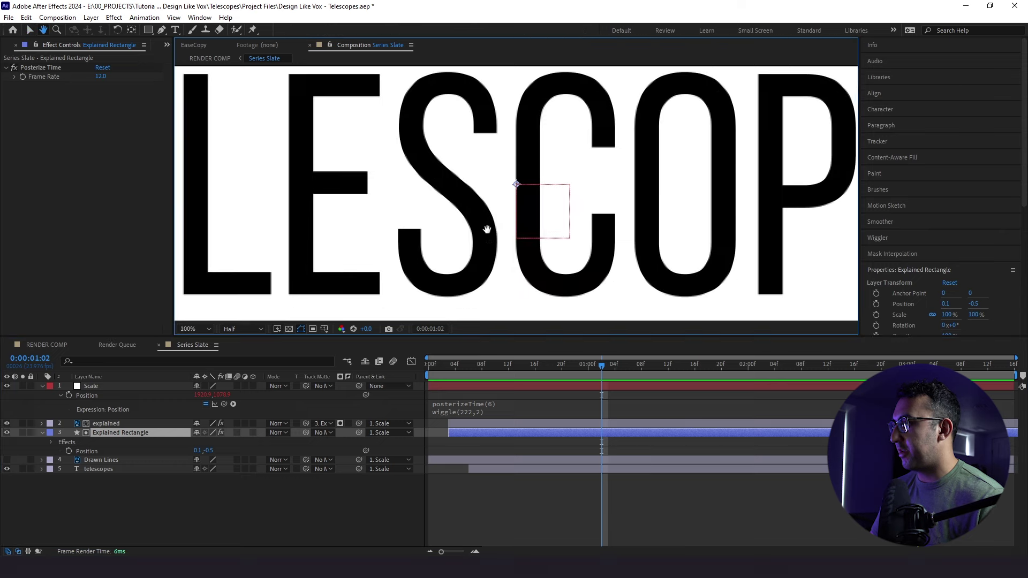
pyautogui.moveTo(487, 229); pyautogui.dragTo(516, 119)
pyautogui.press('v')
pyautogui.click(250, 330)
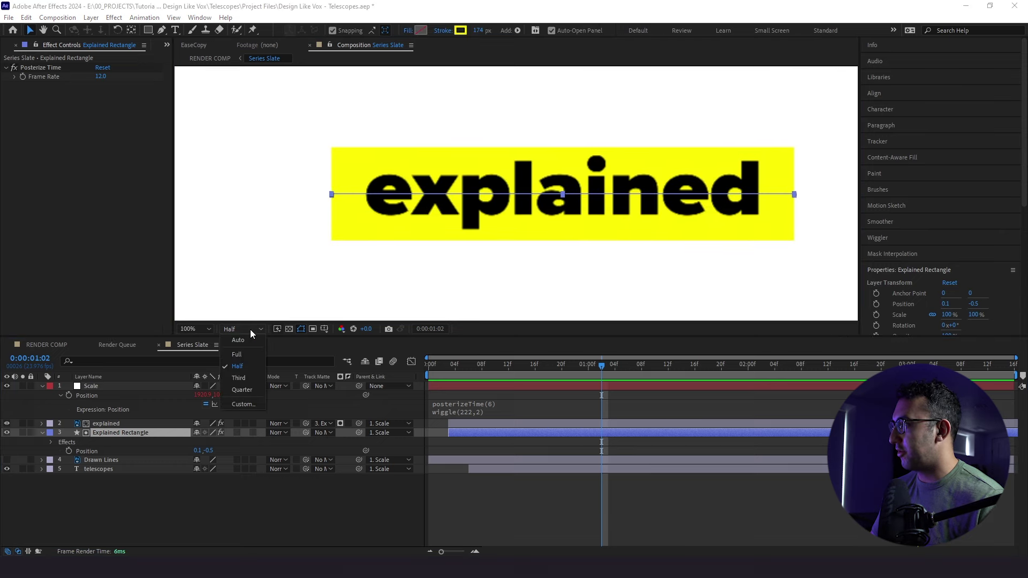
pyautogui.click(238, 354)
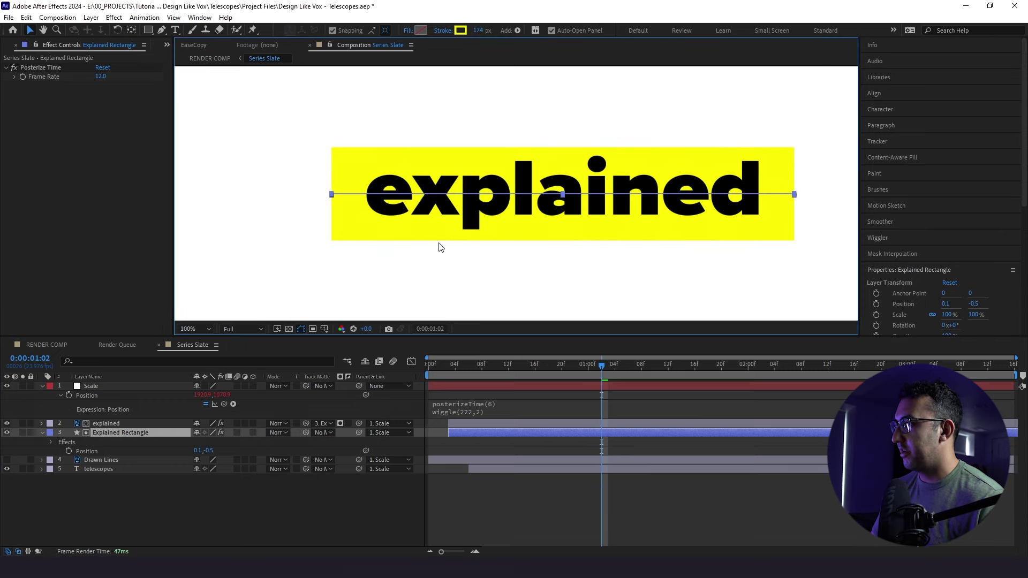
pyautogui.click(193, 525)
# Add the Roughen Edges effect to the Explained Rectangle layer
pyautogui.click(125, 433)
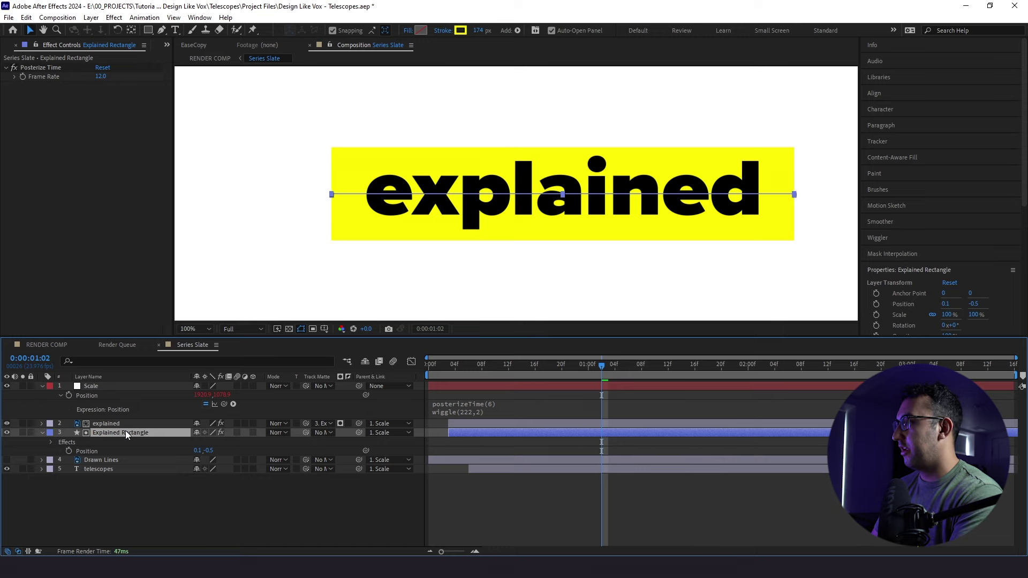
pyautogui.hotkey('ctrl', 'space')
pyautogui.write('rough')
pyautogui.press('Return')
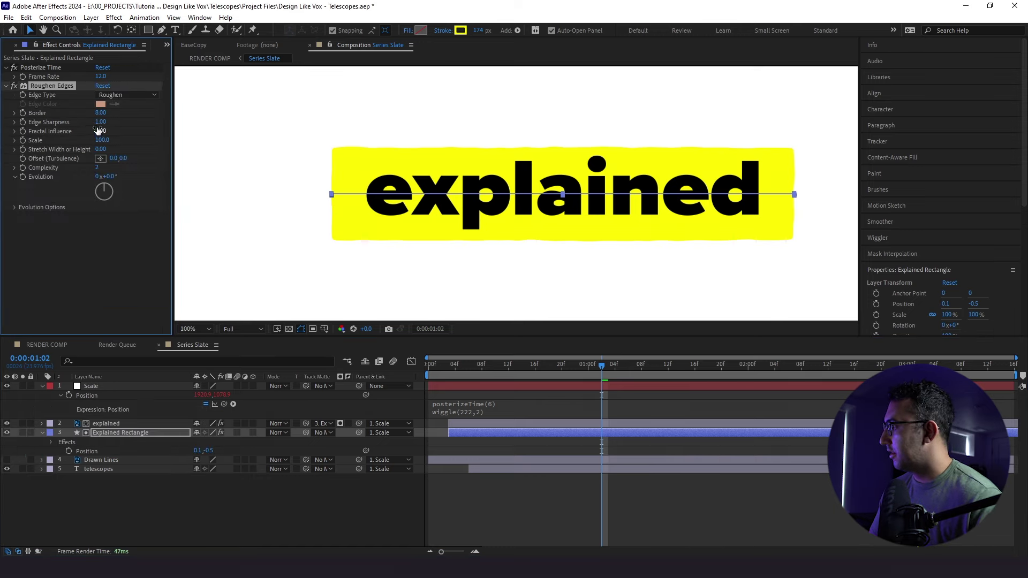
# Set Roughen Edges Border to 36.7, Scale to 52 and Evolution to 131°, and preview the whole slate fitted to the viewer
pyautogui.moveTo(157, 117); pyautogui.dragTo(288, 127)
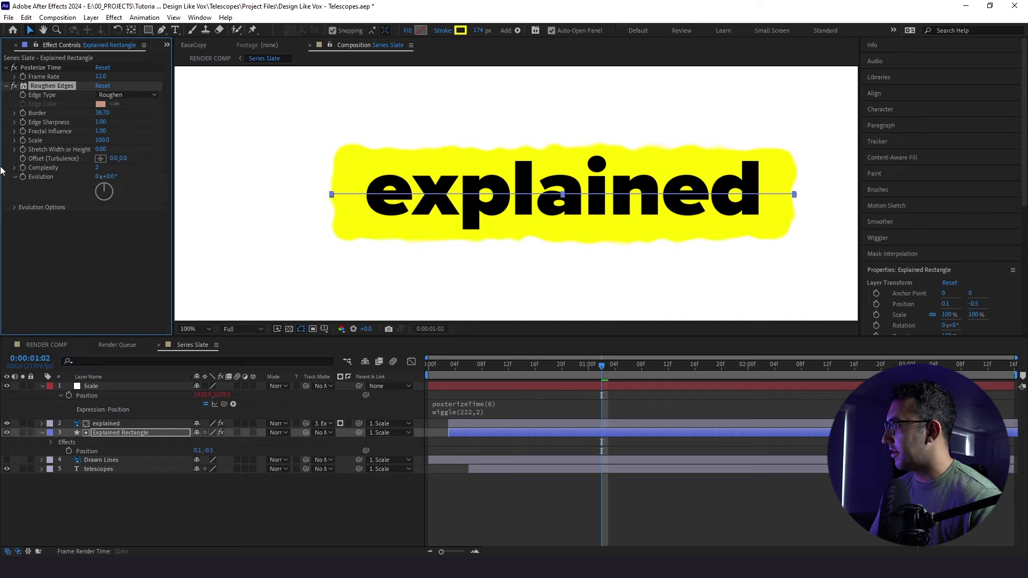
pyautogui.write('10')
pyautogui.press('Return')
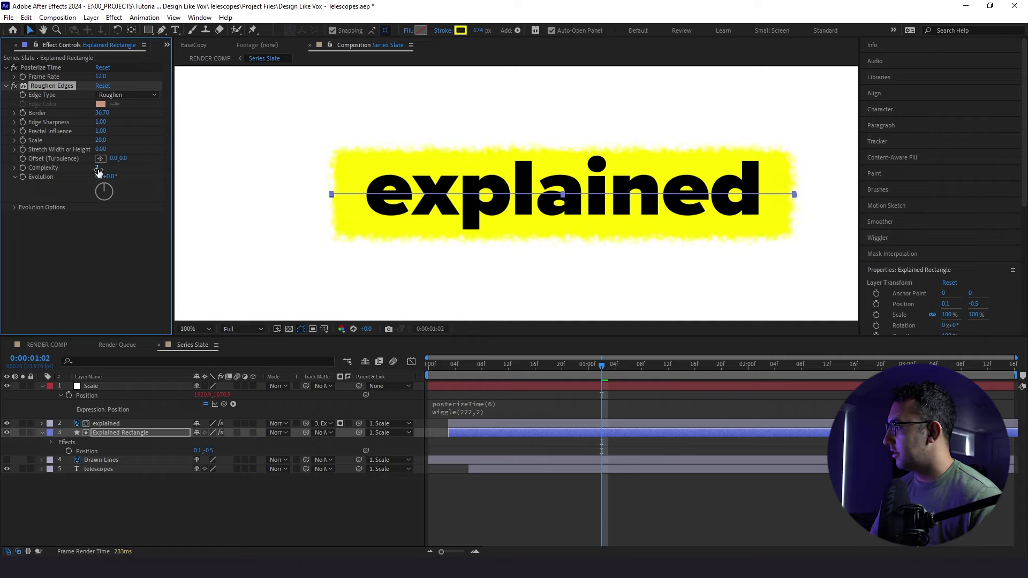
pyautogui.moveTo(99, 175); pyautogui.dragTo(107, 175)
pyautogui.moveTo(101, 140); pyautogui.dragTo(119, 143)
pyautogui.click(198, 329)
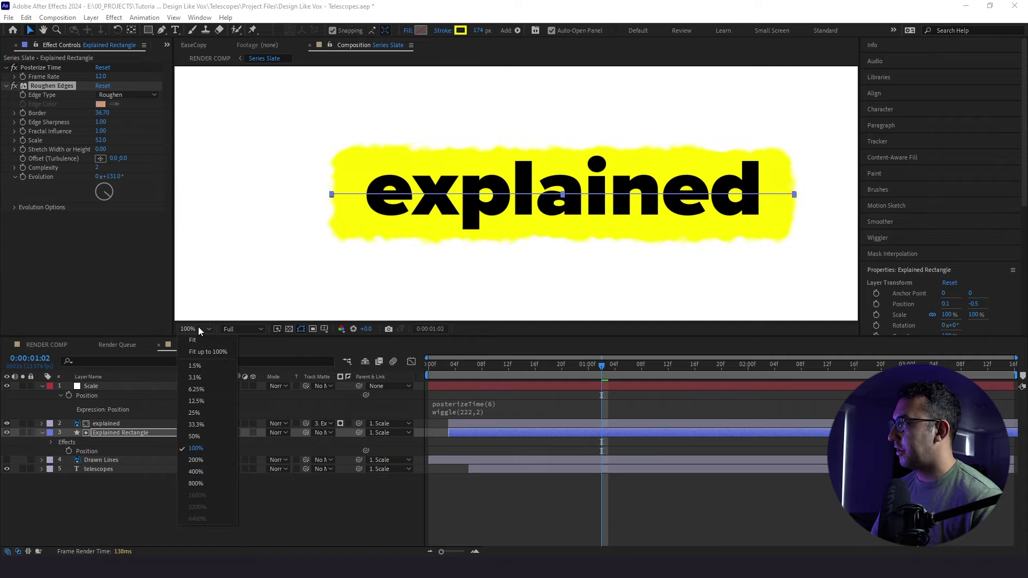
pyautogui.click(205, 338)
pyautogui.click(487, 406)
pyautogui.press('space')
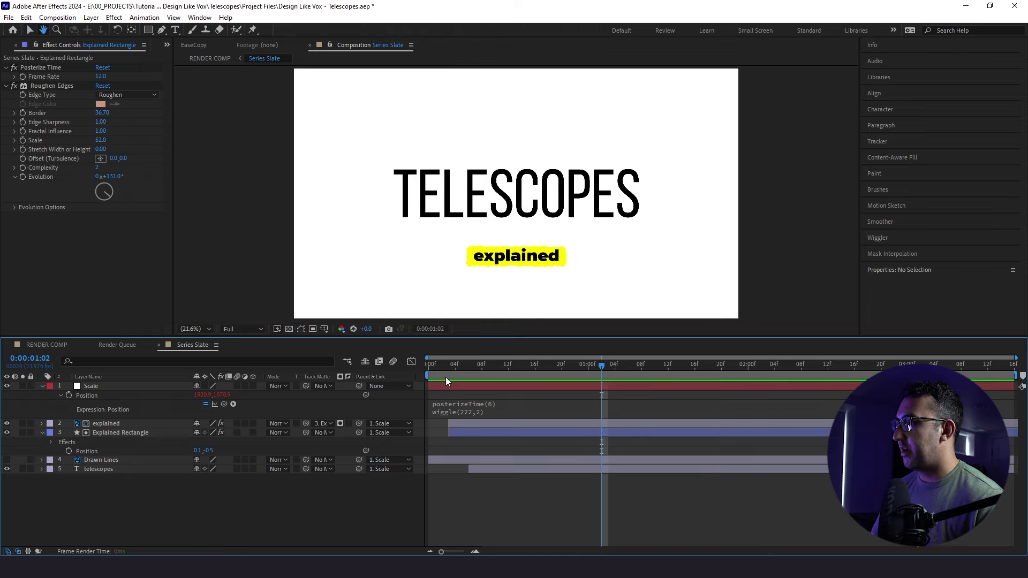
# Make the Drawn Lines layer visible and collapse the open properties of Explained Rectangle and Scale
pyautogui.click(6, 460)
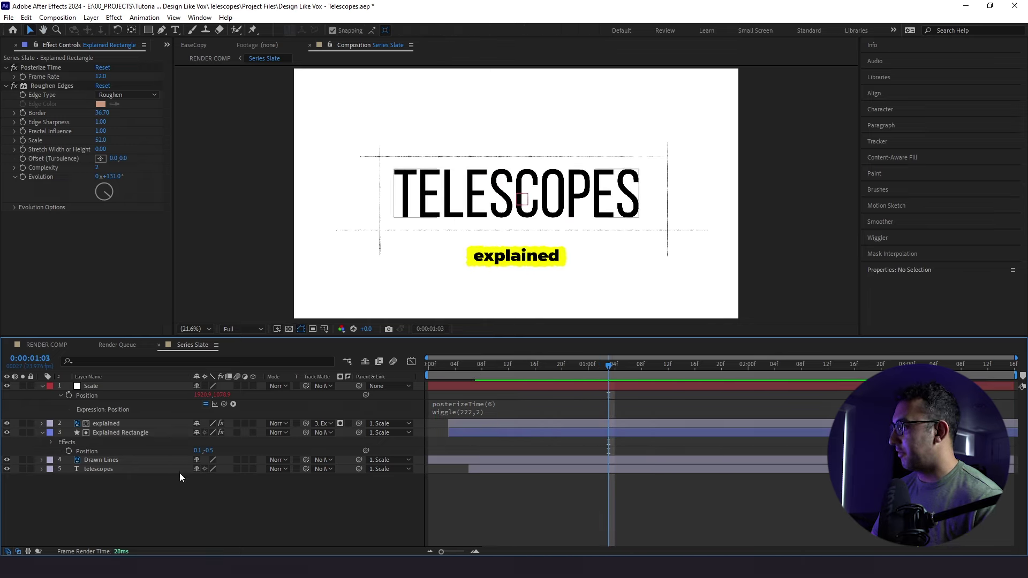
pyautogui.click(50, 433)
pyautogui.click(42, 432)
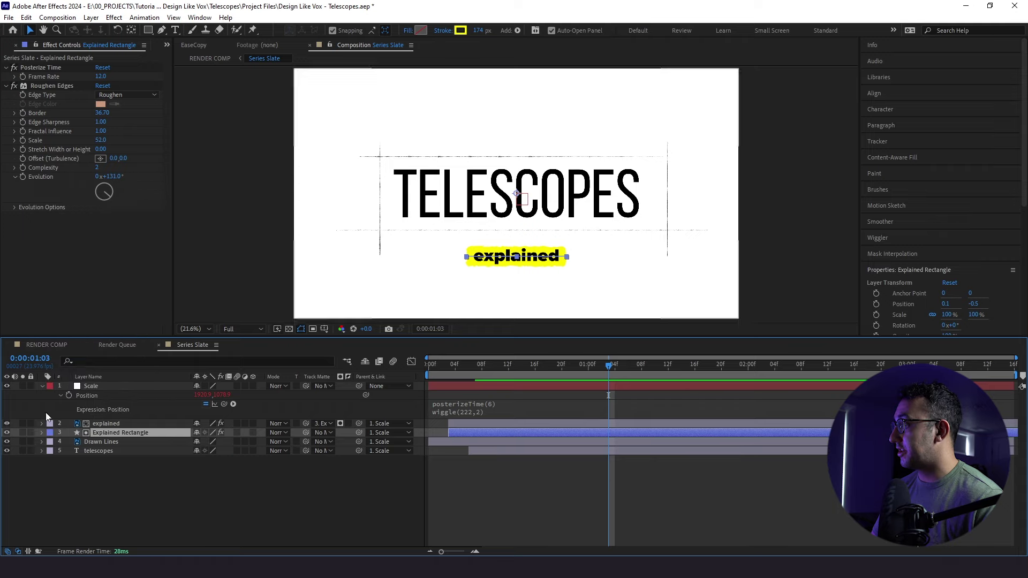
pyautogui.click(42, 386)
pyautogui.click(66, 454)
# Draw four straight green 34 px strokes with the Pen tool over the sketched lines framing the TELESCOPES title
pyautogui.click(161, 30)
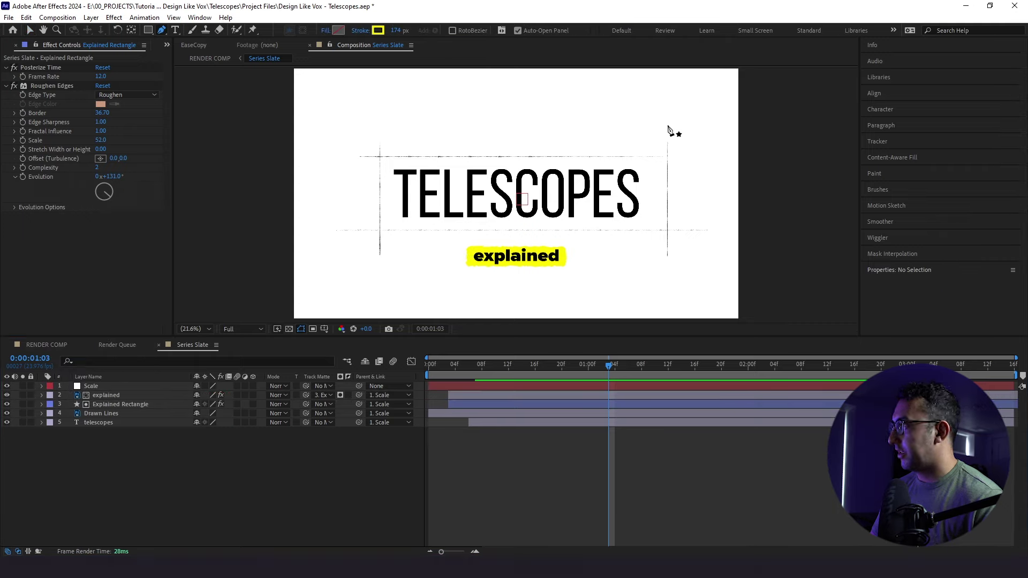
pyautogui.click(399, 30)
pyautogui.write('10')
pyautogui.press('Return')
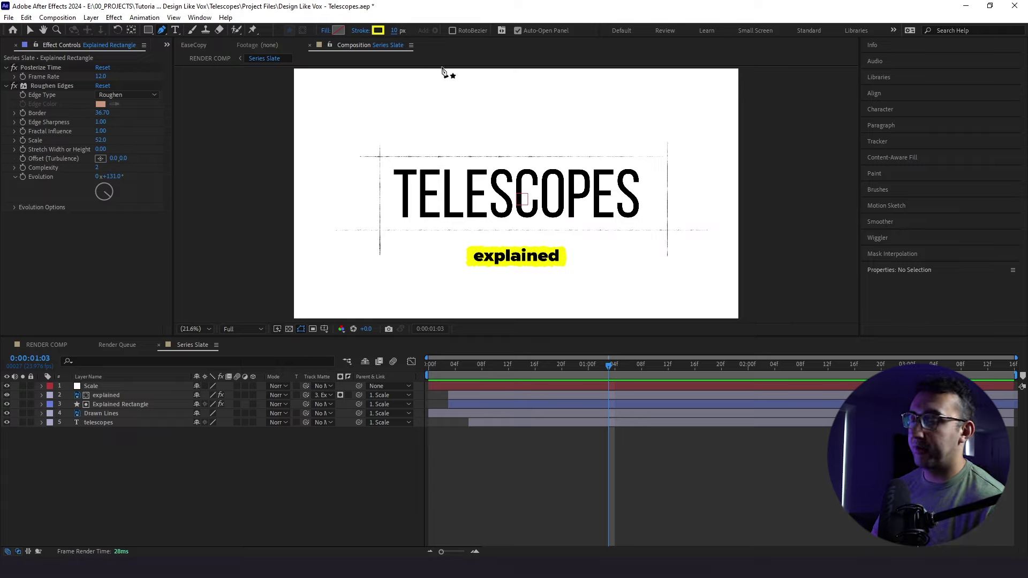
pyautogui.click(670, 133)
# Parent the new line shape layer to the Scale null and rename it Drawn Lines Matte
pyautogui.moveTo(357, 388); pyautogui.dragTo(98, 384)
pyautogui.click(113, 397)
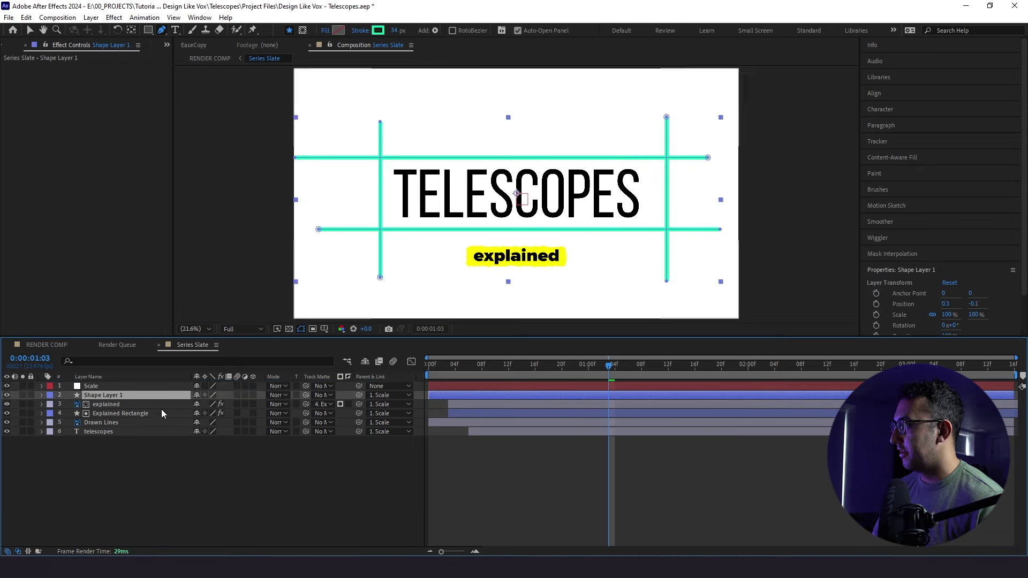
pyautogui.press('Return')
pyautogui.write('Han')
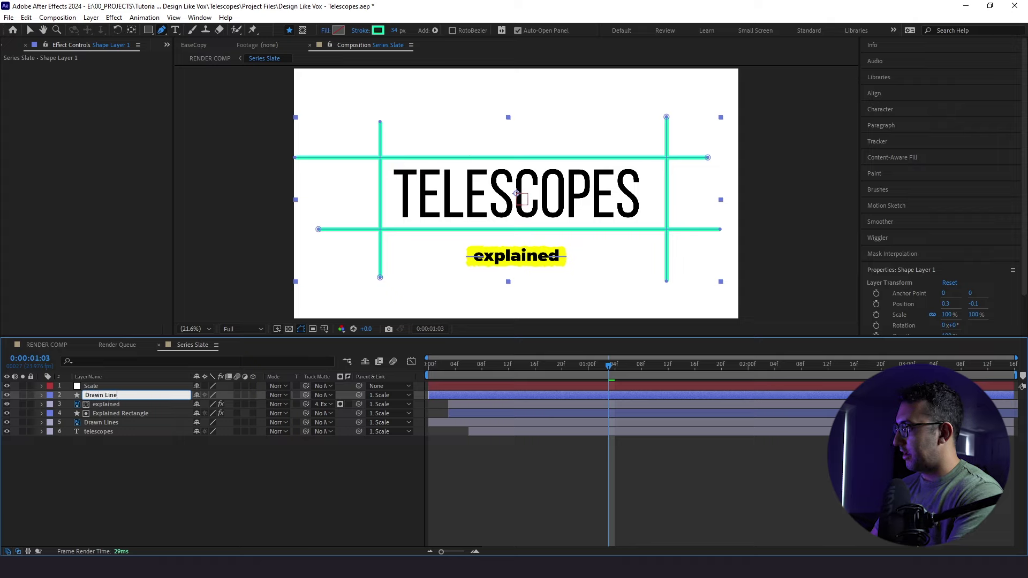
pyautogui.press('Return')
pyautogui.click(123, 396)
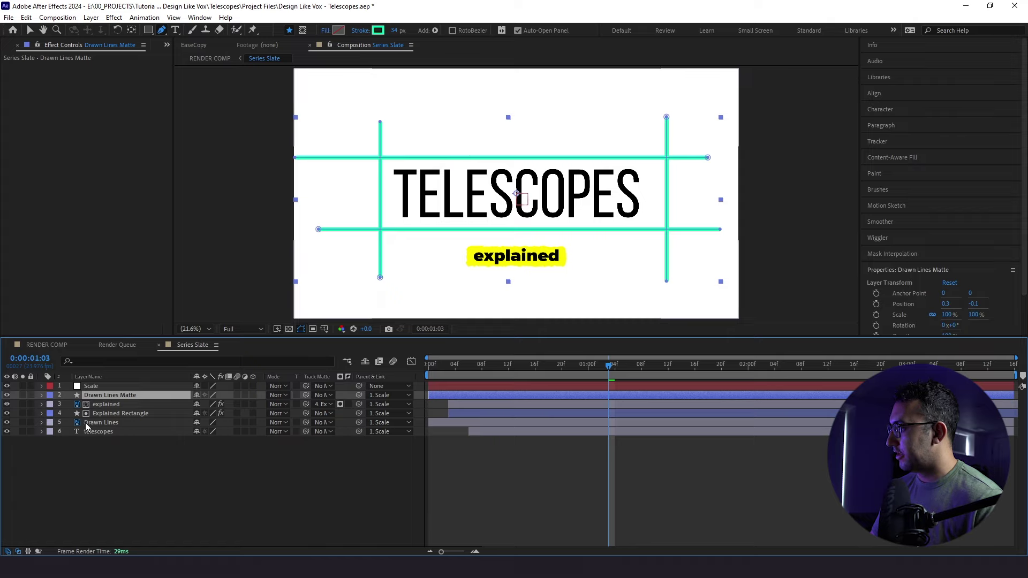
# Copy Trim Paths 1 from Explained Rectangle to Drawn Lines Matte, reveal its End keyframes and preview the line reveal
pyautogui.click(42, 413)
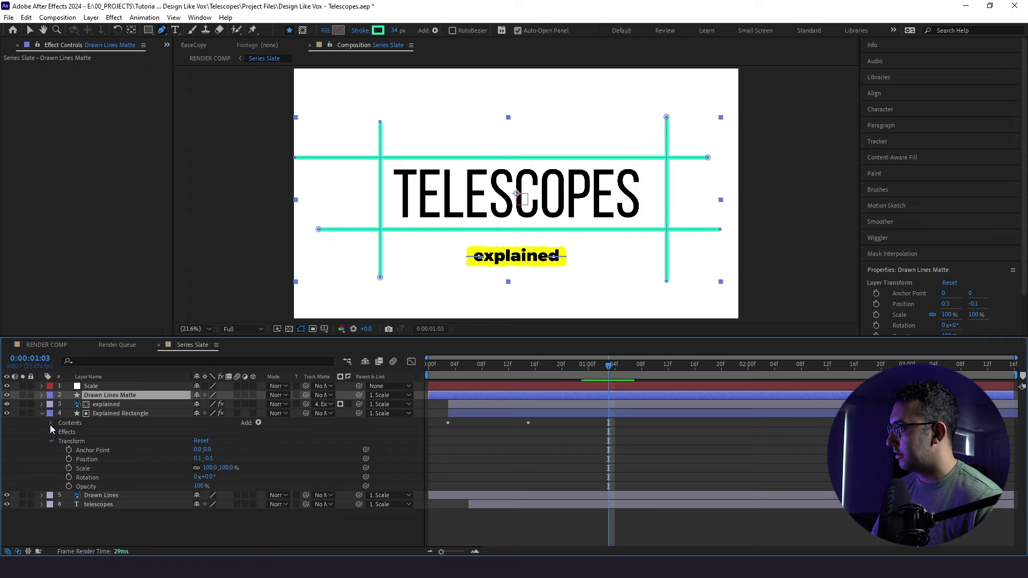
pyautogui.click(51, 432)
pyautogui.click(52, 432)
pyautogui.click(50, 423)
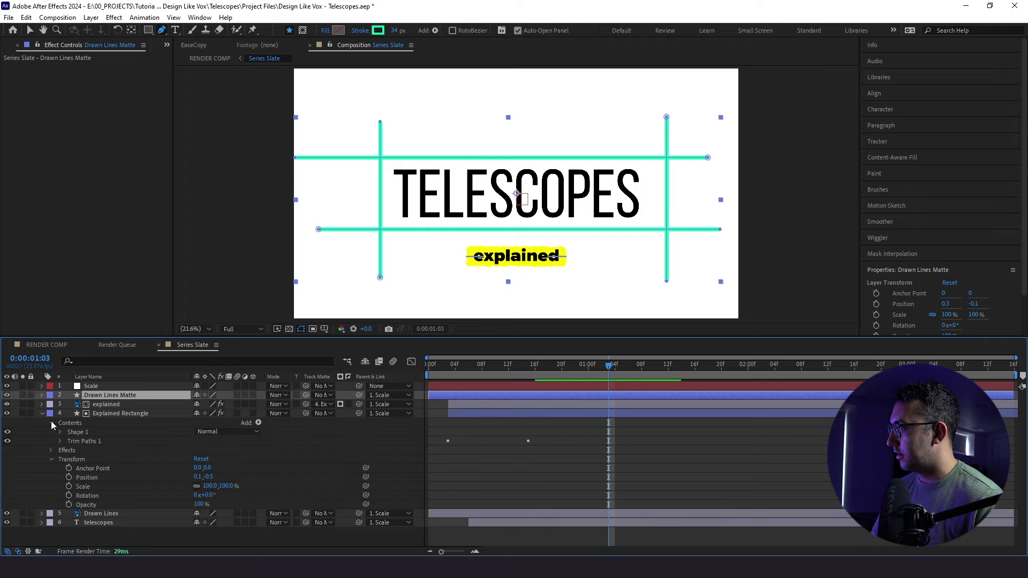
pyautogui.click(236, 411)
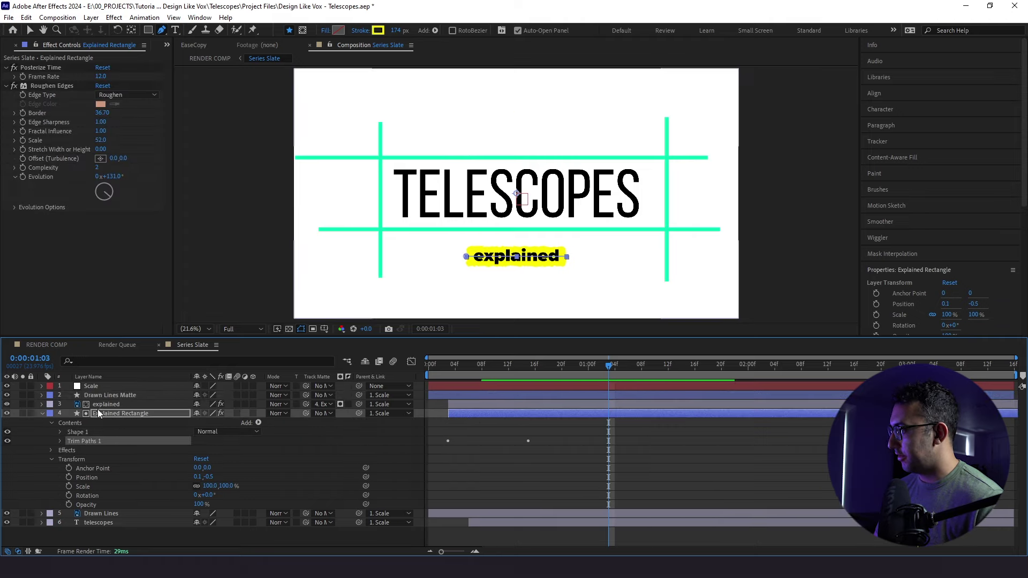
pyautogui.click(98, 394)
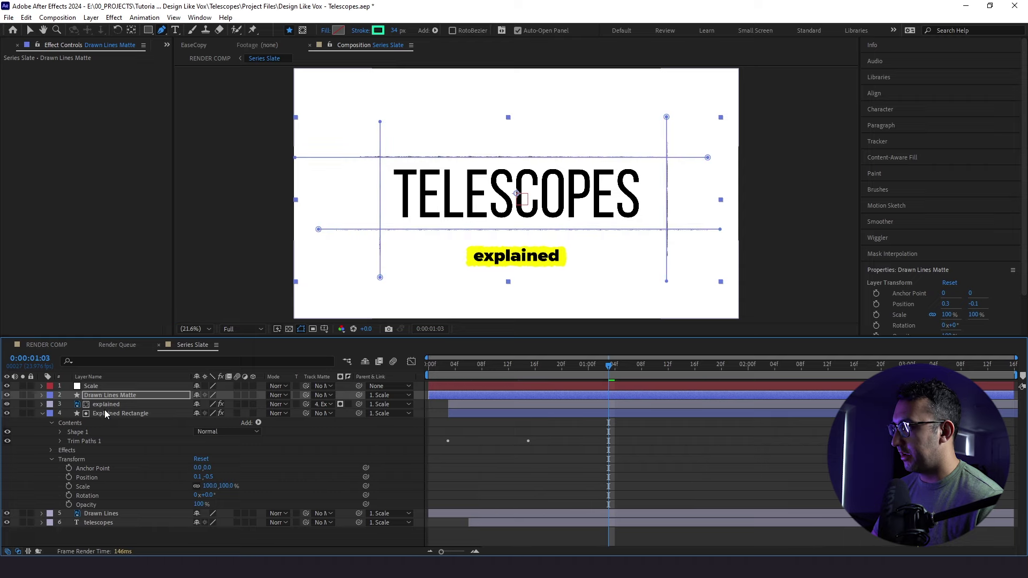
pyautogui.press('u')
pyautogui.press('space')
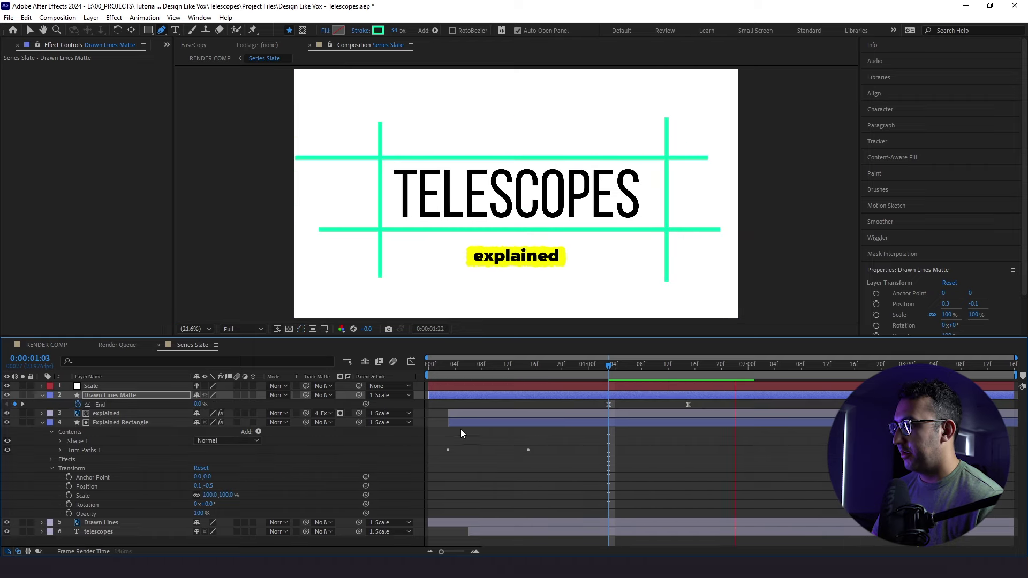
pyautogui.press('space')
pyautogui.press('space')
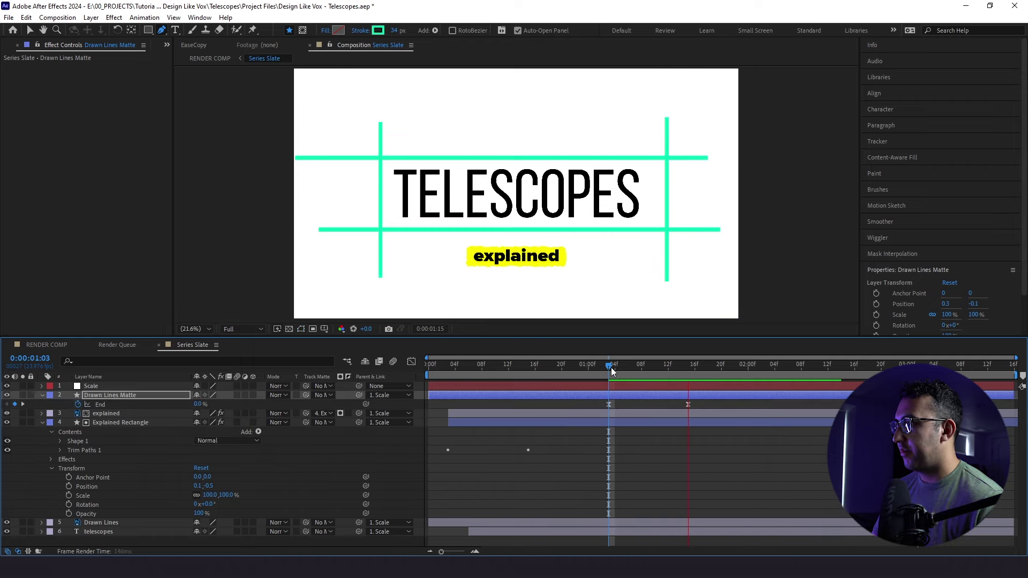
# Move the End keyframes of Drawn Lines Matte to 0:00:00:11 and 0:00:01:03 and play back the line reveal
pyautogui.click(612, 368)
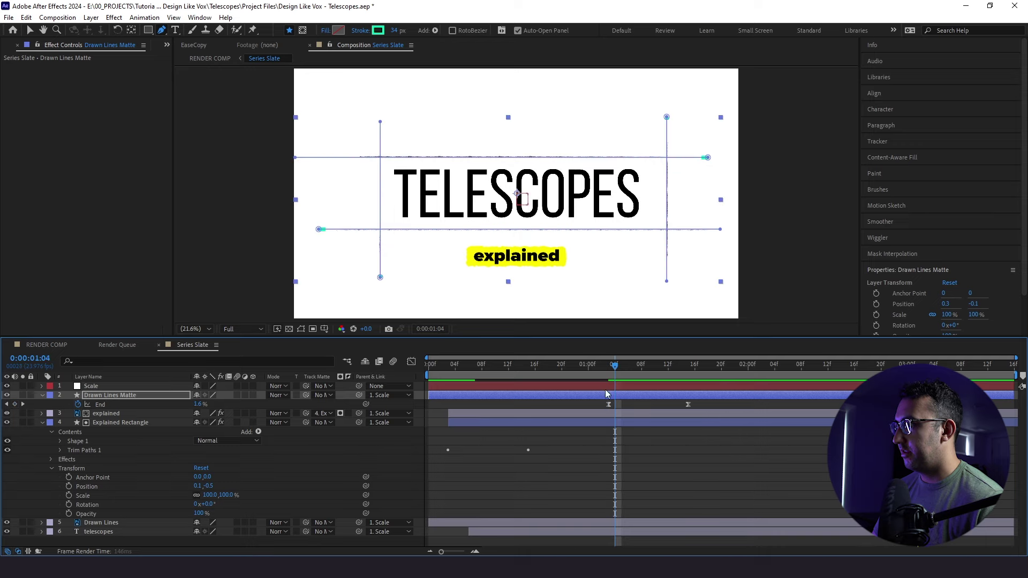
pyautogui.moveTo(562, 394)
pyautogui.mouseDown()
pyautogui.moveTo(487, 400)
pyautogui.moveTo(441, 381)
pyautogui.moveTo(481, 380)
pyautogui.moveTo(606, 414)
pyautogui.mouseUp()
pyautogui.click(600, 401)
pyautogui.click(475, 376)
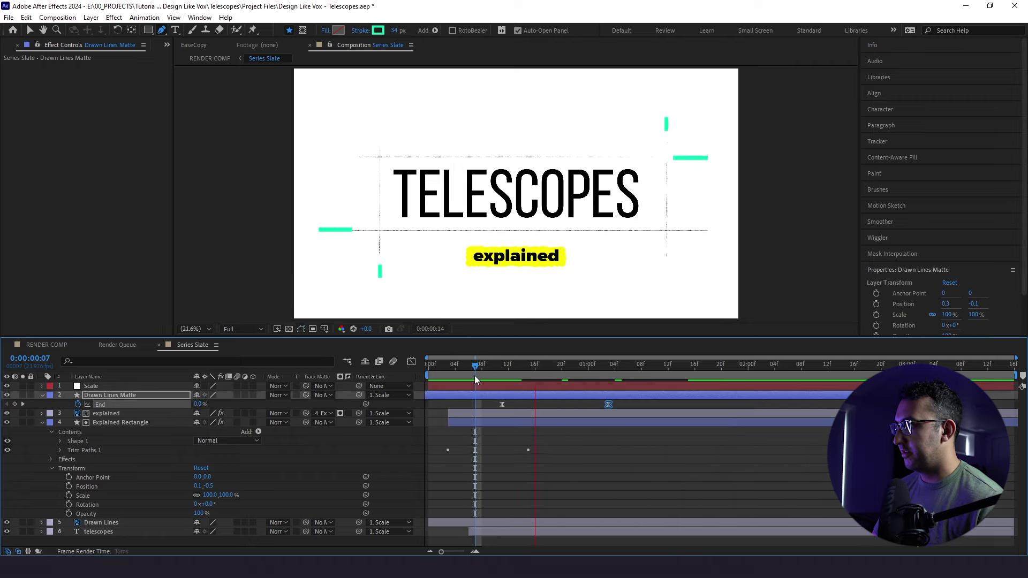
# Move Drawn Lines Matte directly above Drawn Lines, set it as that layer's track matte and preview the line reveal
pyautogui.click(628, 365)
pyautogui.click(42, 395)
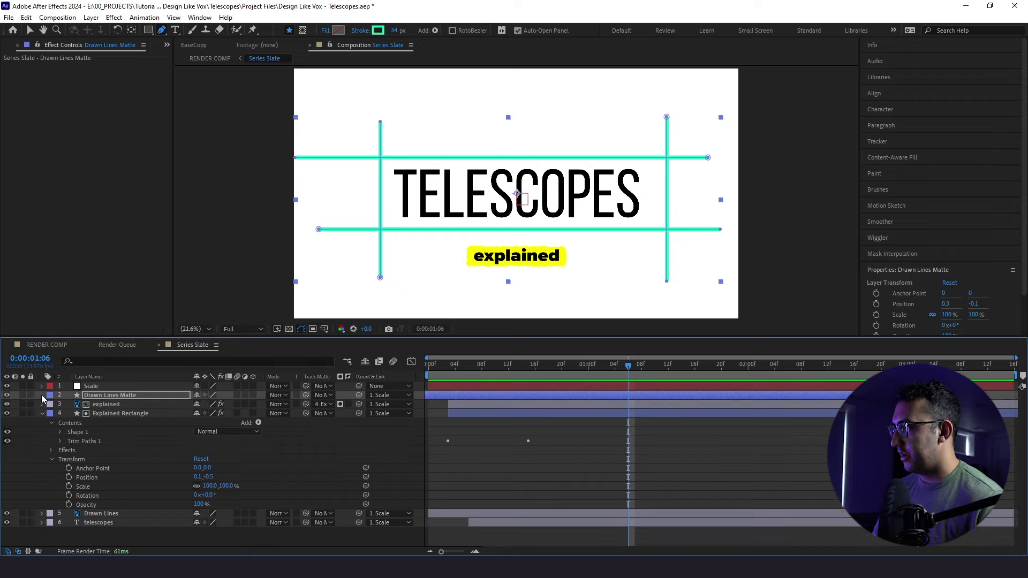
pyautogui.click(41, 414)
pyautogui.moveTo(97, 396)
pyautogui.mouseDown()
pyautogui.moveTo(110, 429)
pyautogui.moveTo(110, 419)
pyautogui.mouseUp()
pyautogui.click(111, 423)
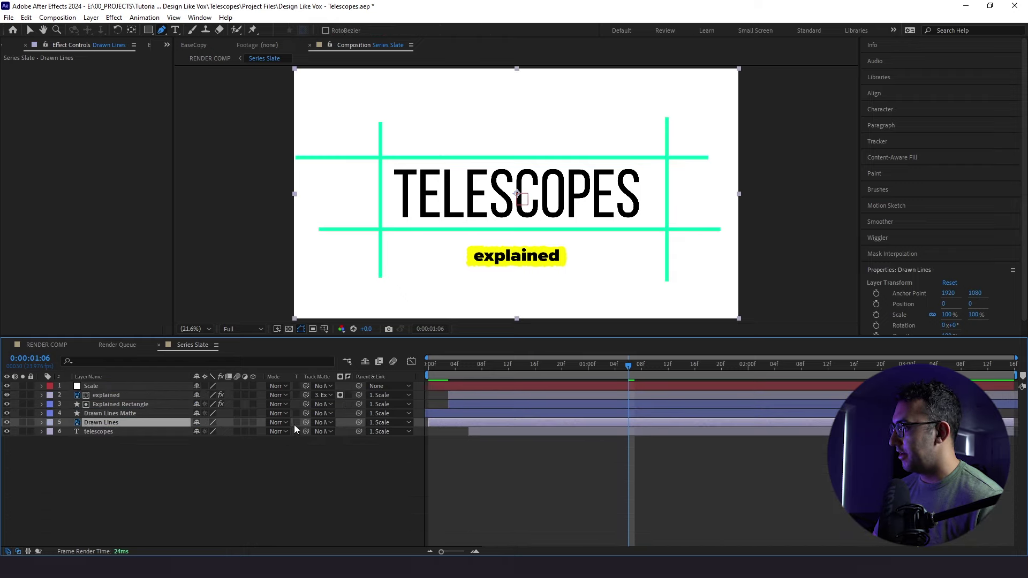
pyautogui.moveTo(306, 423)
pyautogui.mouseDown()
pyautogui.moveTo(129, 422)
pyautogui.moveTo(123, 413)
pyautogui.mouseUp()
pyautogui.moveTo(544, 376); pyautogui.dragTo(422, 391)
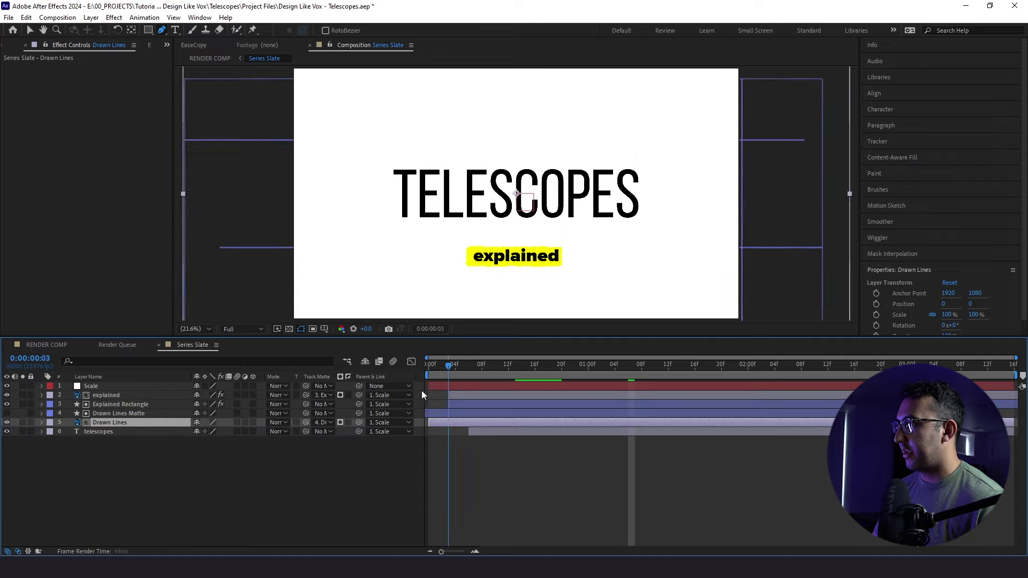
pyautogui.press('space')
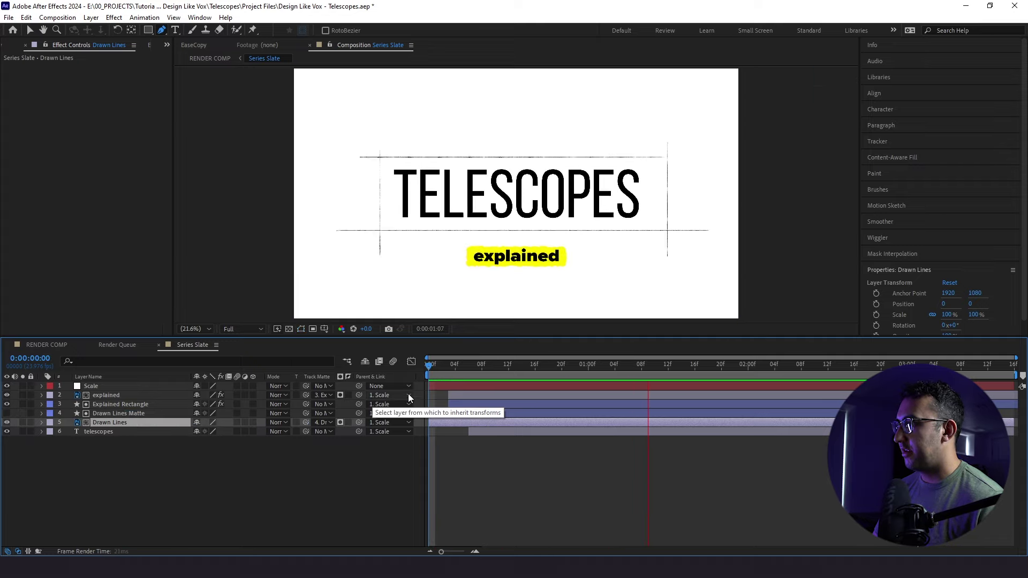
pyautogui.click(232, 320)
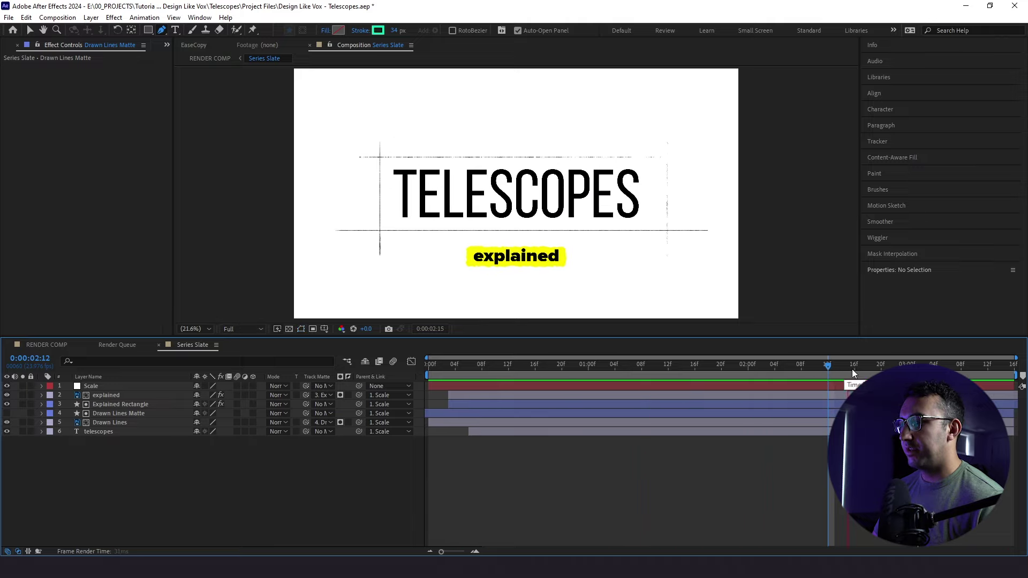
# Add a Scale keyframe to the Scale null at 0:00:03:00 and set Scale to 50% at 0:00:03:12
pyautogui.click(868, 367)
pyautogui.moveTo(878, 371); pyautogui.dragTo(908, 378)
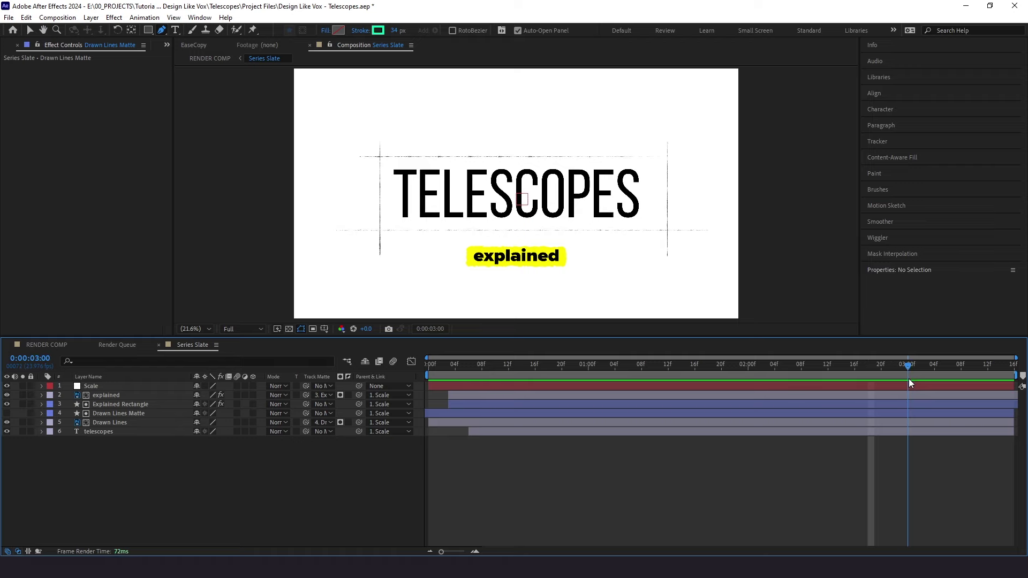
pyautogui.click(908, 386)
pyautogui.press('s')
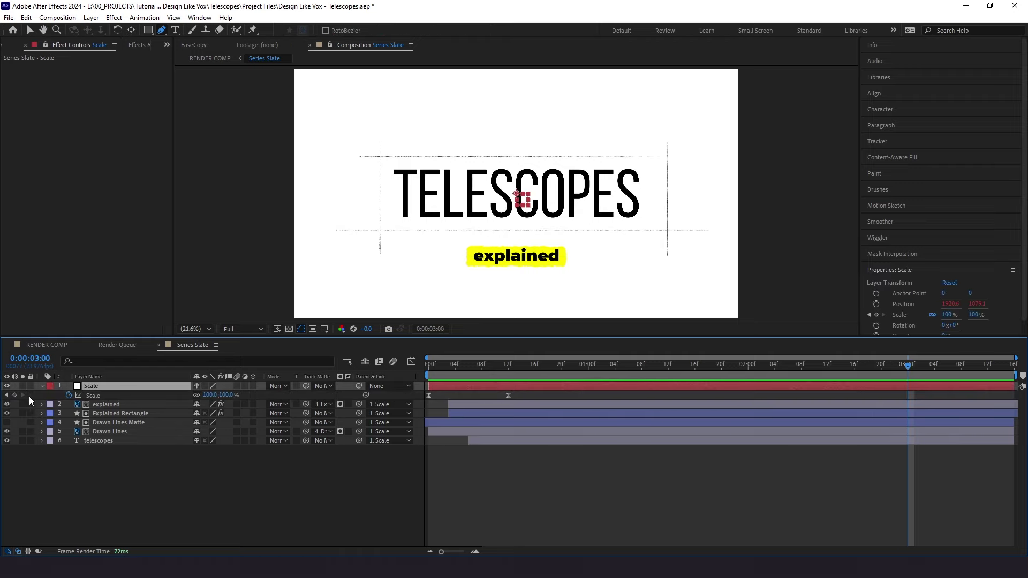
pyautogui.click(15, 394)
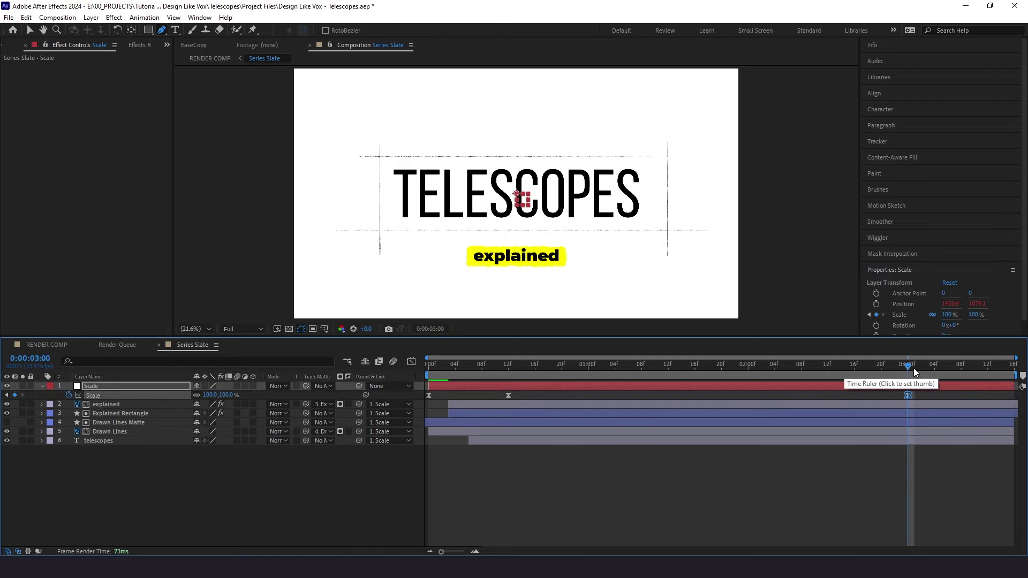
pyautogui.moveTo(928, 375); pyautogui.dragTo(989, 384)
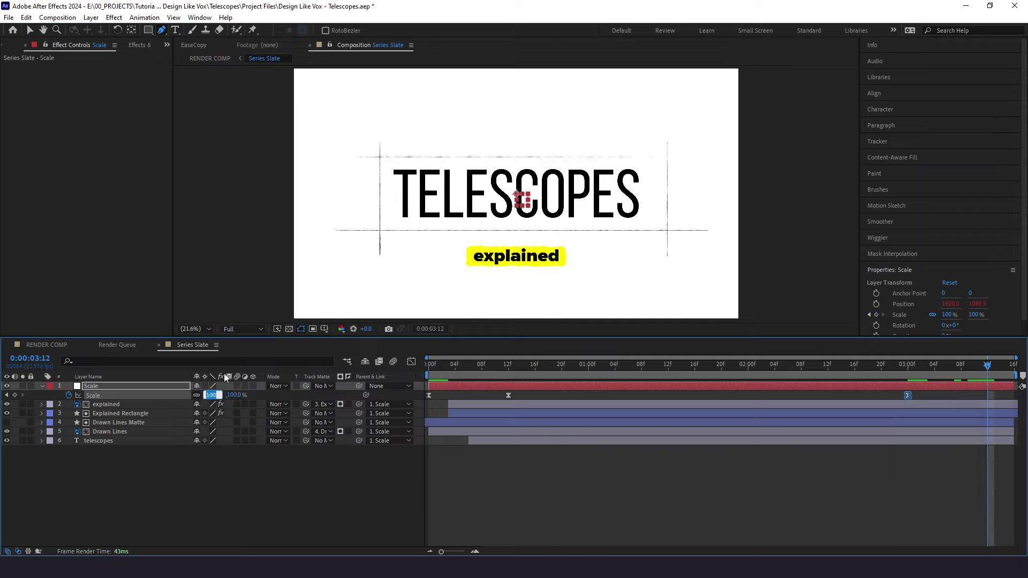
pyautogui.press('Return')
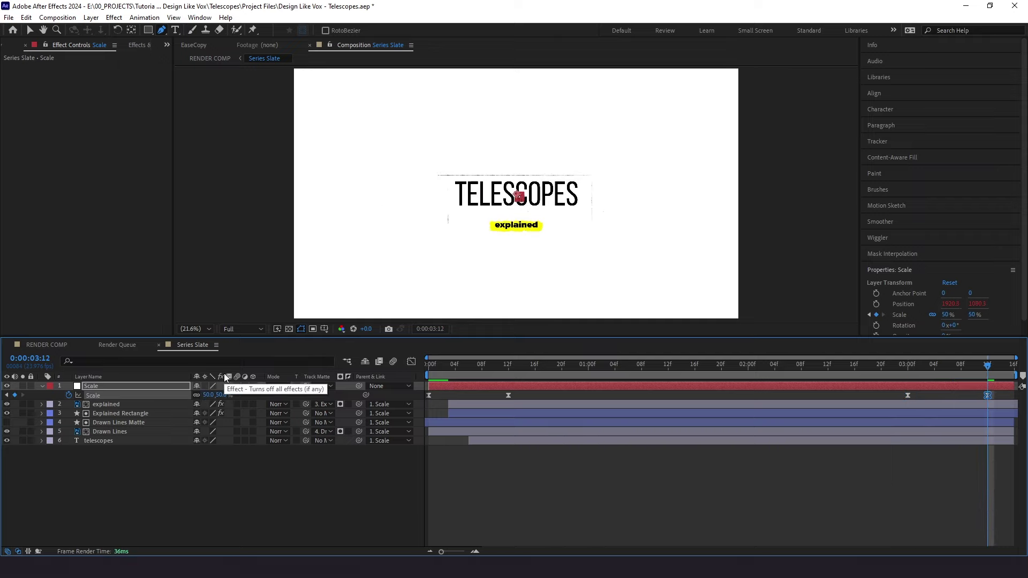
# Select the Scale null's last two keyframes and ease them with the 0.88, 0.14, 0.12, 0.86 Flow curve
pyautogui.moveTo(946, 494); pyautogui.dragTo(900, 390)
pyautogui.click(166, 46)
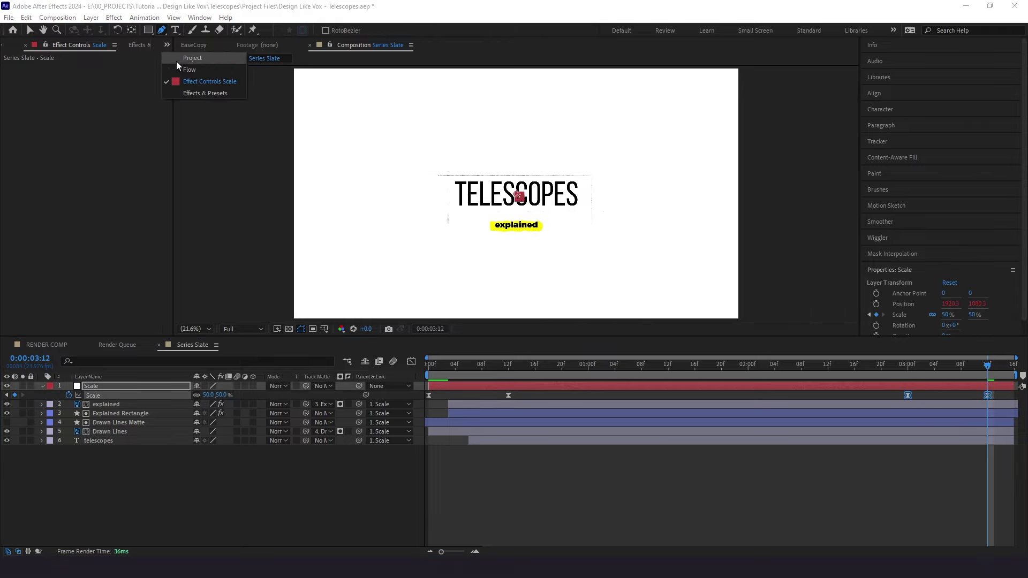
pyautogui.click(193, 81)
# Trim the ends of all five layers below the Scale null to 0:00:03:06 and play back the Series Slate
pyautogui.click(914, 366)
pyautogui.moveTo(914, 366); pyautogui.dragTo(945, 375)
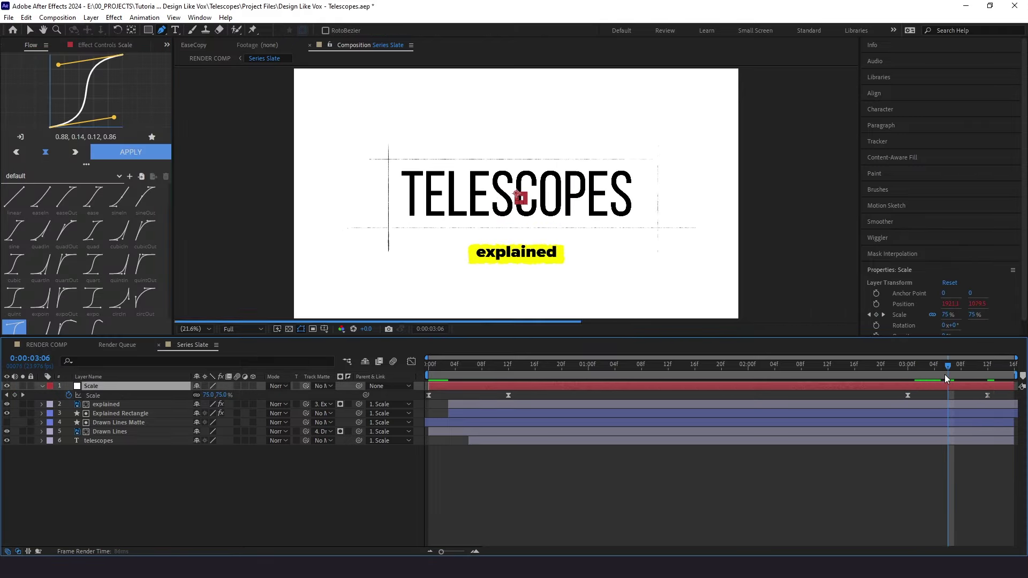
pyautogui.click(952, 404)
pyautogui.keyDown('shift'); pyautogui.click(956, 438); pyautogui.keyUp('shift')
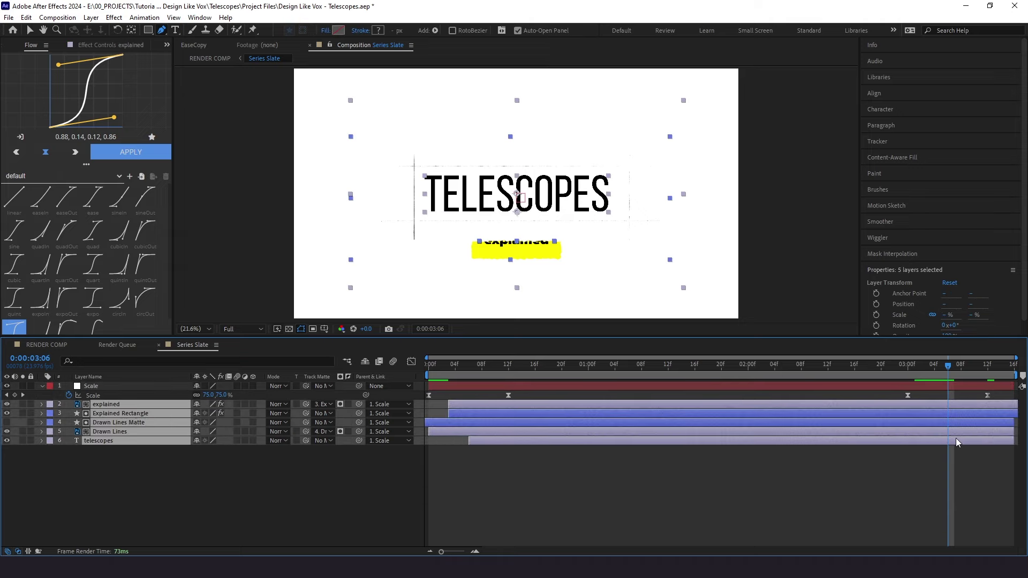
pyautogui.hotkey('alt', ']')
pyautogui.press('Home')
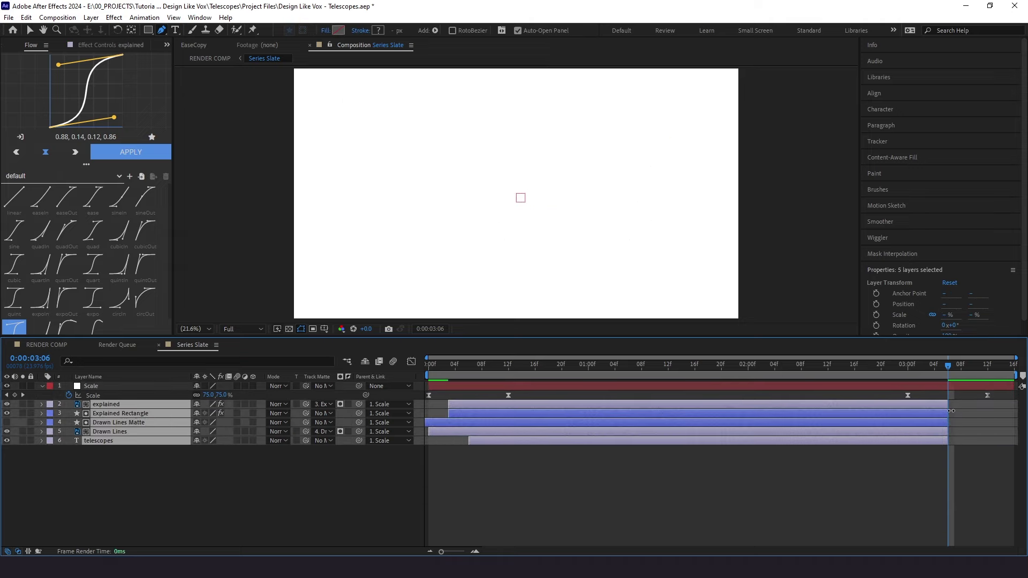
pyautogui.press('space')
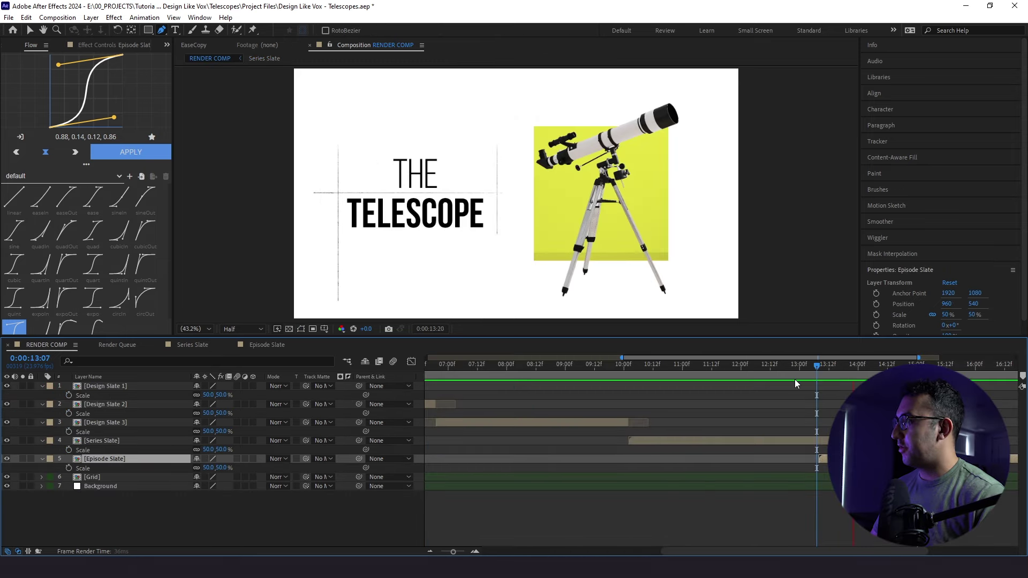
# Open the Episode Slate composition from the render comp and add a null object named Scale
pyautogui.press('space')
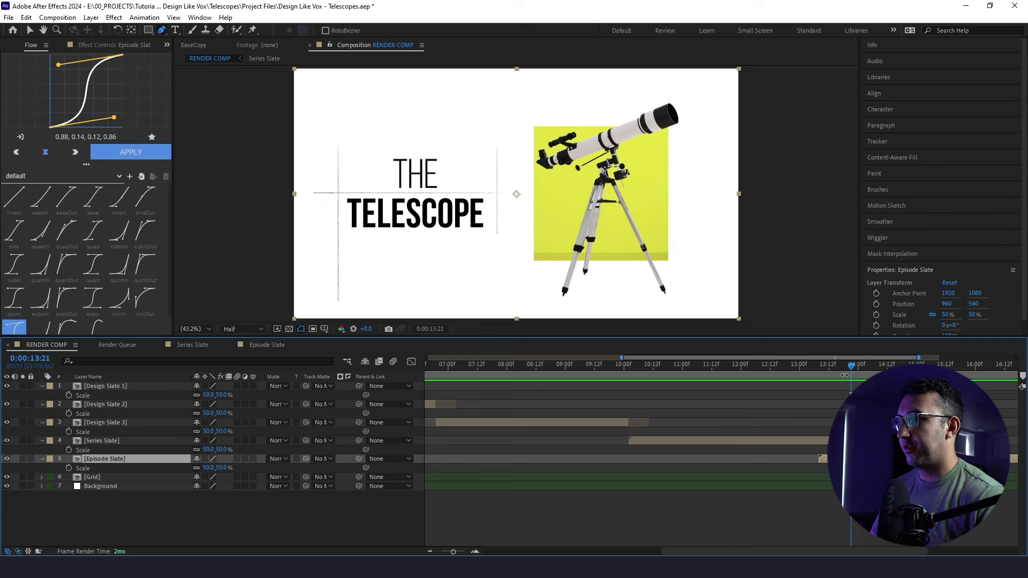
pyautogui.doubleClick(99, 461)
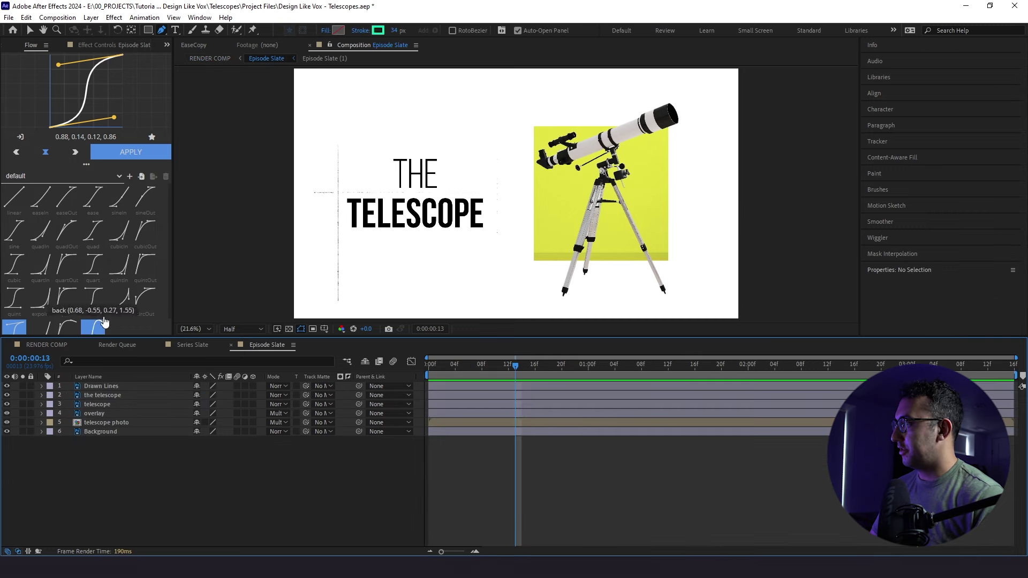
pyautogui.click(91, 17)
pyautogui.moveTo(106, 32)
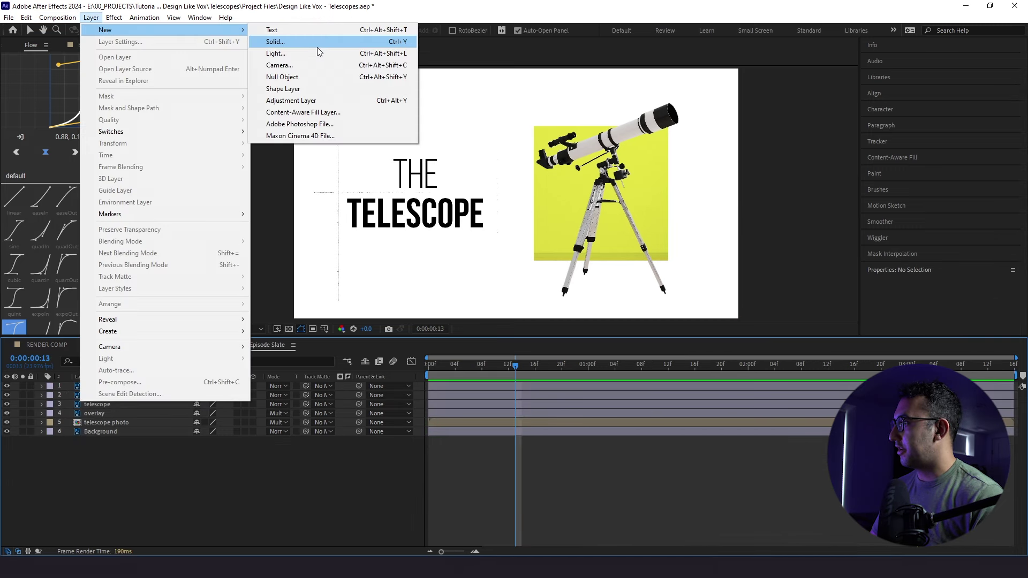
pyautogui.click(297, 77)
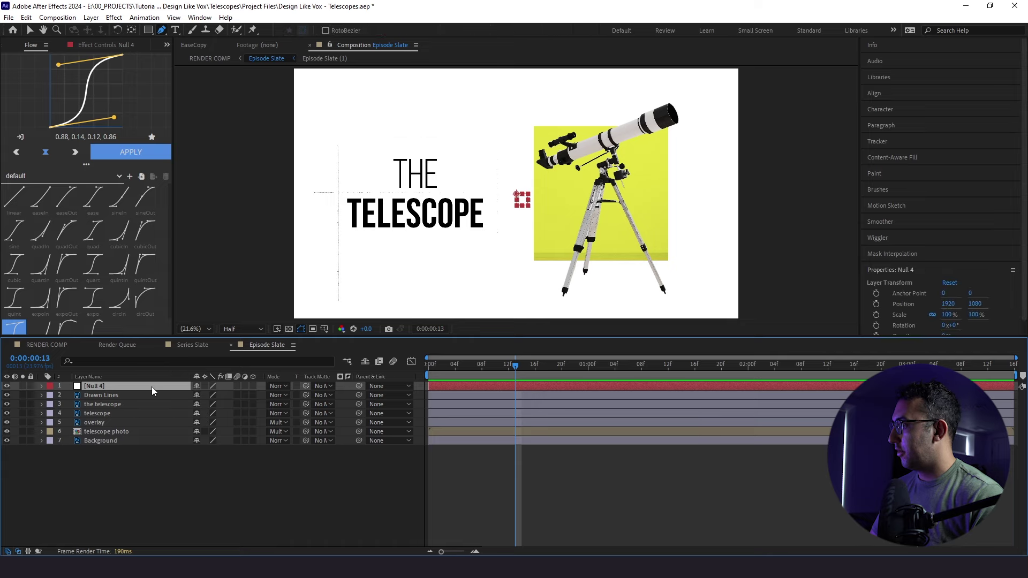
pyautogui.press('Return')
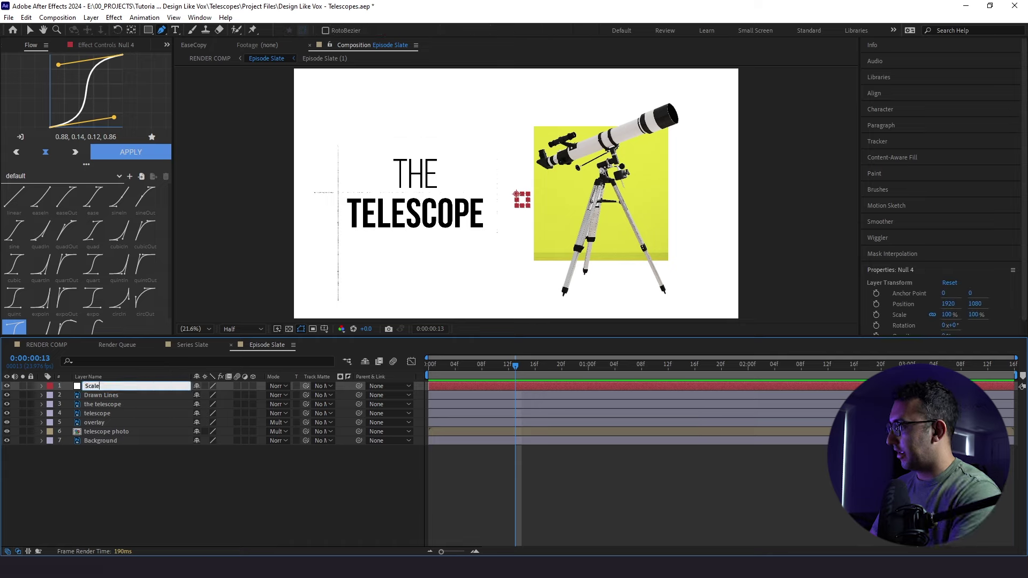
pyautogui.write('Scale')
pyautogui.press('Return')
# Parent all layers from Drawn Lines through Background to the Scale null
pyautogui.click(101, 395)
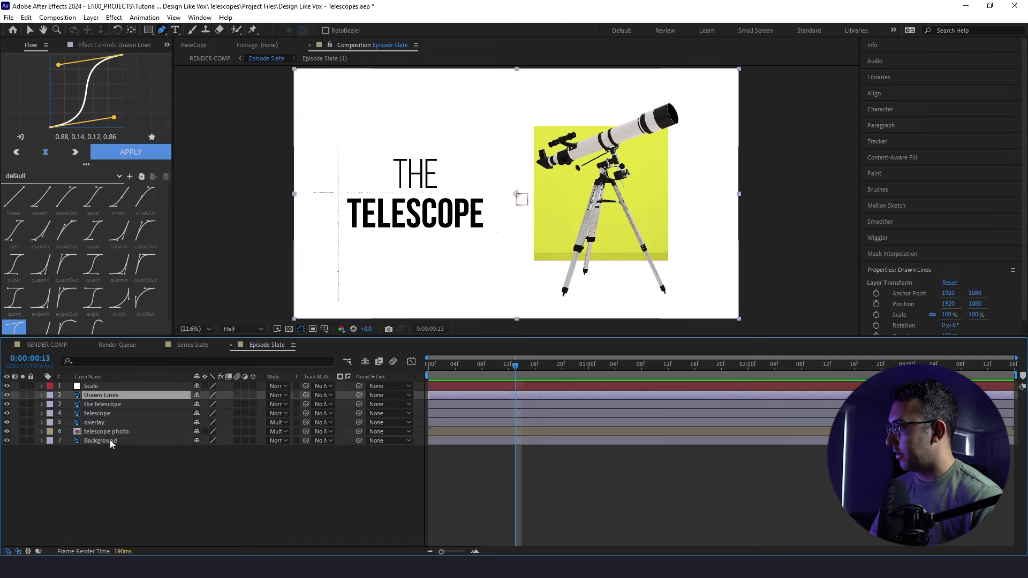
pyautogui.keyDown('shift'); pyautogui.click(111, 441); pyautogui.keyUp('shift')
pyautogui.moveTo(358, 397); pyautogui.dragTo(102, 386)
pyautogui.click(183, 478)
# Keyframe the Scale null's Scale from 200% at 0:00:00:00 to 100% at 0:00:00:12 and scrub through the scale-down
pyautogui.press('Home')
pyautogui.click(91, 386)
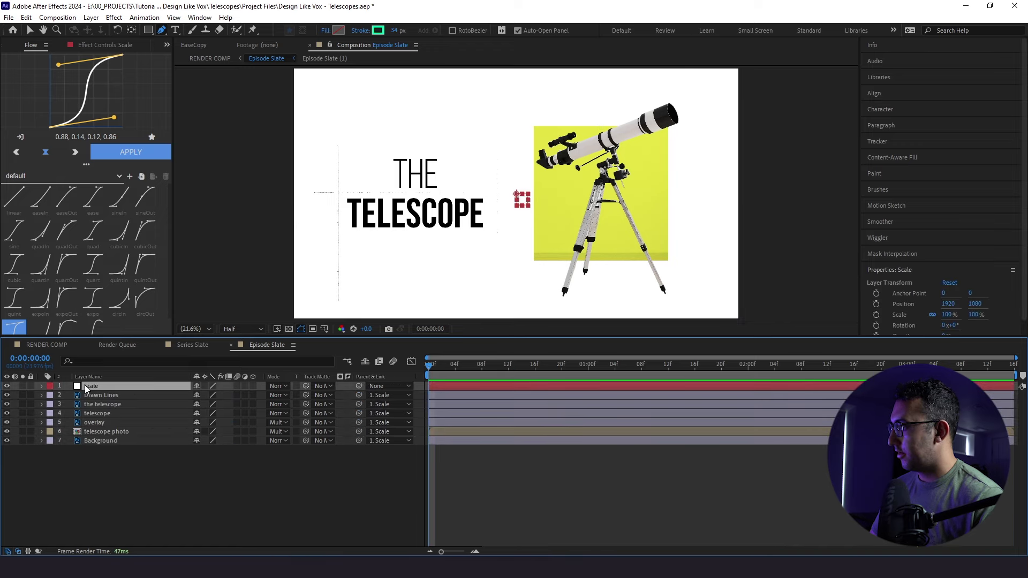
pyautogui.press('s')
pyautogui.click(68, 395)
pyautogui.press('pagedown')
pyautogui.press('pagedown')
pyautogui.press('pagedown')
pyautogui.press('pagedown')
pyautogui.press('pagedown')
pyautogui.press('pagedown')
pyautogui.press('pagedown')
pyautogui.press('pagedown')
pyautogui.press('pagedown')
pyautogui.press('pagedown')
pyautogui.press('pagedown')
pyautogui.press('pagedown')
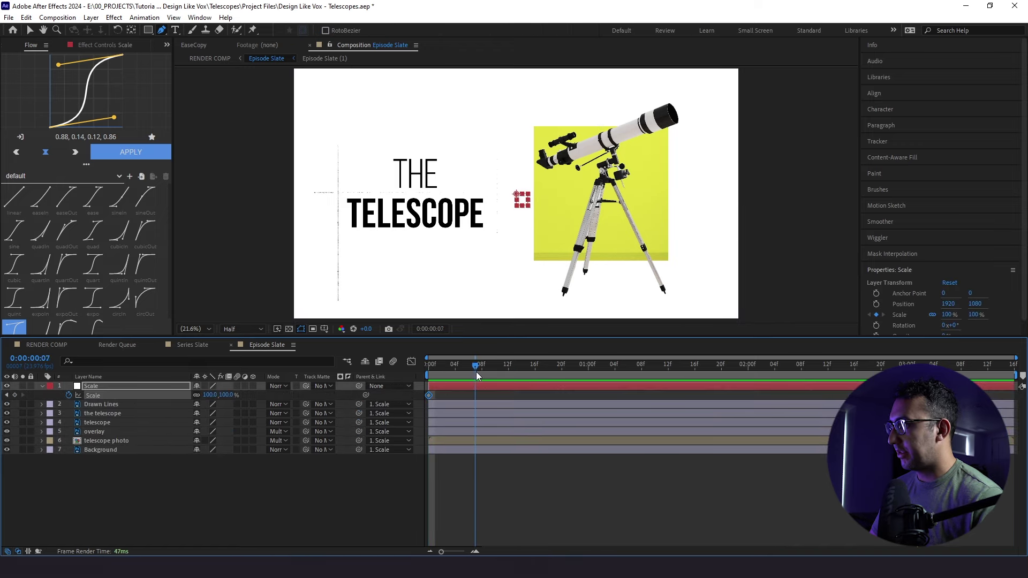
pyautogui.click(6, 395)
pyautogui.click(210, 395)
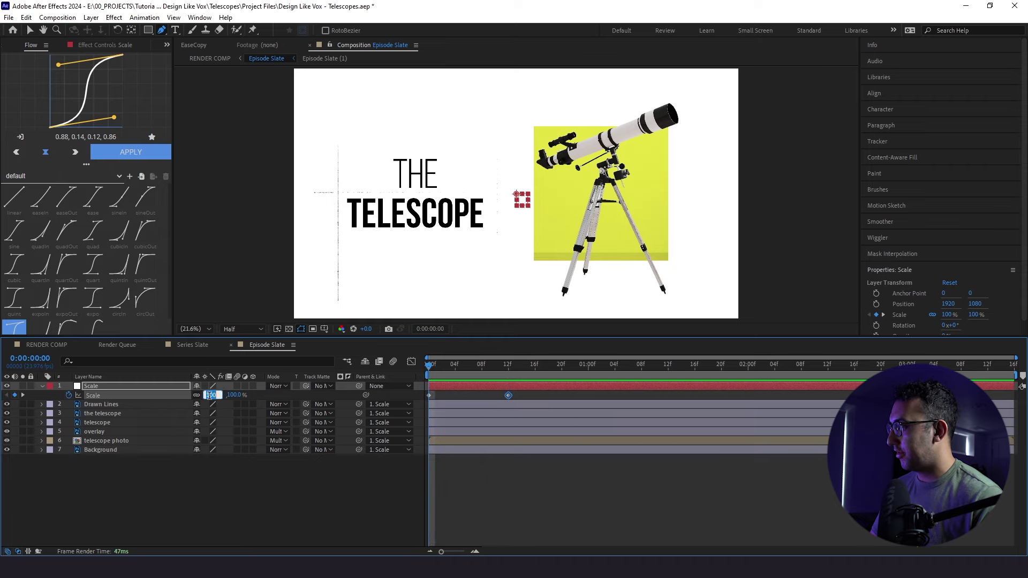
pyautogui.write('200')
pyautogui.press('Return')
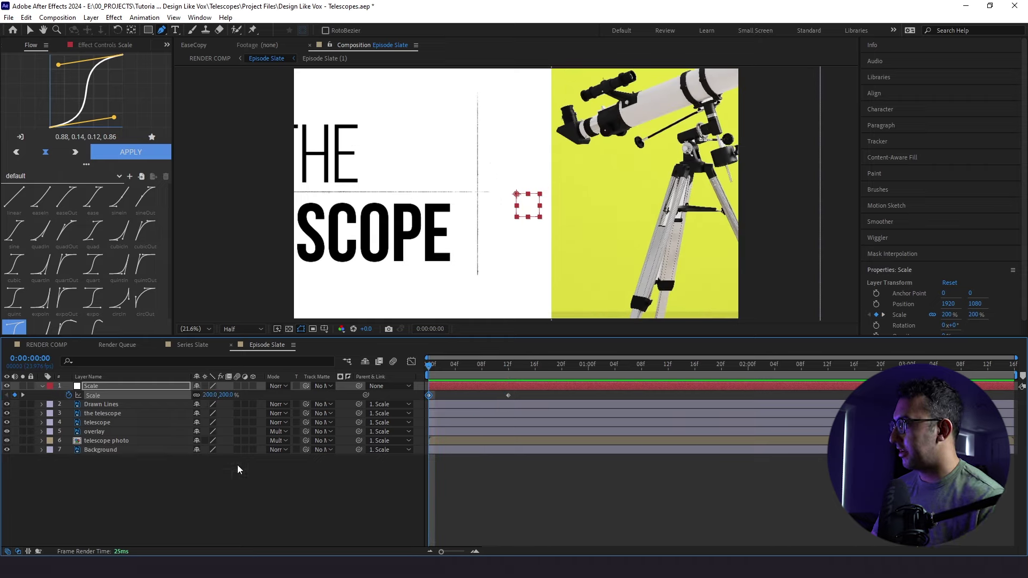
pyautogui.click(226, 485)
pyautogui.moveTo(443, 374); pyautogui.dragTo(508, 375)
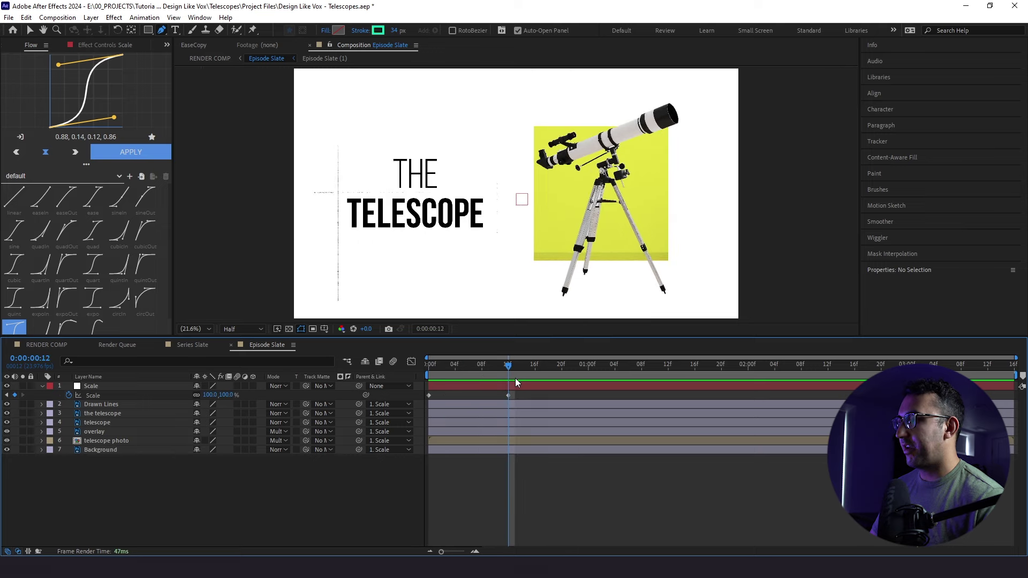
# Hide the telescope, overlay, telescope photo and Drawn Lines layers and preview the title's scale-down
pyautogui.click(7, 432)
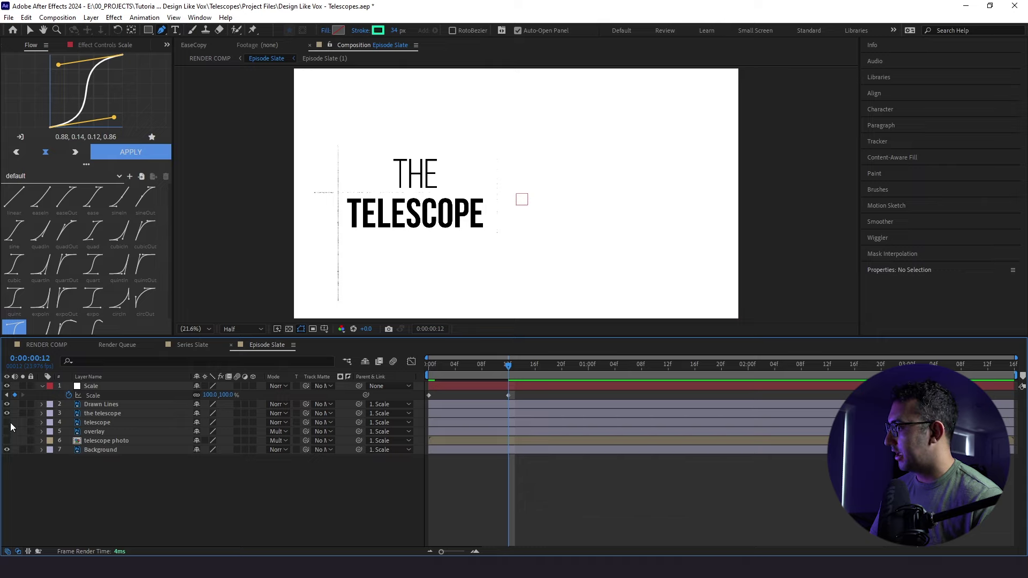
pyautogui.click(6, 406)
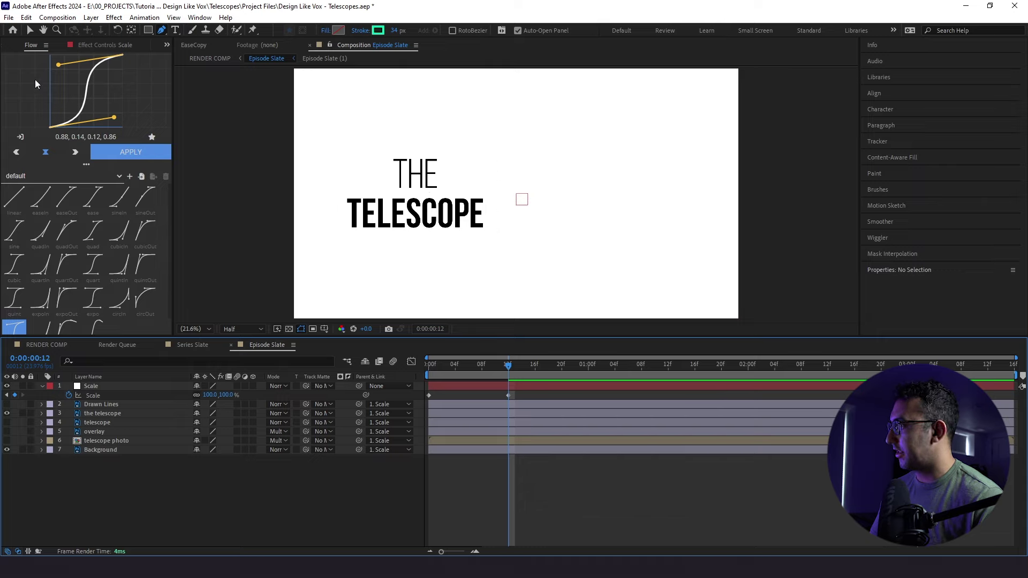
pyautogui.click(30, 32)
pyautogui.press('space')
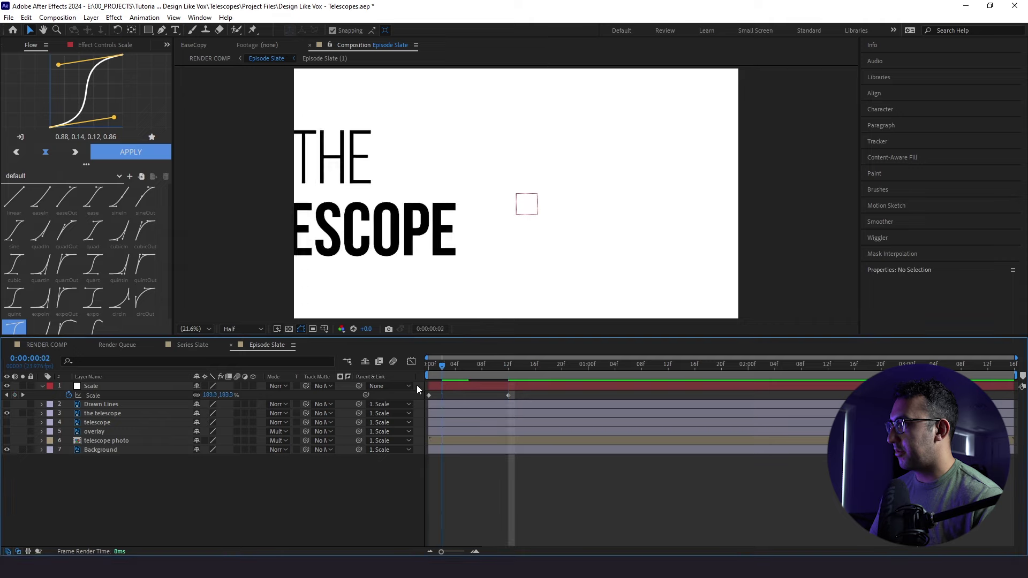
# Apply the 0.88, 0.14, 0.12, 0.86 Flow easing curve to both Scale keyframes of the Episode Slate null
pyautogui.moveTo(518, 394); pyautogui.dragTo(402, 387)
pyautogui.click(137, 157)
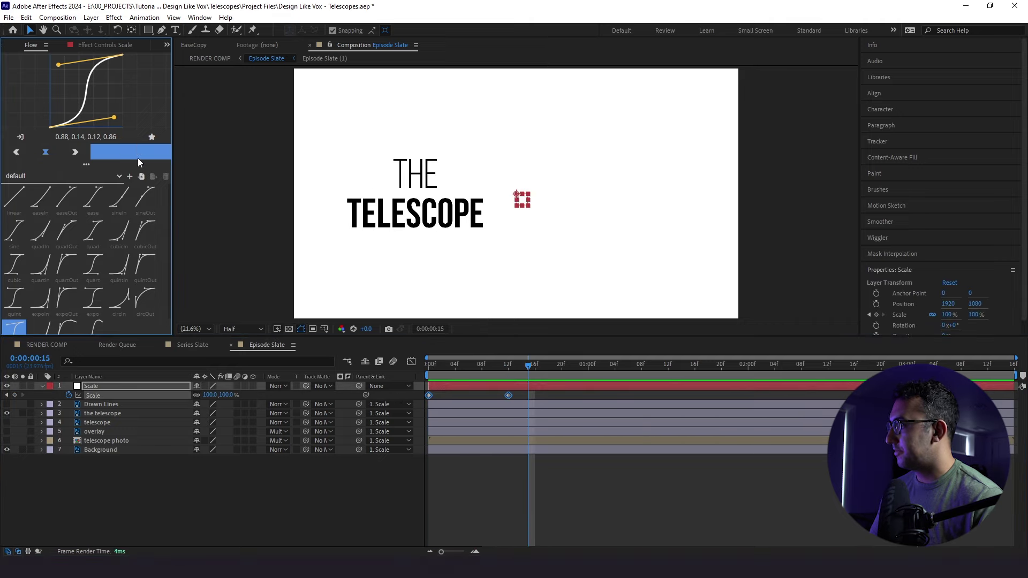
pyautogui.click(422, 361)
pyautogui.click(443, 366)
# Start the telescope title layer at 0:00:00:06, mask it with a rectangle around the word THE and play back the animation
pyautogui.click(487, 414)
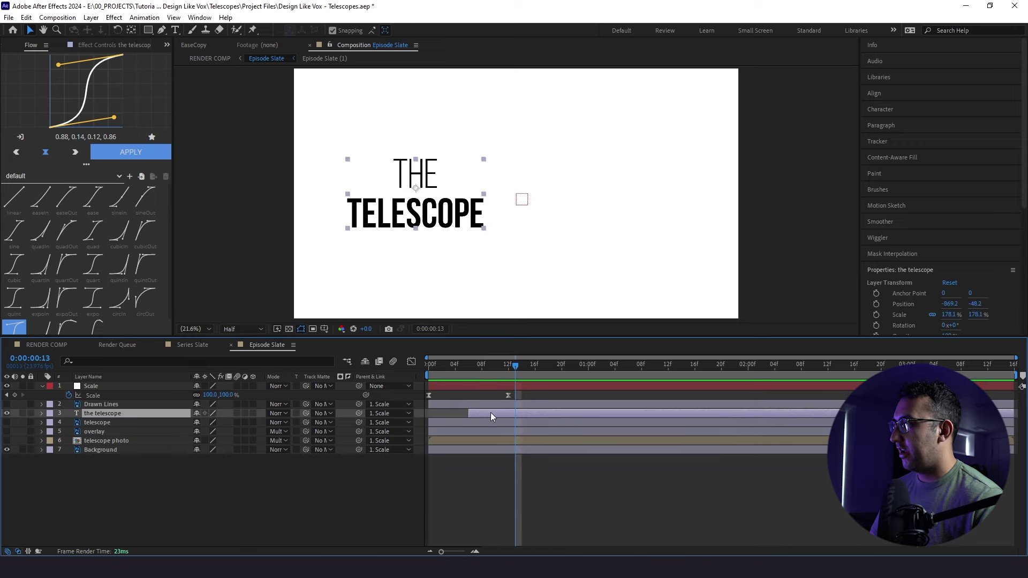
pyautogui.click(147, 30)
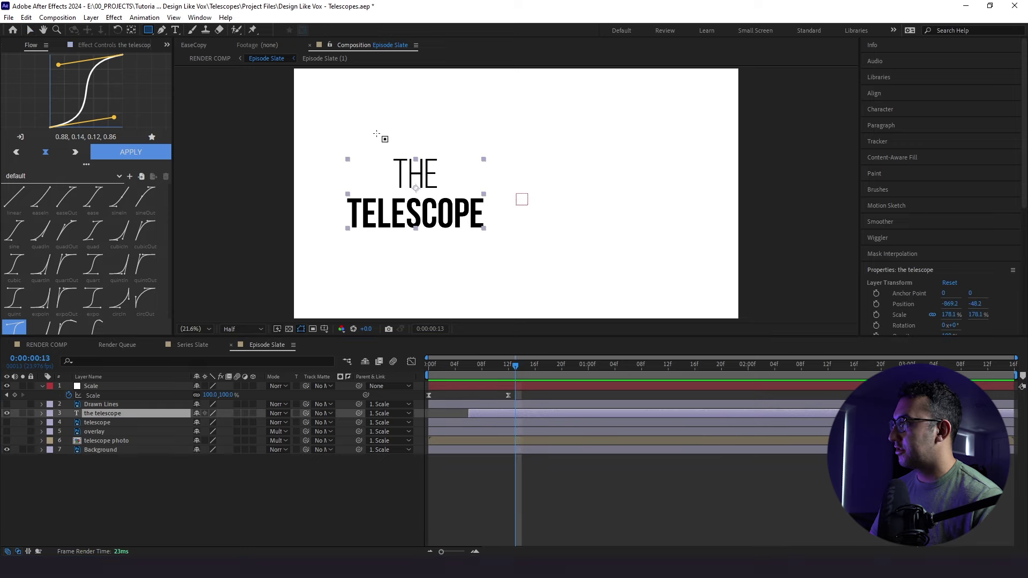
pyautogui.moveTo(330, 124); pyautogui.dragTo(473, 192)
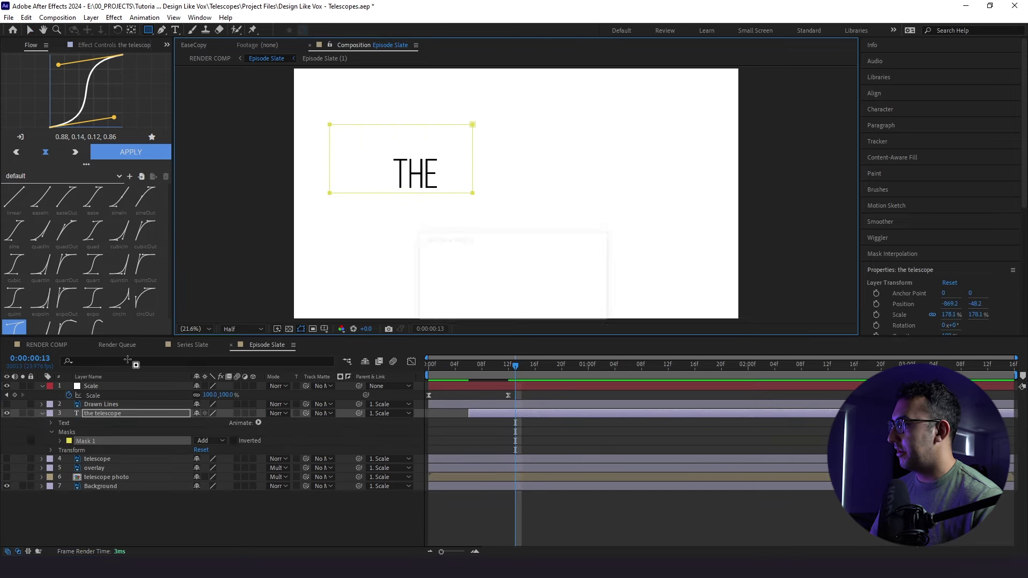
pyautogui.click(41, 414)
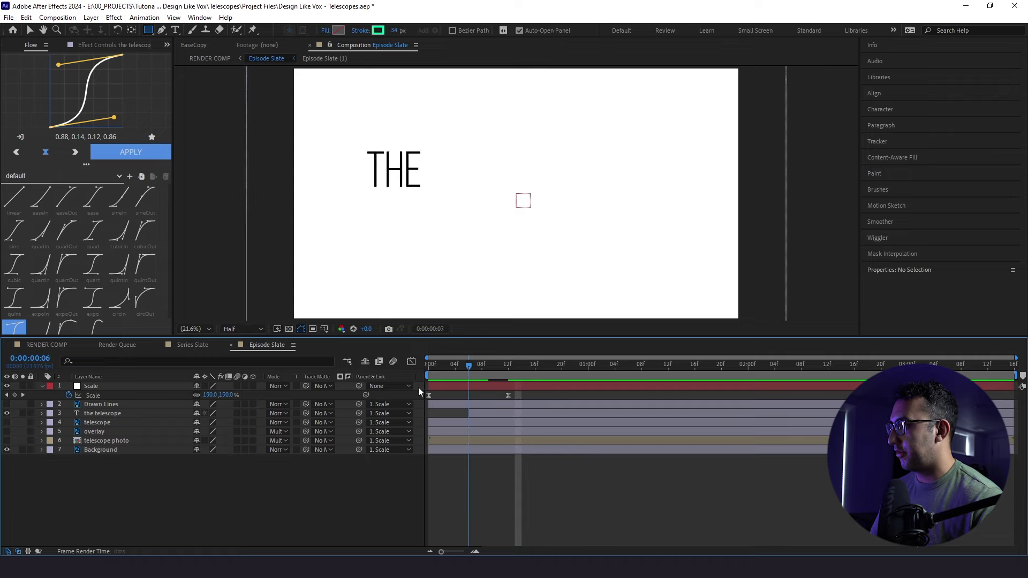
pyautogui.press('space')
pyautogui.click(436, 368)
pyautogui.press('space')
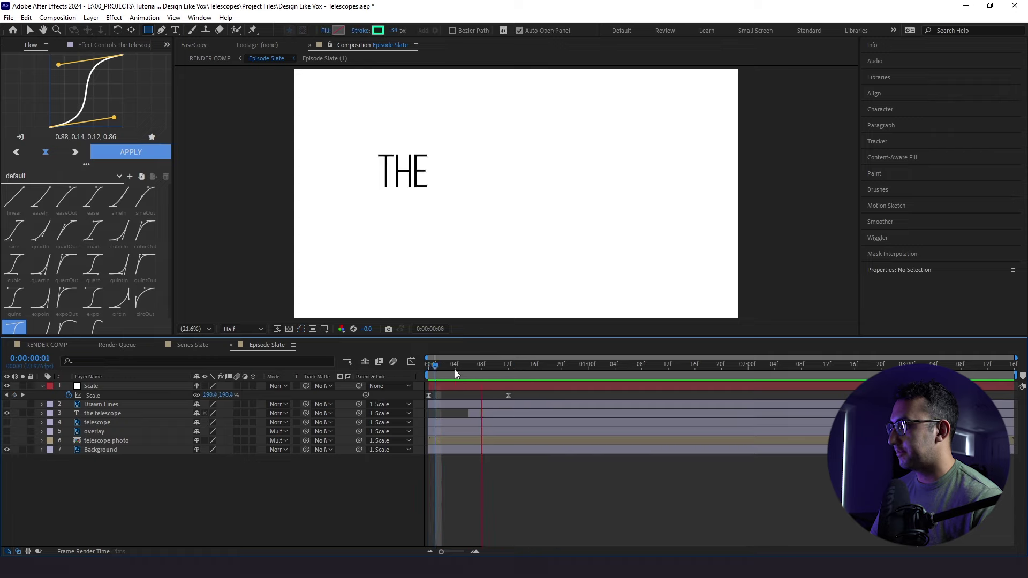
# Duplicate the telescope title layer and invert the duplicate's mask to reveal the word TELESCOPE
pyautogui.click(489, 415)
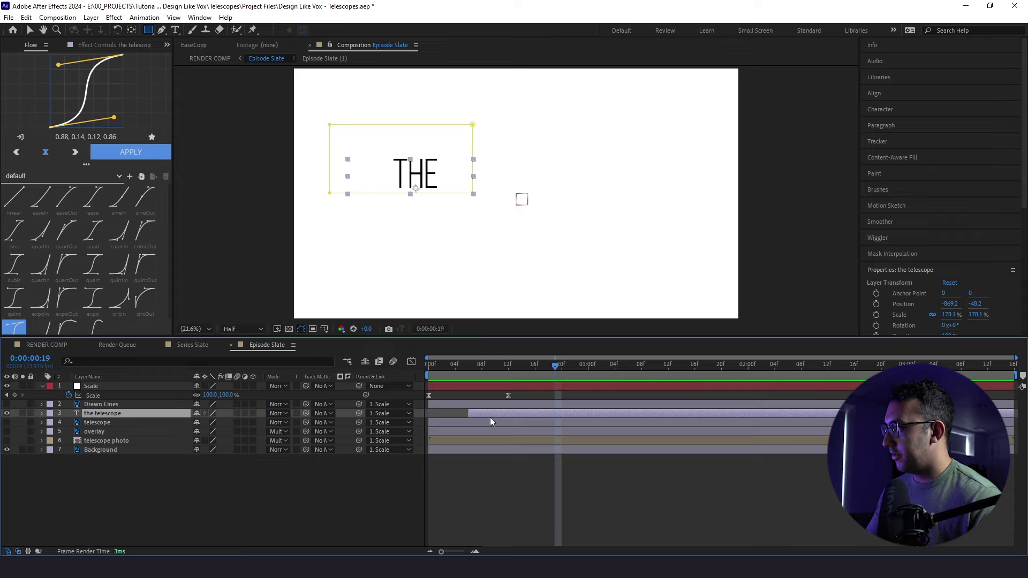
pyautogui.hotkey('ctrl', 'd')
pyautogui.press('m')
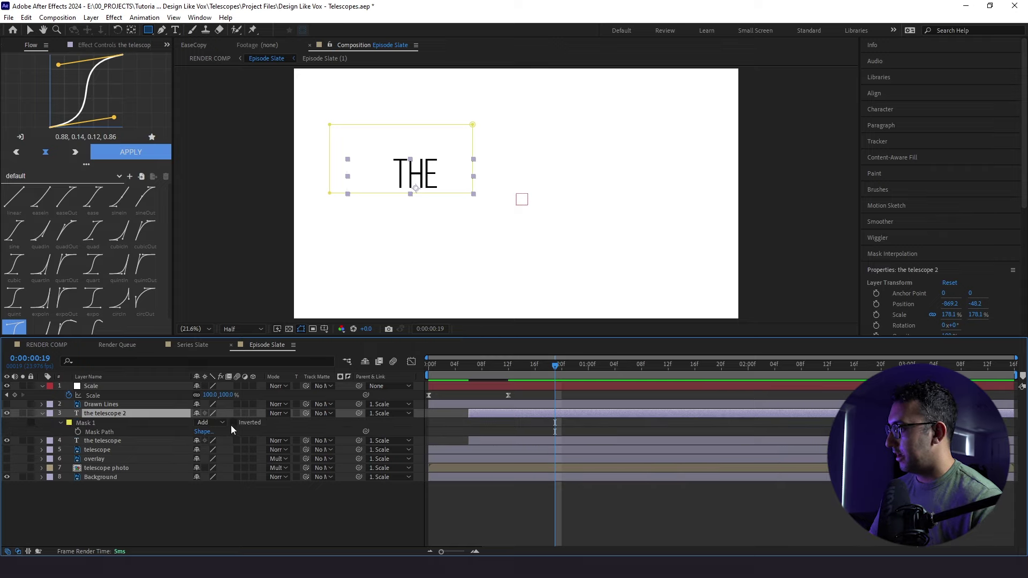
pyautogui.click(234, 423)
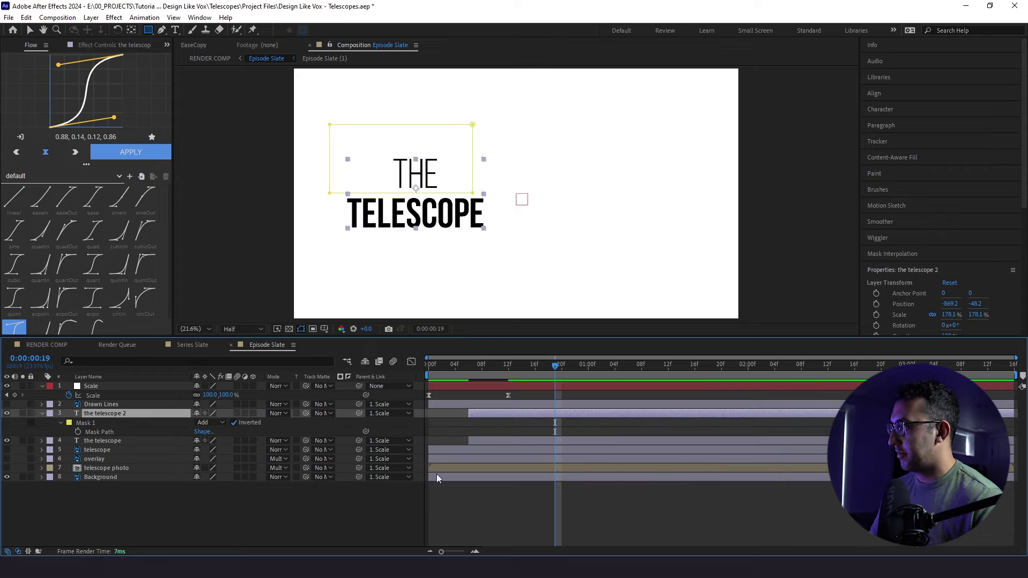
# Start the duplicated title layer at 0:00:00:08 and play back the staggered text
pyautogui.click(471, 368)
pyautogui.press('pagedown')
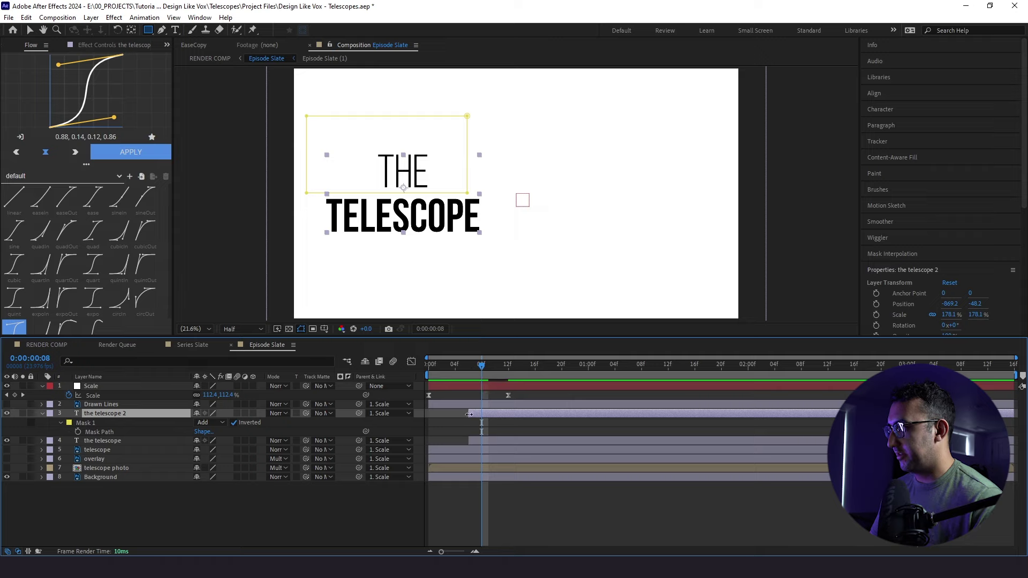
pyautogui.press('space')
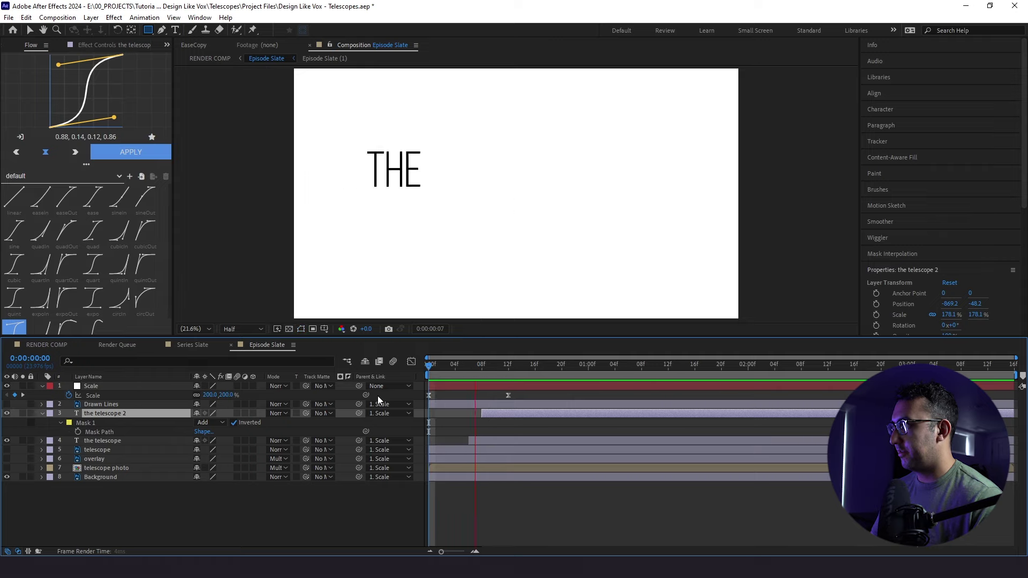
# Rename the two title text layers The and Telescope according to the word each one reveals
pyautogui.click(43, 413)
pyautogui.click(99, 423)
pyautogui.press('Return')
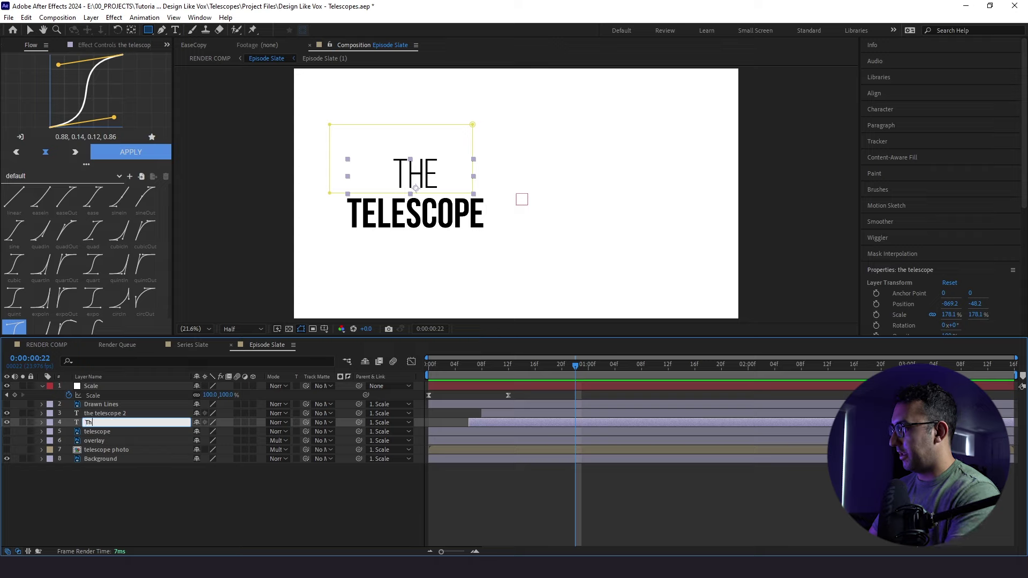
pyautogui.write('The')
pyautogui.click(103, 480)
pyautogui.click(101, 413)
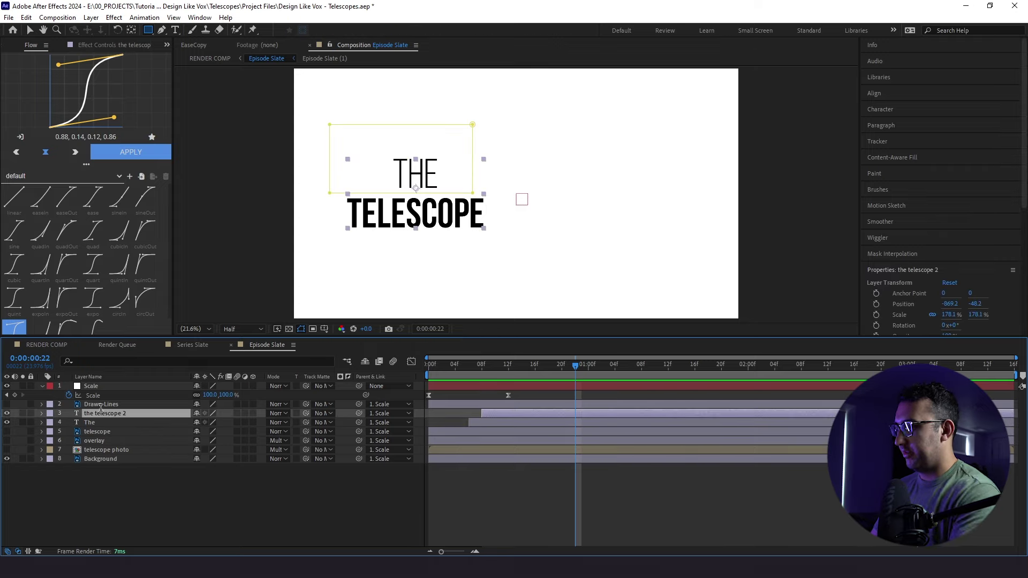
pyautogui.press('Return')
pyautogui.write('T')
pyautogui.press('Return')
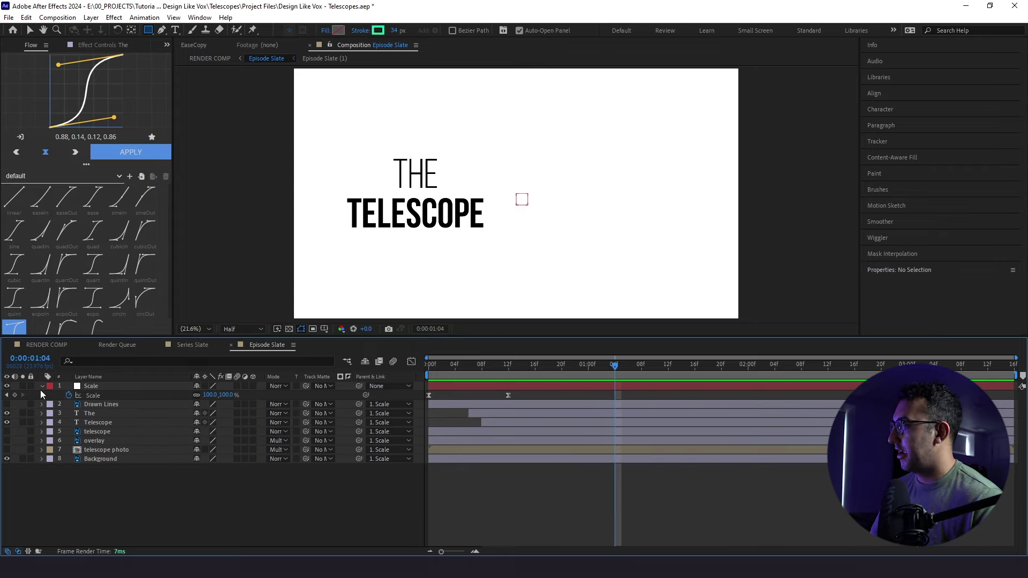
# Add the expression posterizeTime(6) wiggle(222,2) to the Scale null's Position
pyautogui.click(121, 390)
pyautogui.press('p')
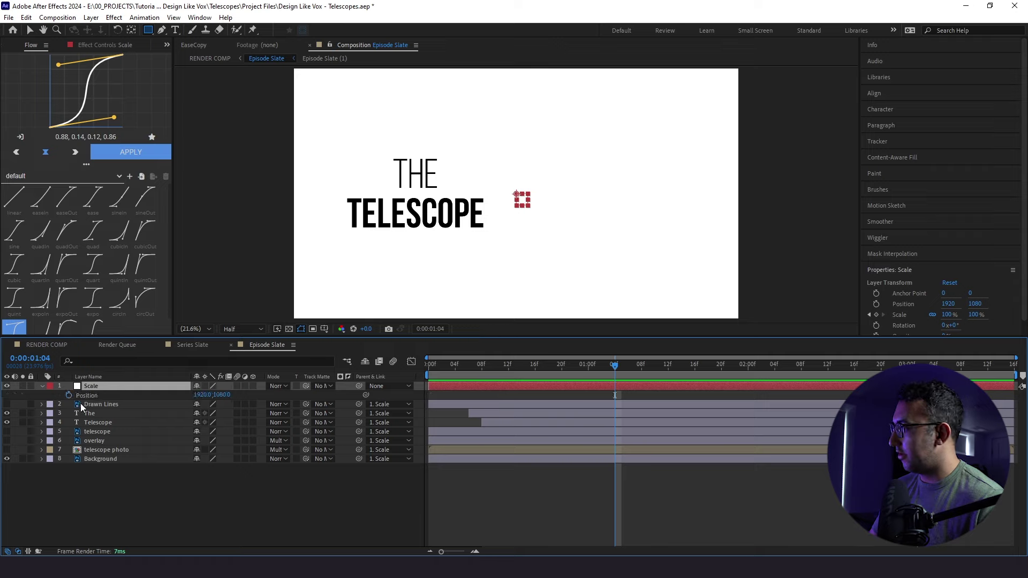
pyautogui.keyDown('alt'); pyautogui.click(68, 395); pyautogui.keyUp('alt')
pyautogui.write('posterizeTime()')
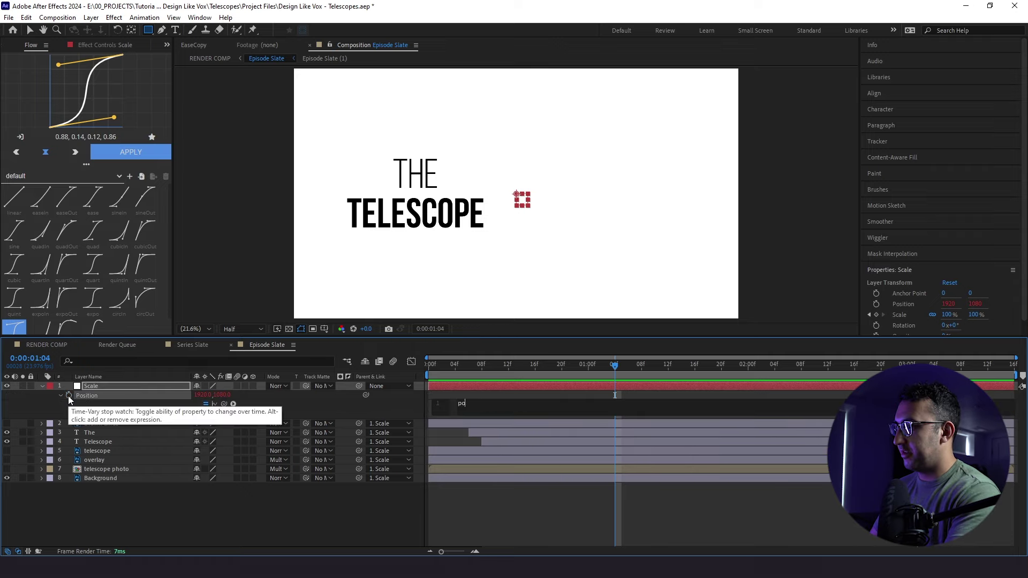
pyautogui.write('wi')
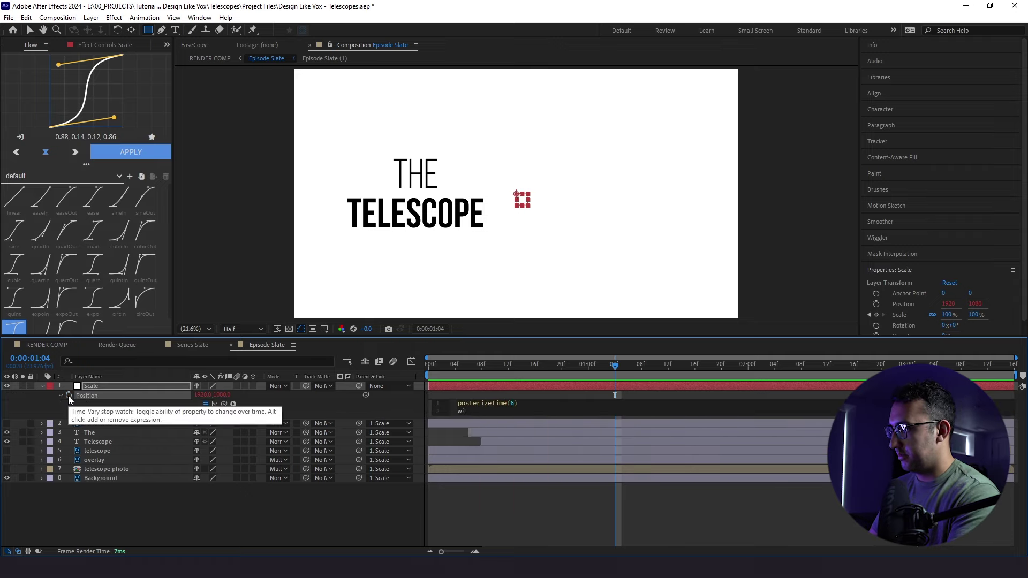
pyautogui.write('ggle(22')
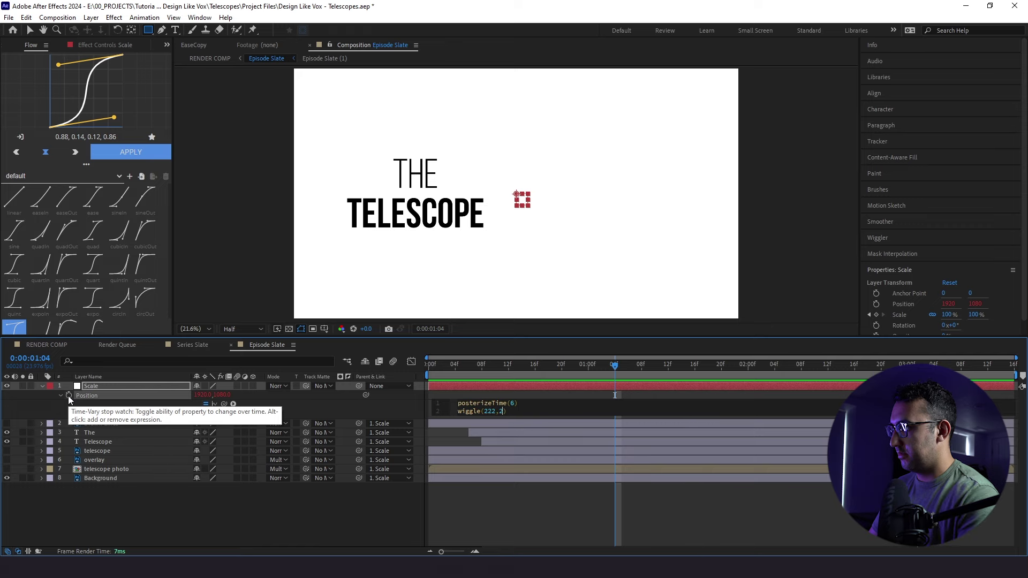
pyautogui.write('2,2')
pyautogui.click(455, 397)
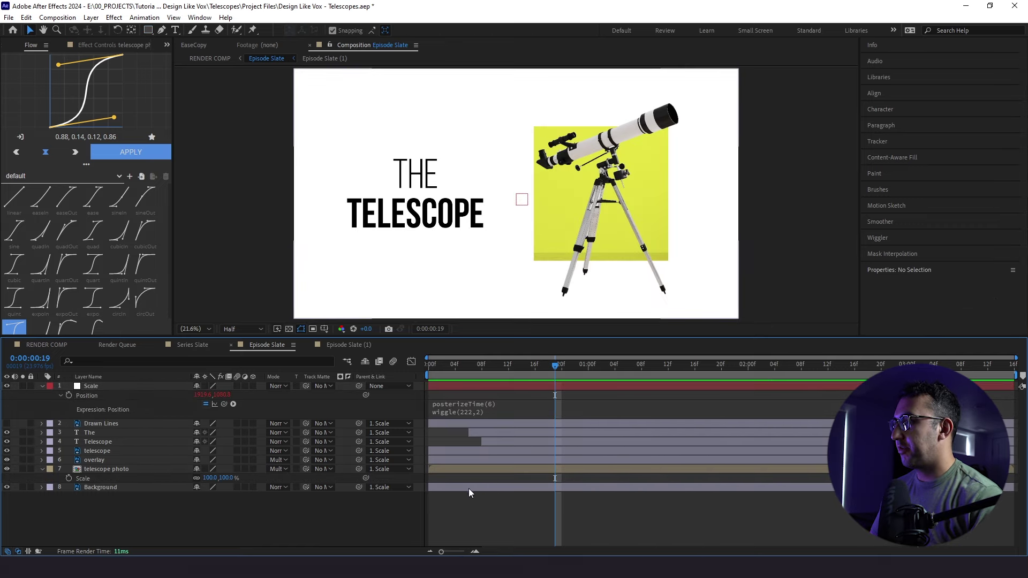
# Preview the slate with the telescope layers and move the overlay layer's anchor point to the yellow square's lower-right corner
pyautogui.moveTo(451, 365); pyautogui.dragTo(467, 392)
pyautogui.press('space')
pyautogui.press('space')
pyautogui.click(98, 459)
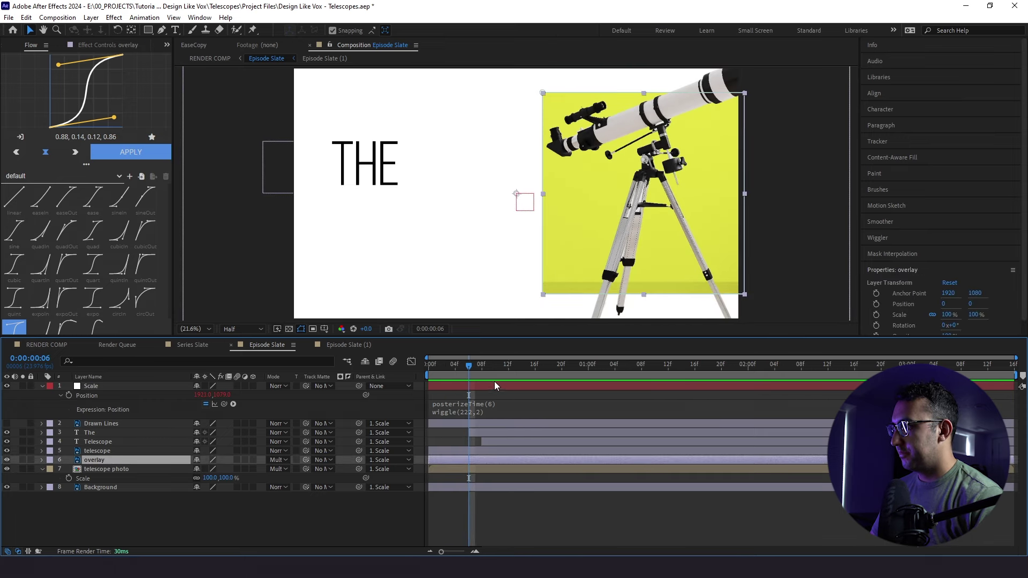
pyautogui.moveTo(494, 374); pyautogui.dragTo(555, 378)
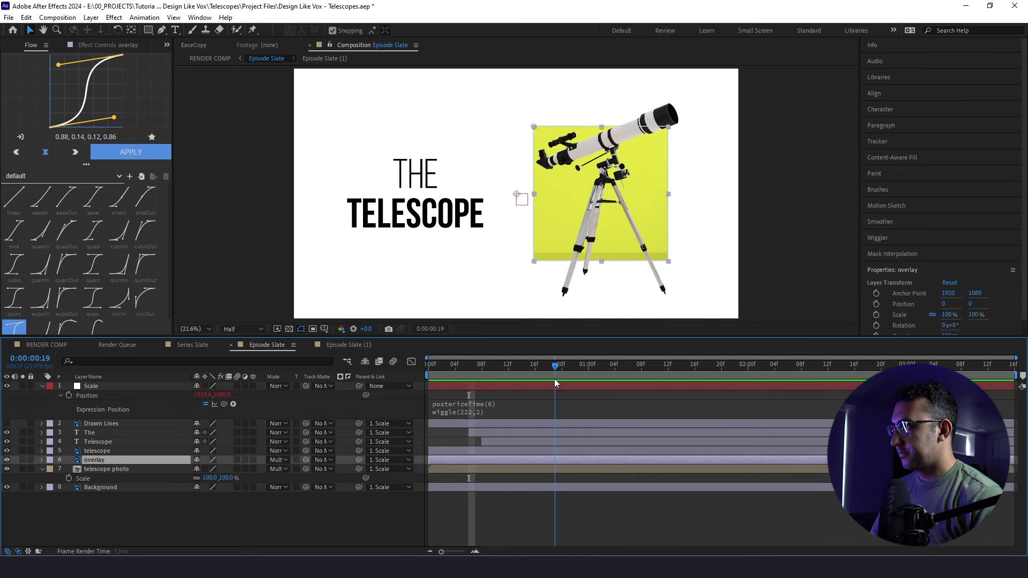
pyautogui.click(131, 31)
pyautogui.moveTo(518, 195); pyautogui.dragTo(648, 261)
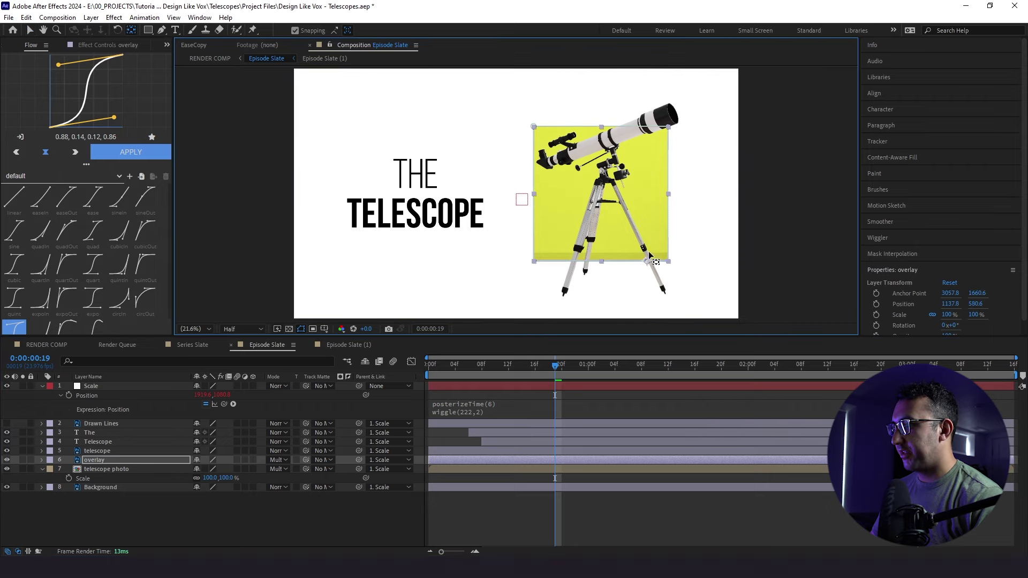
pyautogui.click(32, 35)
# Keyframe the overlay layer's Scale from 0% at 0:00:00:00 to 100% at 0:00:00:12
pyautogui.click(396, 404)
pyautogui.press('Home')
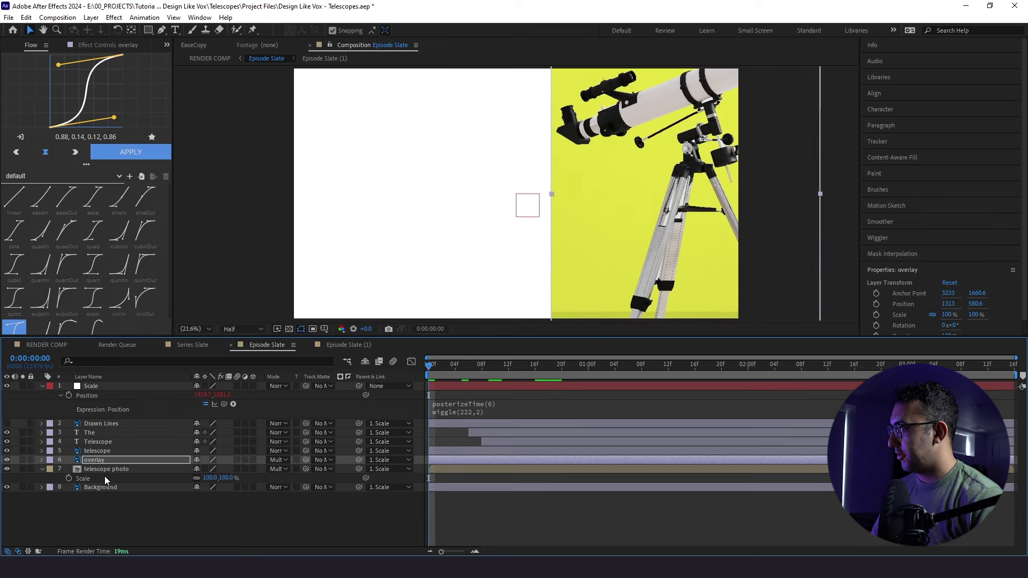
pyautogui.press('s')
pyautogui.click(69, 469)
pyautogui.moveTo(472, 377); pyautogui.dragTo(508, 375)
pyautogui.click(15, 469)
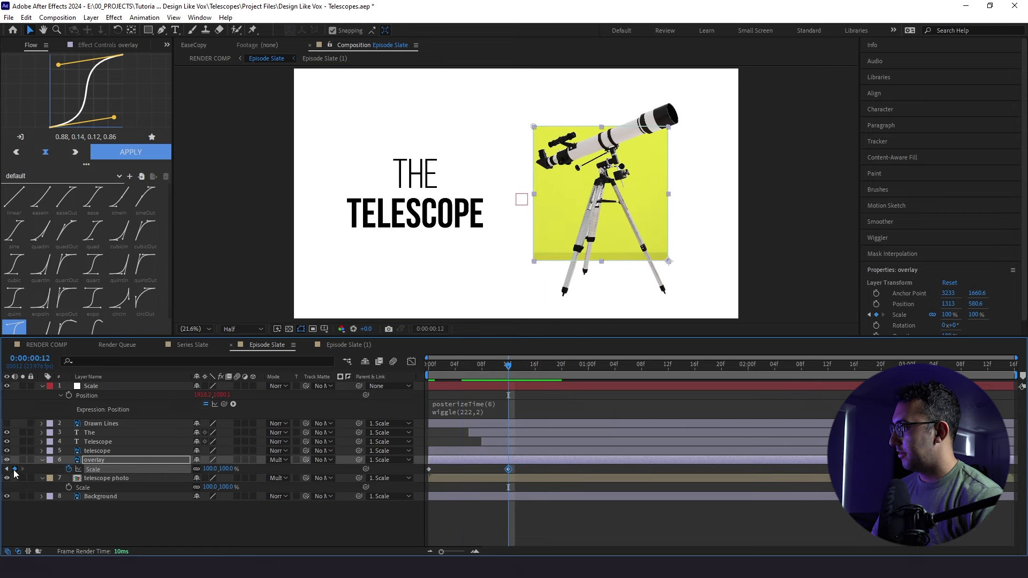
pyautogui.click(6, 469)
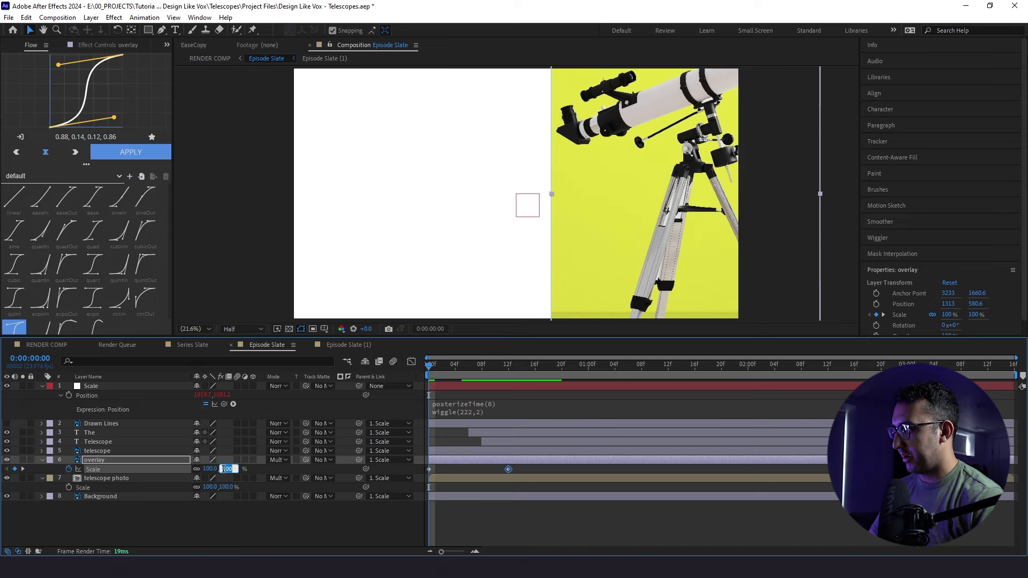
pyautogui.write('0')
pyautogui.press('Return')
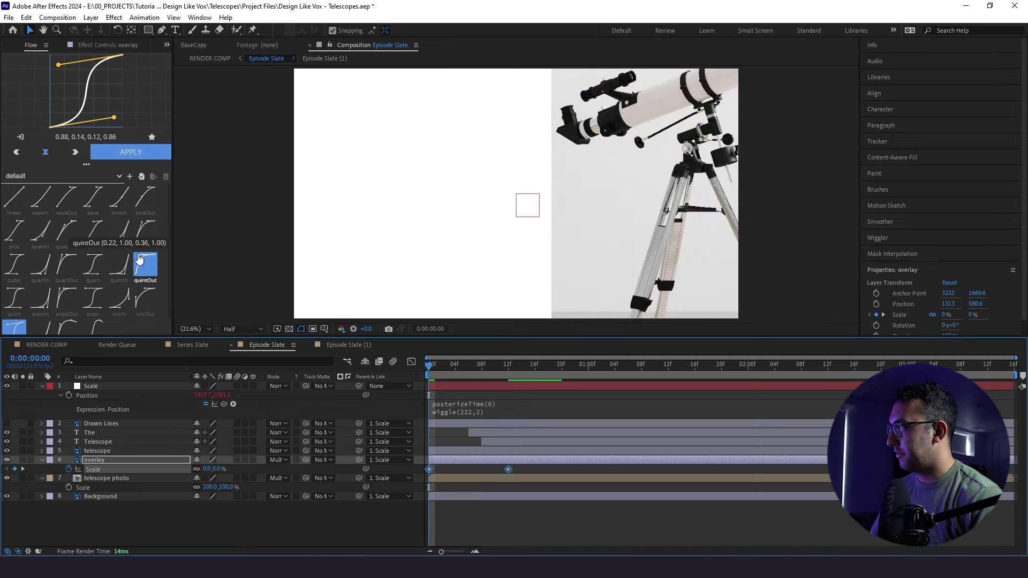
# Apply the 0.88, 0.14, 0.12, 0.86 easing curve to the overlay's Scale keyframes and play back the animation
pyautogui.click(140, 259)
pyautogui.click(527, 518)
pyautogui.press('space')
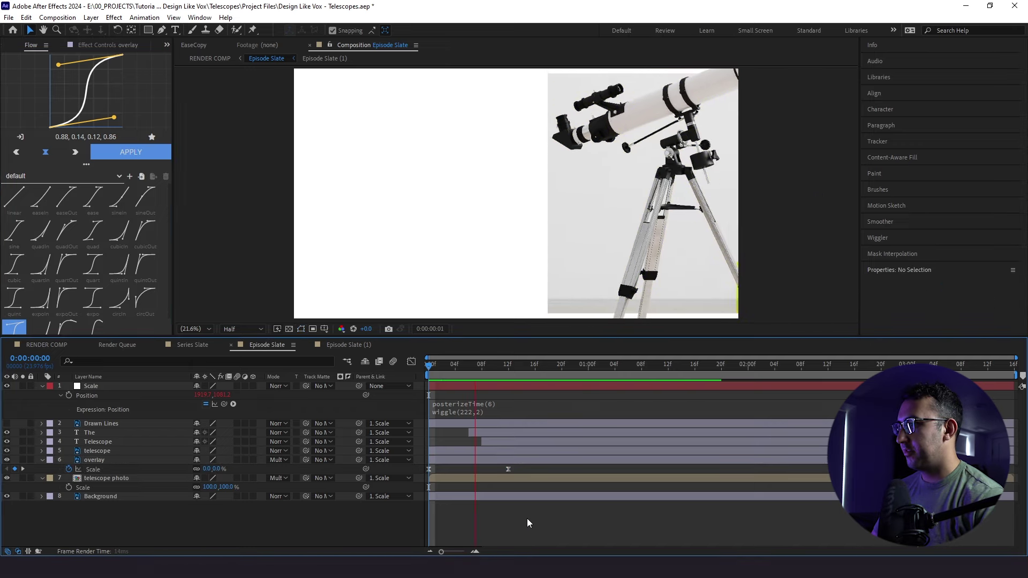
# Stagger the layer starts with overlay at 0:00:00:08, telescope at 0:00:00:10 and telescope photo at 0:00:00:12, and preview the timing
pyautogui.click(459, 386)
pyautogui.click(448, 372)
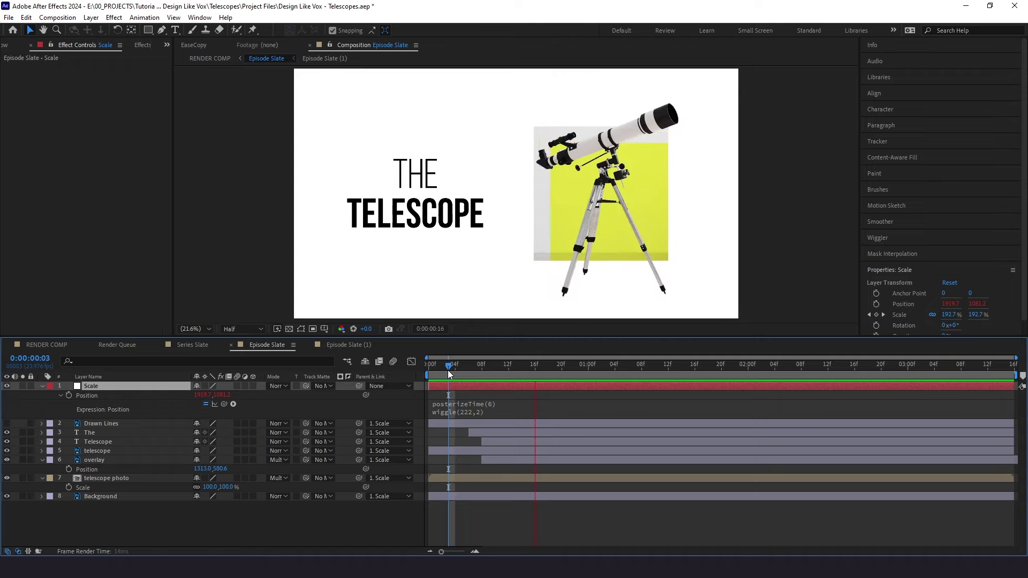
pyautogui.moveTo(448, 371); pyautogui.dragTo(481, 377)
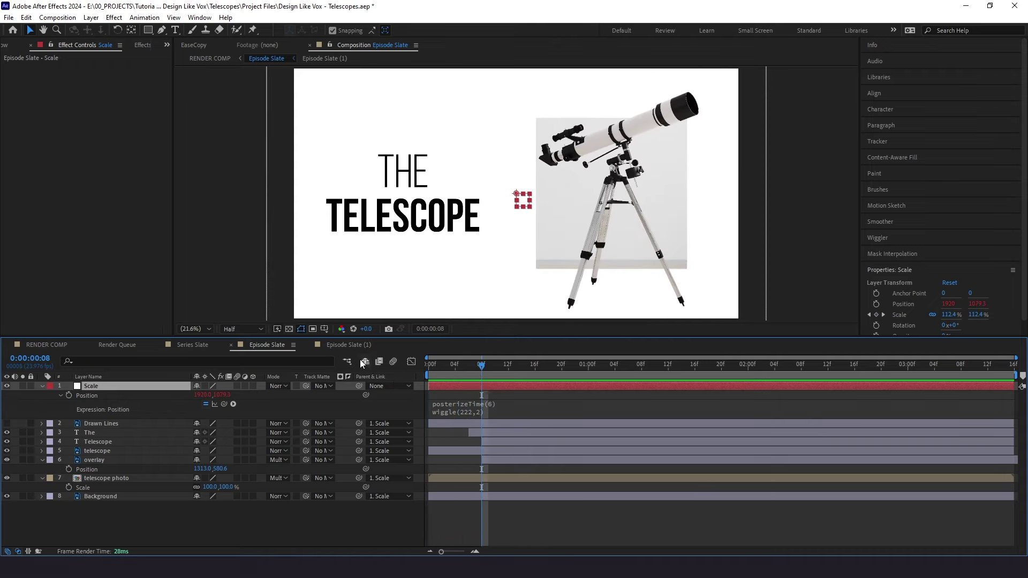
pyautogui.click(572, 304)
pyautogui.click(424, 375)
pyautogui.press('space')
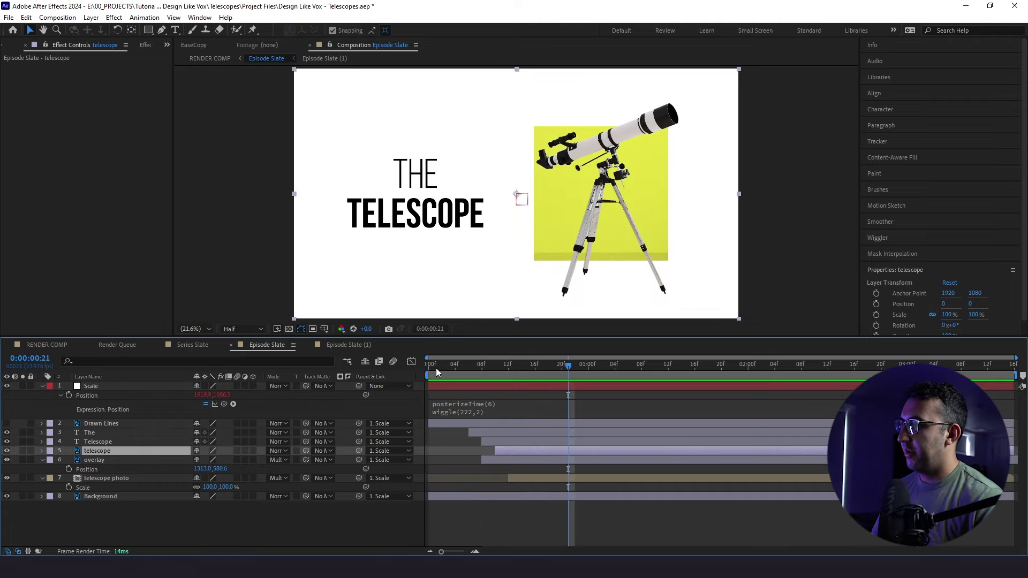
pyautogui.click(428, 374)
pyautogui.click(427, 374)
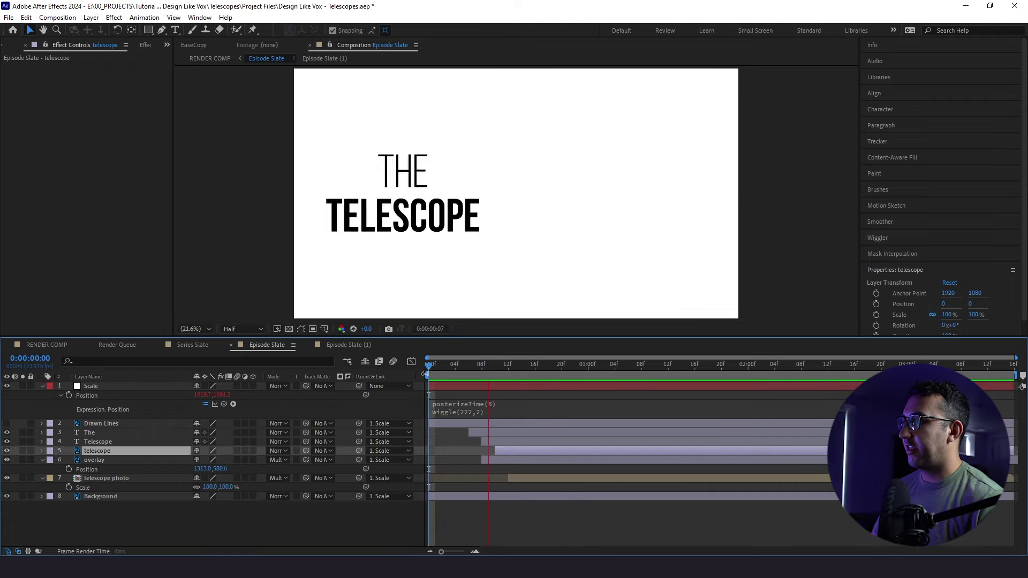
# Start both the telescope and telescope photo layers at 0:00:00:13 and collapse the open layer properties
pyautogui.click(456, 370)
pyautogui.keyDown('ctrl'); pyautogui.click(102, 478); pyautogui.keyUp('ctrl')
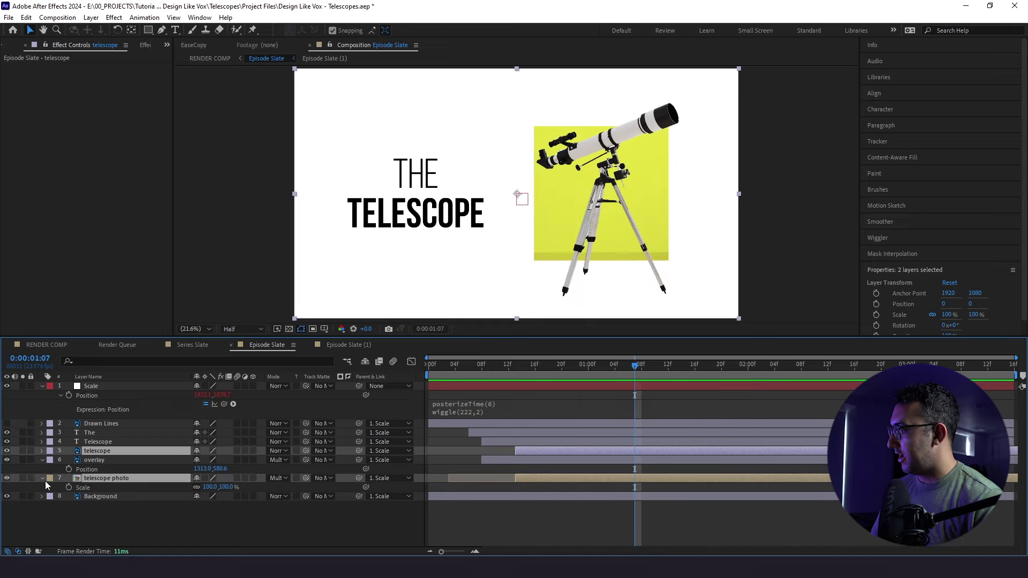
pyautogui.click(43, 479)
pyautogui.click(43, 460)
pyautogui.click(73, 503)
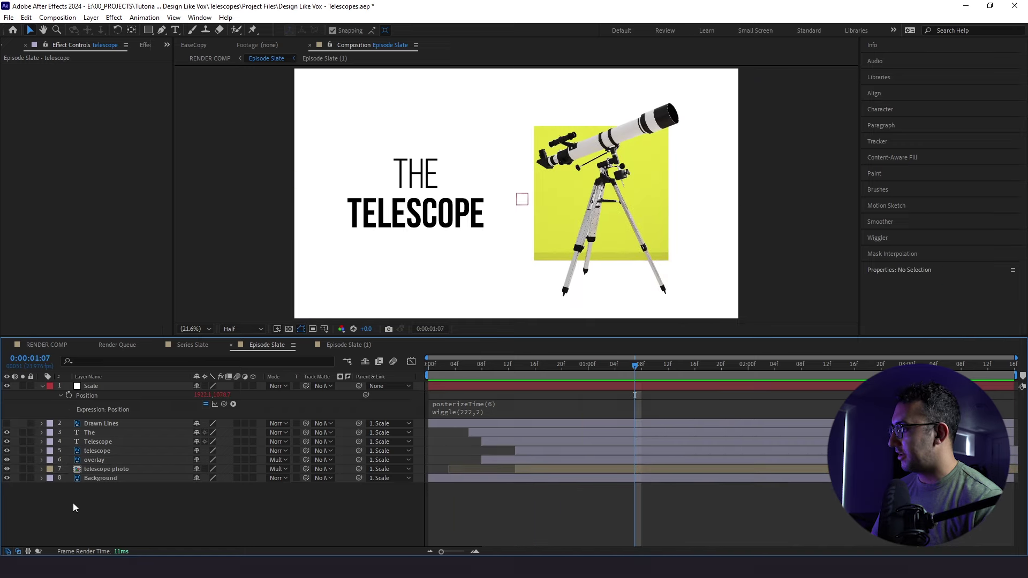
# Make the Drawn Lines layer visible in the Episode Slate
pyautogui.click(6, 424)
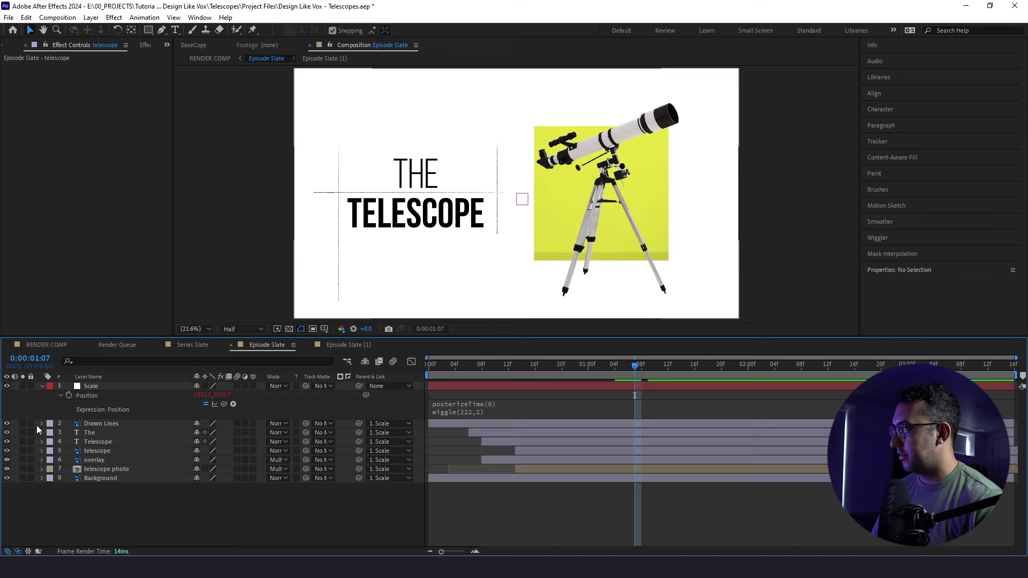
pyautogui.click(122, 424)
pyautogui.click(132, 500)
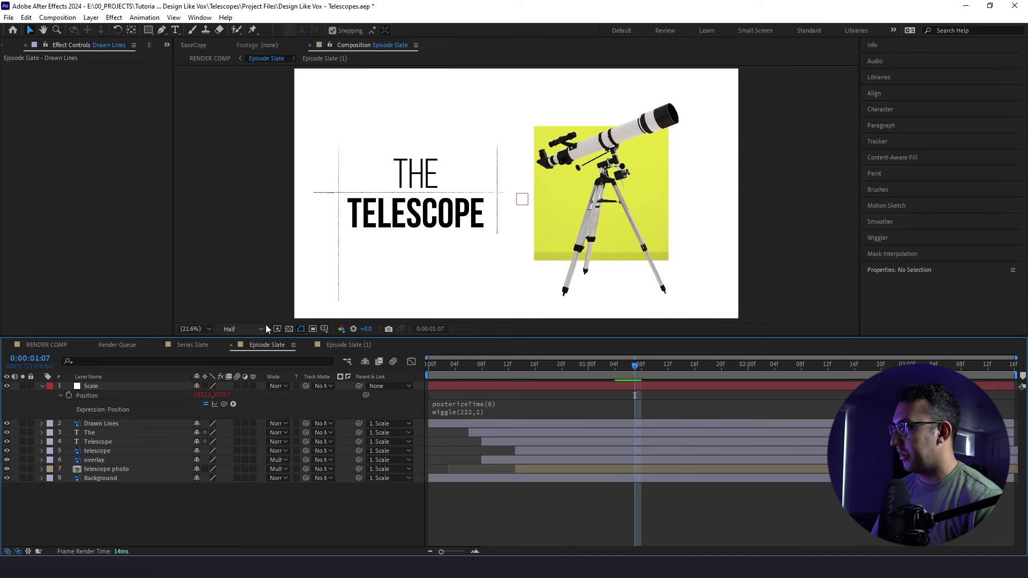
# Draw a vertical Pen line over the drawn line beside the title and set its stroke width to 20 px
pyautogui.click(161, 31)
pyautogui.click(339, 131)
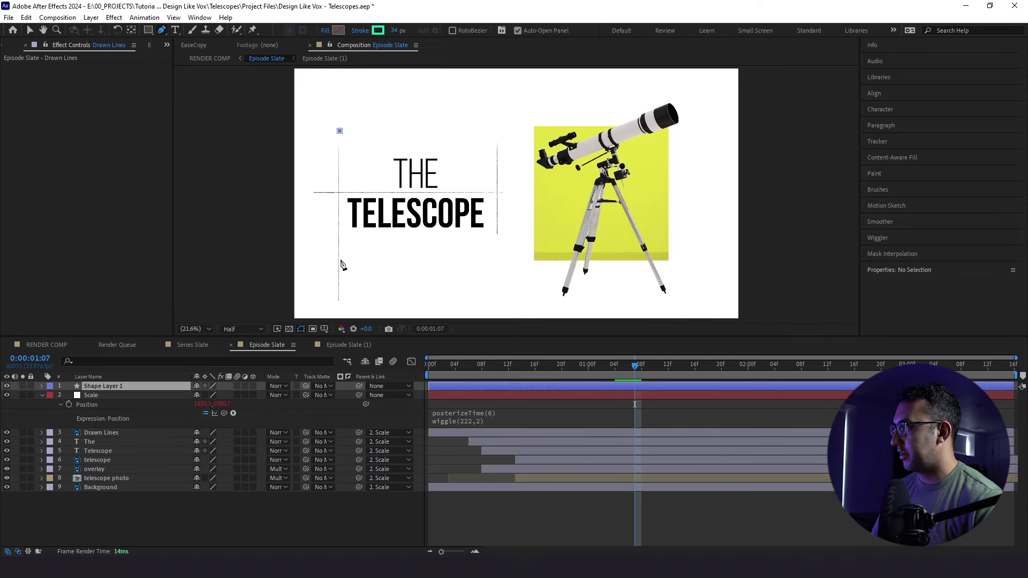
pyautogui.click(340, 308)
pyautogui.moveTo(397, 30); pyautogui.dragTo(390, 35)
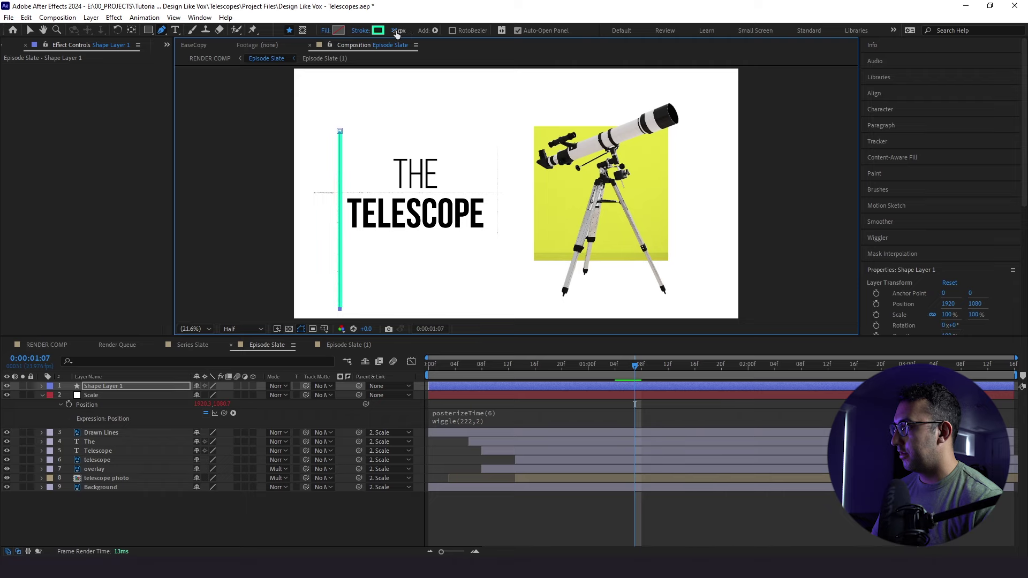
# Nudge the vertical shape line to an X position of 1902 so it covers the drawn line beneath it
pyautogui.press('h')
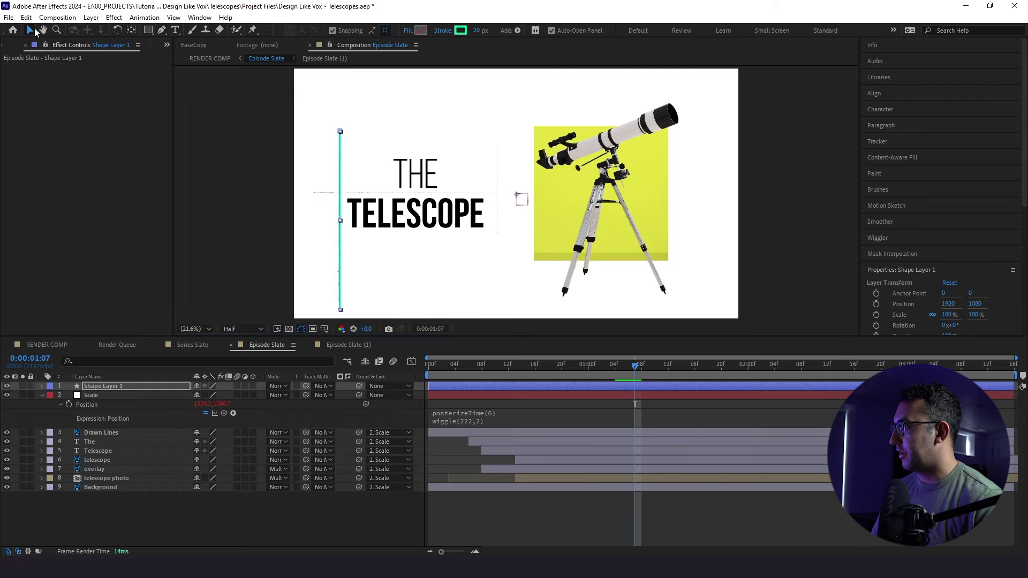
pyautogui.scroll(2, 516, 193)
pyautogui.moveTo(482, 214); pyautogui.dragTo(658, 163)
pyautogui.press('v')
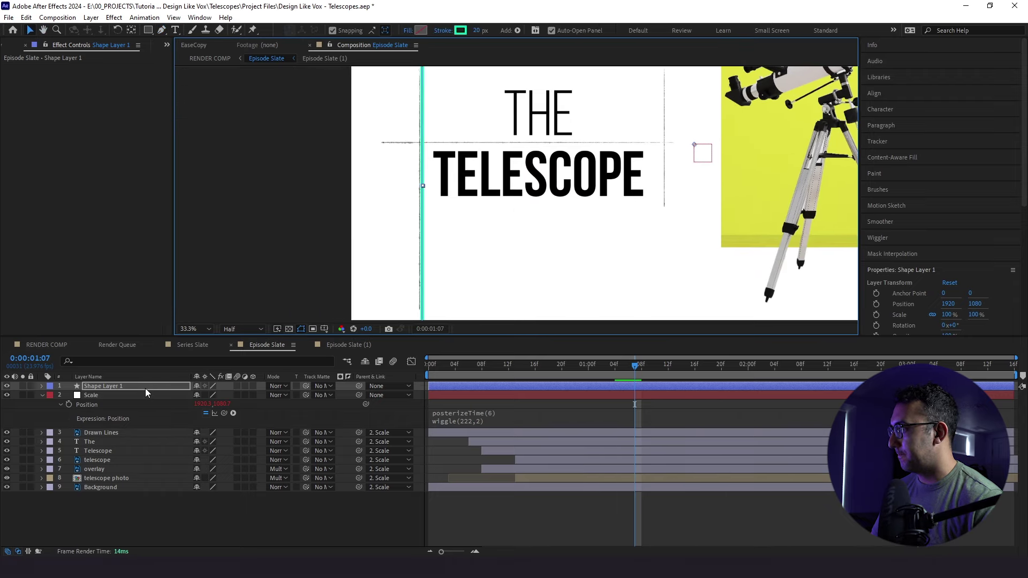
pyautogui.click(145, 387)
pyautogui.press('Left')
pyautogui.press('Left')
pyautogui.press('Left')
pyautogui.press('Left')
pyautogui.press('Left')
pyautogui.press('Left')
pyautogui.press('Left')
pyautogui.press('Left')
pyautogui.press('Right')
pyautogui.press('Right')
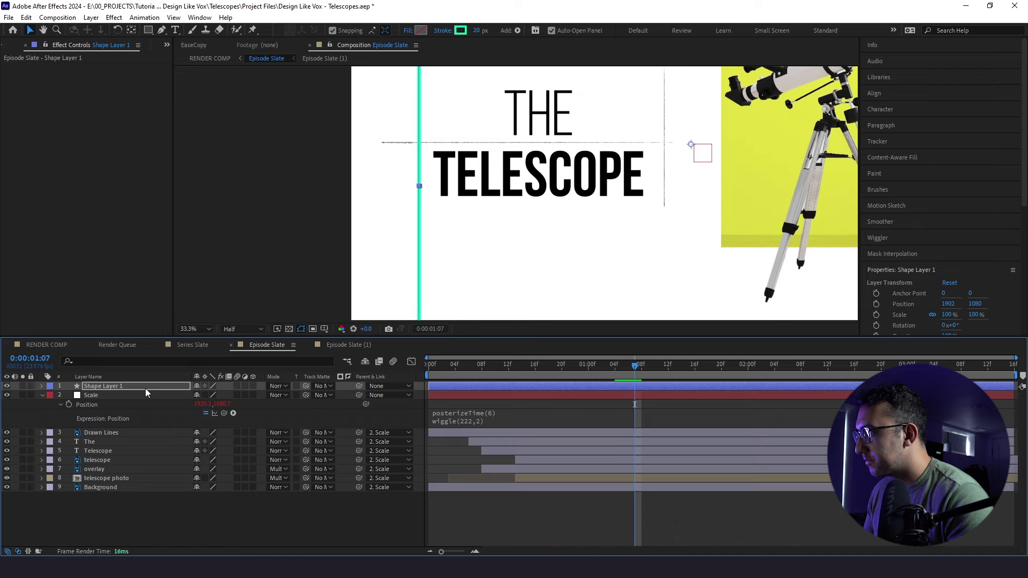
pyautogui.press('h')
pyautogui.moveTo(492, 156); pyautogui.dragTo(424, 218)
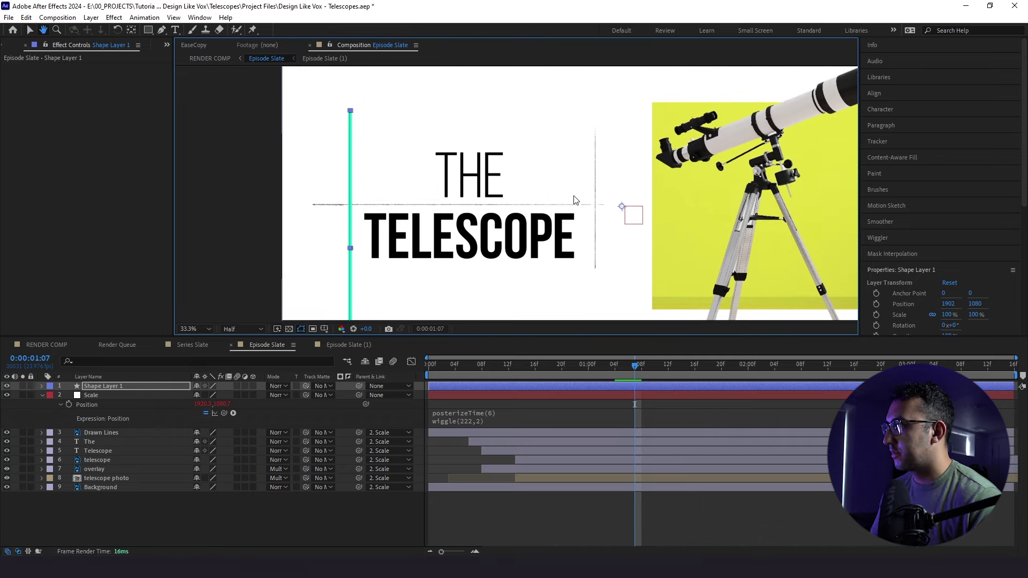
# Draw a straight horizontal Pen line over the drawn line between THE and TELESCOPE, within the same shape layer
pyautogui.press('v')
pyautogui.press('g')
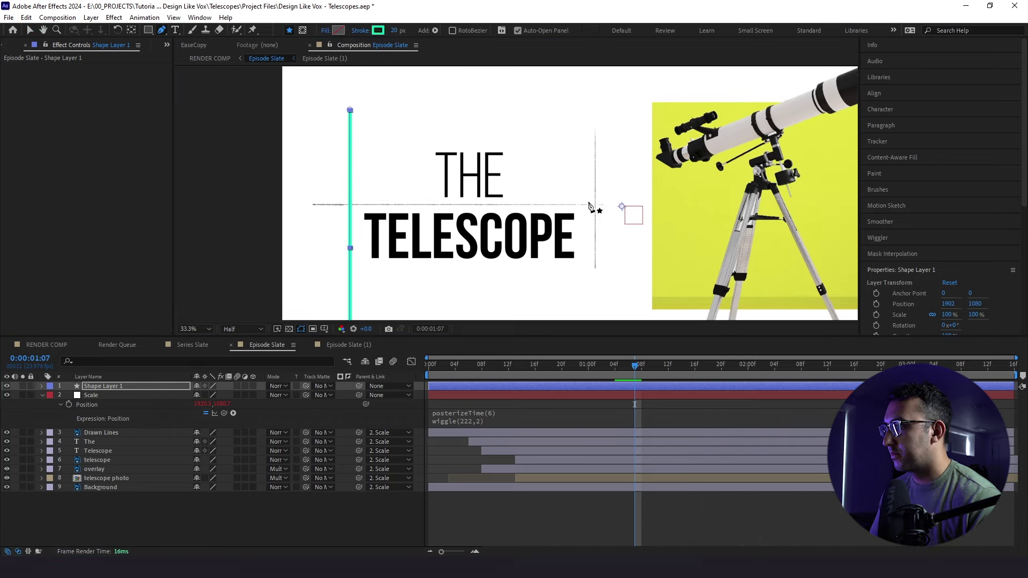
pyautogui.click(646, 204)
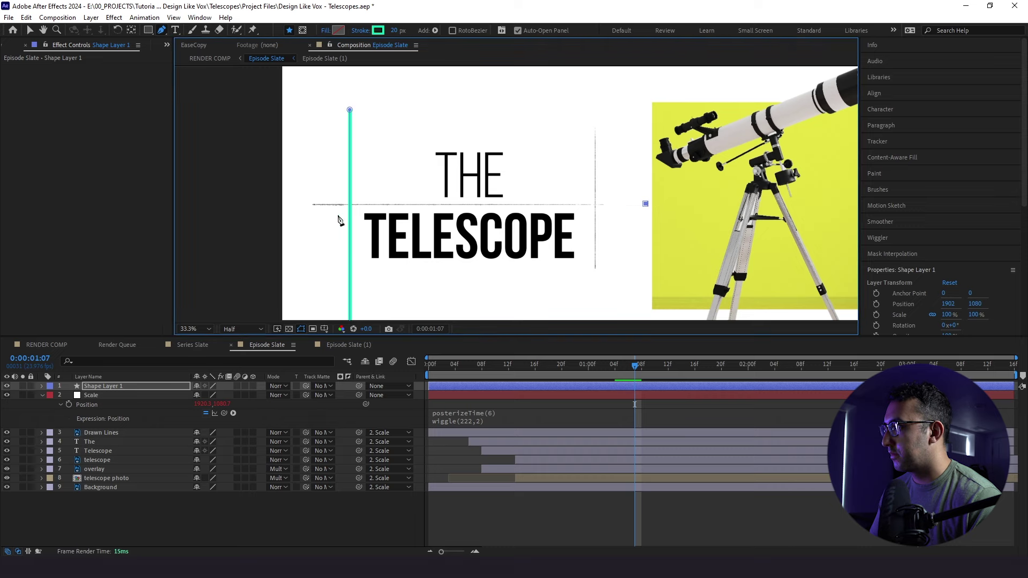
pyautogui.keyDown('shift'); pyautogui.click(297, 211); pyautogui.keyUp('shift')
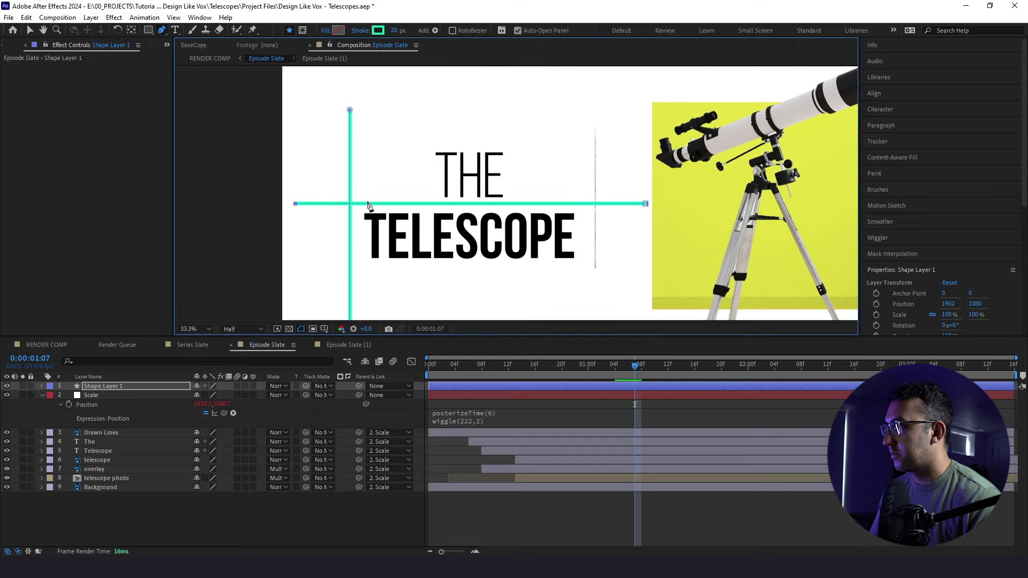
# Add a vertical Pen line to Shape Layer 1 covering the drawn line between the title and the telescope photo
pyautogui.click(76, 509)
pyautogui.click(103, 386)
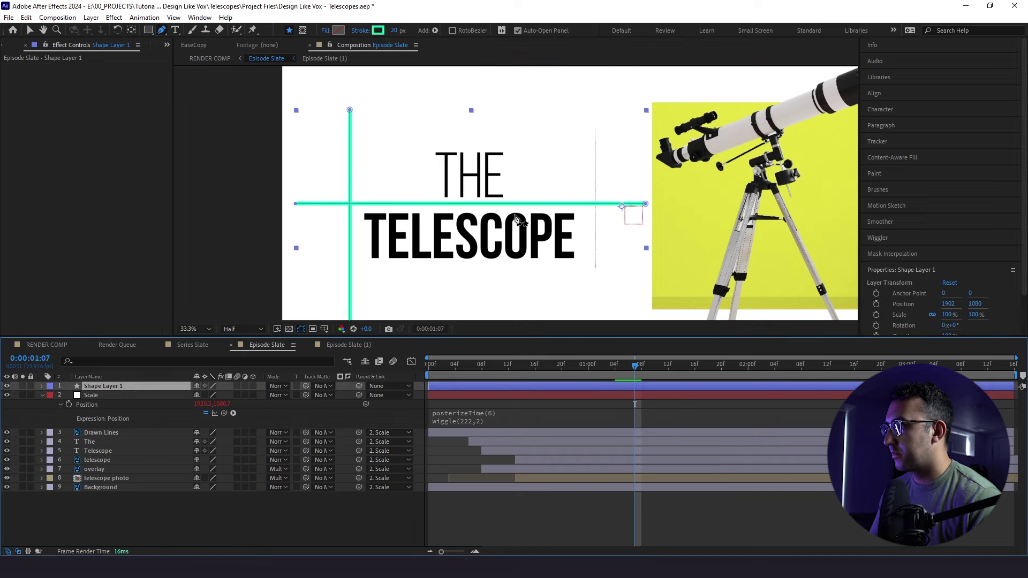
pyautogui.click(594, 111)
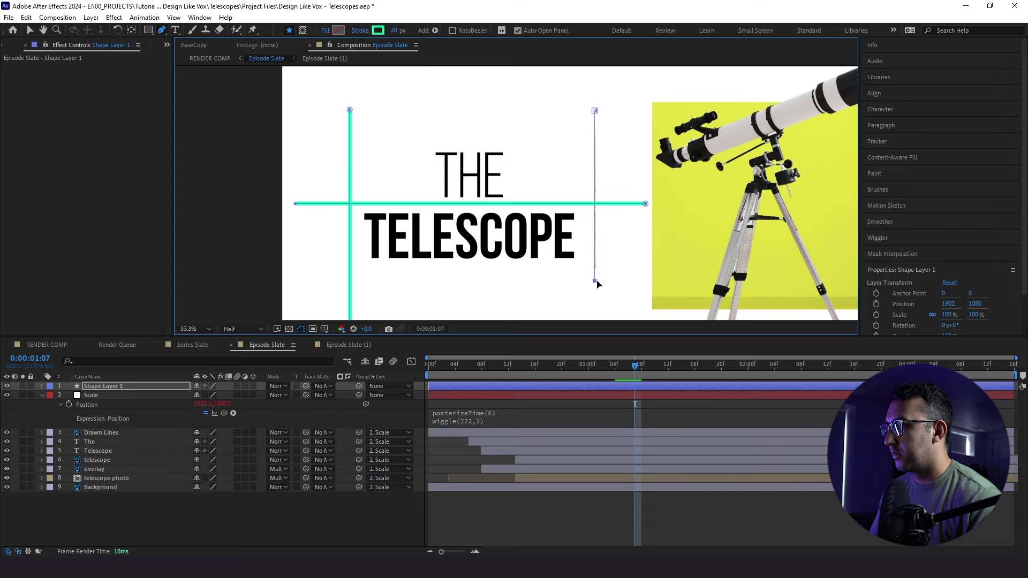
pyautogui.click(31, 31)
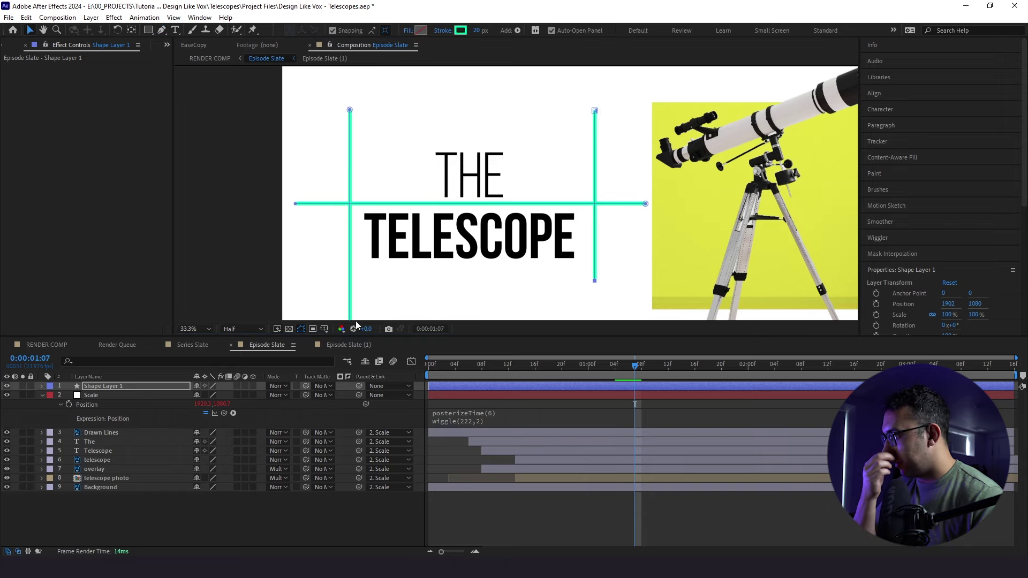
# Copy the animated Trim Paths from the Series Slate's Drawn Lines Matte and paste it onto Shape Layer 1 in the Episode Slate
pyautogui.click(192, 344)
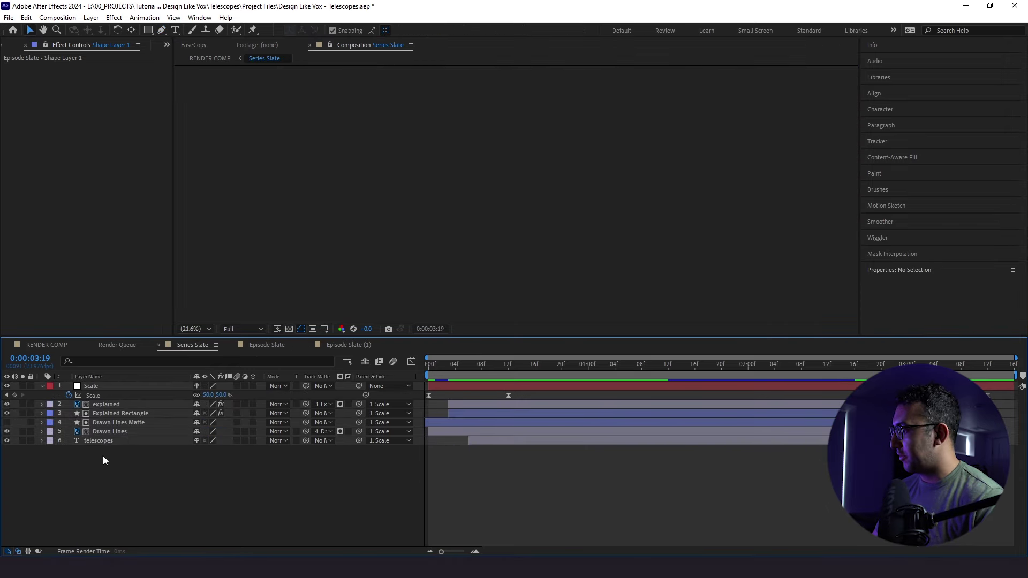
pyautogui.click(86, 477)
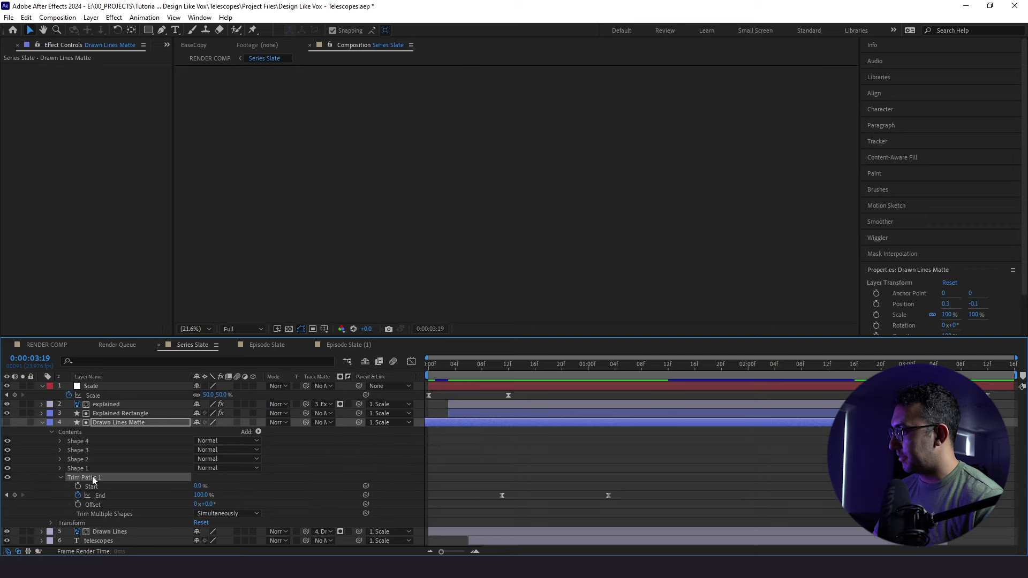
pyautogui.click(355, 344)
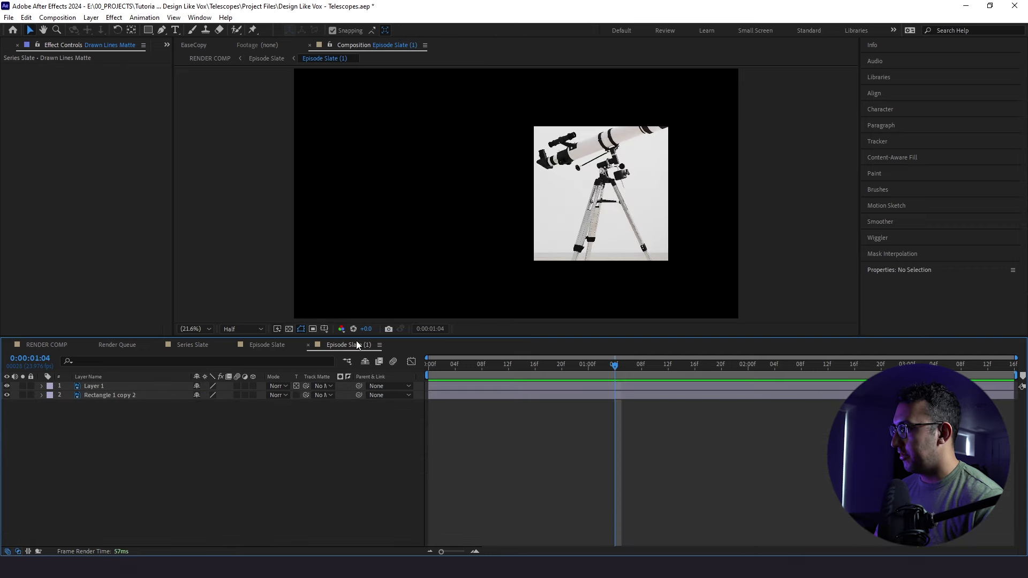
pyautogui.click(262, 345)
pyautogui.click(102, 386)
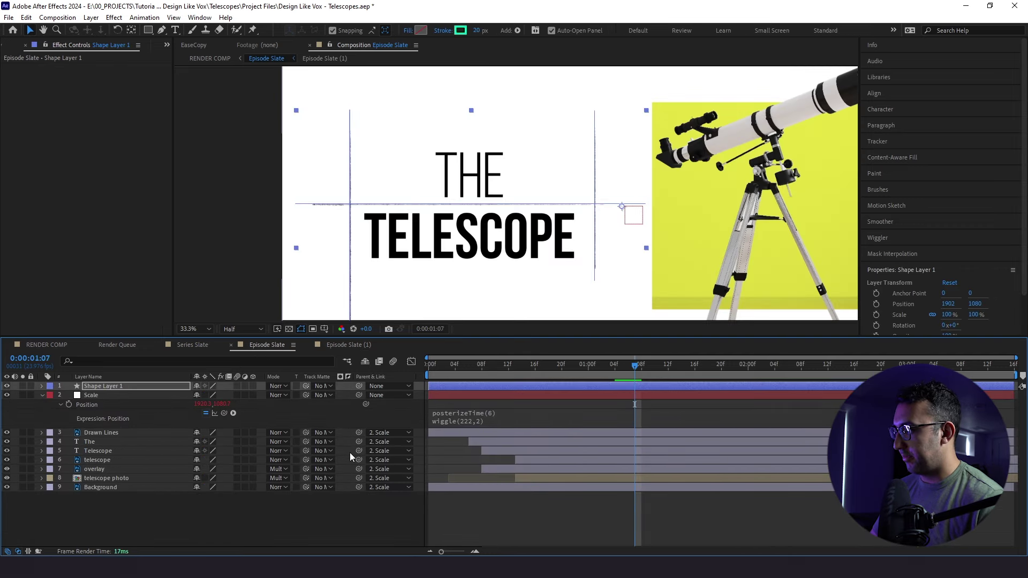
# Rename Shape Layer 1 as "Drawn lines Matte" and move it directly above the Drawn Lines layer
pyautogui.press('Return')
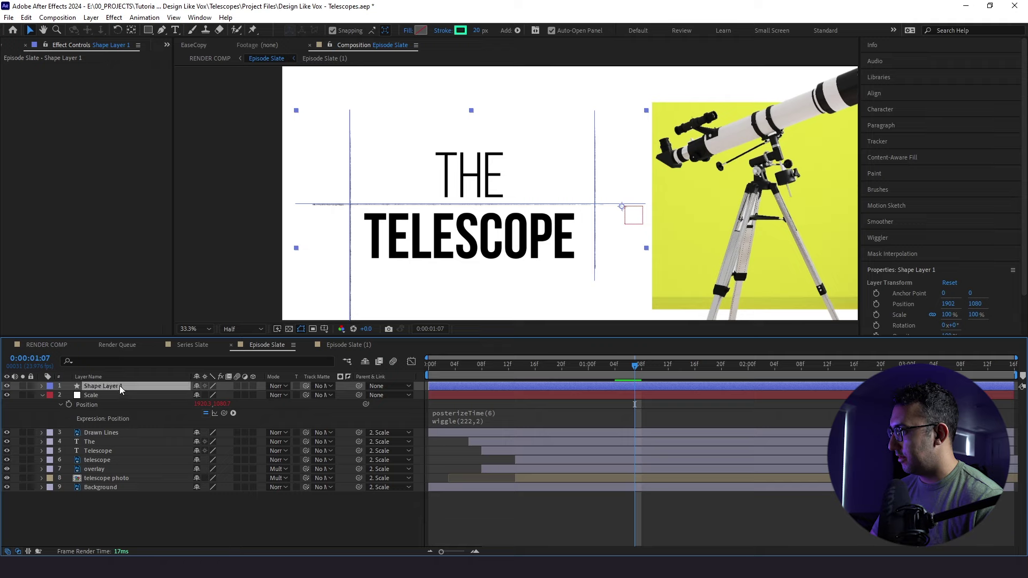
pyautogui.write('Drawn')
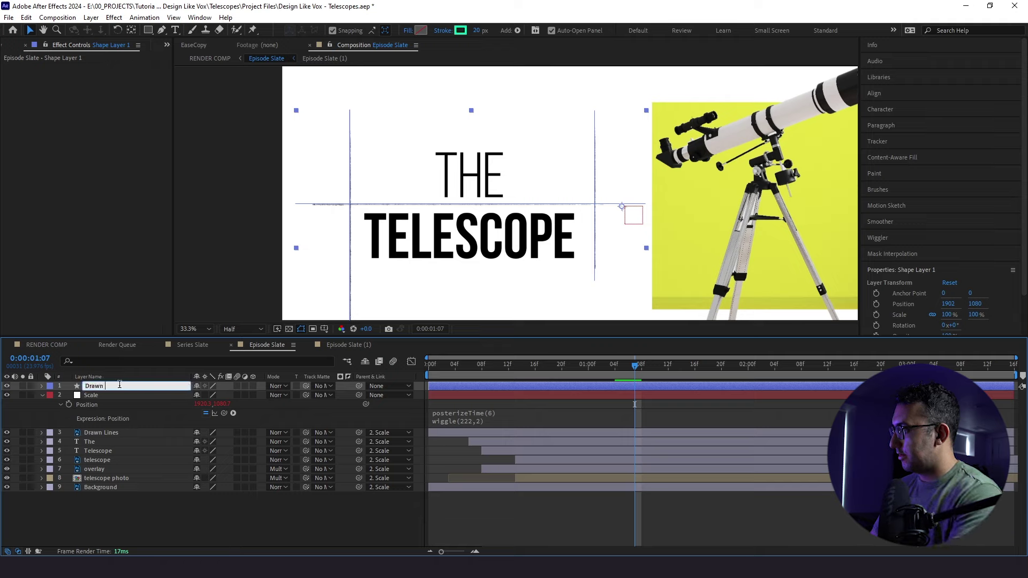
pyautogui.write(' lines Matte')
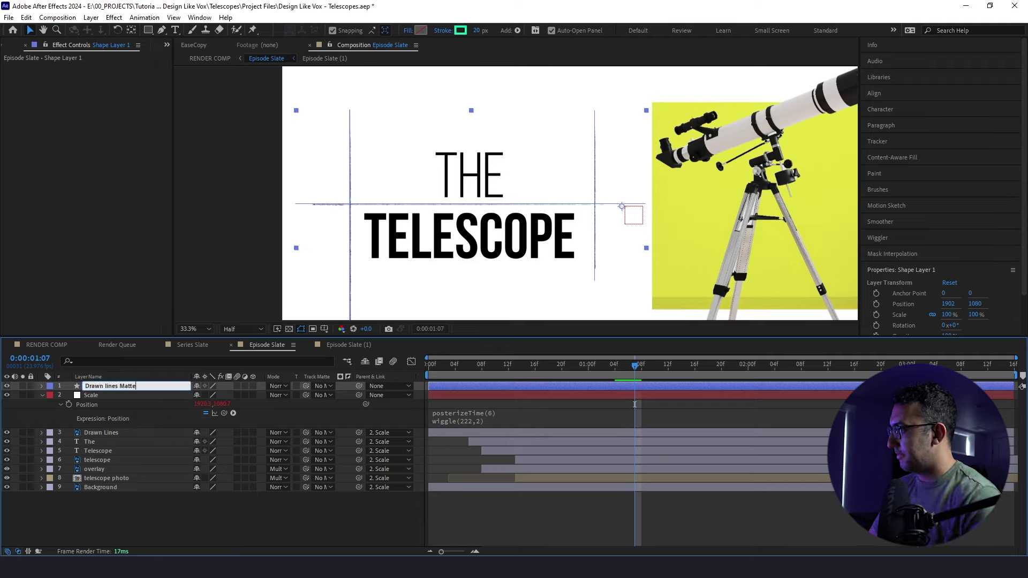
pyautogui.click(156, 491)
pyautogui.click(120, 386)
pyautogui.moveTo(120, 387)
pyautogui.mouseDown()
pyautogui.moveTo(114, 448)
pyautogui.moveTo(113, 429)
pyautogui.mouseUp()
# Fit the composition in the viewer and set Drawn lines Matte as the track matte of the Drawn Lines layer
pyautogui.click(207, 330)
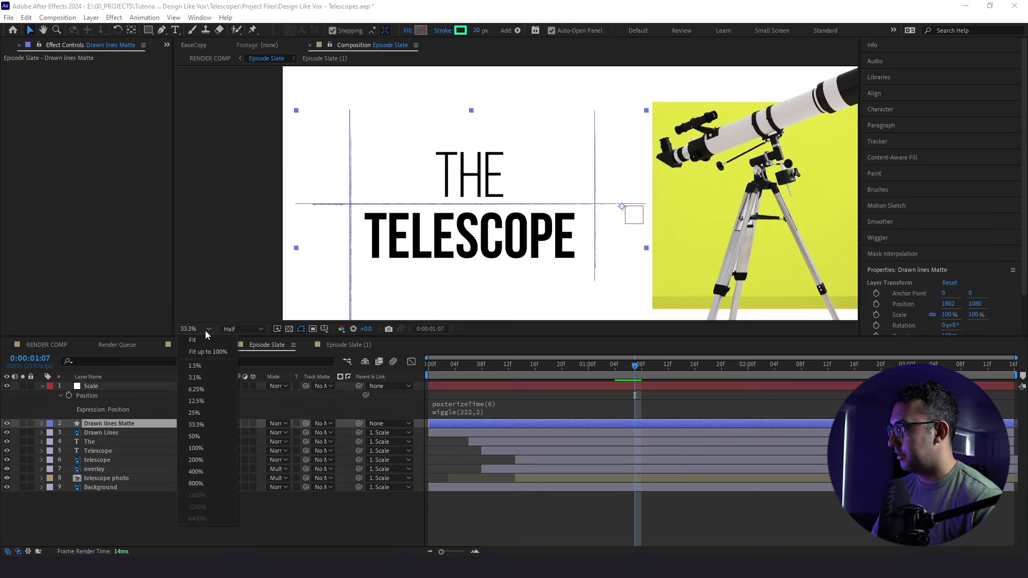
pyautogui.click(191, 341)
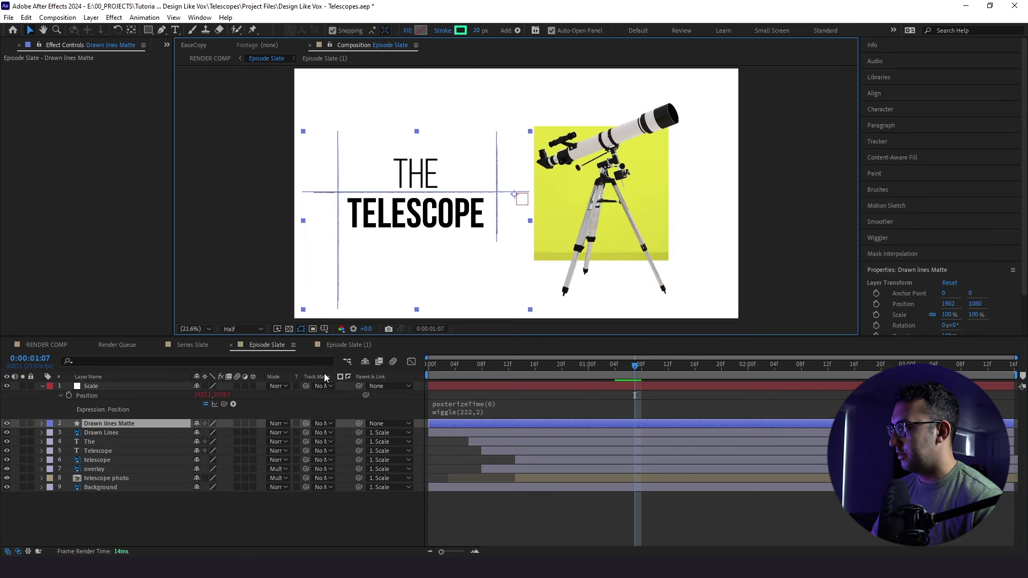
pyautogui.click(152, 432)
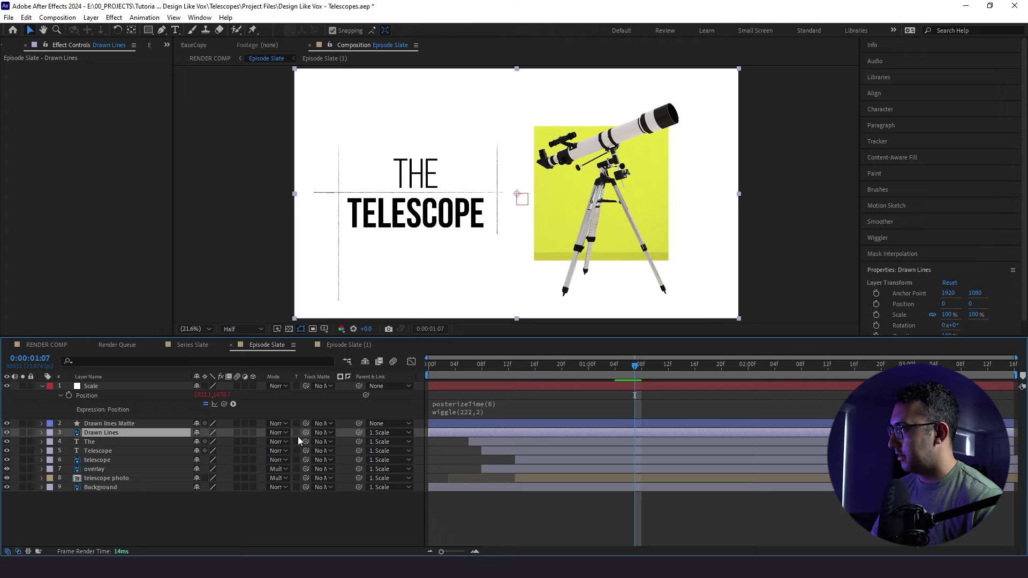
pyautogui.moveTo(305, 432)
pyautogui.mouseDown()
pyautogui.moveTo(105, 426)
pyautogui.moveTo(114, 423)
pyautogui.mouseUp()
# Move the Drawn lines Matte End keyframes to start at 0:00:00:13 and parent the layer to the Scale null
pyautogui.click(113, 423)
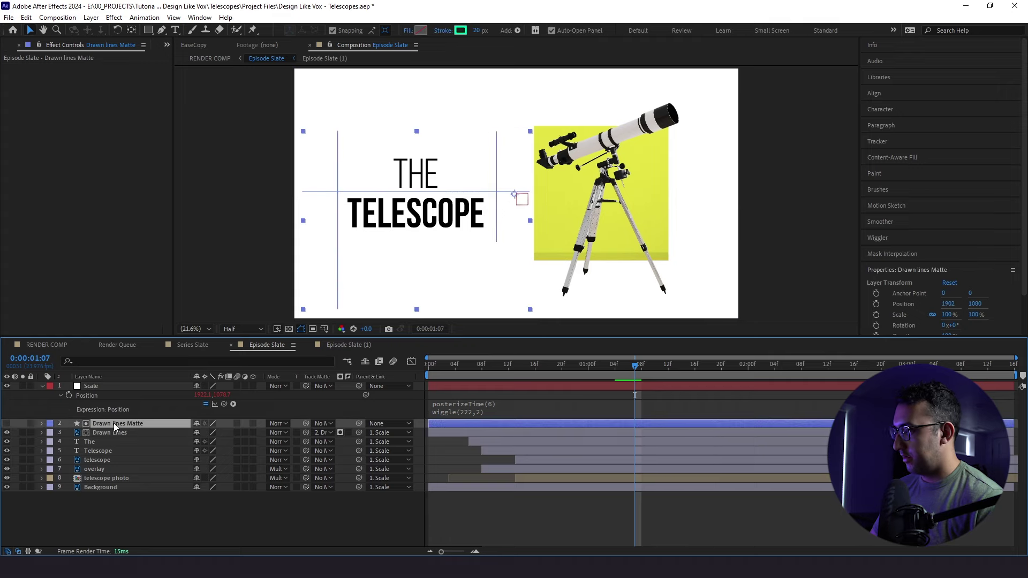
pyautogui.press('u')
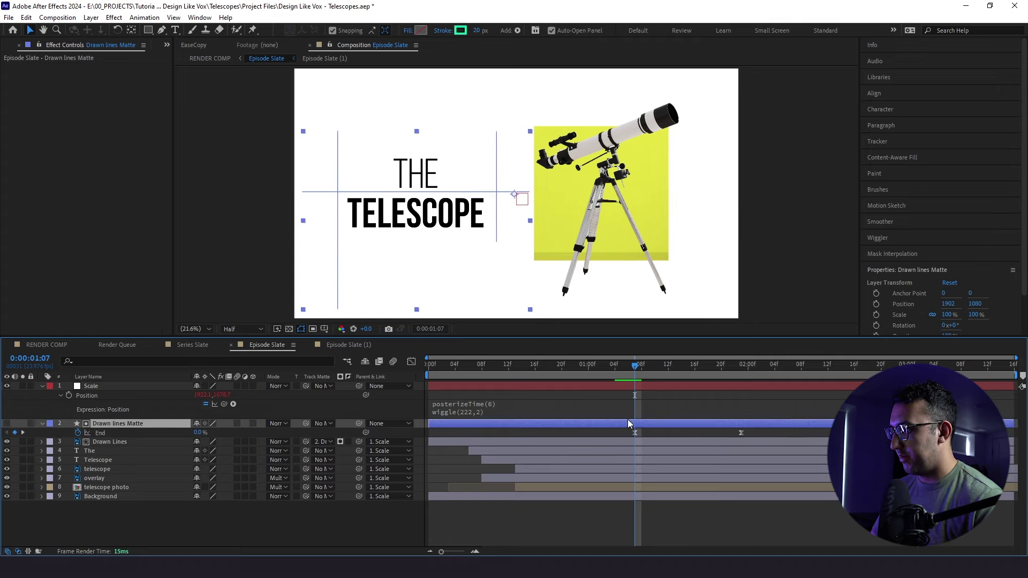
pyautogui.moveTo(602, 433); pyautogui.dragTo(515, 434)
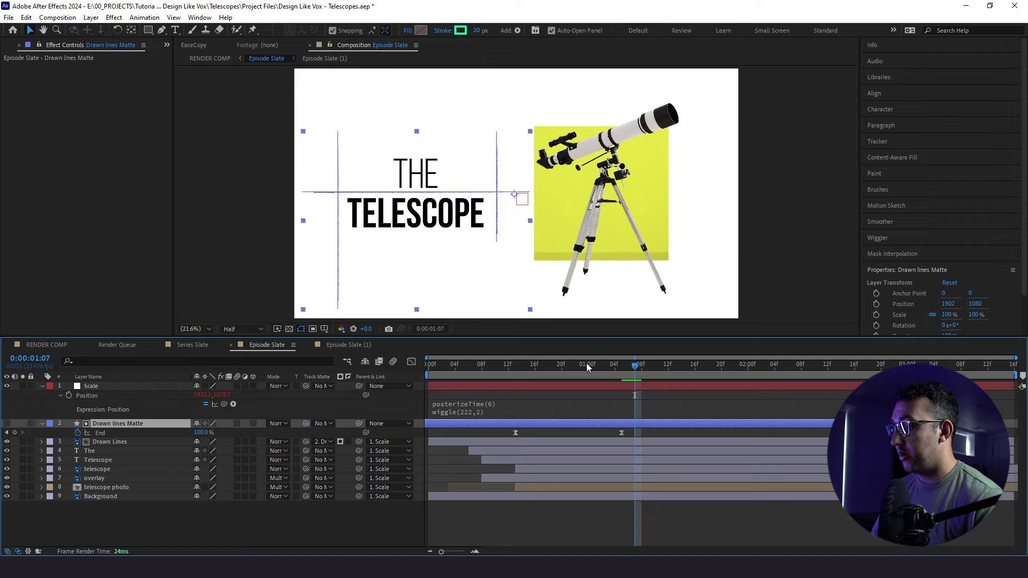
pyautogui.moveTo(358, 422); pyautogui.dragTo(108, 388)
# Shift the Drawn lines Matte End keyframes to start at 0:00:00:15 and preview the Episode Slate animation
pyautogui.moveTo(538, 368); pyautogui.dragTo(470, 396)
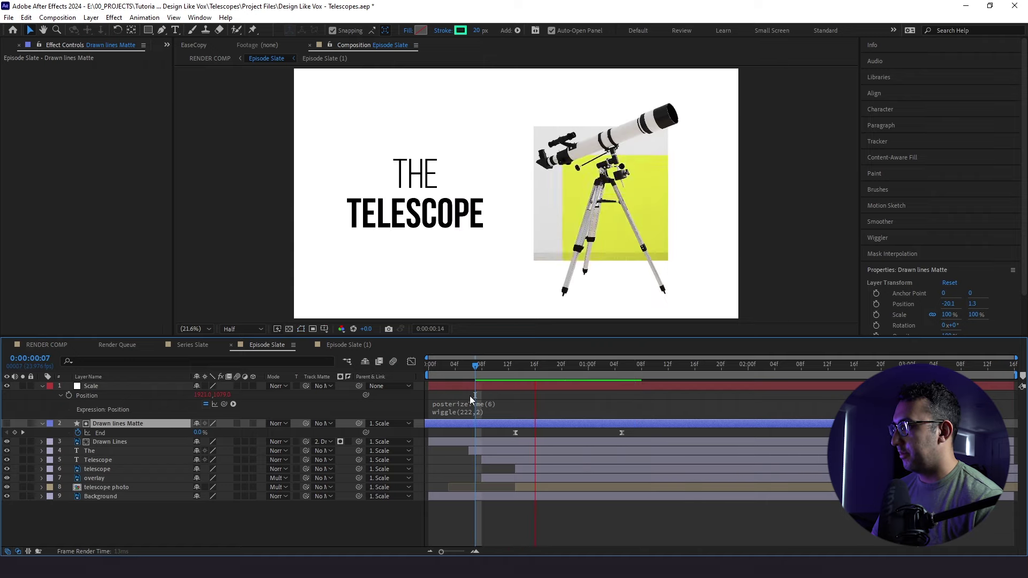
pyautogui.press('Home')
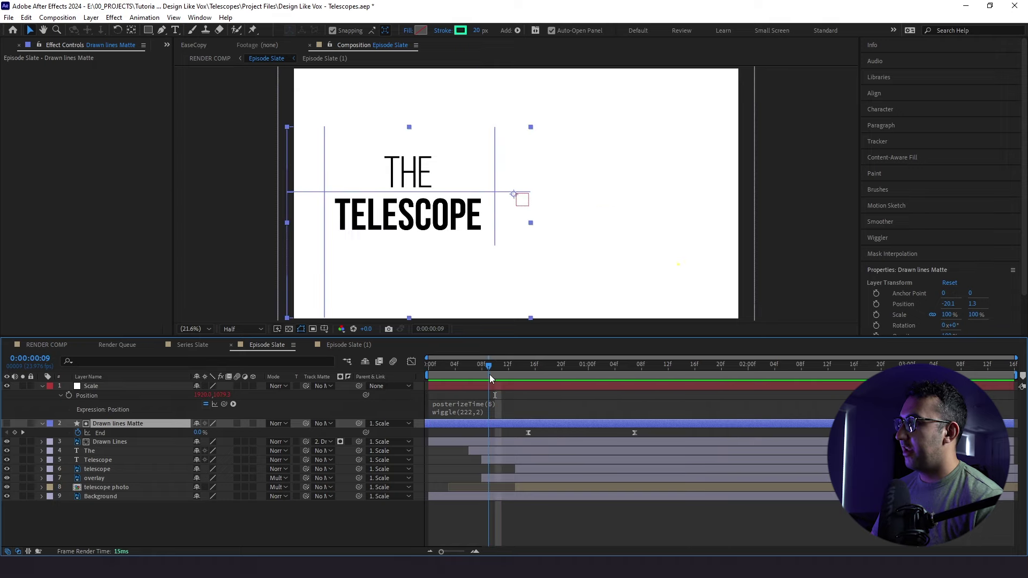
pyautogui.click(508, 374)
pyautogui.moveTo(509, 374)
pyautogui.mouseDown()
pyautogui.moveTo(583, 395)
pyautogui.moveTo(595, 375)
pyautogui.moveTo(353, 391)
pyautogui.mouseUp()
pyautogui.click(677, 441)
# Play the transition from the Series Slate to the Episode Slate in RENDER COMP
pyautogui.click(47, 344)
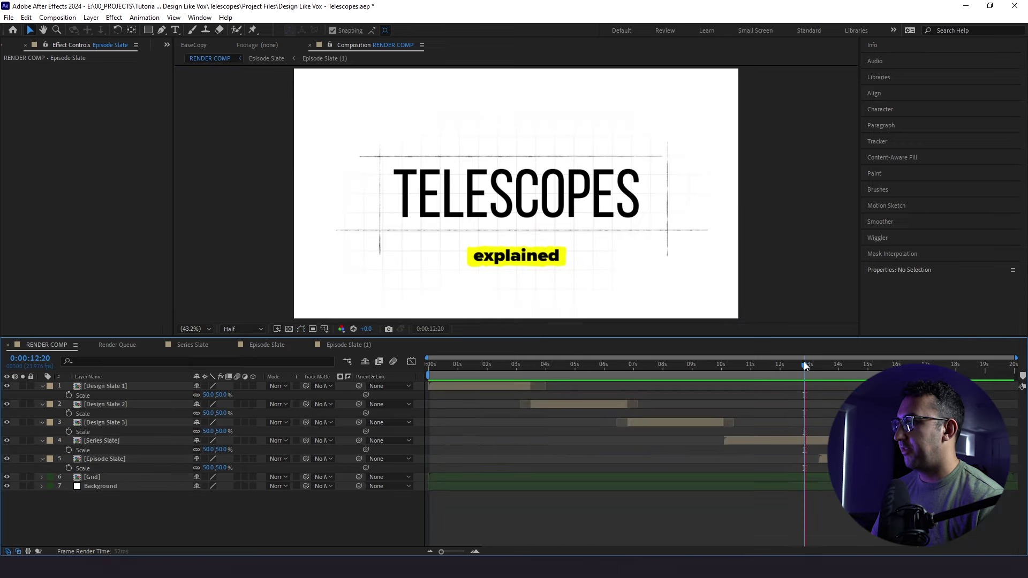
pyautogui.press('space')
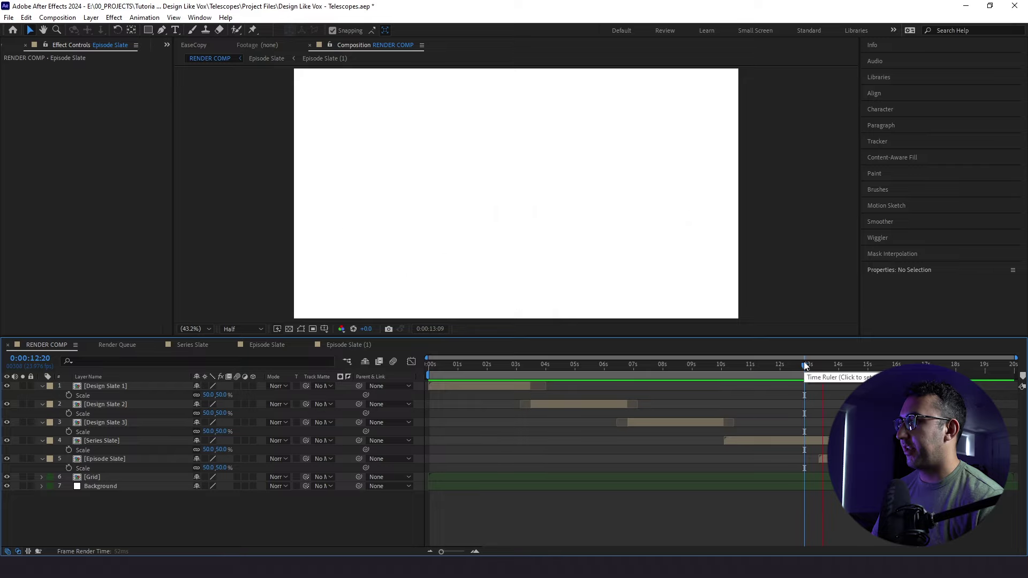
pyautogui.moveTo(814, 364); pyautogui.dragTo(796, 368)
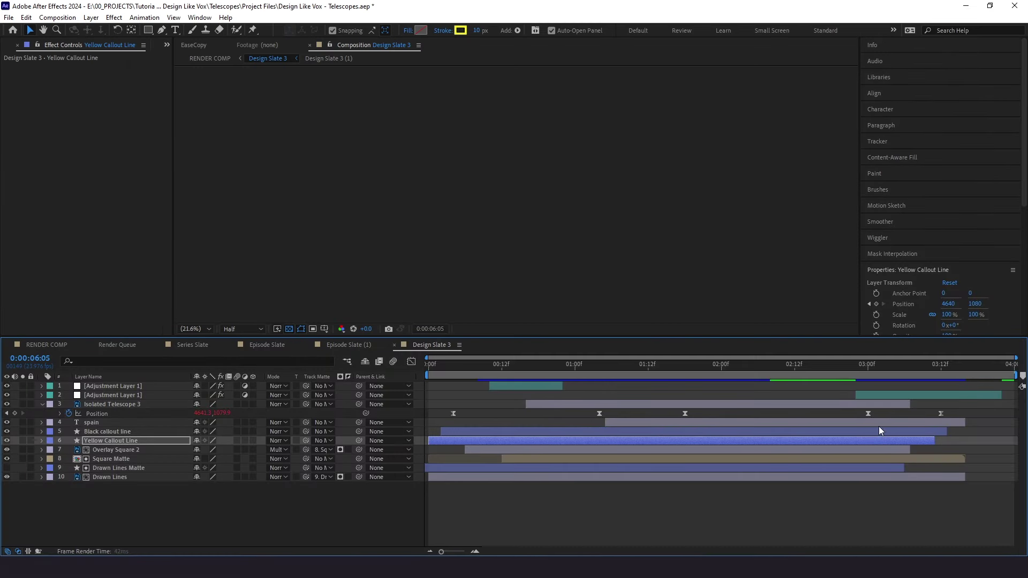
# Copy the ending Camera Lens Blur adjustment layer from Design Slate 3 into RENDER COMP and place it over the Series-to-Episode Slate transition
pyautogui.click(914, 397)
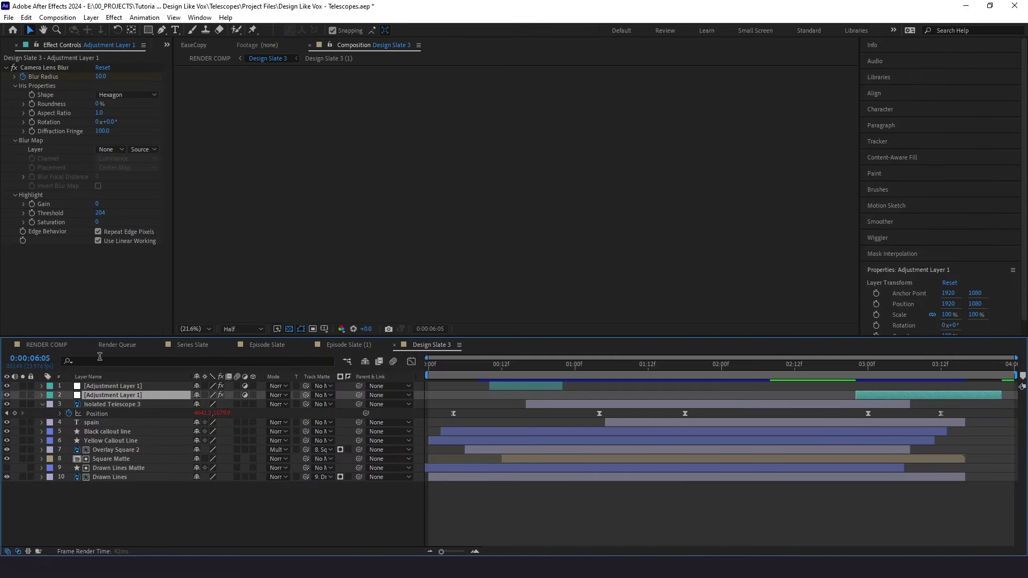
pyautogui.click(46, 345)
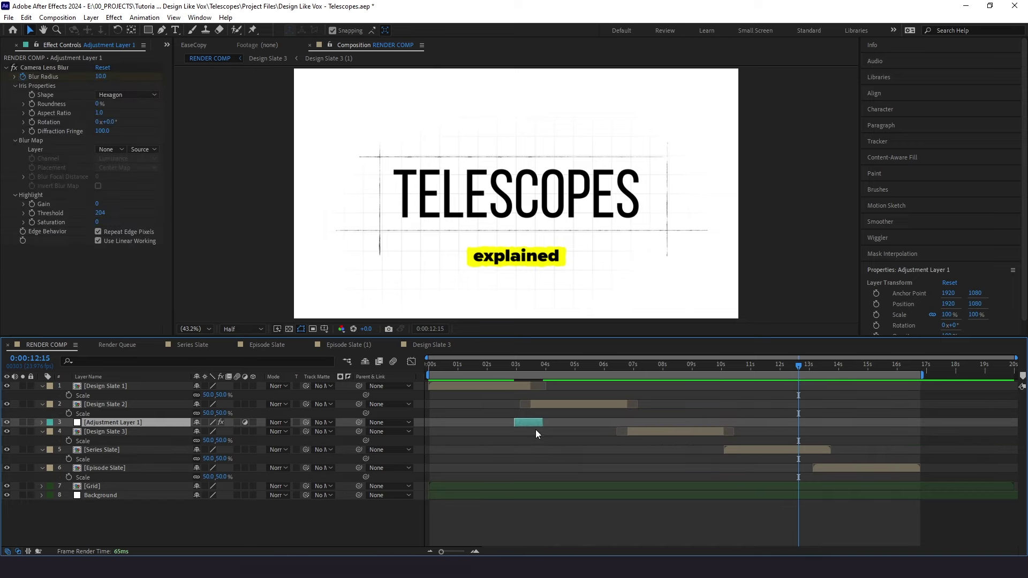
pyautogui.press('u')
pyautogui.moveTo(528, 425); pyautogui.dragTo(823, 453)
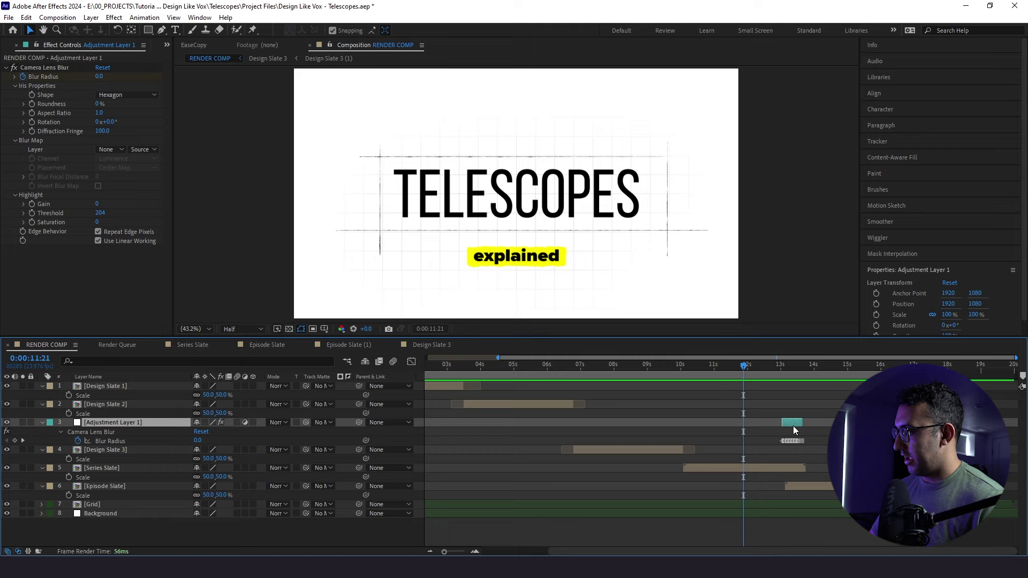
# Duplicate the blur adjustment layer and place the copy over the transition from Design Slate 3 to the Series Slate
pyautogui.hotkey('ctrl', 'd')
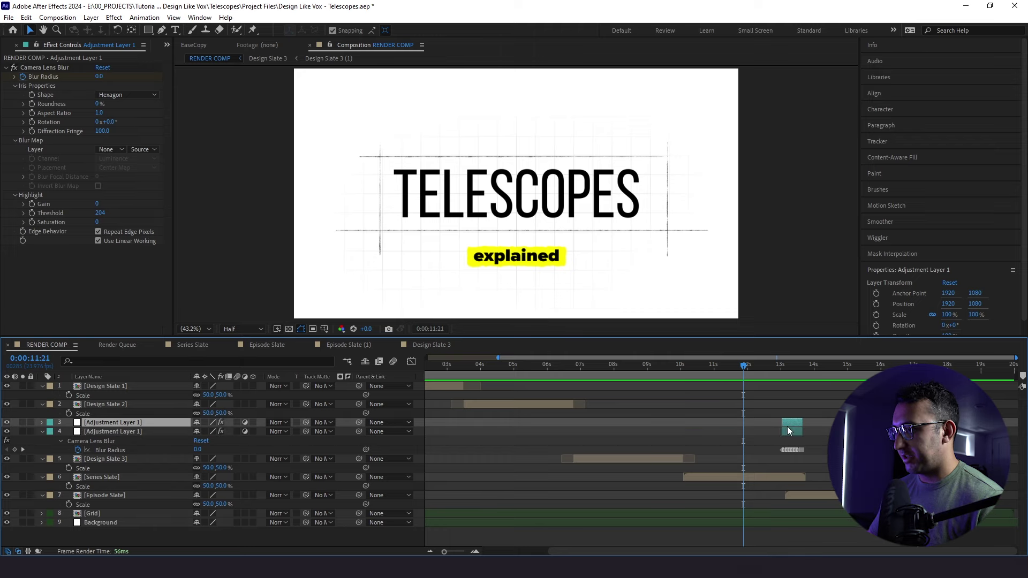
pyautogui.moveTo(753, 433); pyautogui.dragTo(692, 433)
pyautogui.click(683, 367)
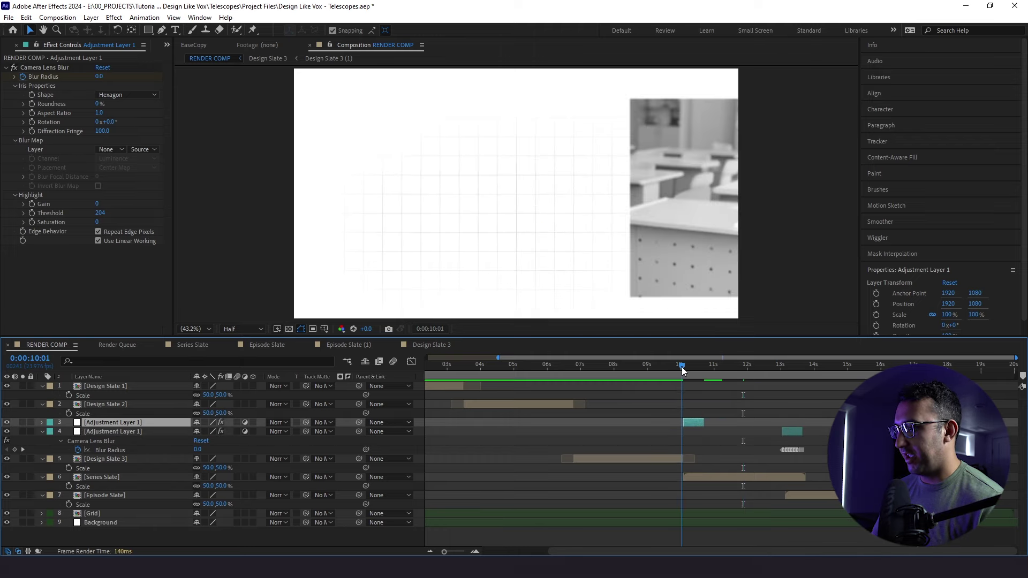